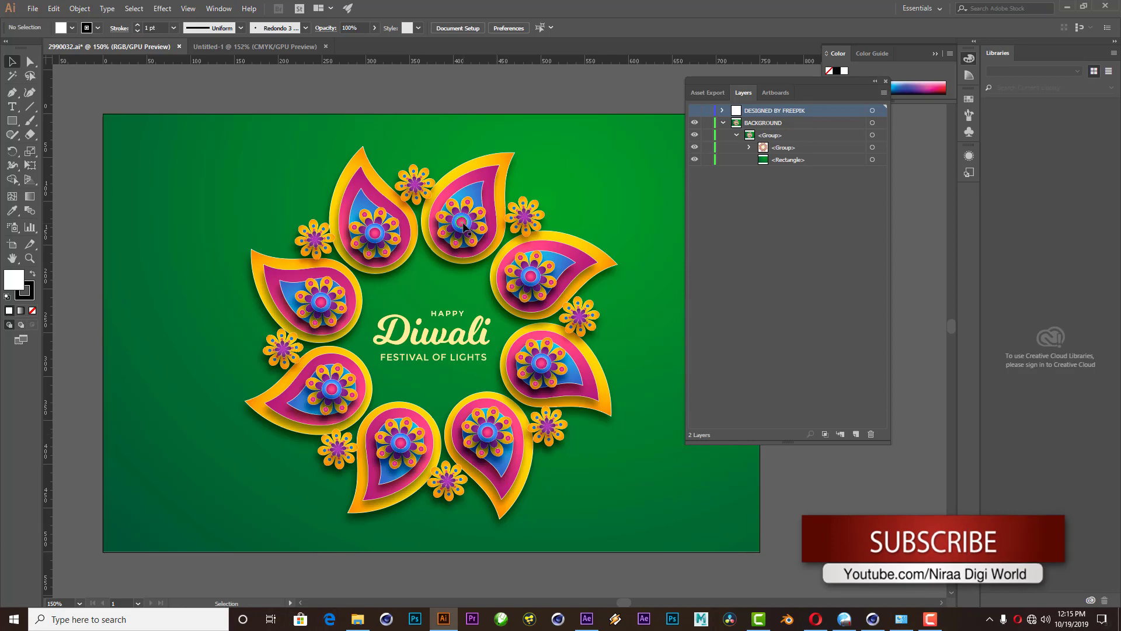
- Zoom and pan the Diwali design to centre its text
key(ctrl+minus)
key(ctrl+minus)
key(ctrl+plus)
key(ctrl+plus)
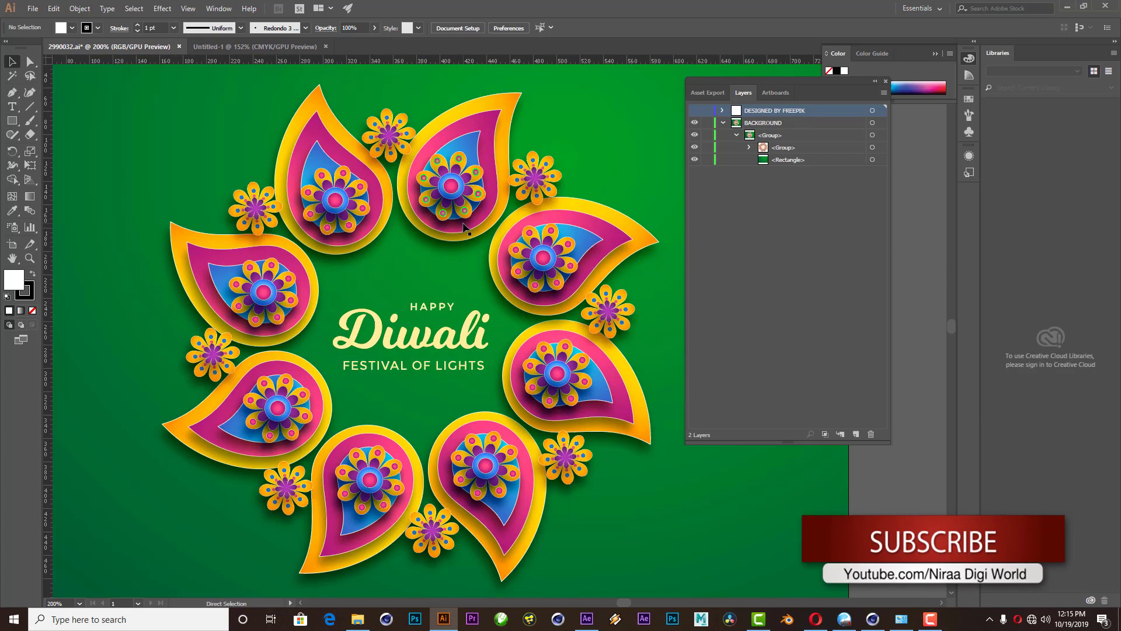
alt+scroll(464, 227, up, 4)
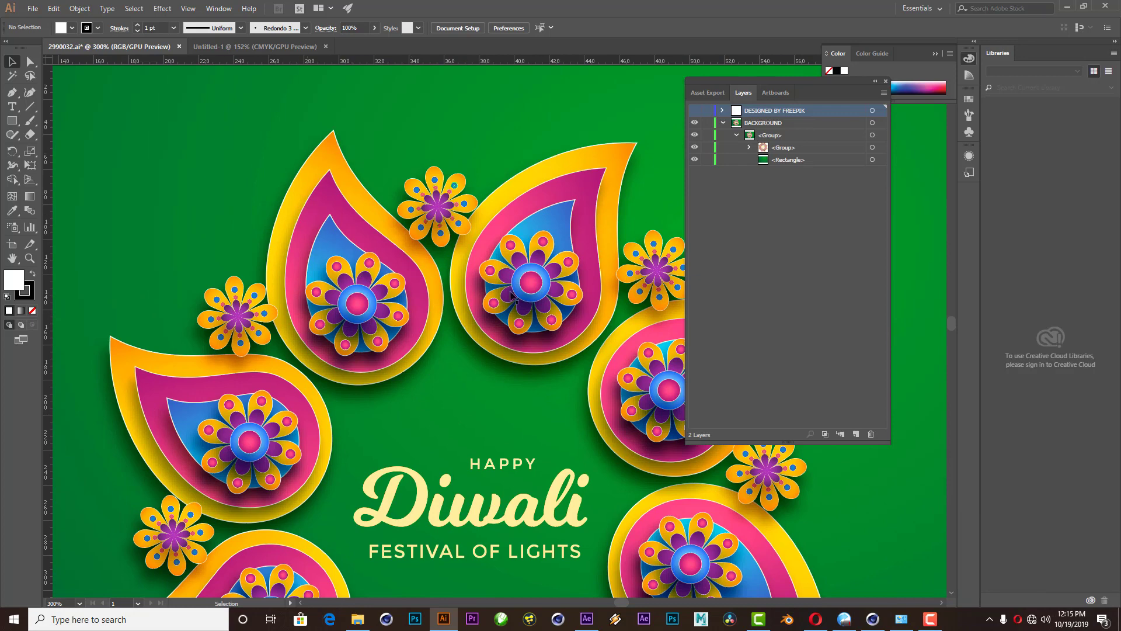
drag(480, 393, 446, 304)
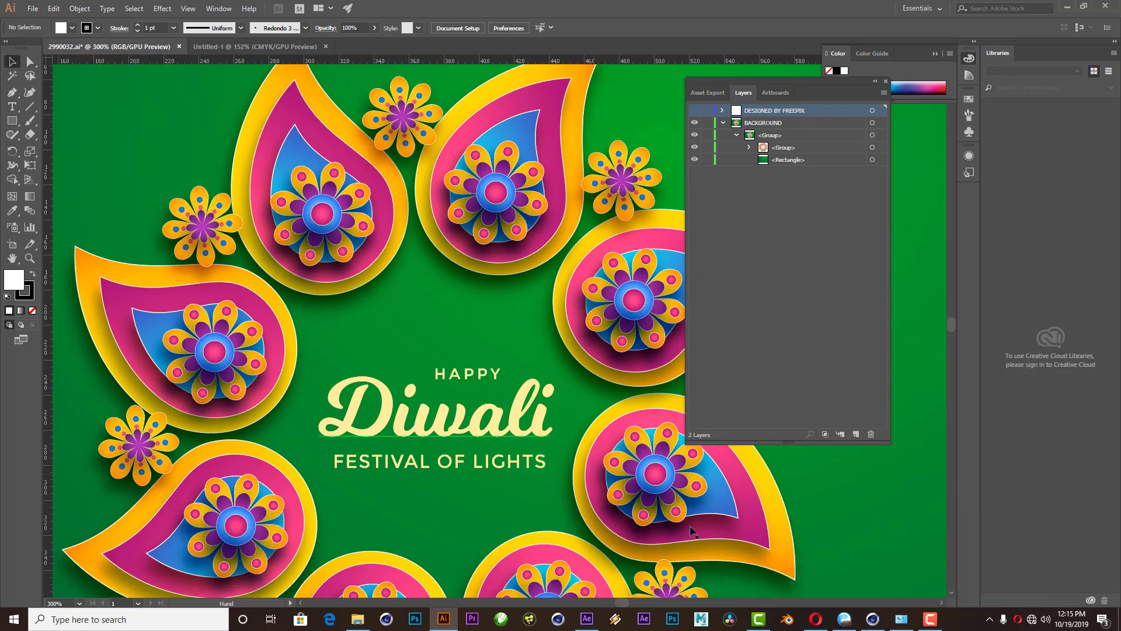
- Switch to the Freepik Diwali ornaments page and browse its related images
click(815, 619)
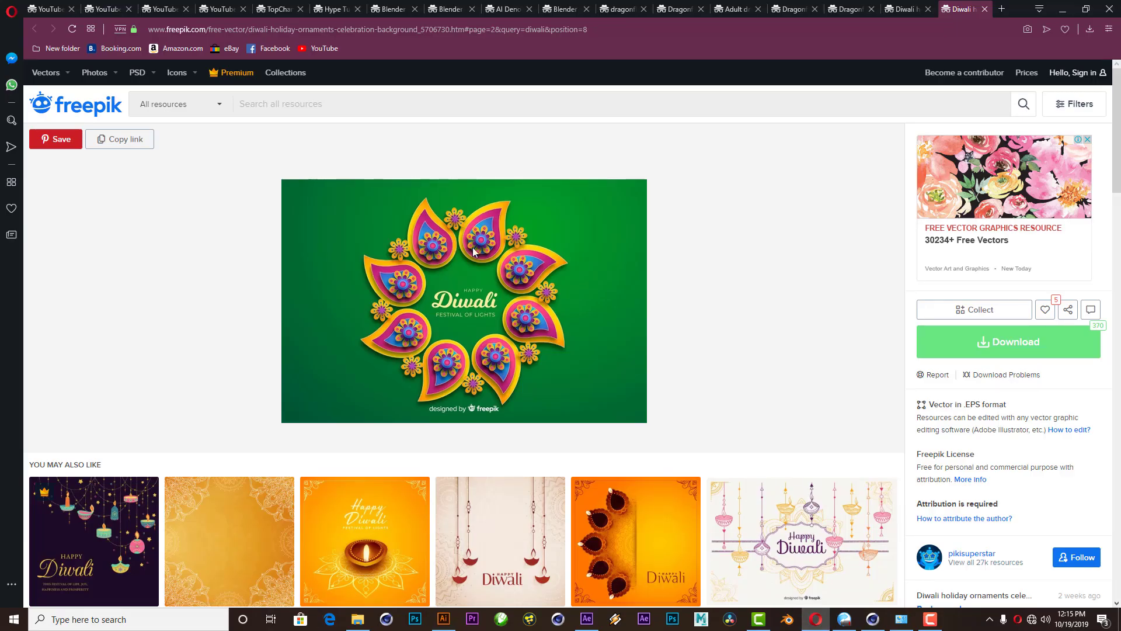
scroll(520, 367, down, 2)
scroll(520, 367, down, 7)
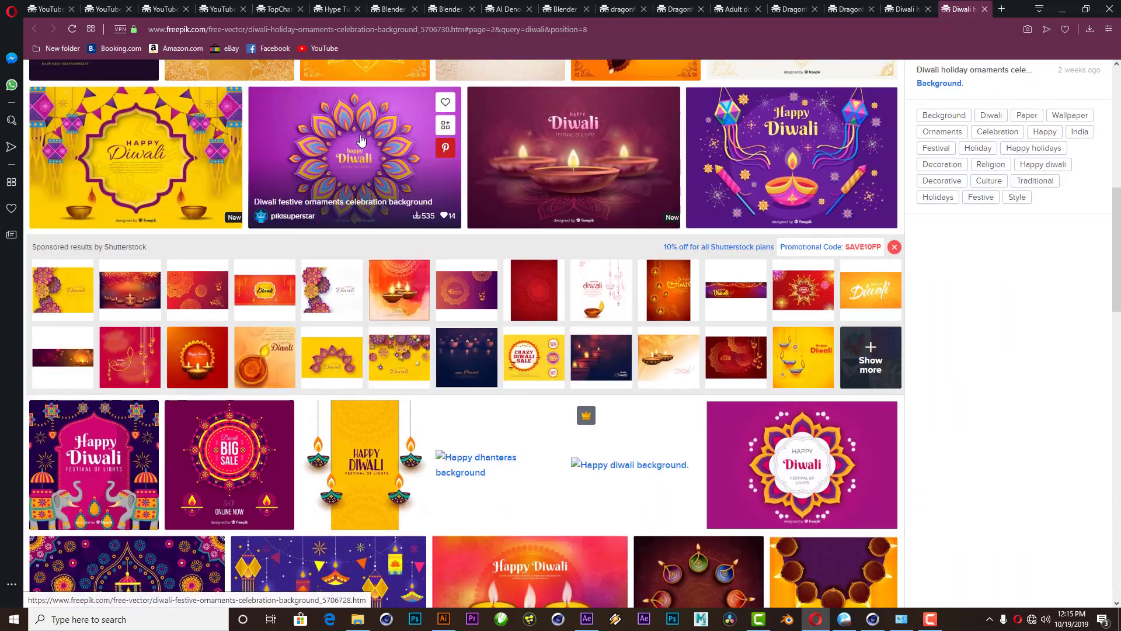
scroll(689, 408, down, 2)
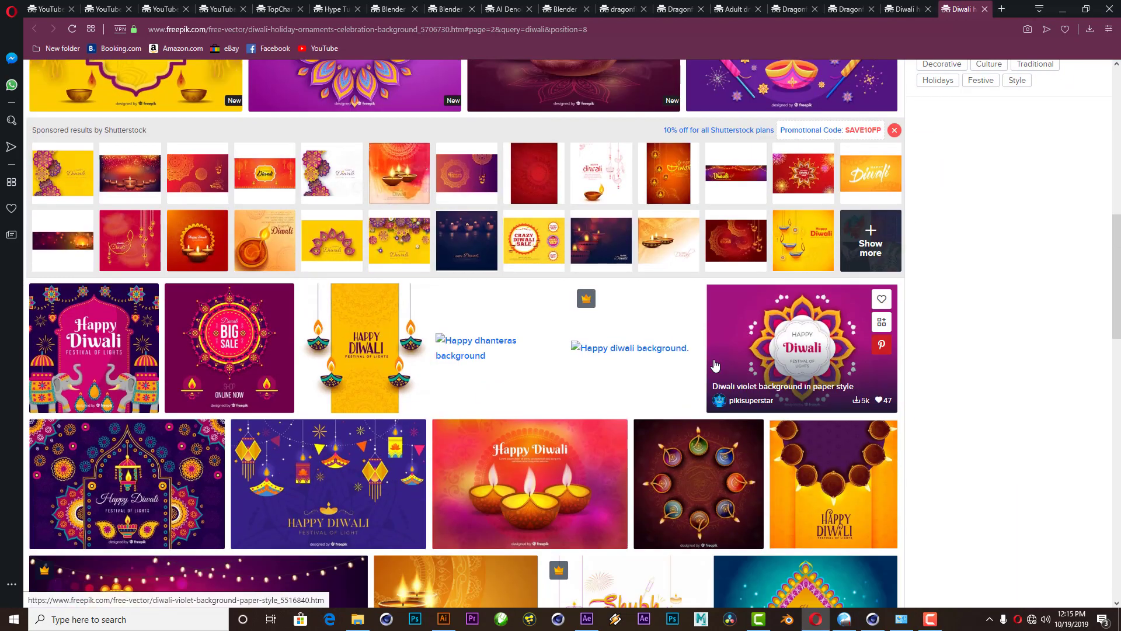
scroll(715, 365, up, 10)
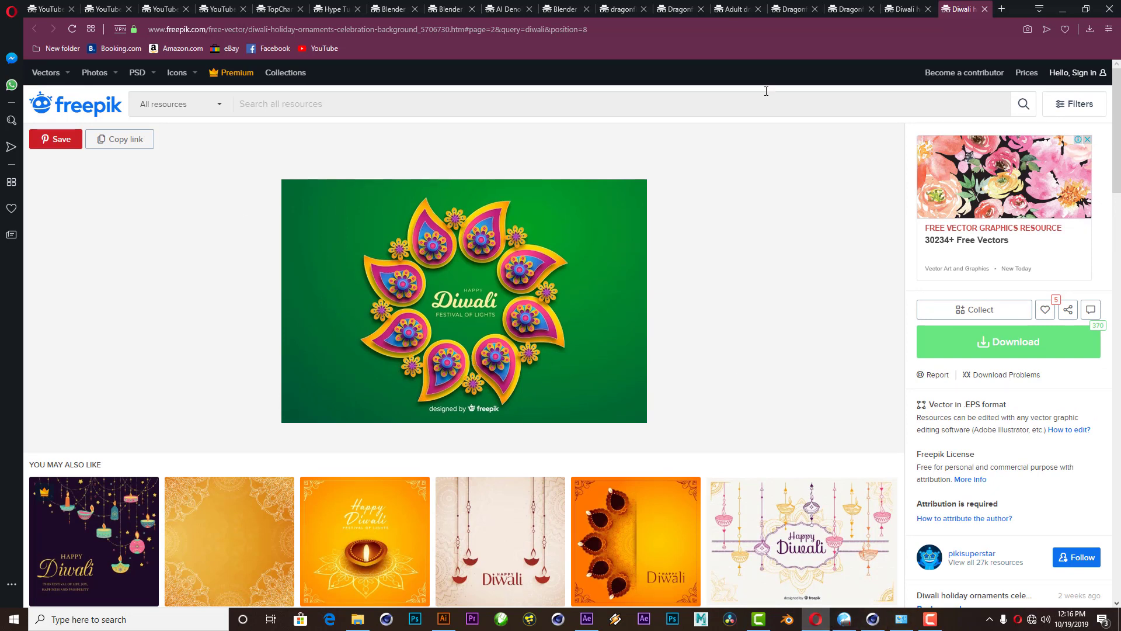
mouse_move(500, 541)
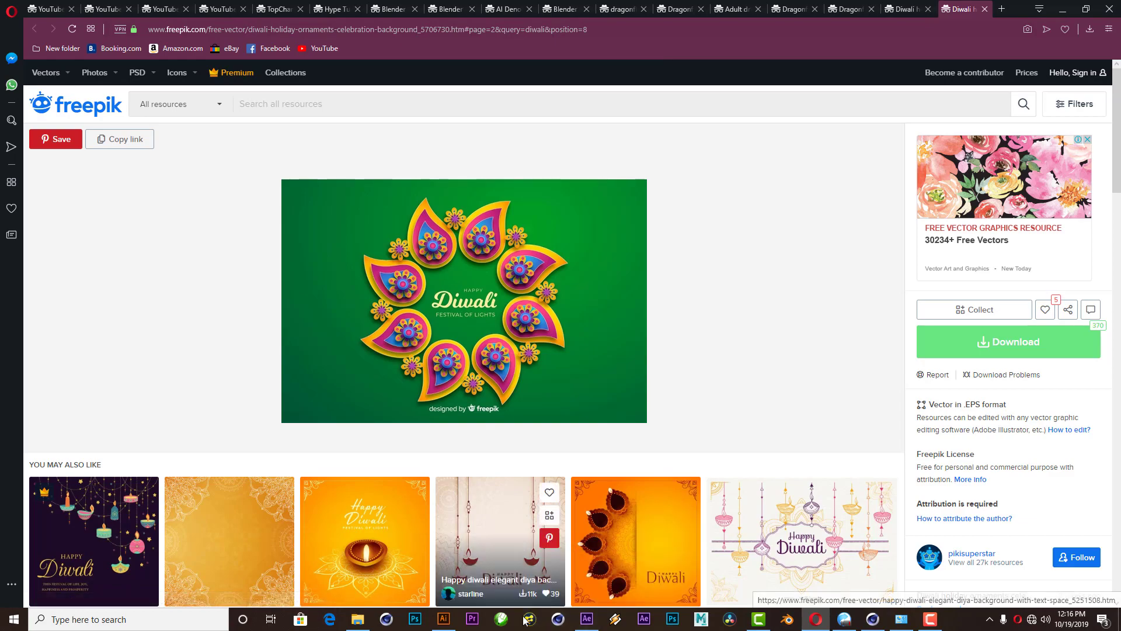
- Return to the Diwali file in Illustrator, fit the artboard, and hide the green background rectangle
click(445, 620)
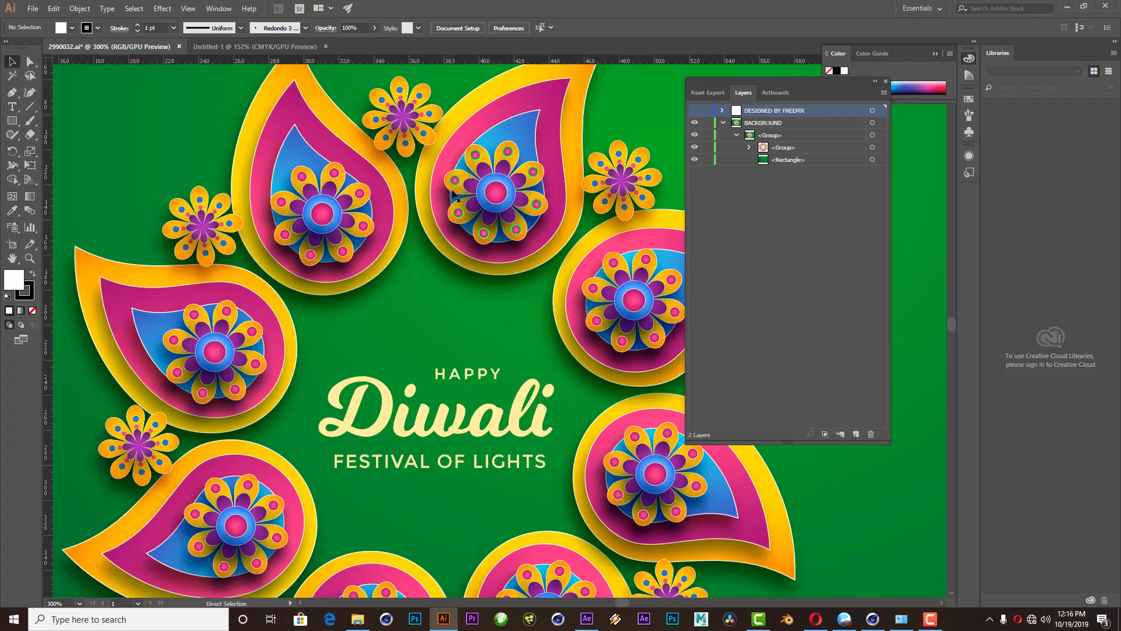
key(ctrl+1)
drag(607, 301, 536, 312)
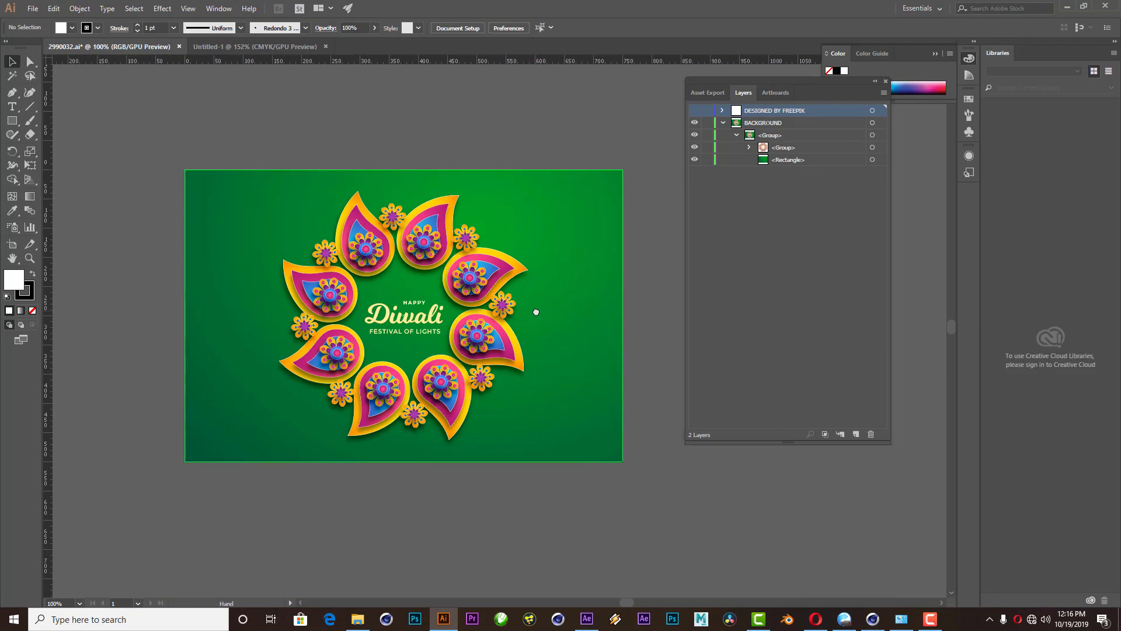
click(694, 158)
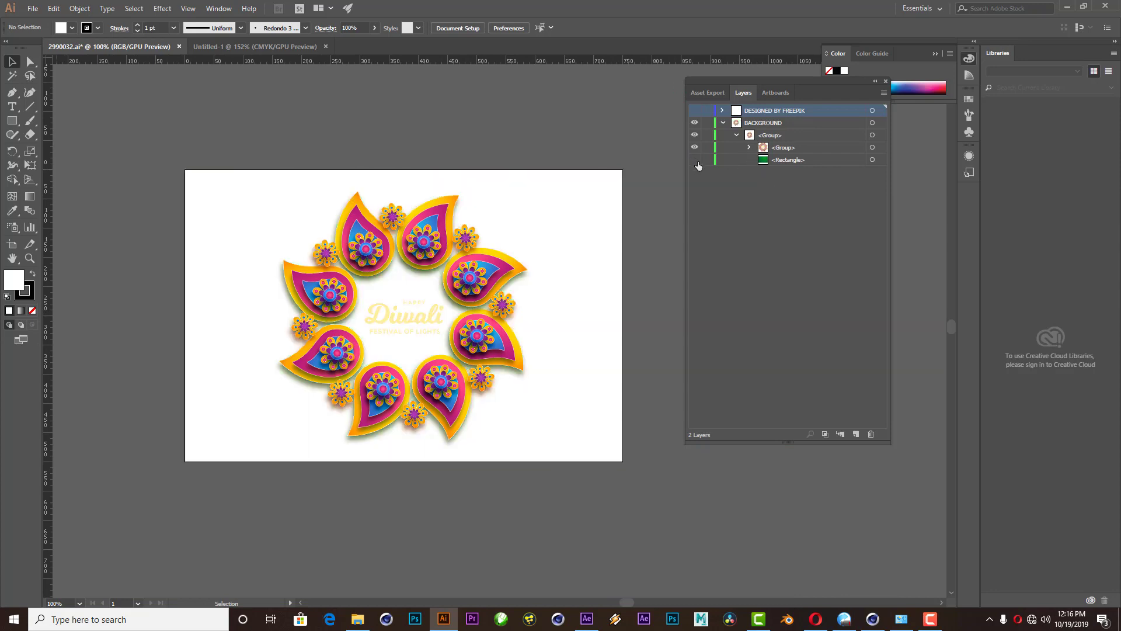
- Copy the topmost paisley drop from the nested ornament groups and switch to Untitled-1
click(750, 147)
click(762, 171)
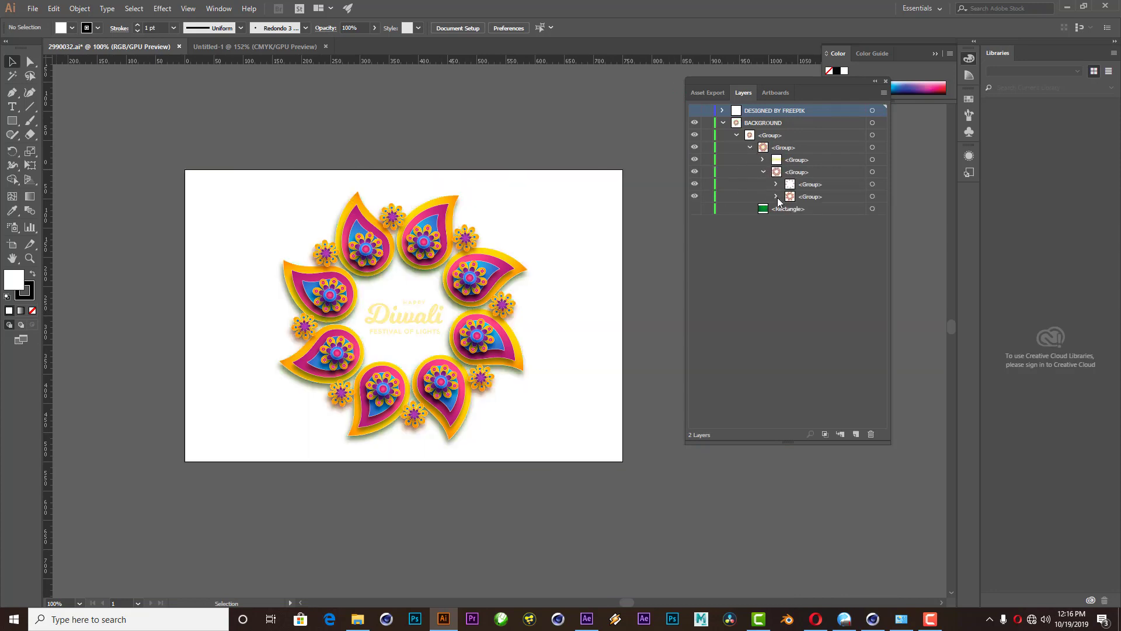
click(776, 196)
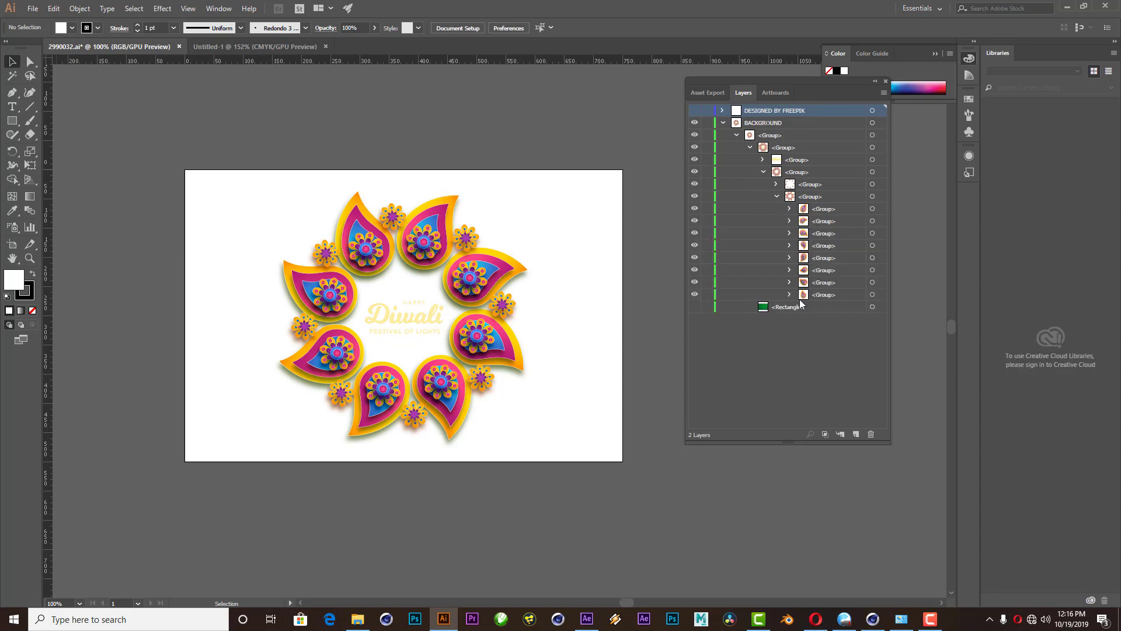
click(873, 295)
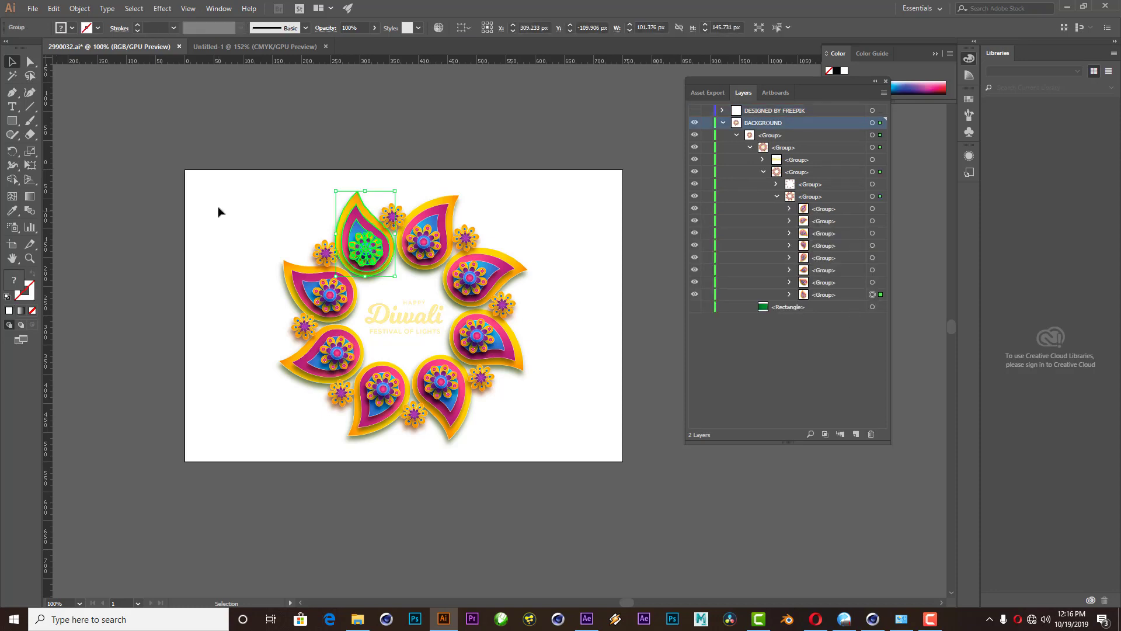
key(a)
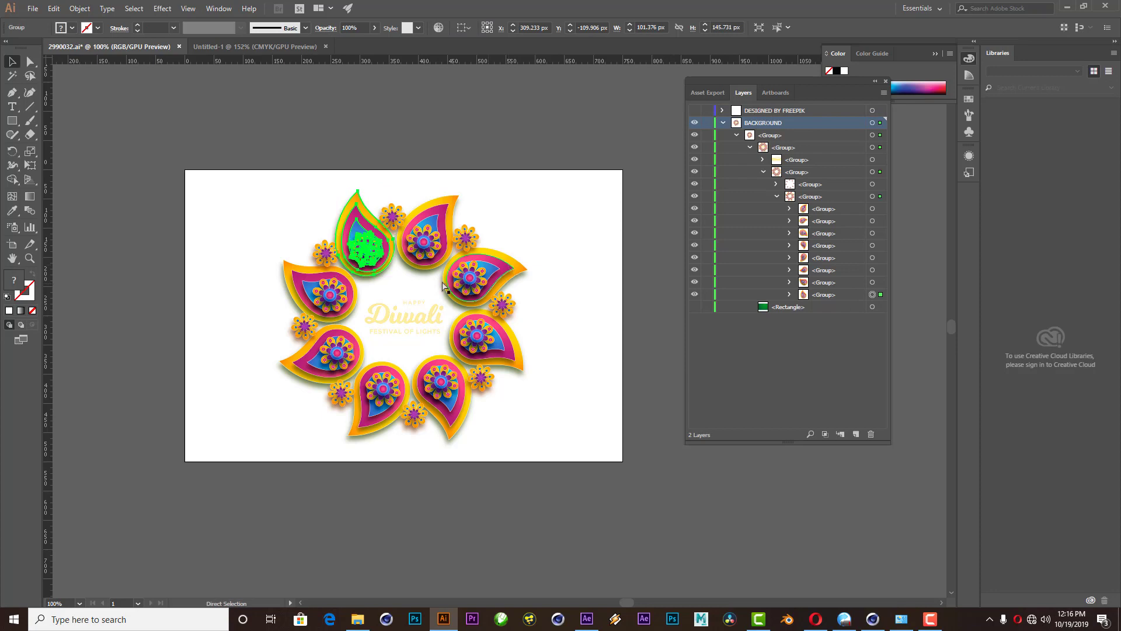
click(233, 46)
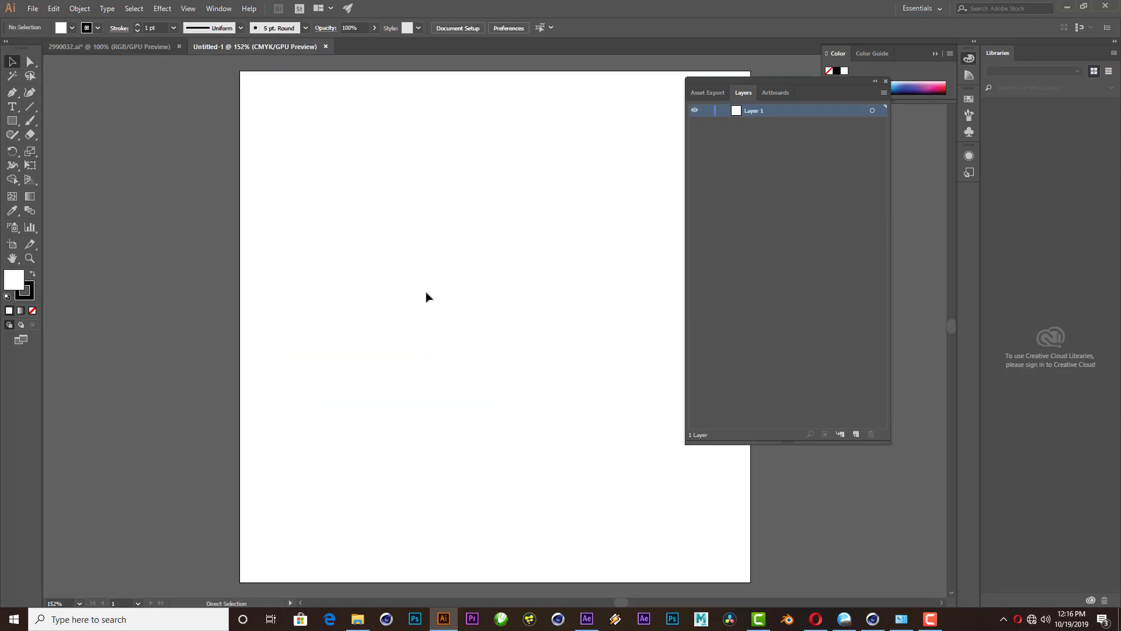
- Paste the paisley drop into Untitled-1 and expand its group to show four layers
key(ctrl+v)
click(555, 369)
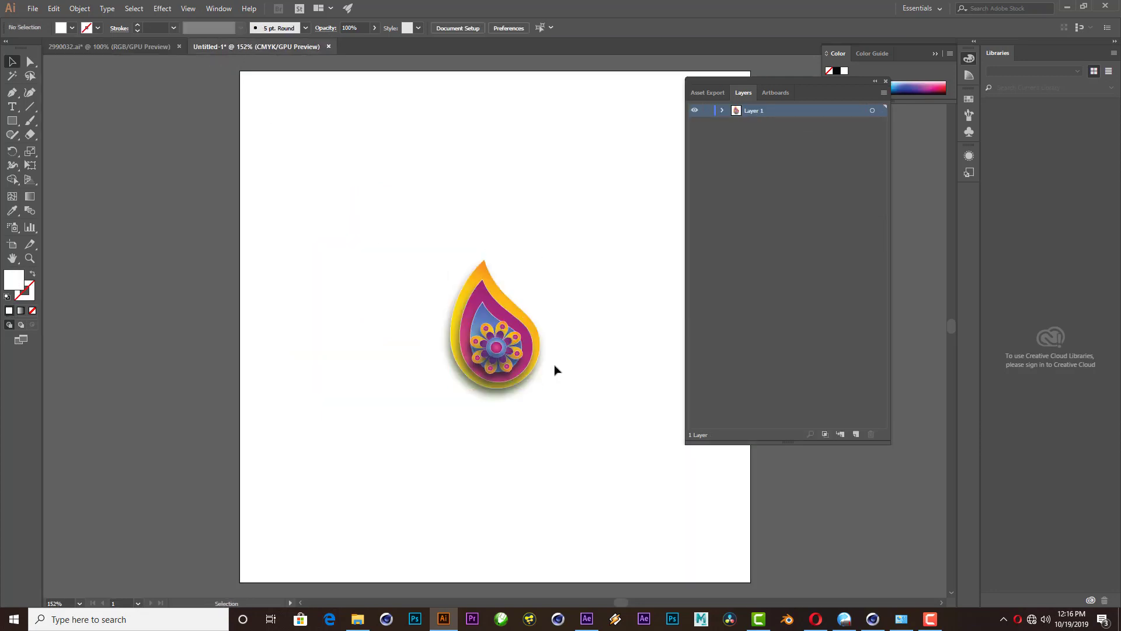
key(ctrl+equal)
key(ctrl+equal)
key(ctrl+equal)
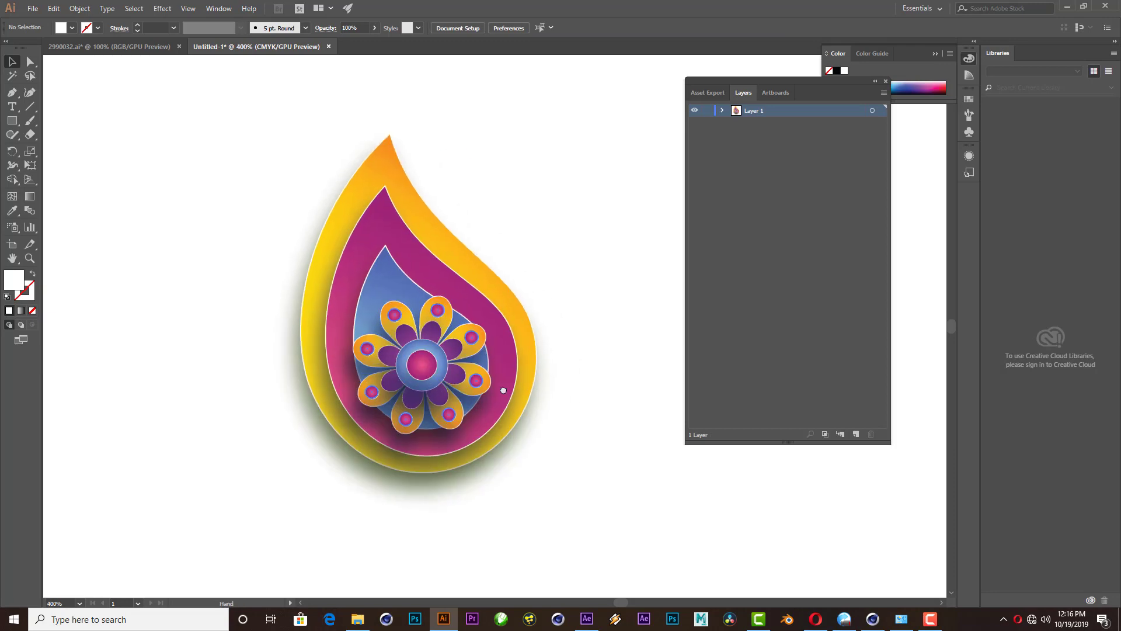
click(723, 110)
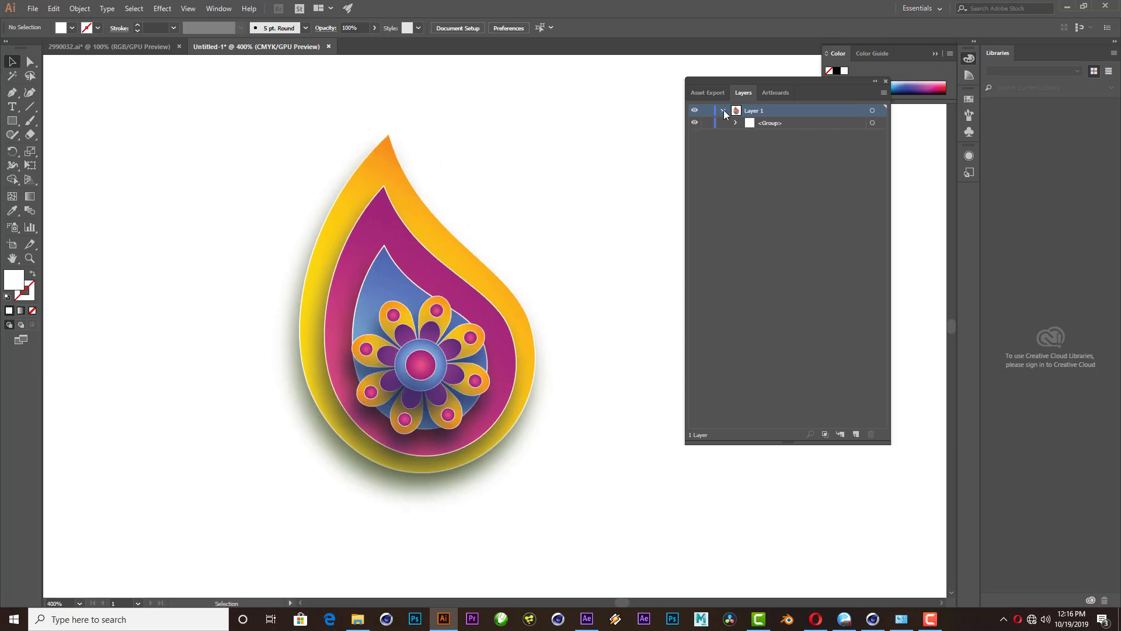
click(736, 123)
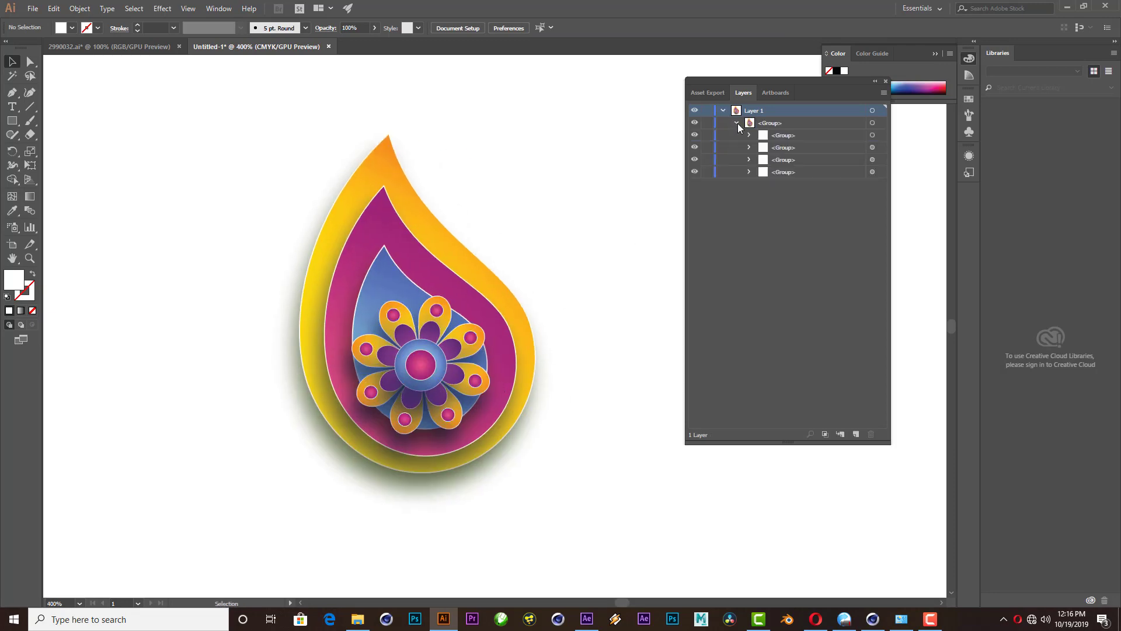
- Delete the flower, blue, pink and shadow groups, keeping only the yellow drop path
click(806, 164)
shift+click(786, 135)
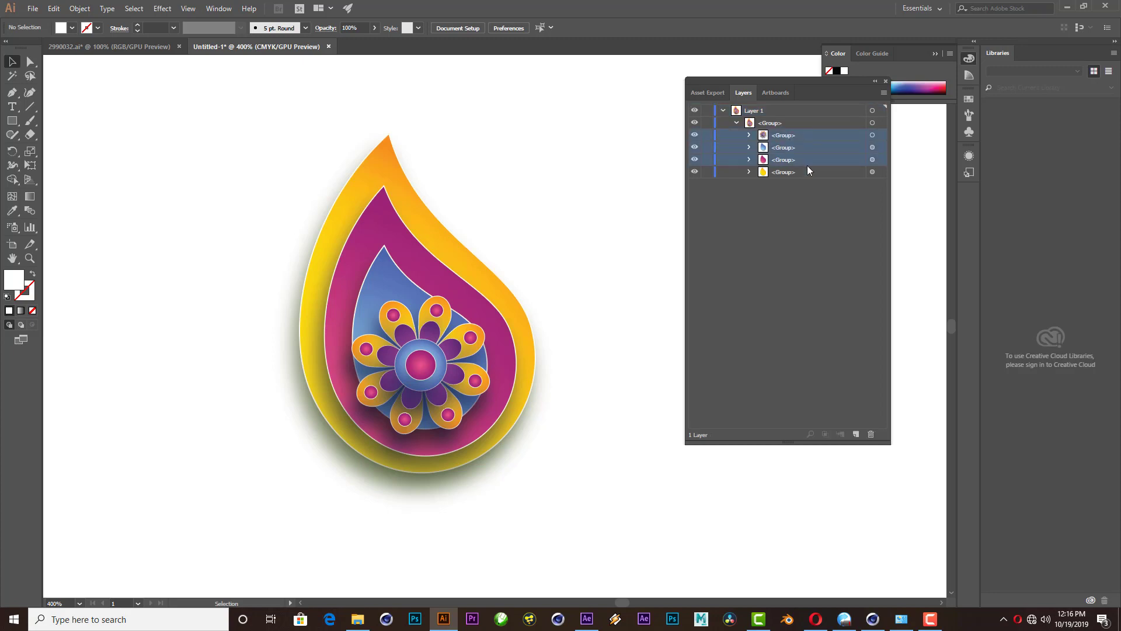
click(871, 435)
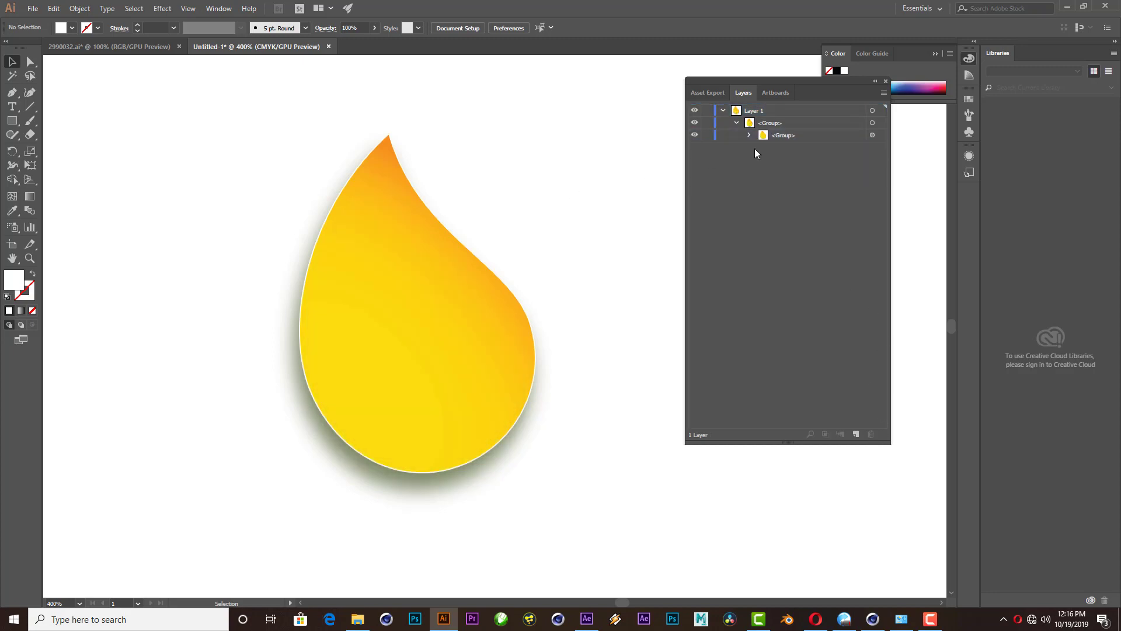
click(748, 135)
drag(794, 148, 778, 120)
click(773, 138)
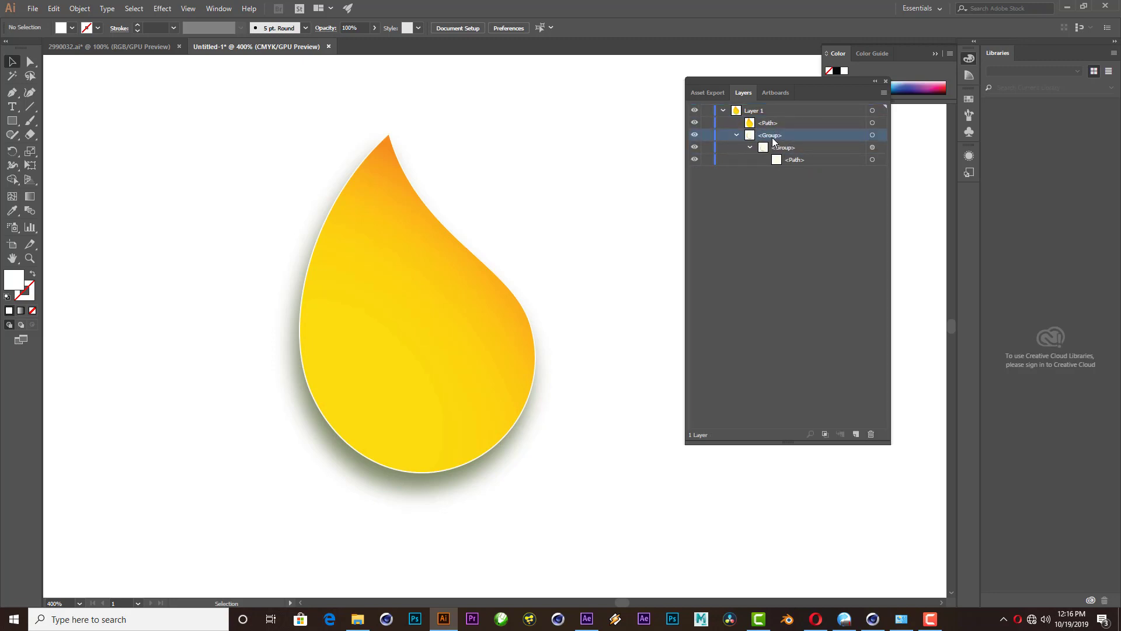
click(871, 434)
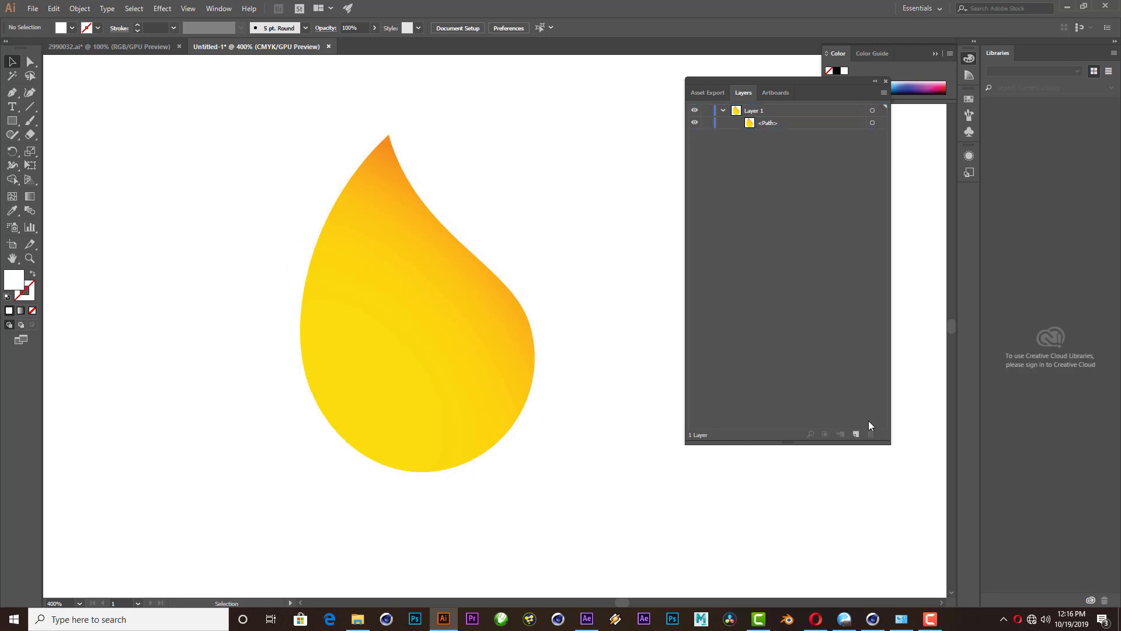
- Fill the teardrop path with solid black (000000)
click(873, 124)
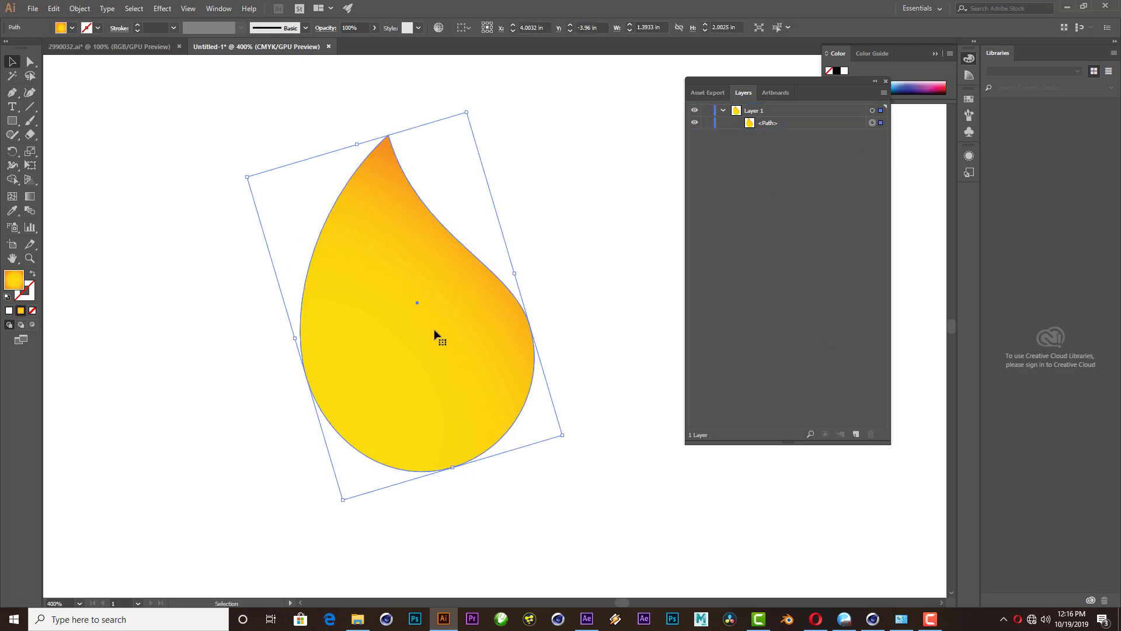
scroll(438, 333, down, 1)
click(9, 312)
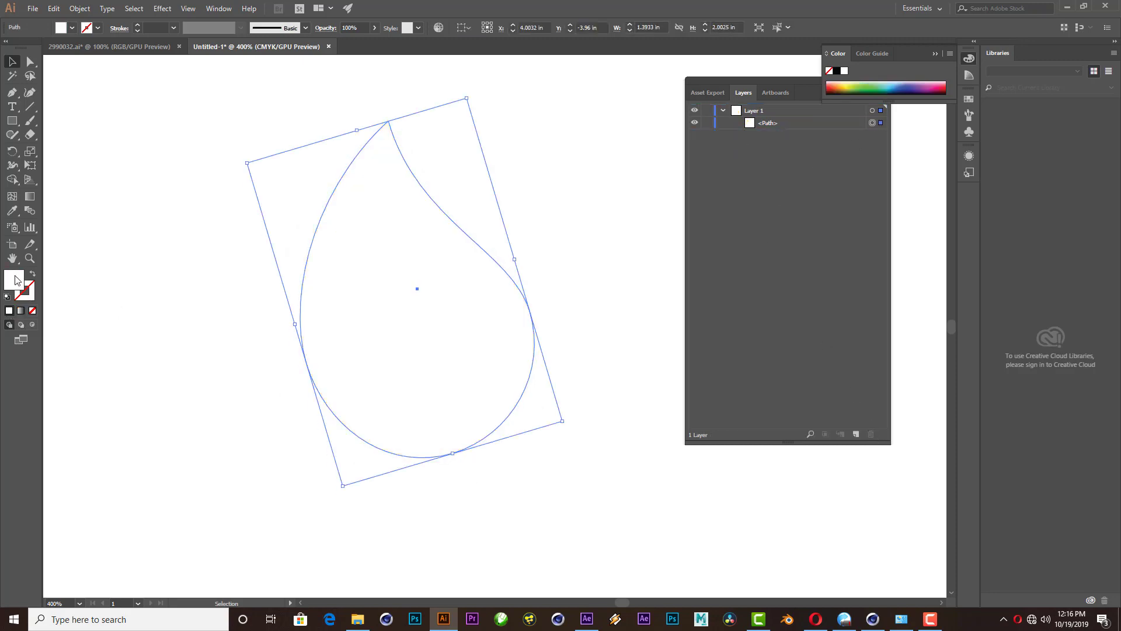
double_click(14, 279)
text(000000)
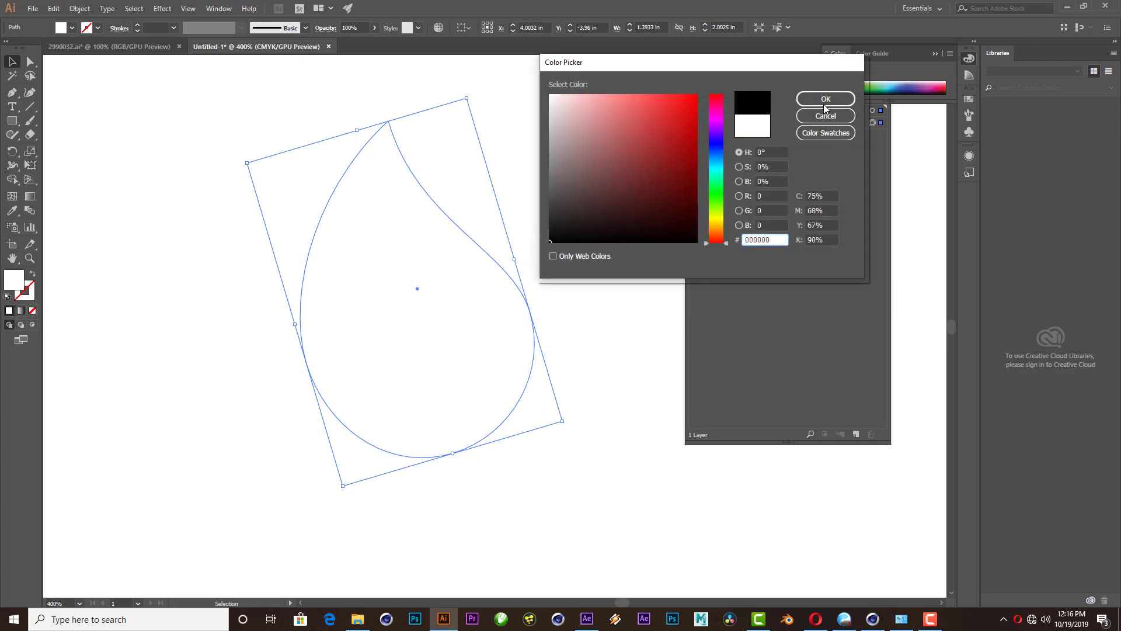
click(825, 106)
click(553, 291)
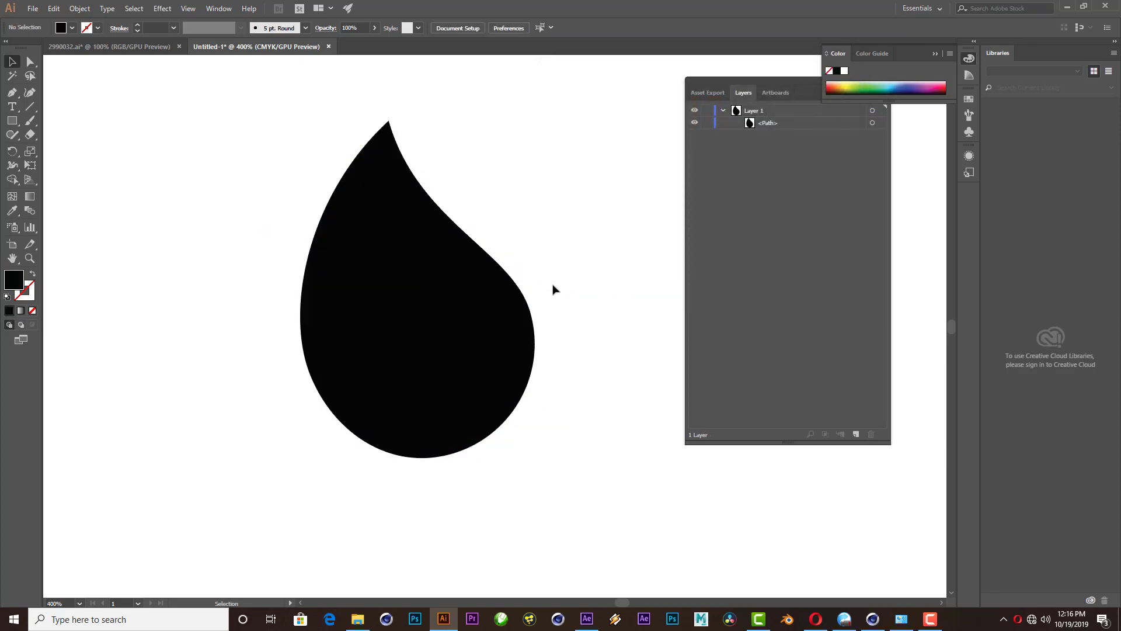
click(393, 266)
- Switch to anchor-point editing and begin saving the black drop as a new file
alt+scroll(526, 390, down, 1)
alt+scroll(524, 387, down, 2)
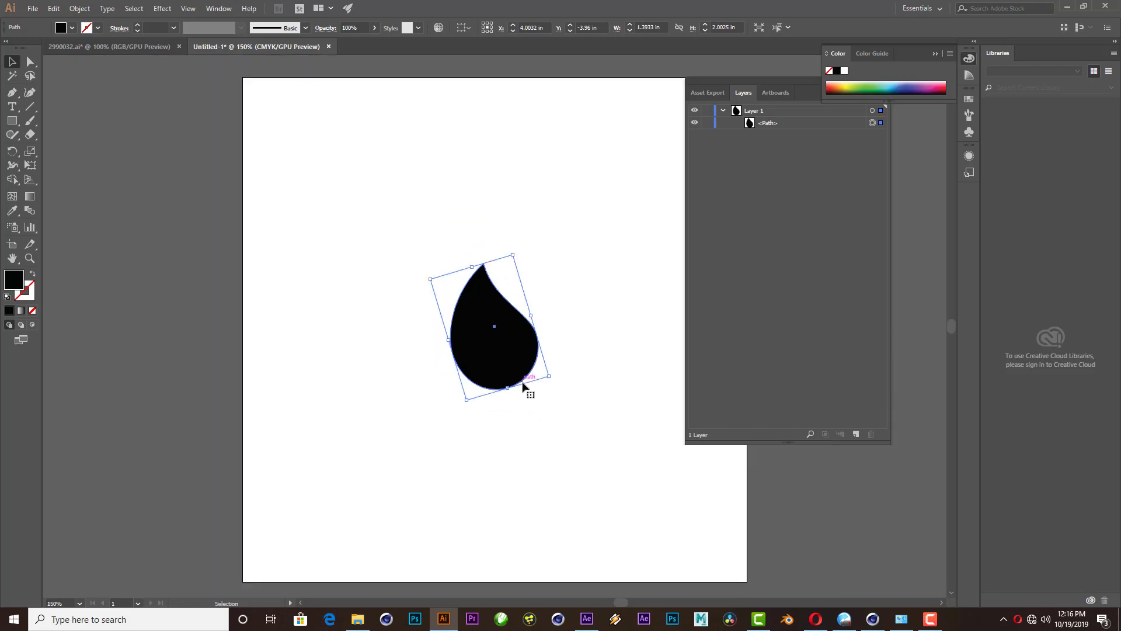
alt+scroll(523, 386, up, 1)
alt+scroll(524, 388, up, 1)
key(ctrl)
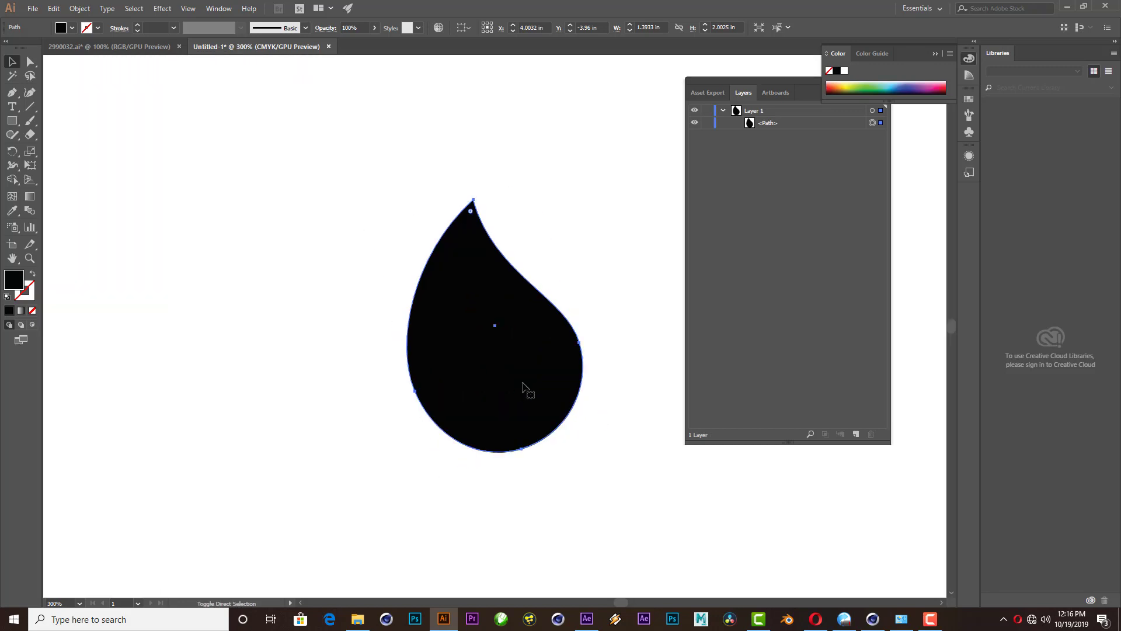
key(ctrl+s)
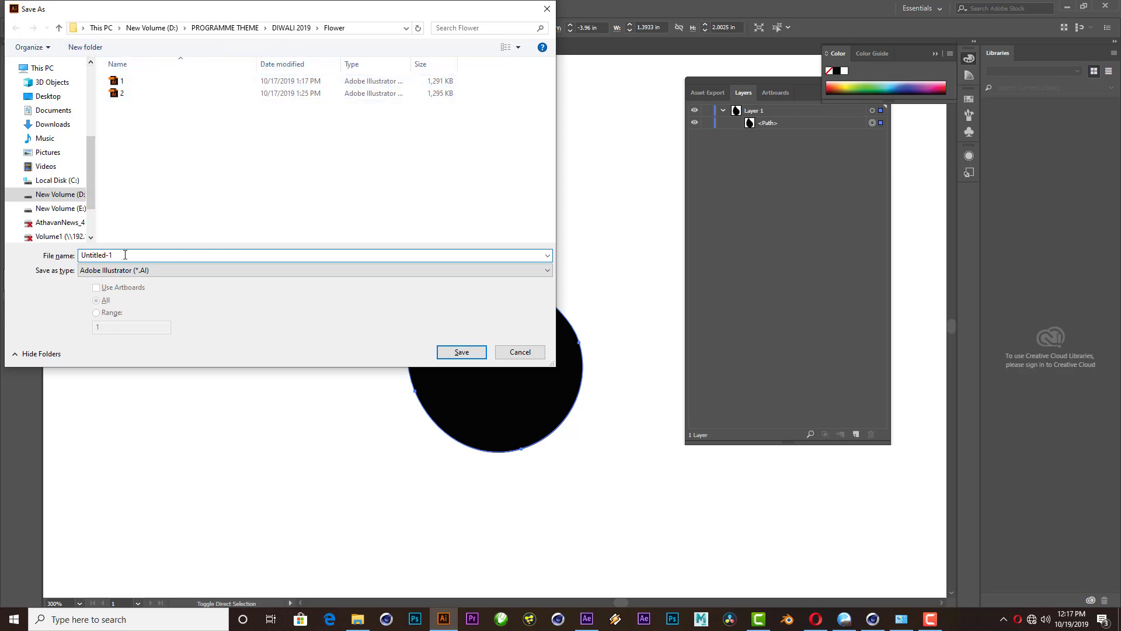
- Save the drop as A.ai in the legacy Illustrator 8 format, accepting the warning
text(a)
text(A)
key(Return)
click(495, 149)
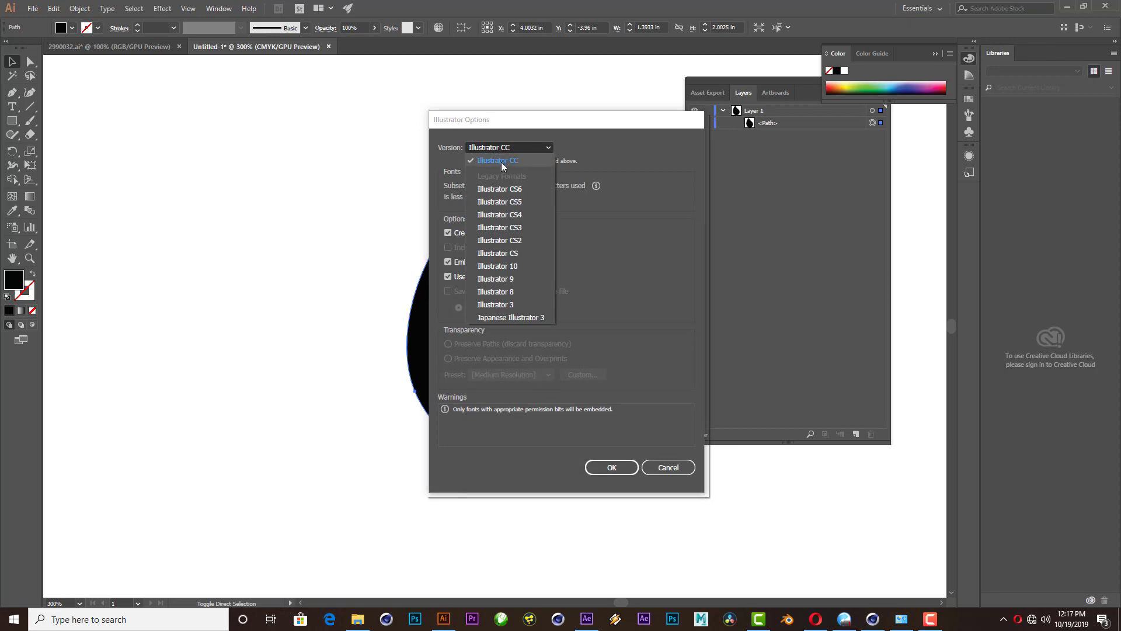
click(513, 292)
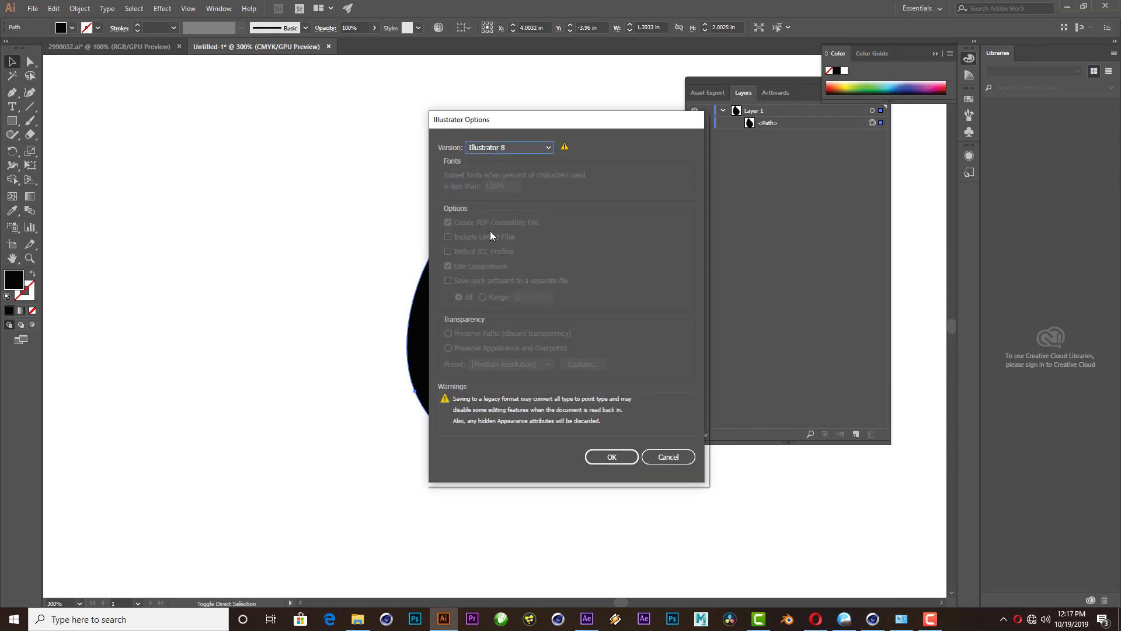
click(611, 457)
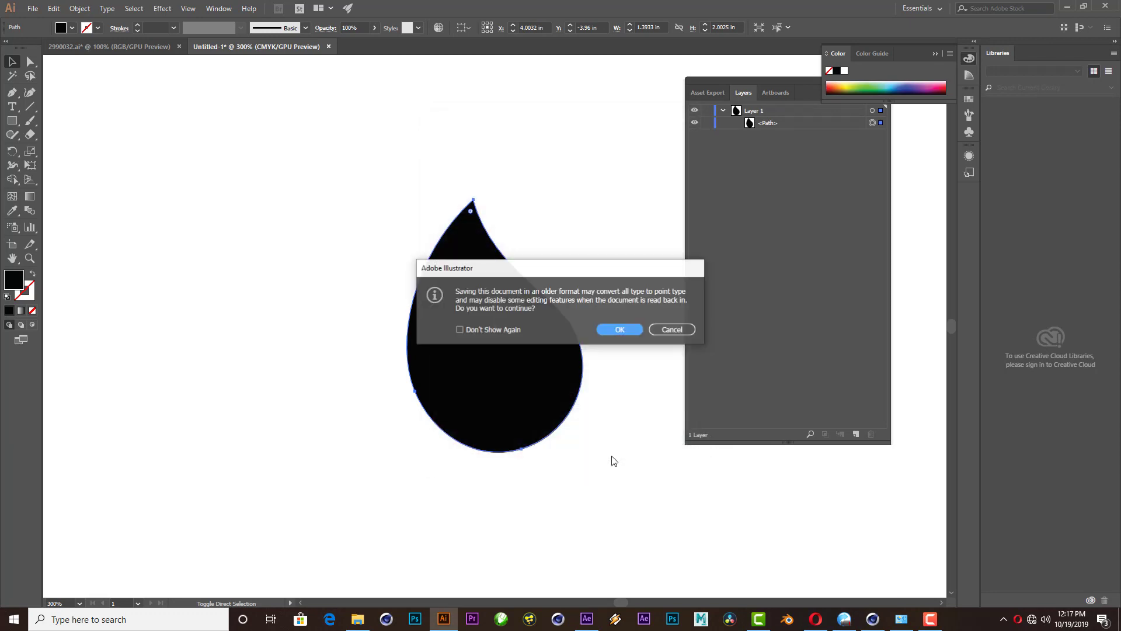
click(620, 331)
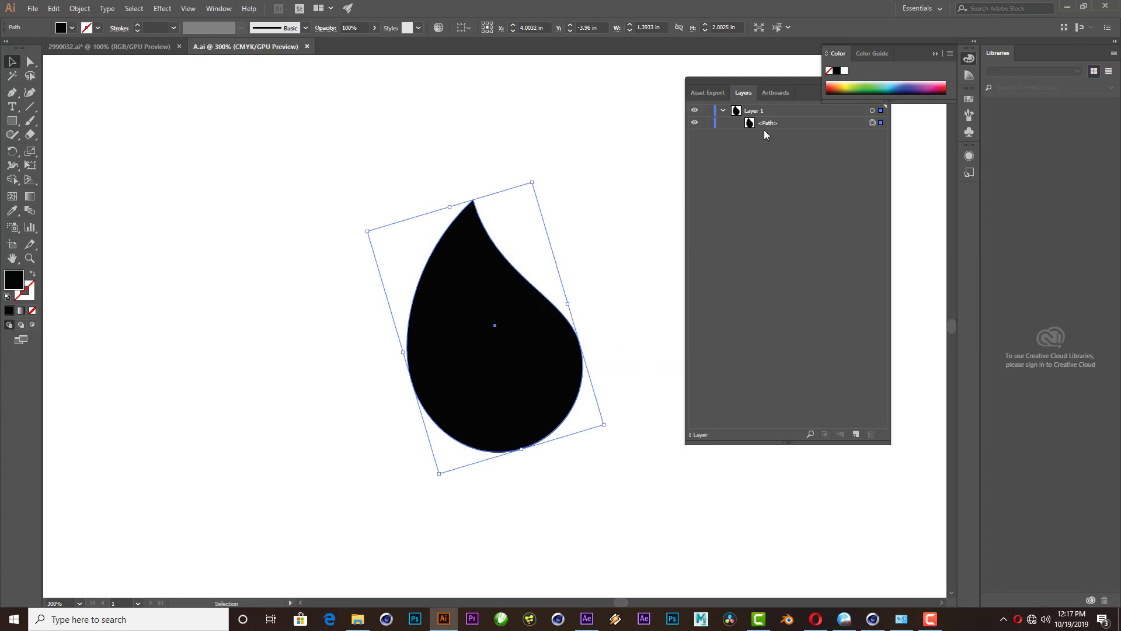
- Delete the yellow outer drop, the pink drop and the blue drop groups
click(629, 236)
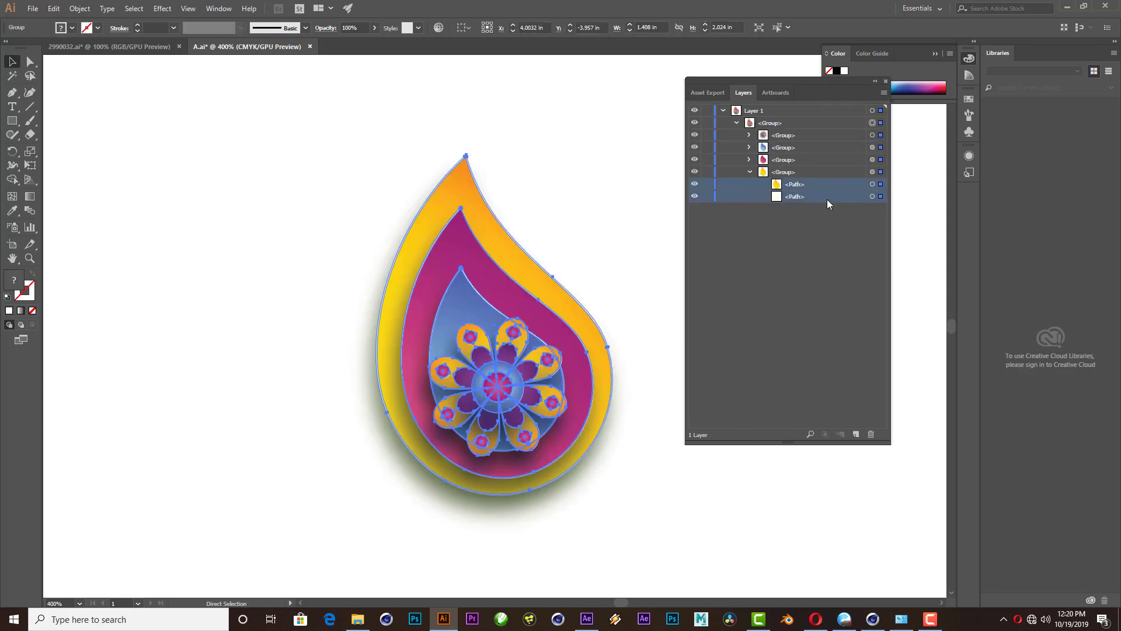
click(795, 184)
shift+click(794, 197)
click(871, 436)
click(776, 159)
click(870, 435)
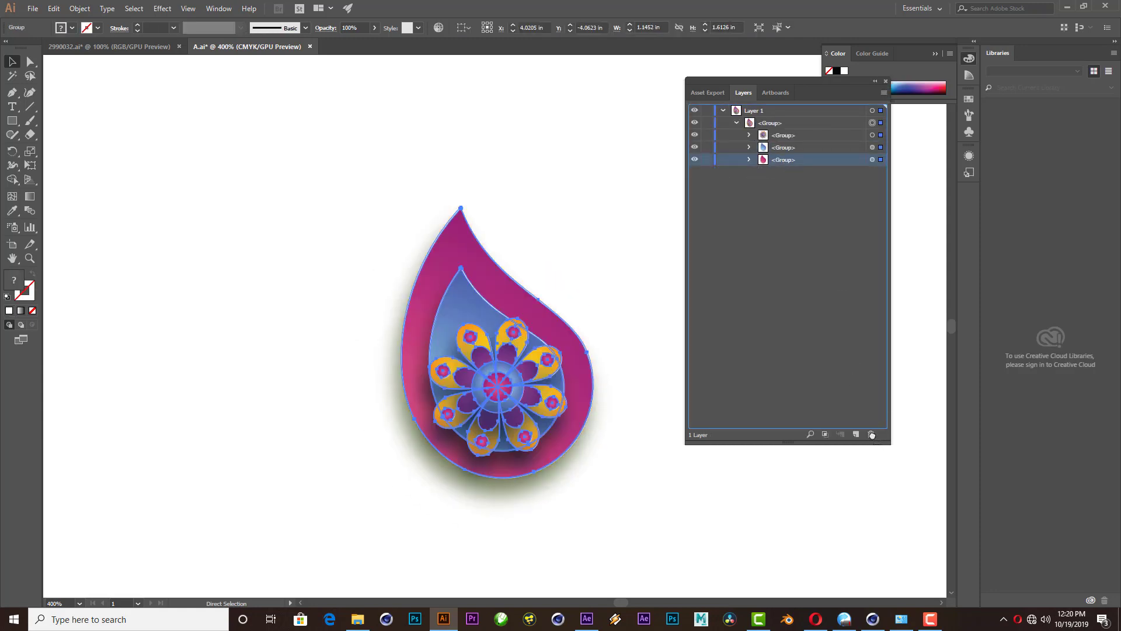
click(797, 147)
click(871, 435)
- Pull the petal compound path out and delete the purple details and shadow group
click(750, 135)
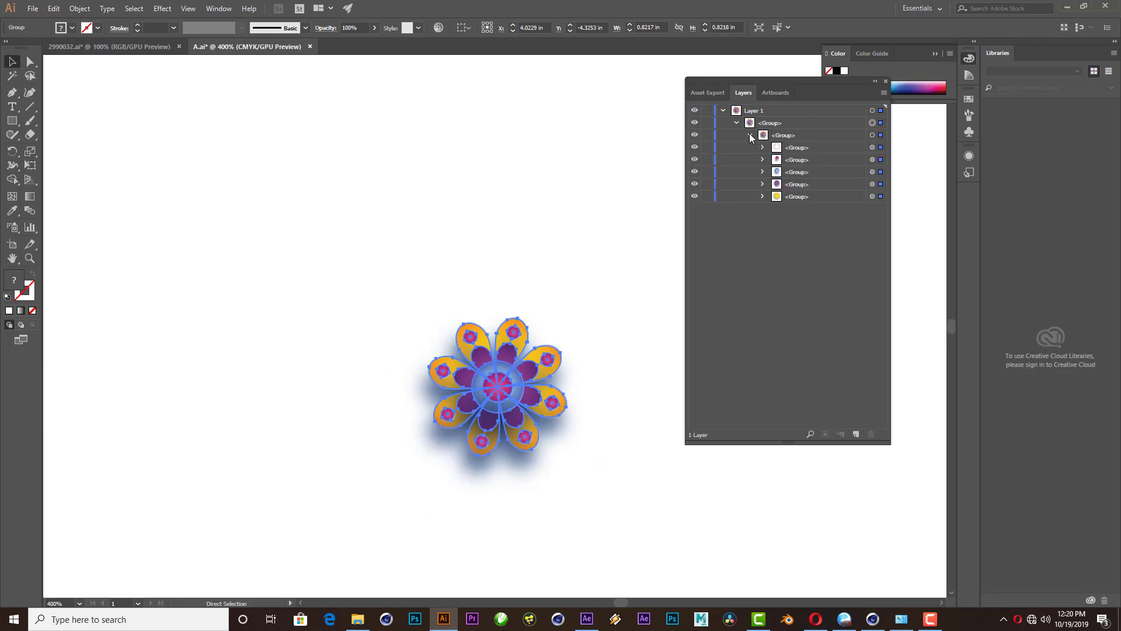
drag(805, 198, 772, 118)
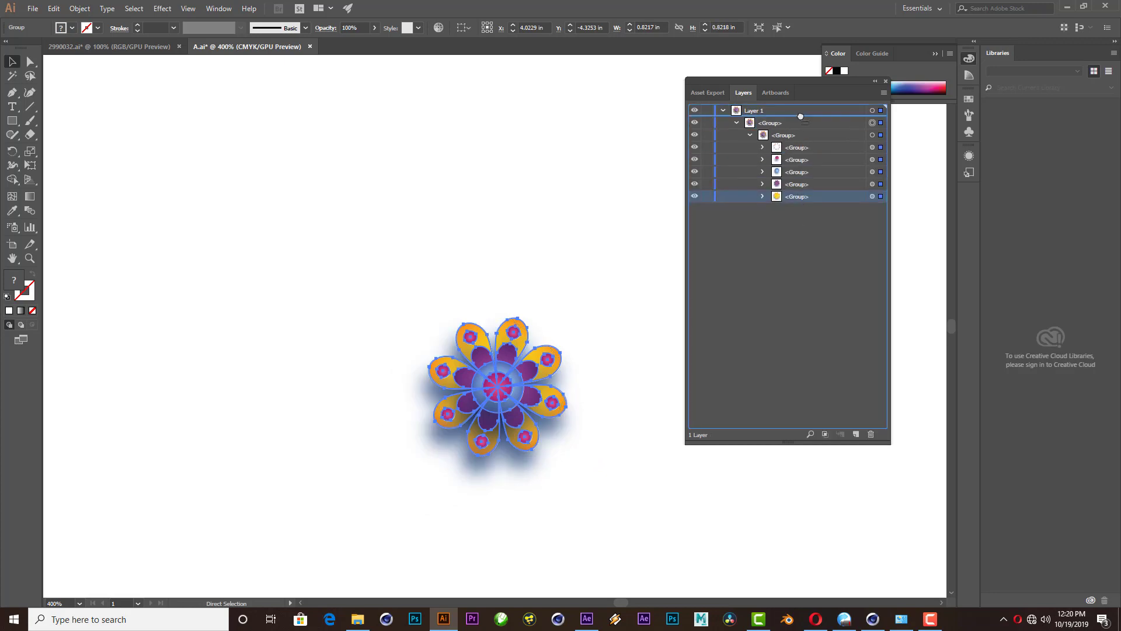
click(783, 136)
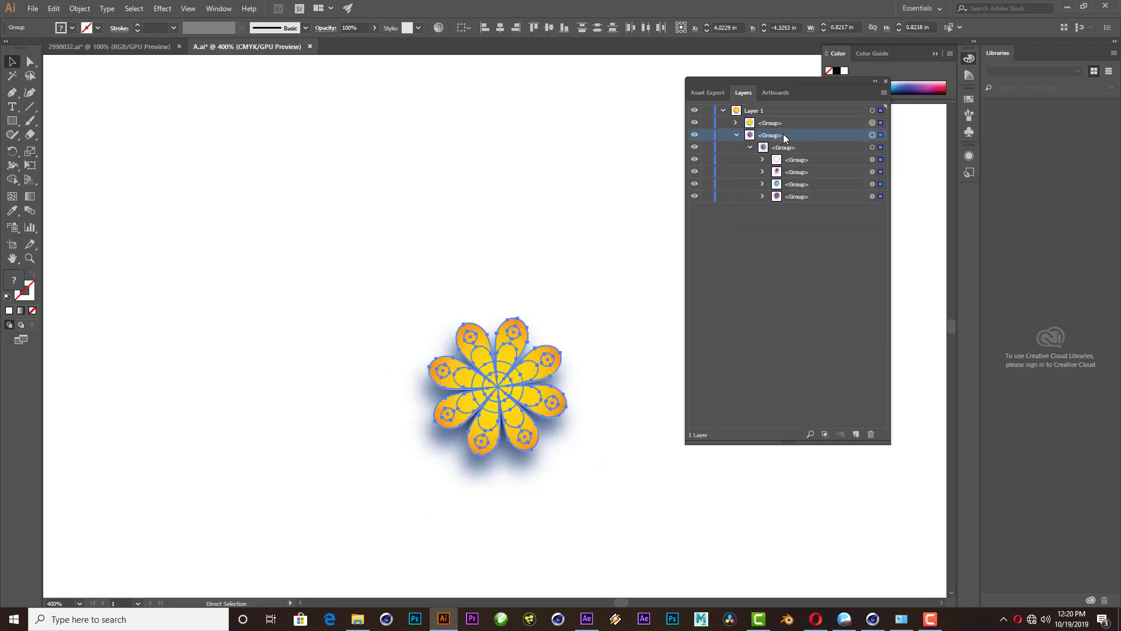
key(Delete)
click(736, 122)
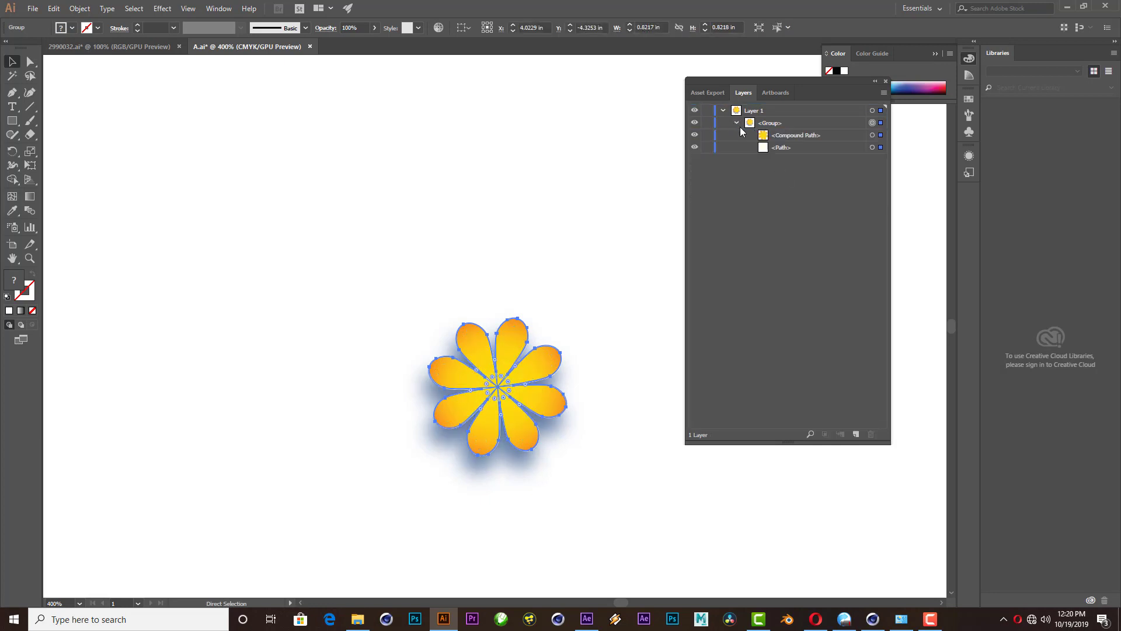
click(795, 138)
drag(795, 139, 765, 118)
click(777, 135)
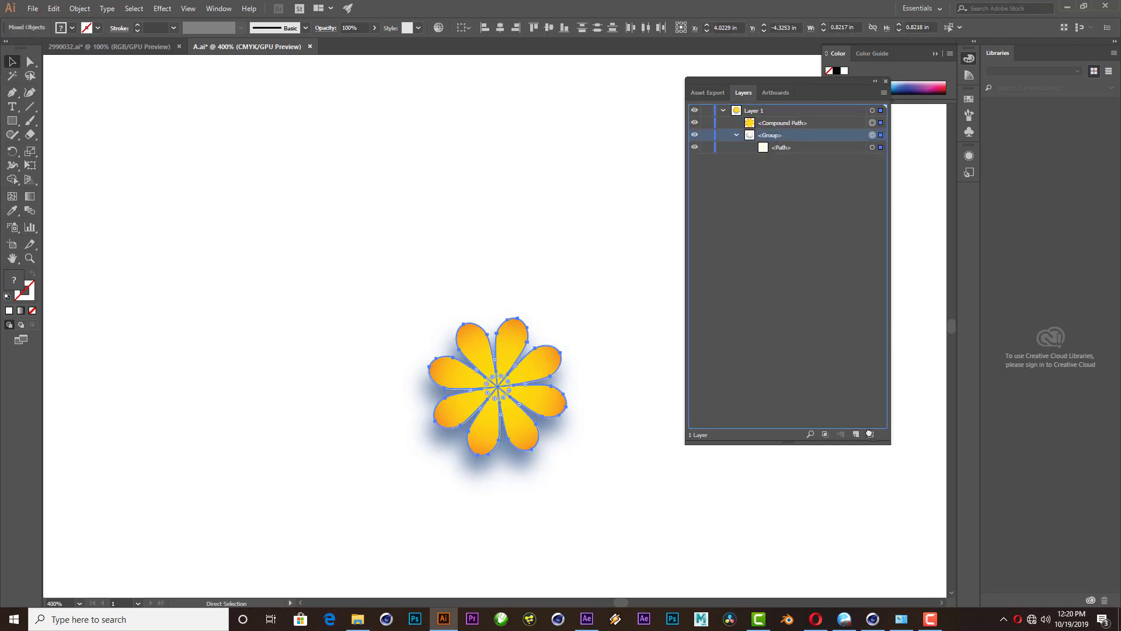
key(Delete)
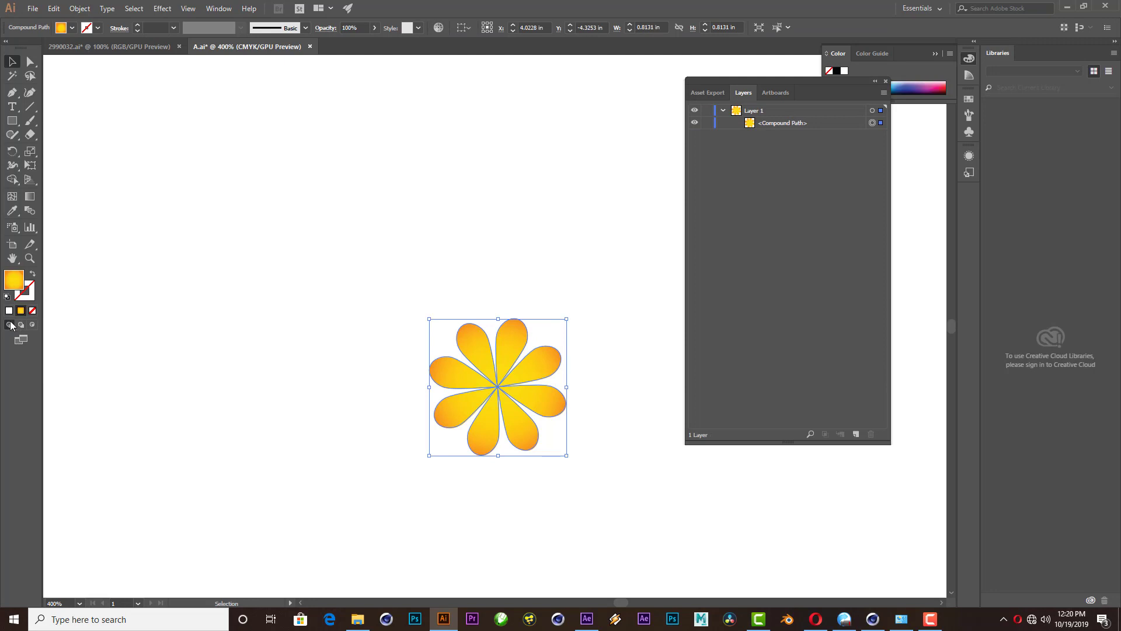
- Fill the flower petals with solid black (000000)
click(9, 311)
double_click(13, 280)
text(000000)
click(818, 95)
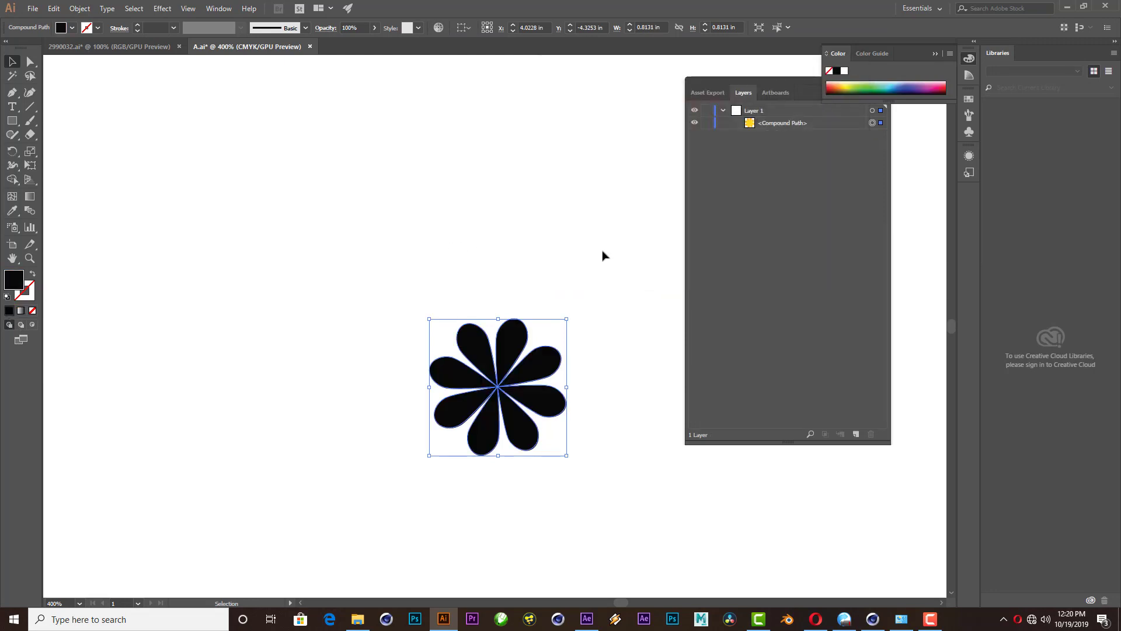
click(604, 255)
key(ctrl+a)
- Save the flower as B.ai in Illustrator 8 format, then switch to Cinema 4D
key(ctrl+shift+s)
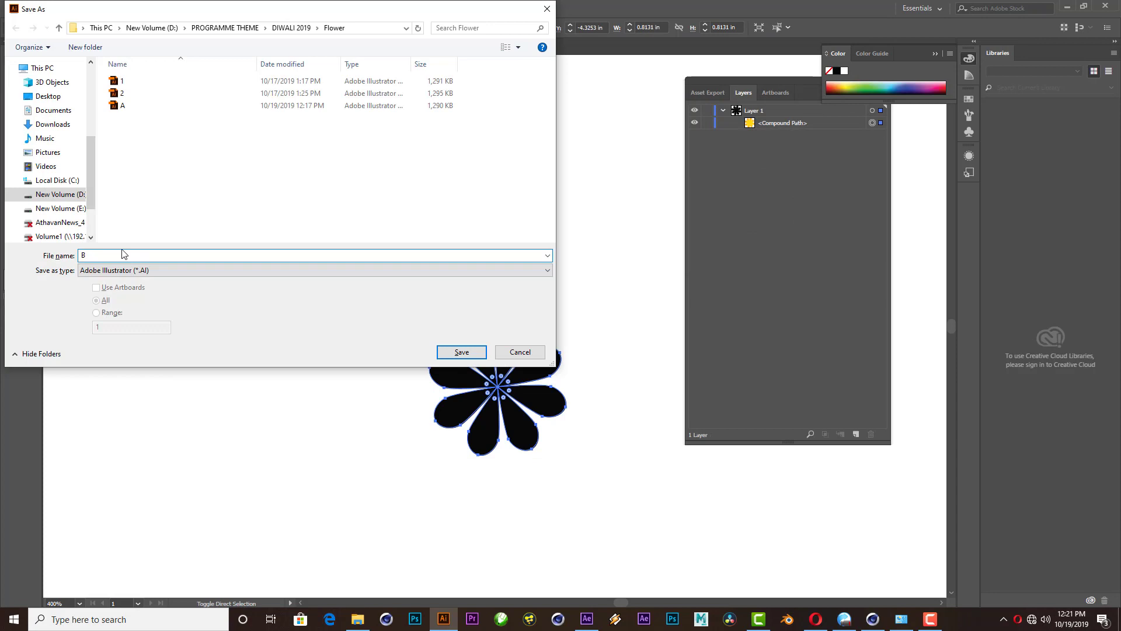
key(Return)
click(514, 146)
click(518, 303)
click(608, 456)
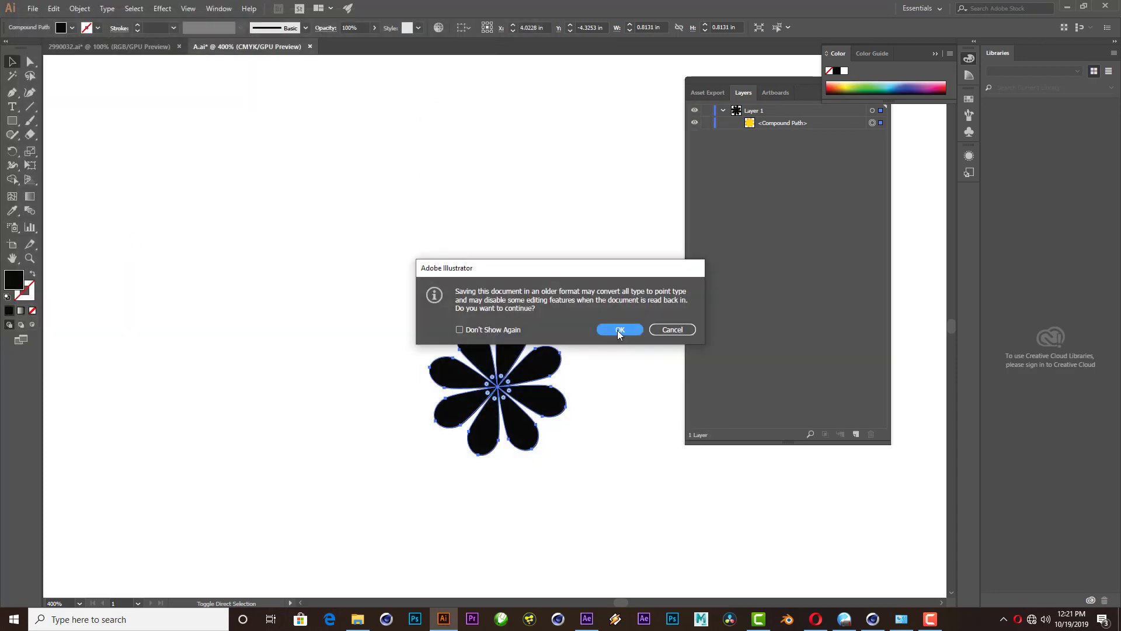
click(618, 330)
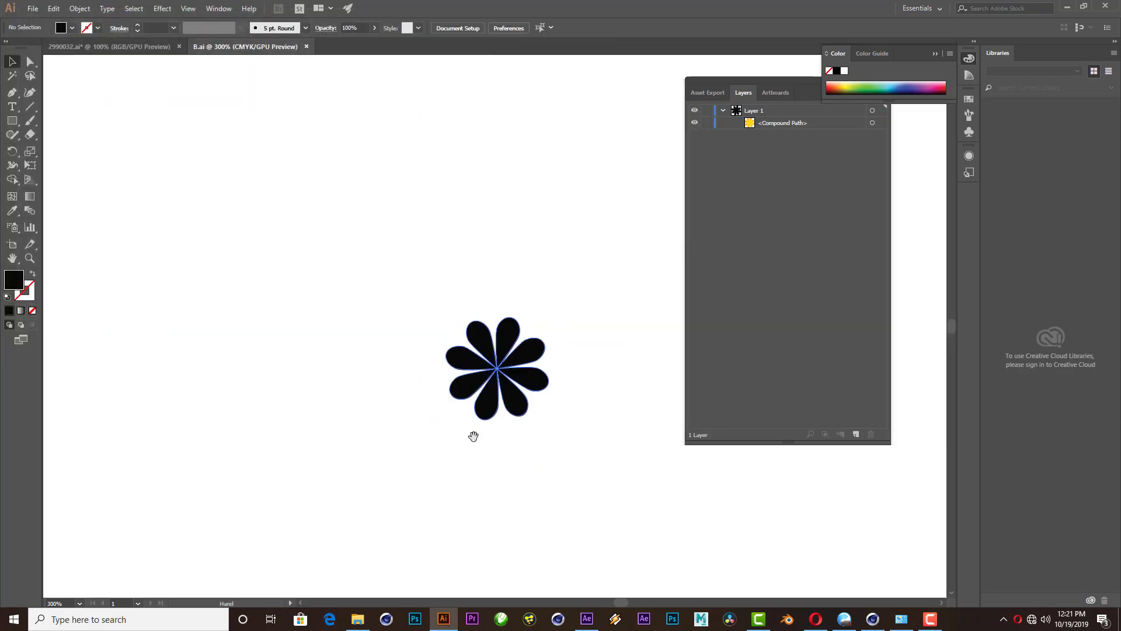
click(876, 624)
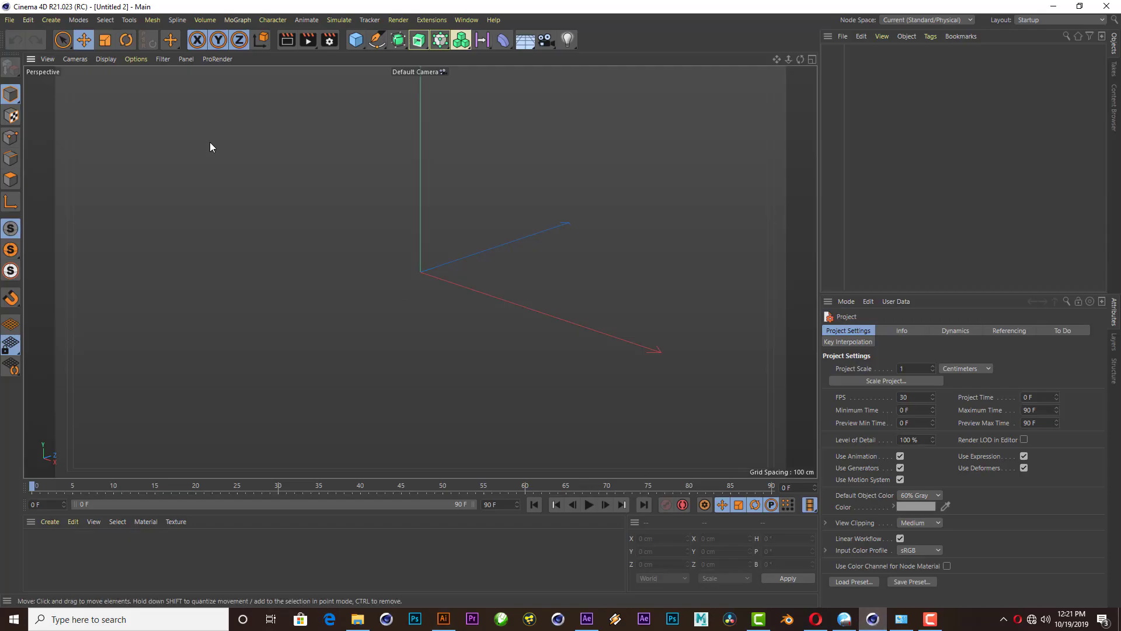
- Merge A.ai from the Flower folder into the scene with default Illustrator import settings
key(ctrl+v)
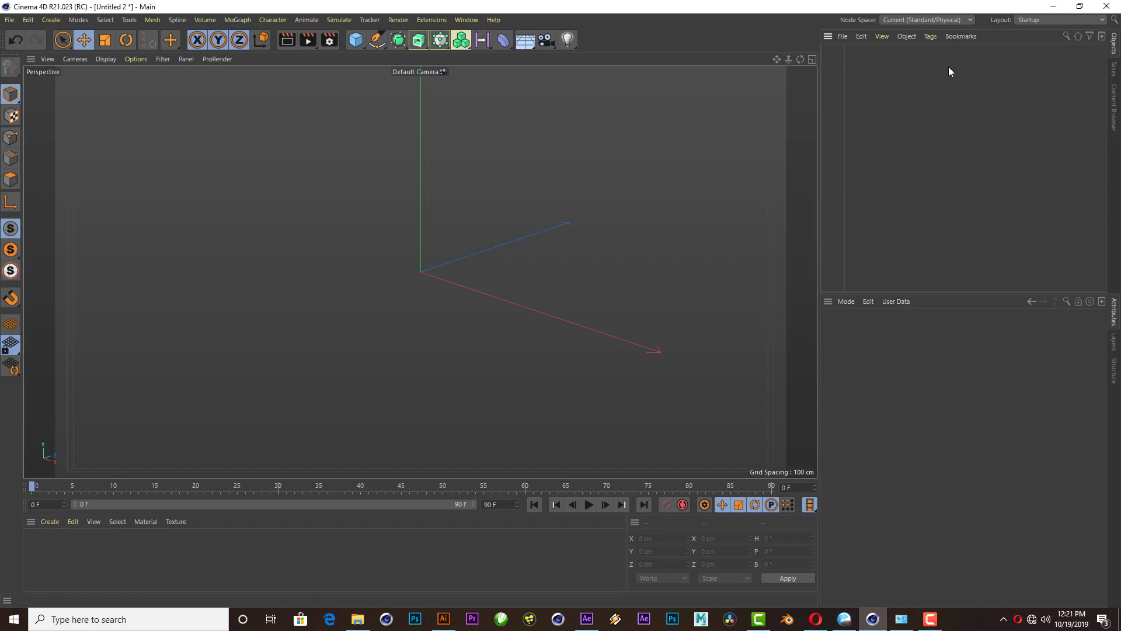
click(848, 37)
click(857, 58)
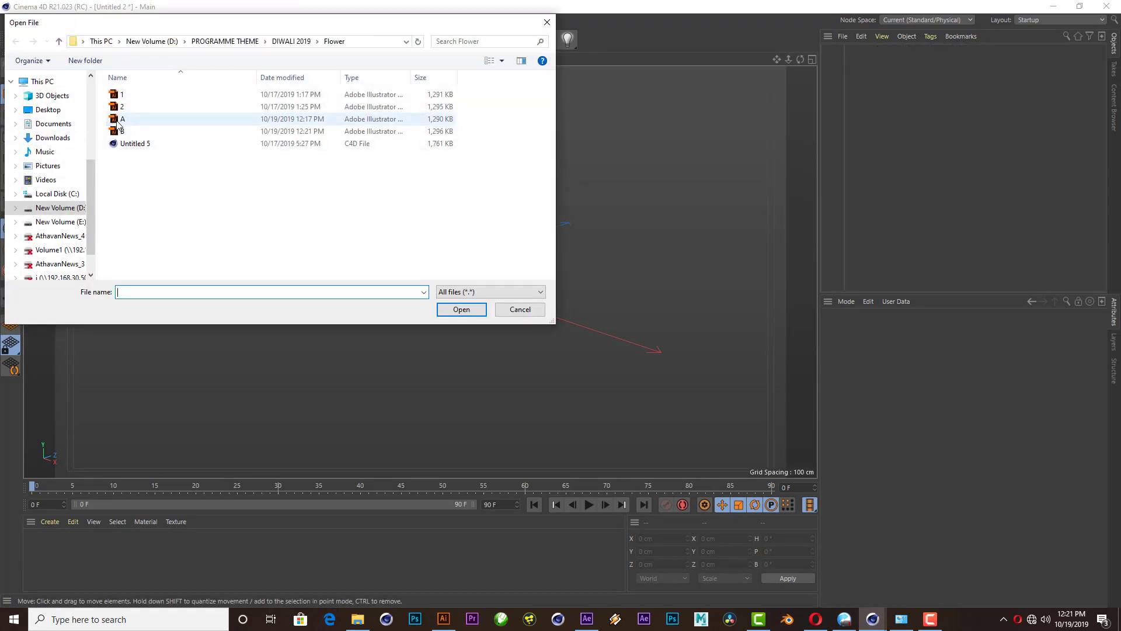
click(120, 119)
click(457, 308)
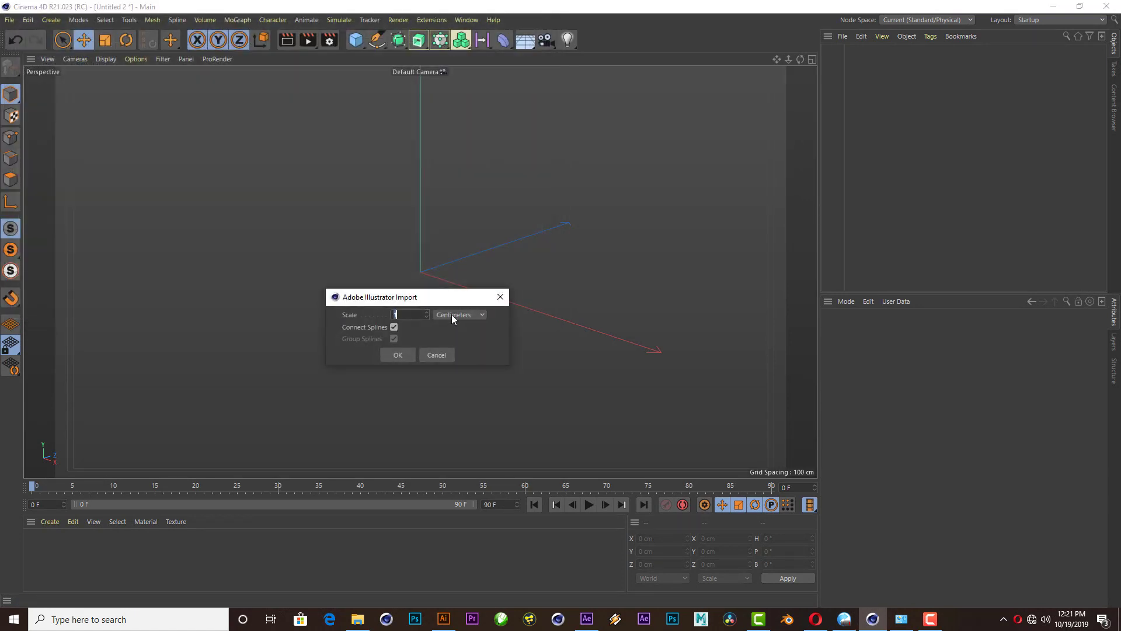
click(397, 354)
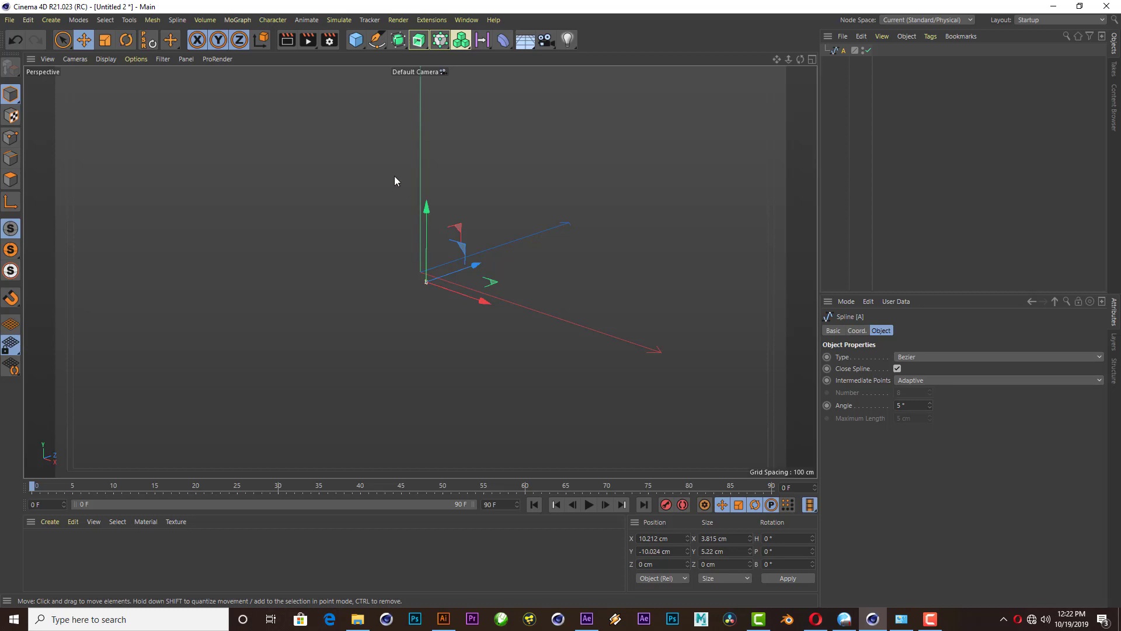
- Scale the drop spline up to about 58×79 cm and centre it at X 0, Y 0
click(105, 40)
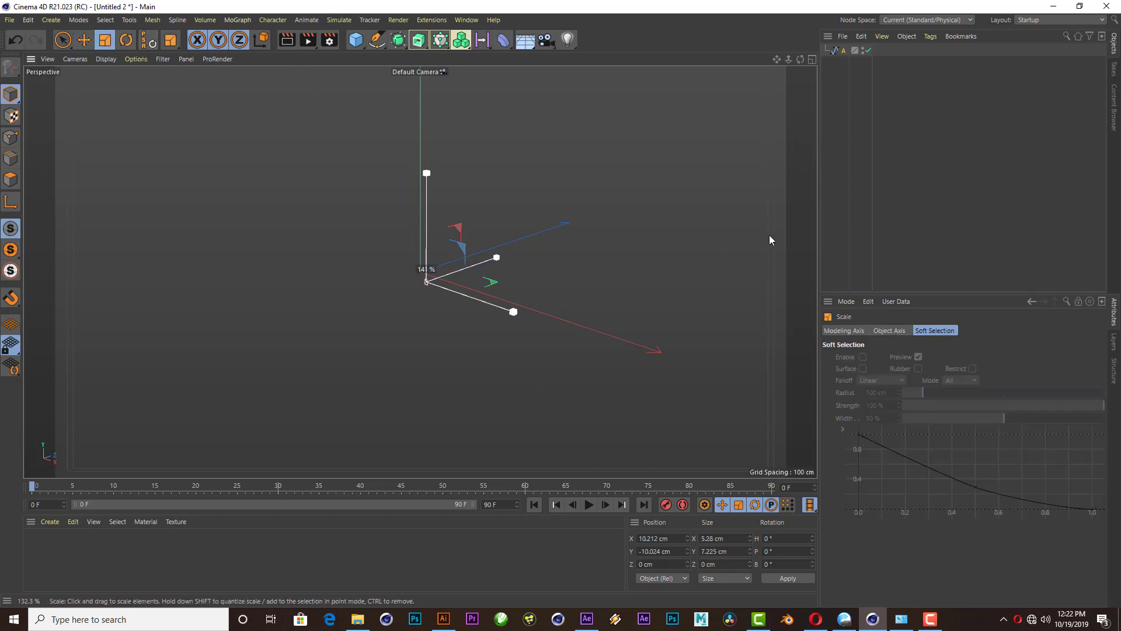
mouse_move(436, 348)
mouse_down()
mouse_move(264, 341)
mouse_move(512, 287)
mouse_up()
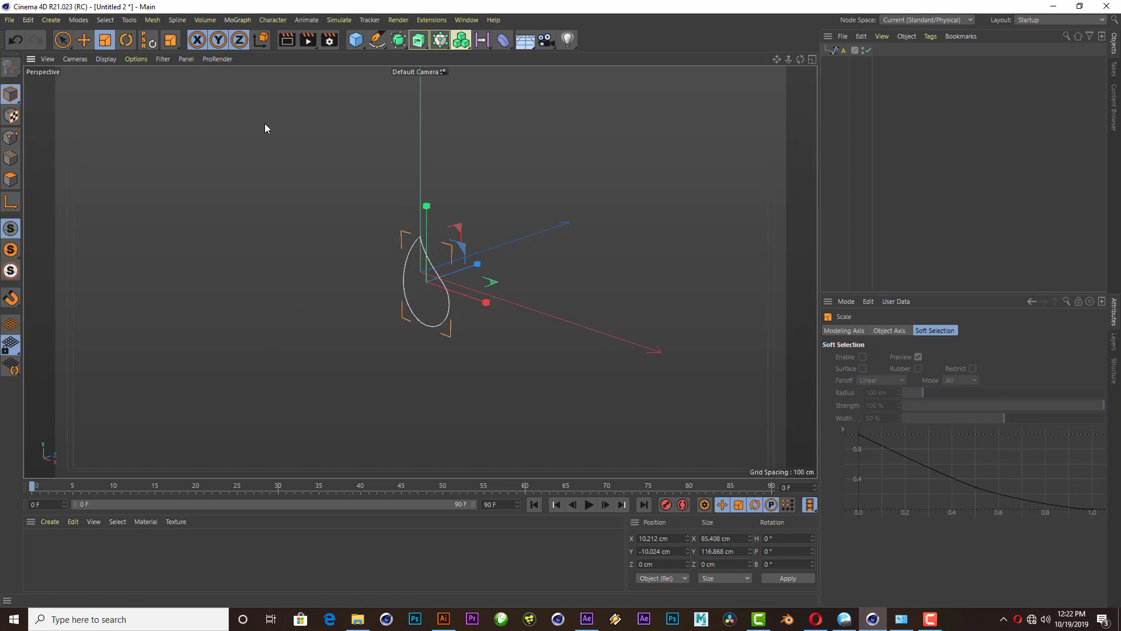
click(84, 39)
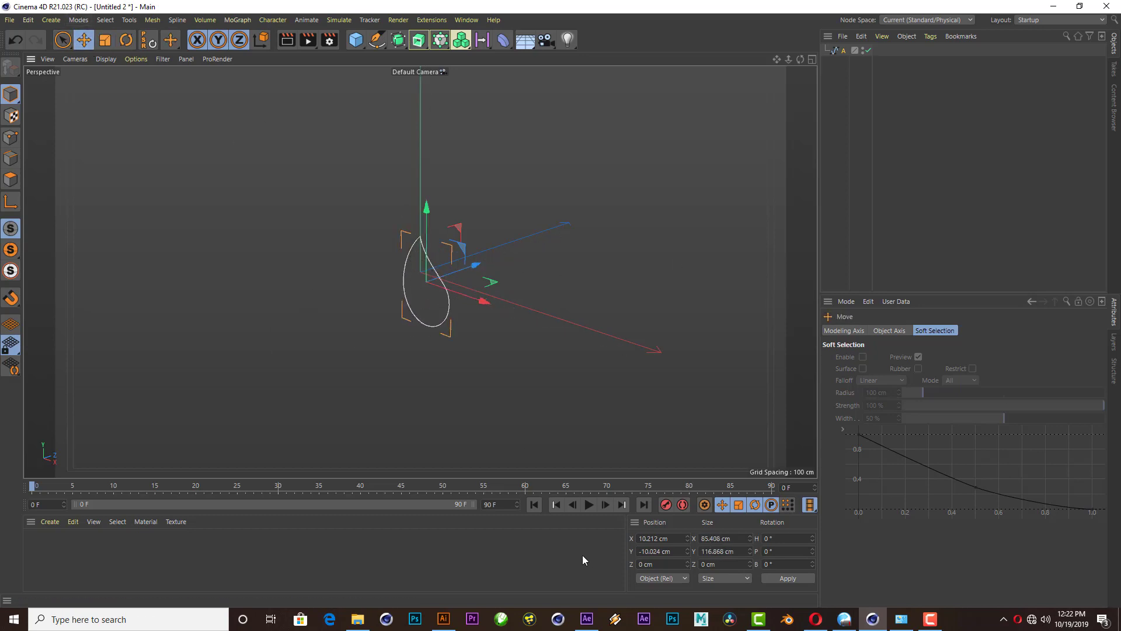
click(670, 539)
text(0)
key(Tab)
text(0)
key(Return)
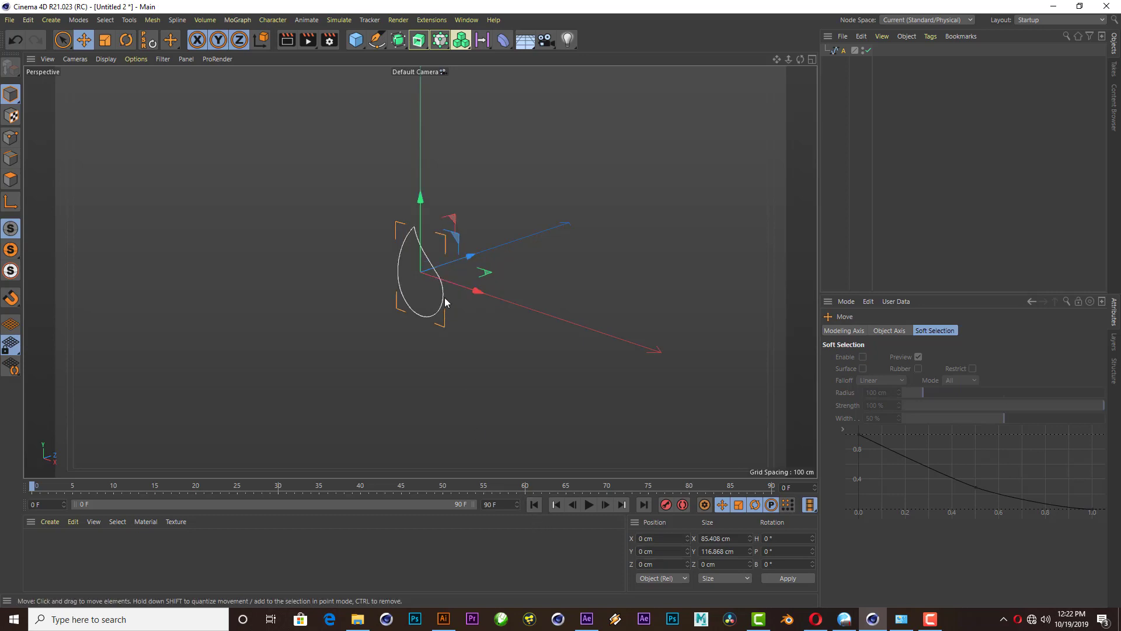
scroll(444, 281, up, 3)
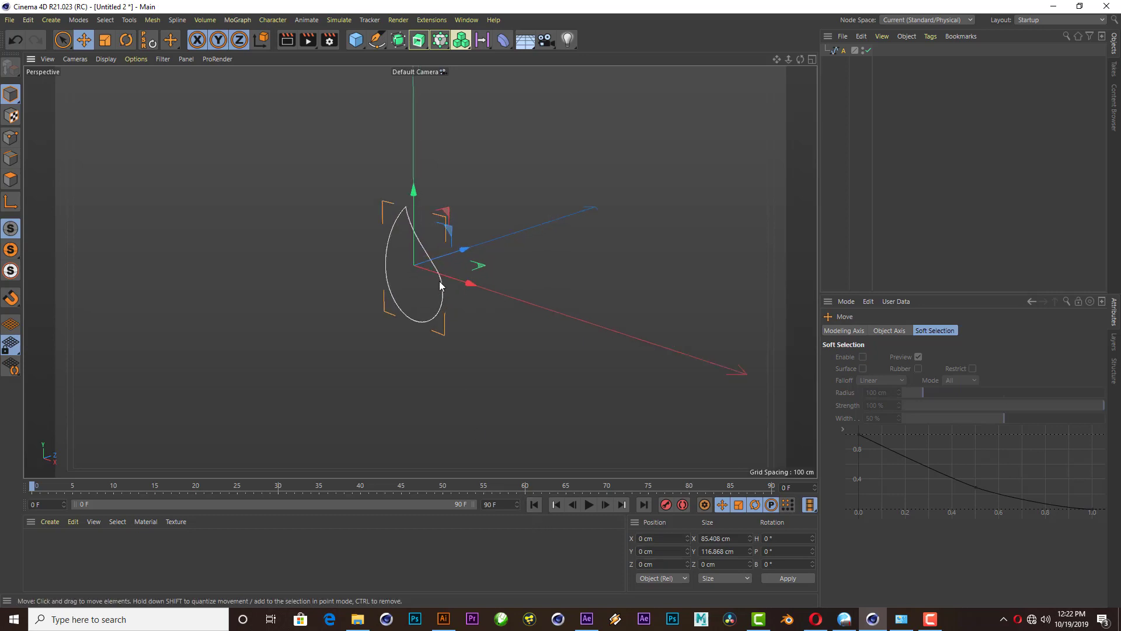
- Add a 100×100 cm Rectangle spline as a size reference and view it head-on
click(378, 40)
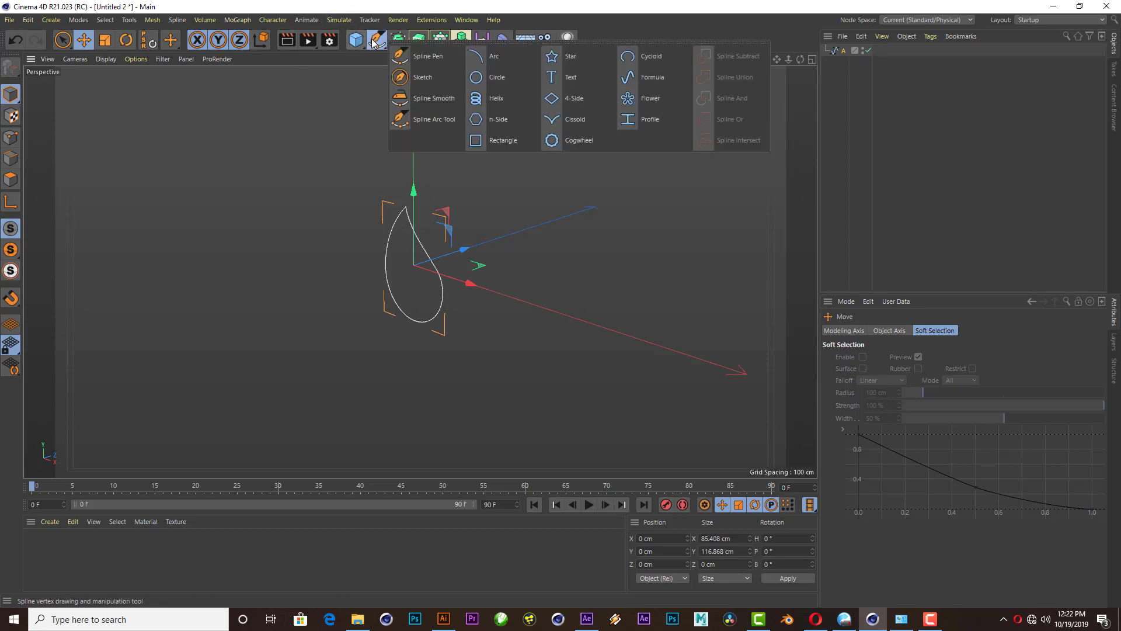
click(503, 120)
scroll(466, 277, down, 3)
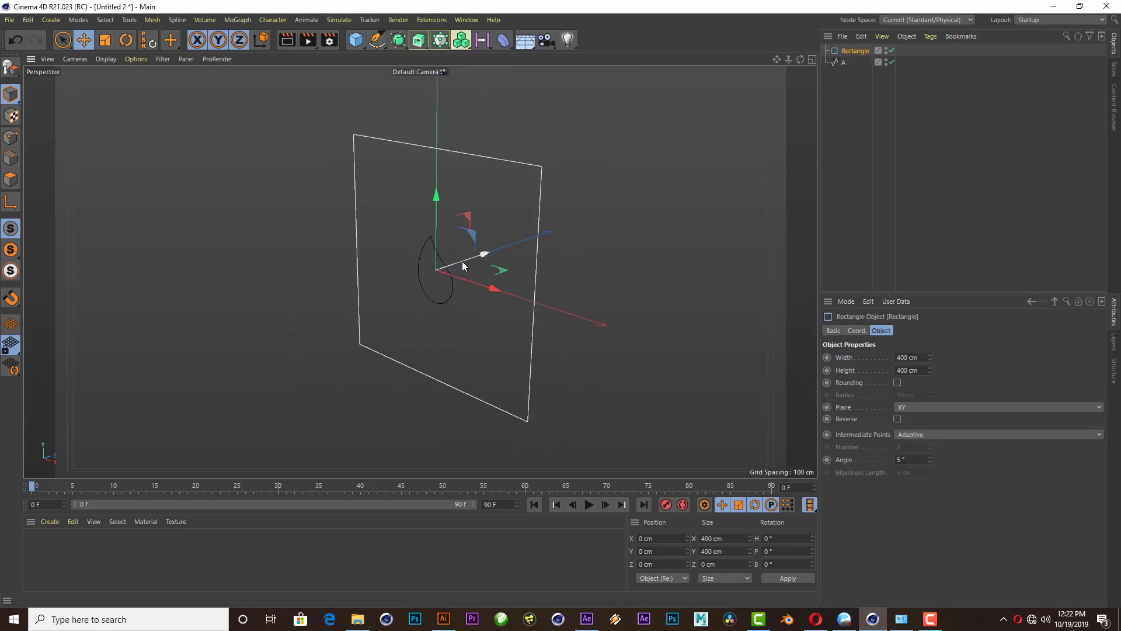
click(917, 361)
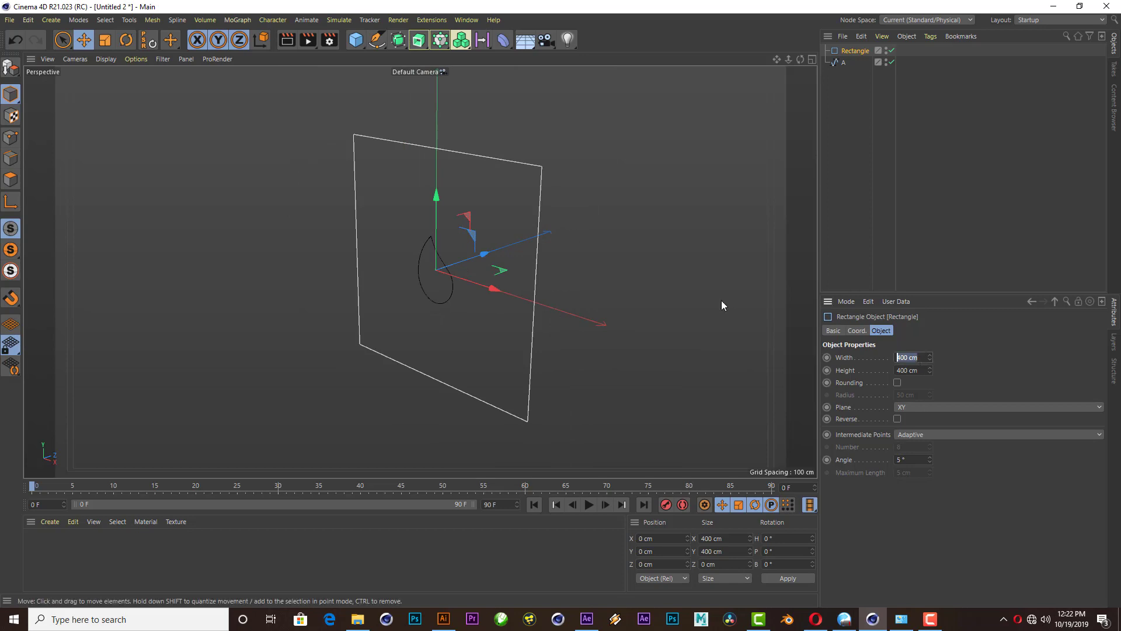
text(100)
key(Tab)
text(100)
key(Return)
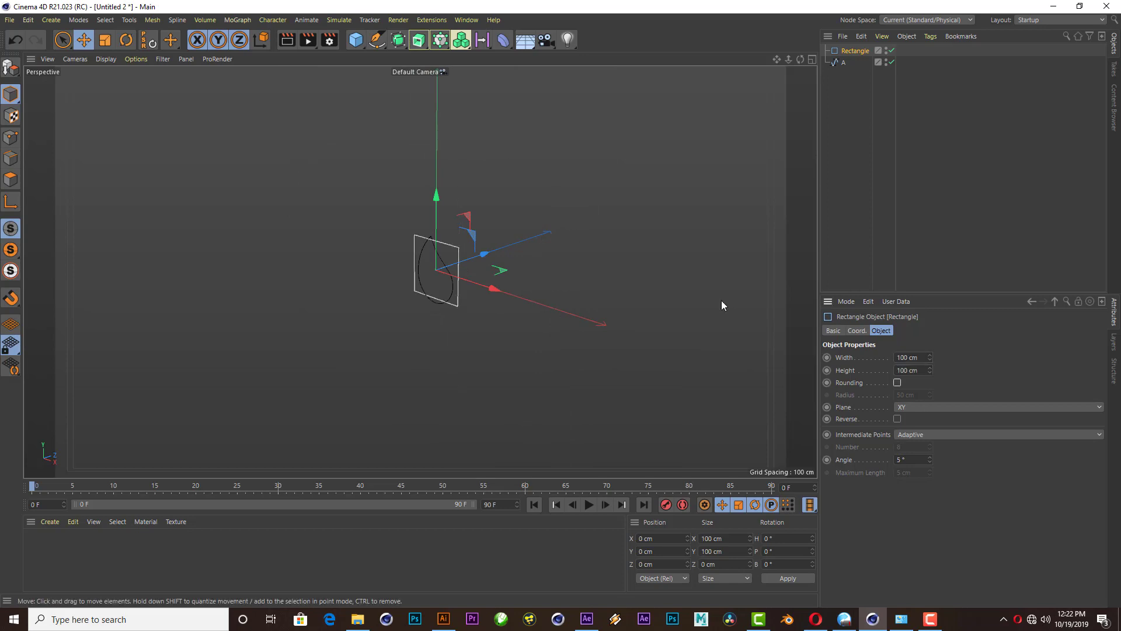
scroll(475, 293, up, 1)
scroll(501, 266, up, 2)
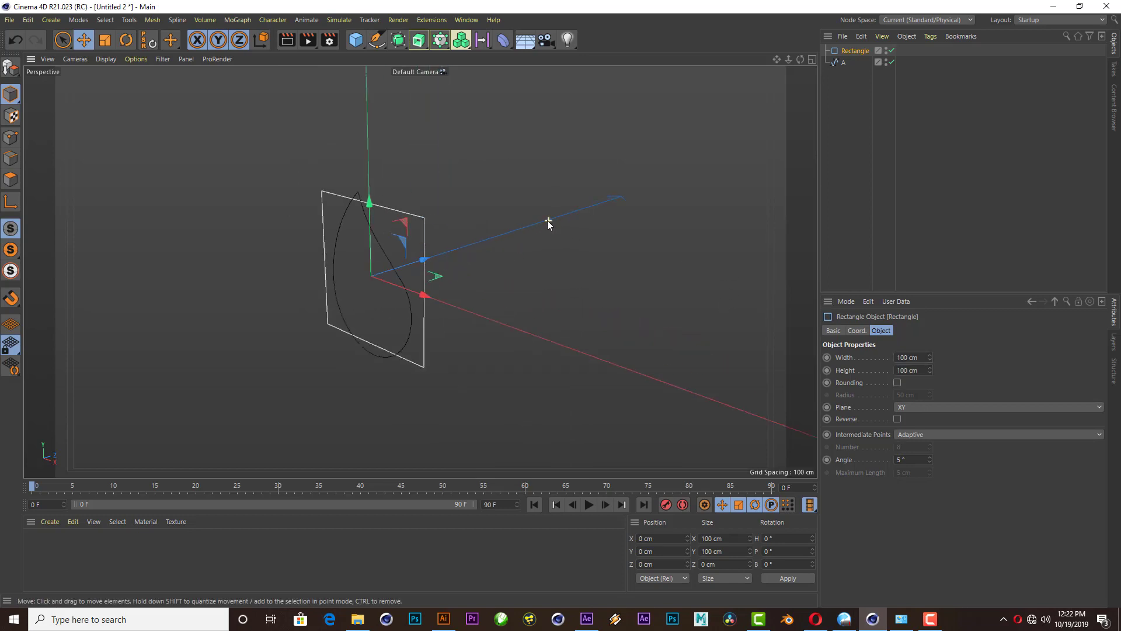
drag(800, 59, 802, 58)
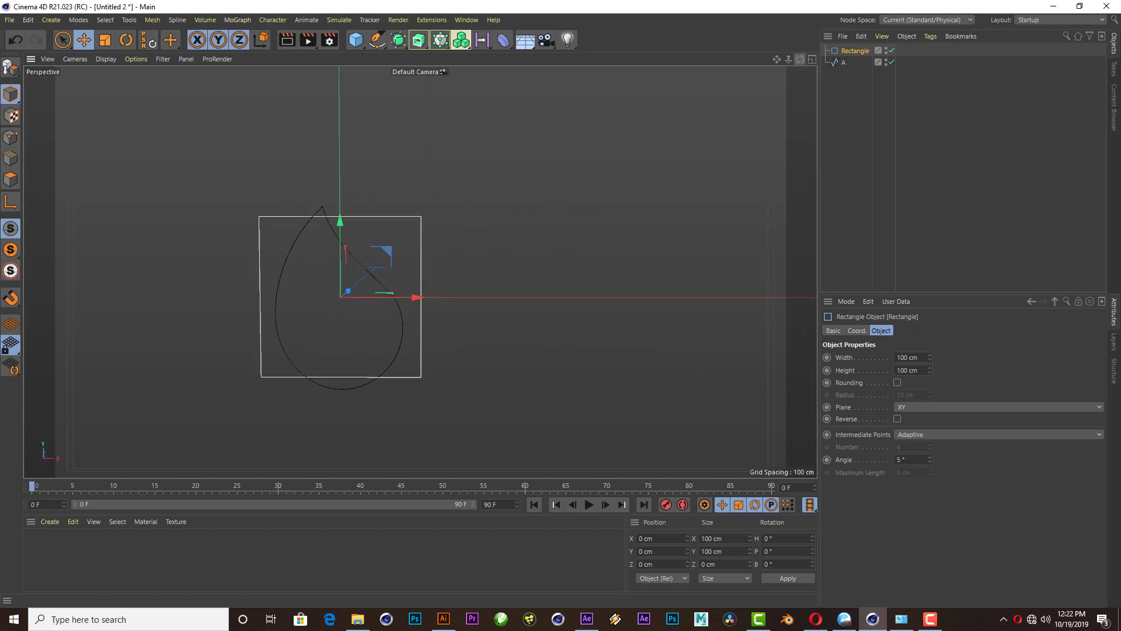
- Delete the 100 cm reference rectangle, leaving only the teardrop spline
key(Delete)
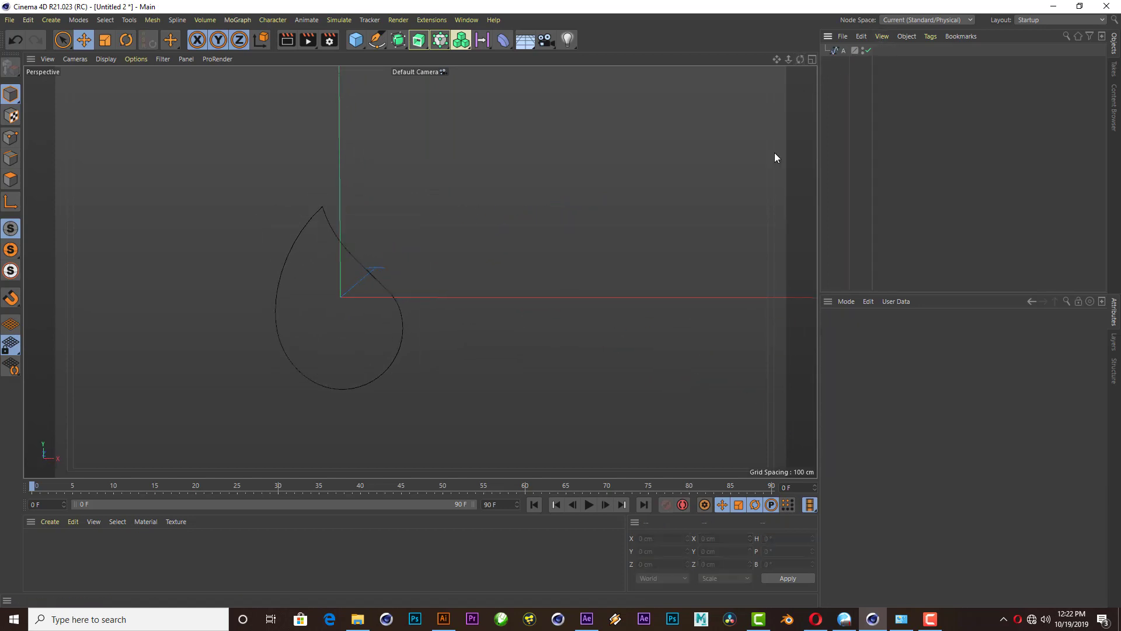
scroll(553, 250, down, 2)
scroll(442, 297, down, 2)
scroll(432, 293, up, 2)
scroll(433, 295, up, 1)
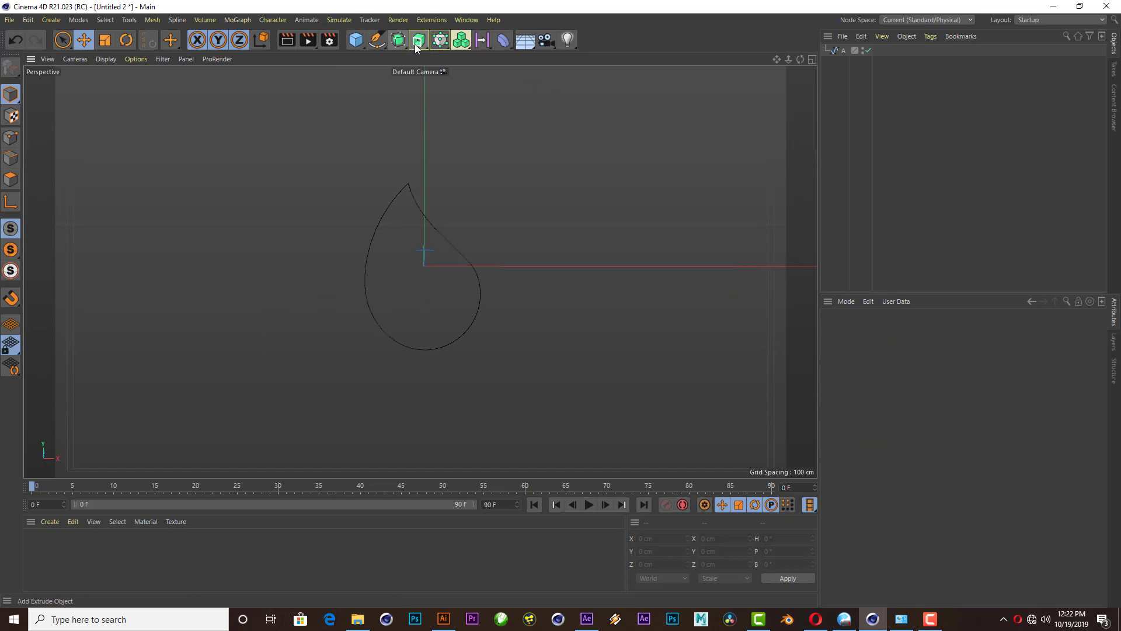
- Place spline A inside an Extrude object and set its extrusion depth to 2 cm
drag(418, 46, 455, 61)
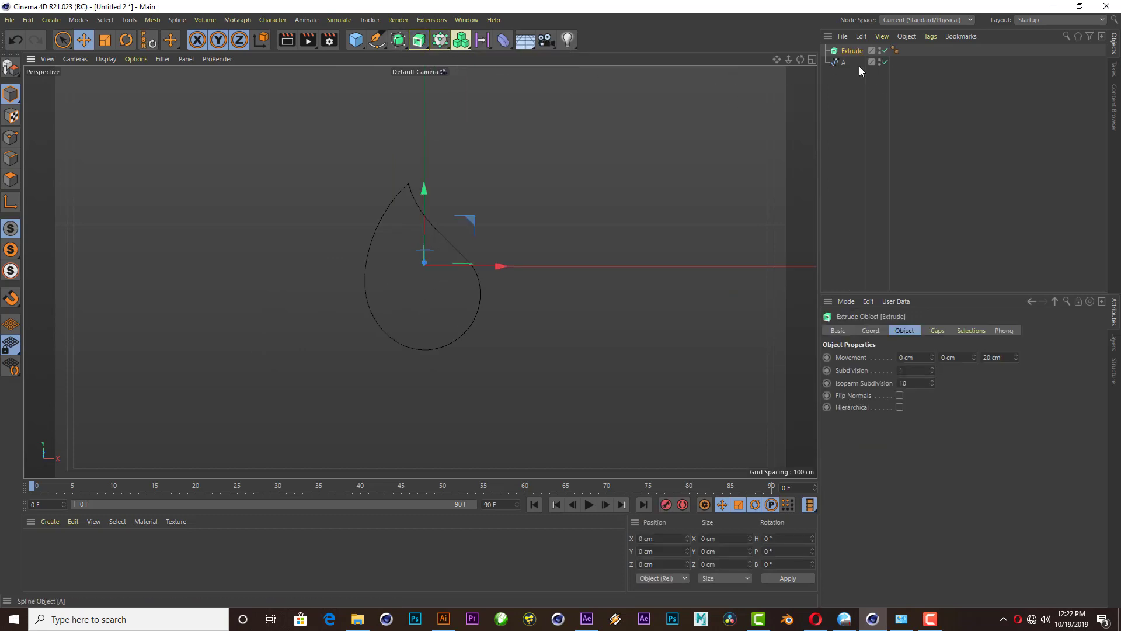
drag(840, 62, 853, 52)
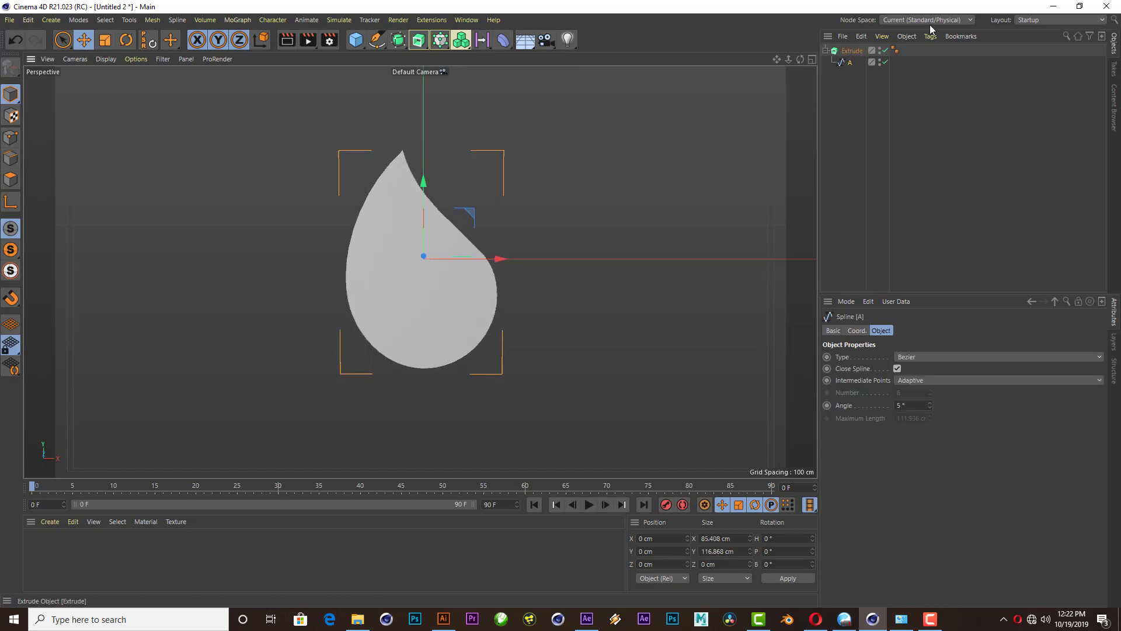
drag(800, 59, 777, 66)
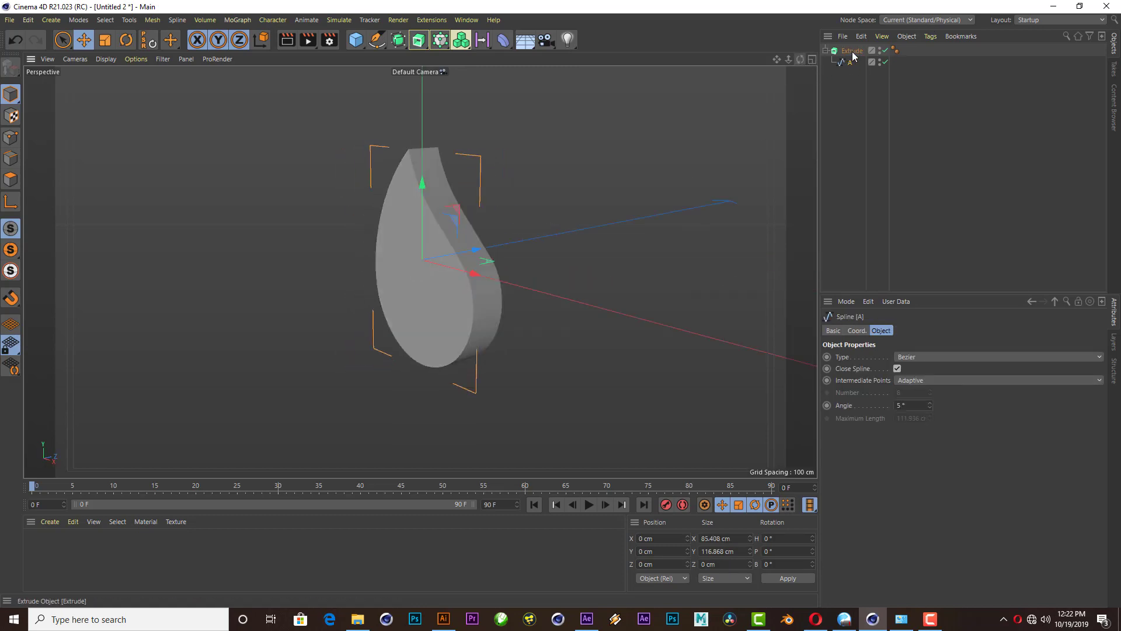
click(420, 272)
click(1010, 357)
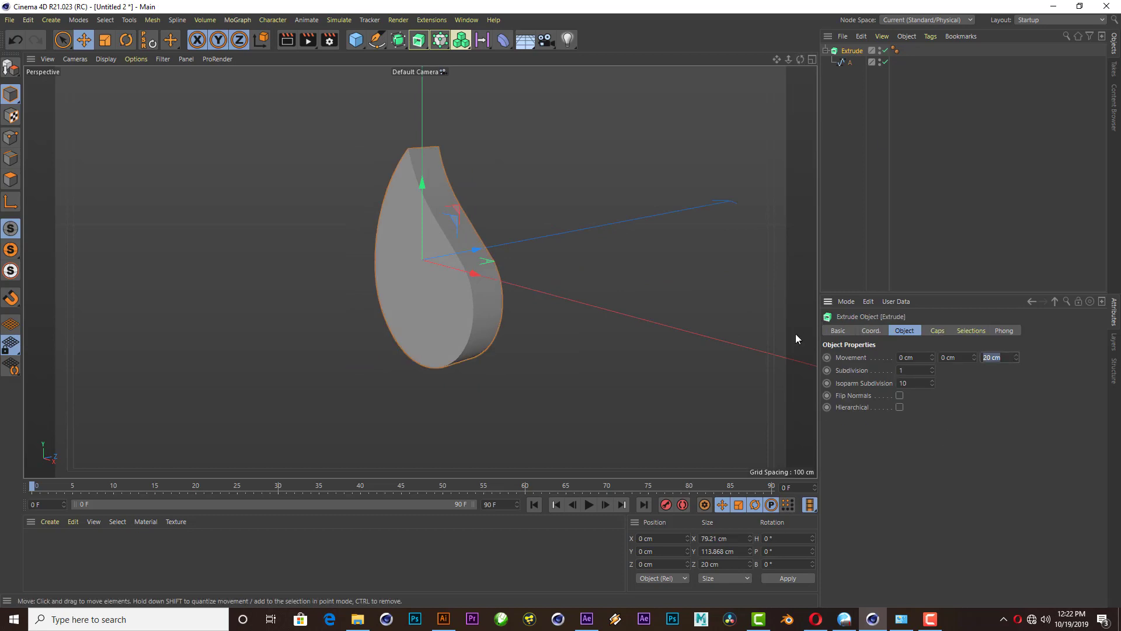
text(2)
key(Return)
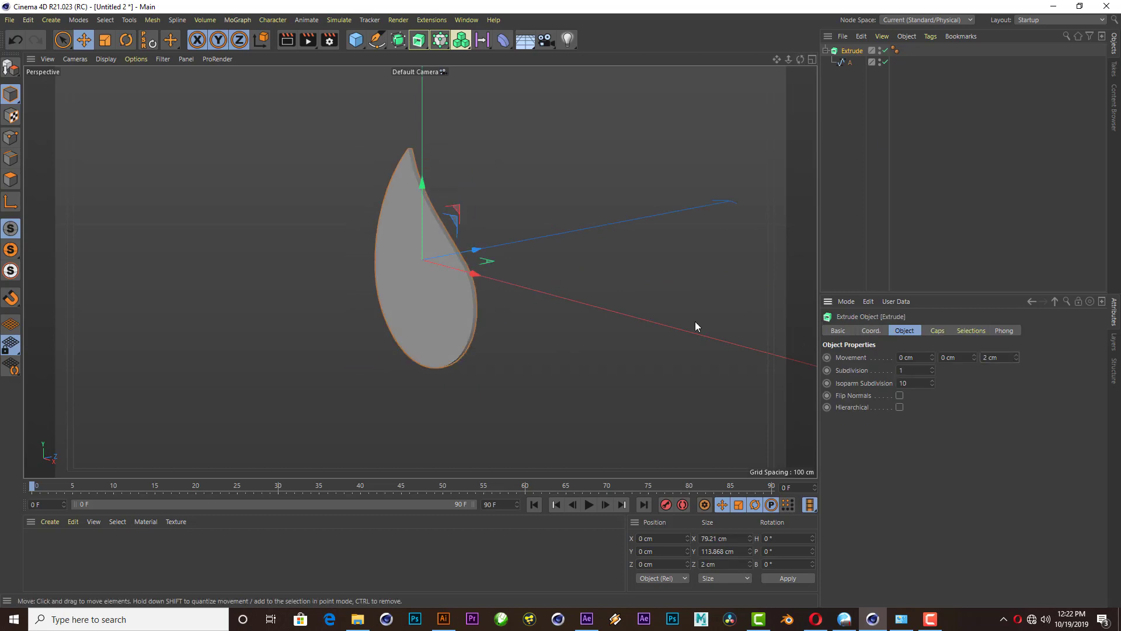
scroll(460, 276, up, 3)
- Set the viewport display to Gouraud Shading (Lines) to show the drop's mesh edges
click(104, 59)
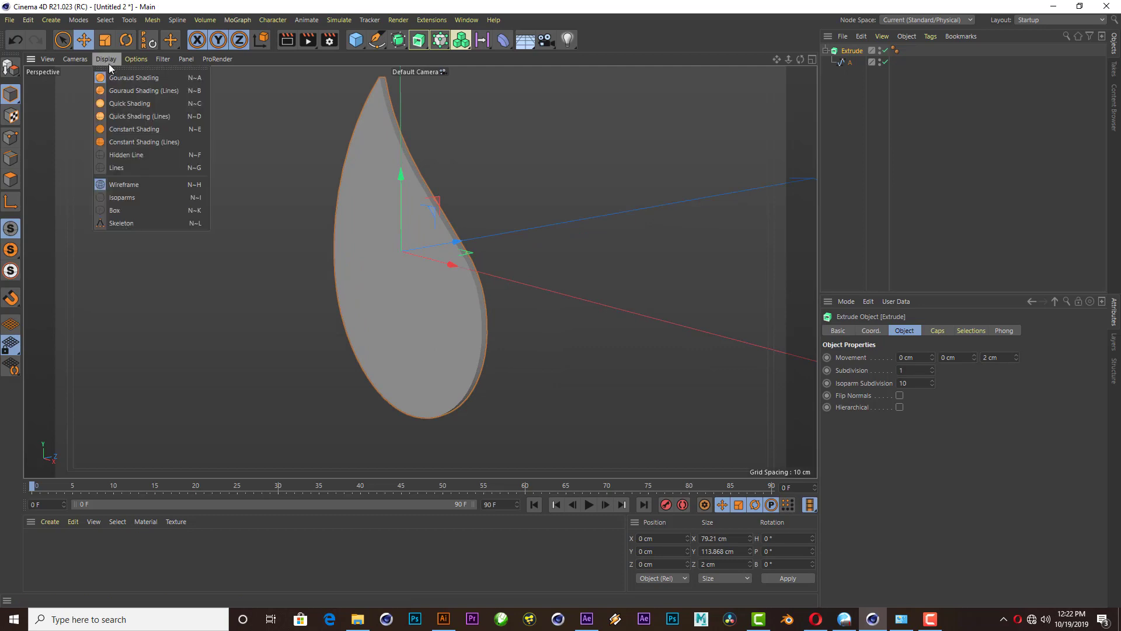
click(124, 89)
alt+drag(501, 273, 526, 280)
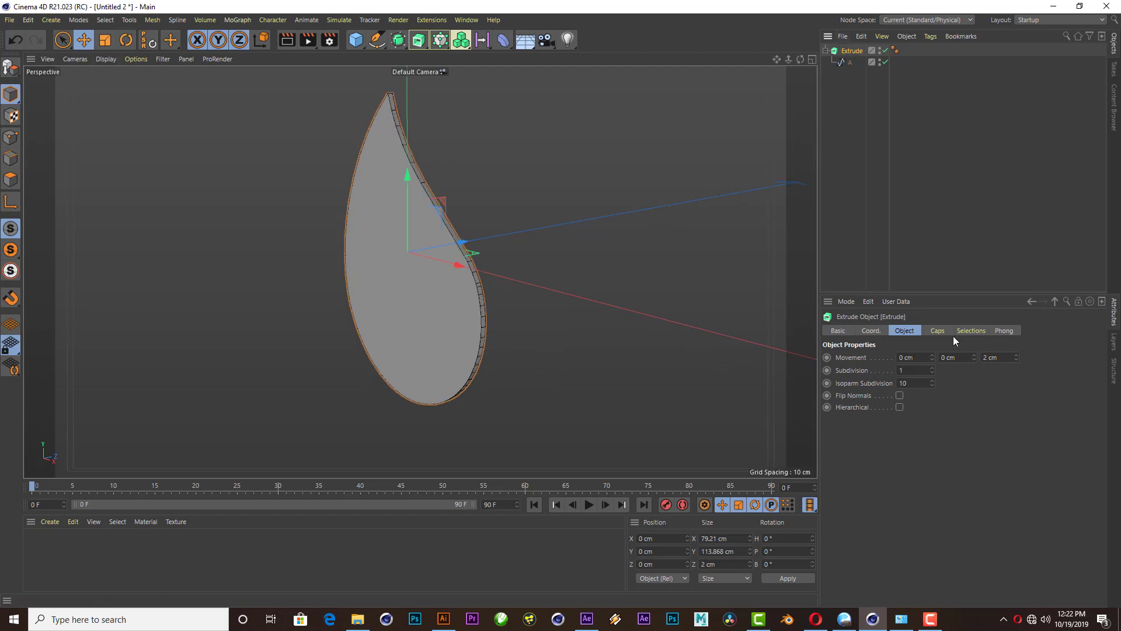
- Set the Extrude's Caps Type to Delaunay and view the drop from the front
click(936, 330)
click(923, 529)
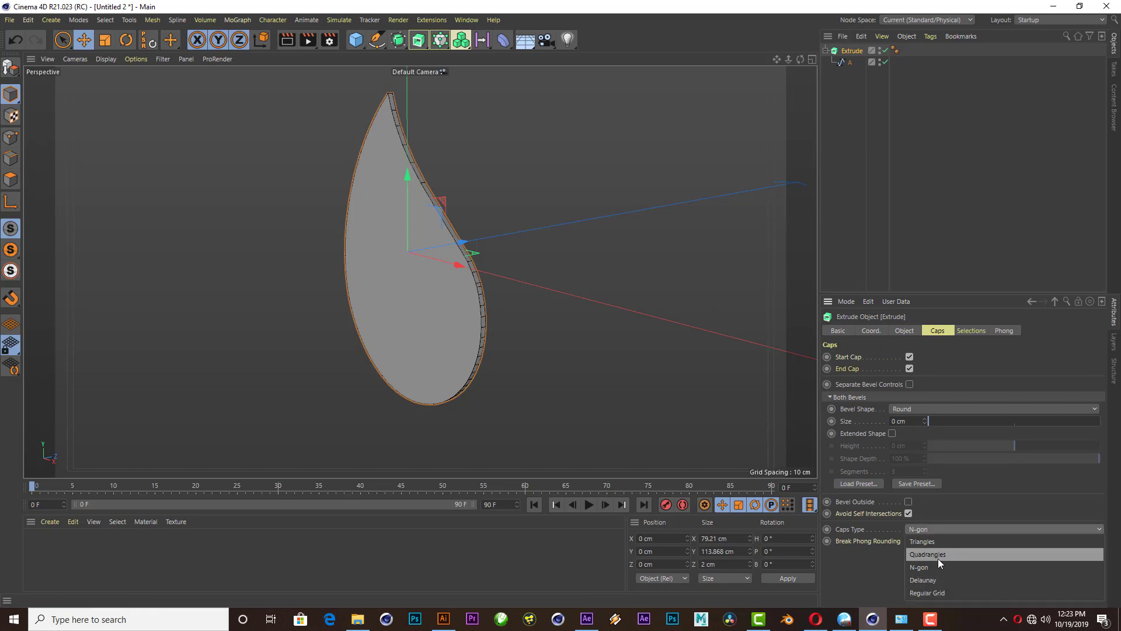
click(942, 580)
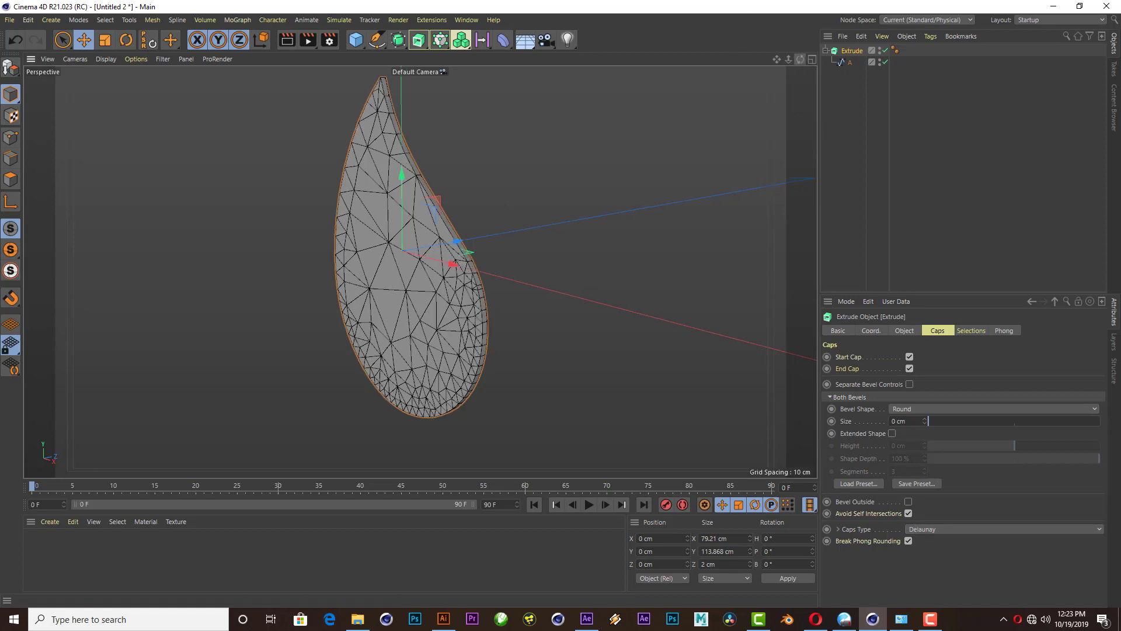
drag(801, 59, 801, 59)
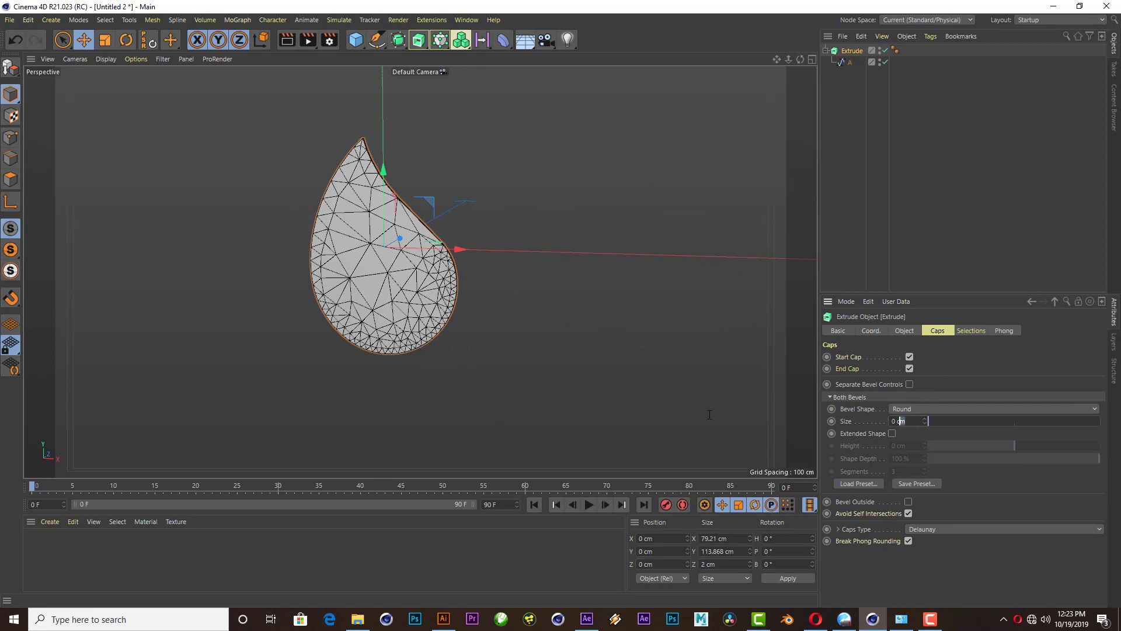
scroll(401, 251, up, 3)
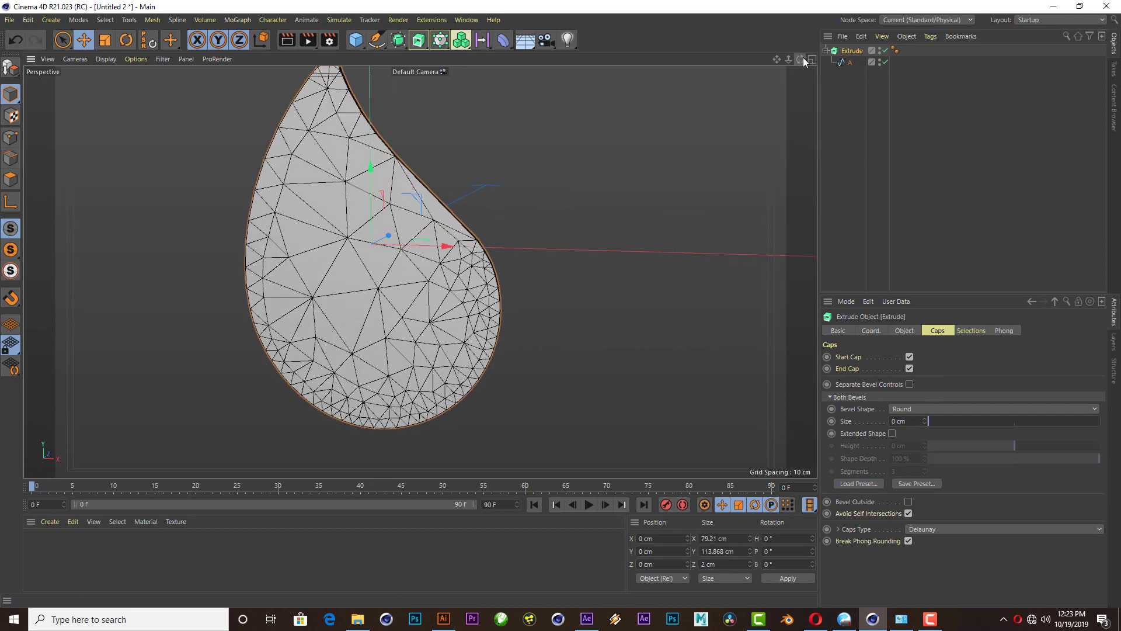
- Set the Extrude's cap bevel size to 2 cm, after first trying 1 cm
drag(803, 57, 446, 191)
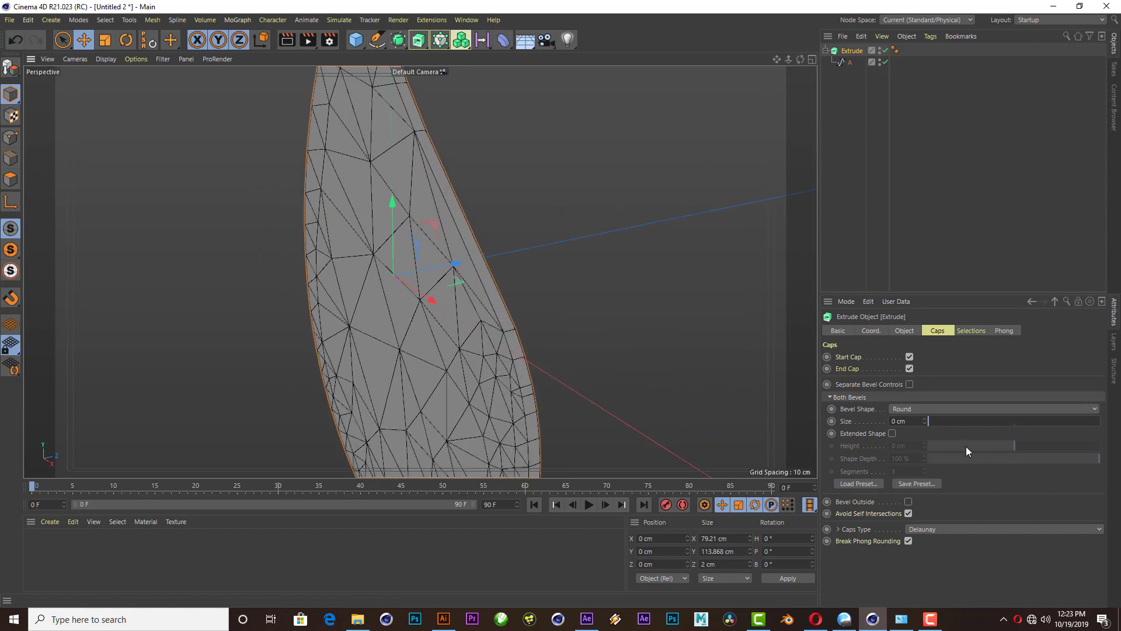
double_click(913, 421)
text(1)
key(Return)
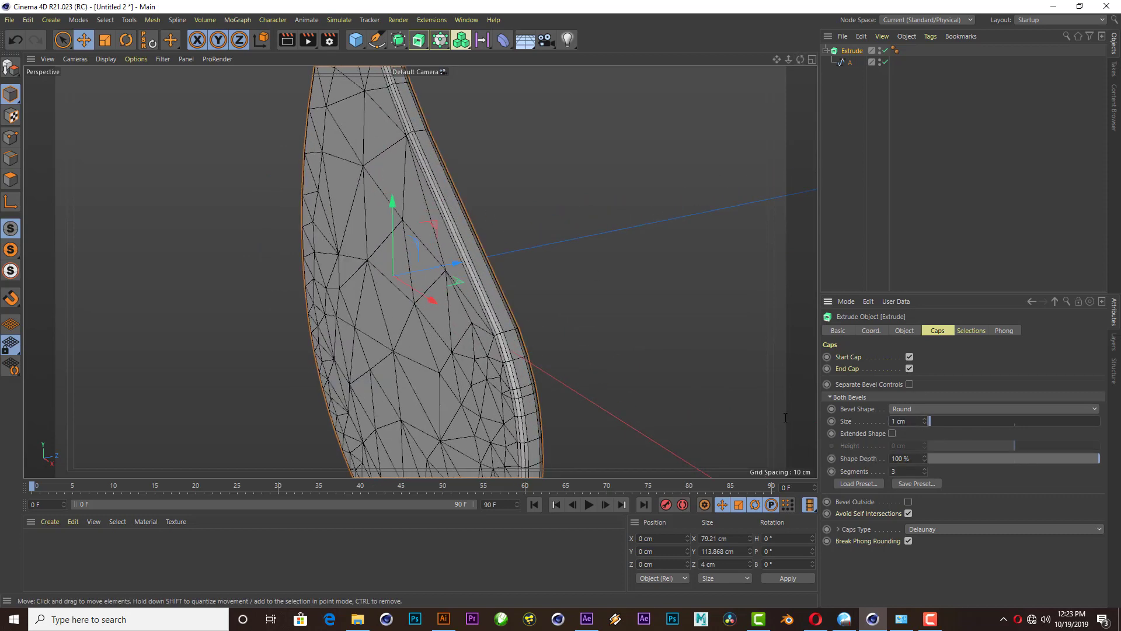
double_click(907, 421)
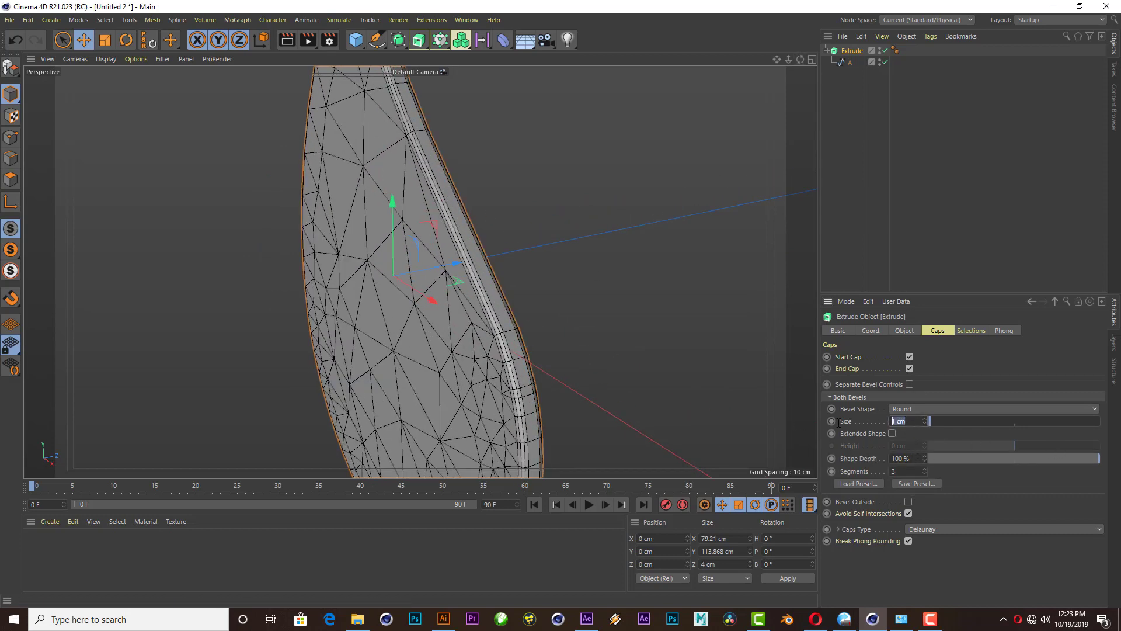
text(2)
key(Return)
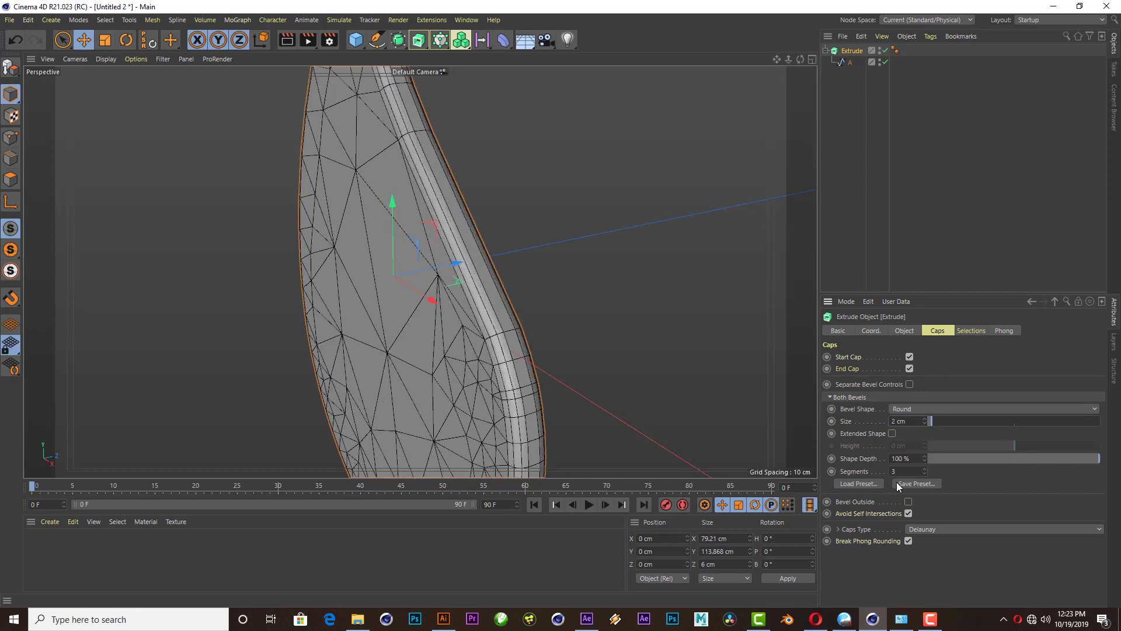
- Give the bevel 5 segments and experiment with shape depth, ending near -99%
mouse_move(1009, 458)
mouse_down()
mouse_move(928, 464)
mouse_move(1040, 441)
mouse_move(890, 449)
mouse_move(1101, 459)
mouse_up()
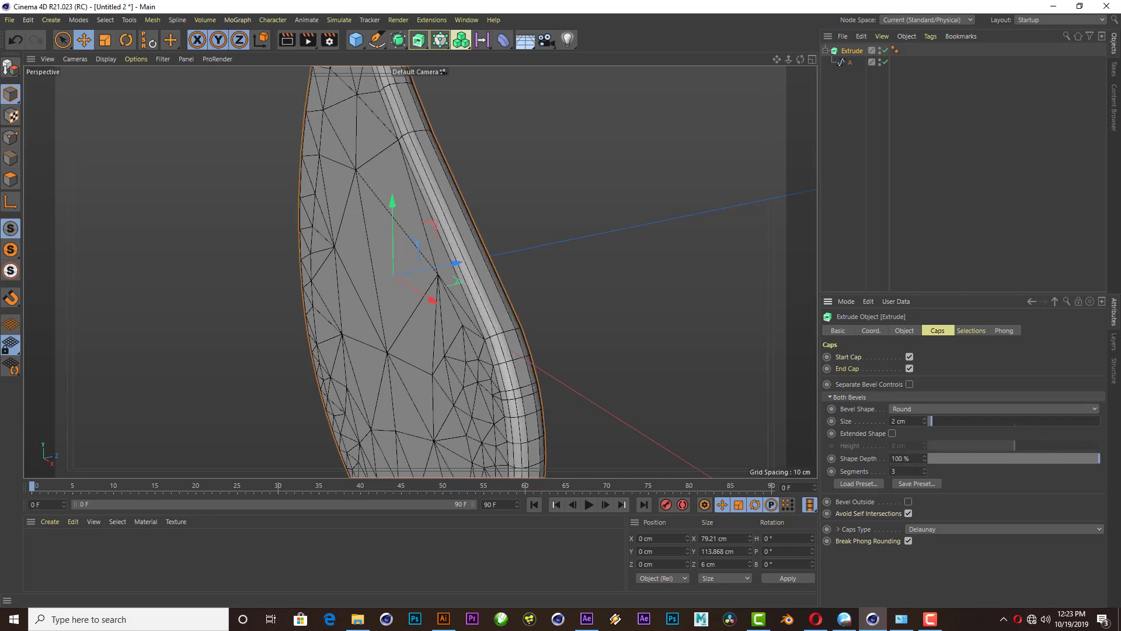
click(925, 469)
click(925, 469)
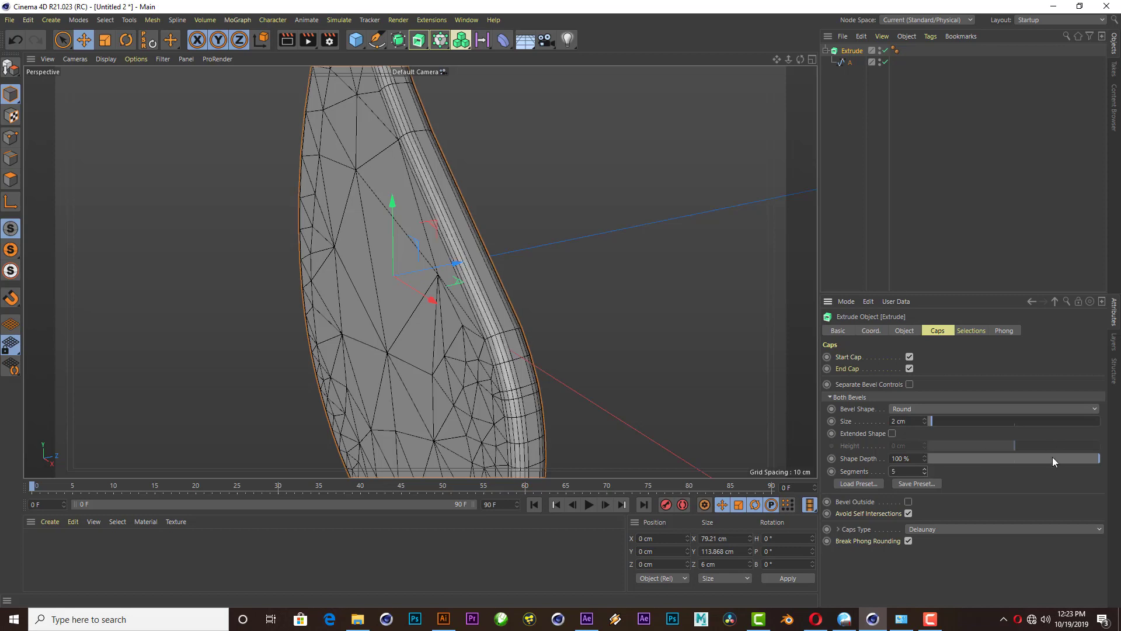
mouse_move(1053, 456)
mouse_down()
mouse_move(903, 460)
mouse_move(959, 451)
mouse_move(920, 457)
mouse_up()
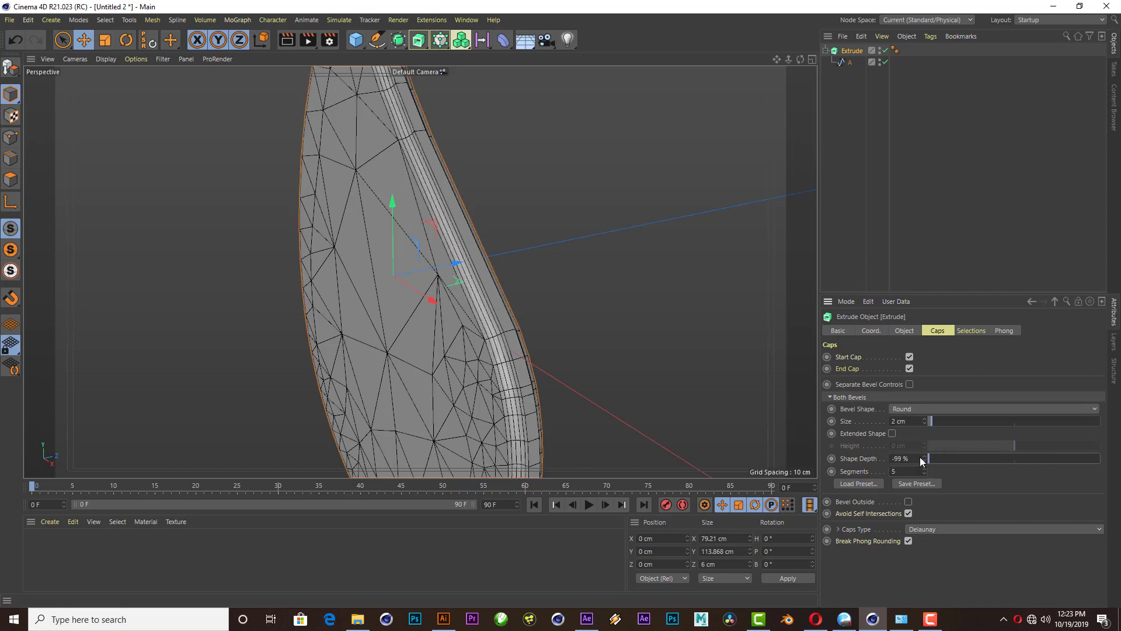
scroll(654, 321, down, 3)
mouse_move(654, 321)
alt+mouse_down()
mouse_move(496, 243)
mouse_move(64, 78)
alt+mouse_up()
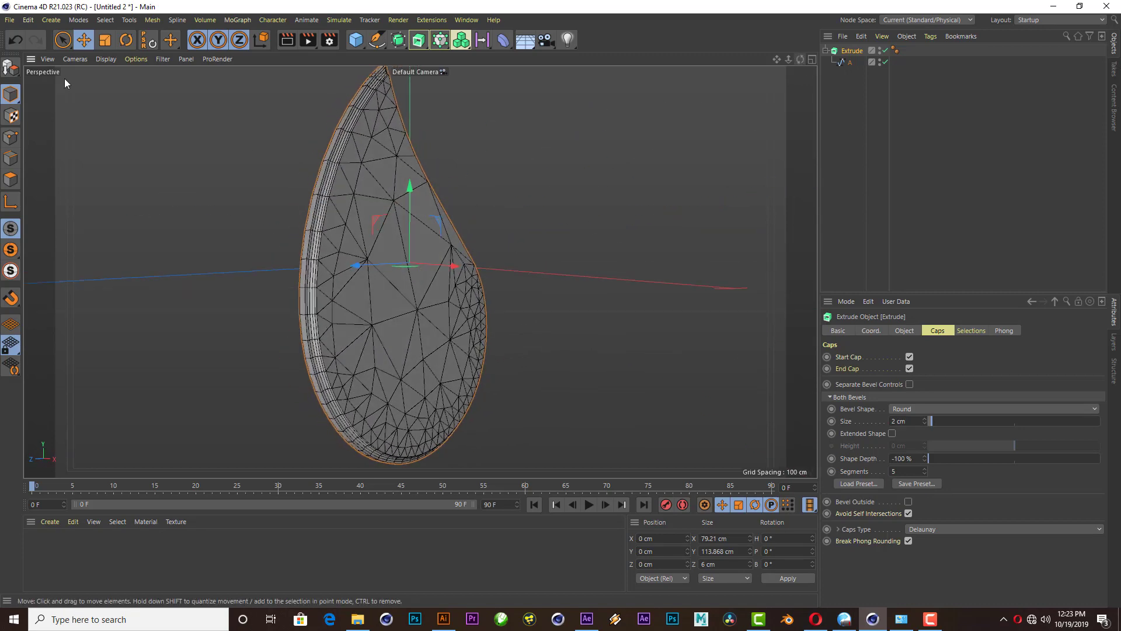
- Switch the viewport to smooth shading without lines and set bevel shape depth to 84%
click(131, 58)
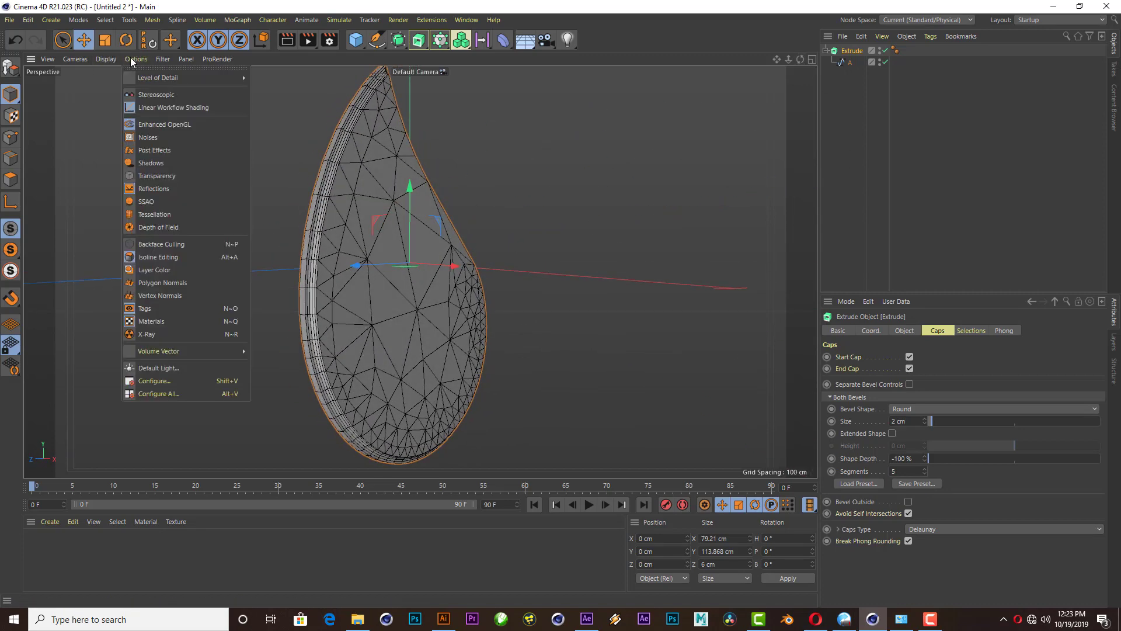
click(113, 60)
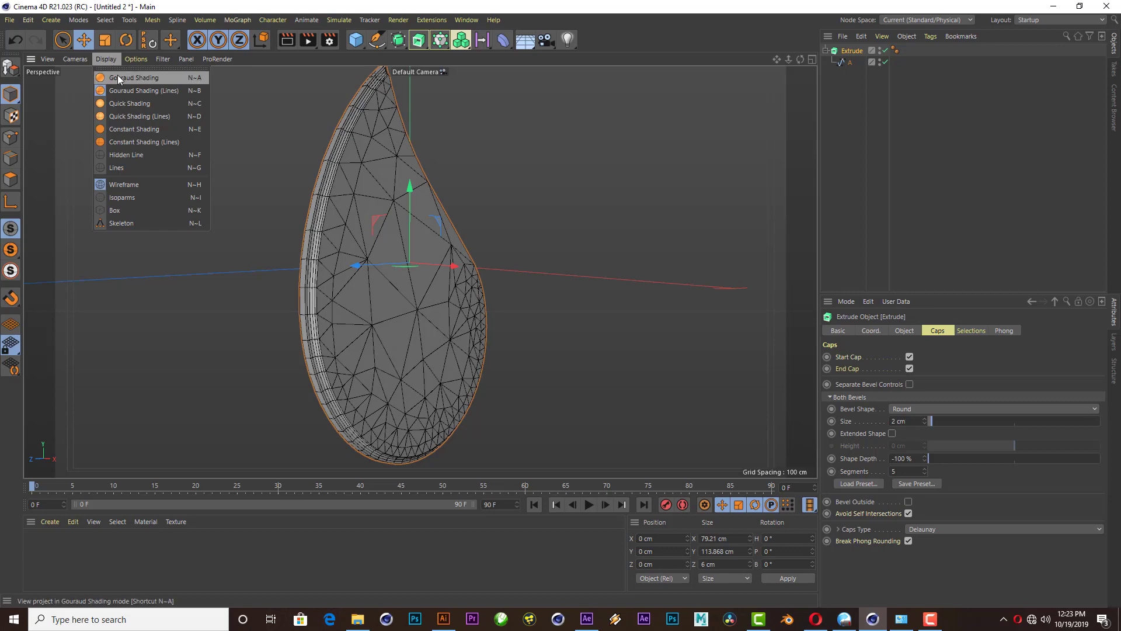
click(132, 78)
scroll(282, 226, up, 3)
scroll(282, 225, up, 3)
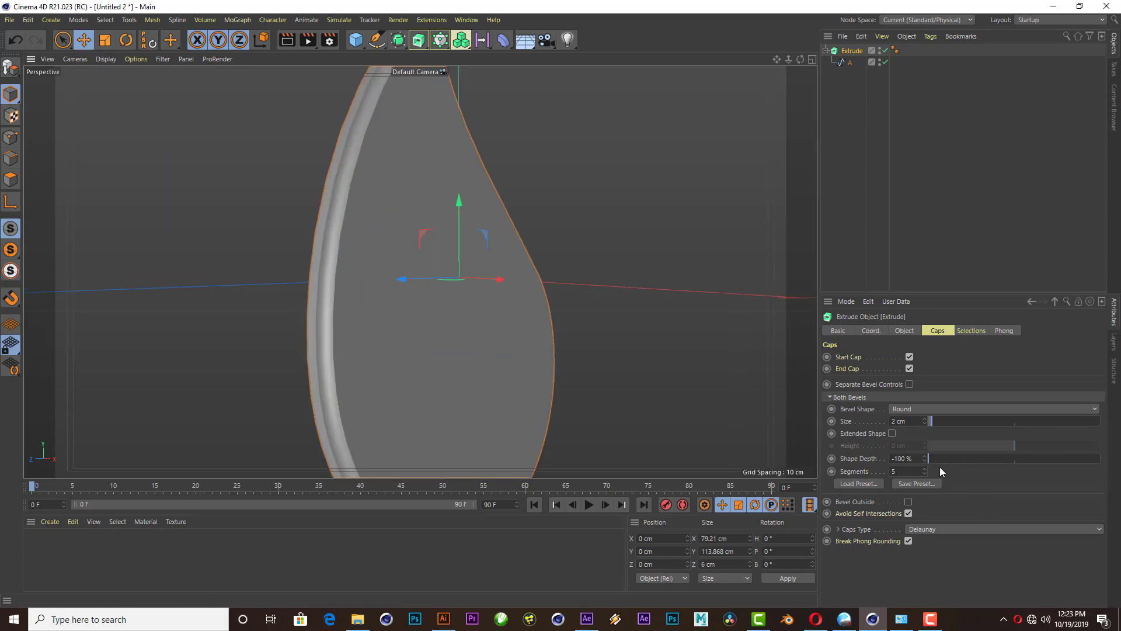
mouse_move(934, 459)
mouse_down()
mouse_move(1086, 448)
mouse_move(1098, 437)
mouse_up()
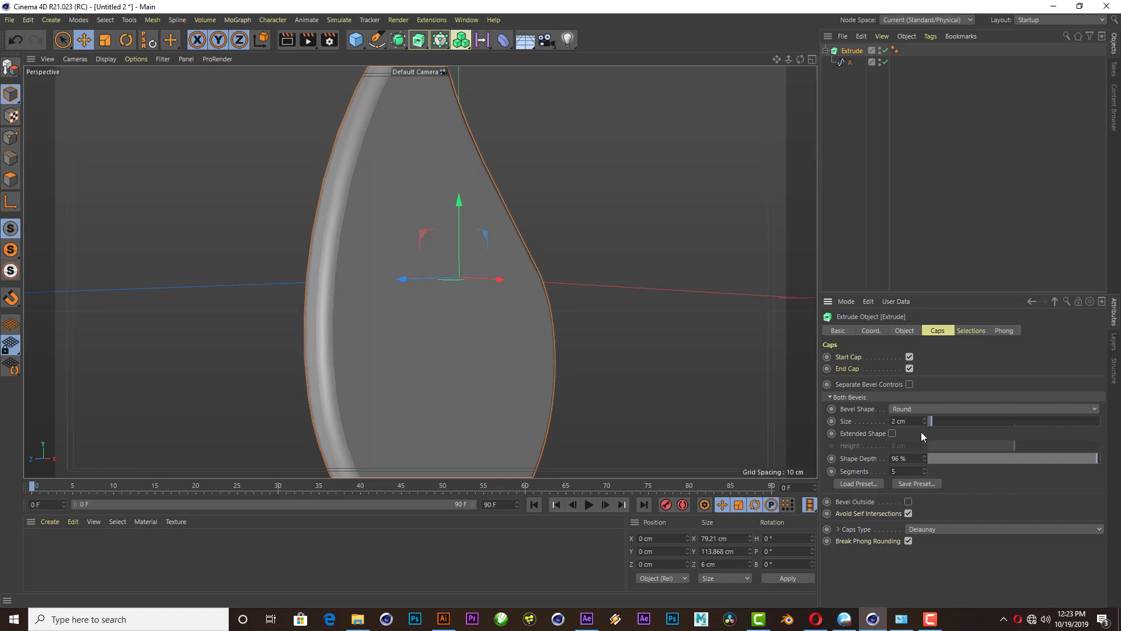
- Try a Solid bevel shape, then revert the cap bevel to Round
click(918, 408)
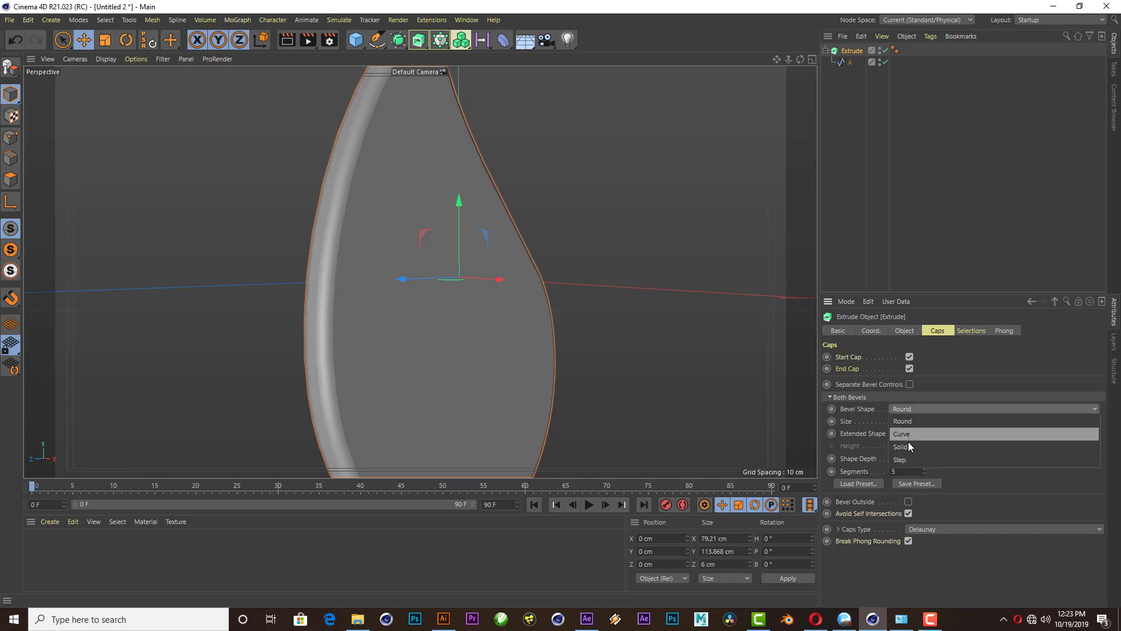
click(908, 447)
click(906, 409)
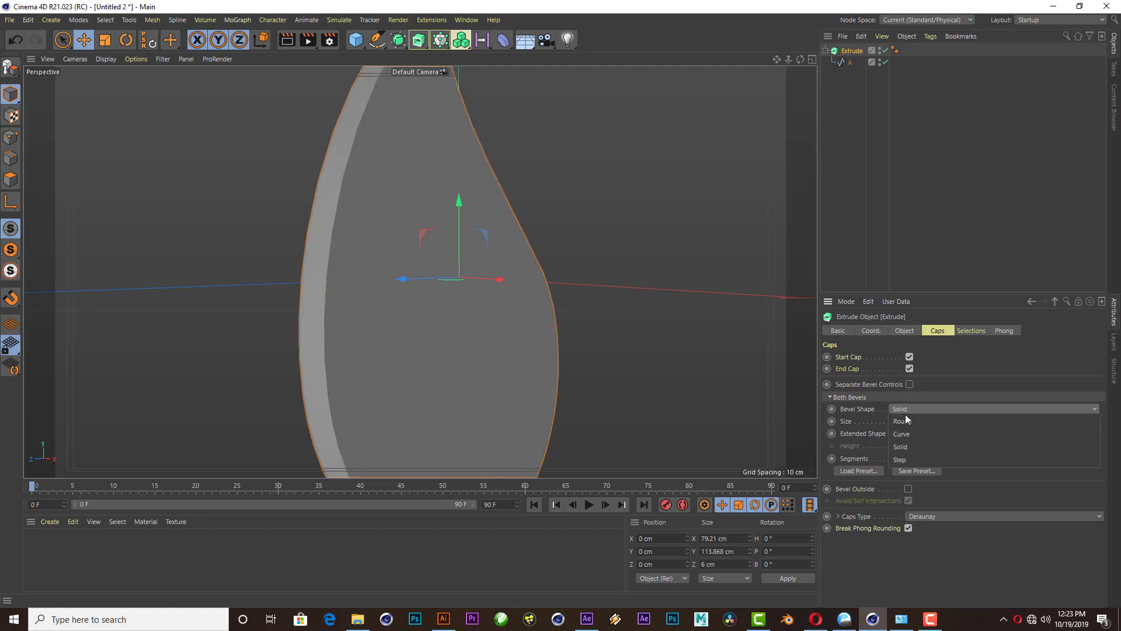
click(909, 423)
scroll(401, 267, down, 3)
scroll(402, 267, down, 4)
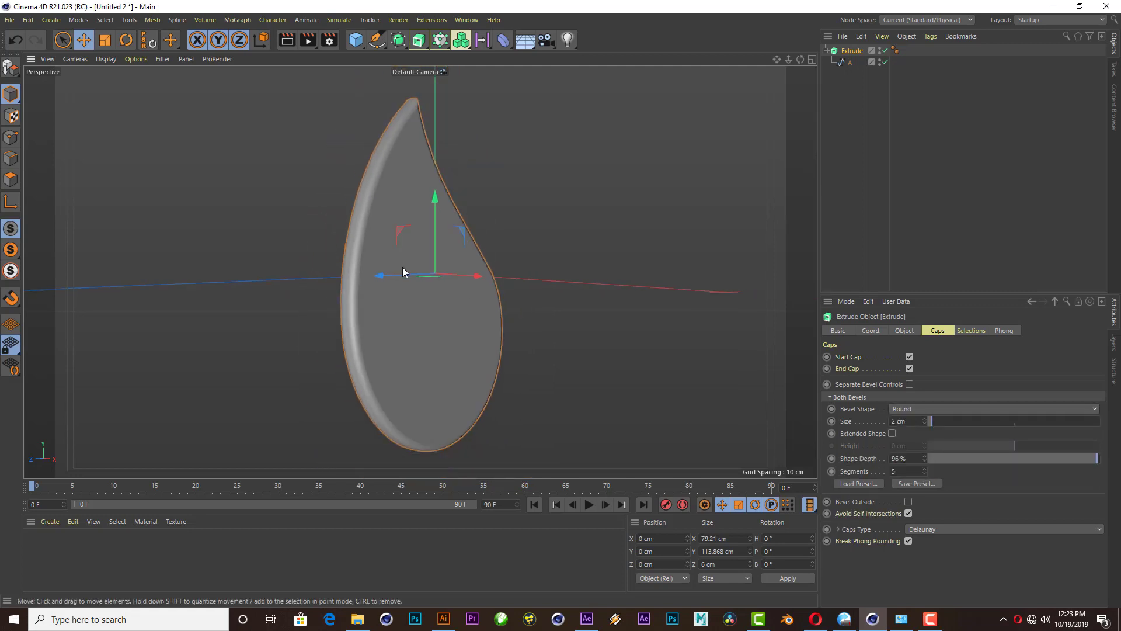
scroll(401, 267, down, 2)
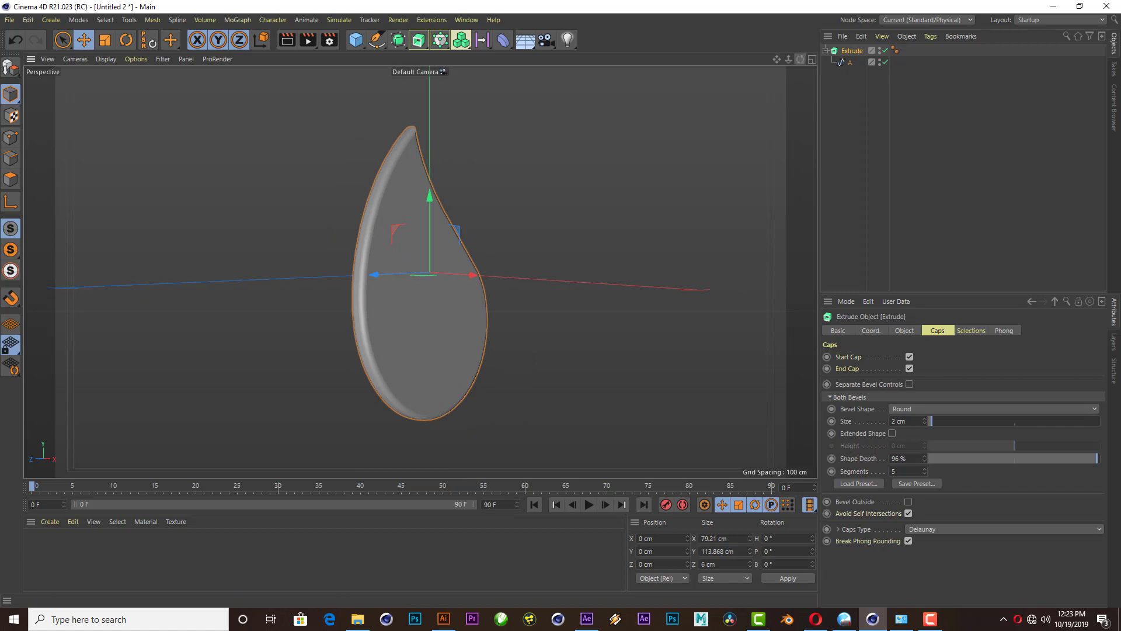
drag(800, 59, 777, 61)
scroll(386, 208, down, 3)
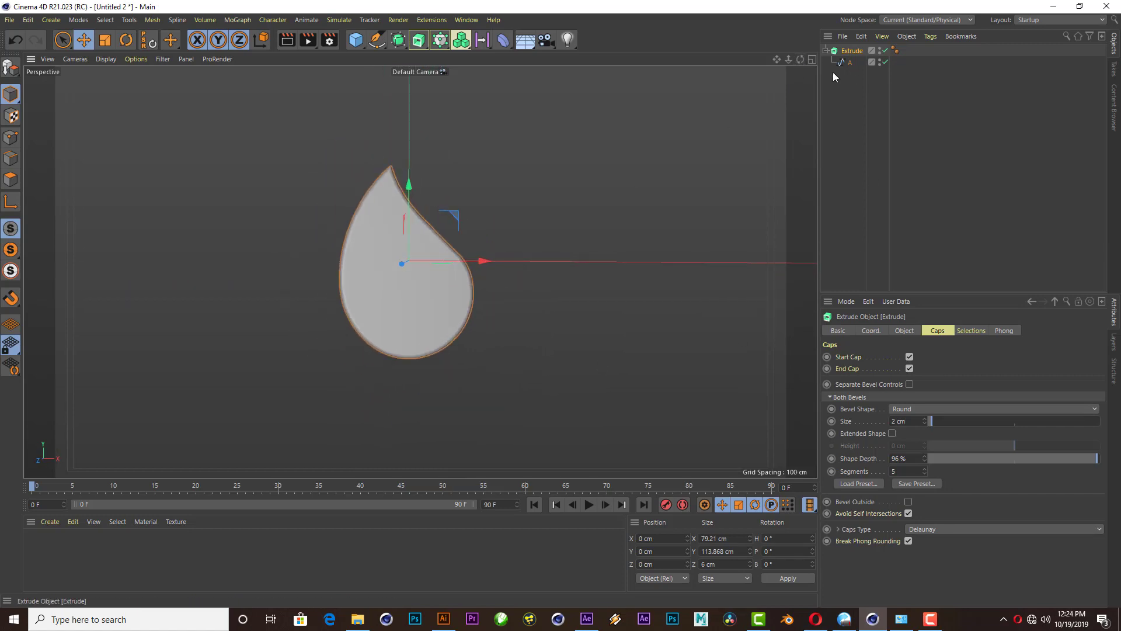
- Select Spline A and rotate it with the Rotate tool to tip the drop edge-on
drag(800, 60, 800, 59)
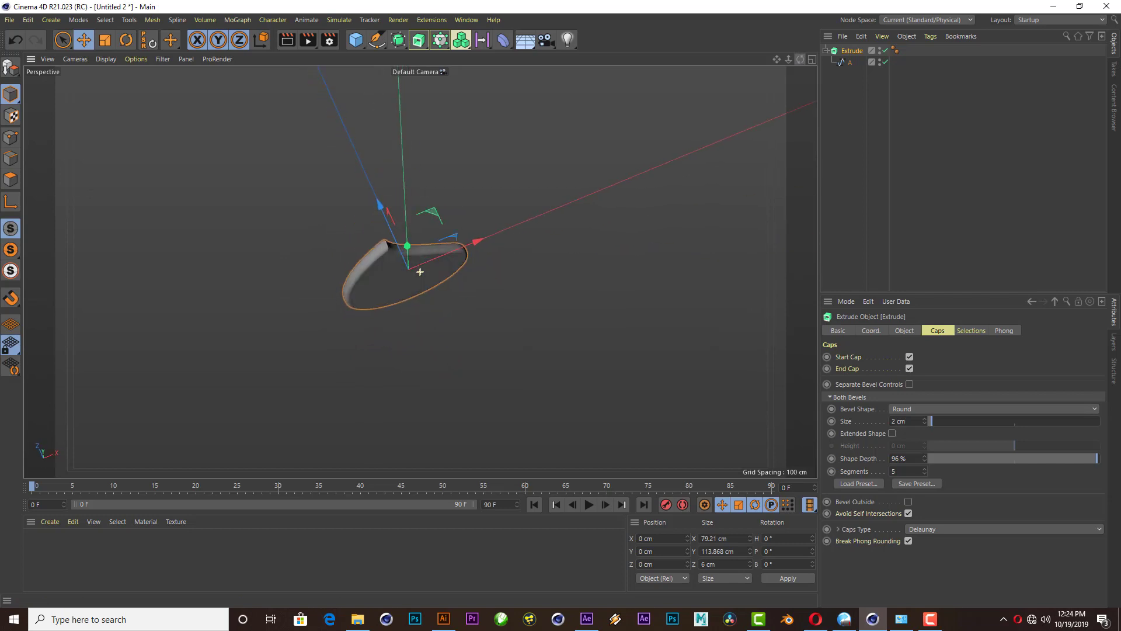
click(870, 331)
click(851, 62)
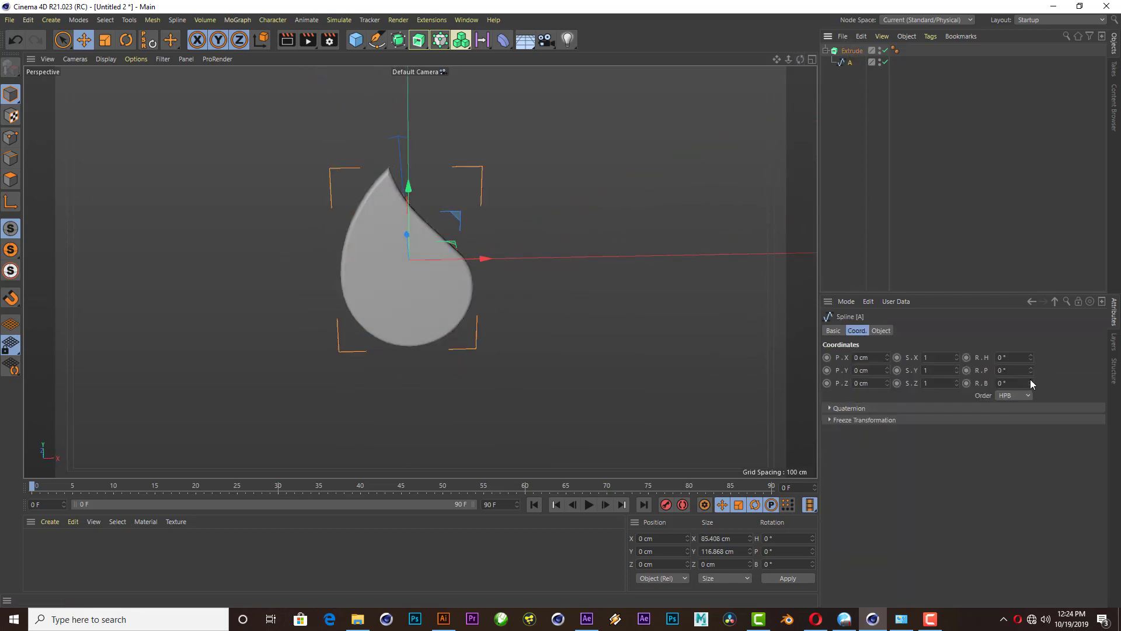
click(126, 40)
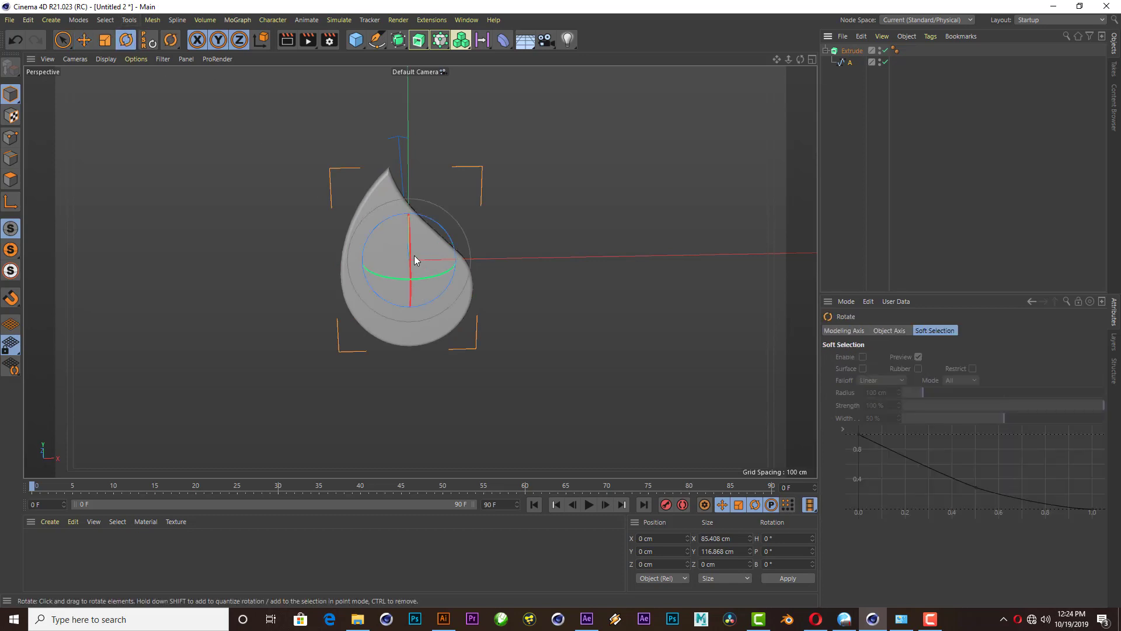
drag(415, 259, 440, 100)
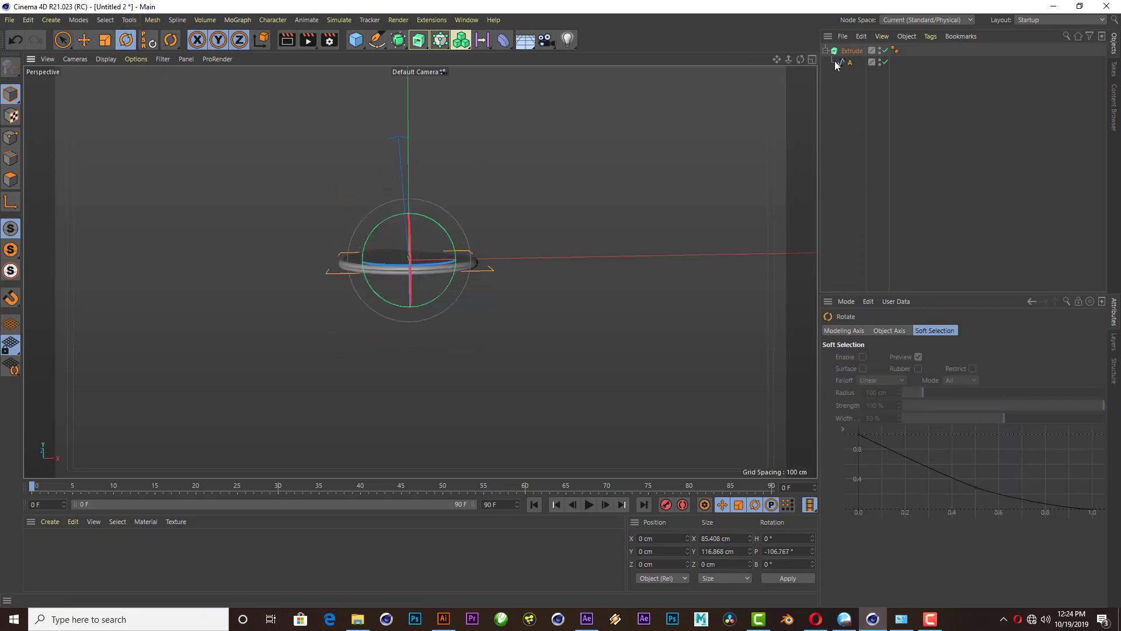
- Undo the stray rotations on the Extrude object, resetting its pitch to 0°
click(851, 50)
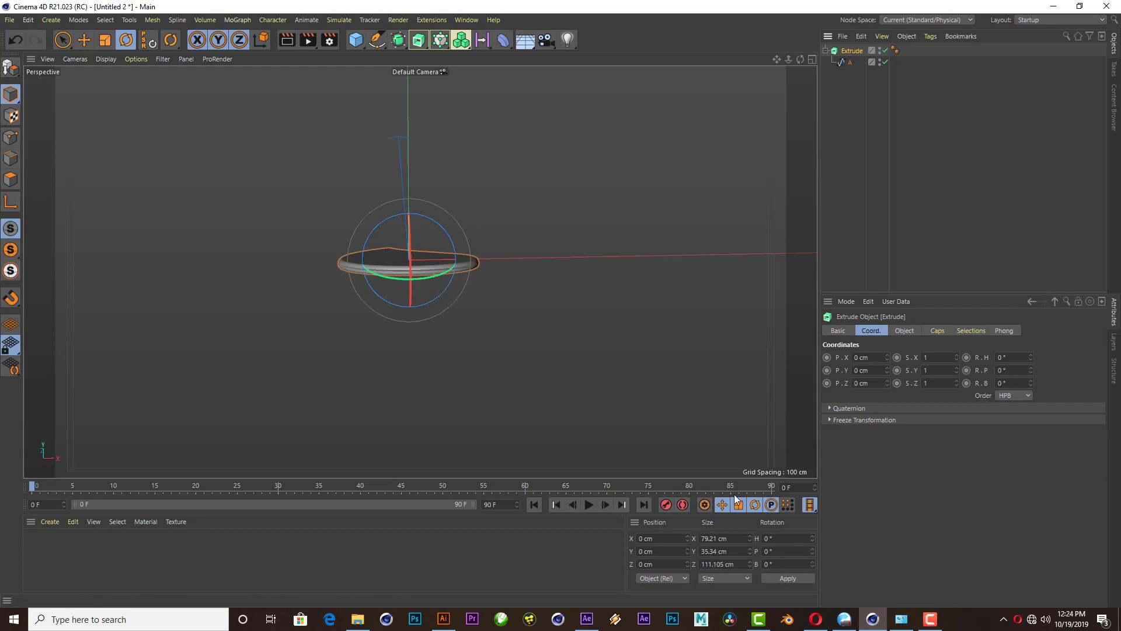
alt+middle_drag(673, 199, 697, 207)
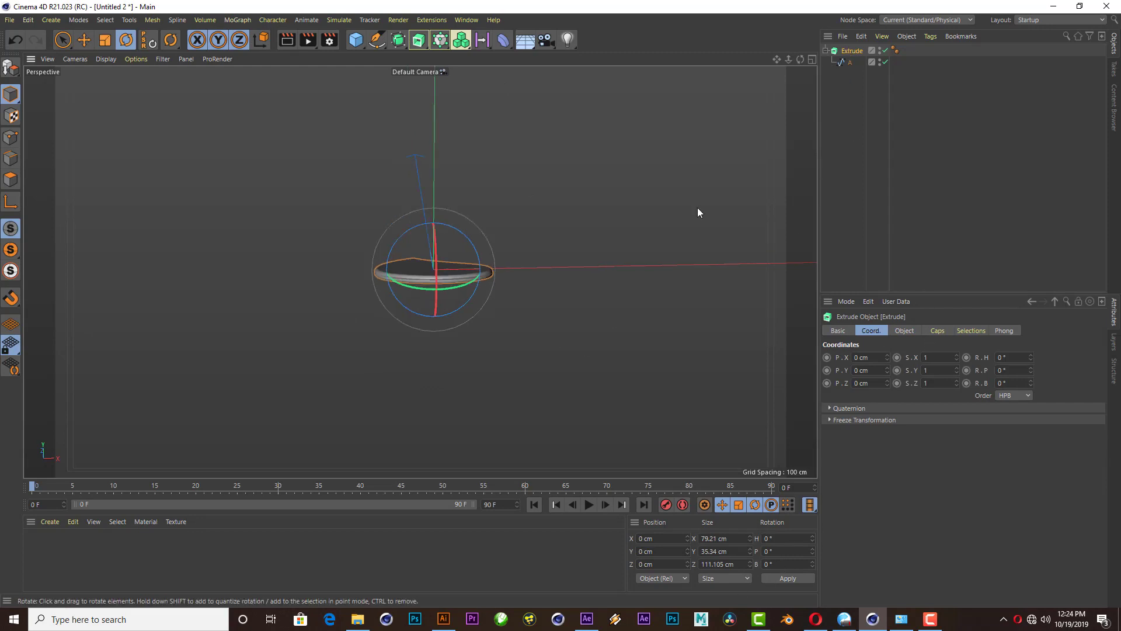
mouse_move(800, 59)
mouse_down()
mouse_move(344, 260)
mouse_move(342, 247)
mouse_move(608, 313)
mouse_up()
key(ctrl+z)
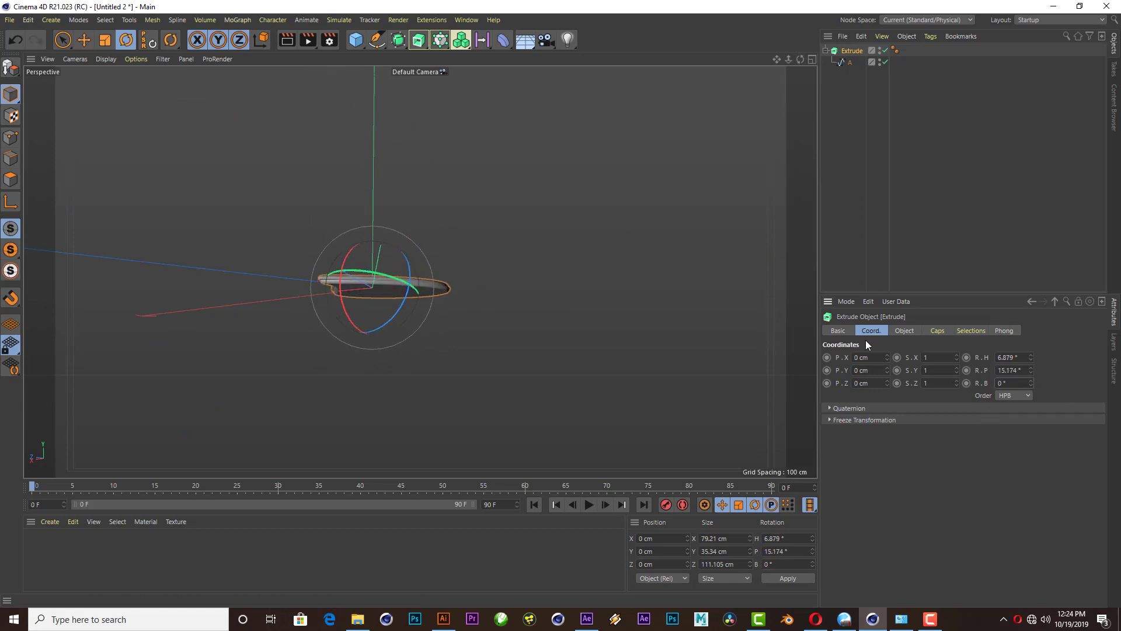
right_click(1032, 370)
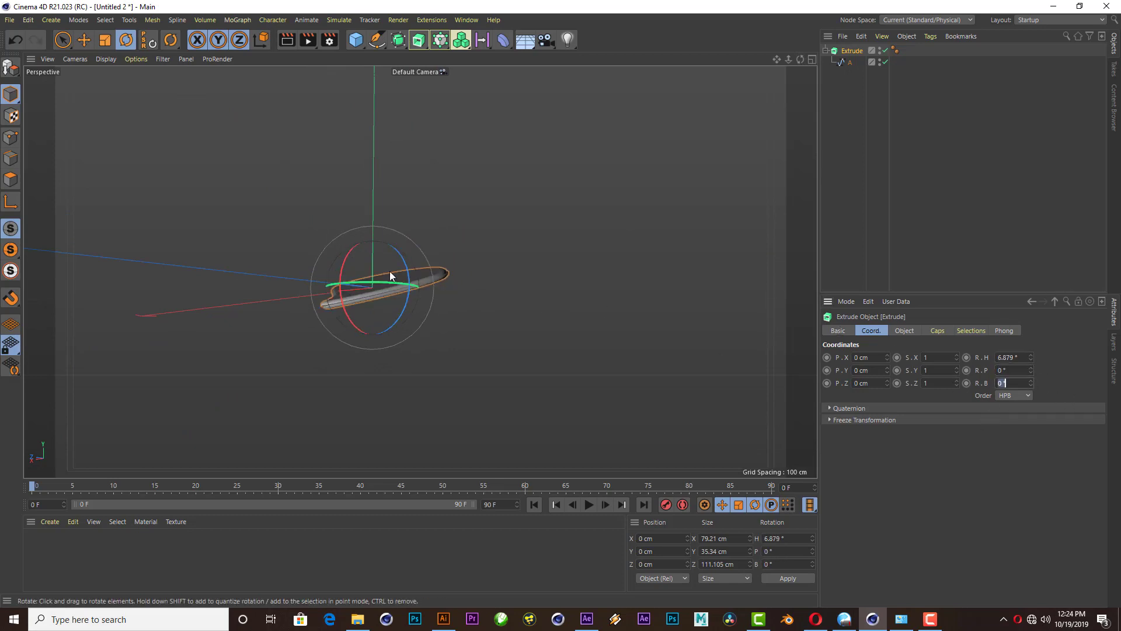
drag(800, 62, 297, 181)
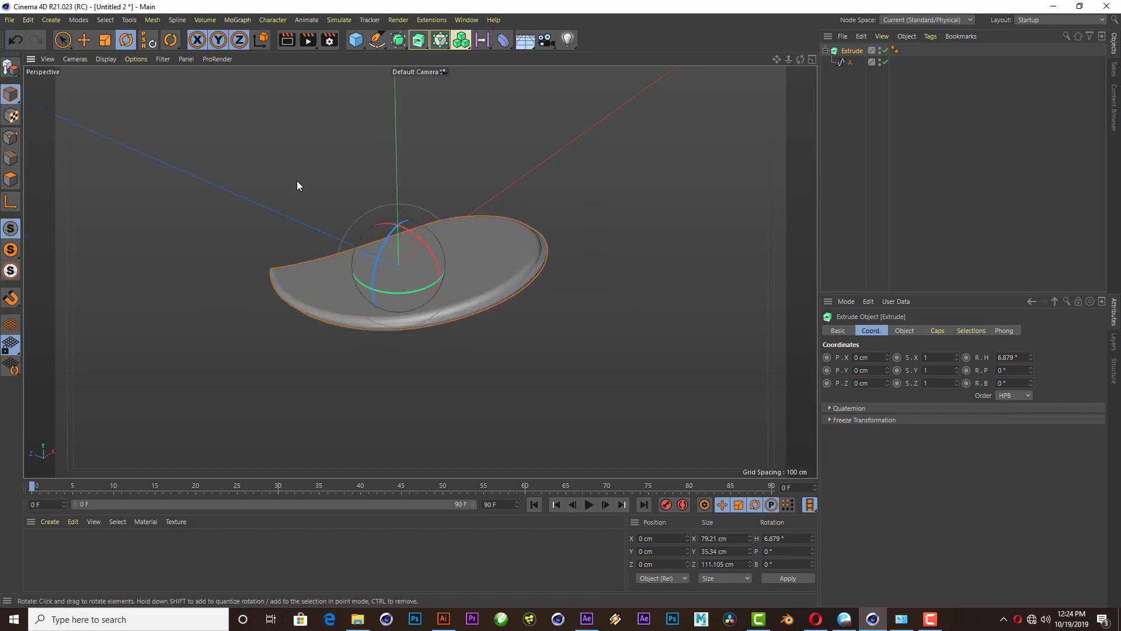
click(13, 40)
click(13, 41)
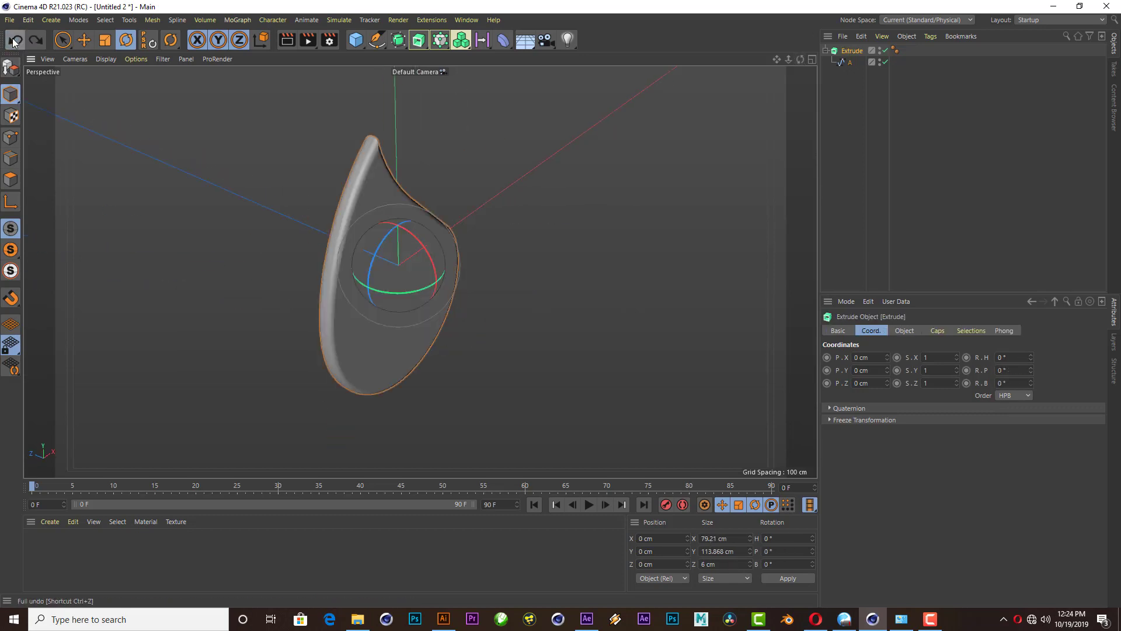
drag(800, 60, 794, 68)
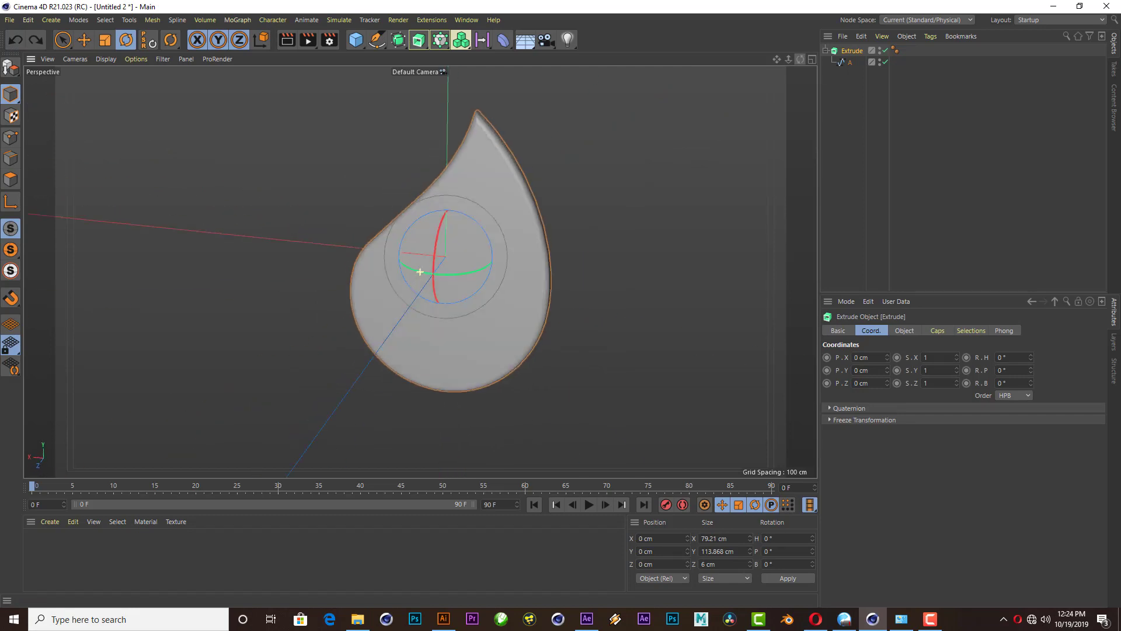
- Set Spline A's pitch rotation (R.P) to 90° so the drop lies flat
click(850, 62)
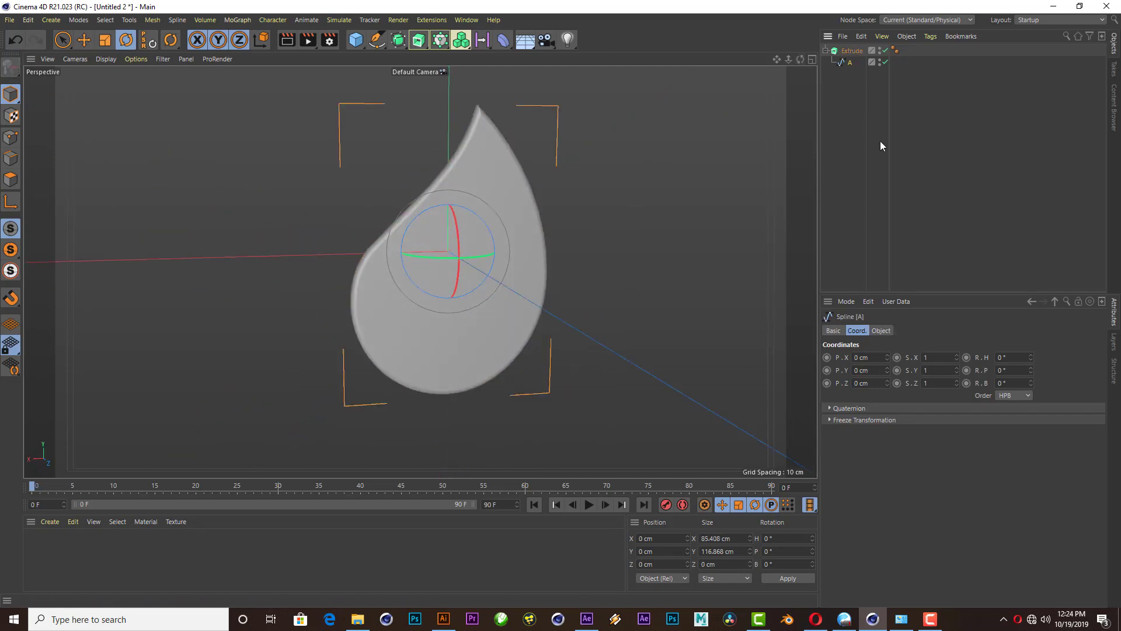
drag(458, 247, 531, 164)
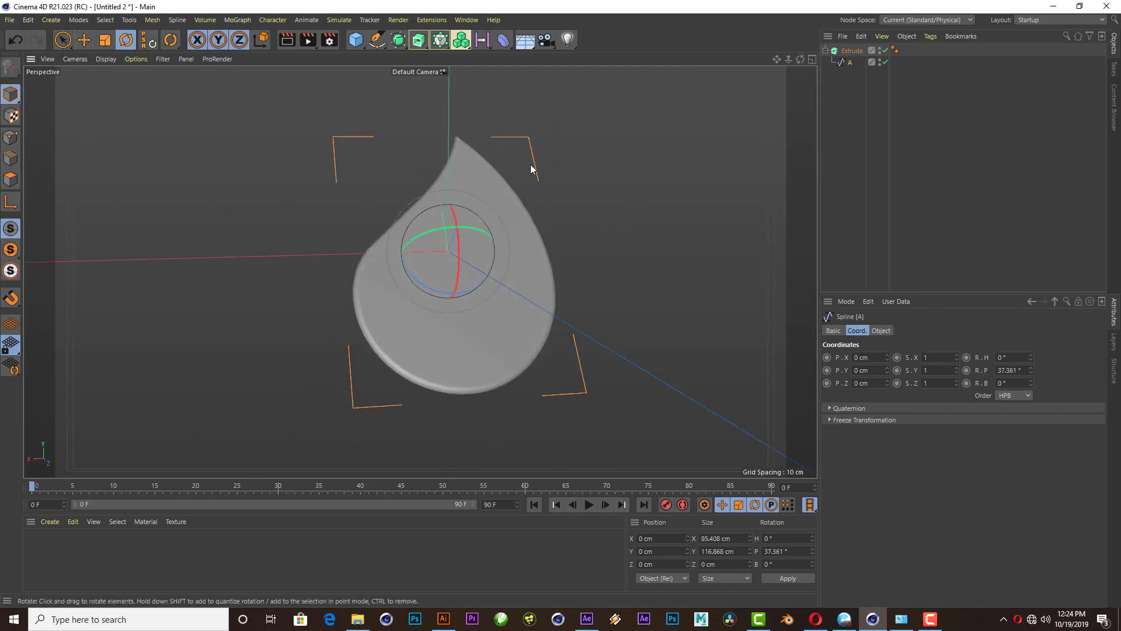
double_click(1010, 370)
text(90)
key(Return)
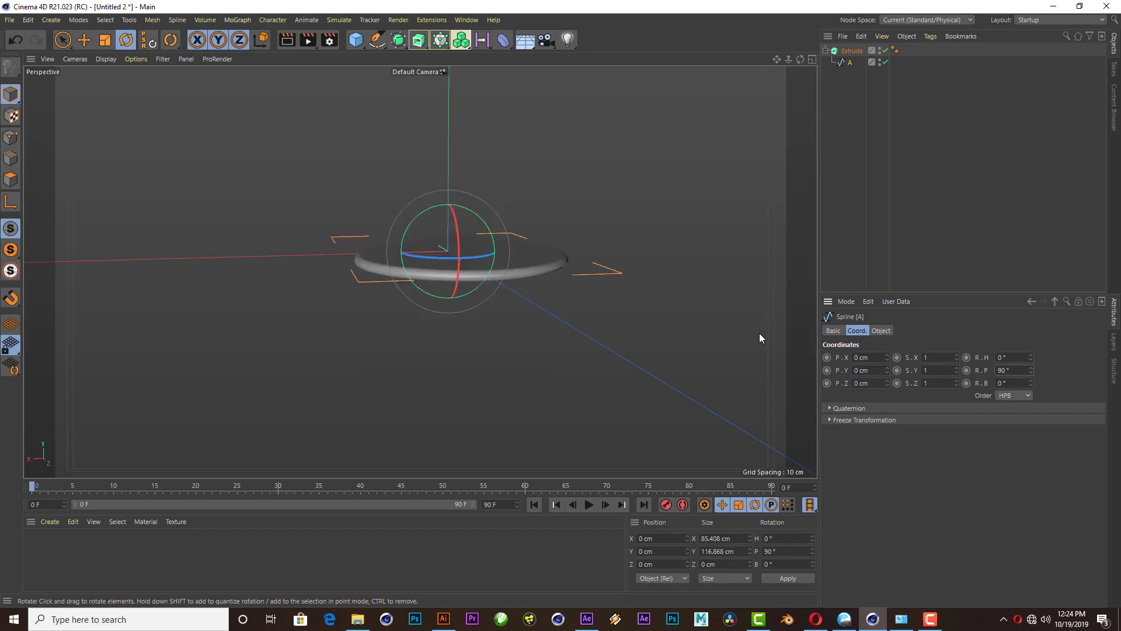
- Move the Extrude so the drop's tip sits at the origin, checking in four views
click(811, 59)
scroll(685, 143, up, 3)
scroll(686, 143, up, 2)
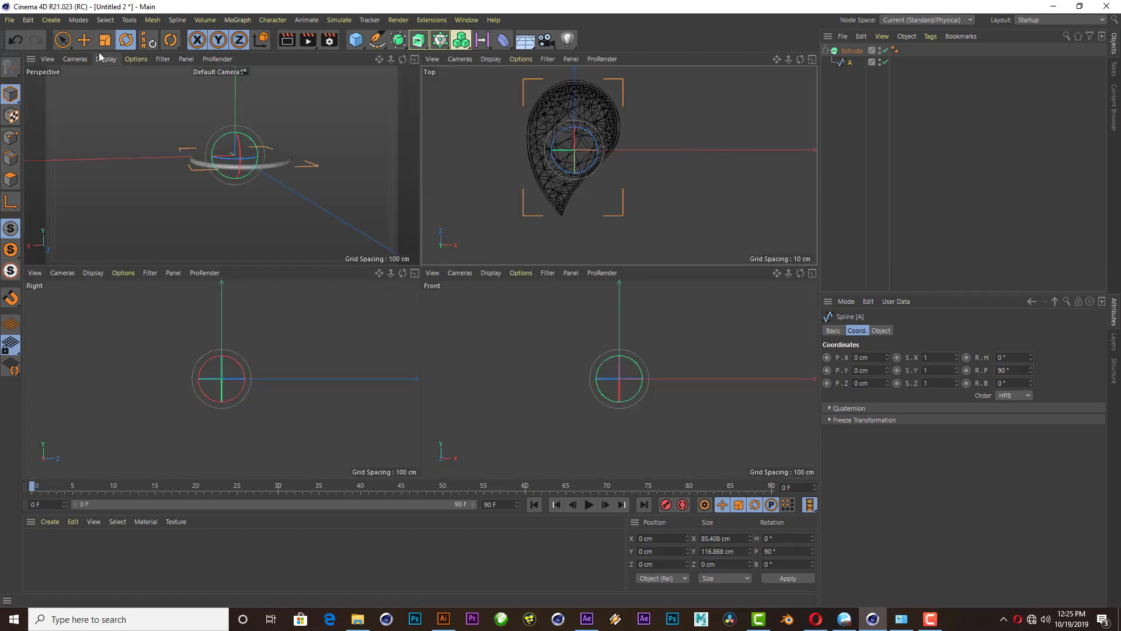
key(e)
click(852, 51)
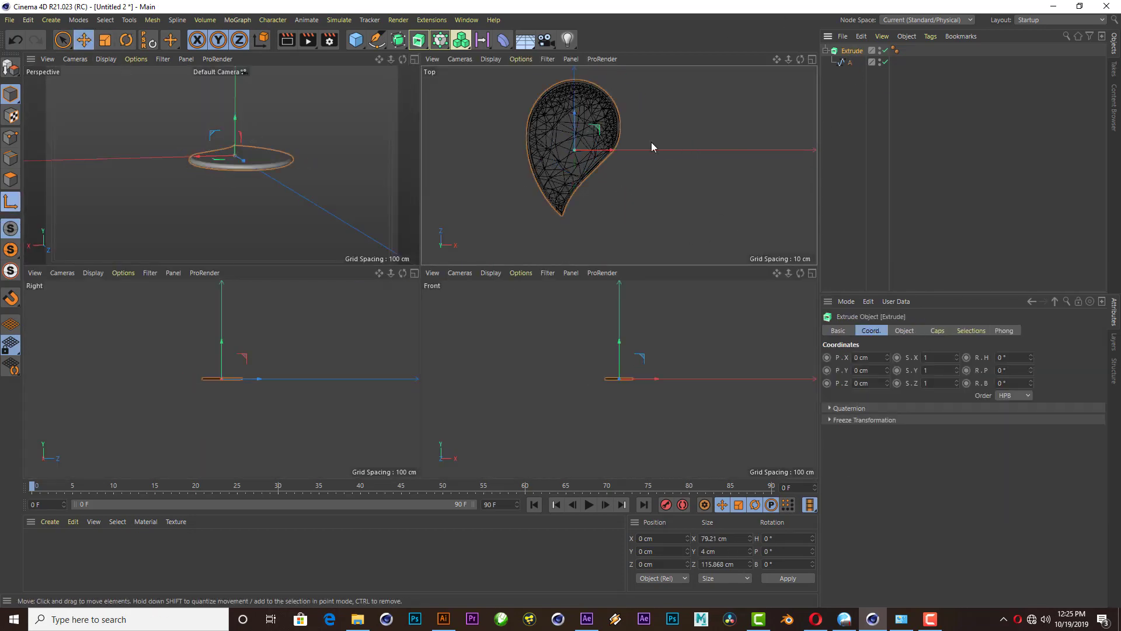
scroll(552, 208, up, 3)
mouse_move(598, 129)
mouse_down()
mouse_move(563, 214)
mouse_move(561, 190)
mouse_up()
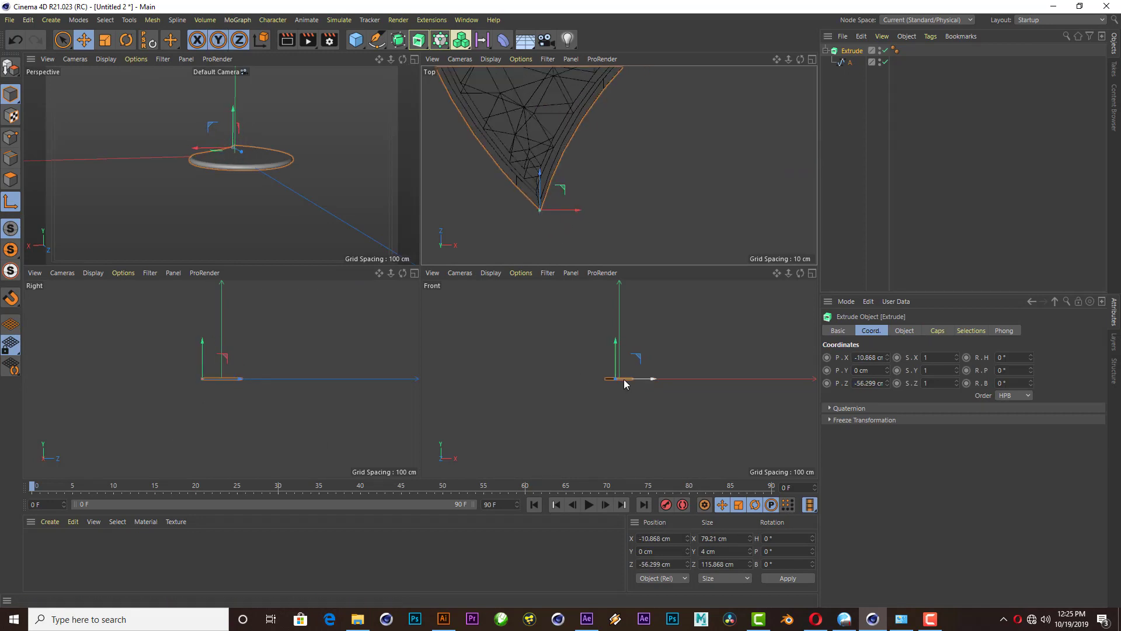
scroll(204, 373, up, 2)
scroll(202, 374, up, 2)
scroll(190, 388, up, 2)
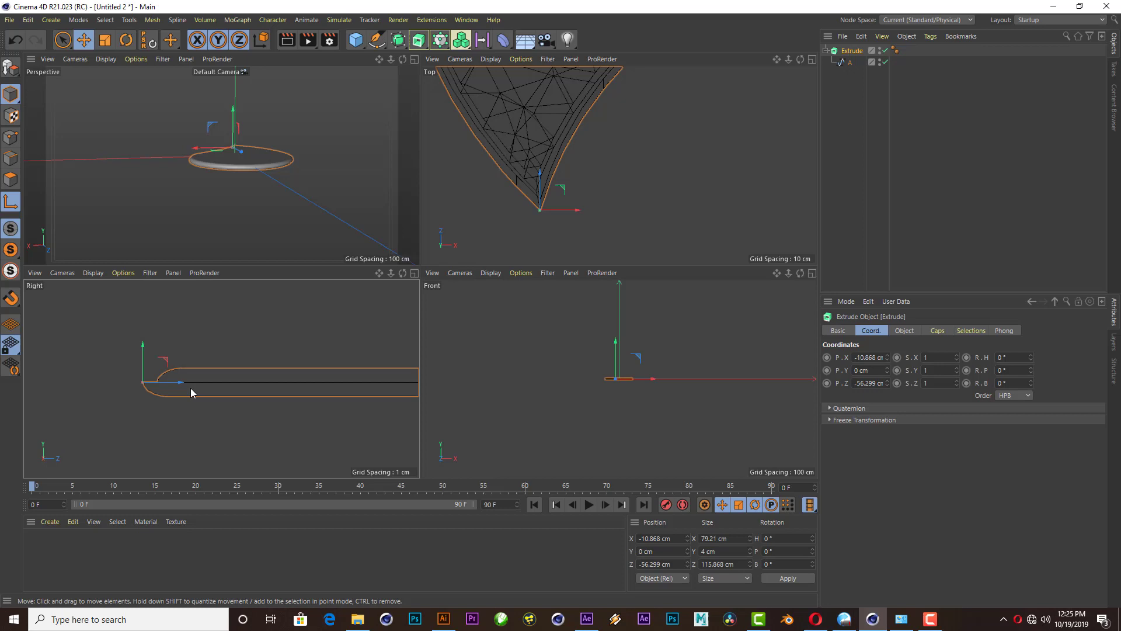
click(414, 59)
alt+drag(599, 170, 380, 186)
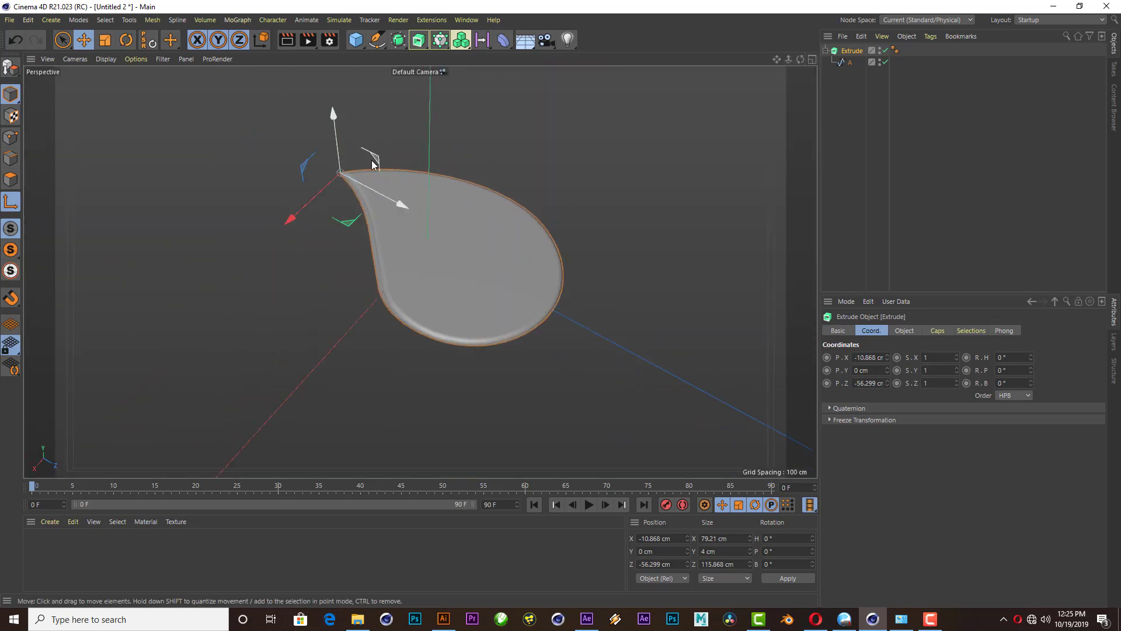
scroll(381, 186, up, 3)
drag(800, 59, 764, 69)
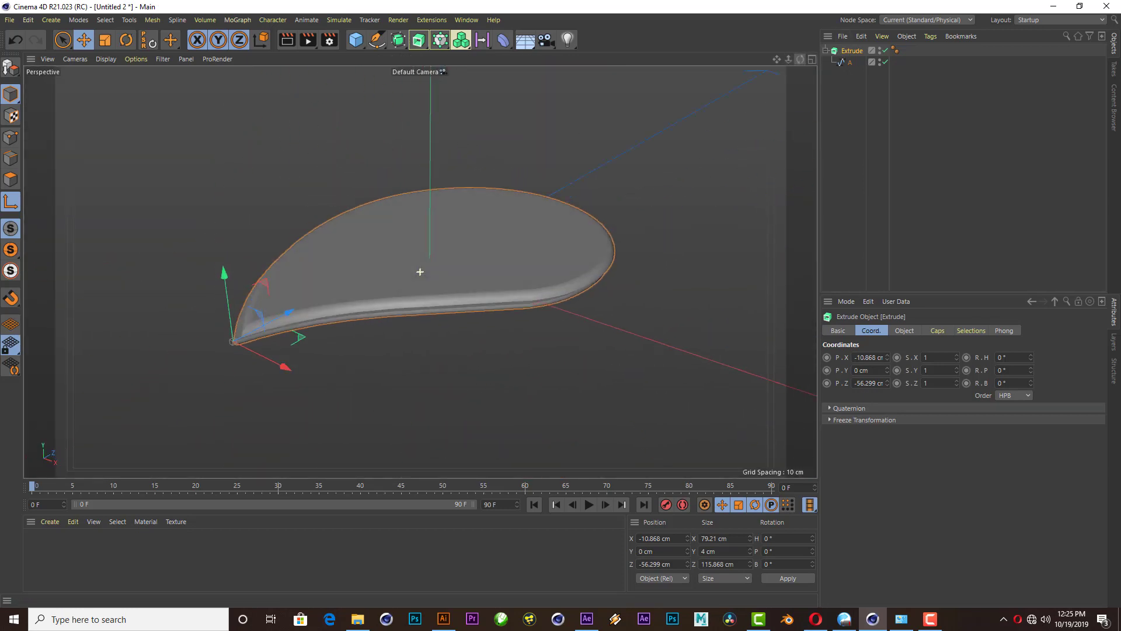
- Change the extrusion movement to run 2 cm along Y instead of Z
click(909, 332)
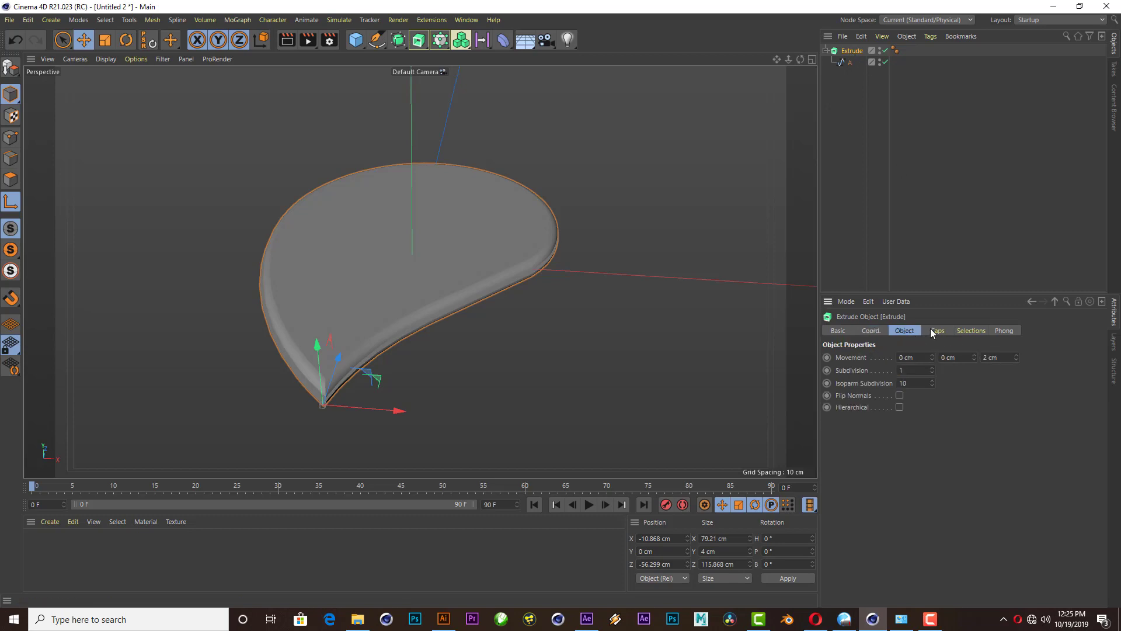
drag(974, 356, 974, 344)
text(0)
key(Return)
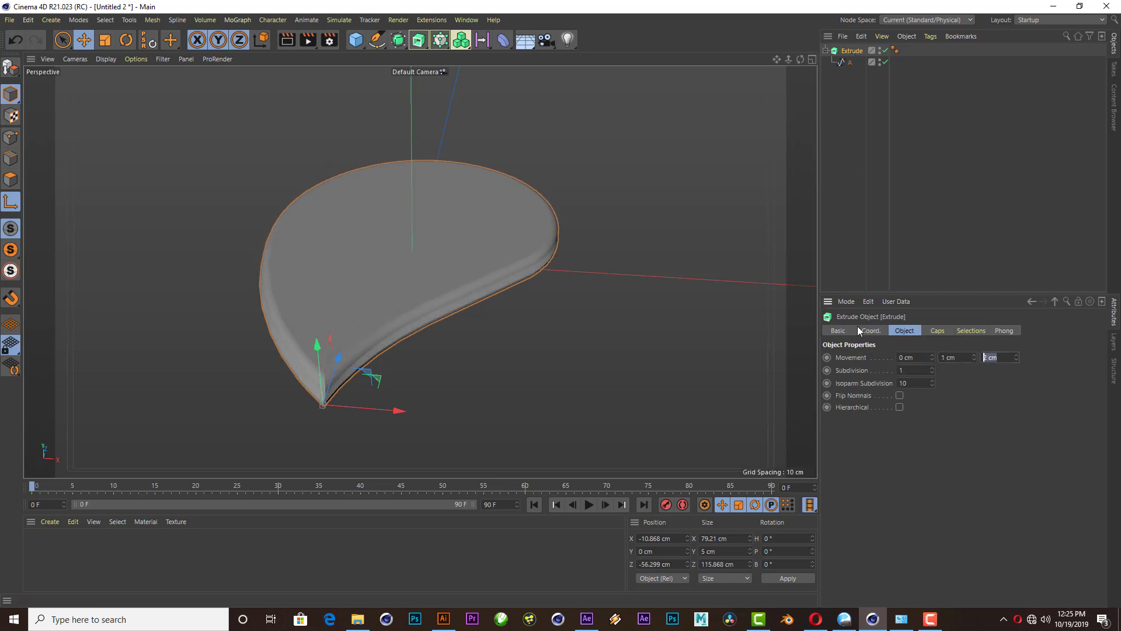
text(2)
key(Return)
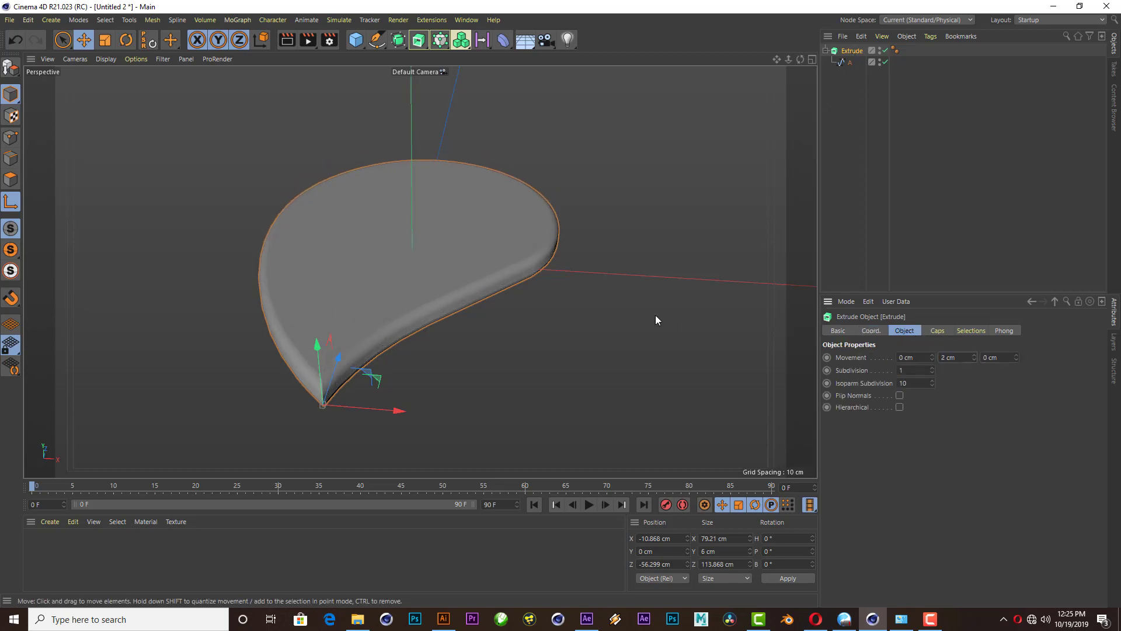
- Lower the round bevel's shape depth to 33%
drag(801, 59, 783, 35)
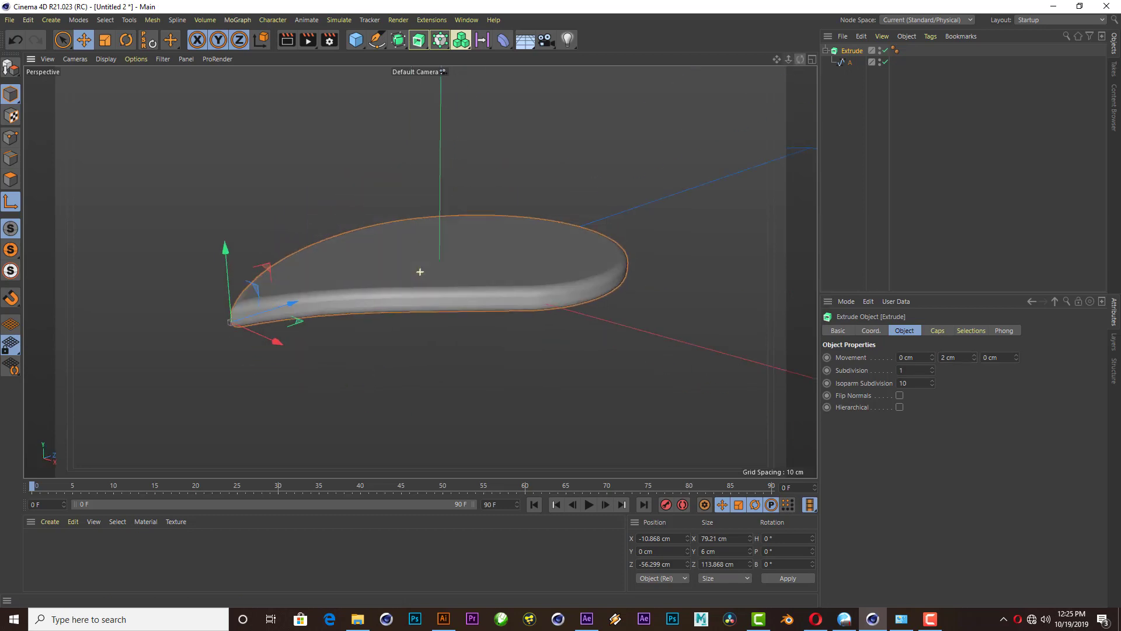
click(937, 331)
drag(966, 460, 1046, 437)
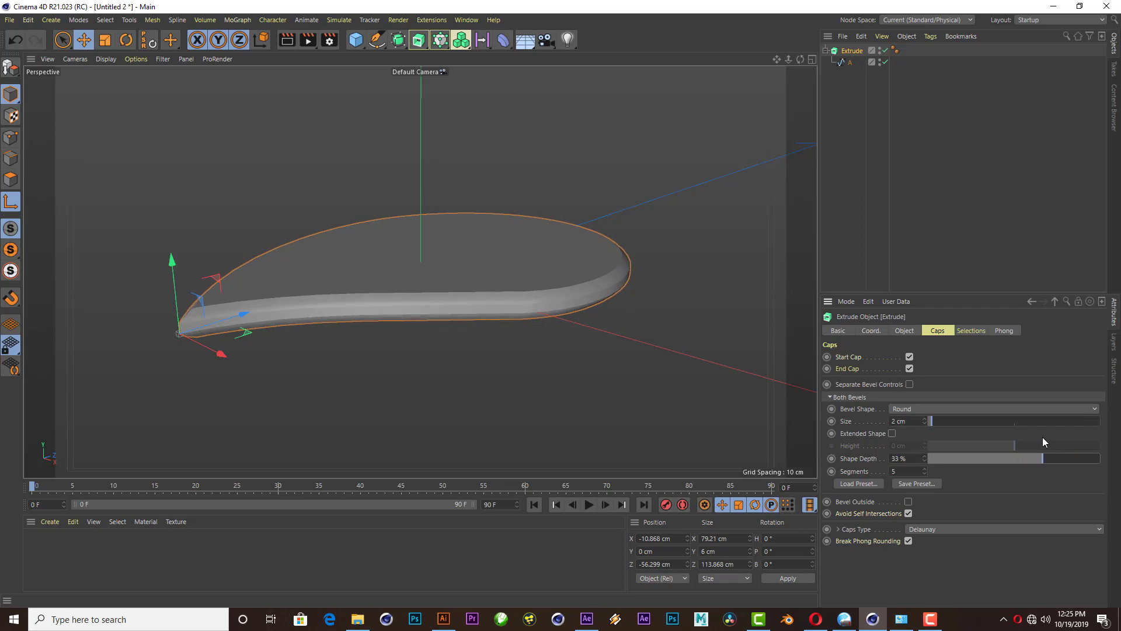
- Adjust bevel segments, shape depth to 67% and bevel size to 1.53 cm
drag(924, 472, 925, 444)
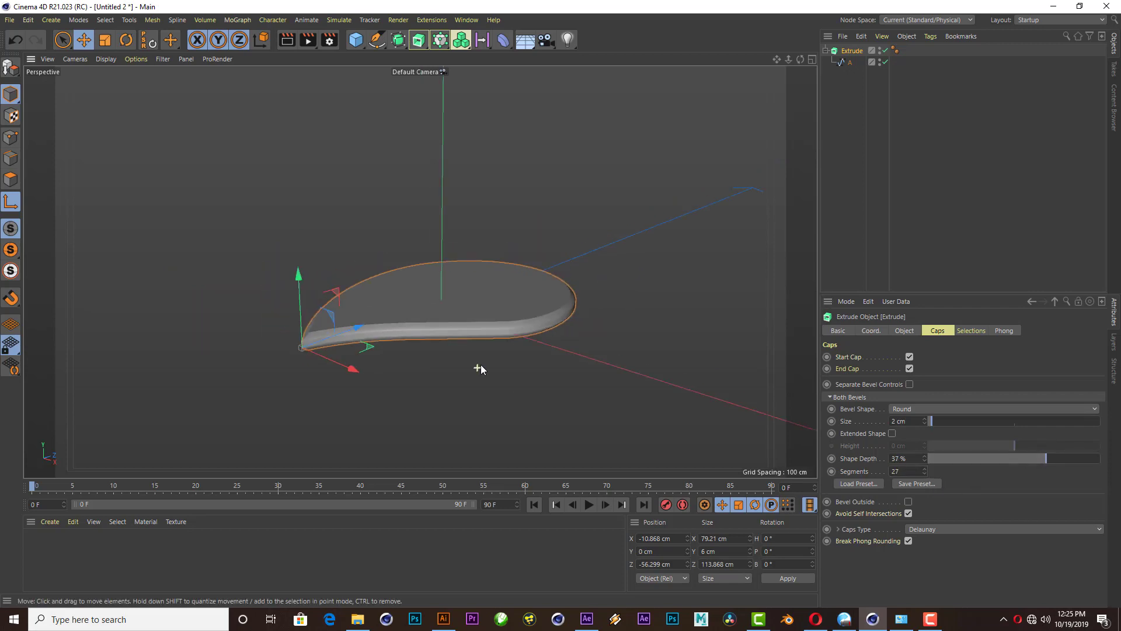
drag(800, 59, 420, 271)
scroll(420, 272, up, 5)
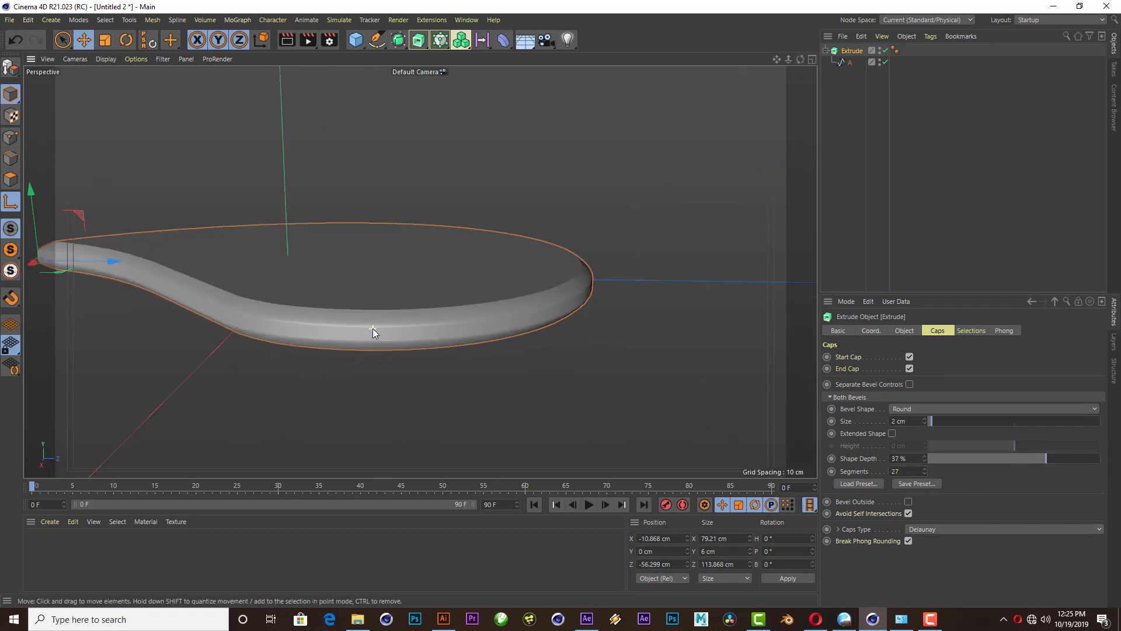
drag(925, 471, 924, 485)
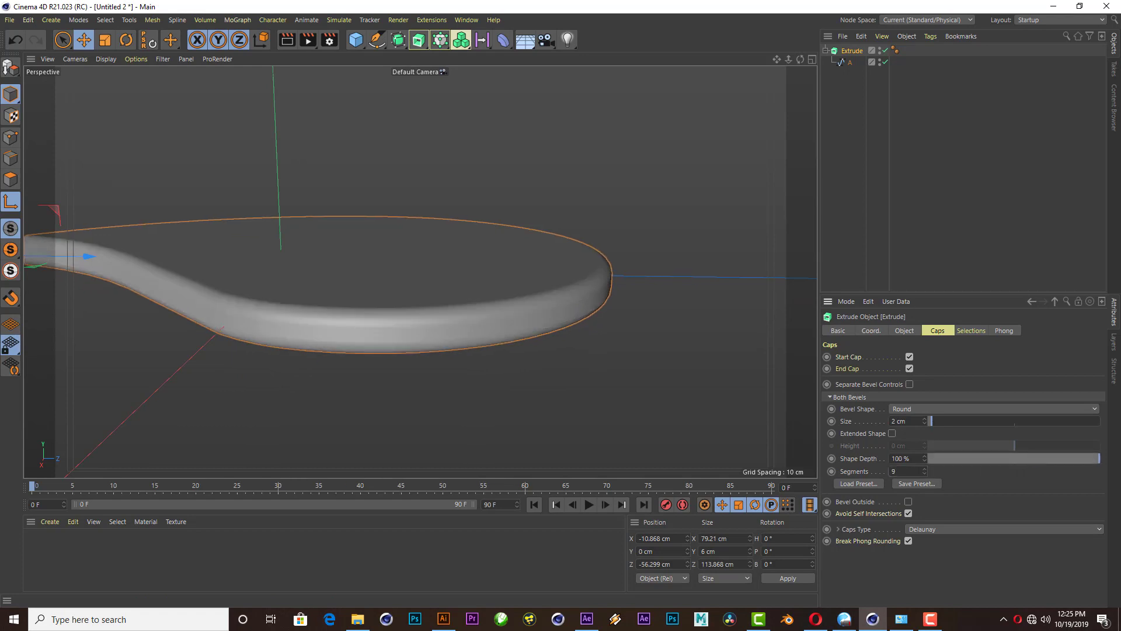
drag(1046, 458, 1084, 458)
drag(924, 471, 924, 483)
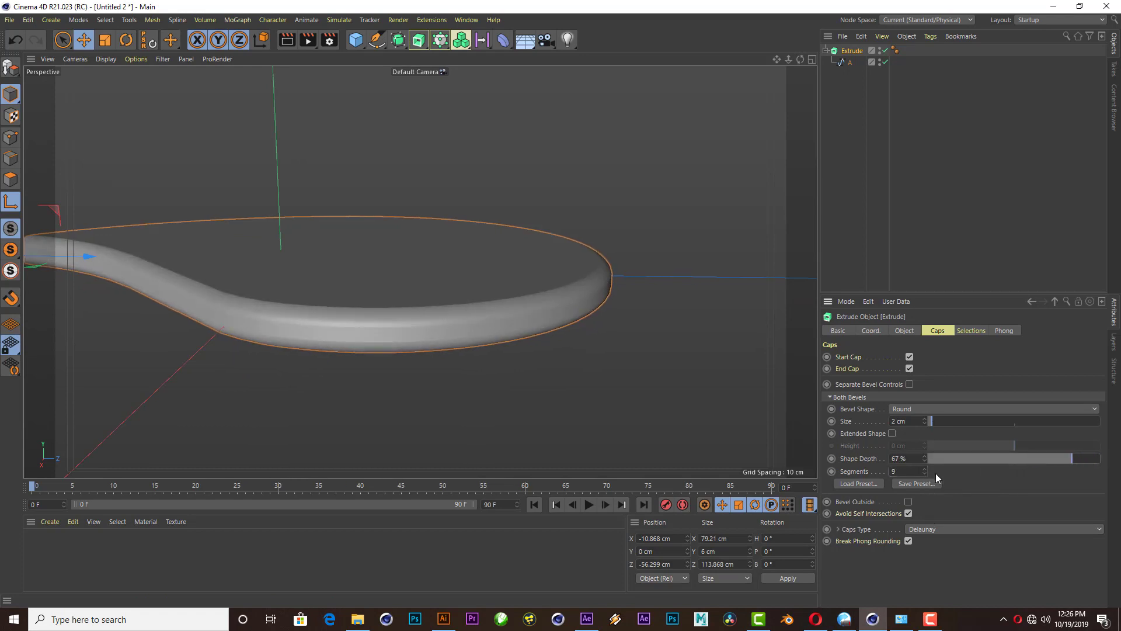
double_click(925, 474)
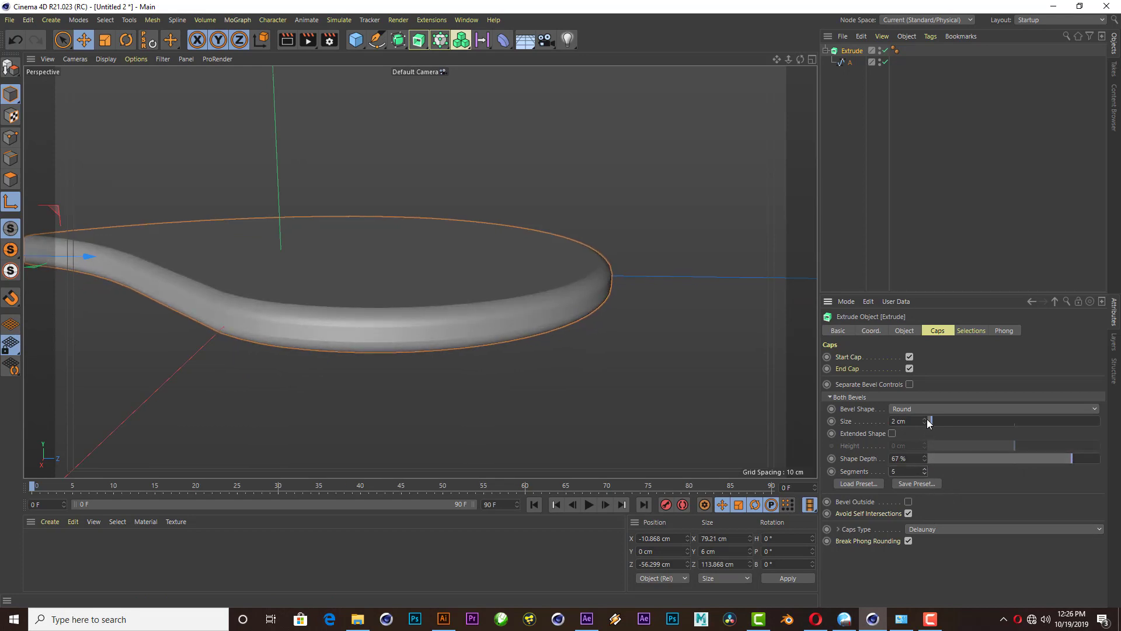
mouse_move(926, 418)
mouse_down()
mouse_move(942, 416)
mouse_move(930, 421)
mouse_up()
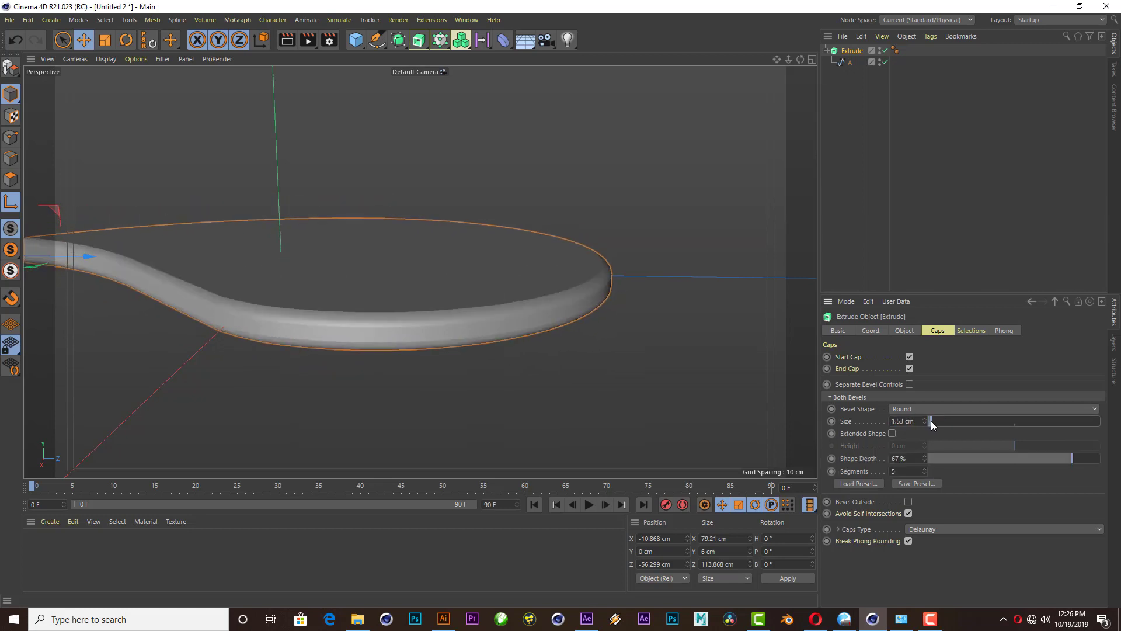
- Set the Extrude's movement (thickness) to 1 cm
click(904, 330)
double_click(949, 358)
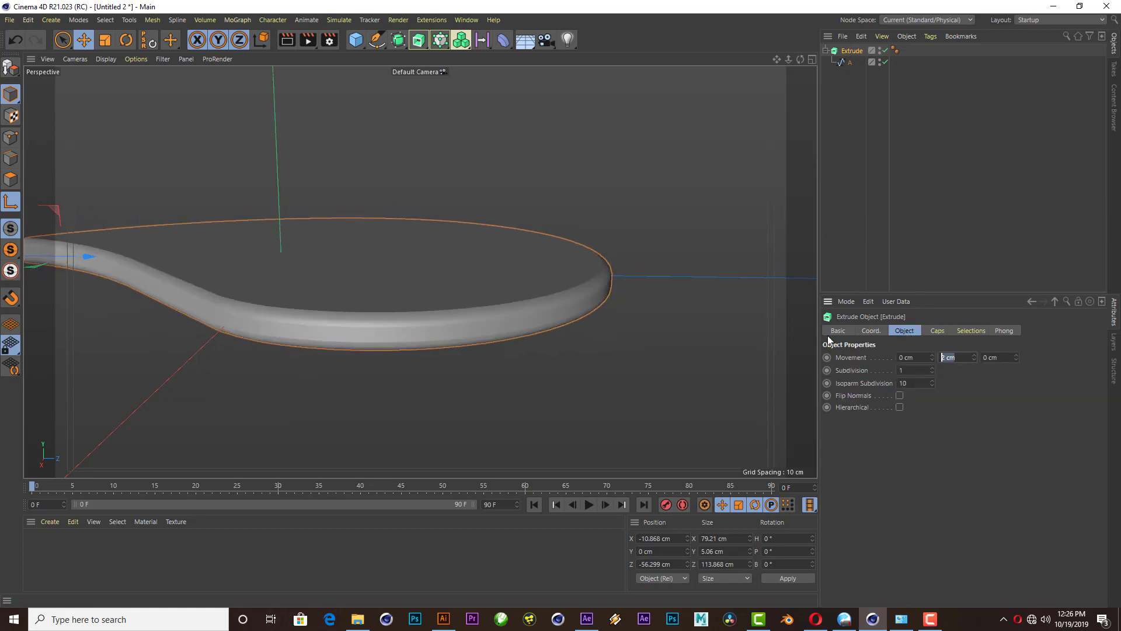
text(1)
key(Return)
- Retune the bevel to a 1.19 cm size with 53% shape depth
click(937, 331)
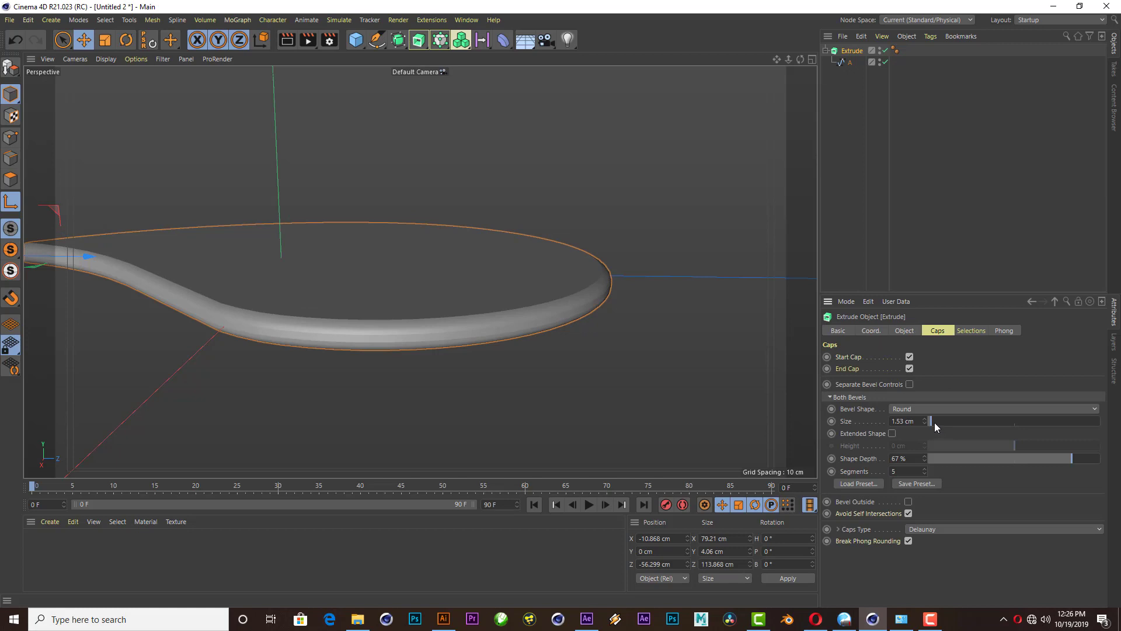
drag(935, 422, 933, 422)
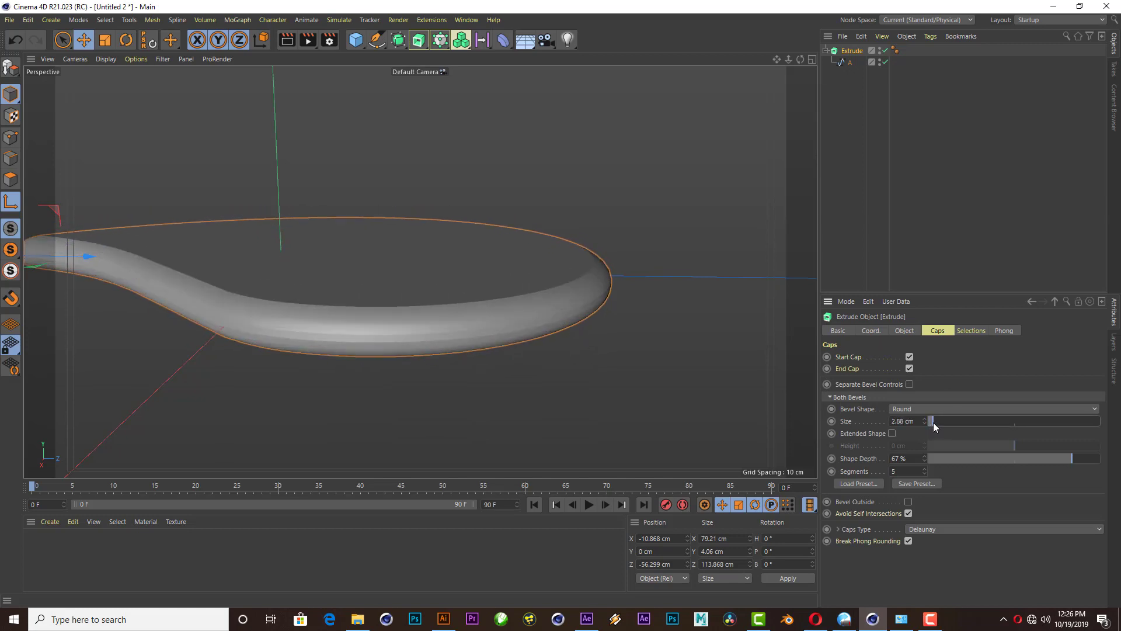
mouse_move(481, 356)
alt+mouse_down()
mouse_move(625, 342)
mouse_move(305, 250)
alt+mouse_up()
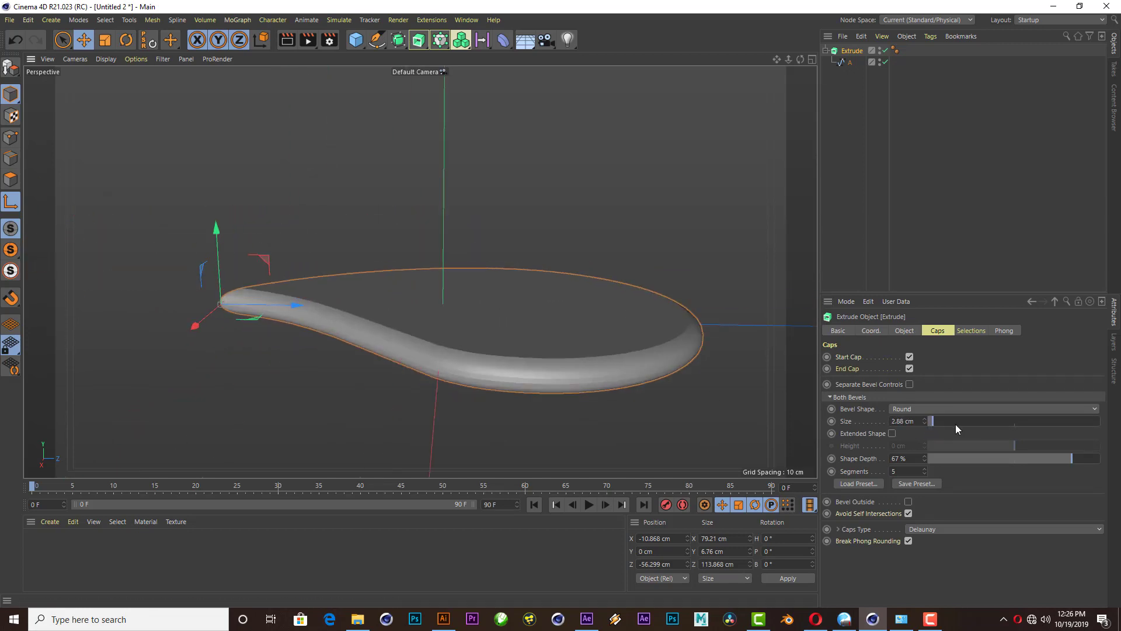
mouse_move(1028, 464)
mouse_down()
mouse_move(1040, 457)
mouse_move(975, 458)
mouse_move(1112, 449)
mouse_move(964, 446)
mouse_move(931, 422)
mouse_up()
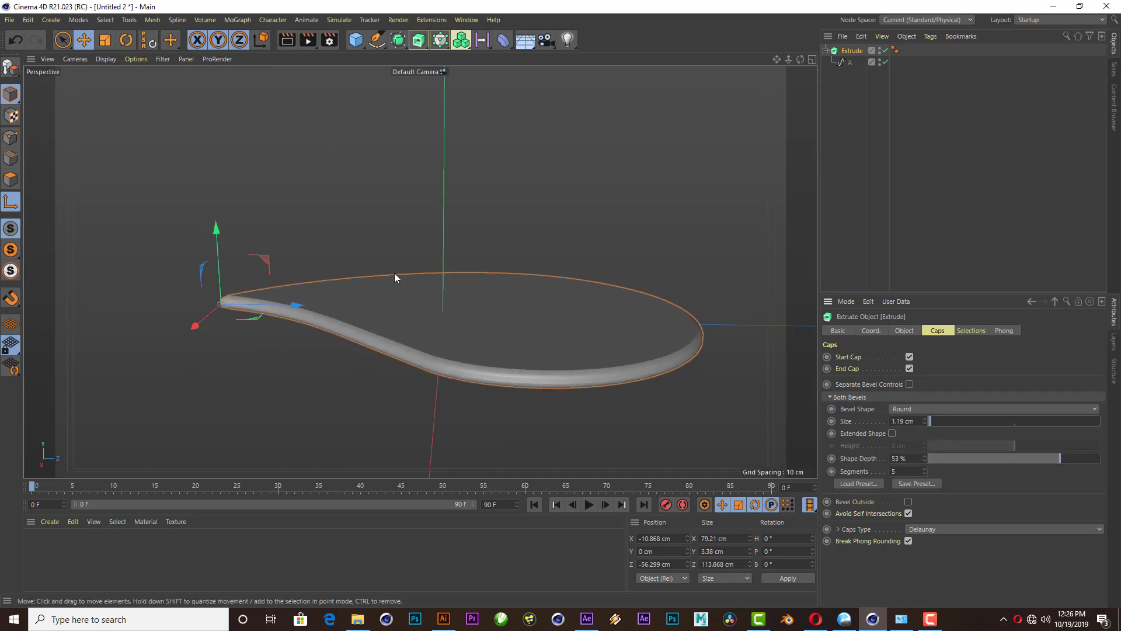
scroll(395, 272, down, 5)
alt+drag(394, 272, 506, 237)
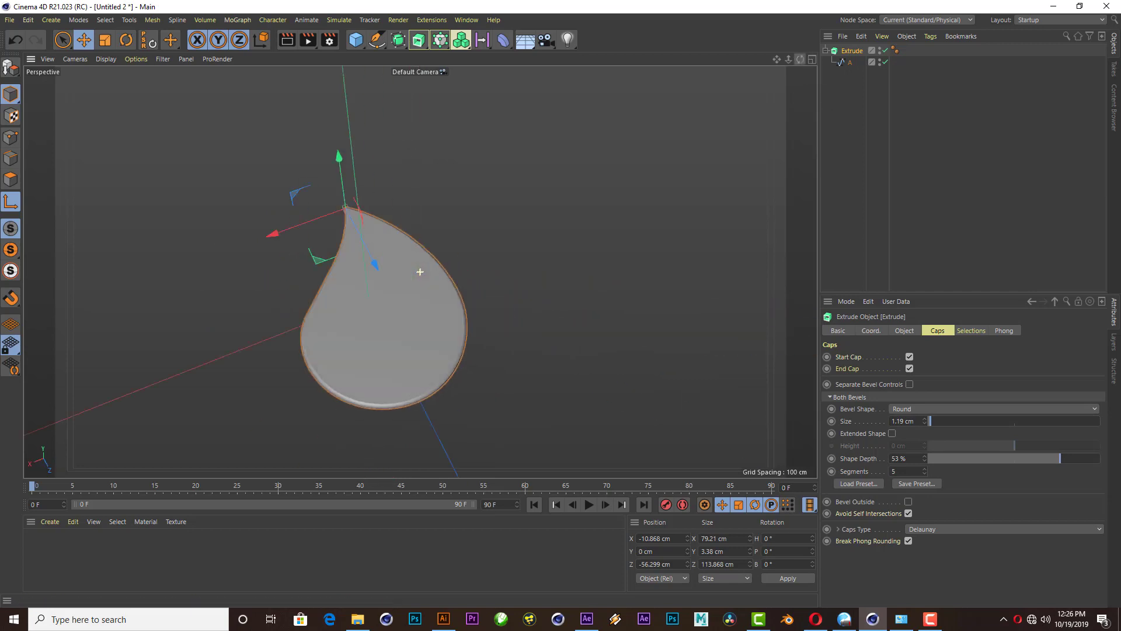
scroll(518, 319, up, 2)
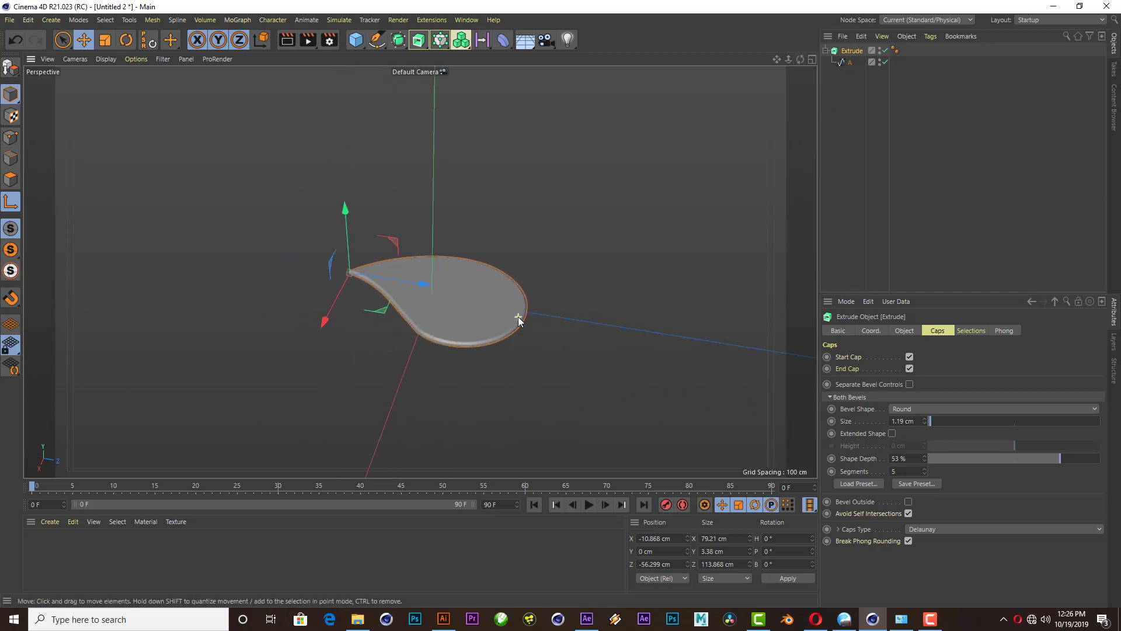
scroll(526, 310, up, 3)
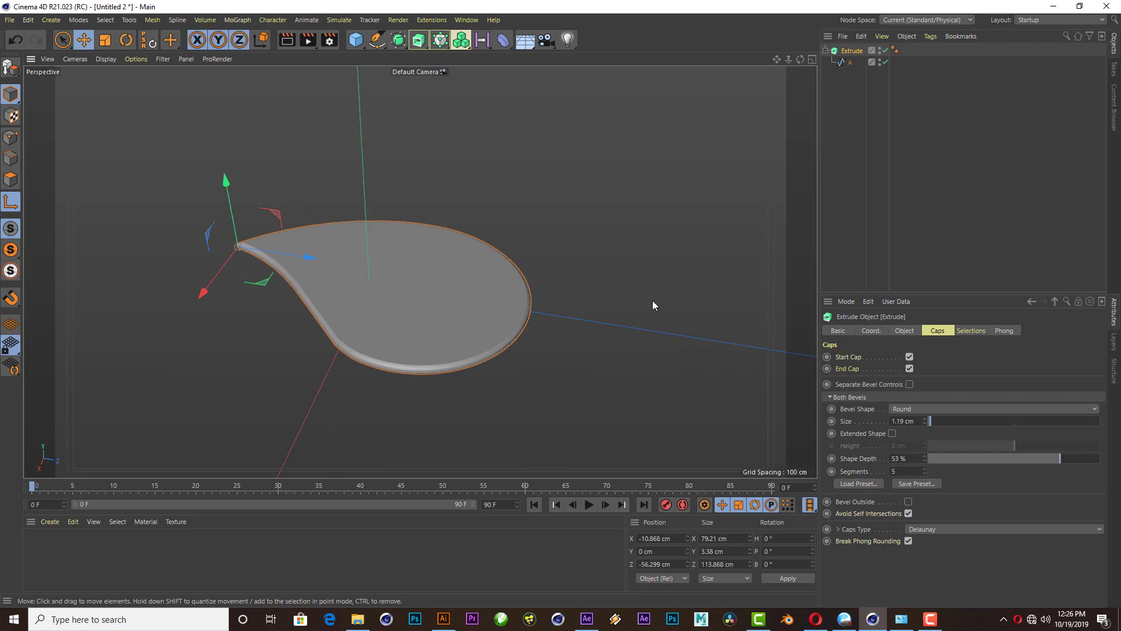
- Group the Extrude under a Null and add an FFD deformer inside it, fitted to the drop
alt+drag(653, 301, 717, 127)
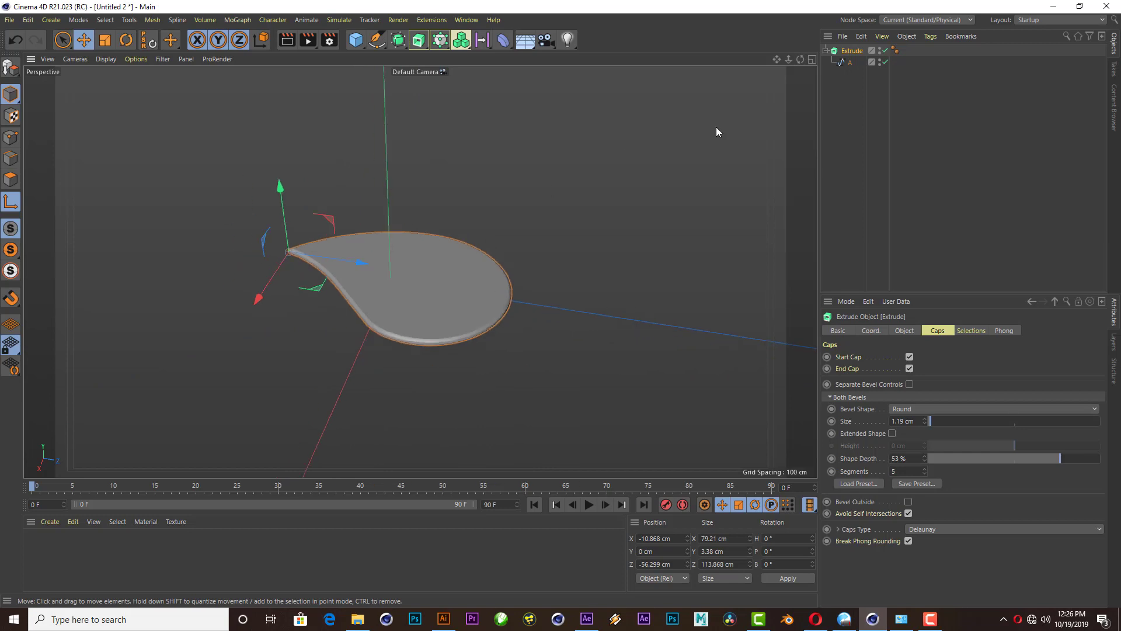
click(826, 50)
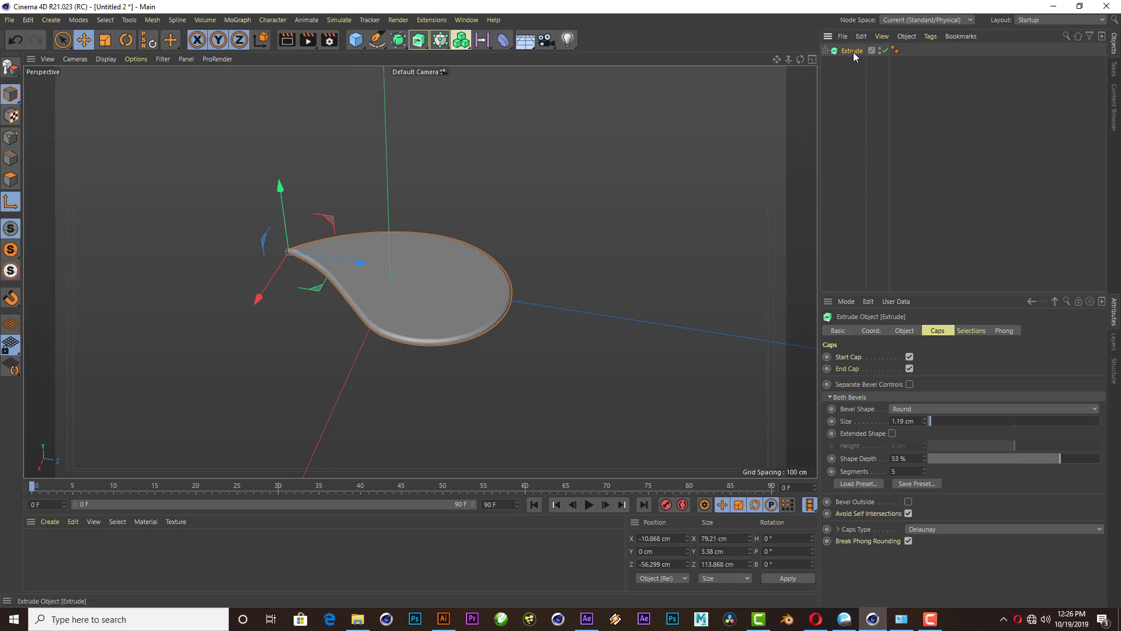
key(alt+g)
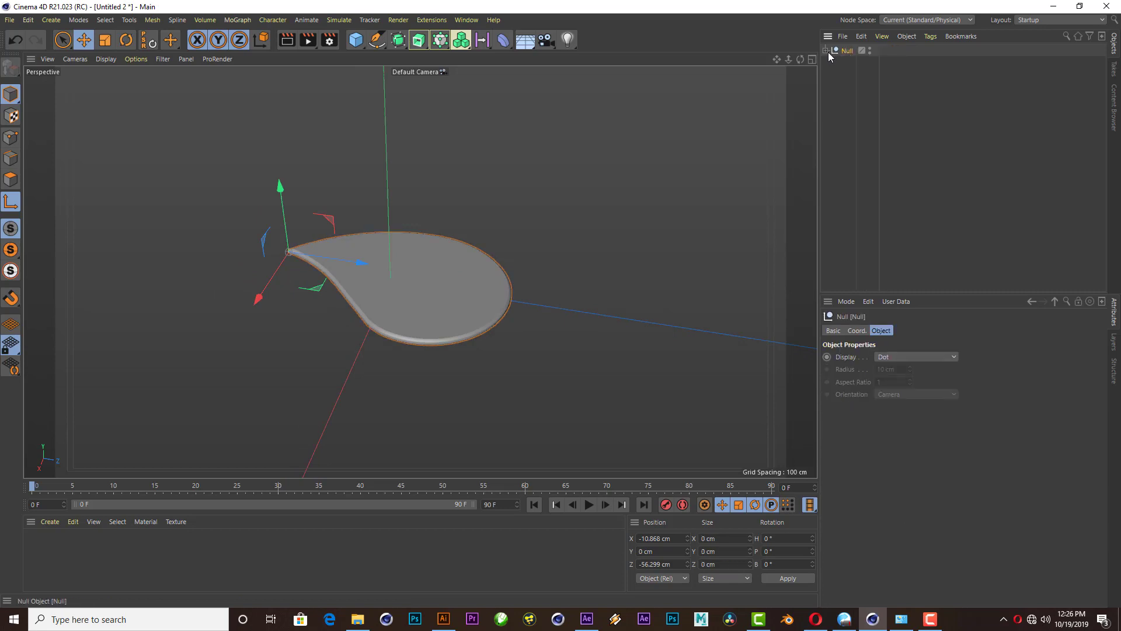
click(505, 41)
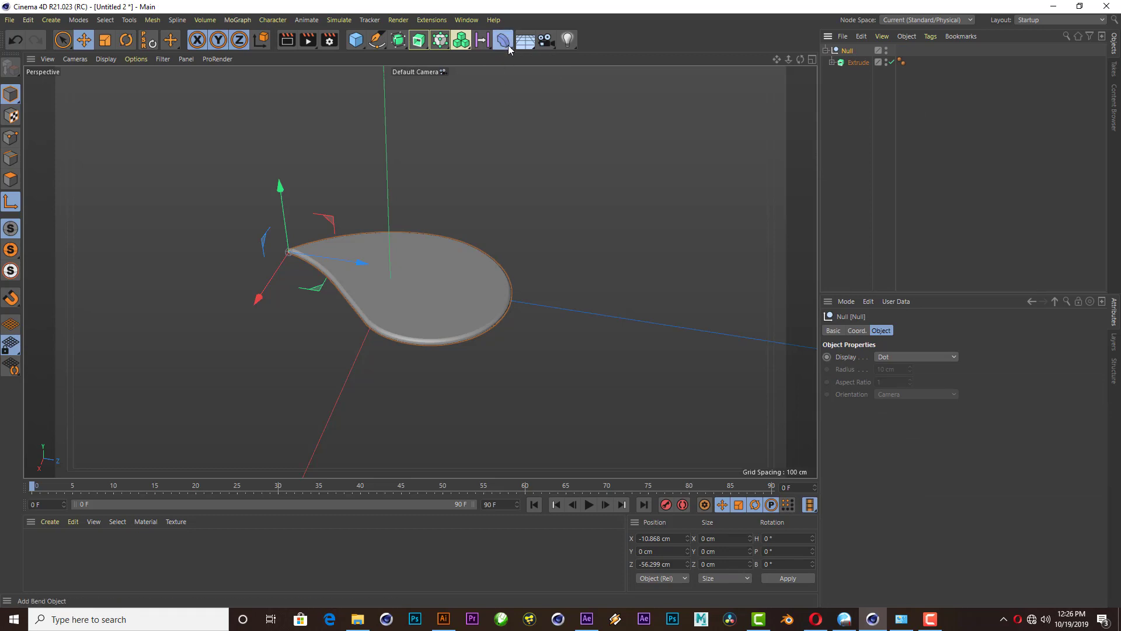
click(782, 77)
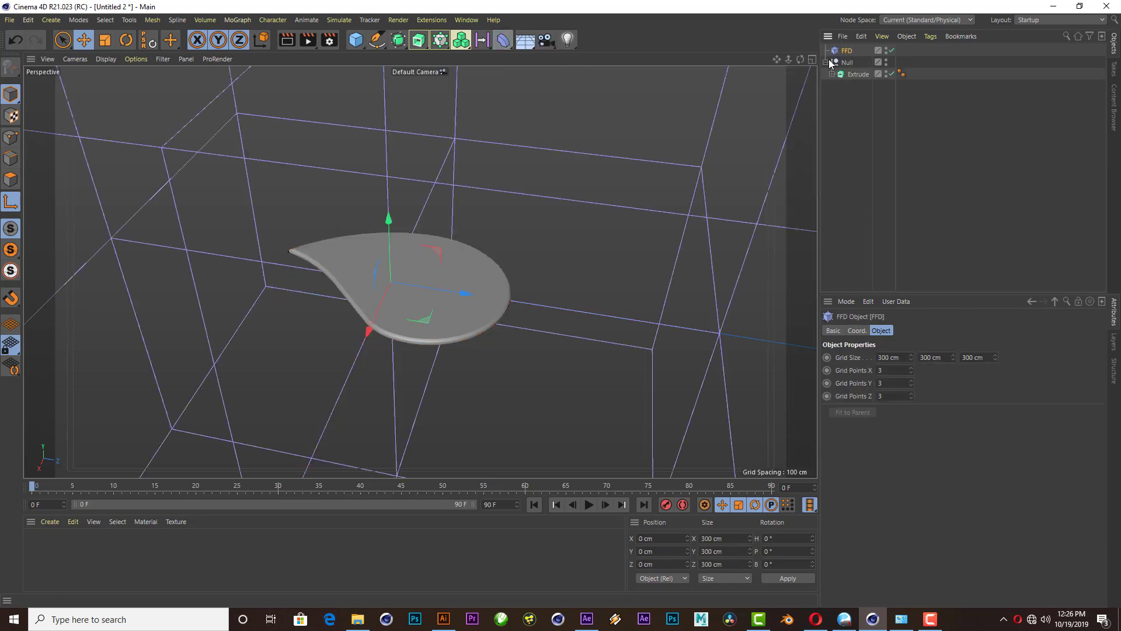
mouse_move(845, 51)
mouse_down()
mouse_move(848, 62)
mouse_move(800, 59)
mouse_up()
click(851, 415)
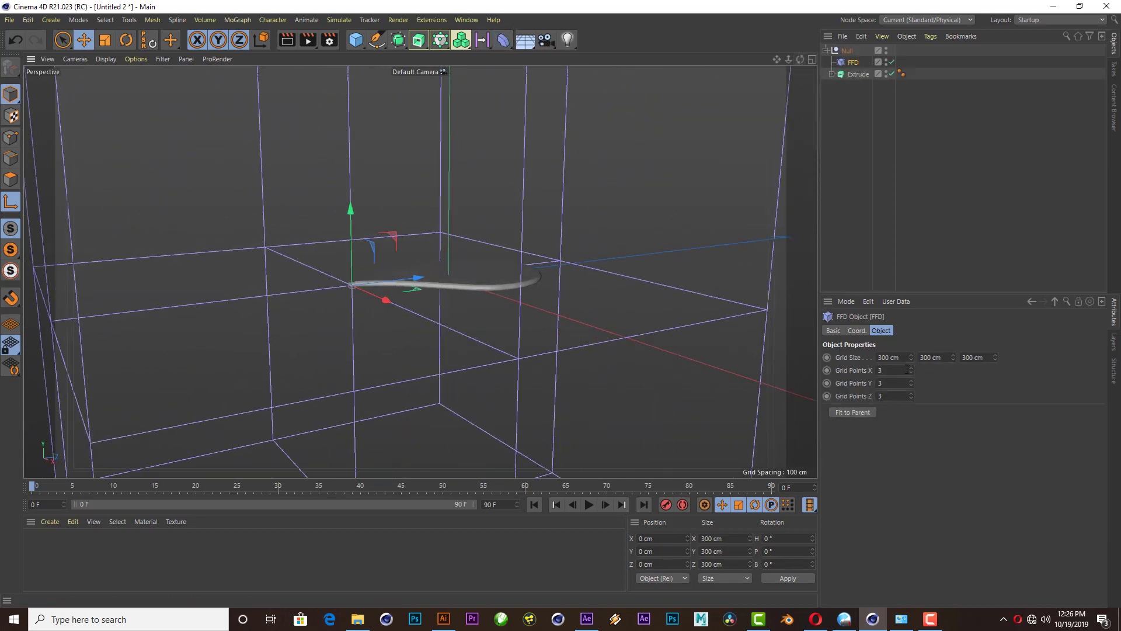
- Resize the FFD cage to 102 cm wide and 9 cm high, centred over the drop
middle_click(812, 93)
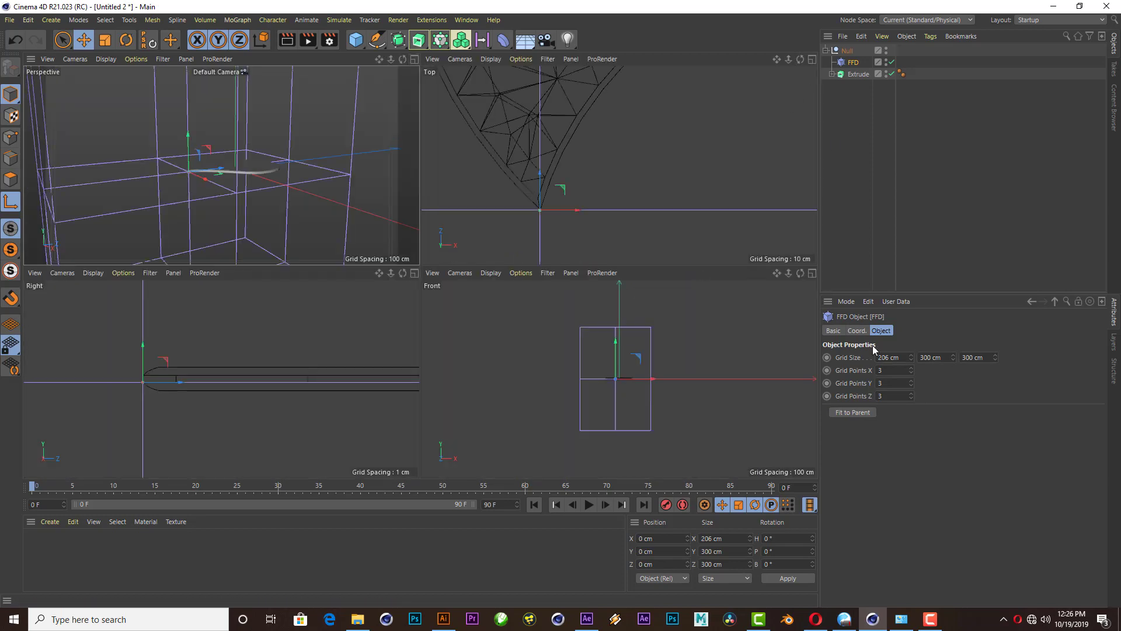
drag(954, 359, 15, 40)
scroll(619, 169, down, 5)
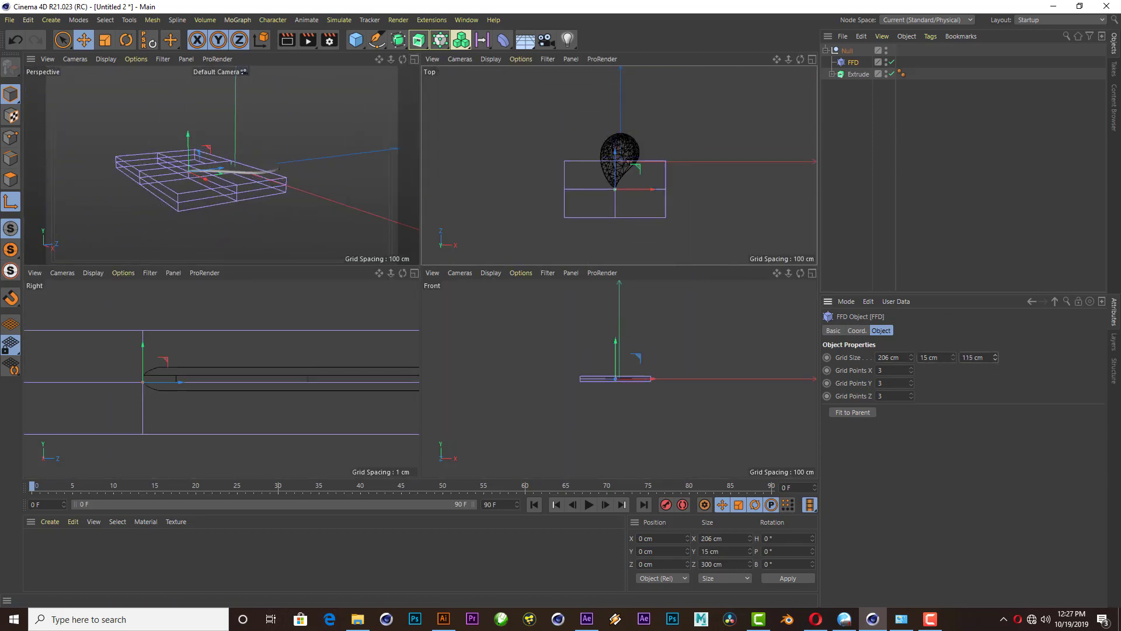
drag(616, 175, 615, 147)
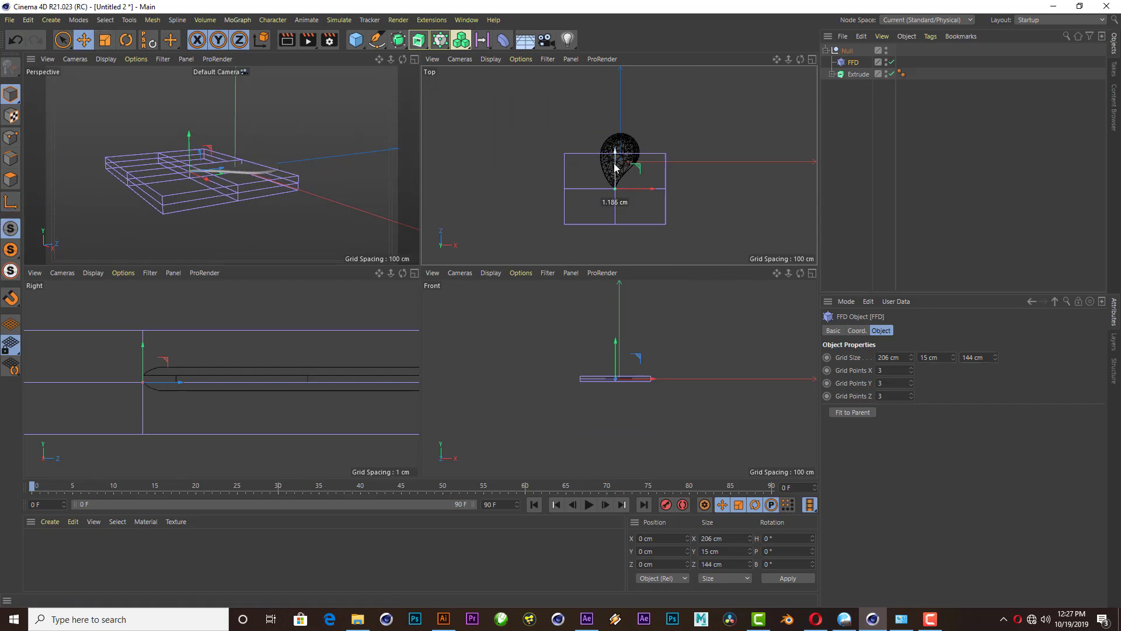
drag(911, 358, 876, 358)
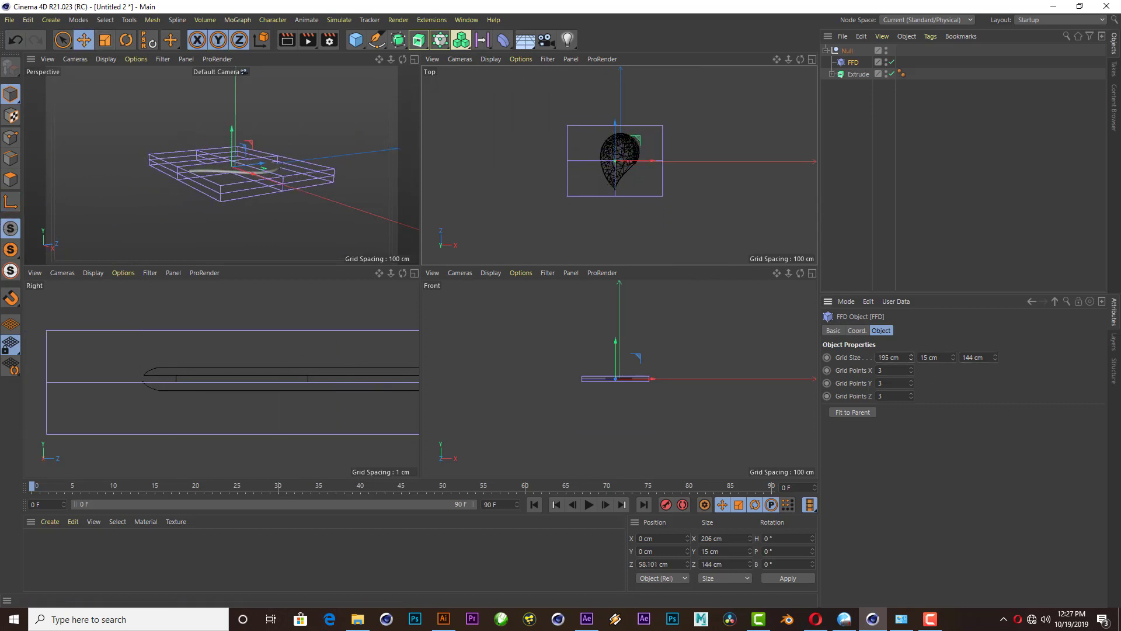
scroll(626, 160, up, 3)
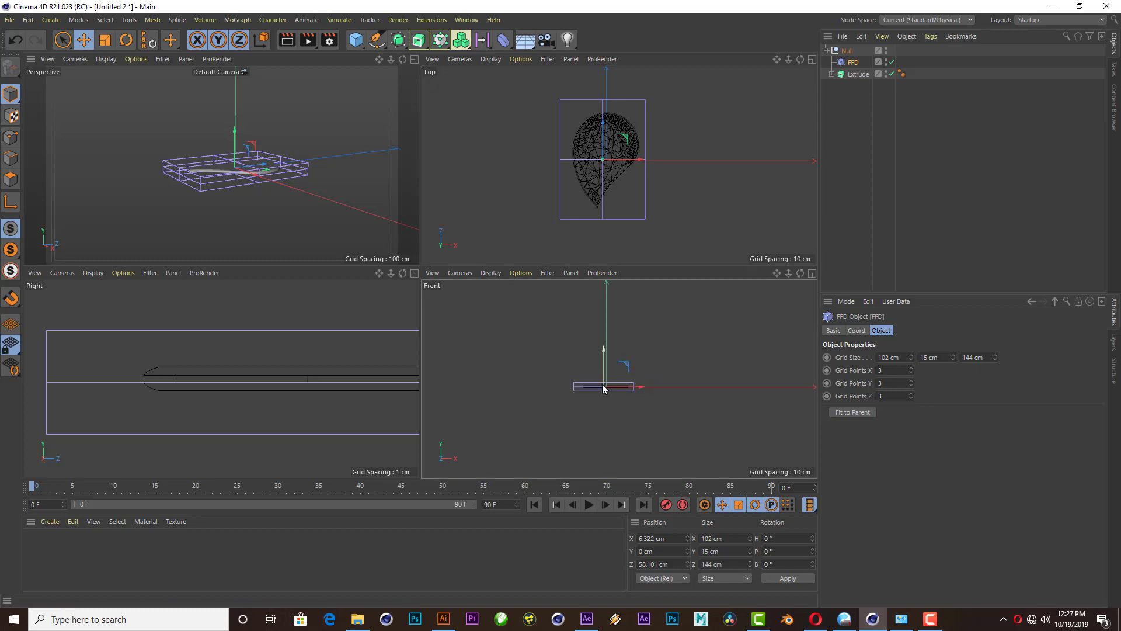
scroll(601, 388, up, 5)
drag(954, 363, 611, 359)
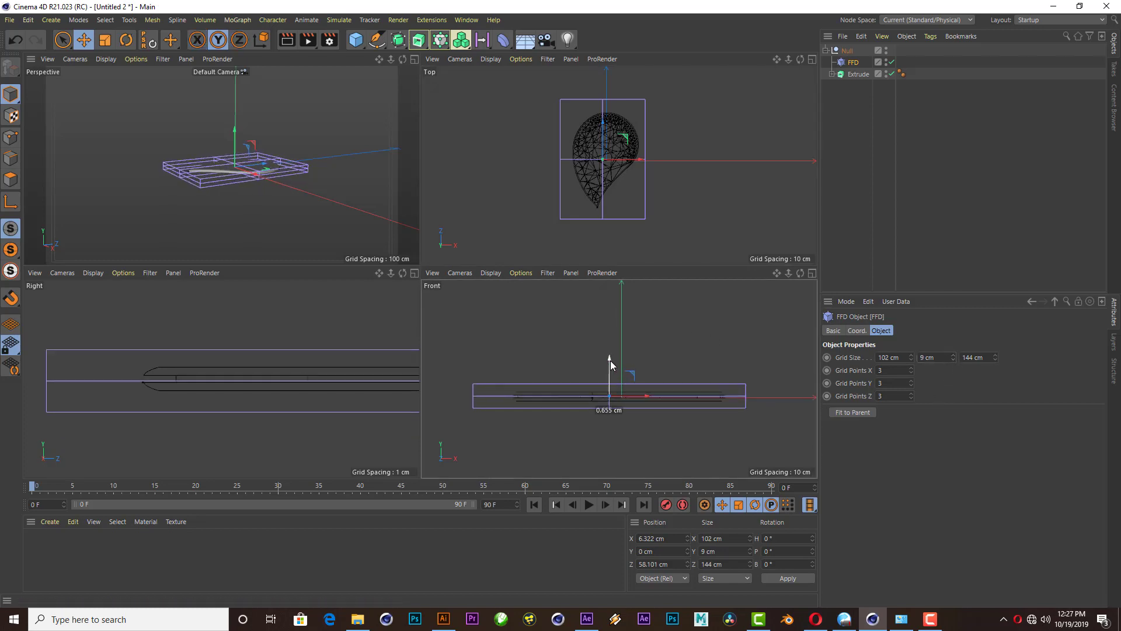
click(414, 59)
- Adjust the FFD grid point counts and enter Points mode with Rectangle Selection
drag(800, 59, 777, 94)
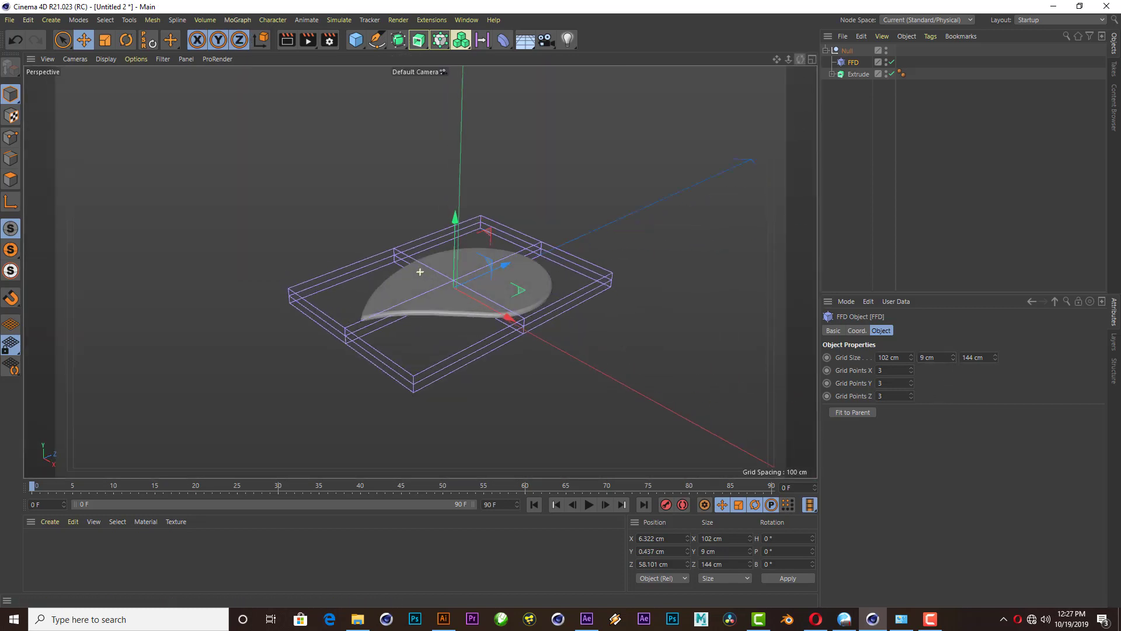
click(911, 367)
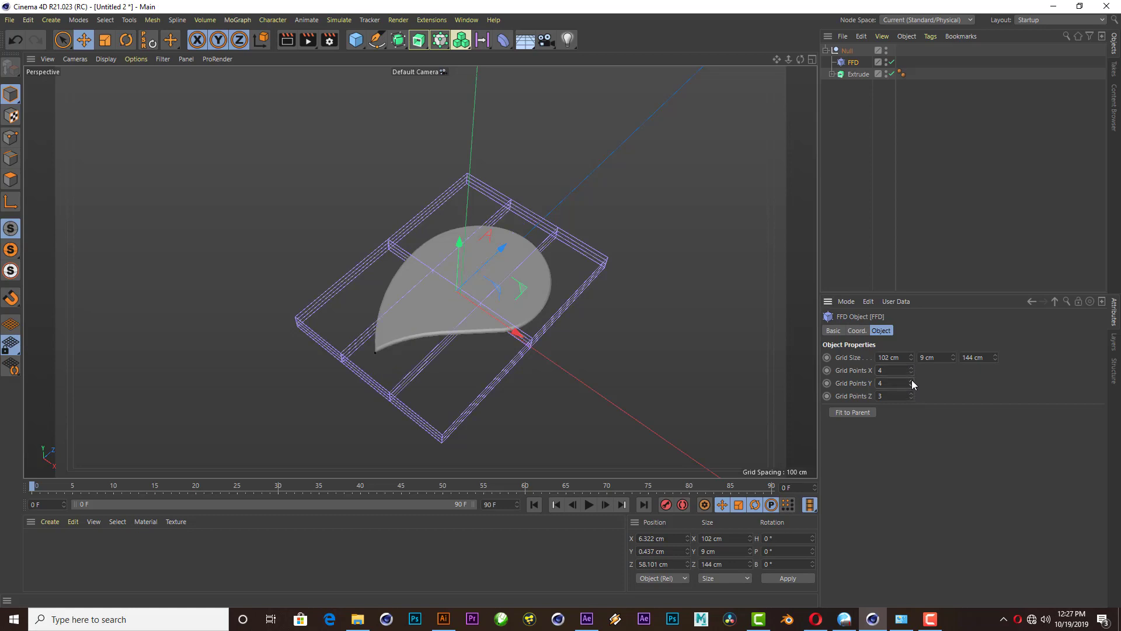
click(911, 394)
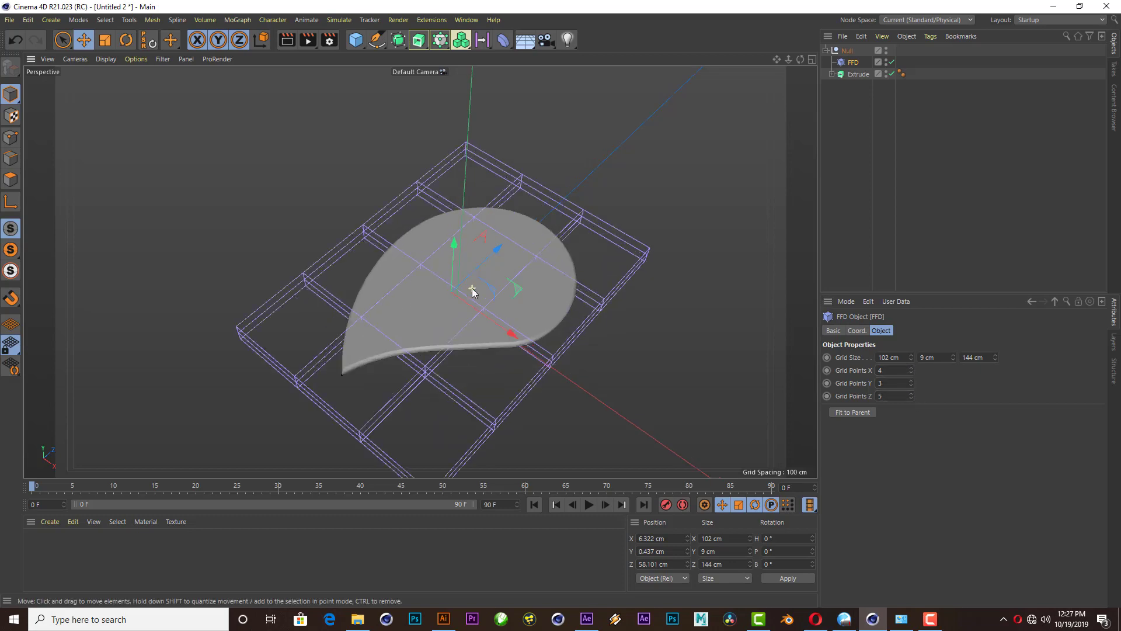
click(11, 137)
drag(61, 45, 111, 87)
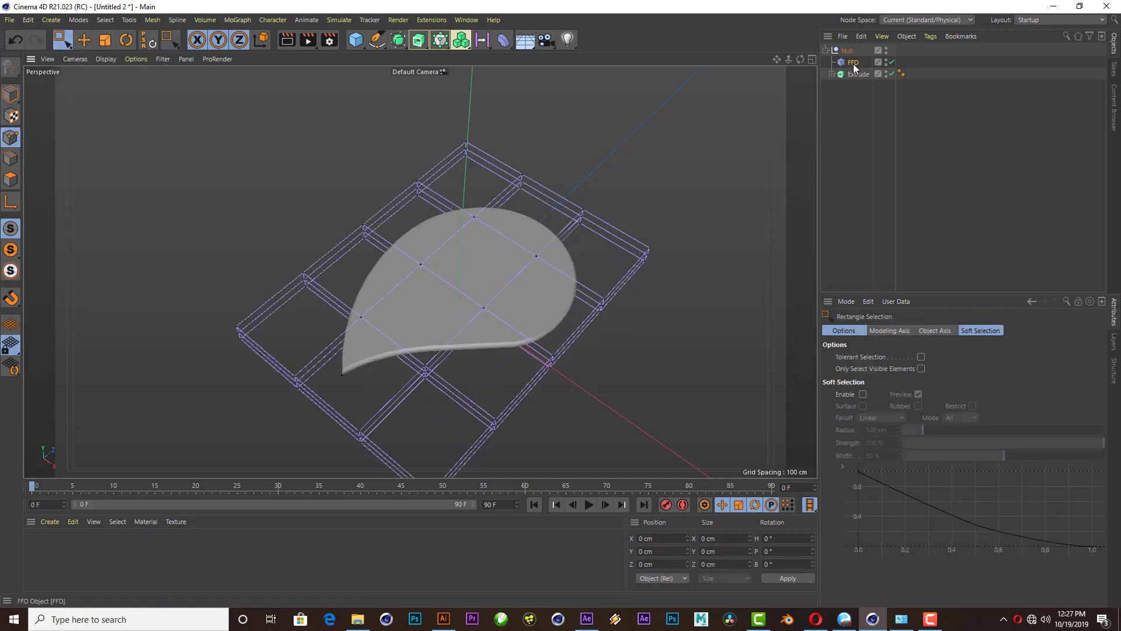
click(853, 62)
click(911, 393)
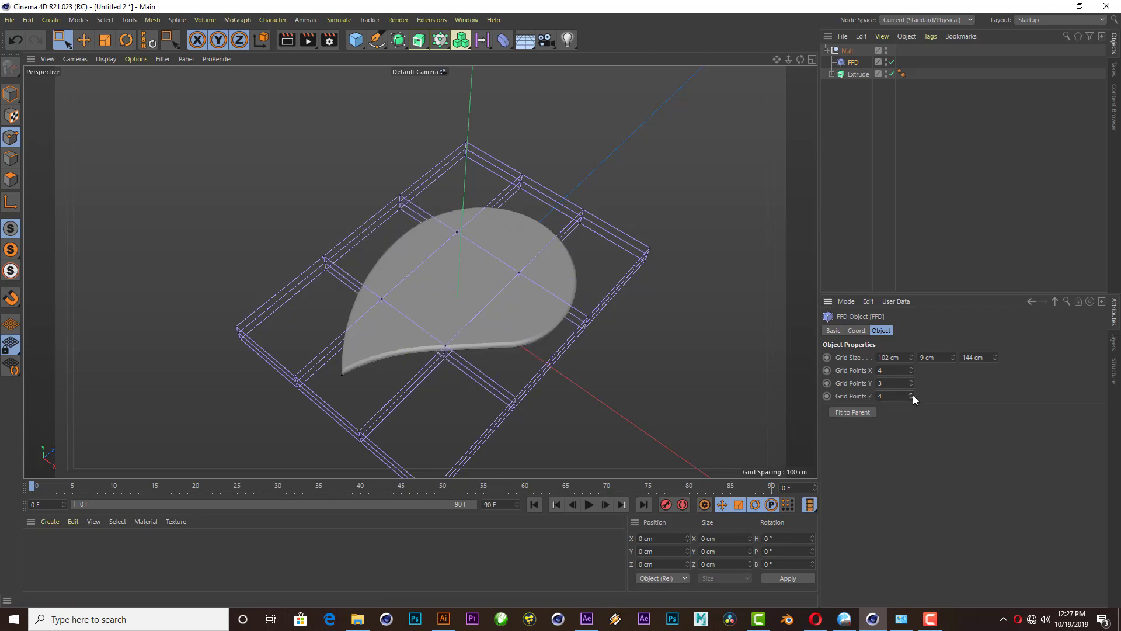
click(912, 373)
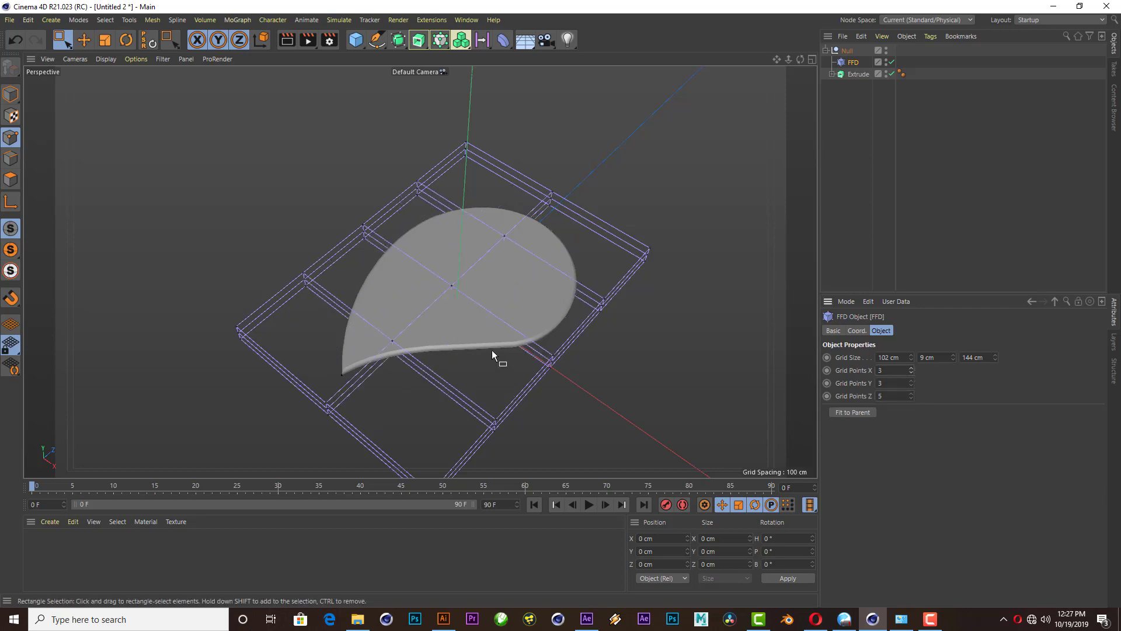
click(913, 368)
- Pull three FFD cage points down to bend the drop, then duplicate the group as Null.1
mouse_move(438, 273)
mouse_down()
mouse_move(485, 318)
mouse_move(420, 272)
mouse_up()
scroll(535, 294, up, 5)
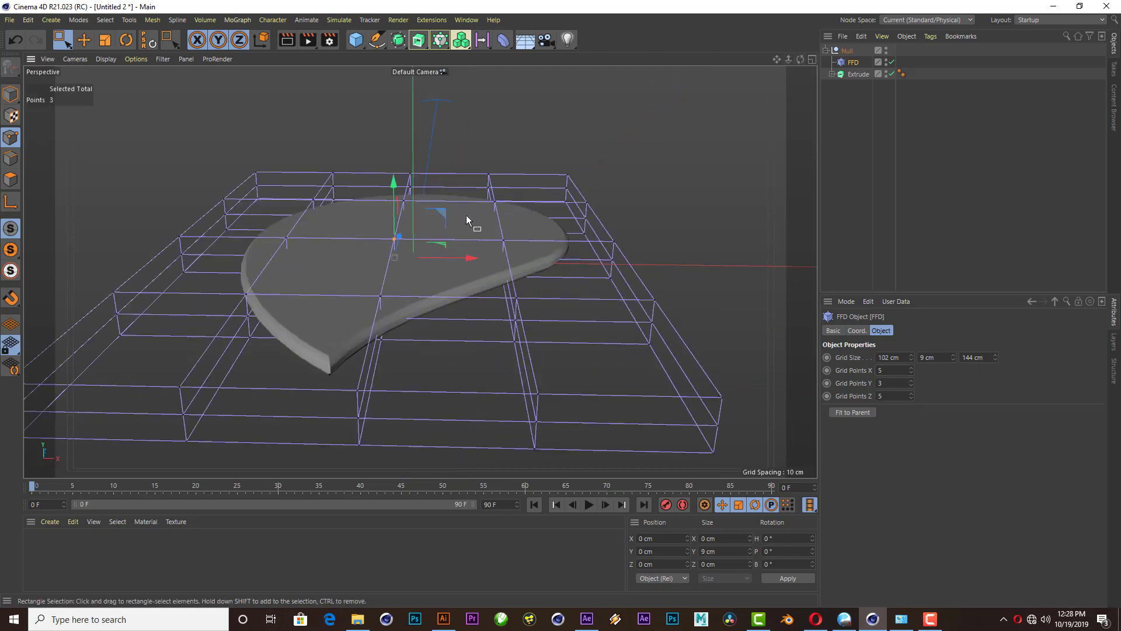
drag(393, 183, 402, 346)
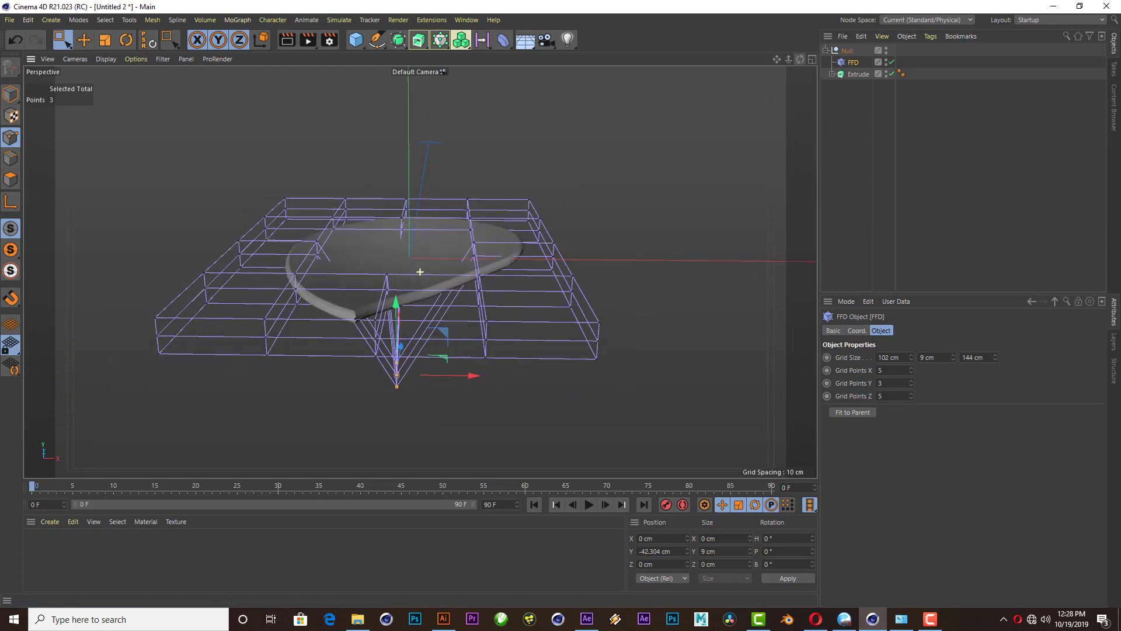
mouse_move(420, 272)
alt+mouse_down()
mouse_move(468, 274)
mouse_move(393, 320)
alt+mouse_up()
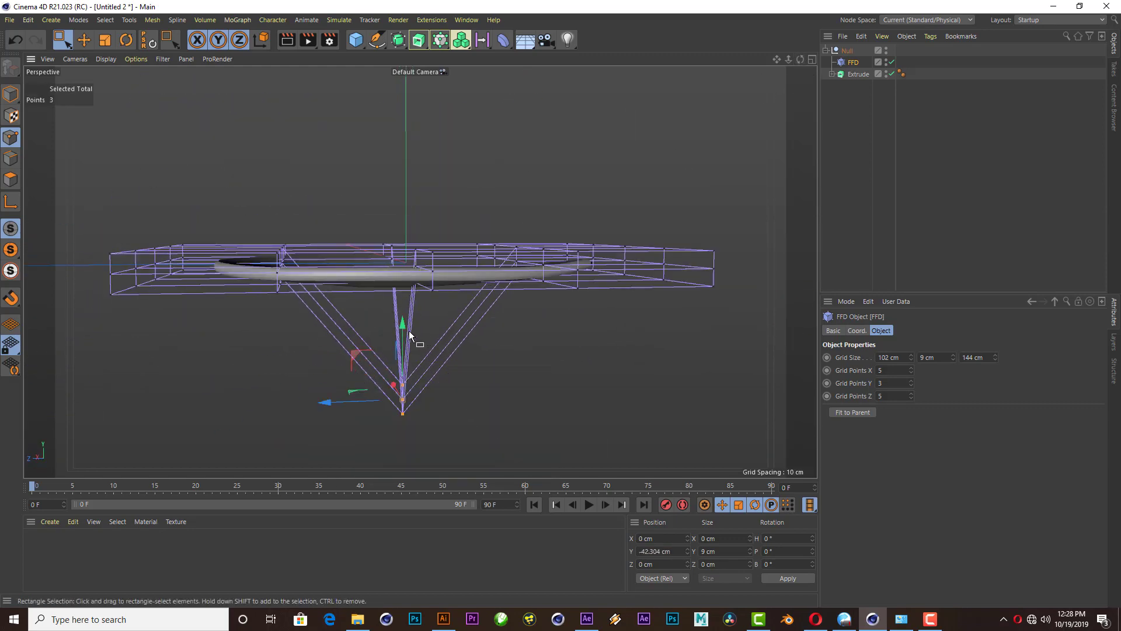
drag(416, 338, 416, 287)
drag(802, 60, 628, 117)
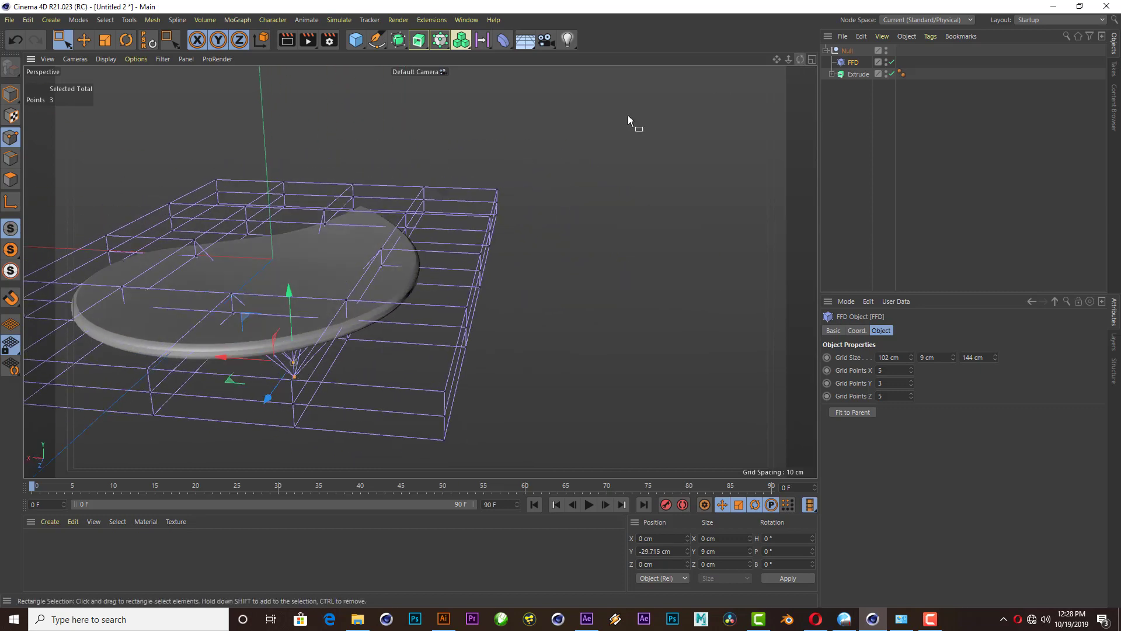
mouse_move(289, 286)
mouse_down()
mouse_move(296, 257)
mouse_move(291, 295)
mouse_up()
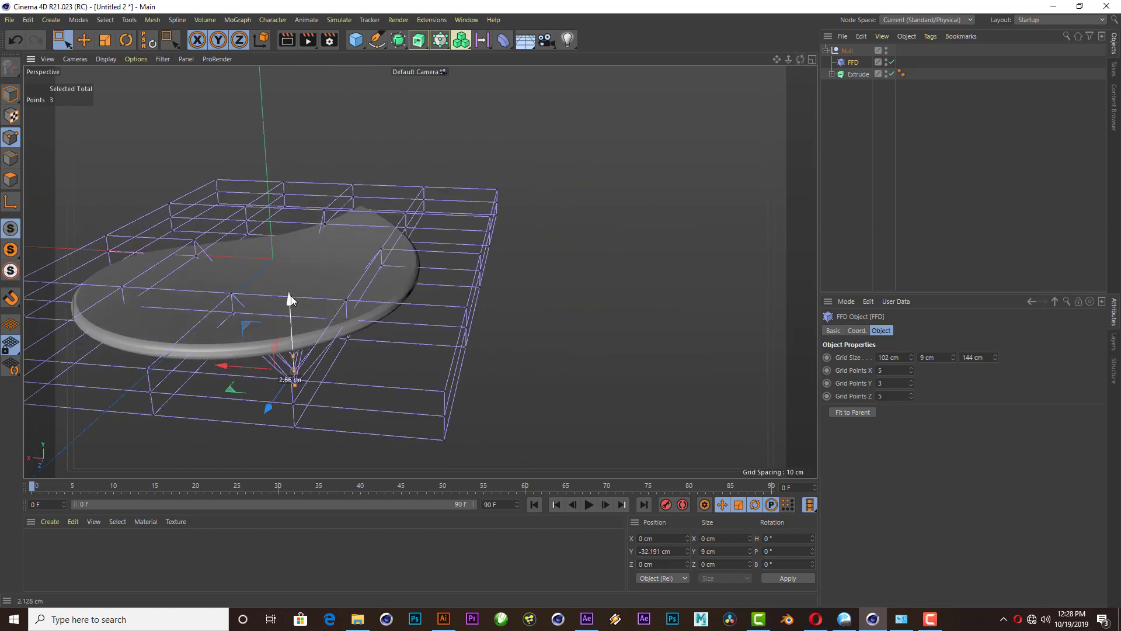
scroll(362, 281, down, 2)
scroll(362, 281, down, 1)
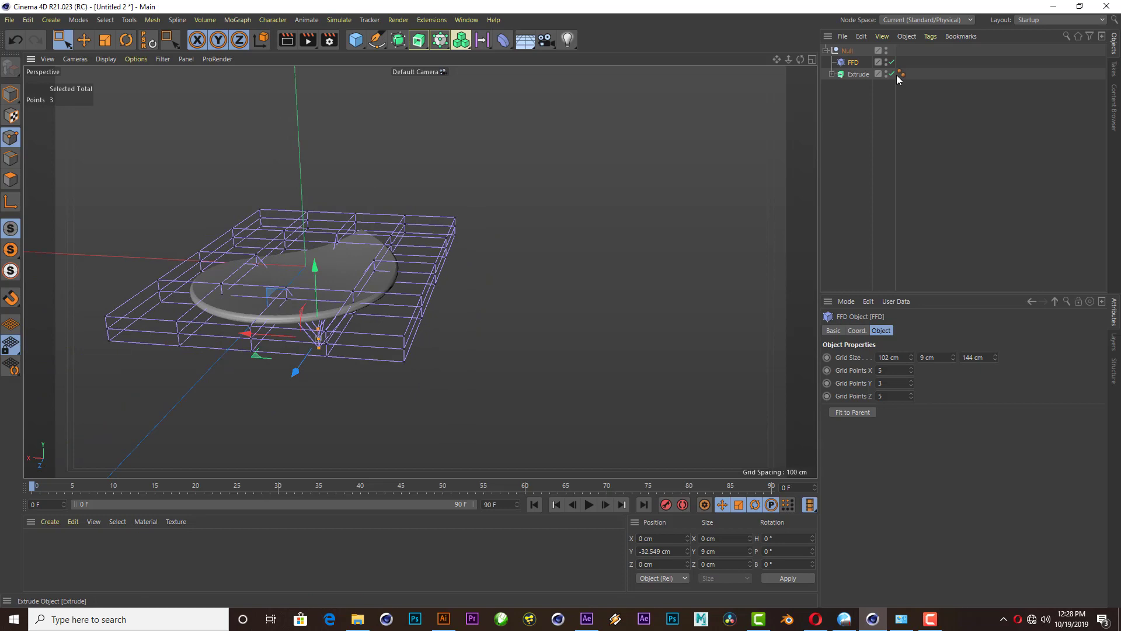
click(825, 50)
ctrl+drag(844, 51, 892, 94)
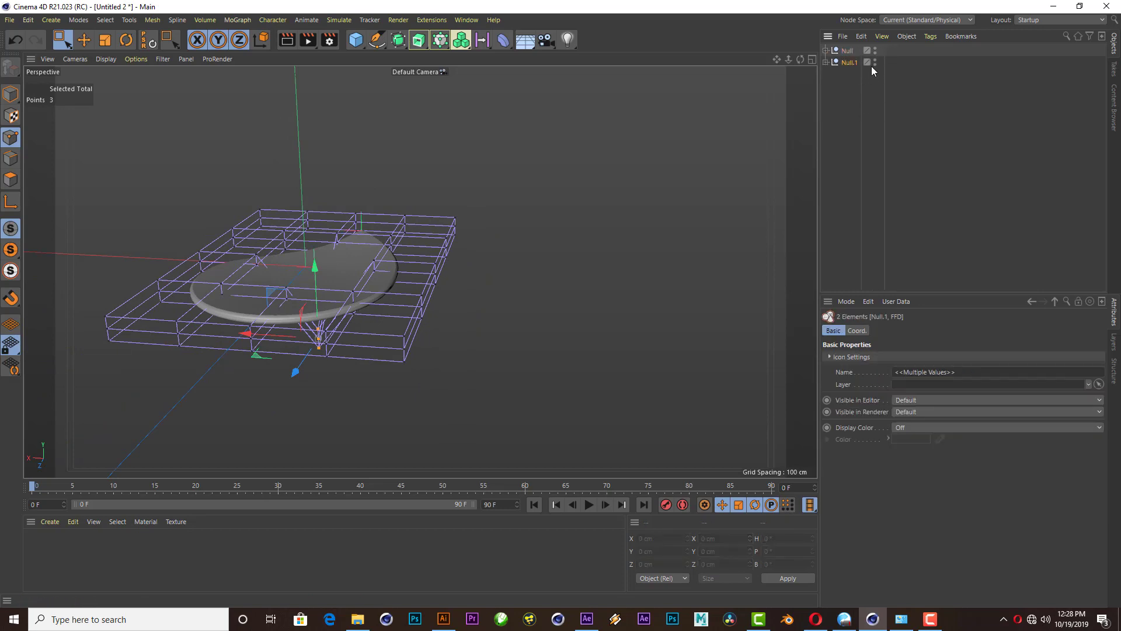
- Bake the bent drop Null with Current State to Object, delete the original, and strip its selection tags
right_click(838, 49)
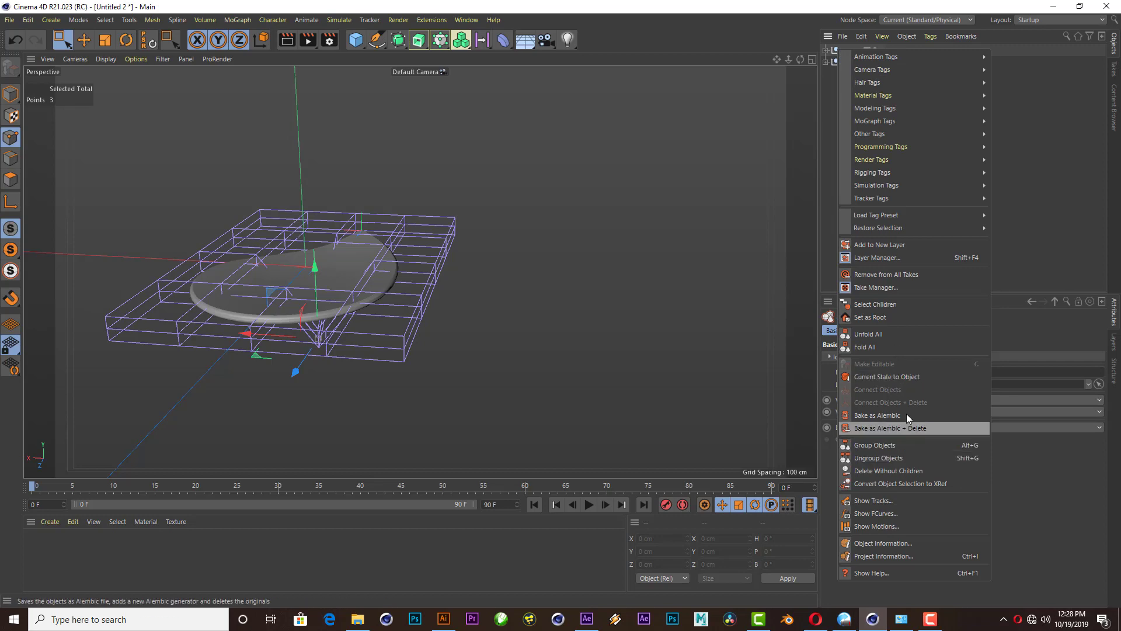
click(899, 377)
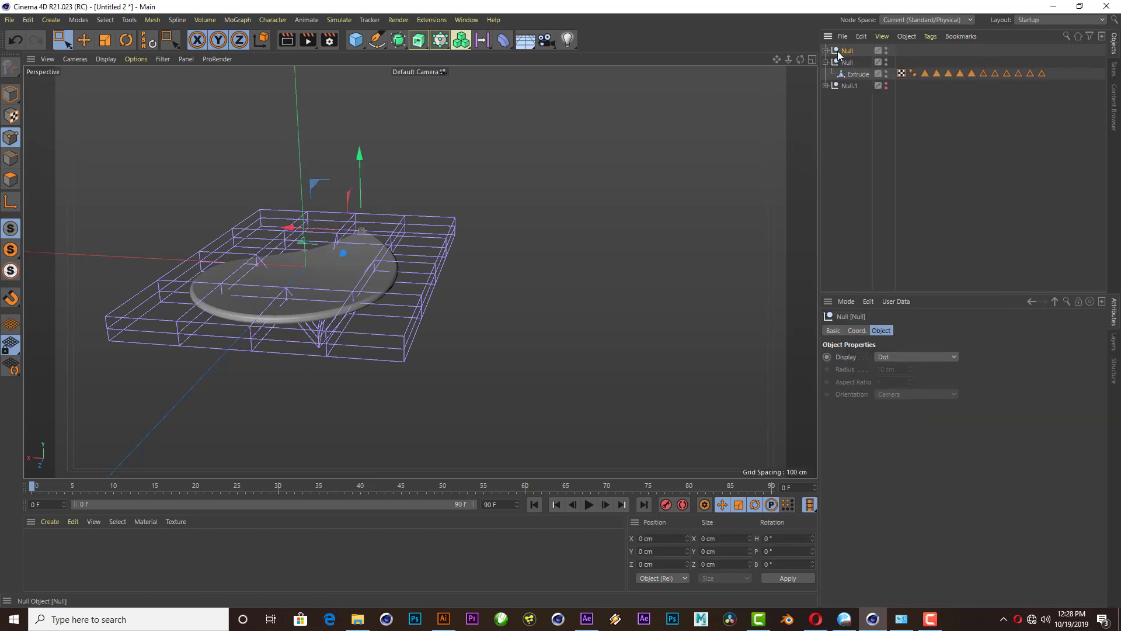
key(Delete)
drag(853, 49, 854, 48)
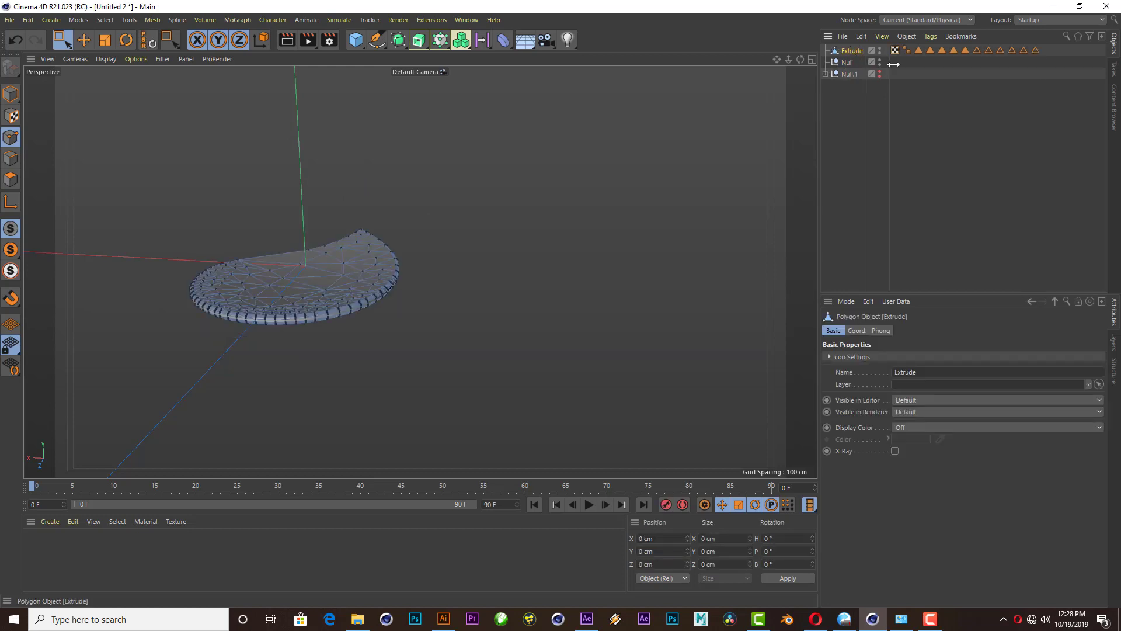
click(918, 51)
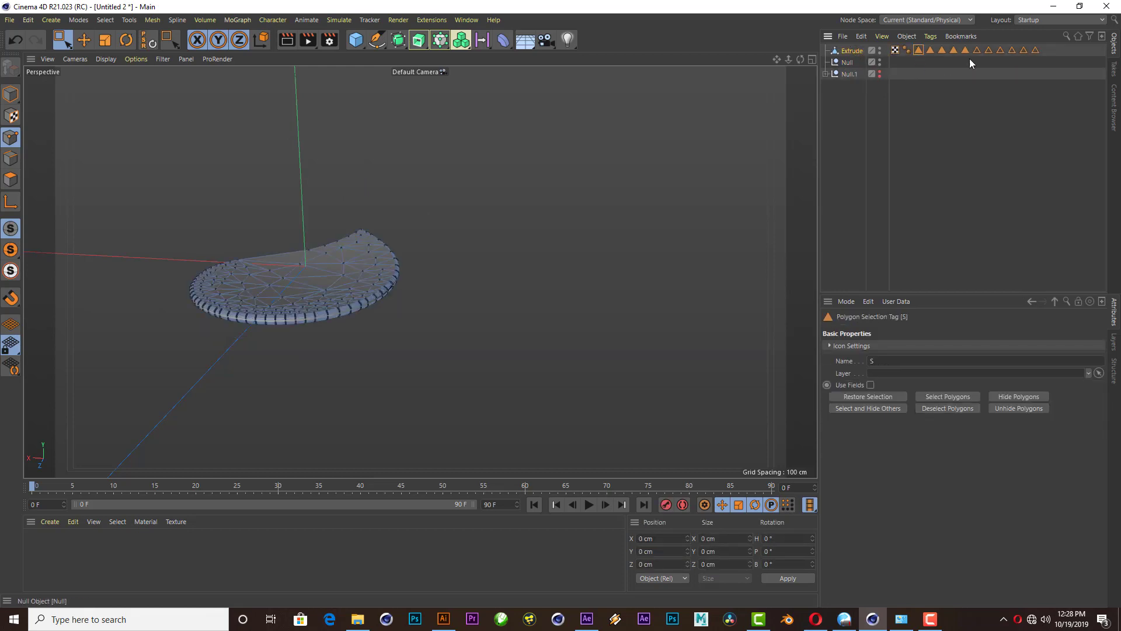
shift+click(1038, 50)
key(Delete)
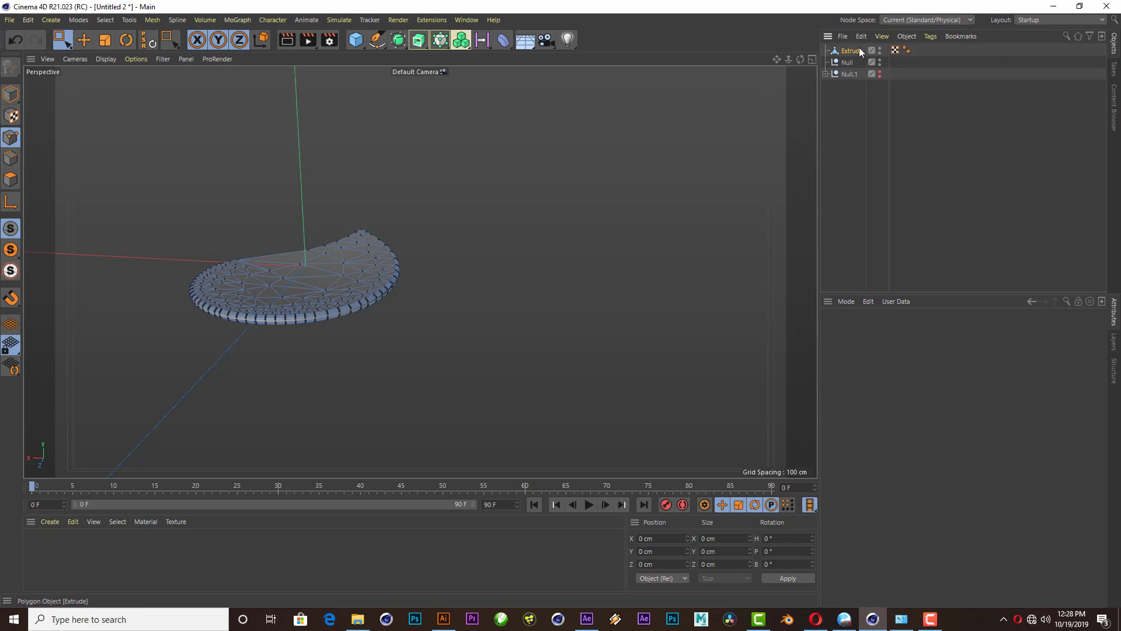
- Switch to object mode, inspect the baked drop mesh, and rename it 1
click(860, 51)
click(10, 94)
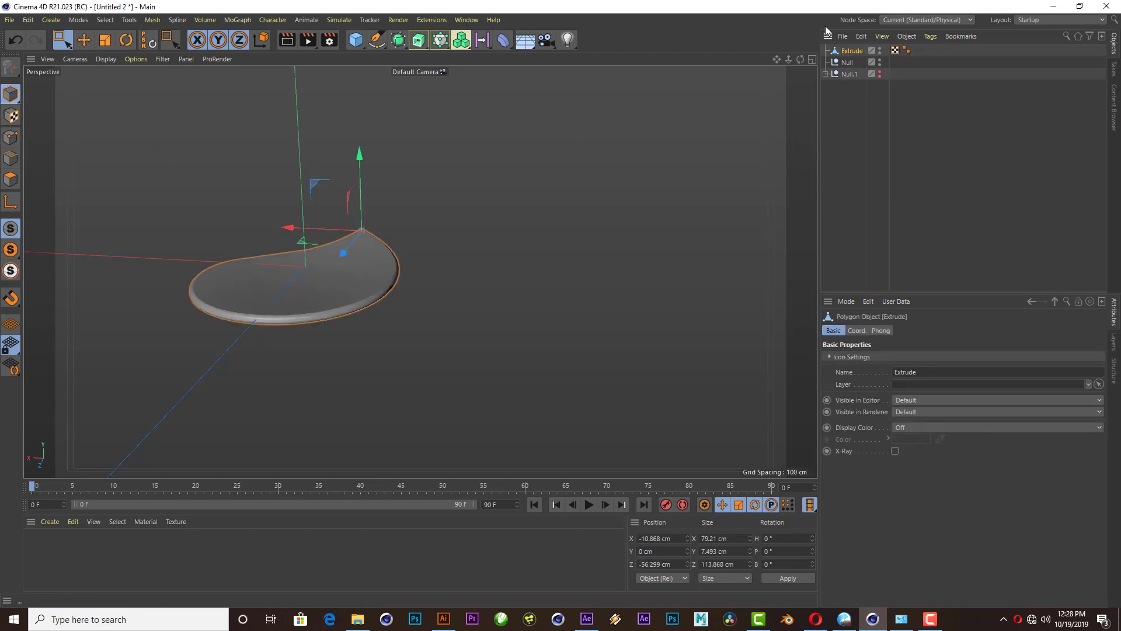
mouse_move(418, 281)
alt+mouse_down()
mouse_move(420, 272)
mouse_move(556, 243)
alt+mouse_up()
alt+right_drag(556, 243, 571, 181)
alt+drag(571, 180, 318, 212)
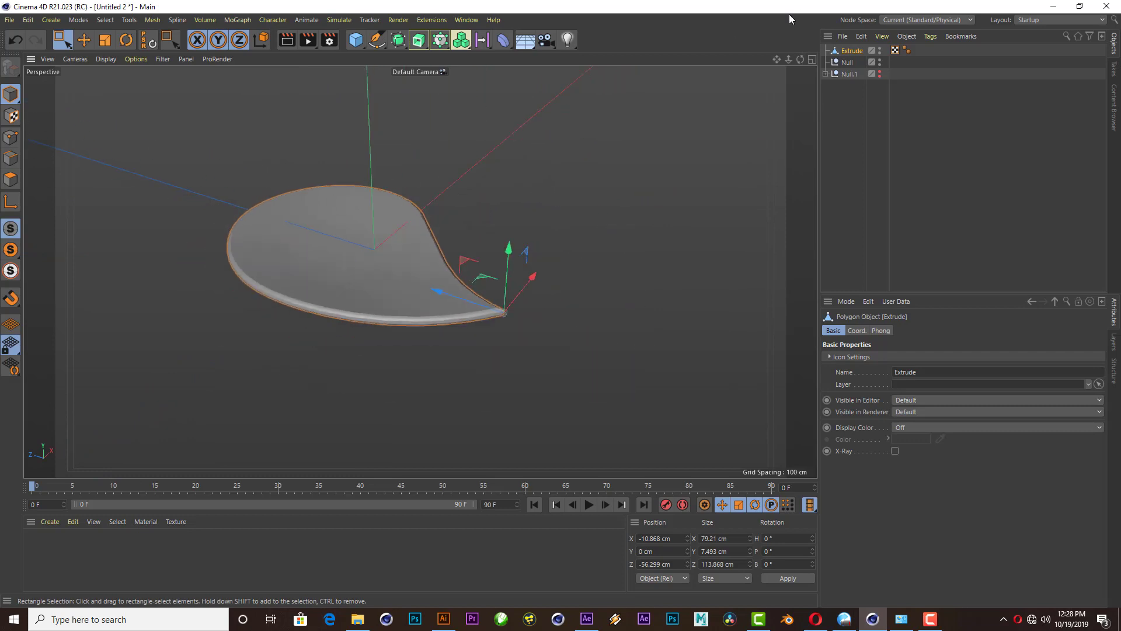
drag(801, 59, 876, 72)
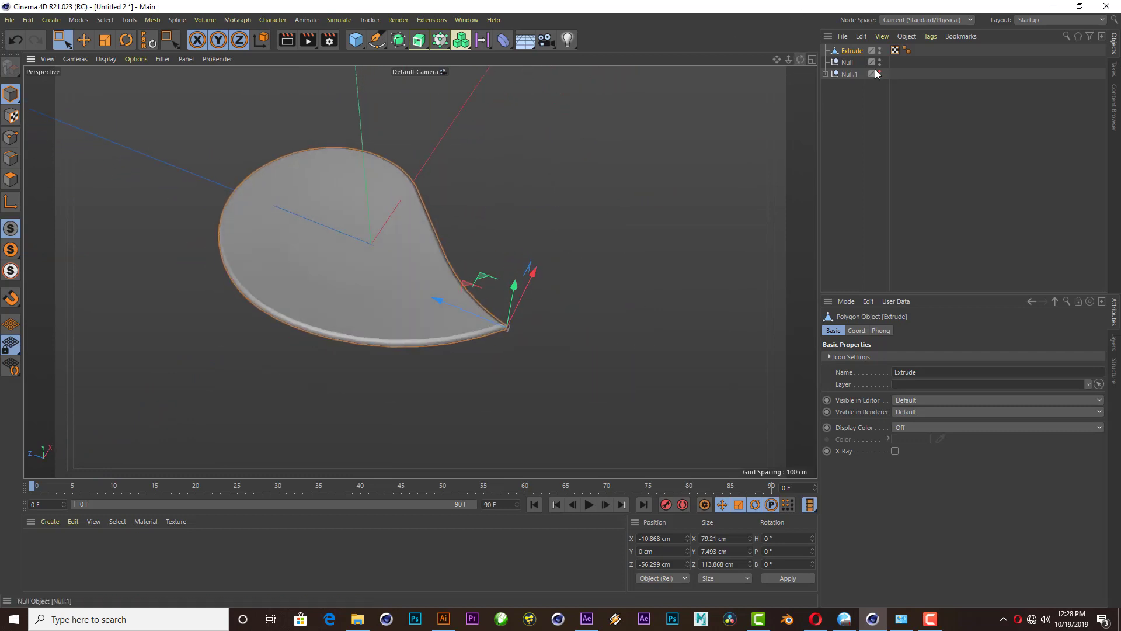
text(1)
key(Return)
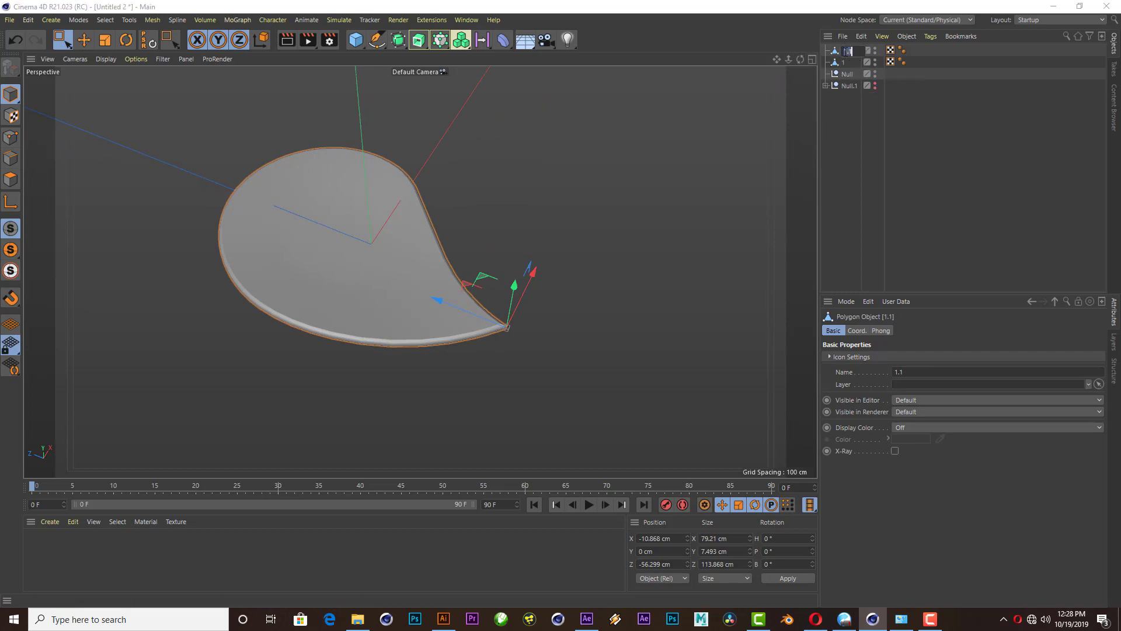
- Rename the duplicate mesh 2 and show the four-view layout
text(2)
key(Return)
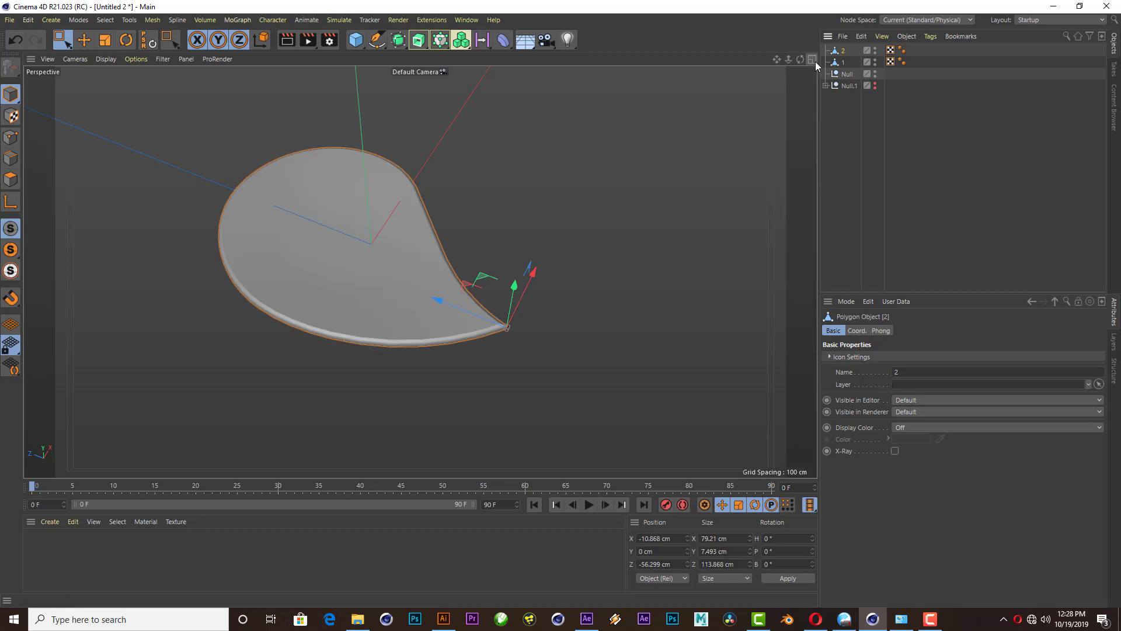
click(811, 59)
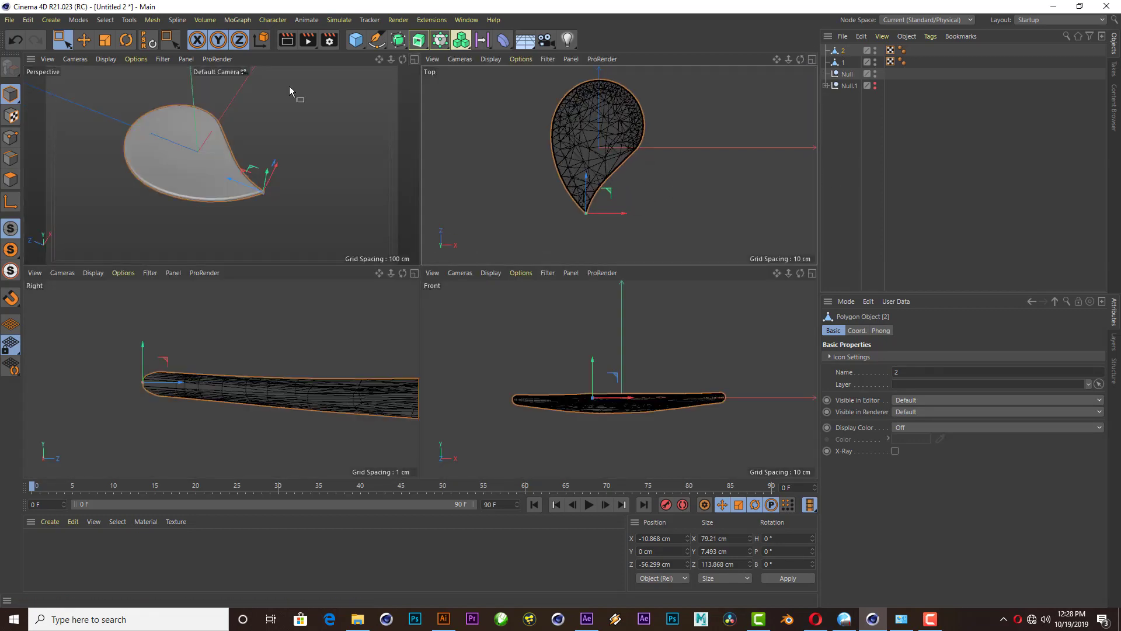
- Scale drop 2 down to about 78% of its size
click(102, 42)
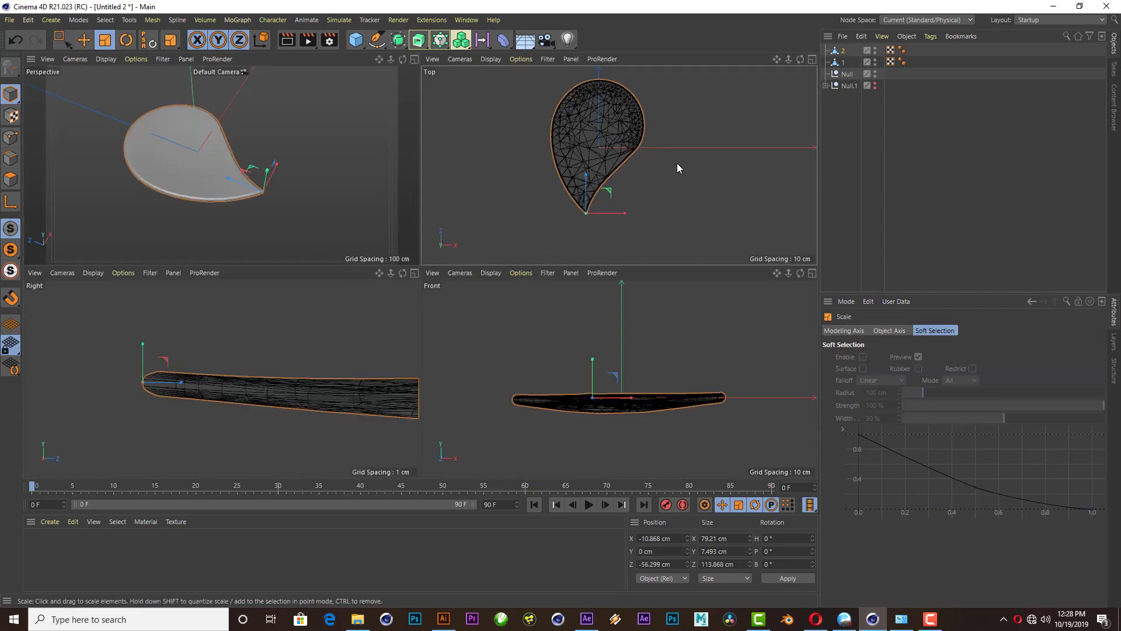
mouse_move(694, 171)
mouse_down()
mouse_move(625, 230)
mouse_move(687, 220)
mouse_up()
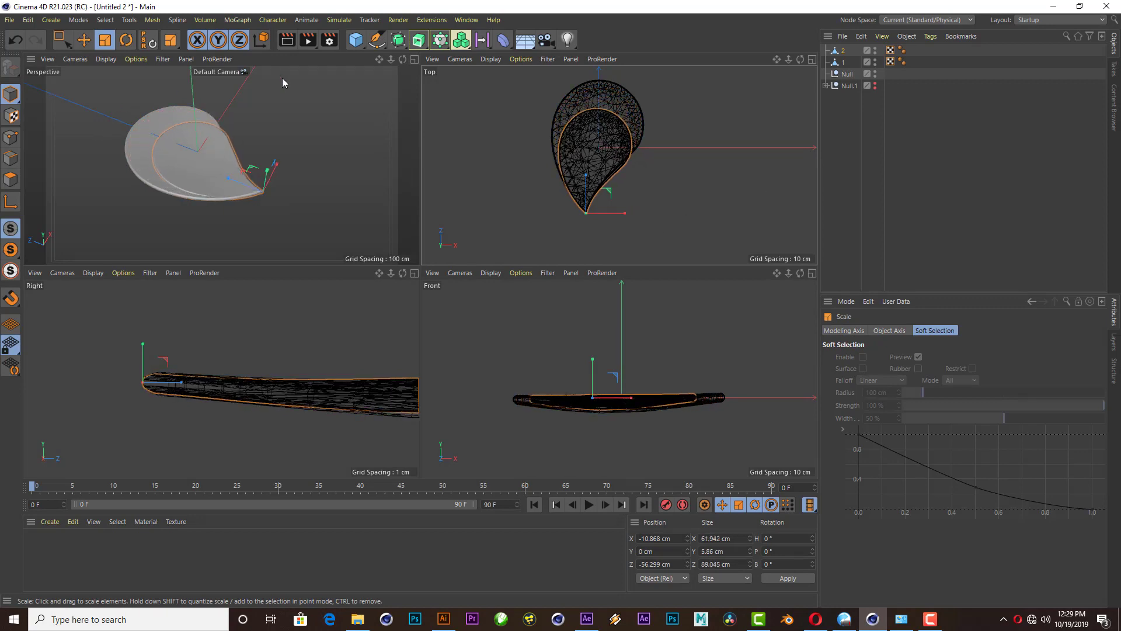
click(128, 40)
scroll(594, 234, up, 3)
scroll(613, 210, down, 3)
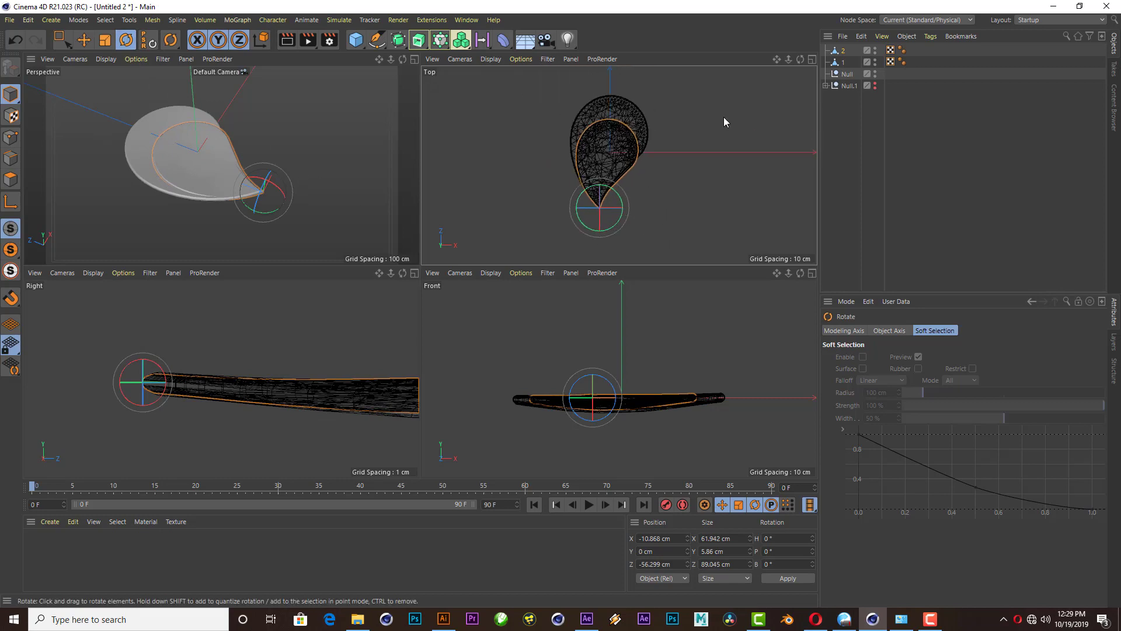
- In Top view, rotate drop 2 to 3.471° heading and shrink it to about 55.8 × 80.2 cm
click(812, 60)
scroll(385, 334, up, 3)
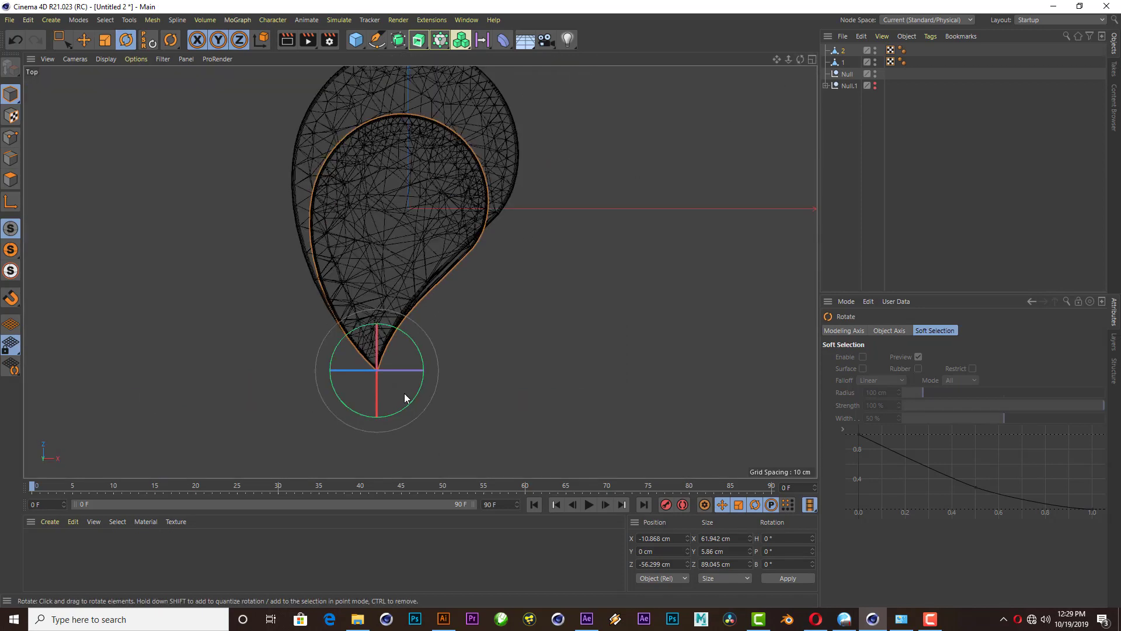
drag(420, 396, 422, 394)
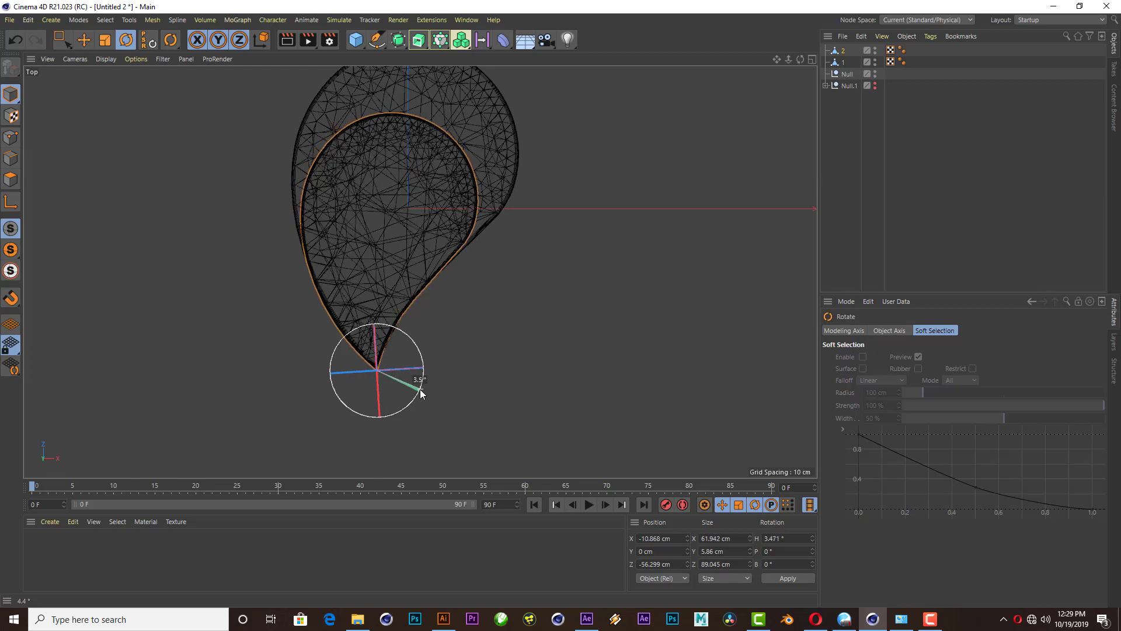
scroll(370, 150, down, 2)
scroll(370, 150, down, 1)
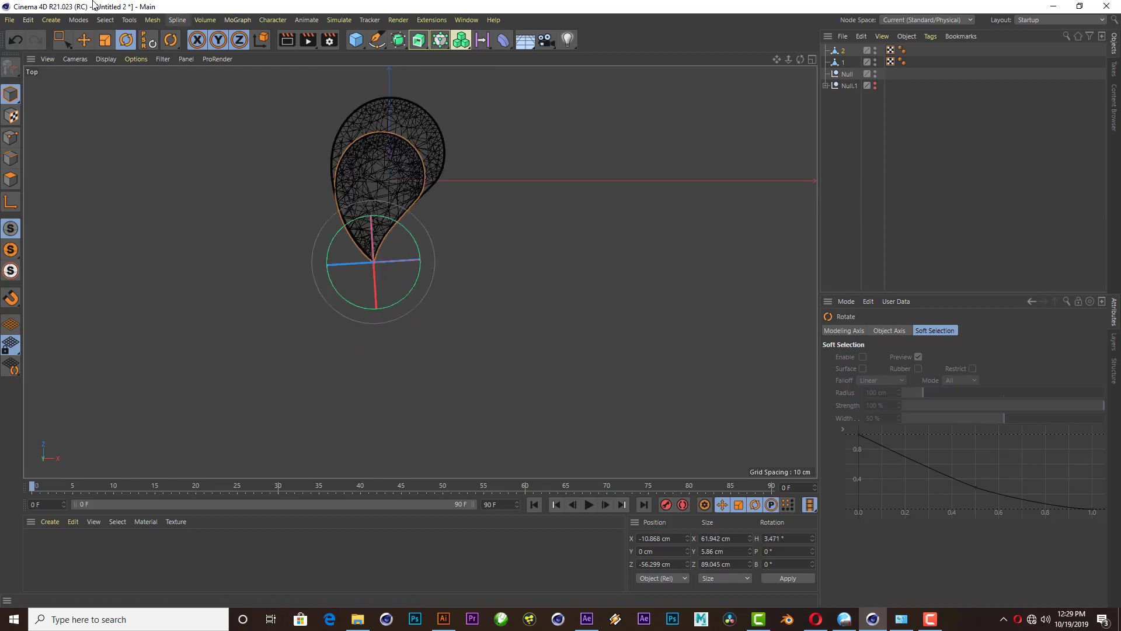
click(107, 44)
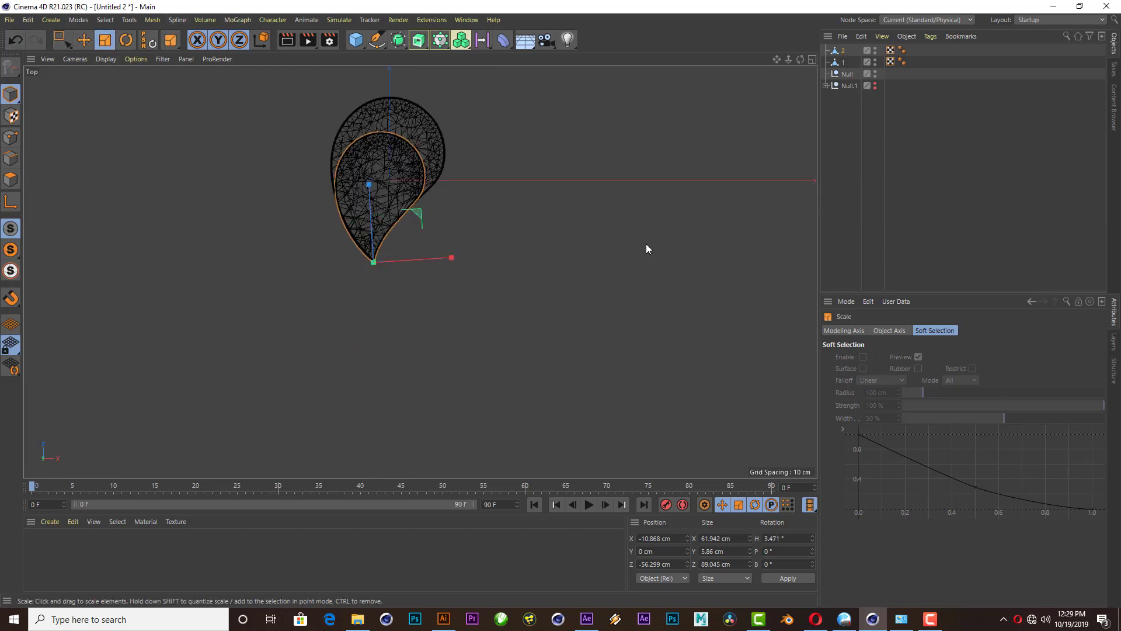
drag(654, 226, 620, 248)
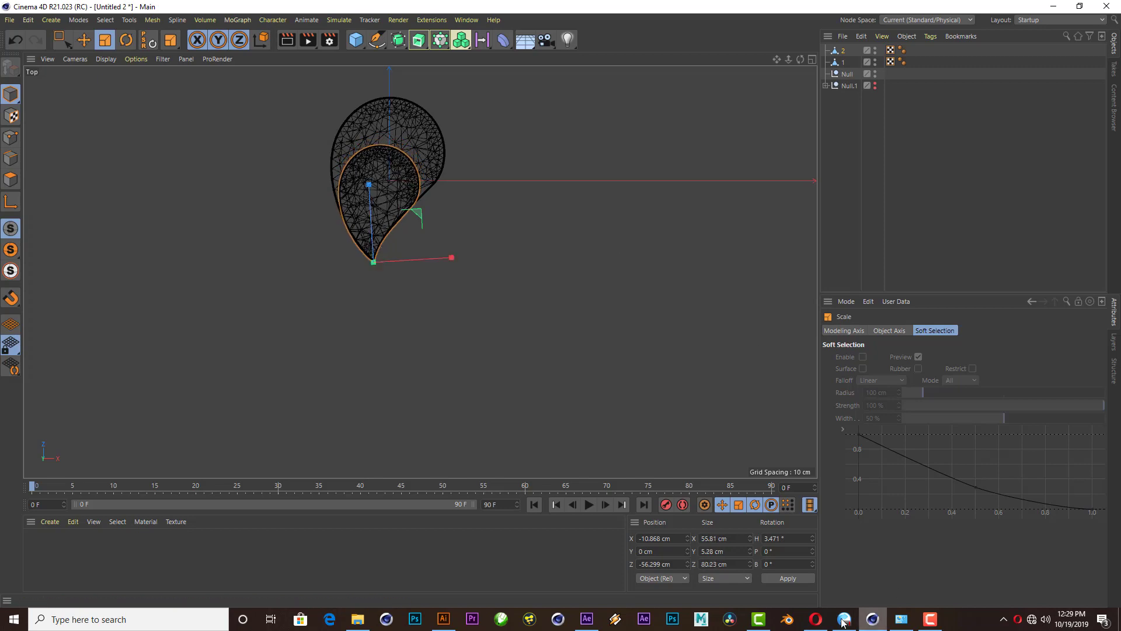
- Zoom in on the paisley drop in the Illustrator file 2990032.ai, then return to Cinema 4D
click(448, 623)
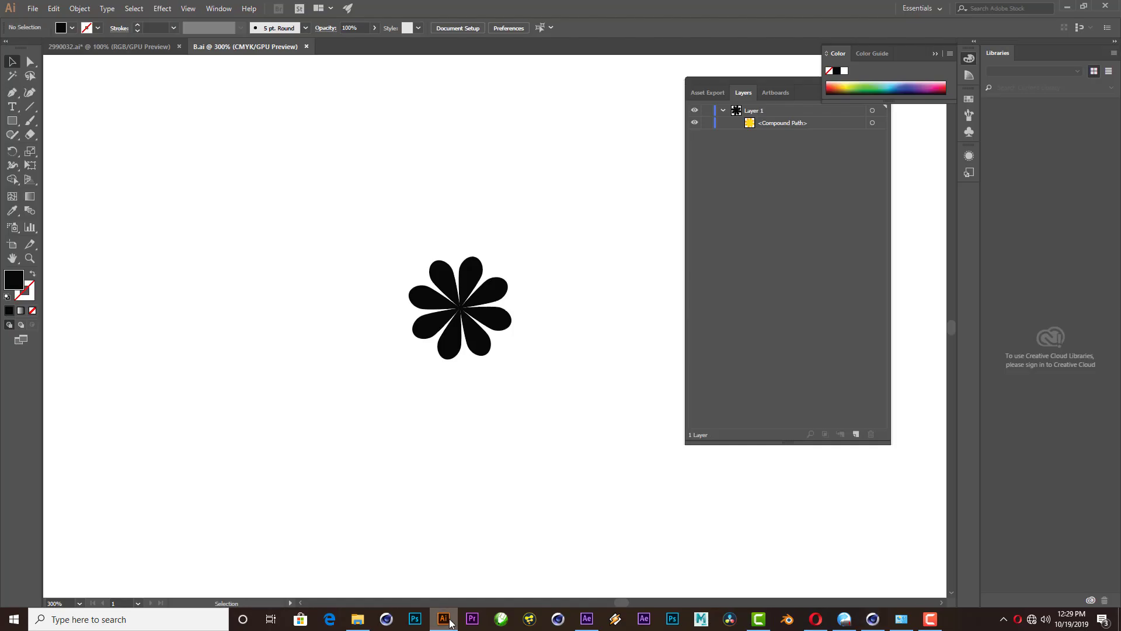
click(120, 47)
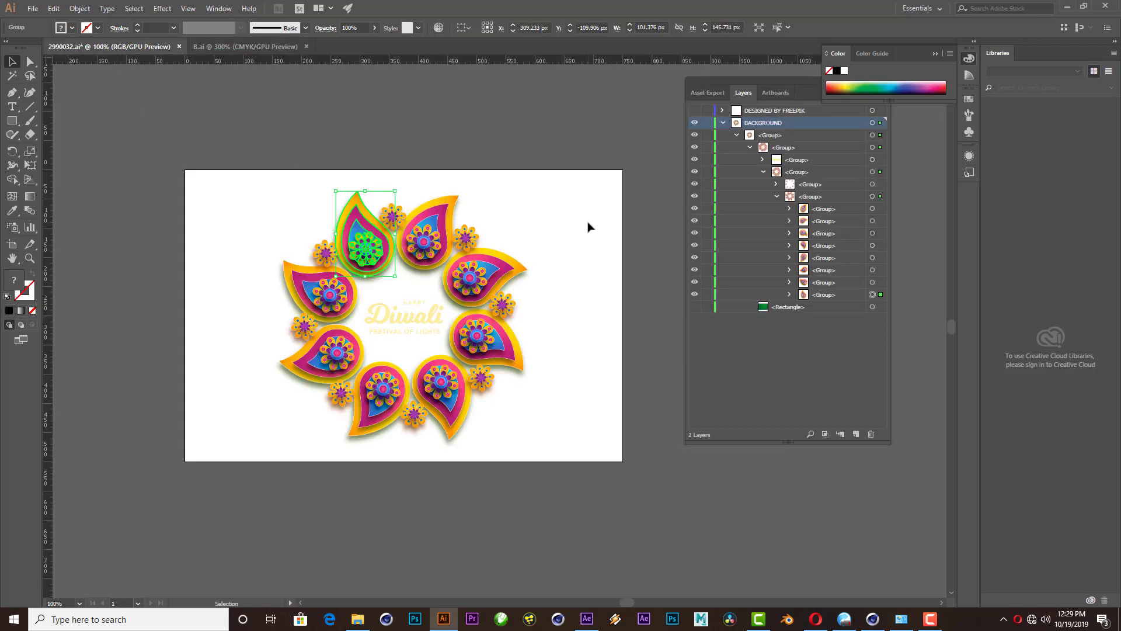
key(ctrl+plus)
key(ctrl+plus)
key(ctrl+plus)
key(ctrl+plus)
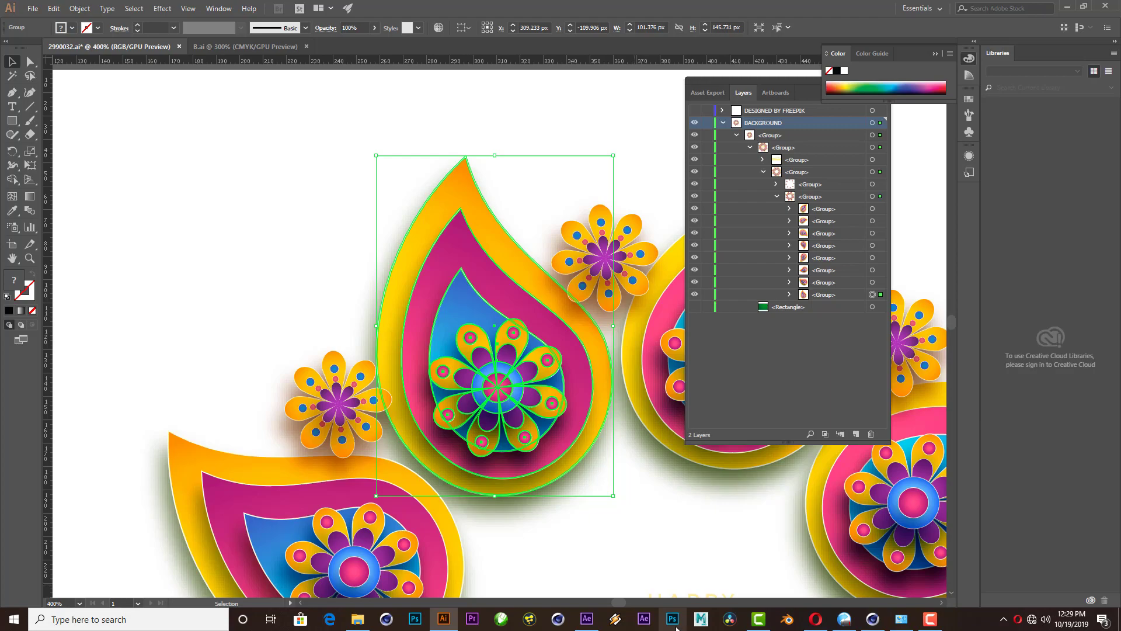
click(863, 623)
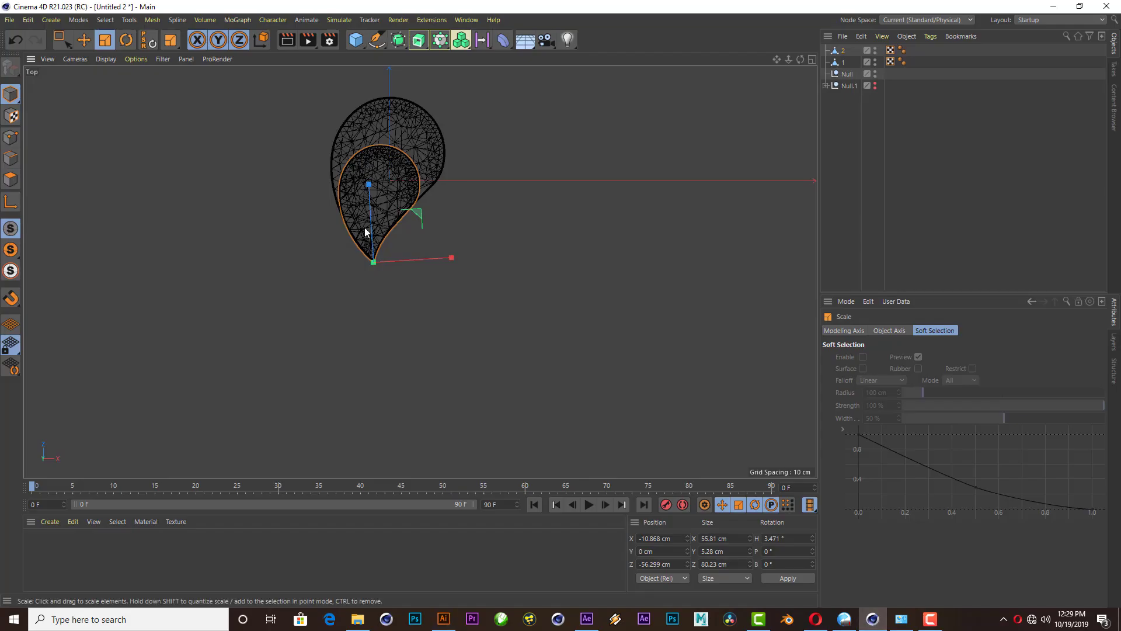
- Move drop 2 up inside the outer drop and set its heading to 0.471°
click(82, 40)
drag(417, 231, 408, 193)
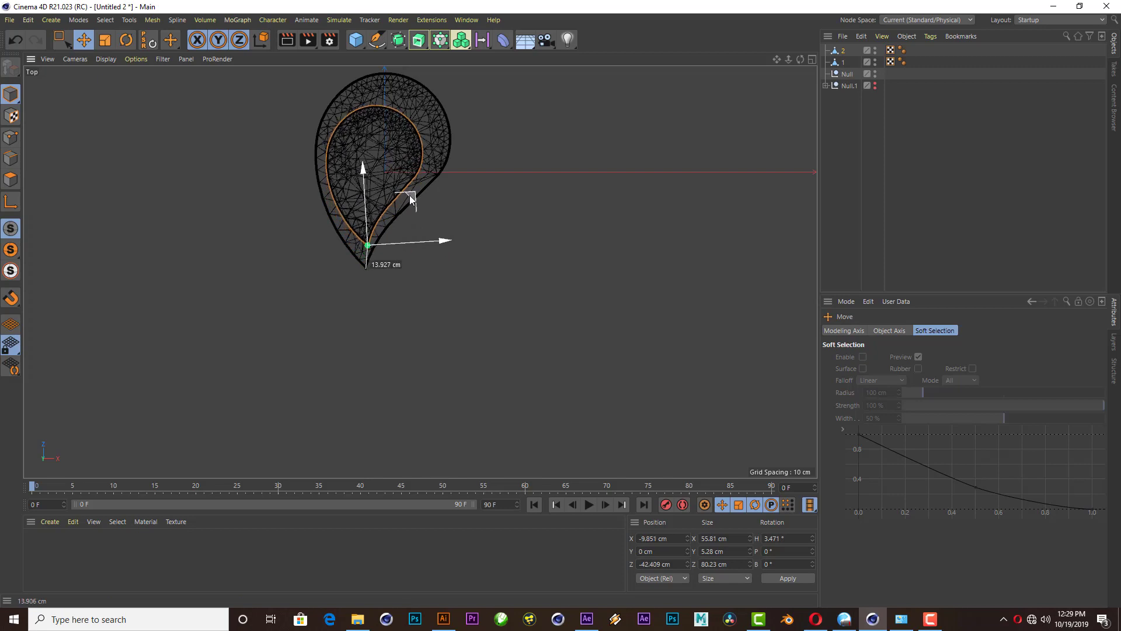
scroll(408, 187, up, 1)
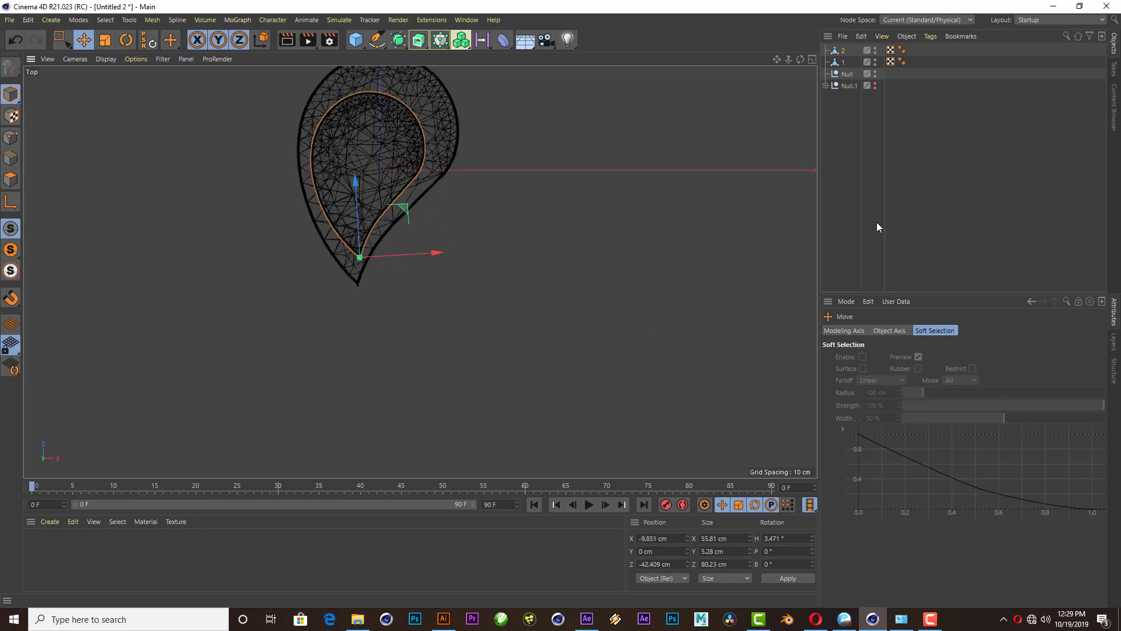
click(844, 52)
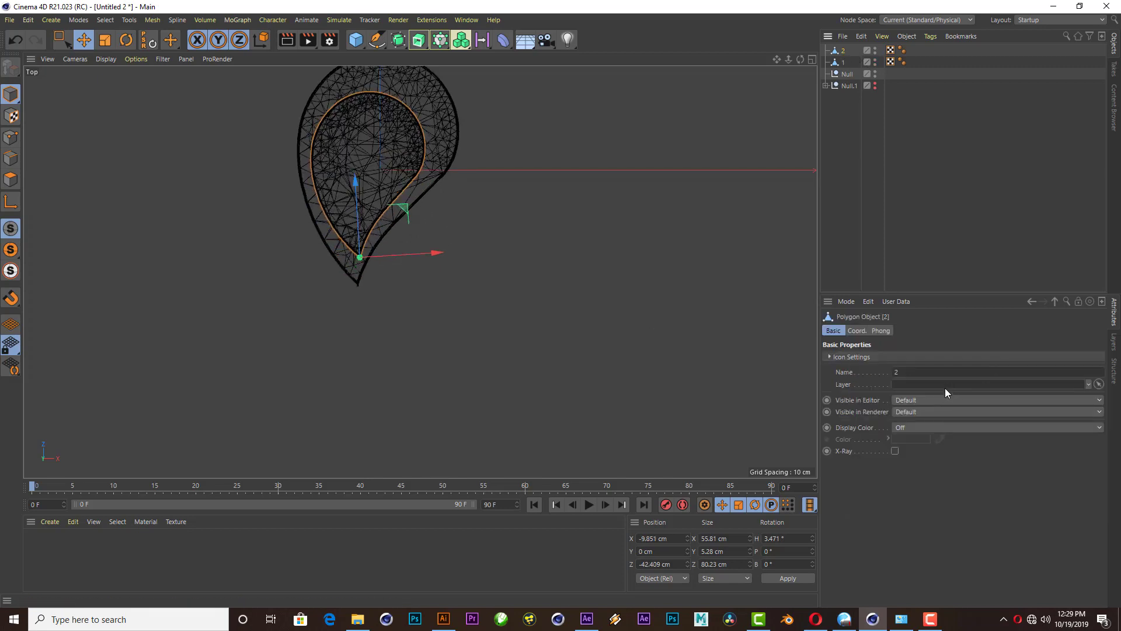
click(861, 332)
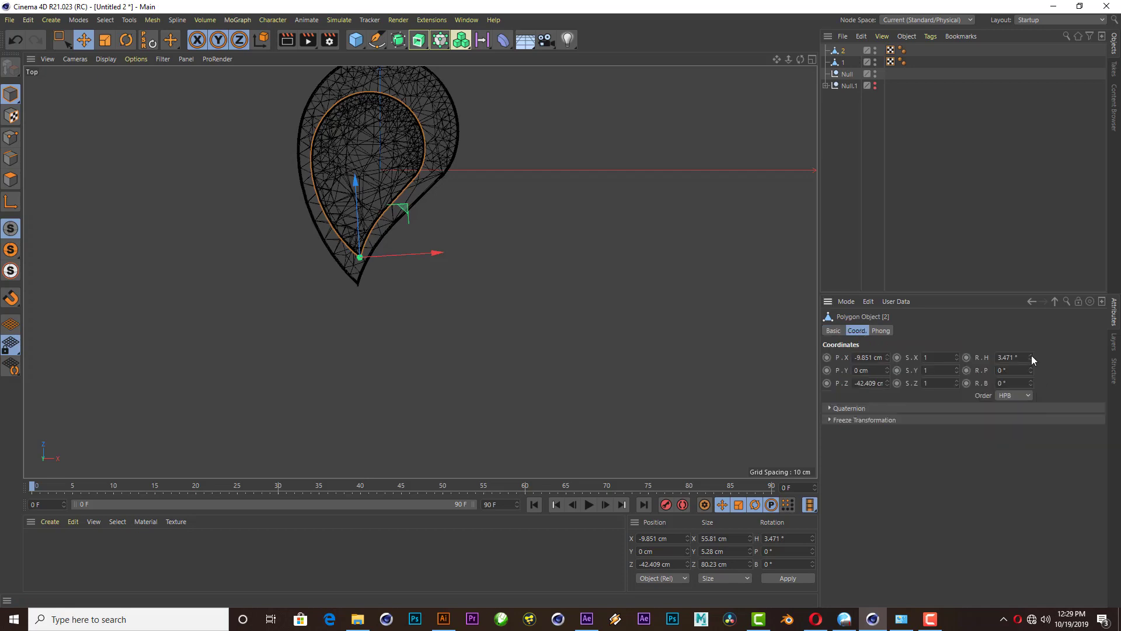
drag(1032, 359, 1032, 374)
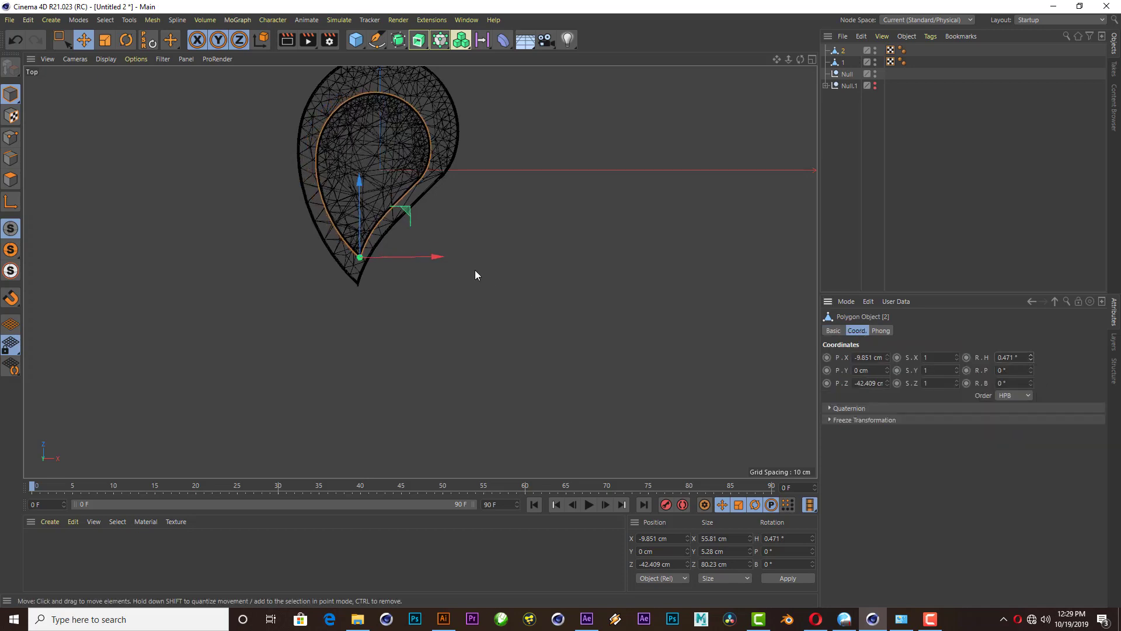
drag(413, 215, 407, 209)
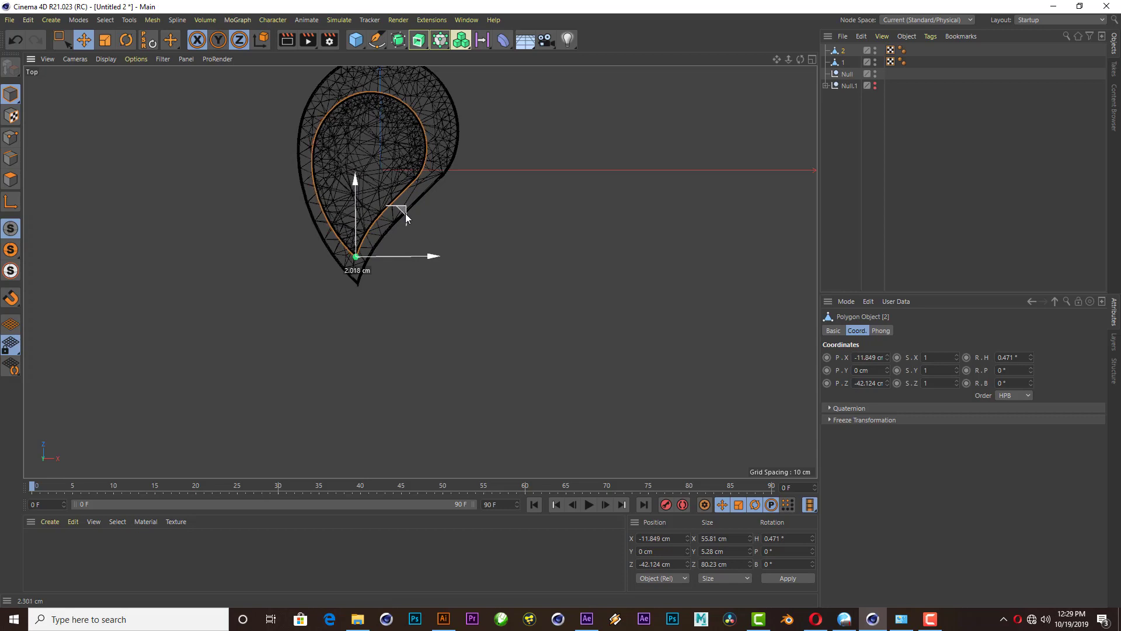
drag(405, 209, 407, 202)
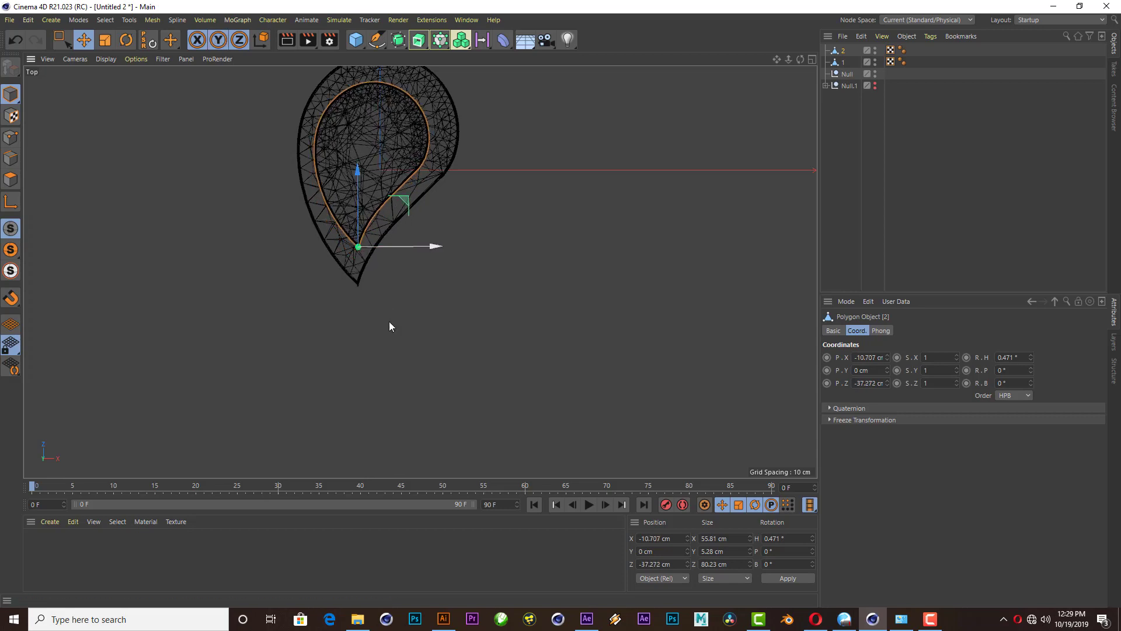
scroll(389, 321, down, 3)
scroll(418, 182, up, 3)
- Enlarge drop 2 to about 60.5 × 87 cm, shift it down-left, and rotate it to −2.558° heading
click(105, 40)
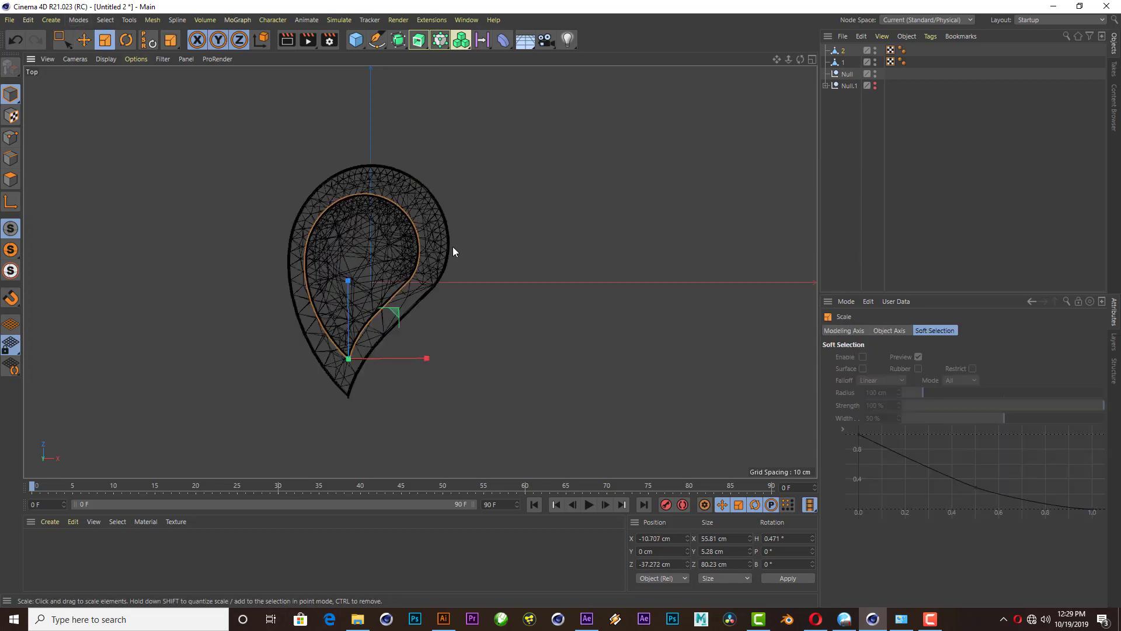
drag(453, 249, 483, 230)
click(84, 40)
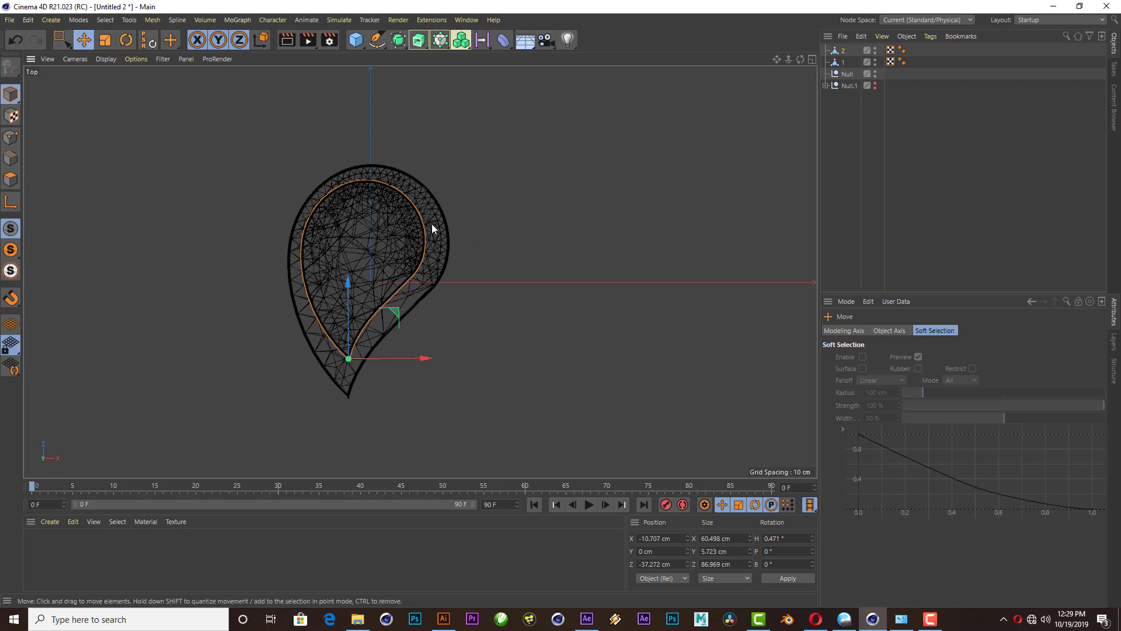
drag(396, 311, 393, 318)
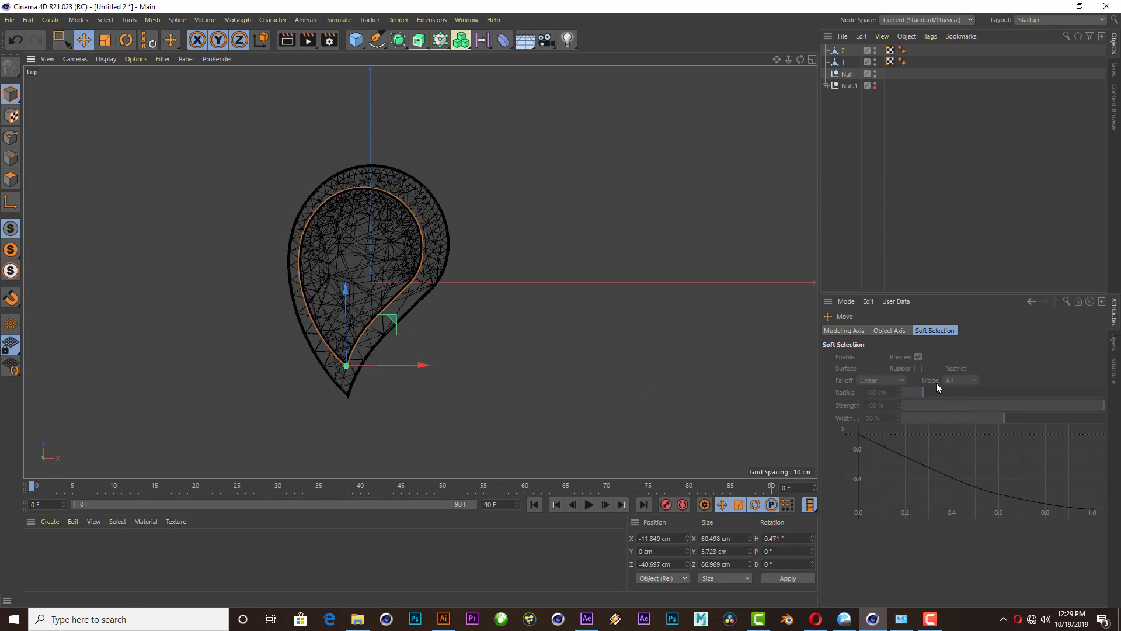
key(r)
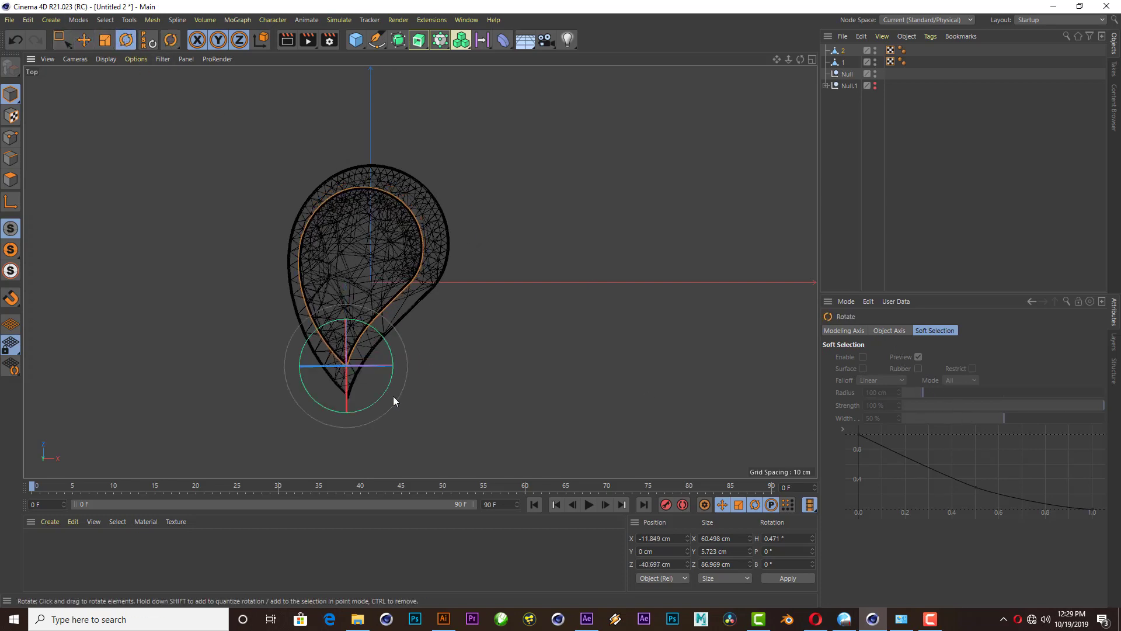
drag(383, 394, 382, 401)
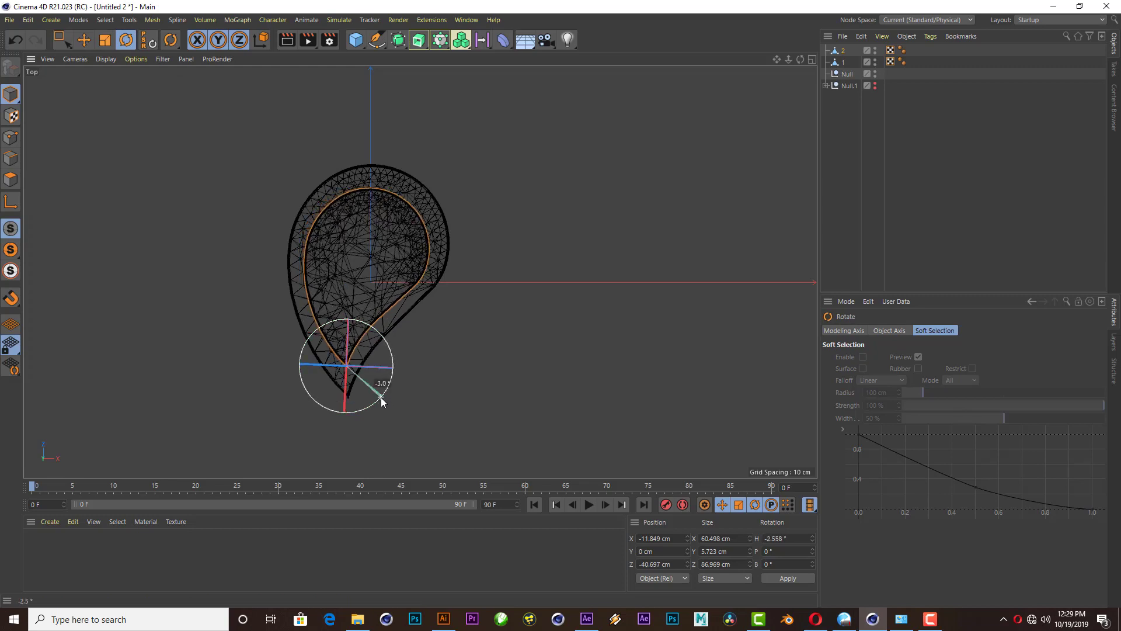
scroll(393, 283, down, 3)
- Raise drop 2 to 1.265 cm on Y in the Right view, then bring up the 1280×720 render settings
click(812, 59)
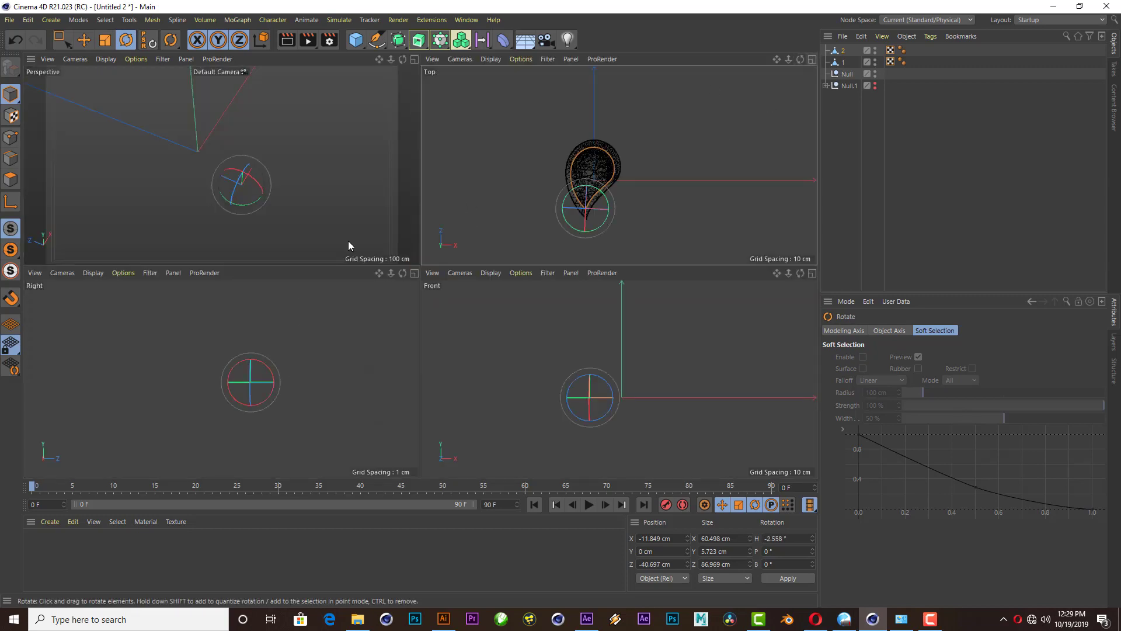
scroll(240, 170, up, 5)
scroll(208, 173, up, 3)
key(e)
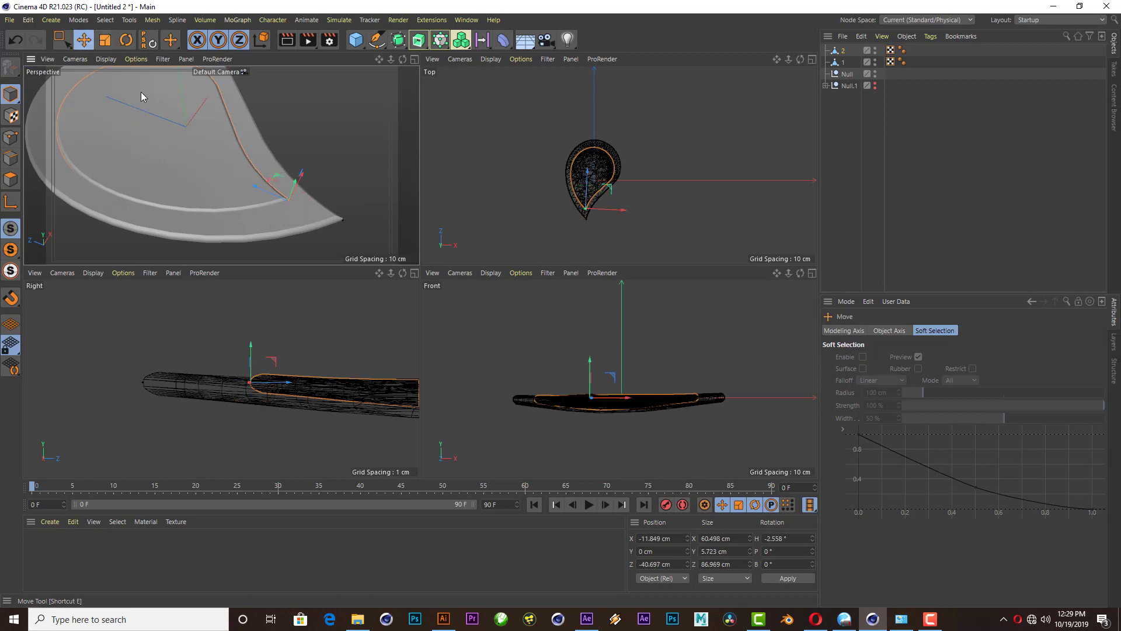
drag(255, 356, 253, 339)
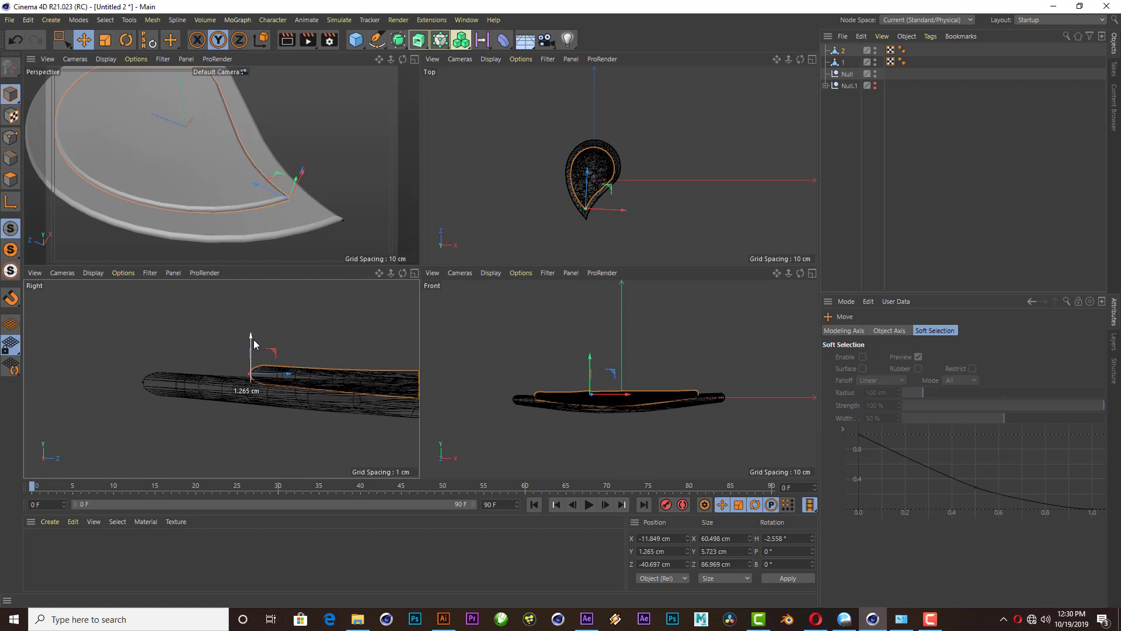
scroll(288, 199, down, 5)
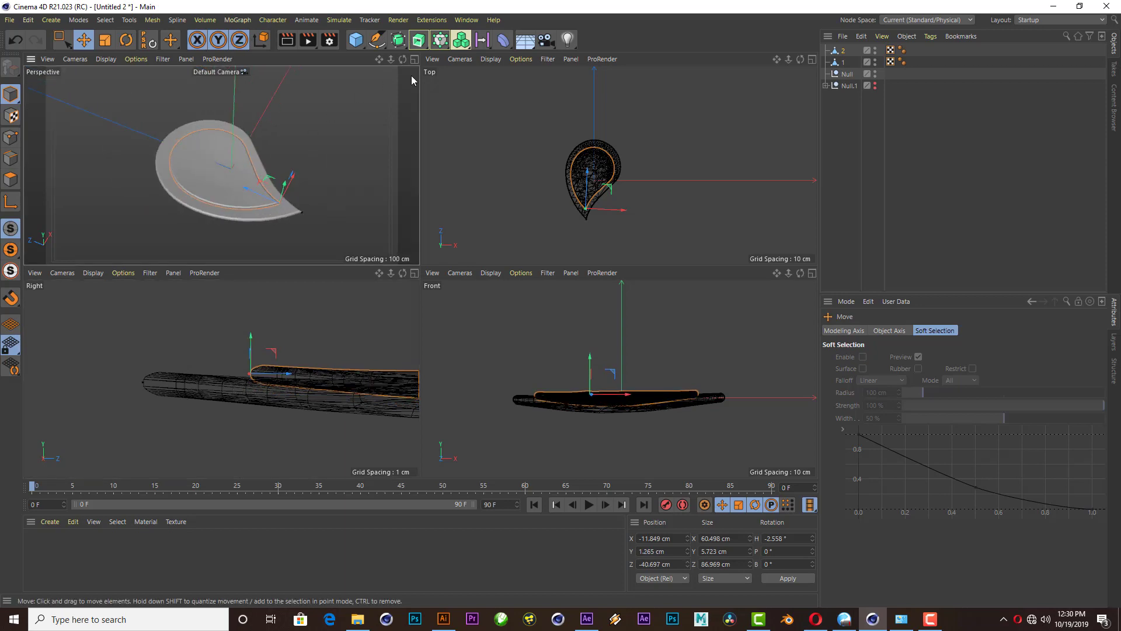
click(414, 59)
click(327, 46)
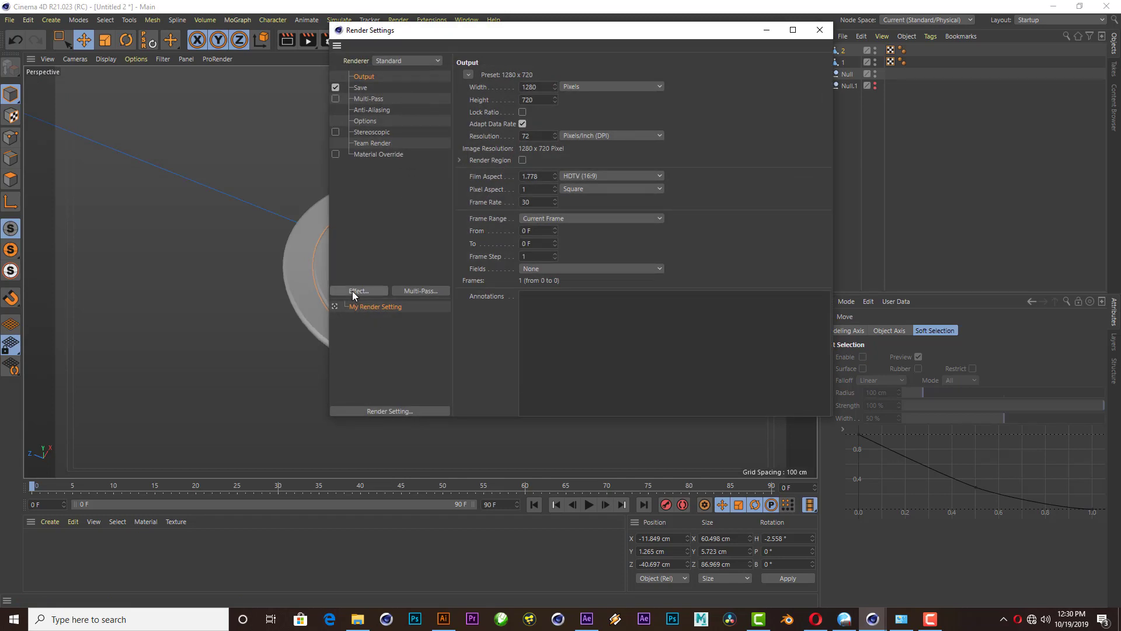
- Add the Ambient Occlusion render effect and preview a render of the view
click(352, 291)
click(421, 280)
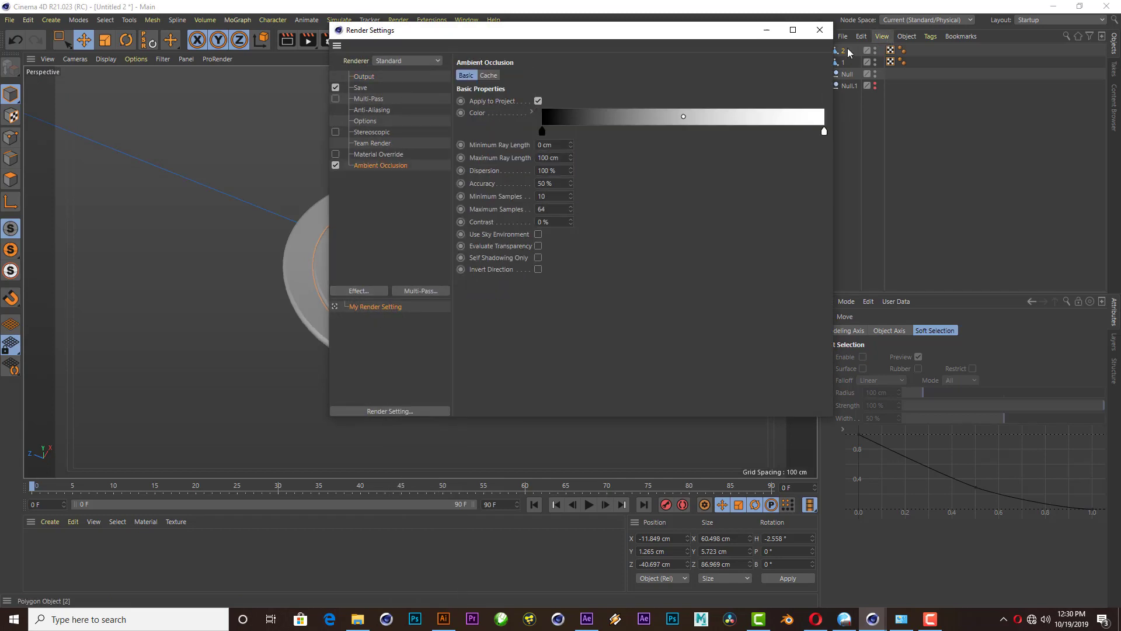
click(820, 31)
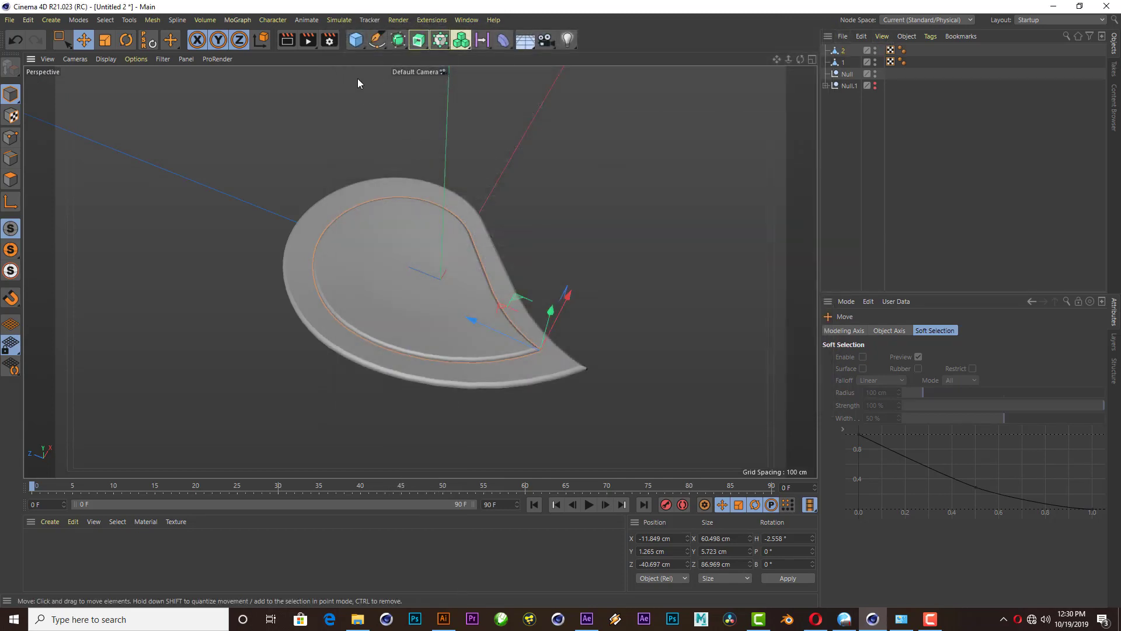
click(288, 40)
click(368, 240)
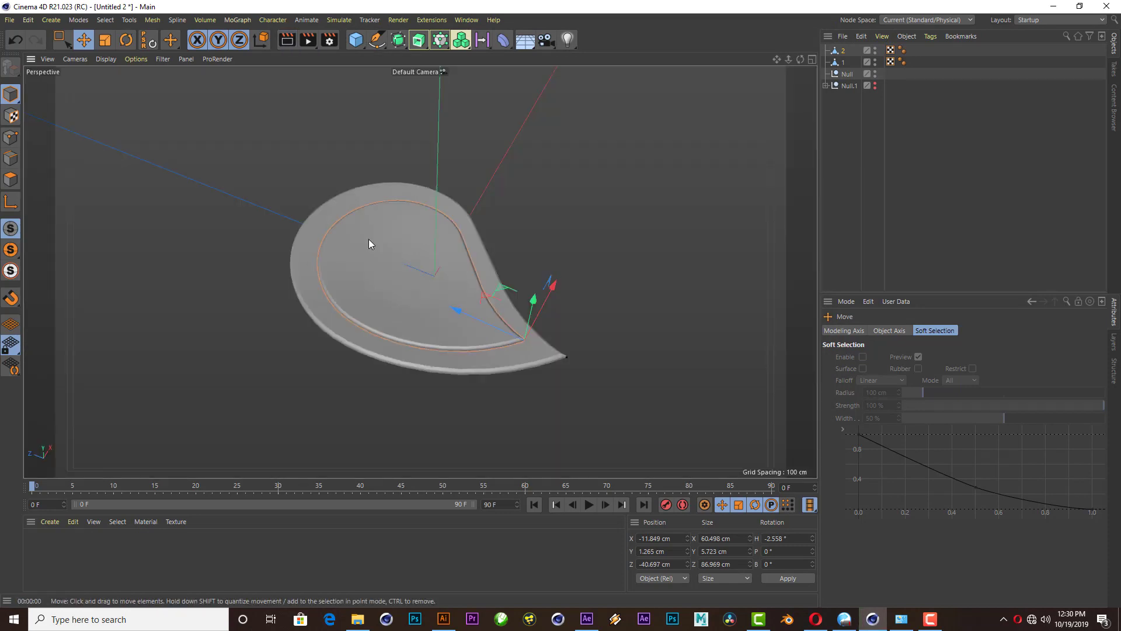
- Rename the copied layer 2.1 to 3, glancing at the Illustrator reference
mouse_move(409, 263)
alt+mouse_down()
mouse_move(419, 272)
mouse_move(845, 54)
alt+mouse_up()
text(3)
key(Return)
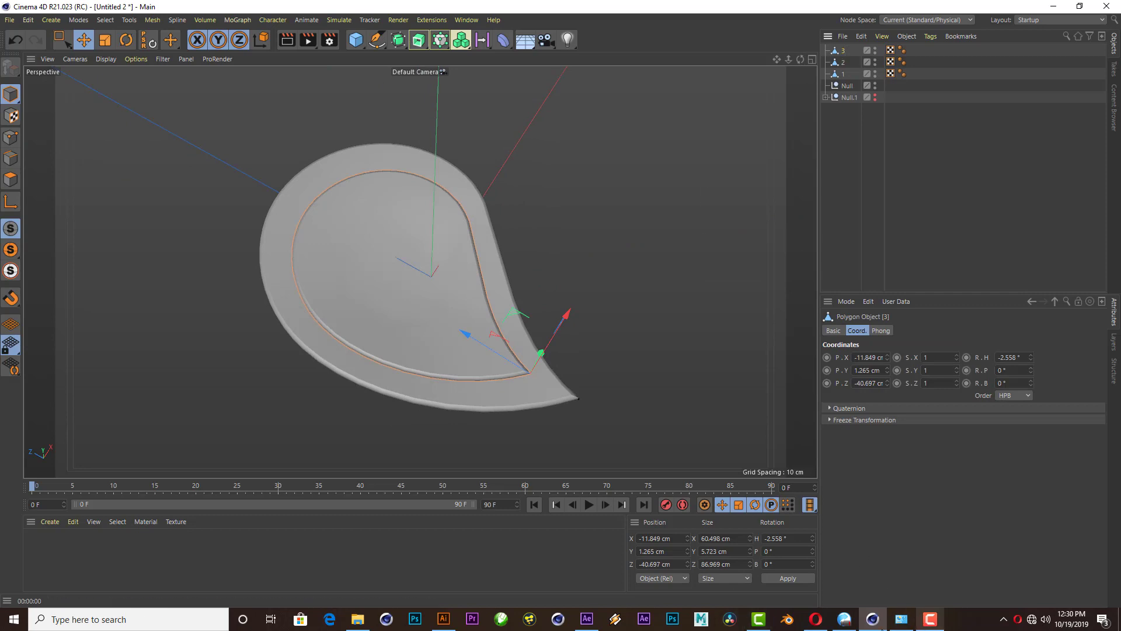
click(442, 622)
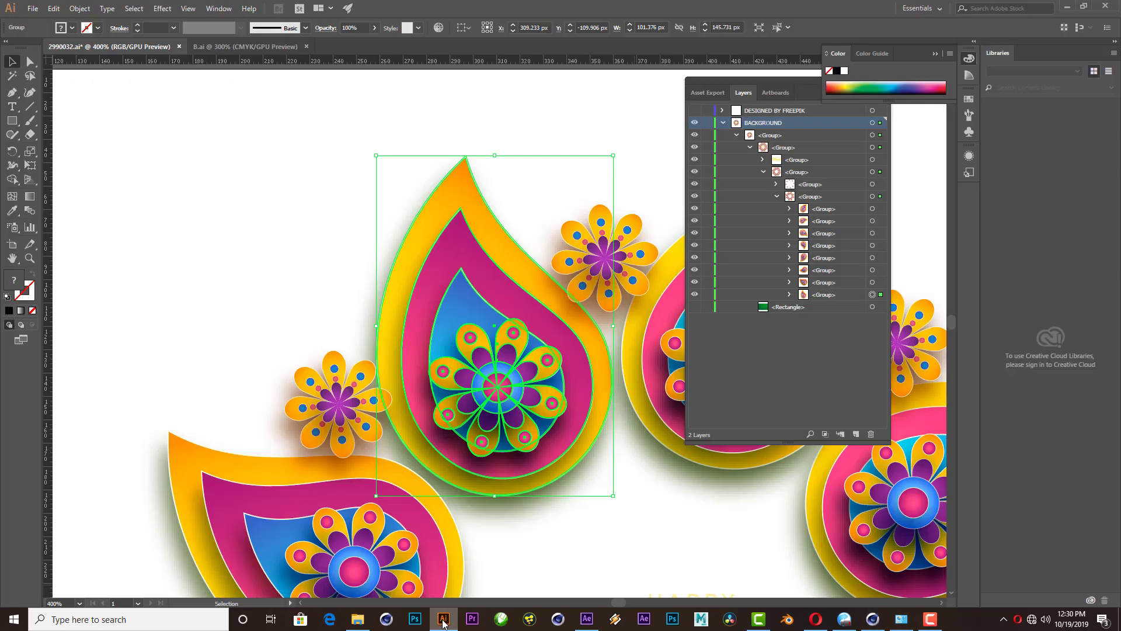
click(443, 622)
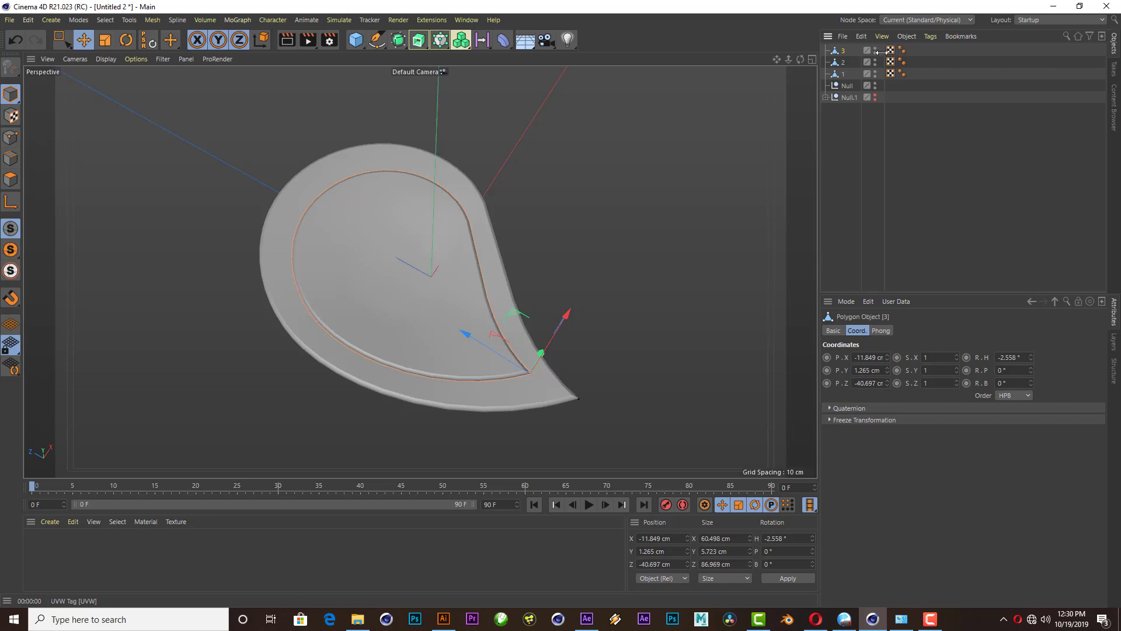
- Shrink drop 3 to about 80% and move it up into the middle layer
drag(801, 58, 800, 58)
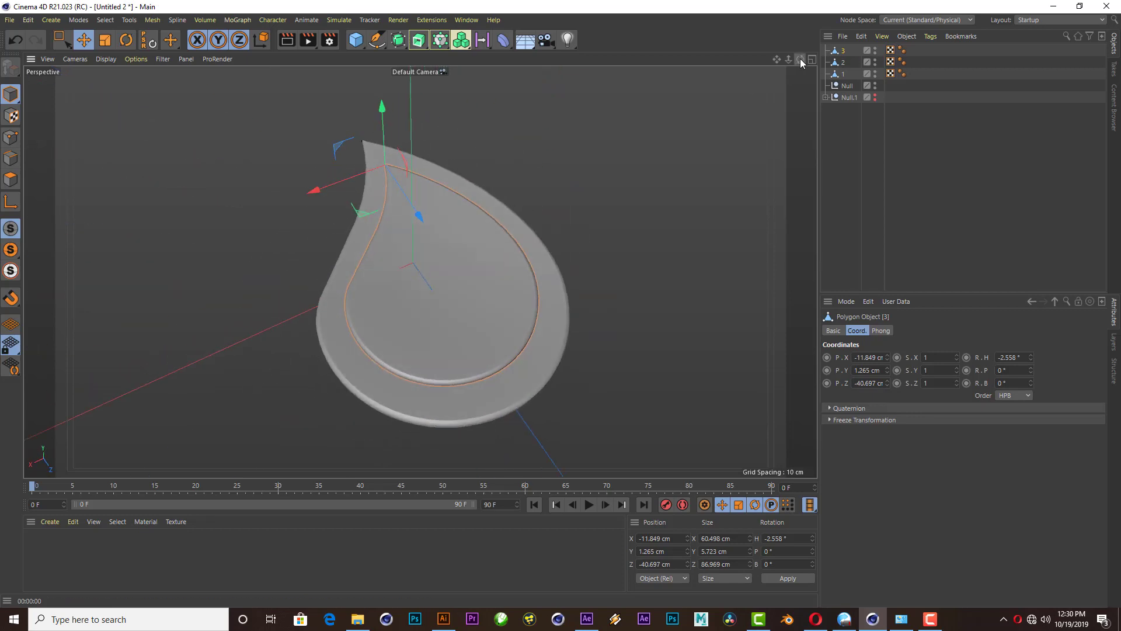
middle_click(793, 78)
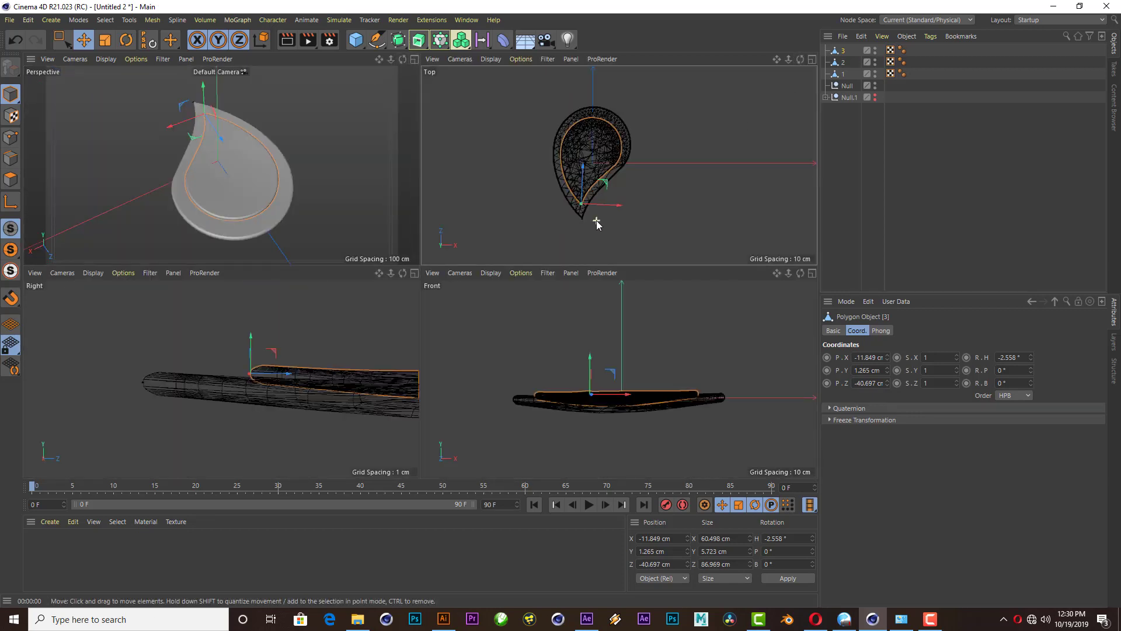
click(105, 39)
mouse_move(695, 144)
mouse_down()
mouse_move(690, 164)
mouse_move(632, 196)
mouse_up()
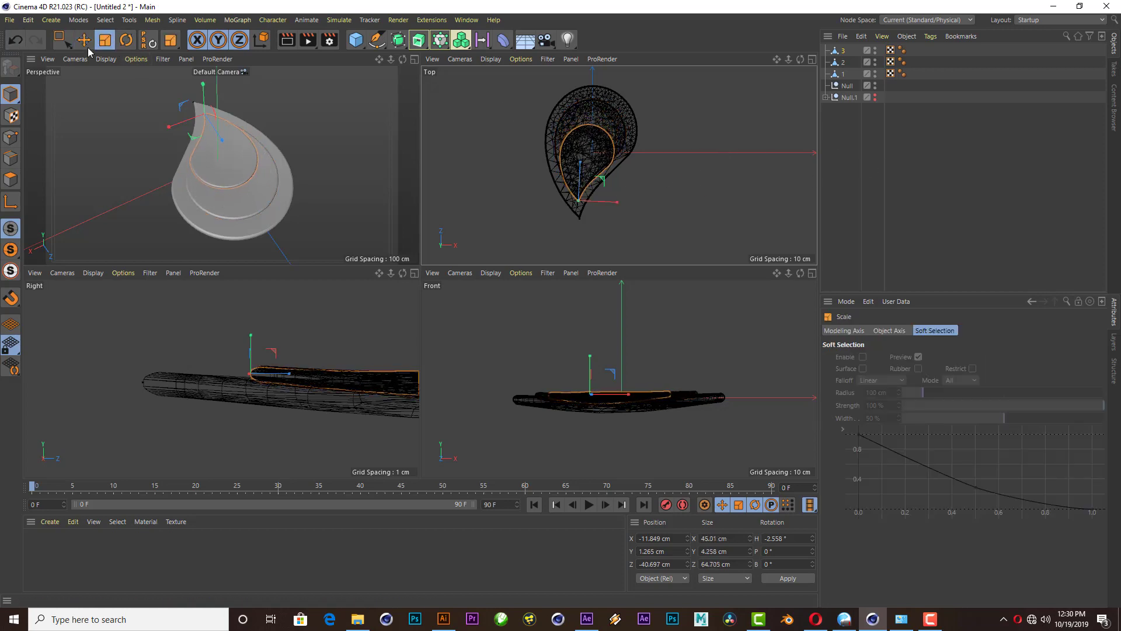
scroll(672, 172, up, 3)
scroll(633, 211, down, 4)
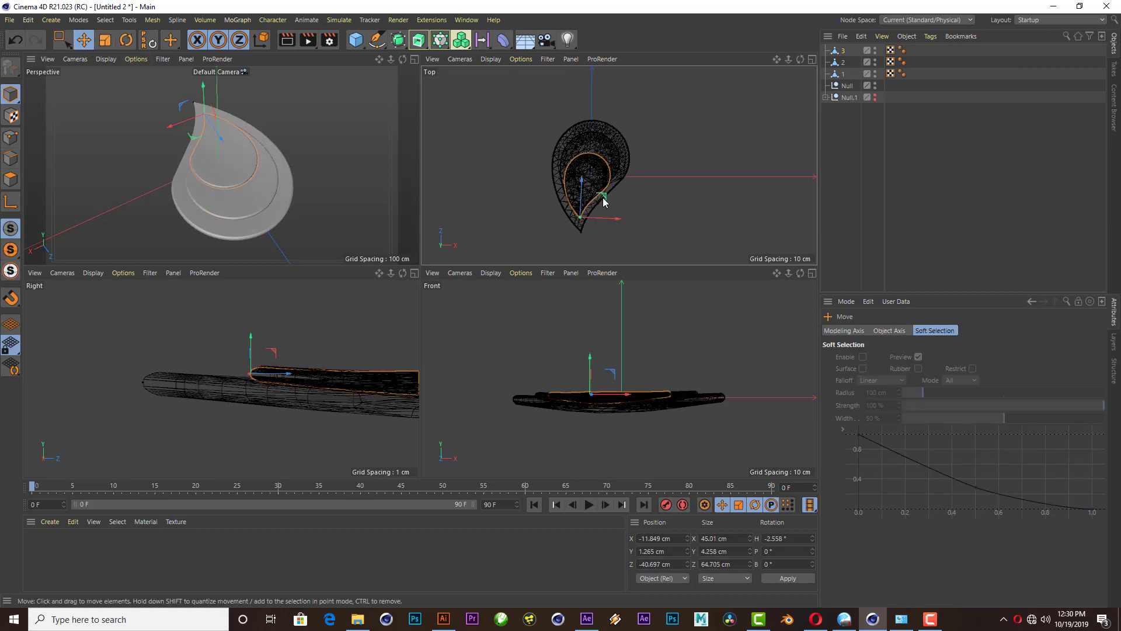
drag(605, 202, 607, 188)
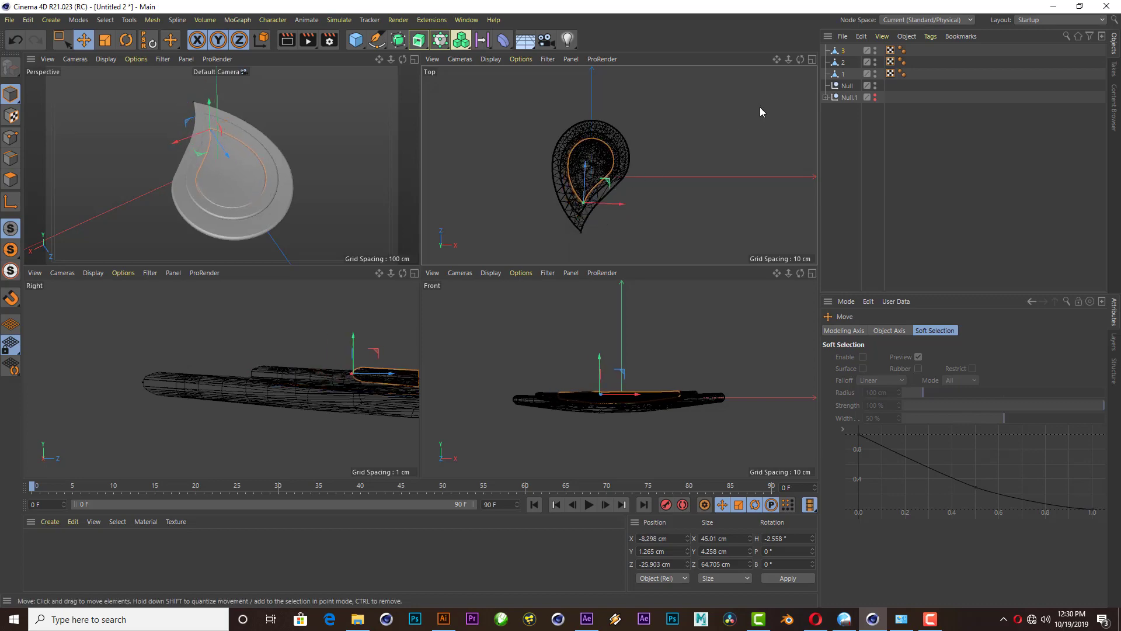
scroll(759, 116, up, 4)
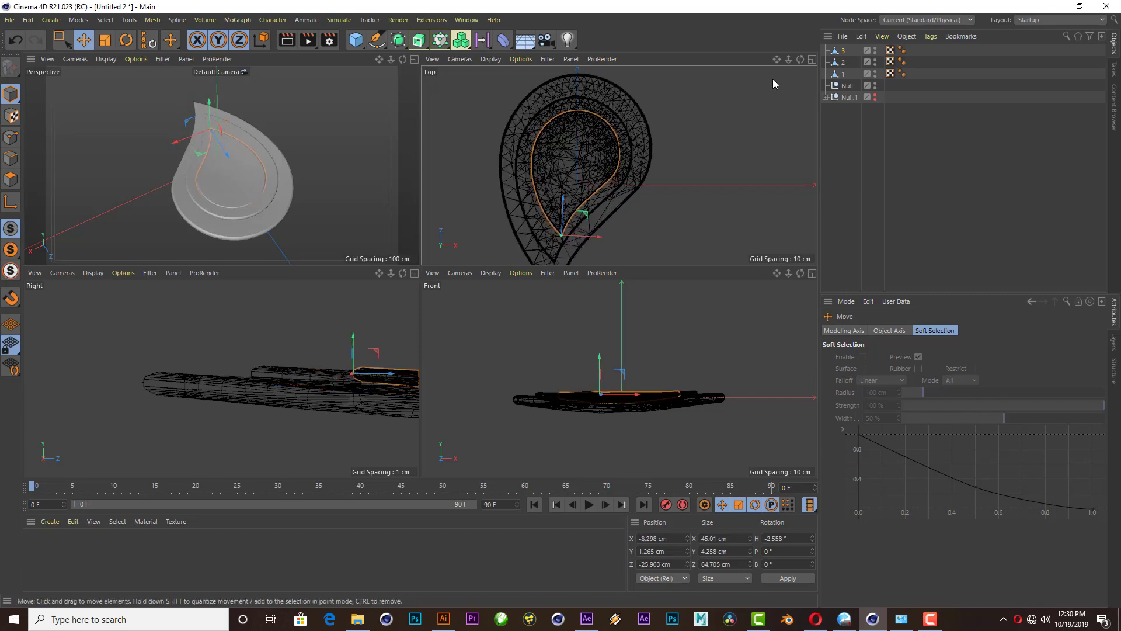
- In Top view, shrink drop 3 to about 92%, rotate it to −7.625° heading, and shift it left
click(810, 60)
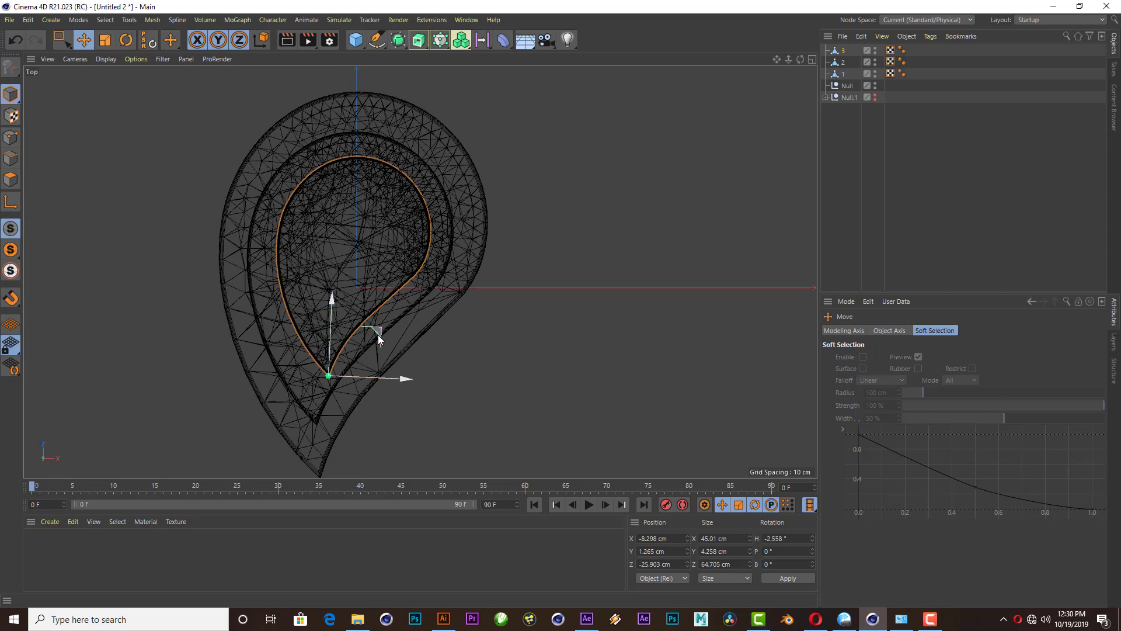
drag(377, 335, 372, 331)
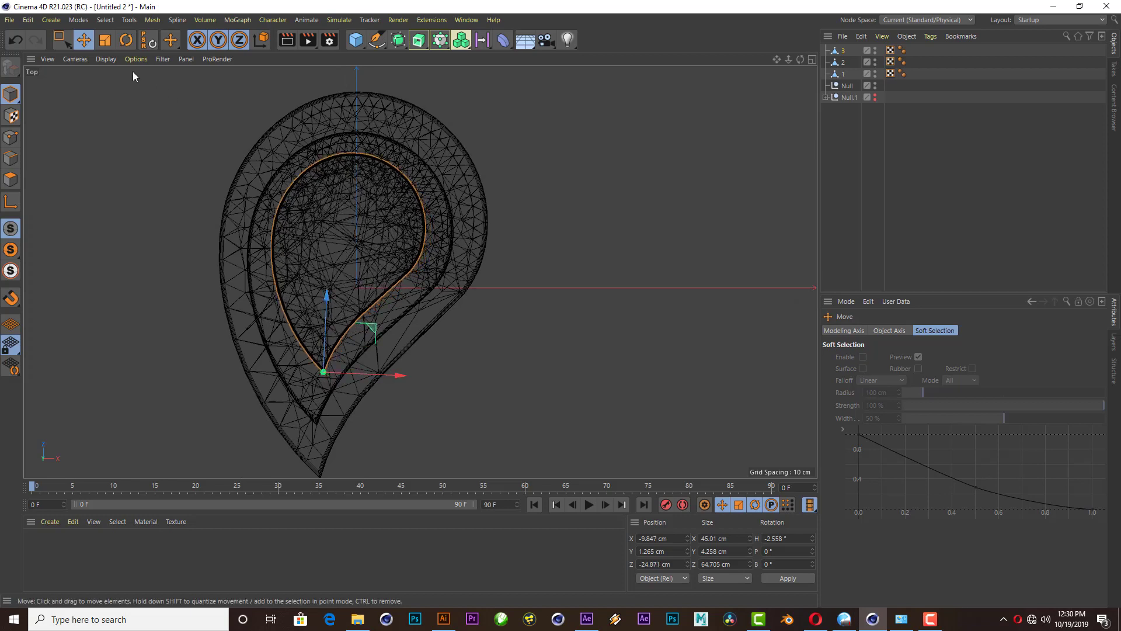
click(105, 40)
drag(563, 212, 536, 227)
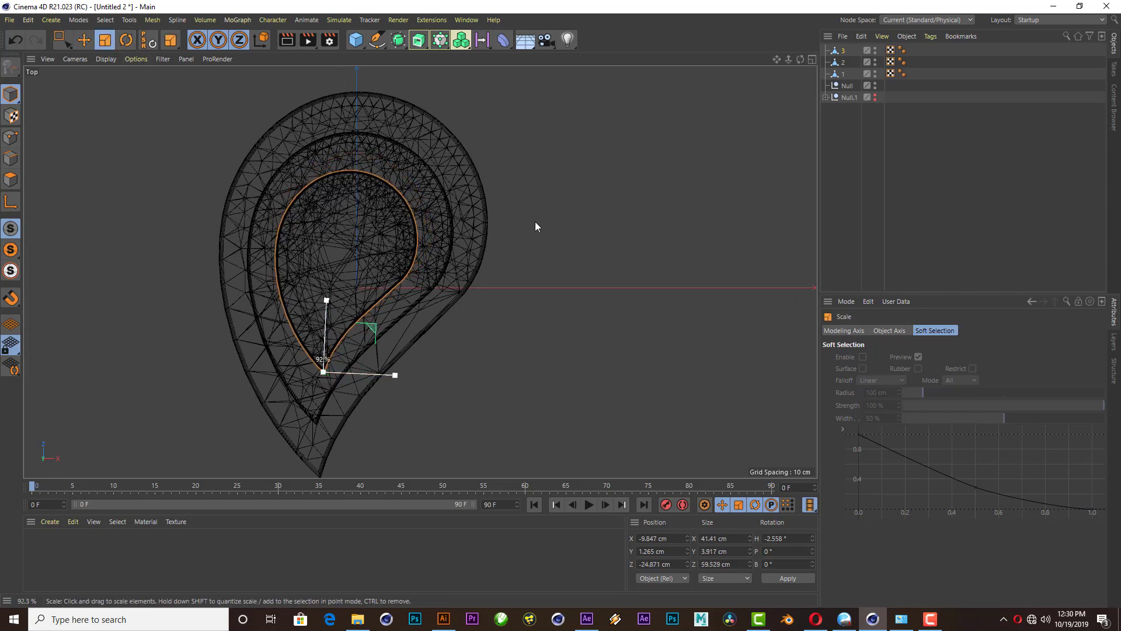
click(125, 39)
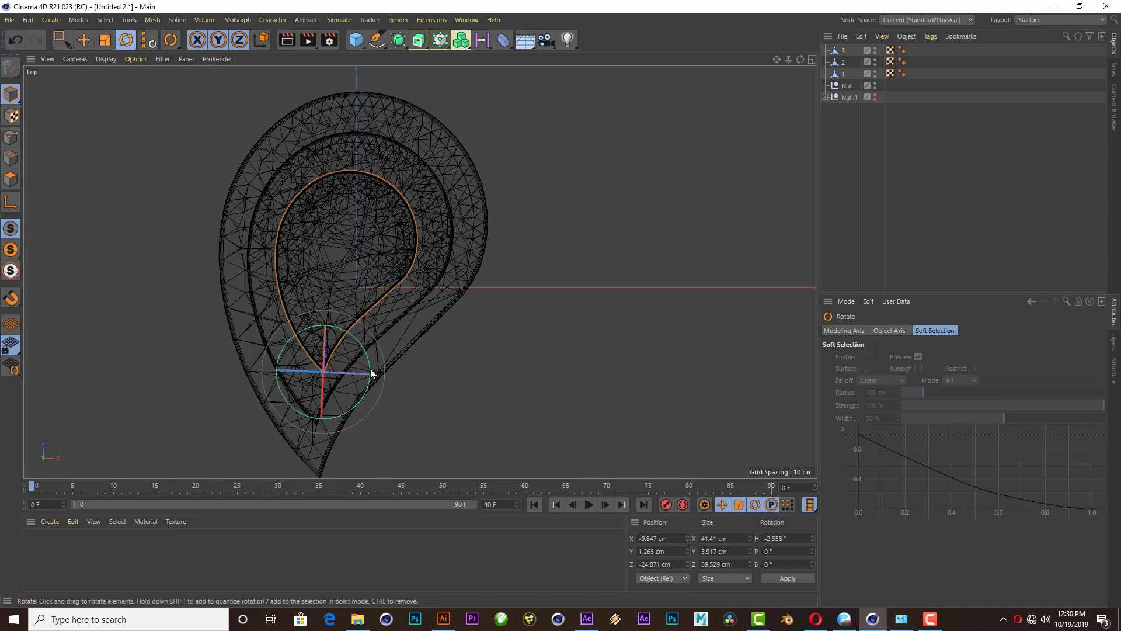
drag(360, 409, 351, 401)
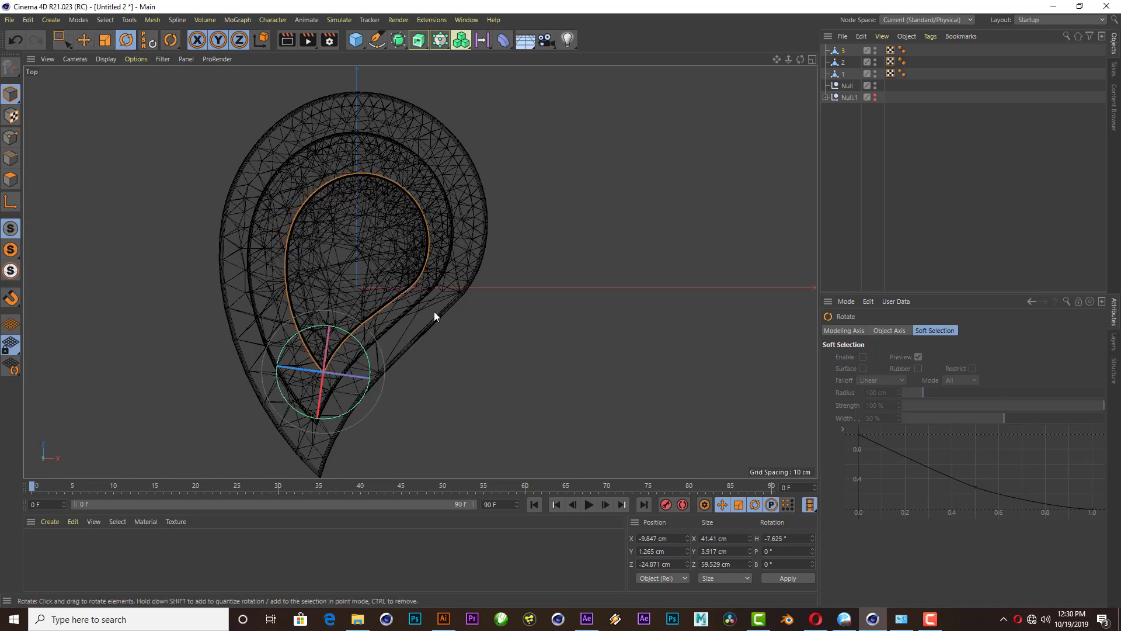
click(83, 40)
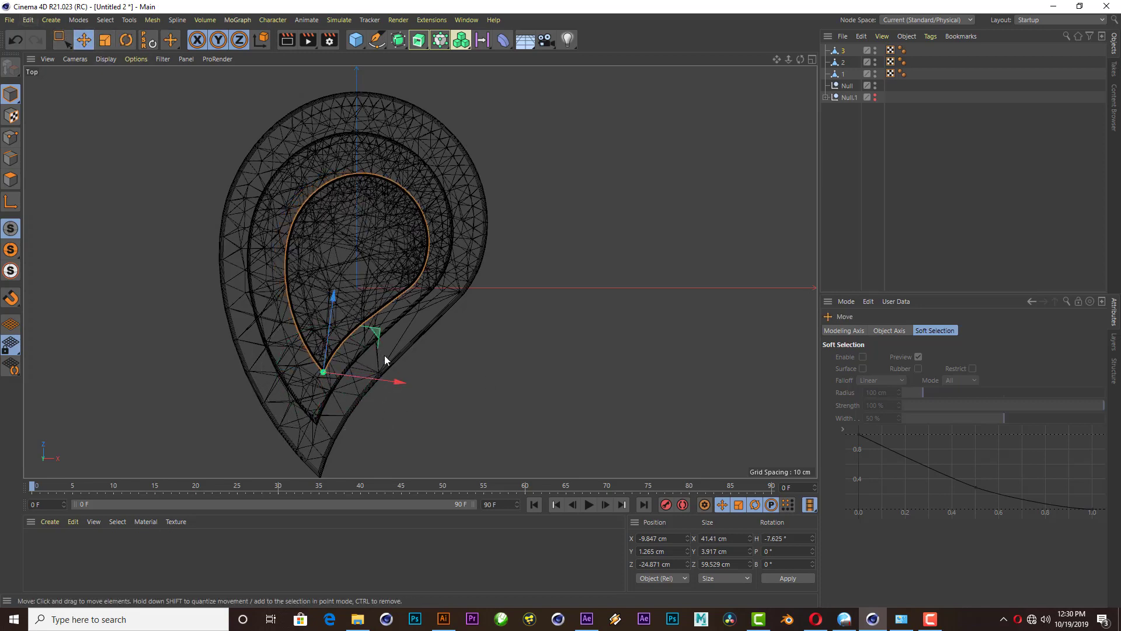
drag(372, 330, 363, 325)
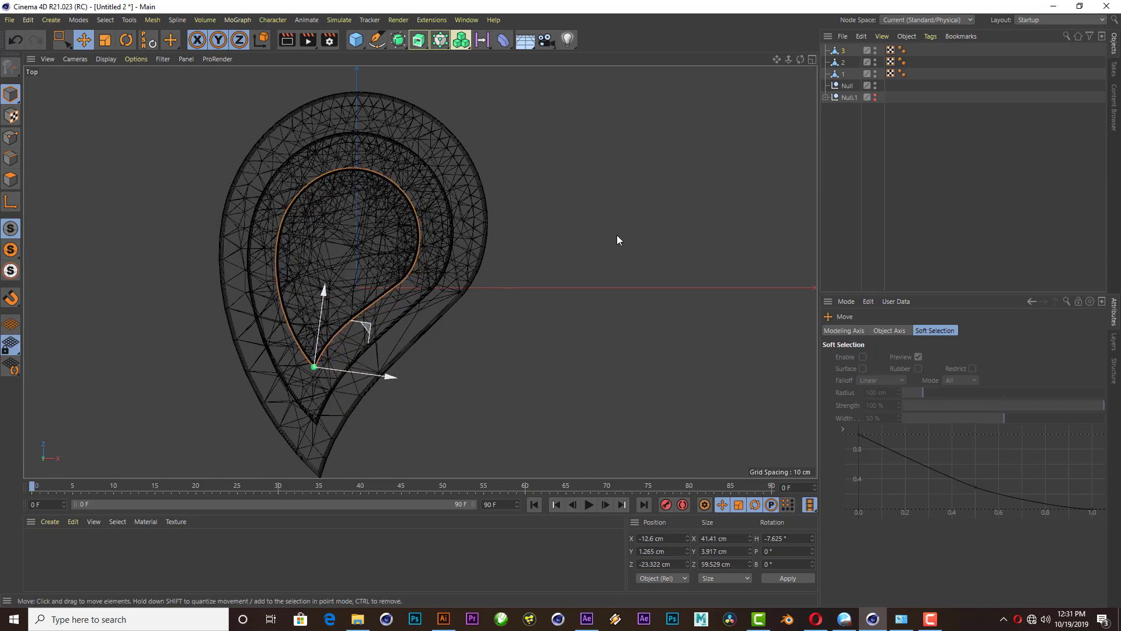
click(815, 60)
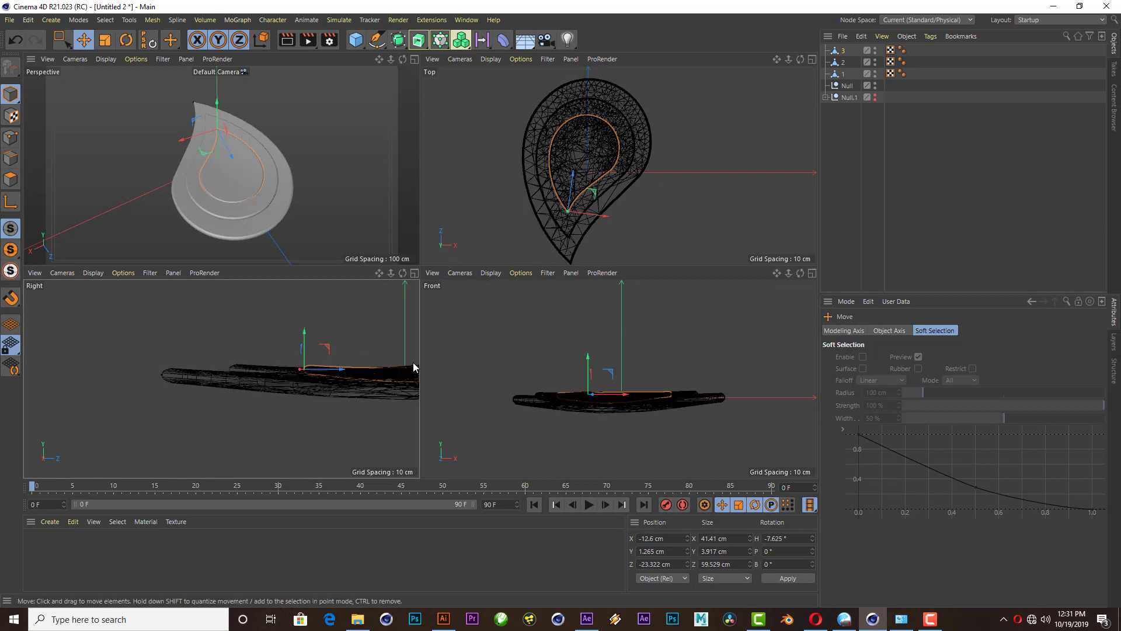
- Raise drop 3, check it with a Perspective preview render, then set its Y to 1.03 cm
scroll(412, 367, up, 3)
drag(240, 338, 242, 333)
click(414, 59)
mouse_move(800, 59)
mouse_down()
mouse_move(821, 78)
mouse_move(701, 64)
mouse_up()
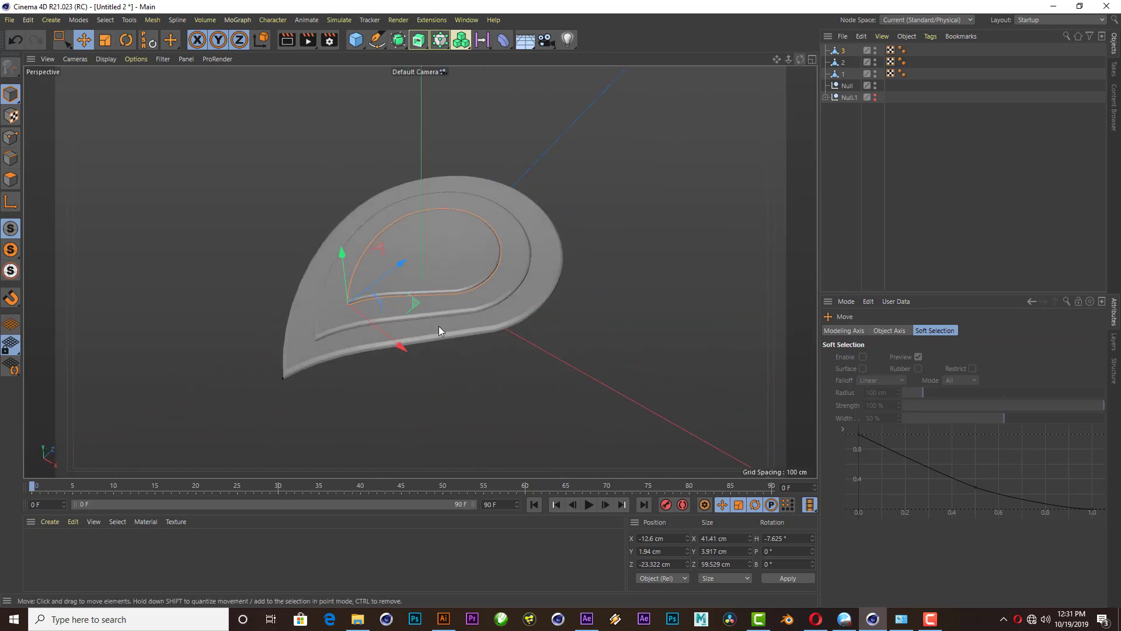
alt+drag(440, 326, 453, 284)
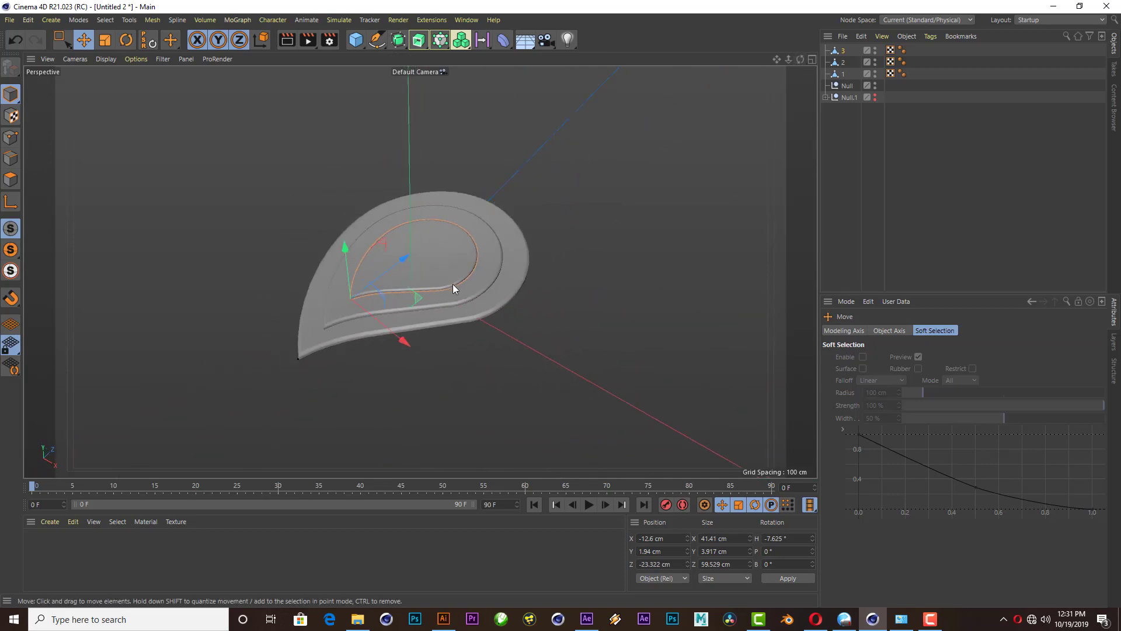
click(287, 40)
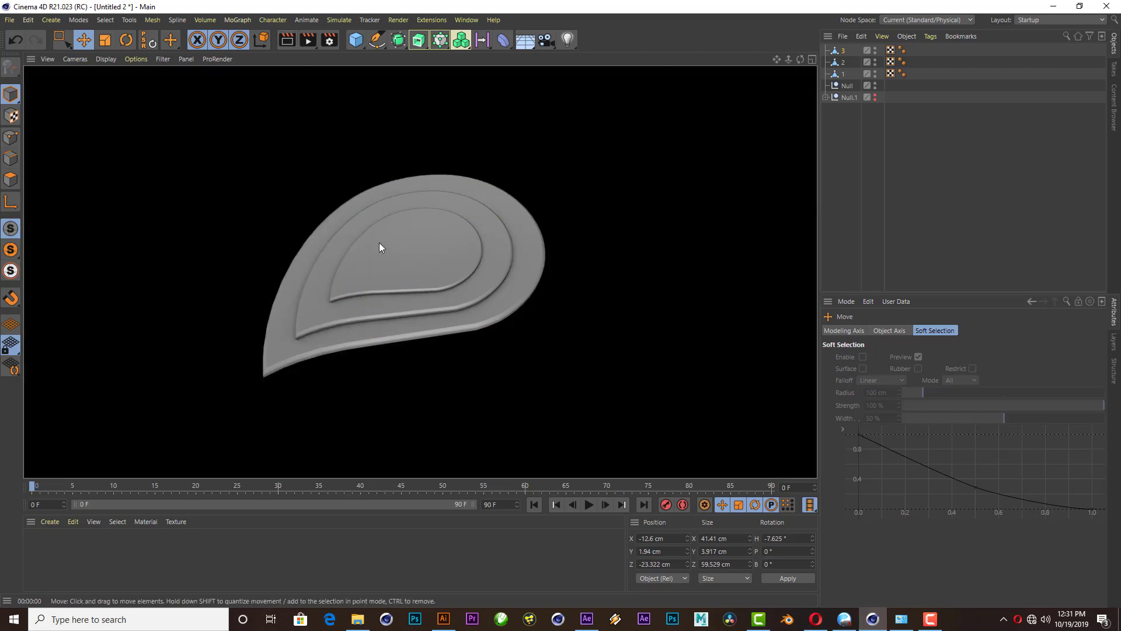
scroll(399, 278, up, 3)
click(414, 275)
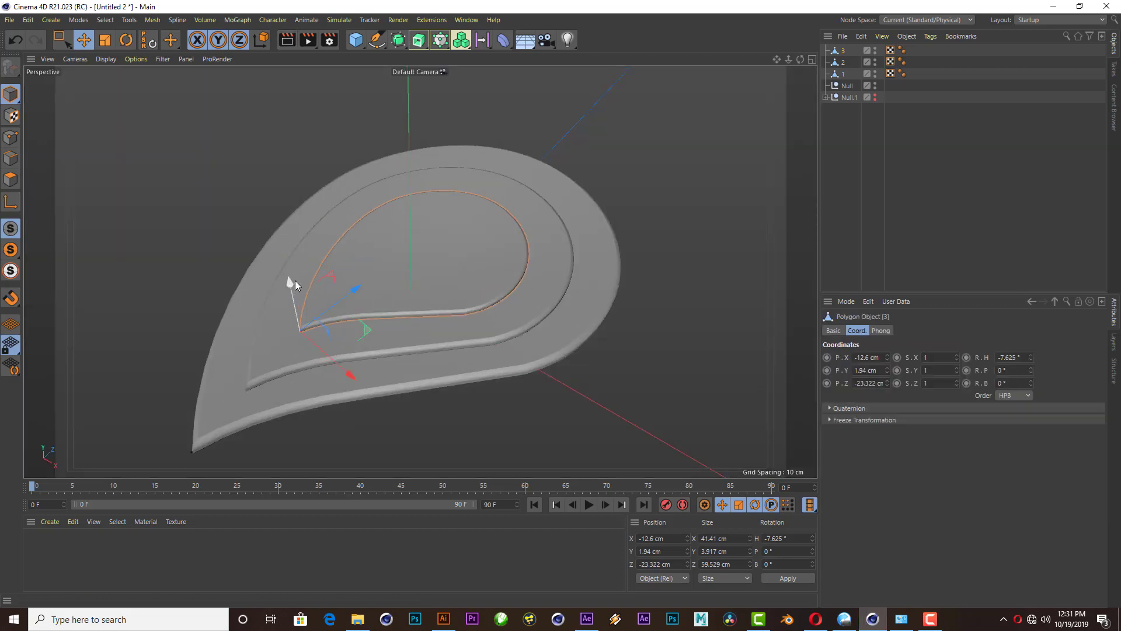
drag(296, 281, 294, 283)
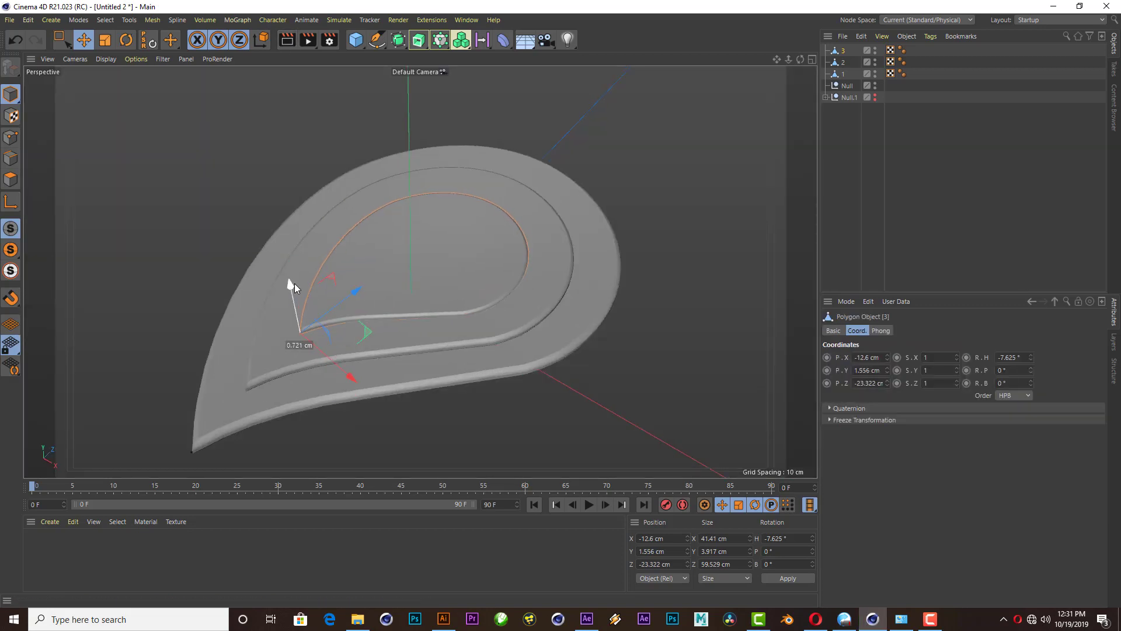
- Preview a render, then raise drop 3 slightly to 1.252 cm on Y
click(287, 40)
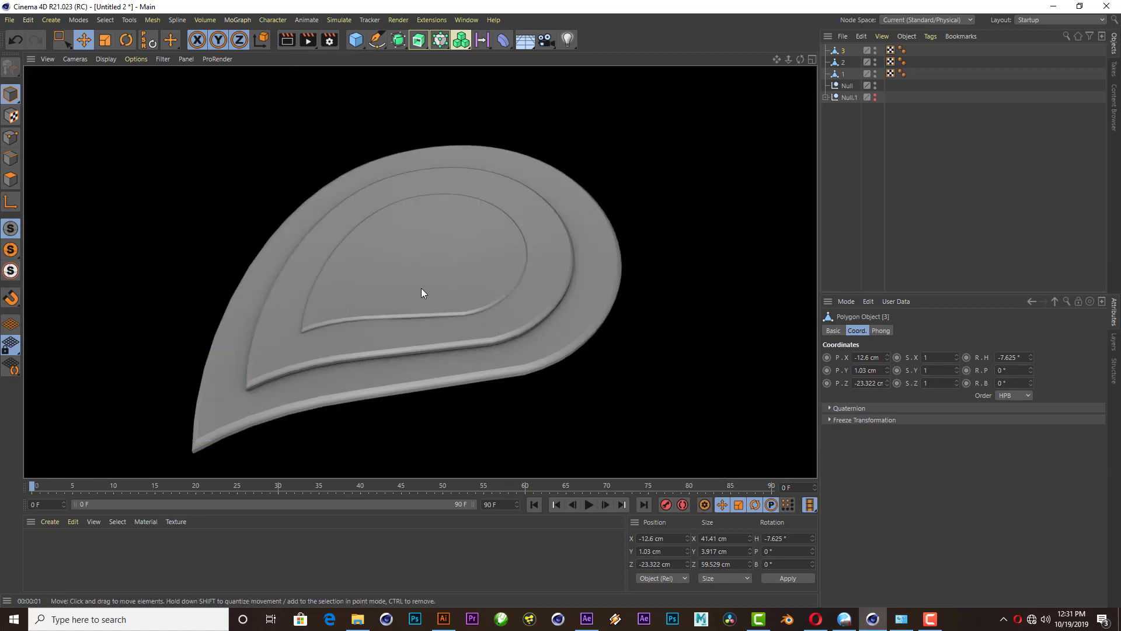
click(403, 324)
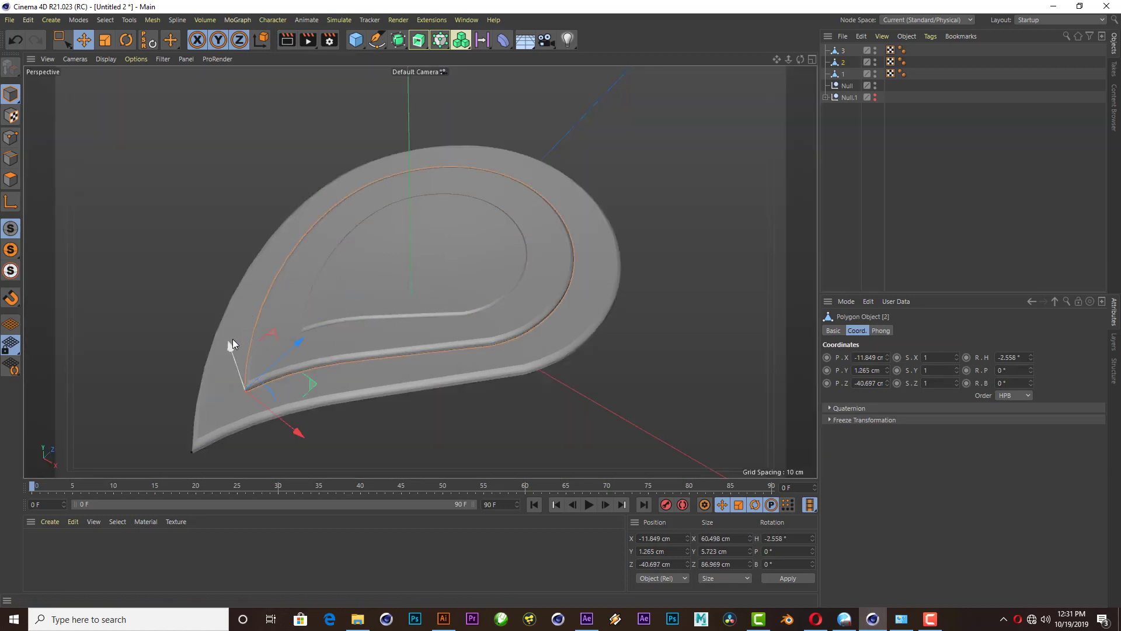
click(232, 346)
click(320, 307)
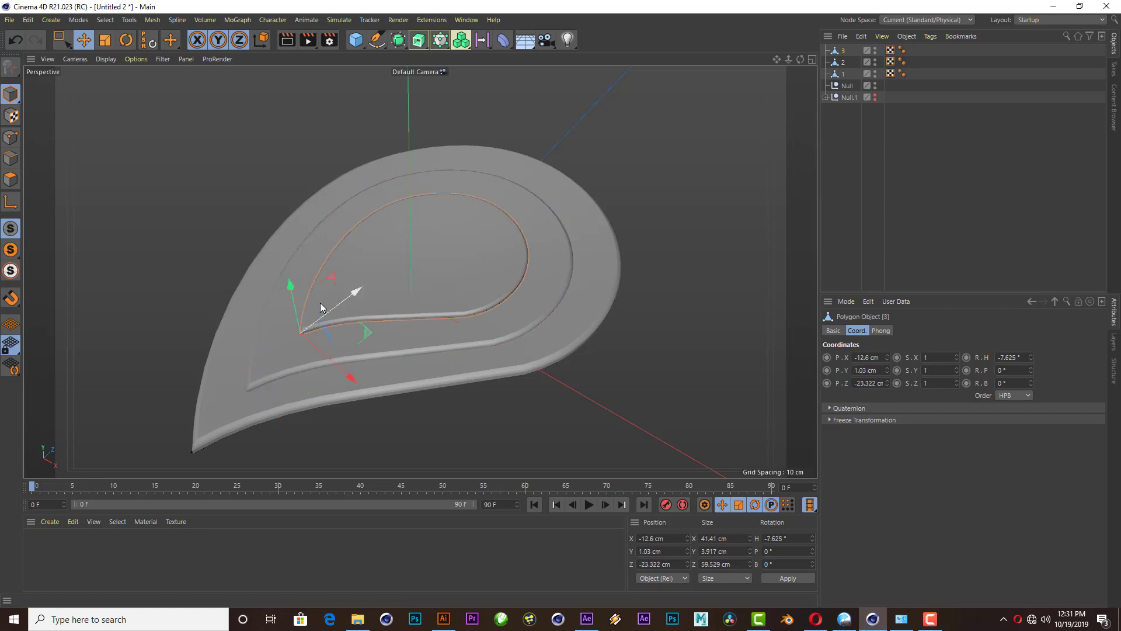
drag(292, 287, 291, 284)
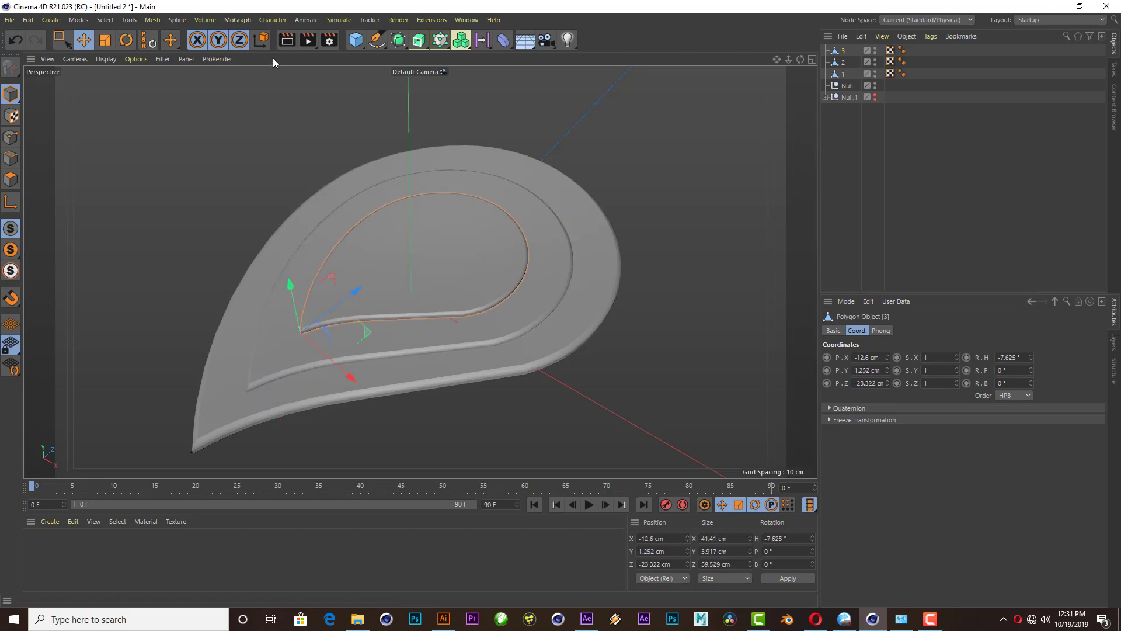
- Lift drops 2 and 3 together by about 0.42 cm and preview the three tiers
click(289, 41)
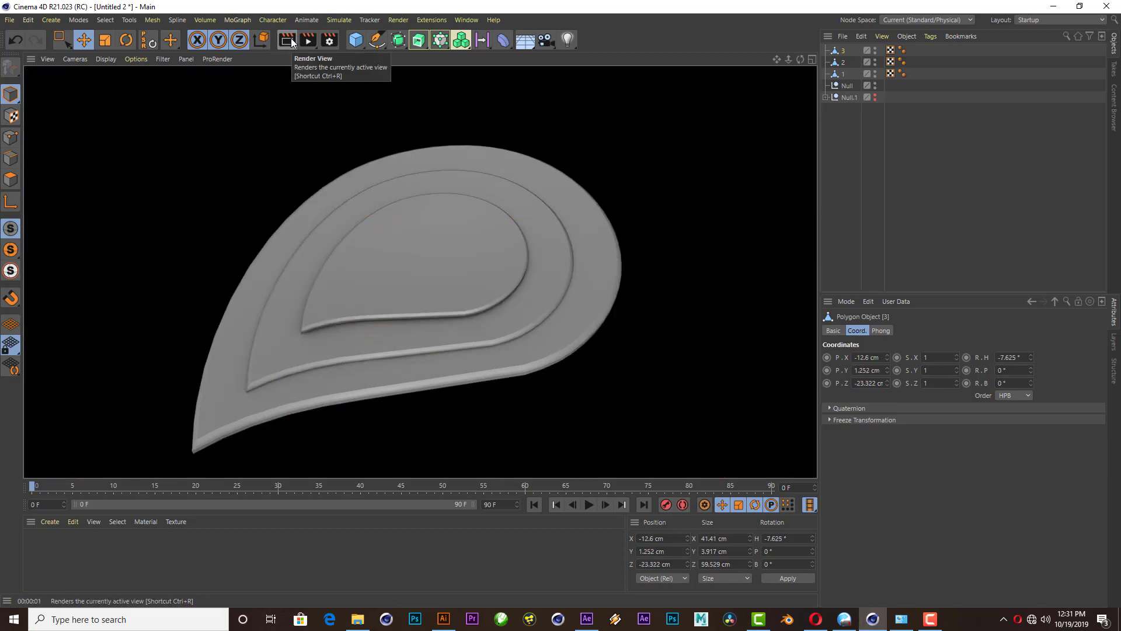
ctrl+click(842, 51)
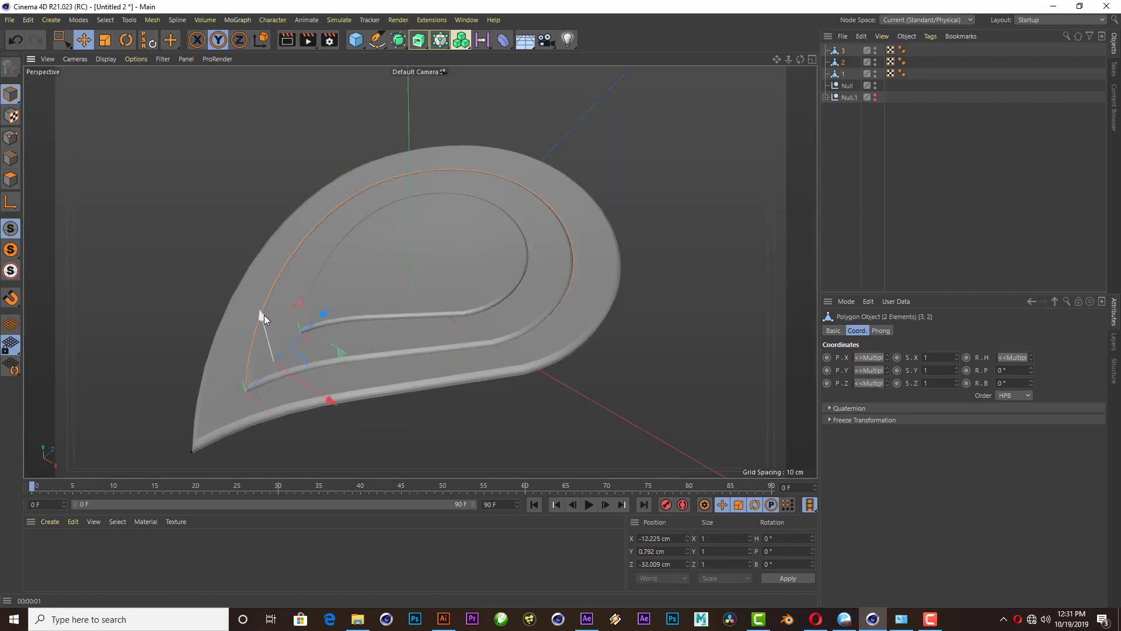
drag(264, 314, 263, 313)
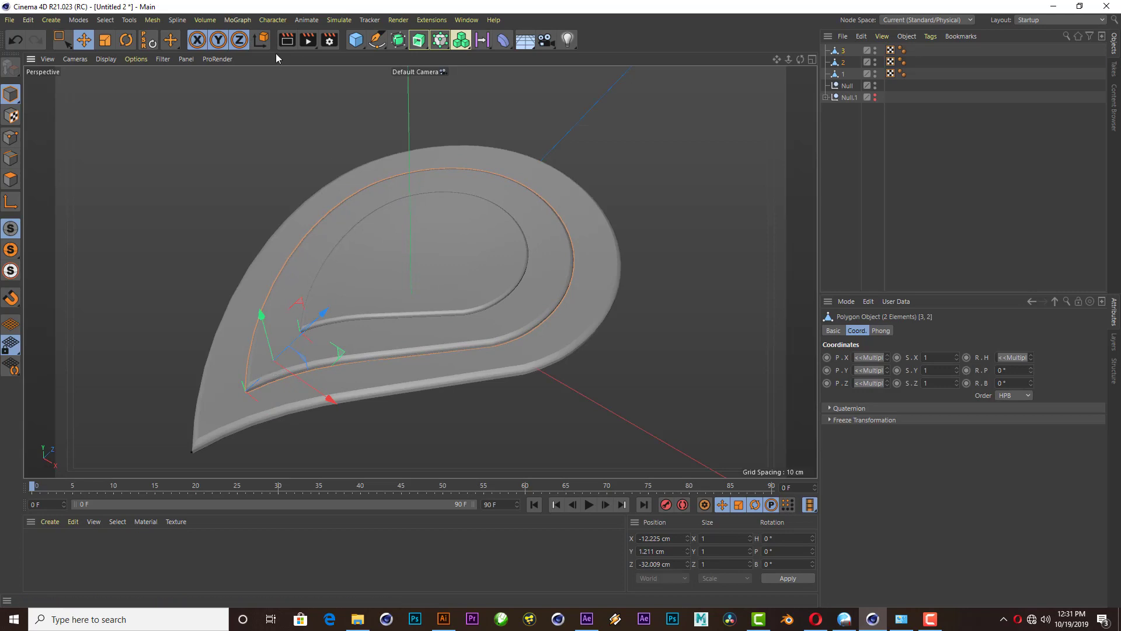
click(308, 40)
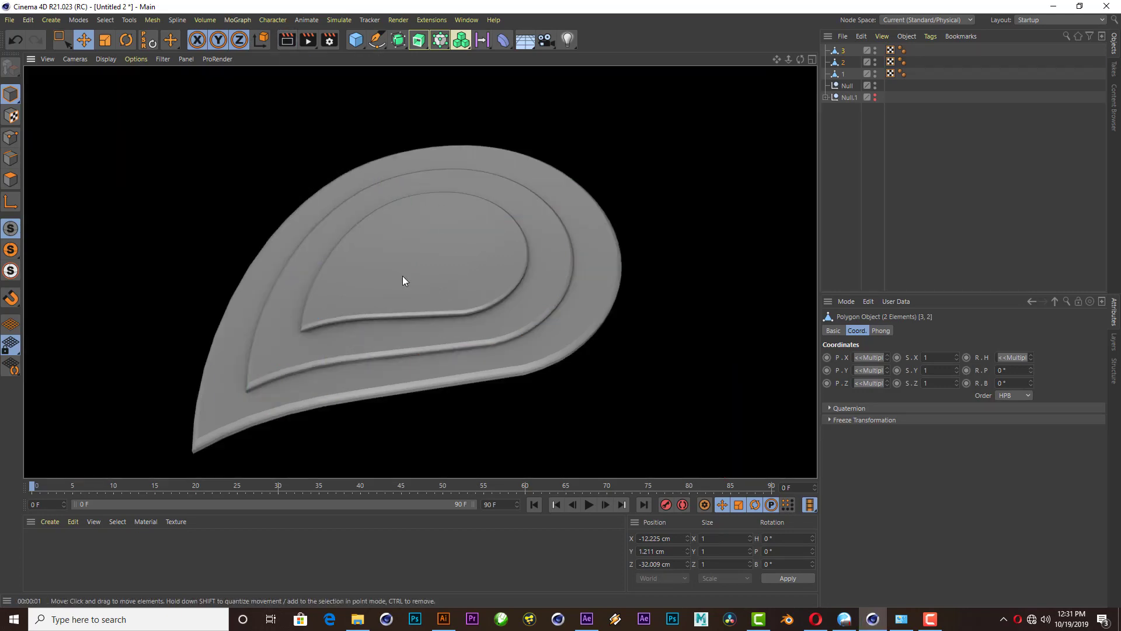
scroll(402, 276, down, 3)
drag(801, 58, 374, 234)
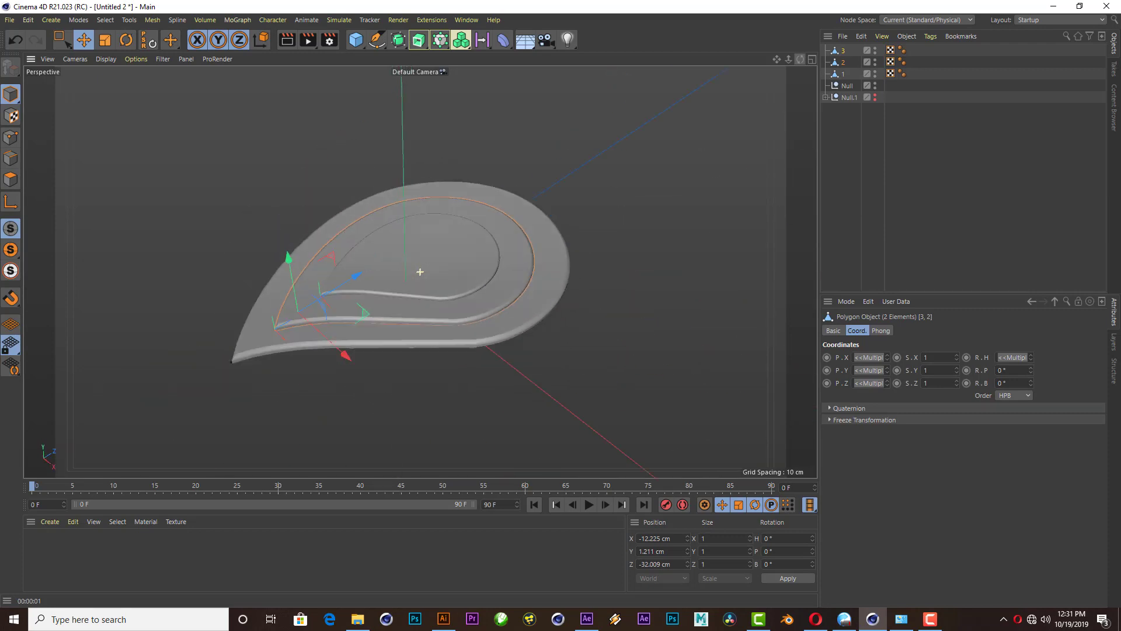
scroll(373, 230, up, 2)
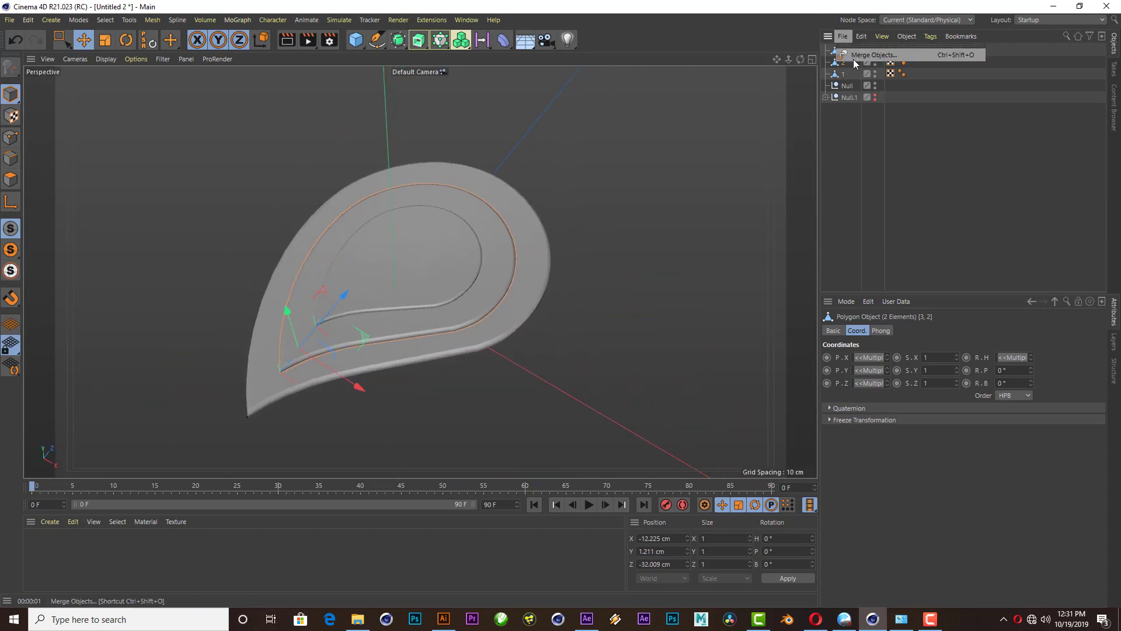
- Merge the Illustrator file B.ai into the scene with the default import settings
key(ctrl+o)
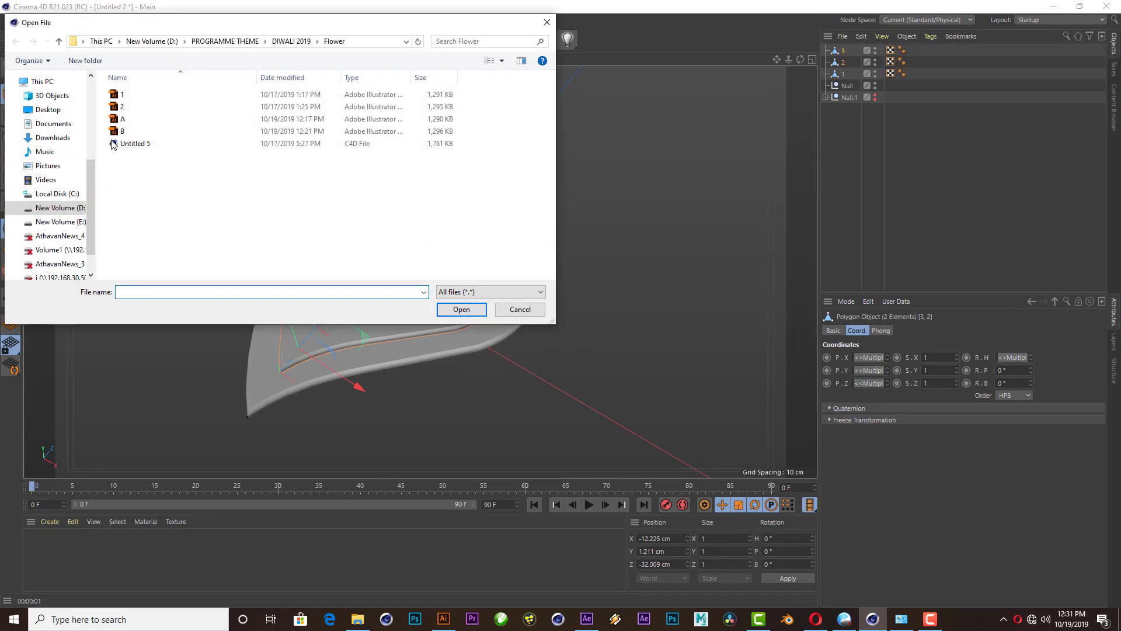
click(122, 131)
click(461, 309)
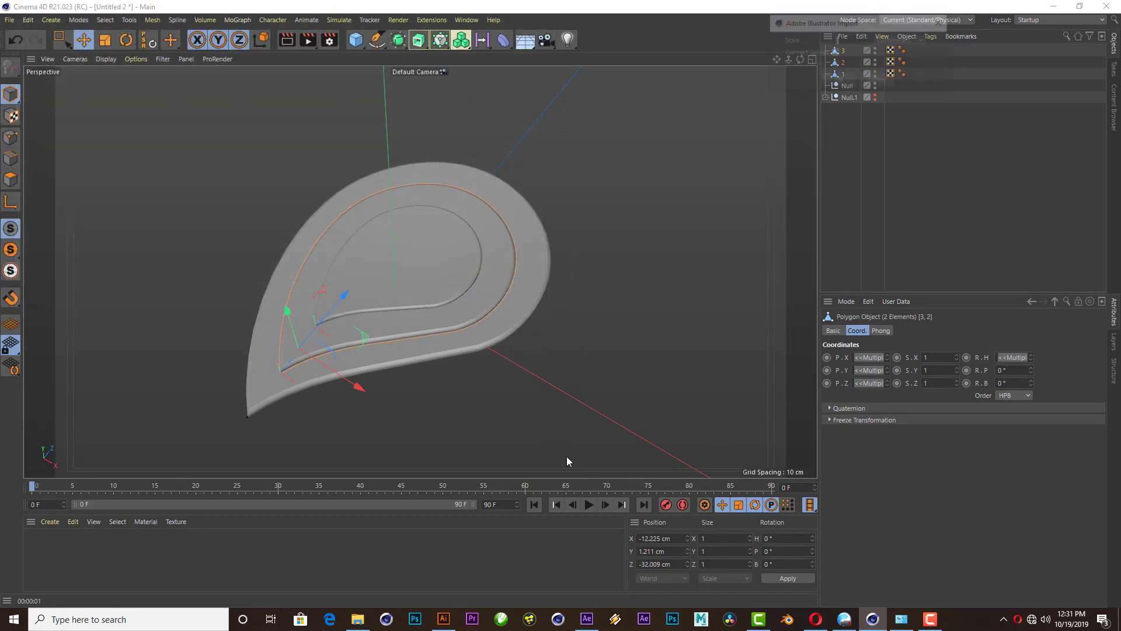
click(836, 82)
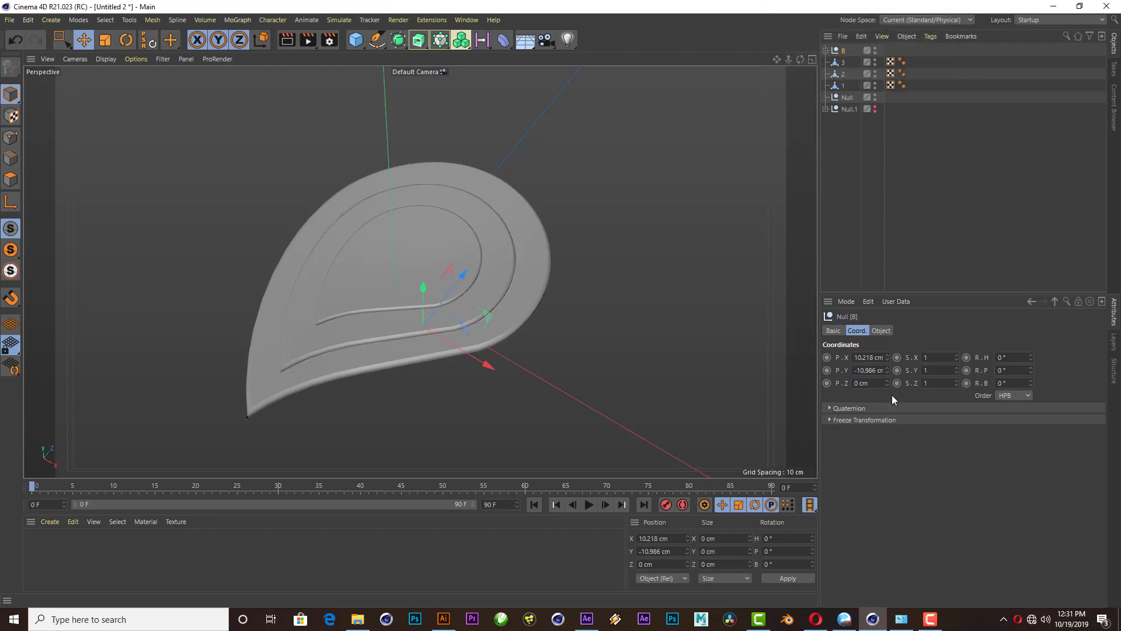
- Set the B null's X and Y to 0, then raise it to 29.654 cm on Y
click(884, 361)
text(0)
key(Tab)
text(0)
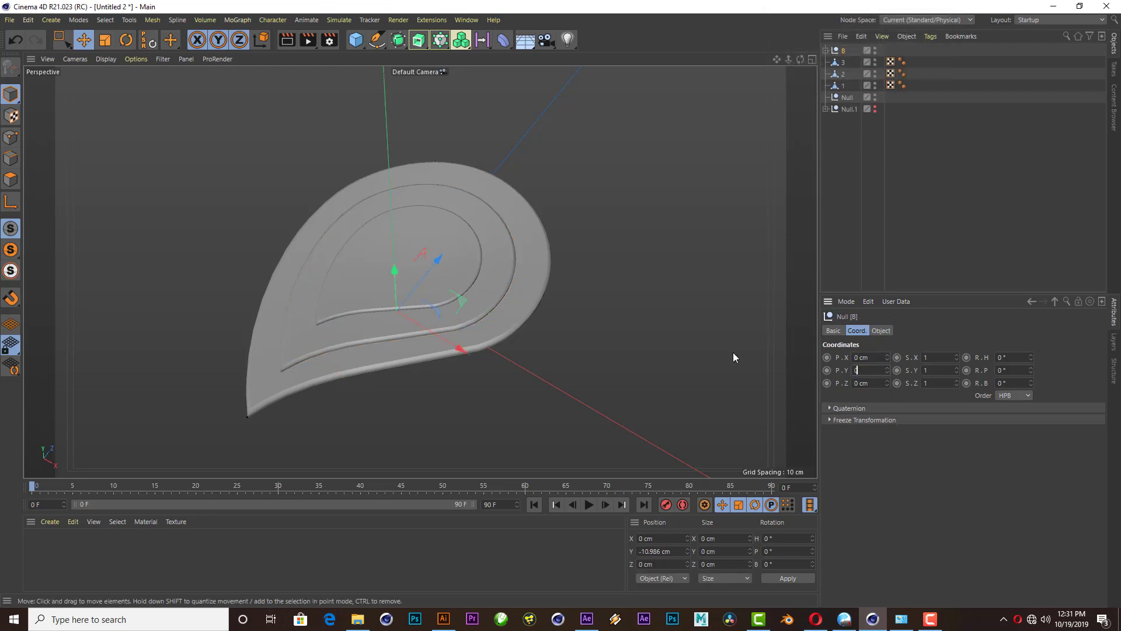
key(Tab)
drag(386, 254, 411, 188)
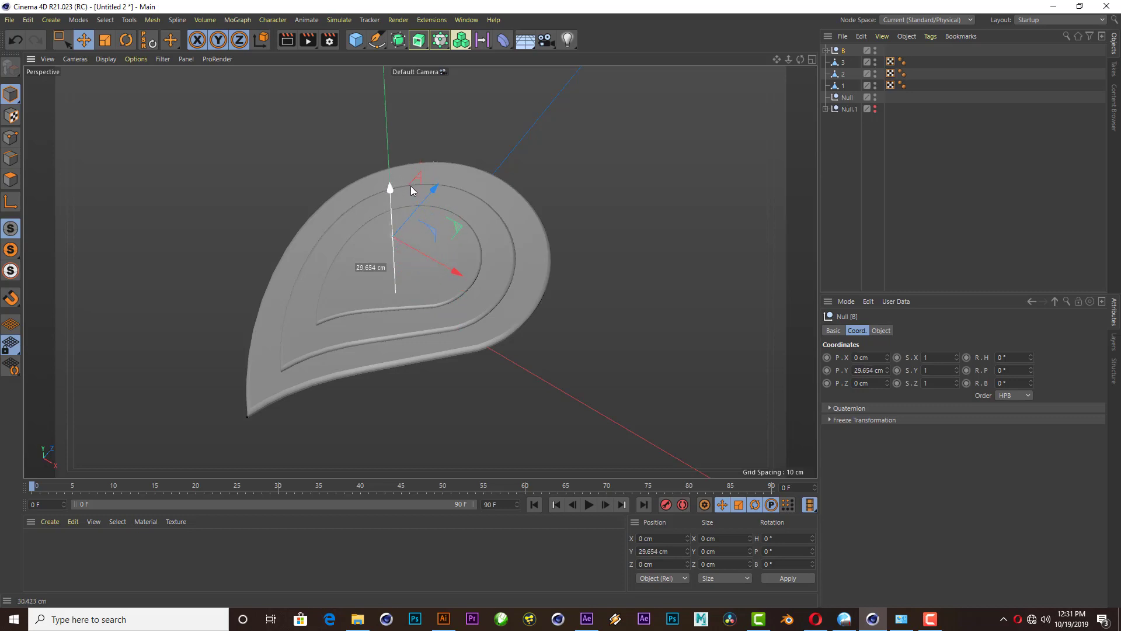
scroll(398, 242, up, 2)
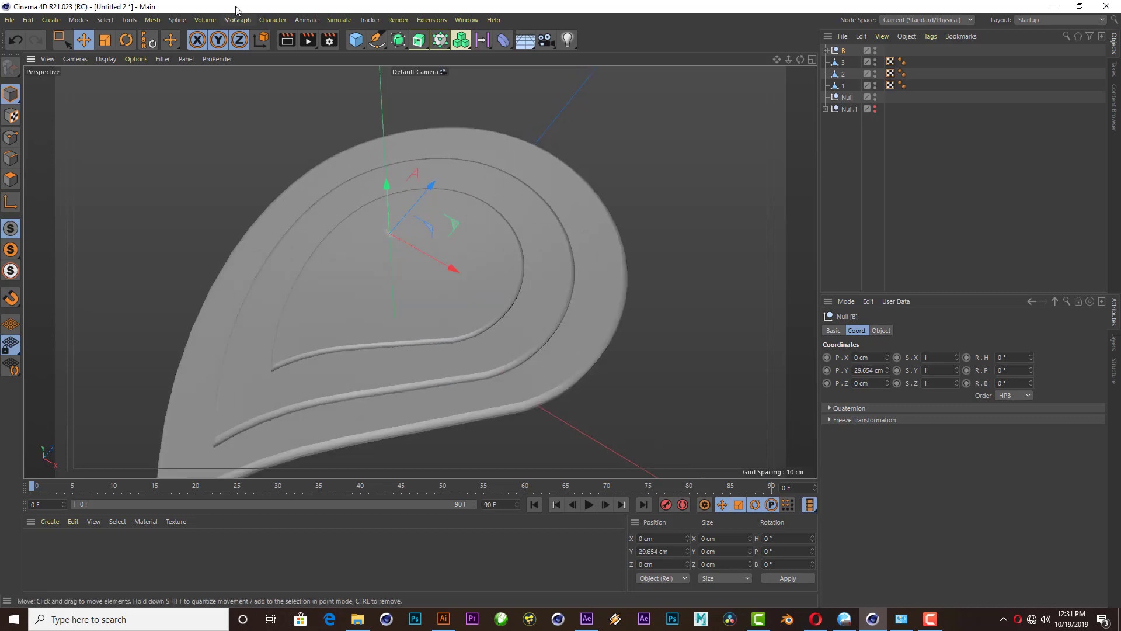
- Scale flower null B up considerably and lift it above the drop
click(107, 40)
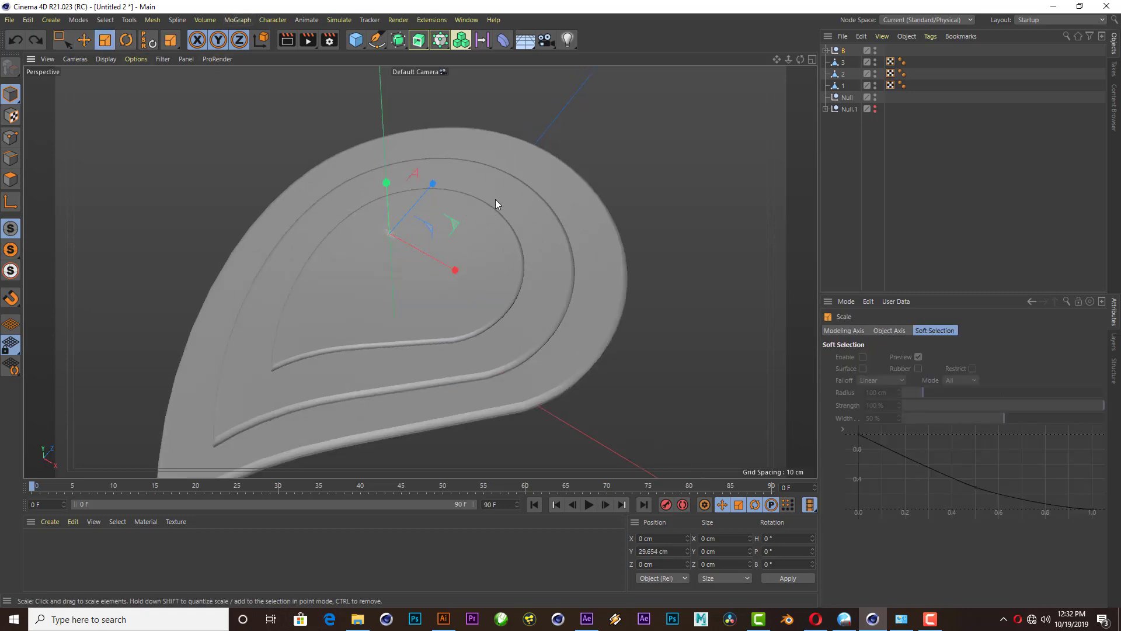
click(401, 245)
drag(466, 236, 569, 333)
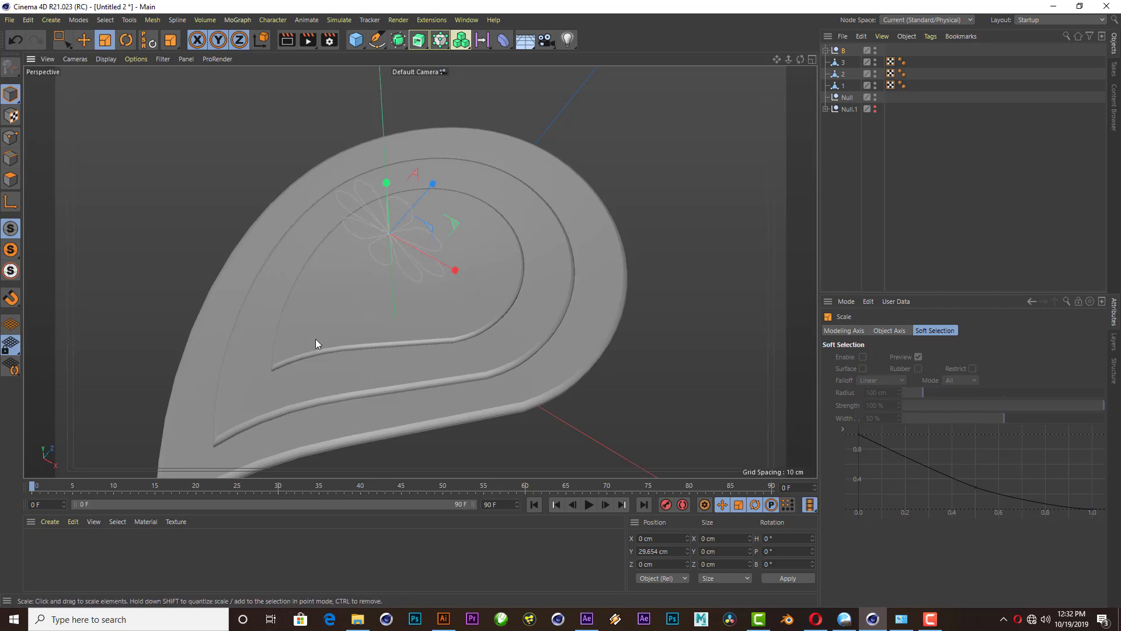
click(86, 42)
drag(426, 265, 391, 206)
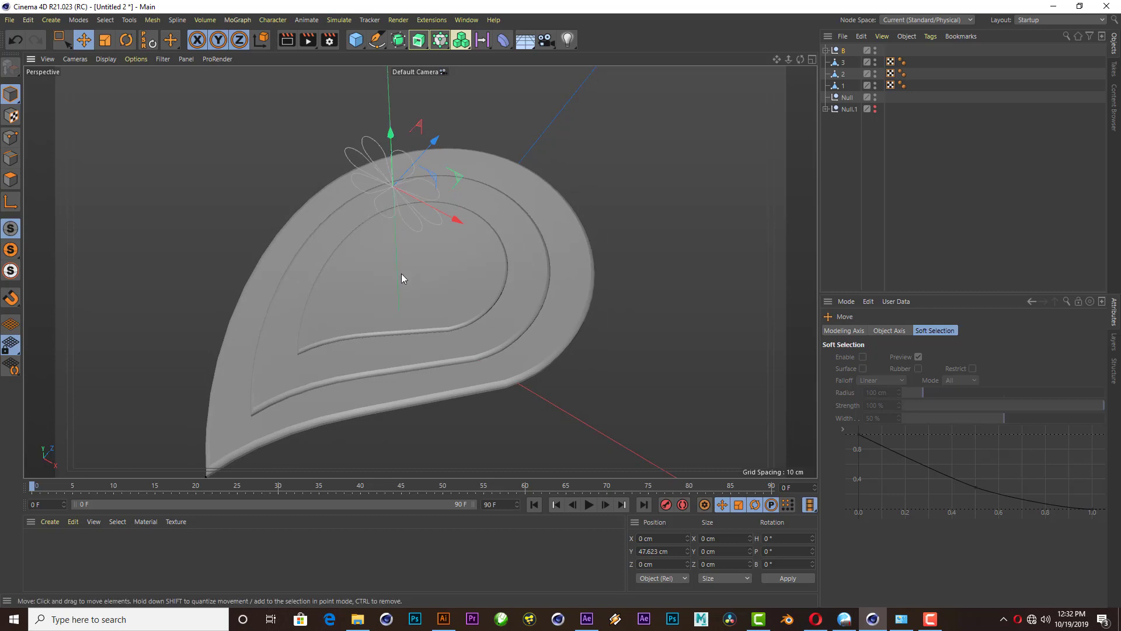
- Rotate flower B 90° in pitch so it lies flat
drag(801, 62, 438, 351)
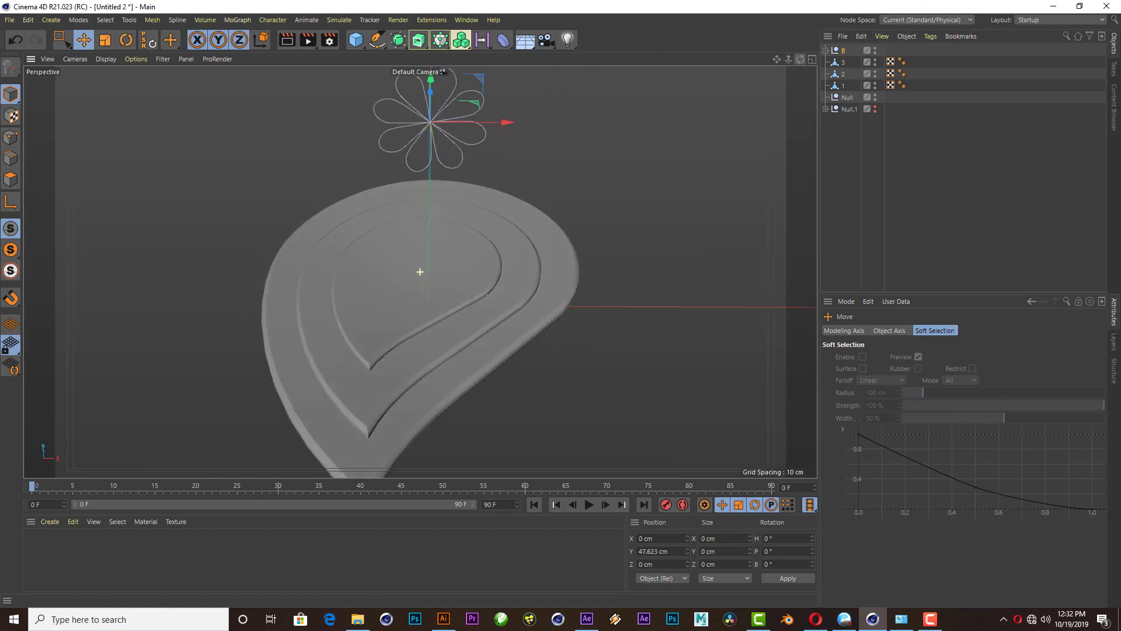
click(126, 40)
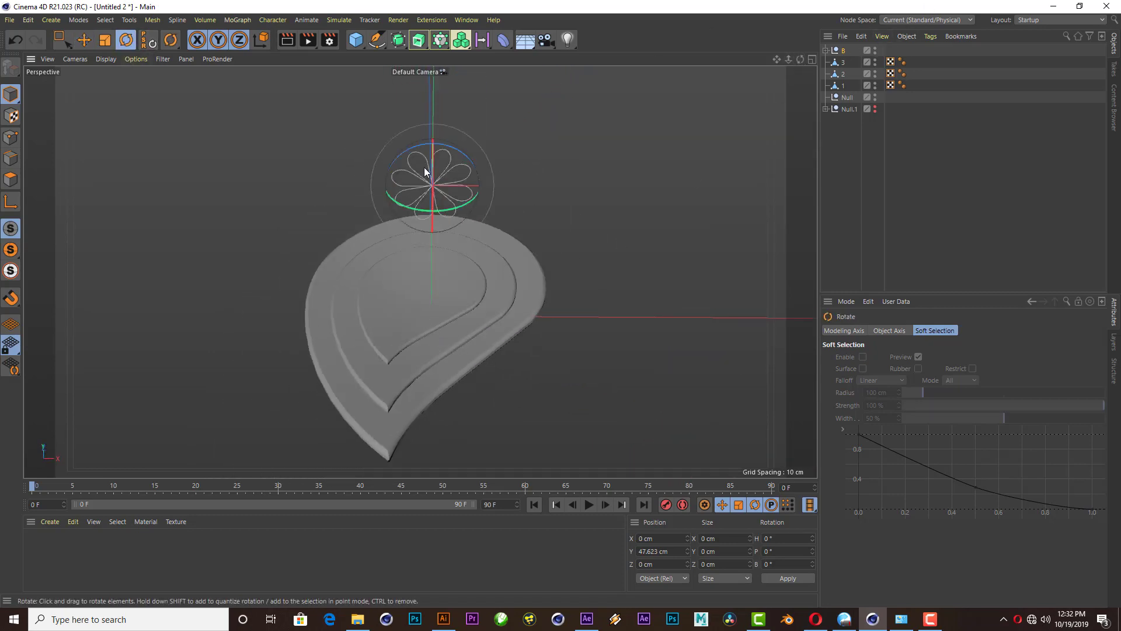
mouse_move(436, 190)
mouse_down()
mouse_move(443, 137)
mouse_move(456, 275)
mouse_up()
text(90)
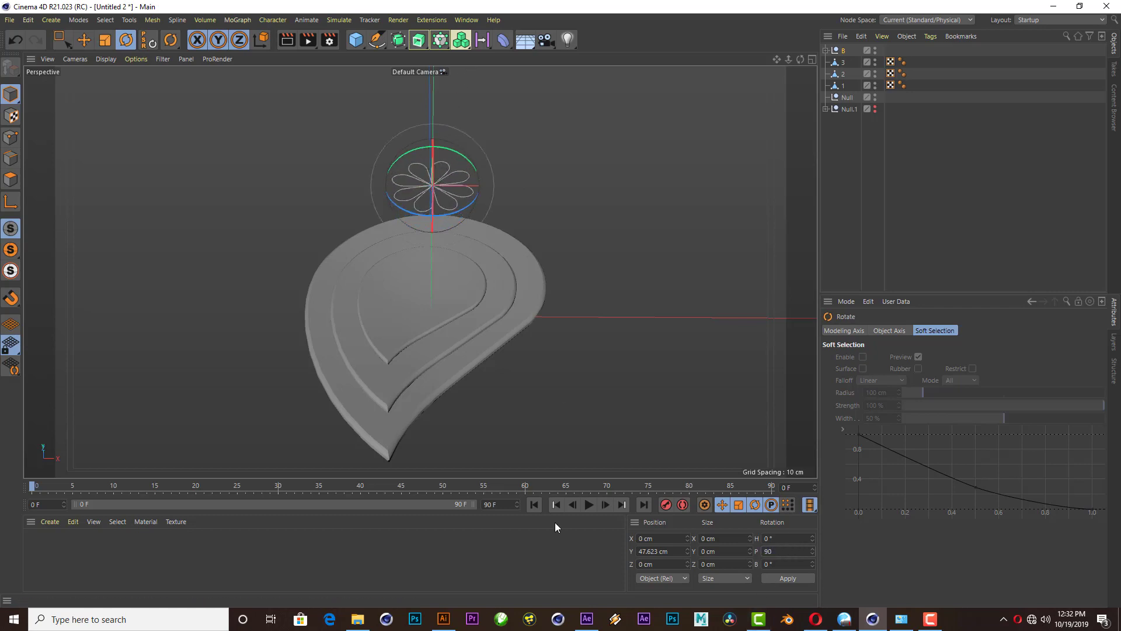
key(Return)
- Lower flower B in the four-view layout to sit just above the drop's top layer
click(87, 41)
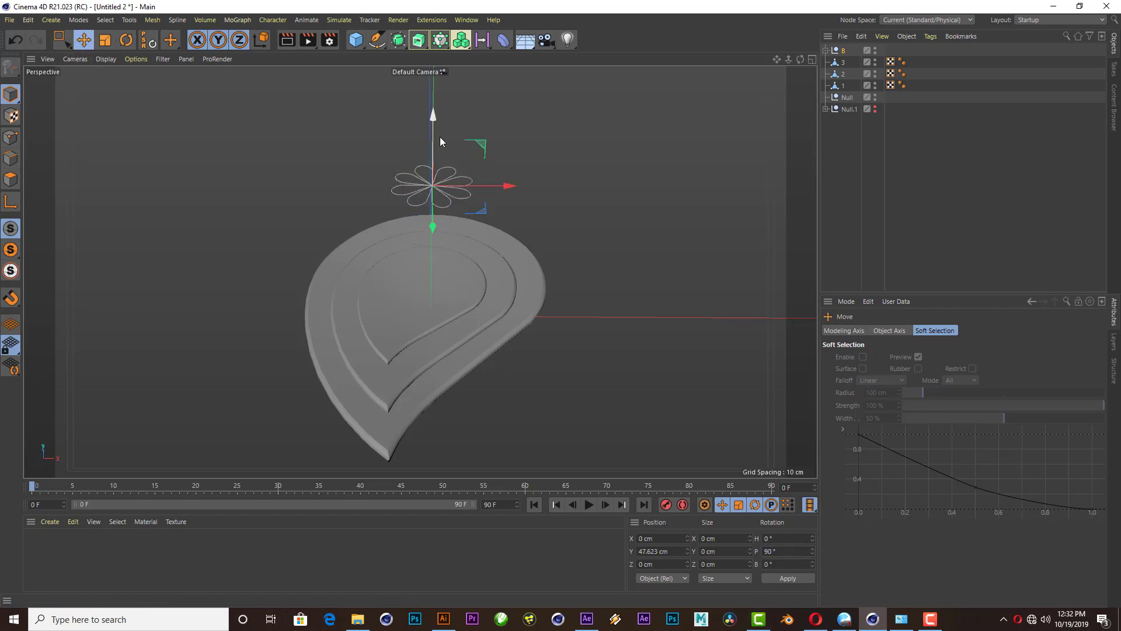
drag(433, 233, 409, 311)
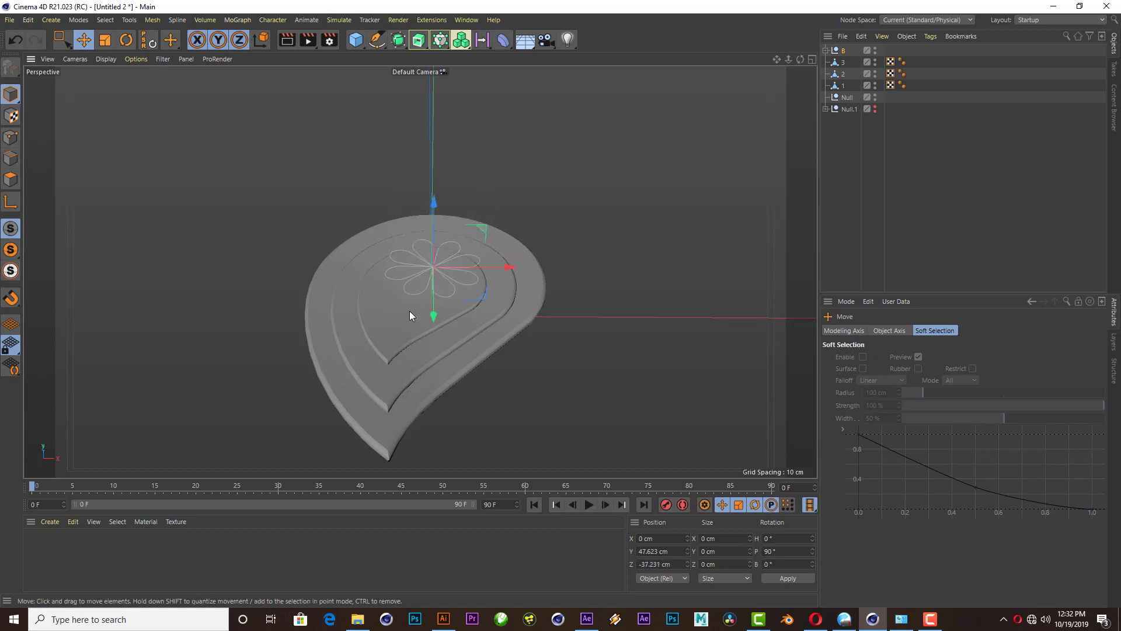
drag(804, 57, 588, 288)
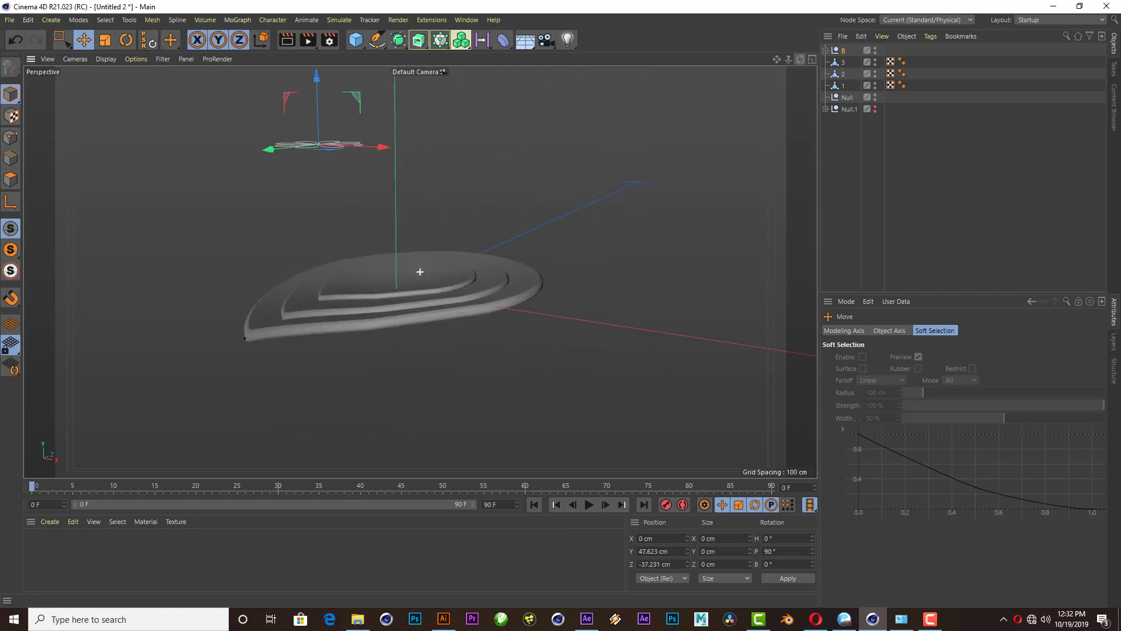
key(ctrl+z)
click(812, 60)
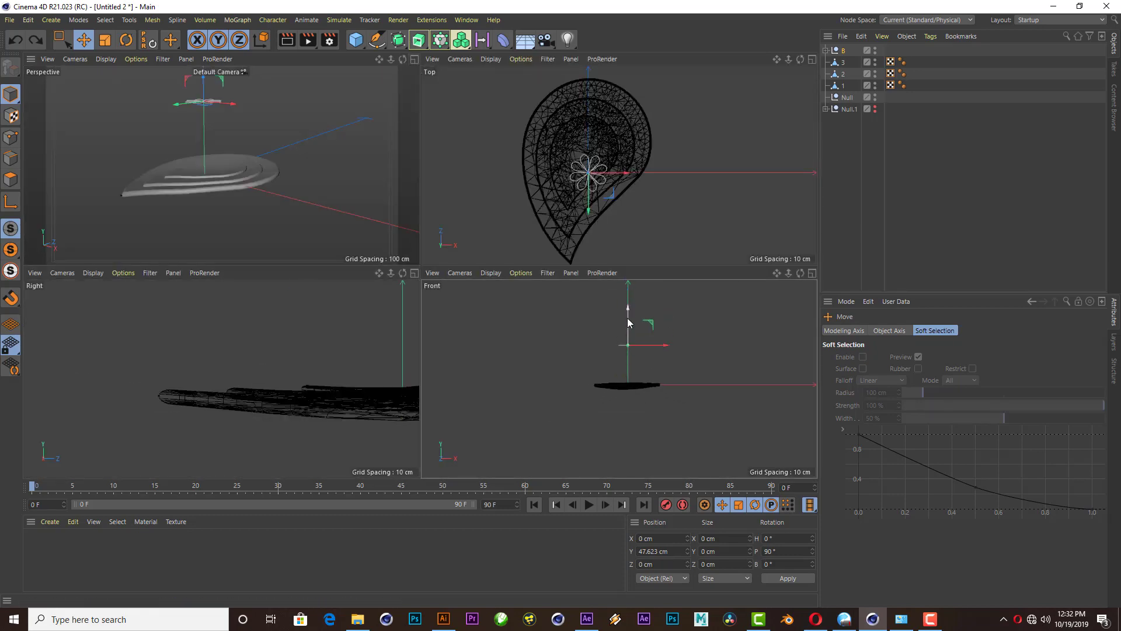
drag(629, 319, 631, 359)
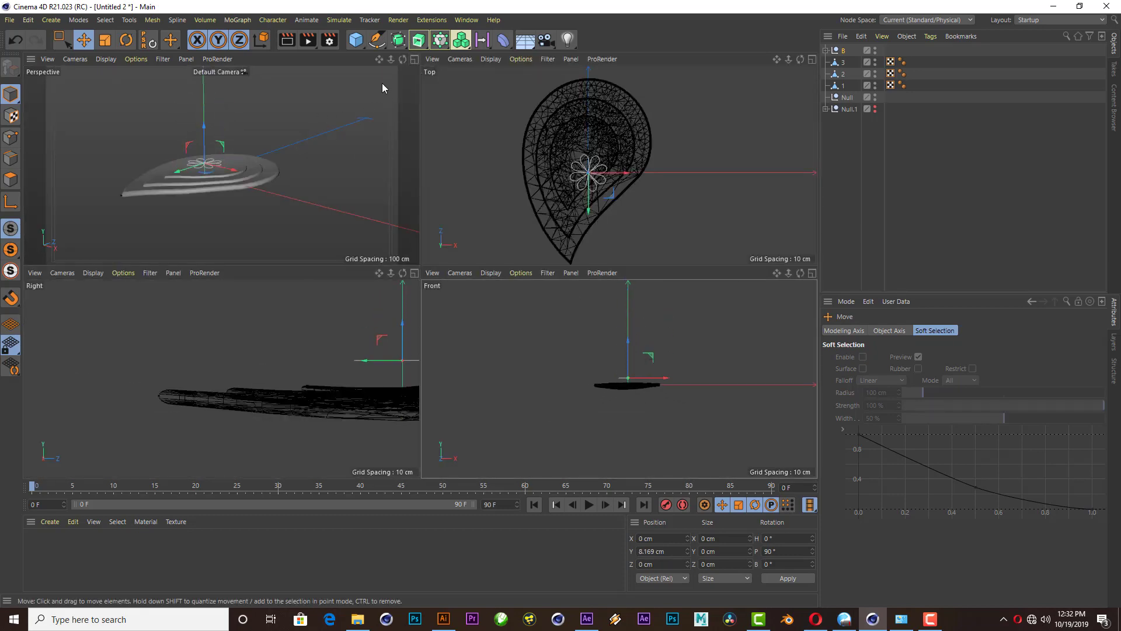
click(414, 59)
scroll(480, 239, up, 3)
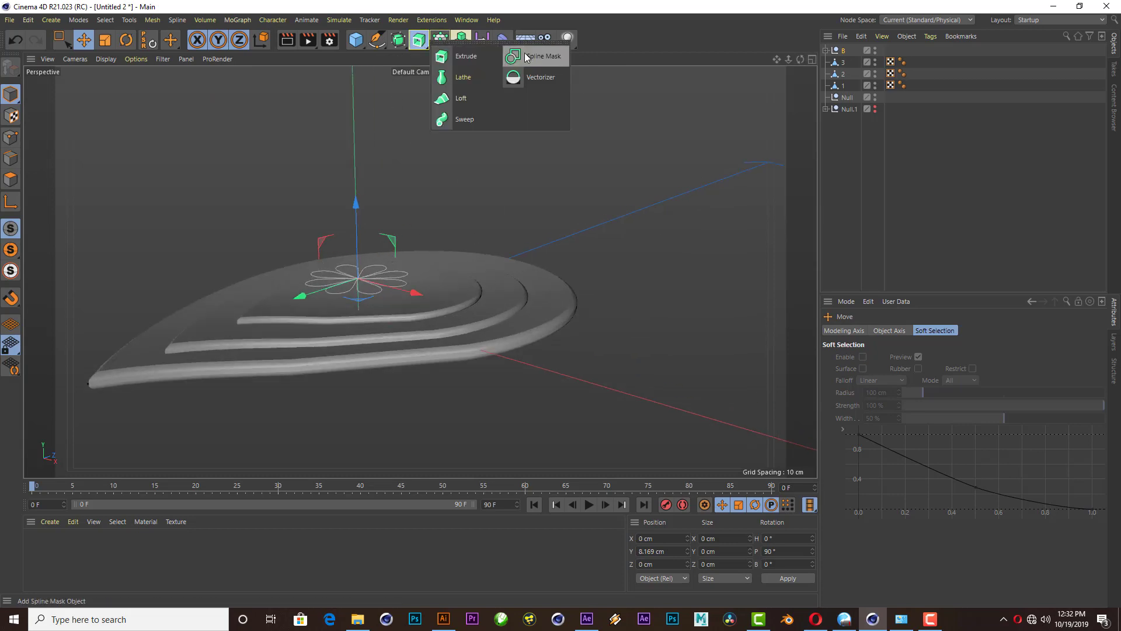
- Put flower B under a new hierarchical Extrude with 1 cm movement depth
drag(424, 42, 447, 50)
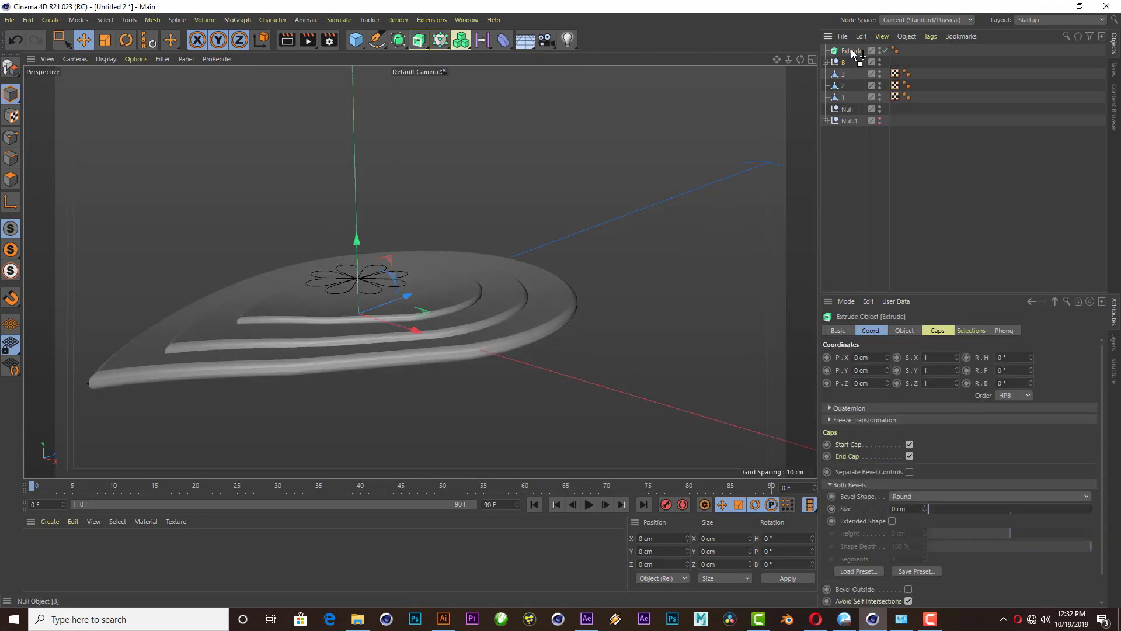
drag(851, 51, 851, 51)
click(905, 331)
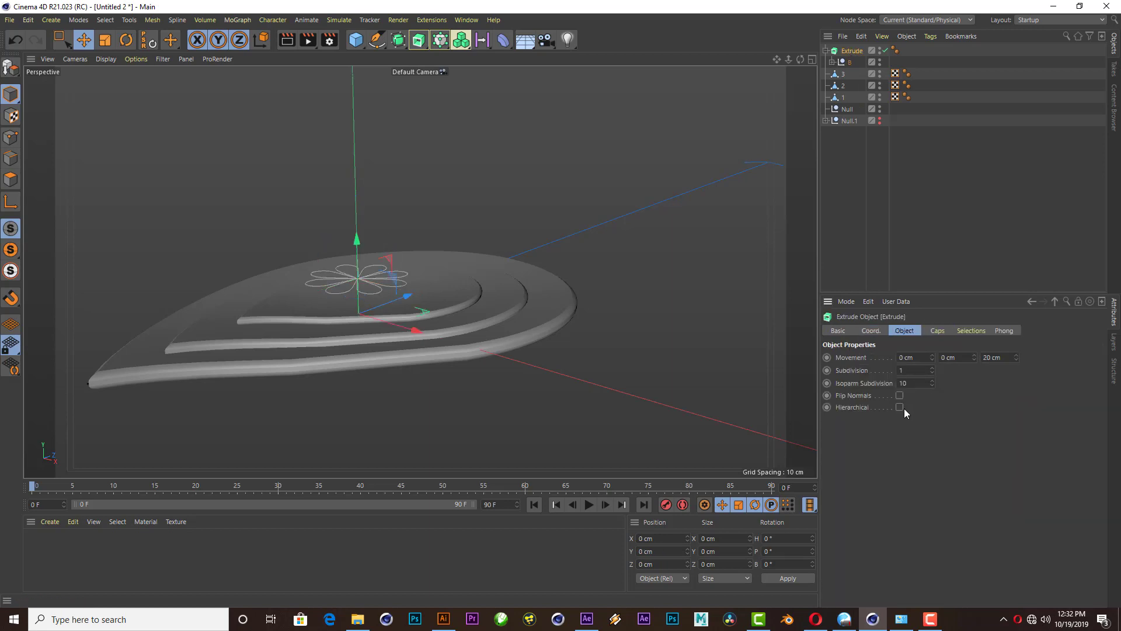
click(900, 407)
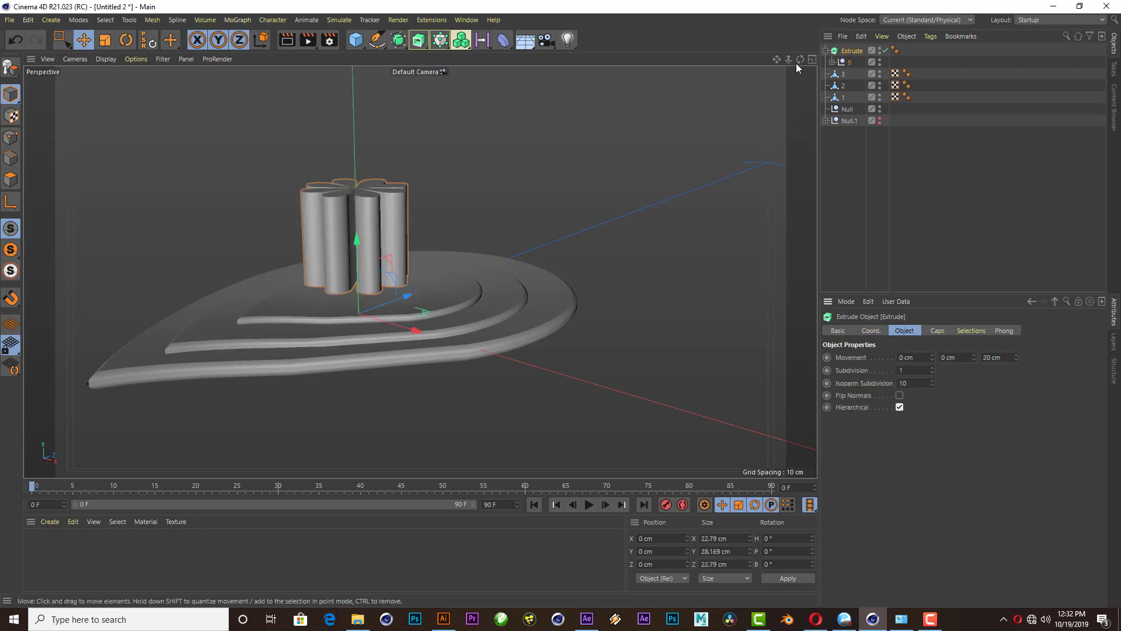
drag(800, 60, 777, 117)
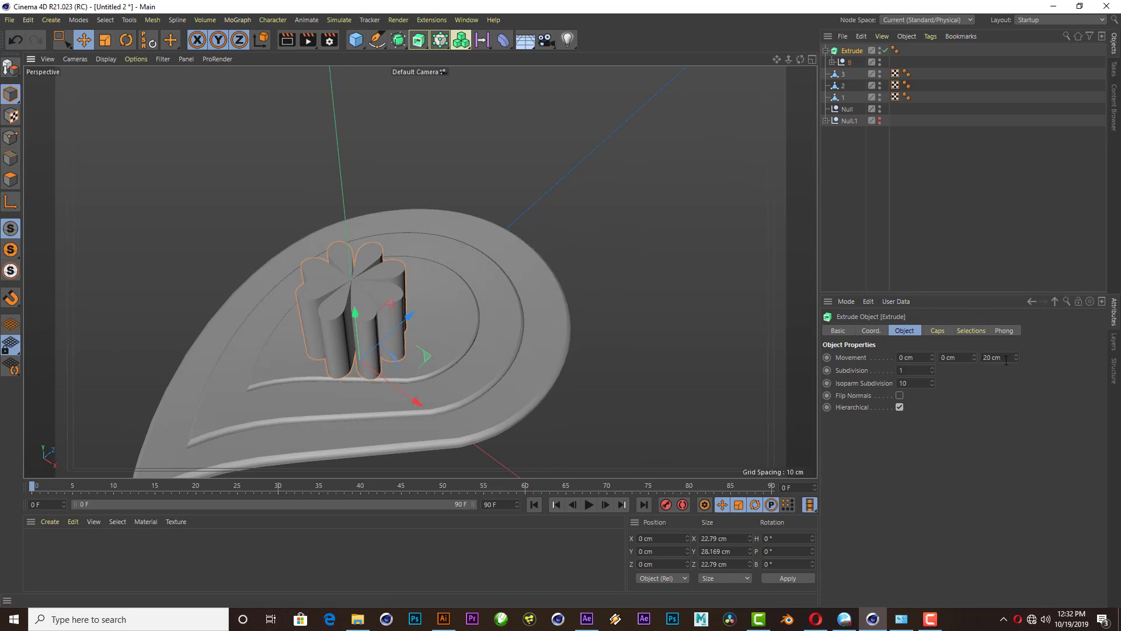
text(1)
key(Return)
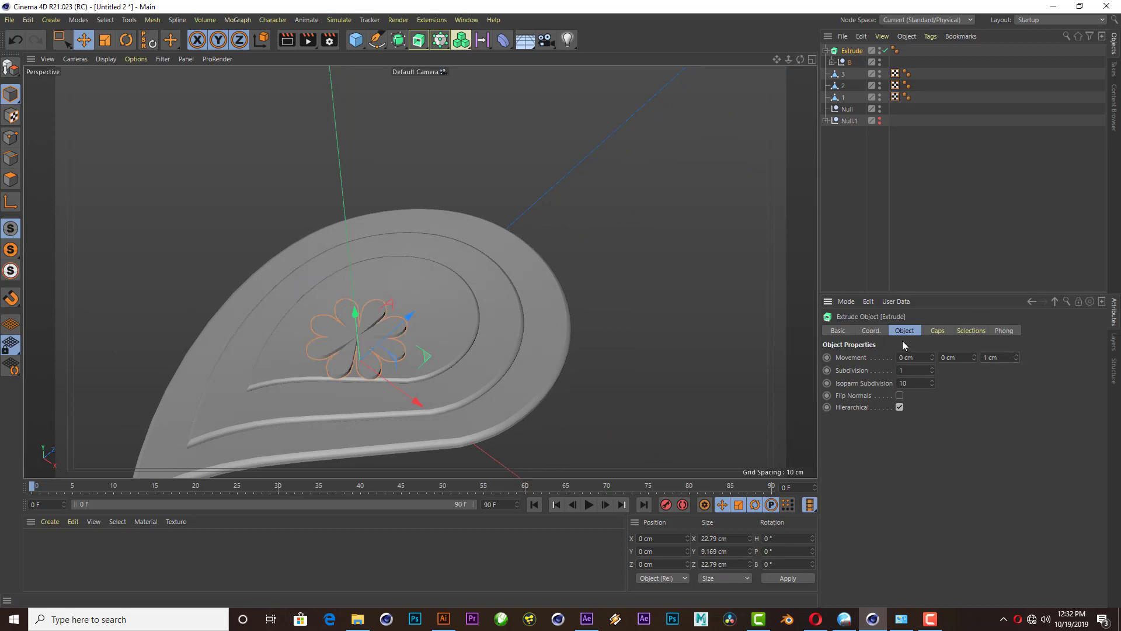
scroll(444, 405, up, 3)
- Position the extruded flower on the top drop tier, then return to Illustrator's reference artwork
mouse_move(385, 302)
mouse_down()
mouse_move(411, 285)
mouse_move(419, 353)
mouse_move(390, 294)
mouse_up()
scroll(366, 283, up, 3)
drag(800, 62, 800, 35)
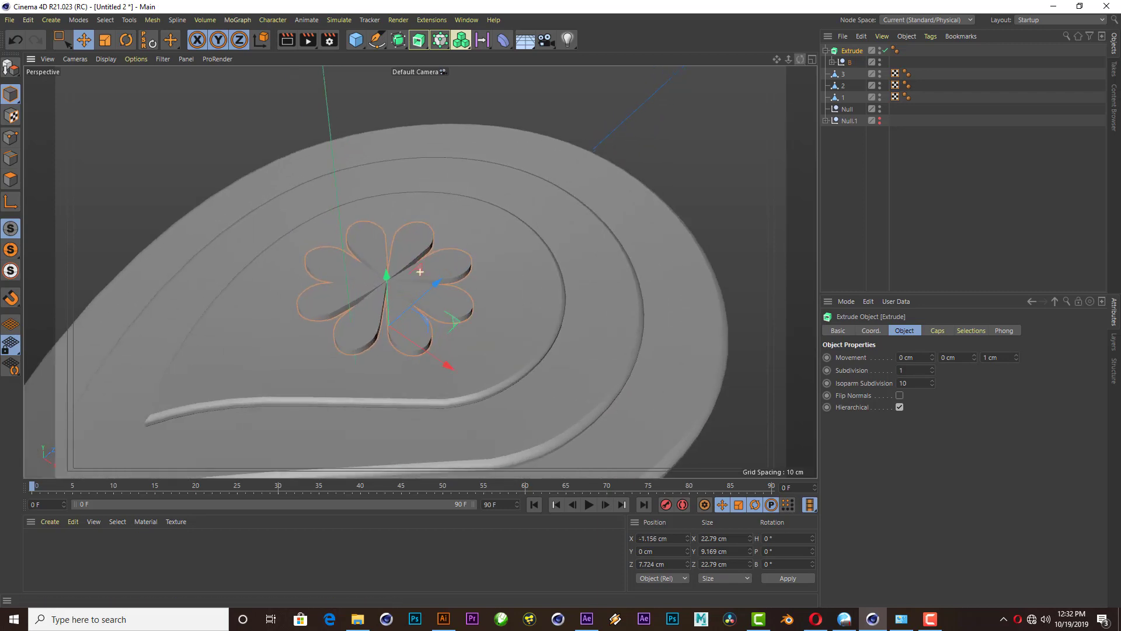
mouse_move(420, 272)
alt+mouse_down()
mouse_move(403, 281)
mouse_move(418, 206)
alt+mouse_up()
click(19, 201)
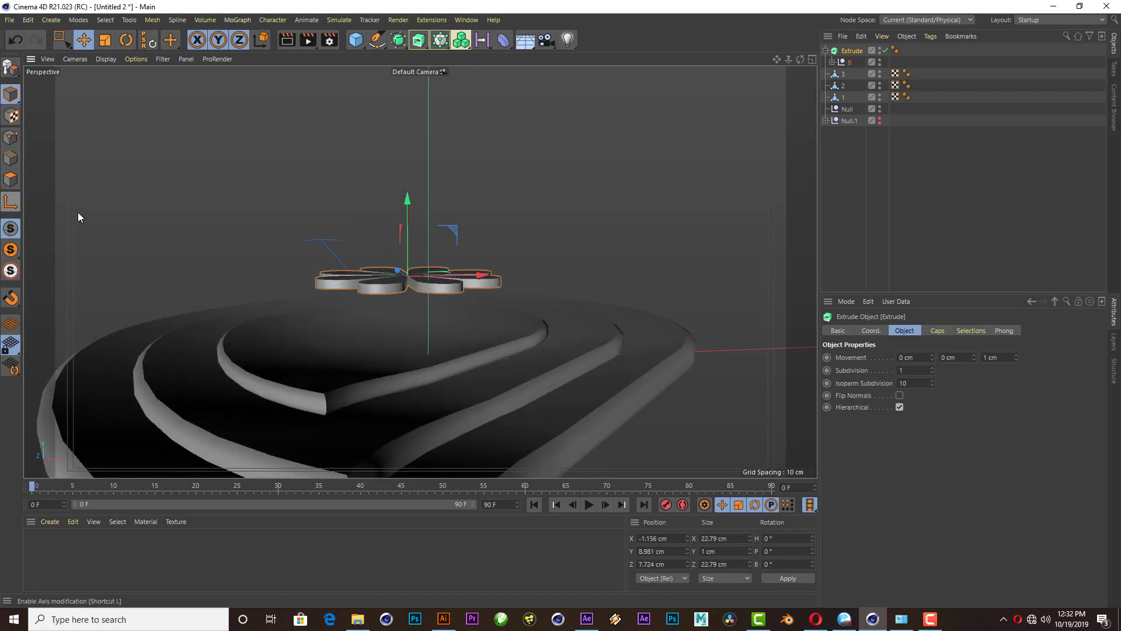
drag(409, 201, 407, 260)
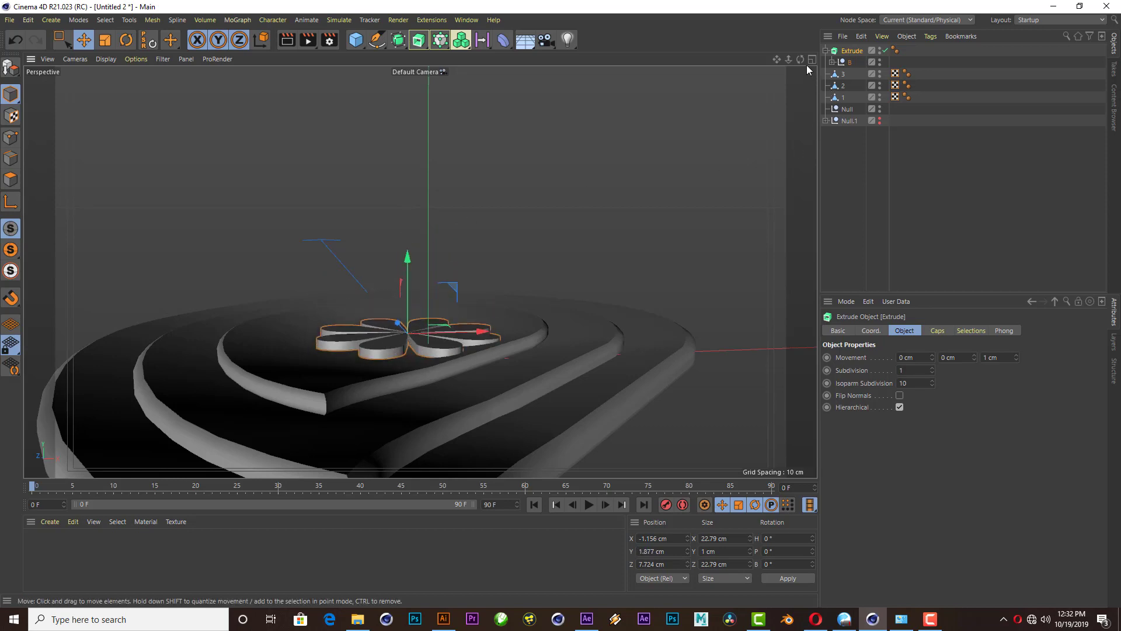
drag(807, 66, 561, 272)
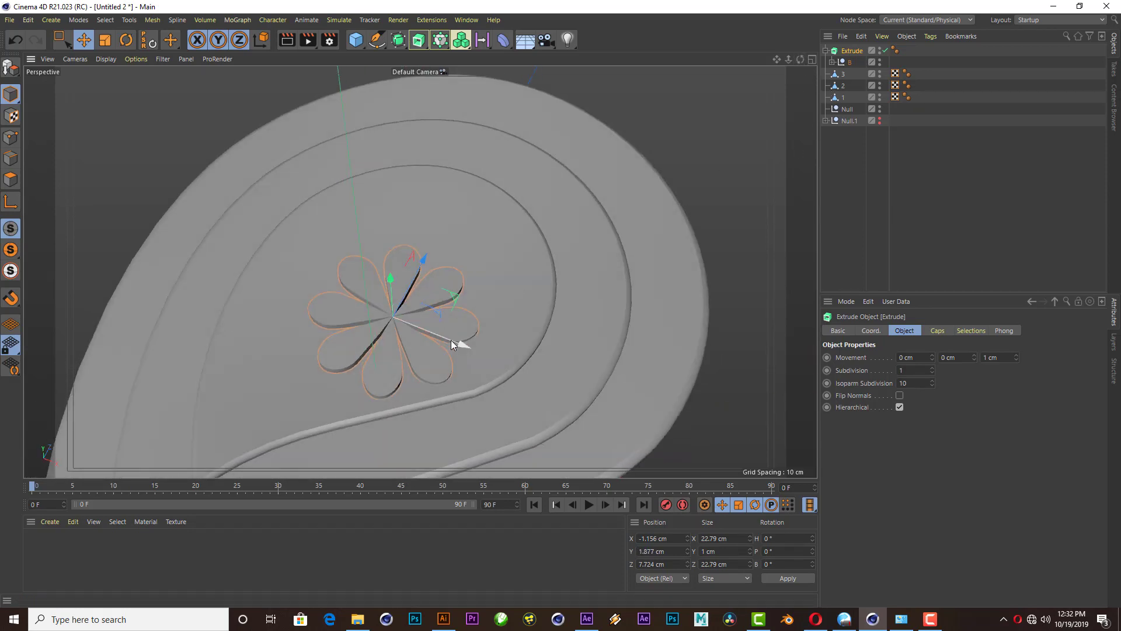
mouse_move(453, 345)
mouse_down()
mouse_move(426, 295)
mouse_move(472, 310)
mouse_up()
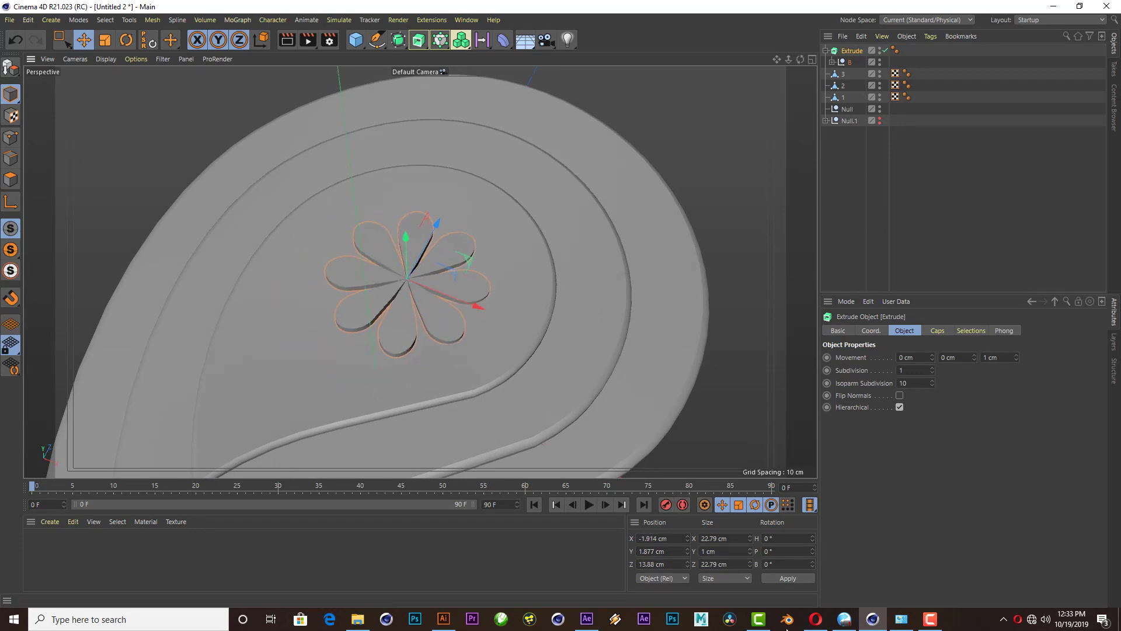
click(445, 619)
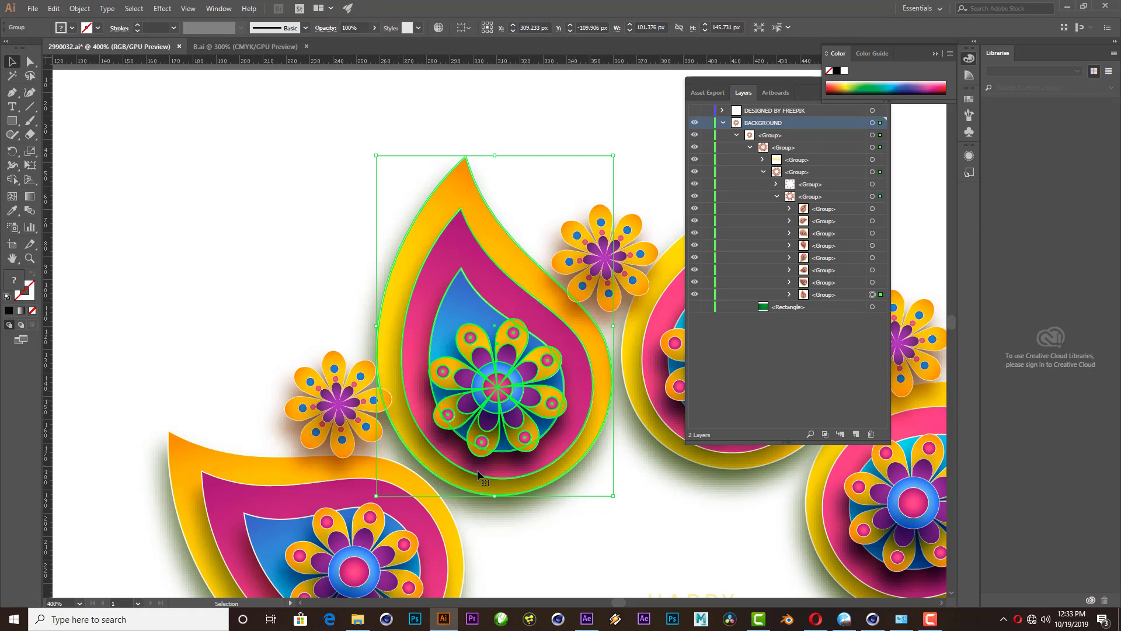
- Bring the Cinema 4D paisley scene to the front, leaving the Illustrator artwork
click(444, 619)
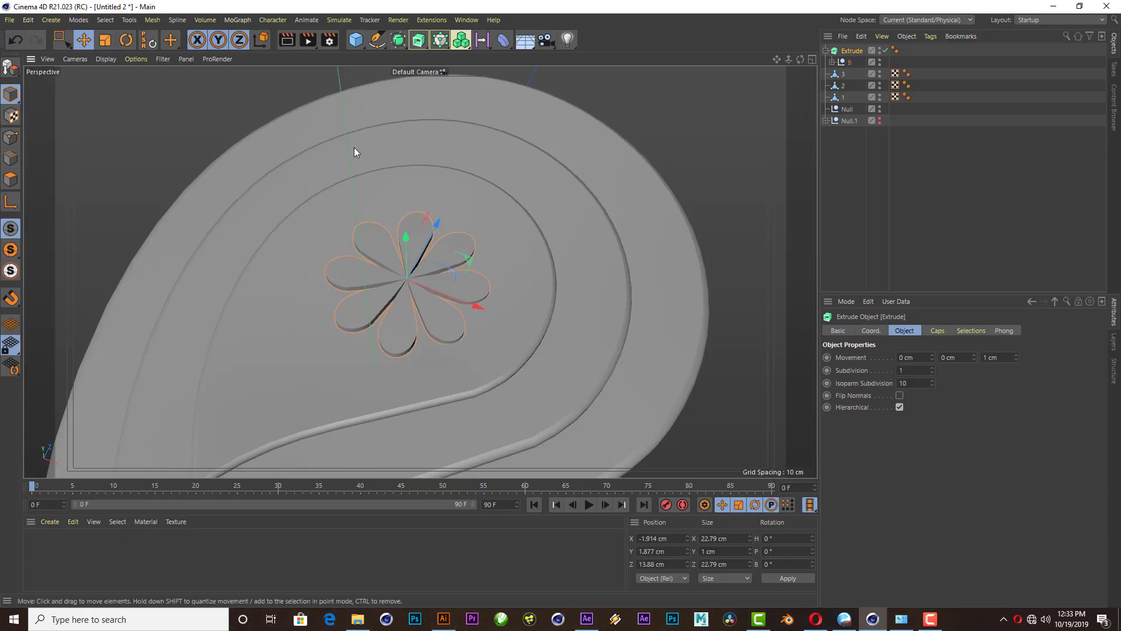
- In the Top view, scale the flower outline up to about 42 cm
click(811, 60)
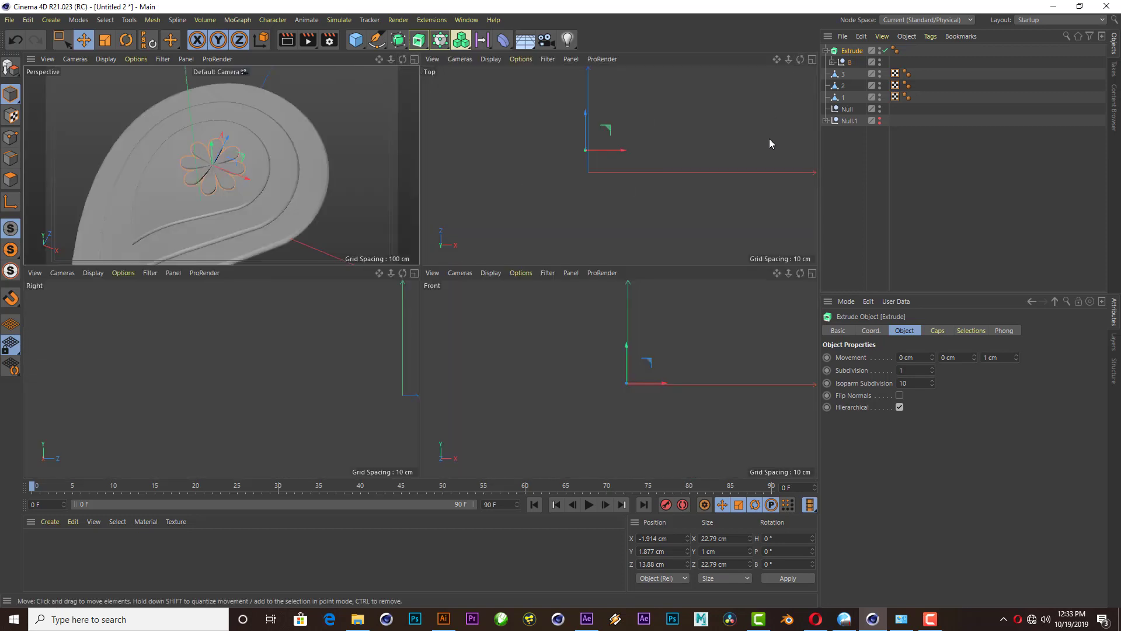
click(812, 59)
scroll(459, 190, up, 2)
key(t)
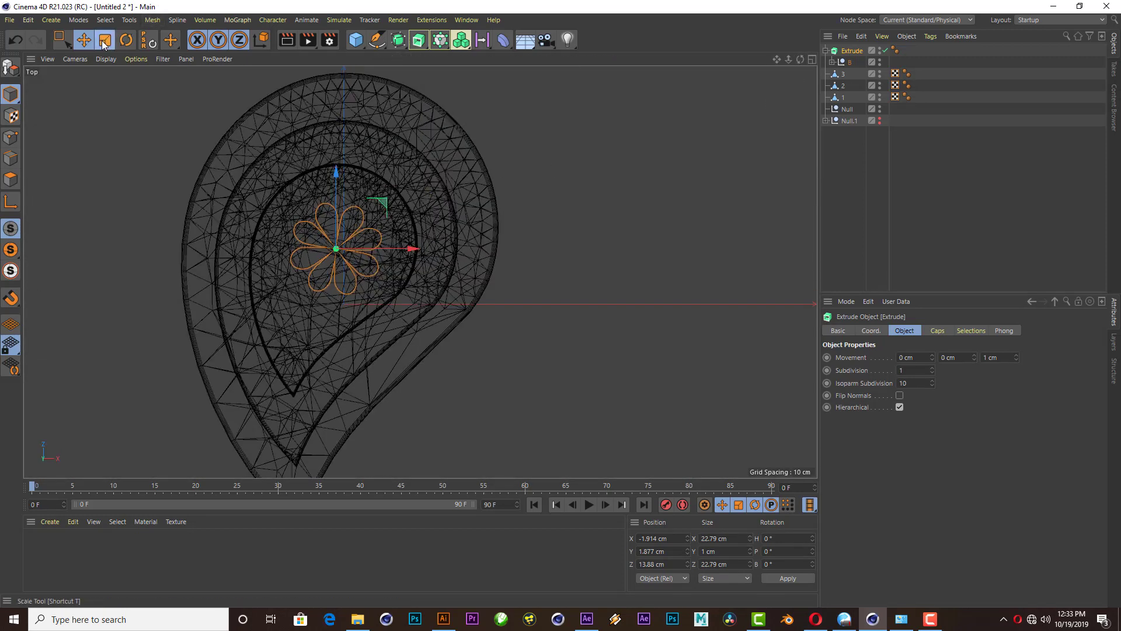
drag(410, 171, 652, 117)
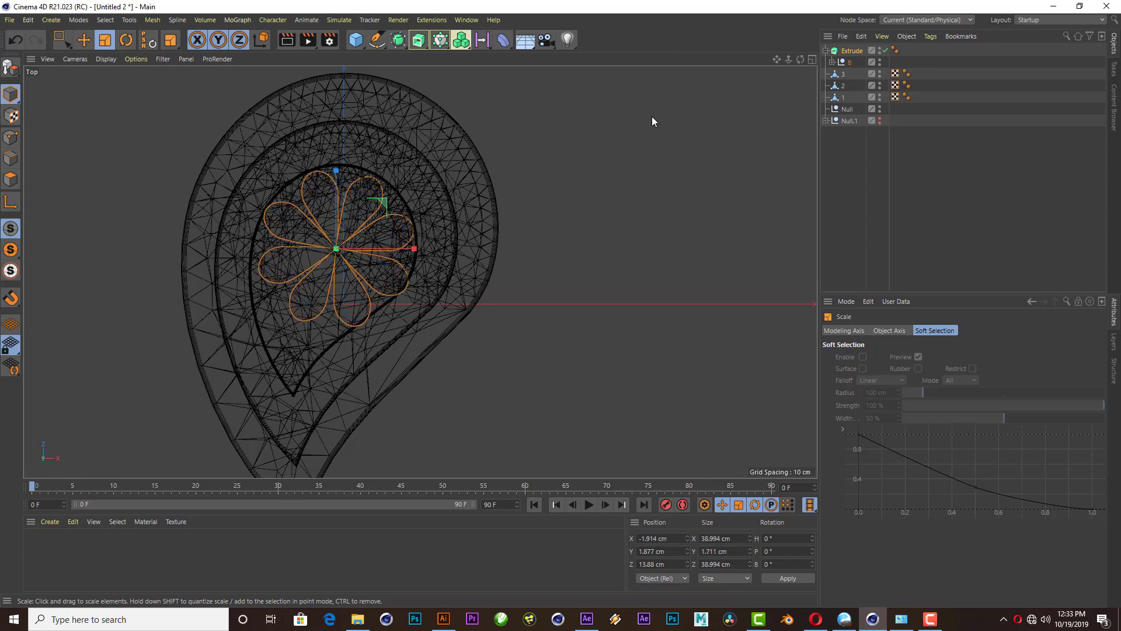
- Settle the flower inside the inner teardrop at about X −1.185 cm, Z 16.067 cm
click(83, 40)
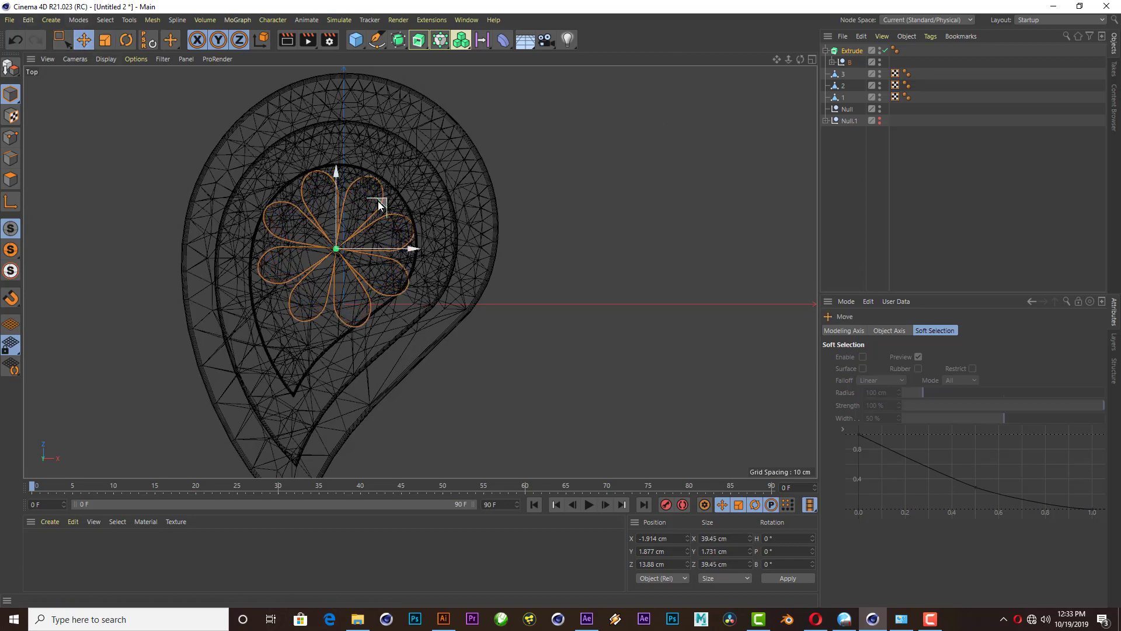
mouse_move(379, 203)
mouse_down()
mouse_move(383, 186)
mouse_move(379, 197)
mouse_move(421, 175)
mouse_move(384, 189)
mouse_up()
click(109, 43)
click(84, 39)
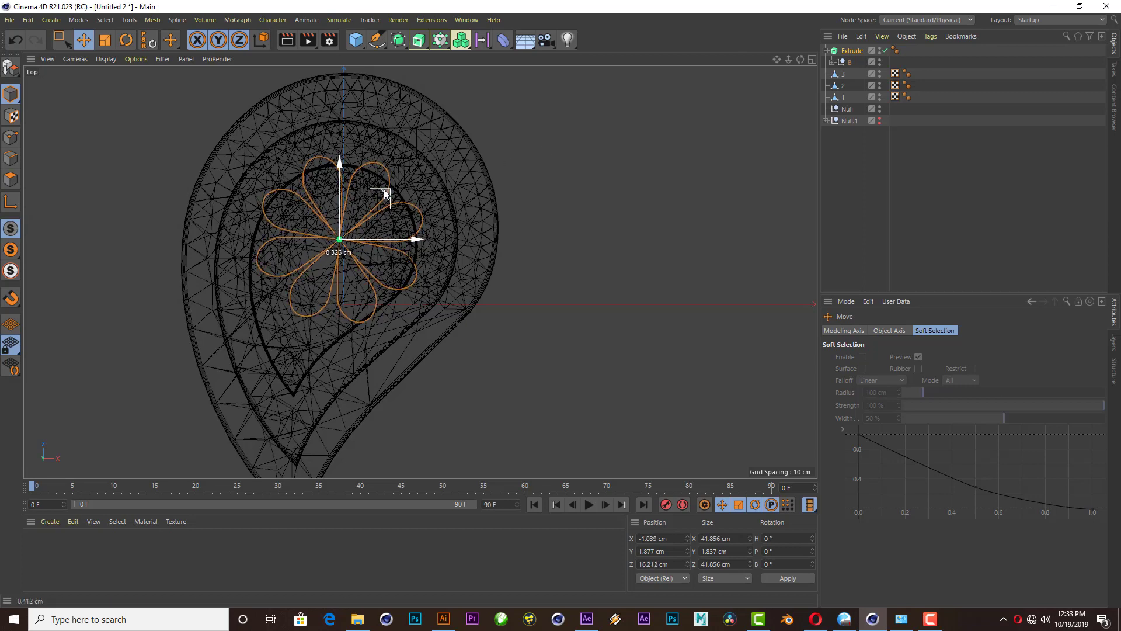
drag(384, 189, 383, 191)
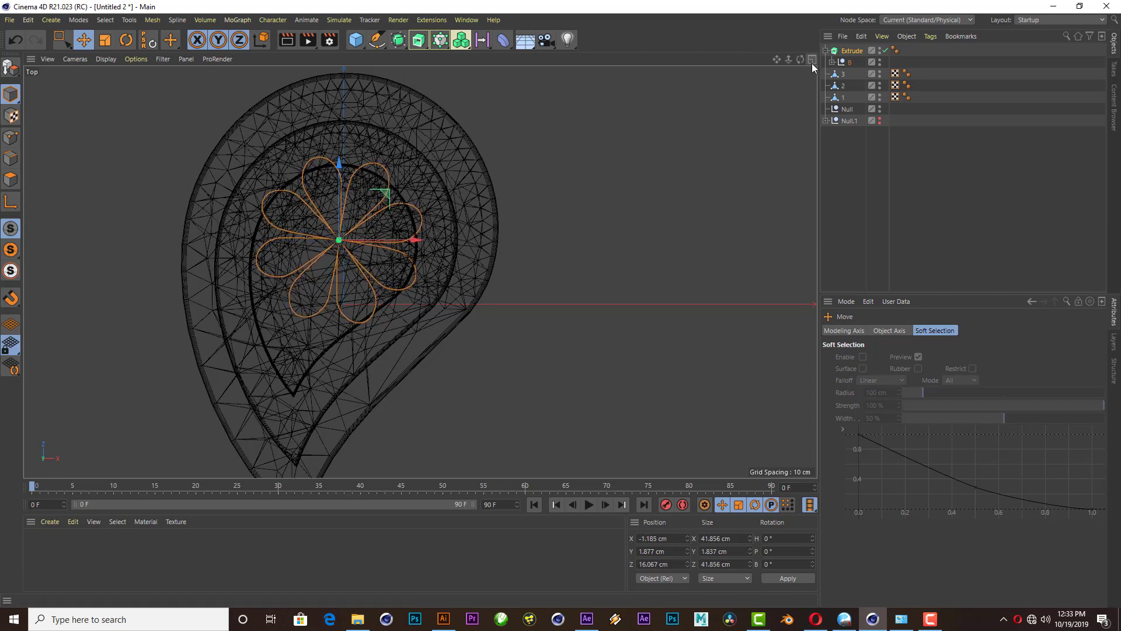
click(812, 61)
click(414, 61)
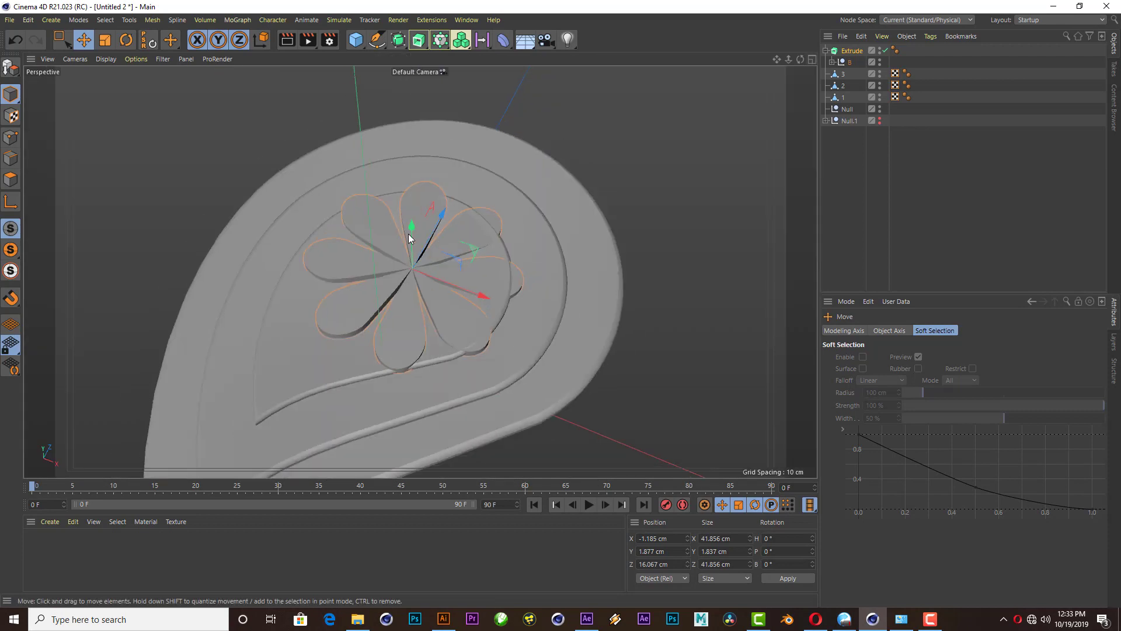
- Raise the flower above the paisley surface and set its extrusion depth to 1 cm
drag(409, 233, 412, 228)
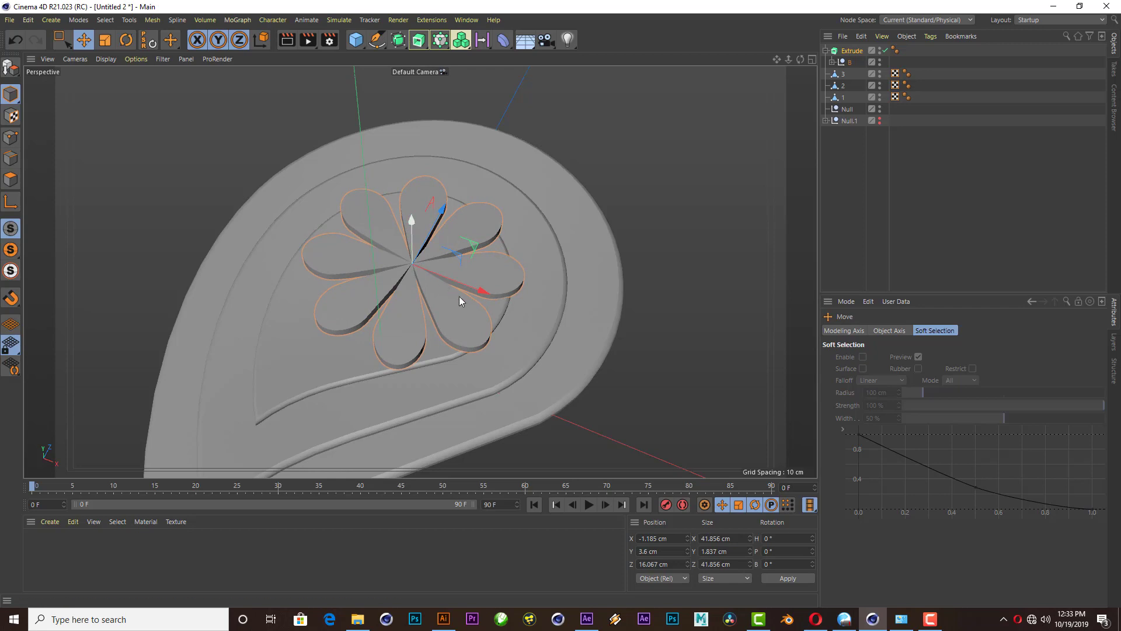
click(853, 52)
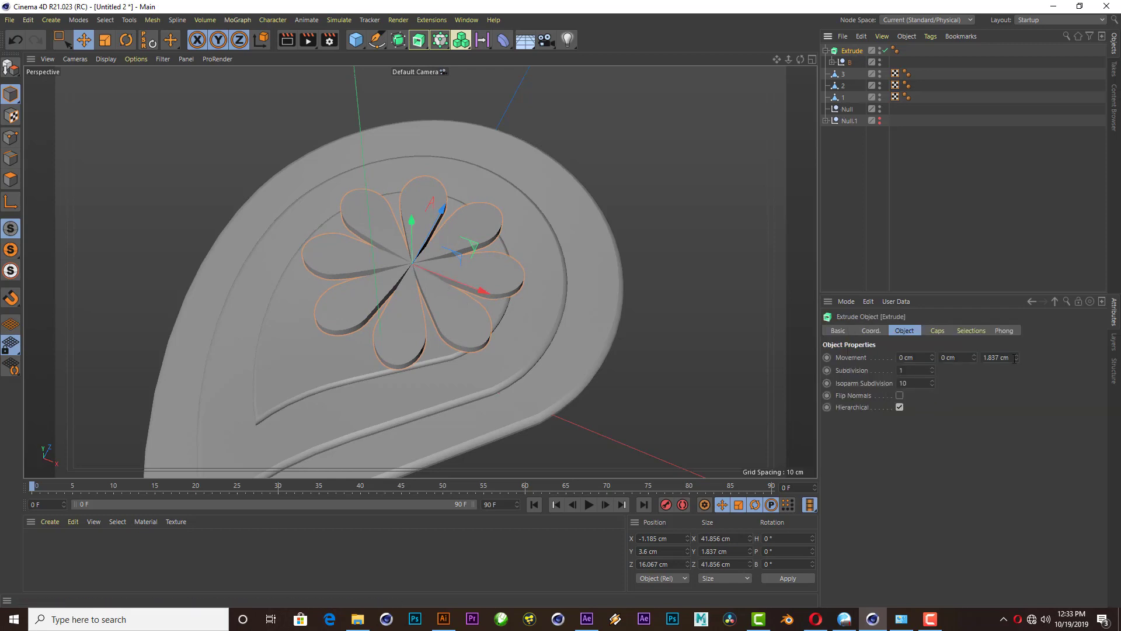
text(1)
key(Return)
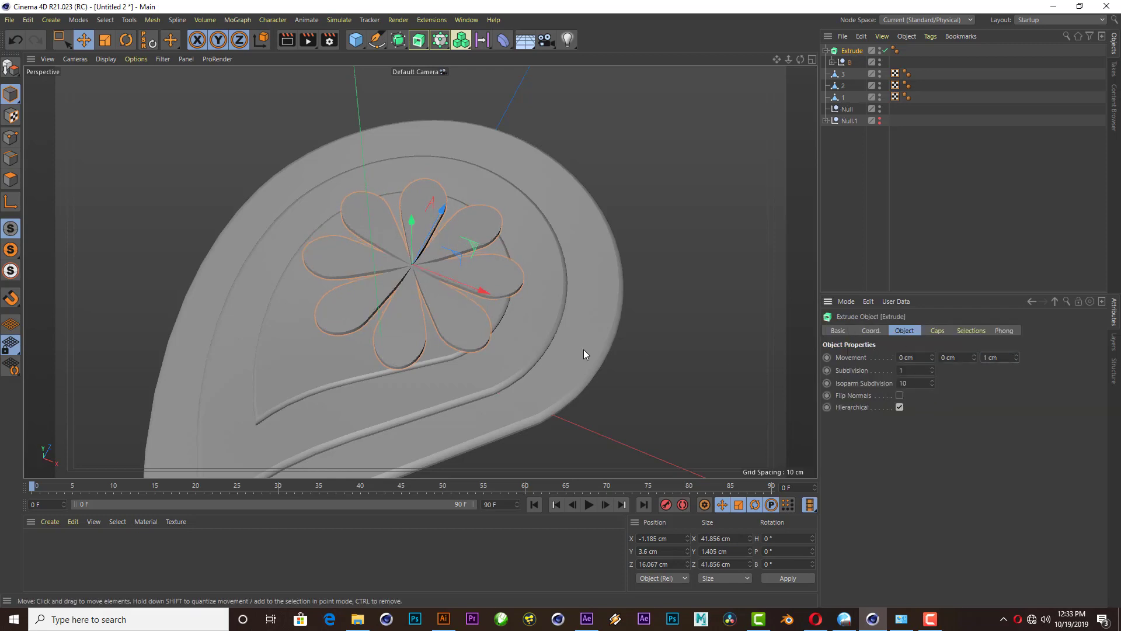
scroll(521, 307, up, 2)
scroll(521, 307, up, 1)
- Give the flower caps a rounded bevel: 0.5 cm size, 13 segments, 70% shape depth
click(938, 331)
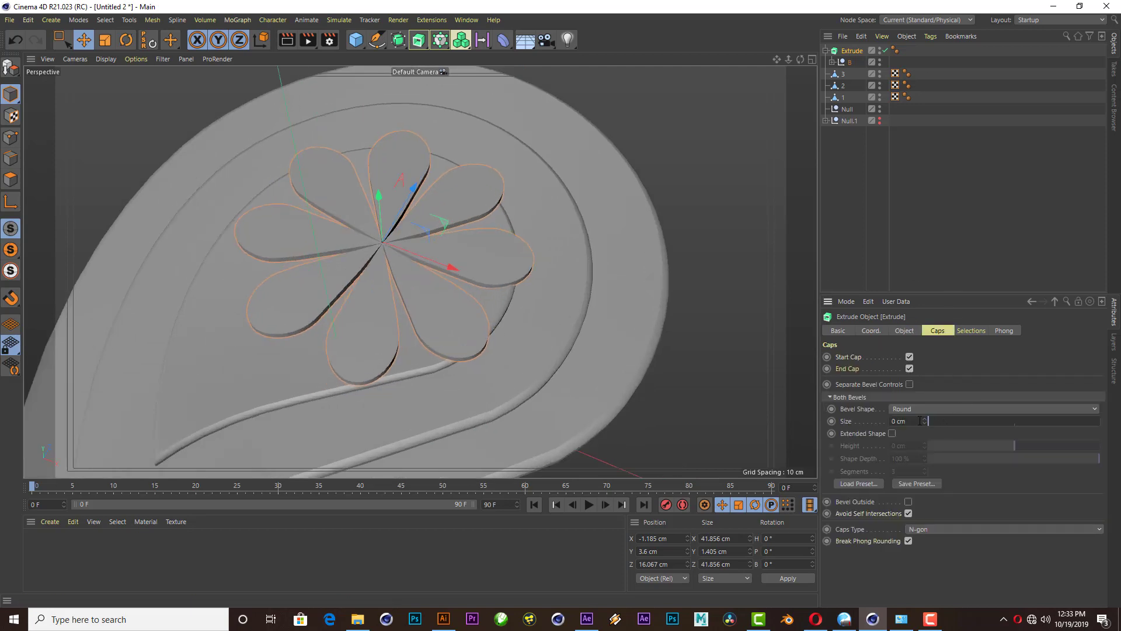
text(1)
key(Return)
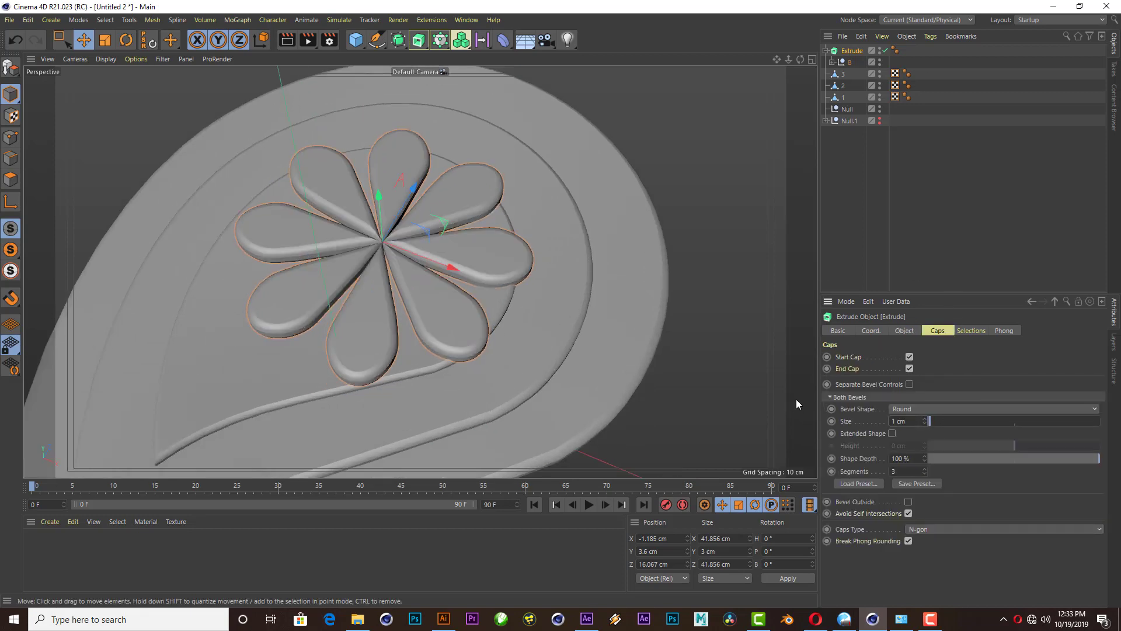
mouse_move(796, 399)
alt+mouse_down()
mouse_move(493, 150)
mouse_move(790, 48)
mouse_move(563, 264)
alt+mouse_up()
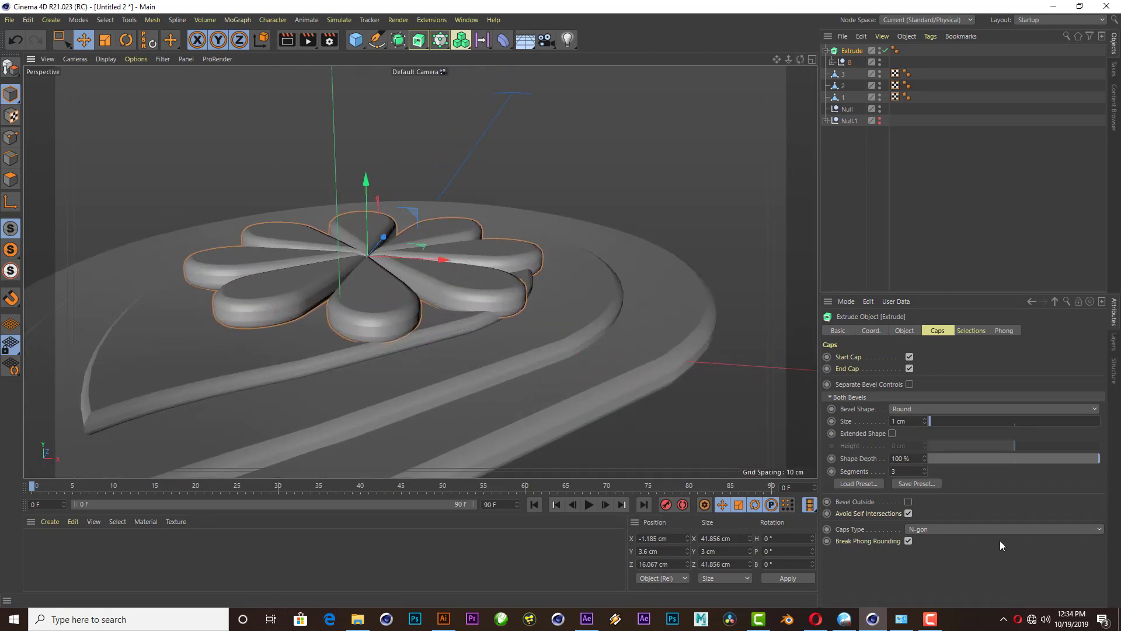
mouse_move(1094, 457)
mouse_down()
mouse_move(965, 458)
mouse_move(1039, 459)
mouse_up()
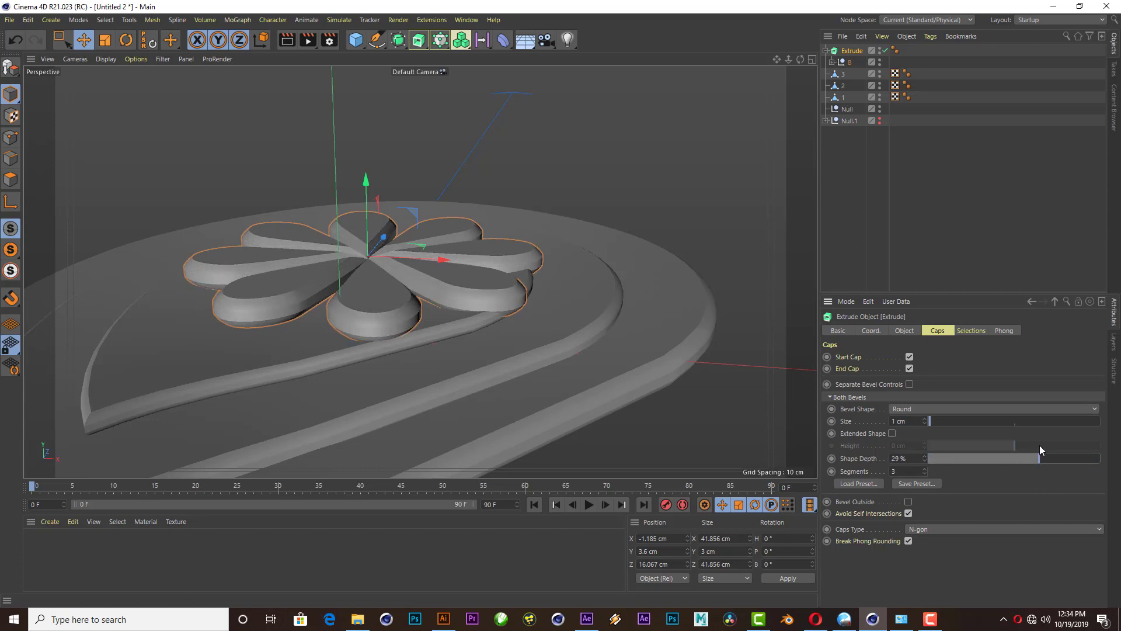
click(924, 469)
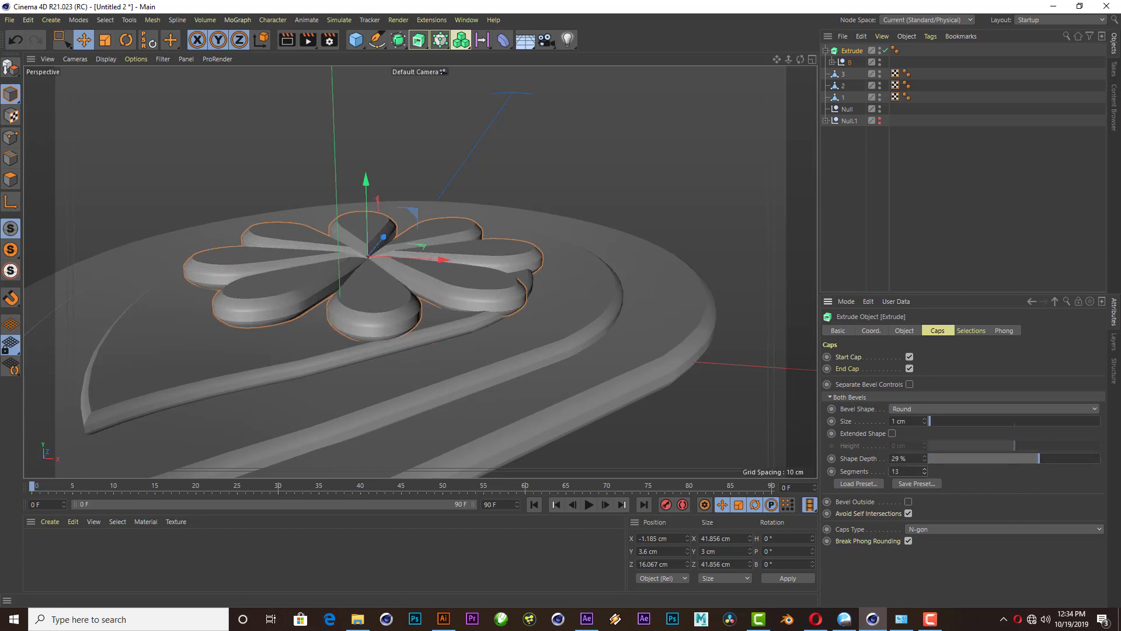
click(909, 423)
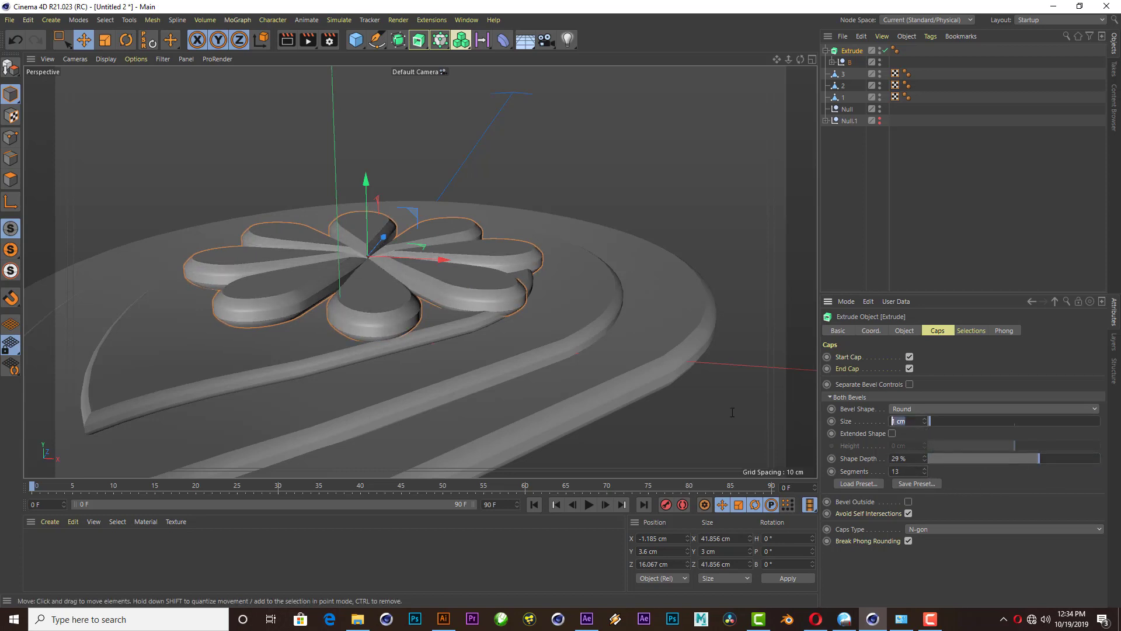
text(0.5)
key(Return)
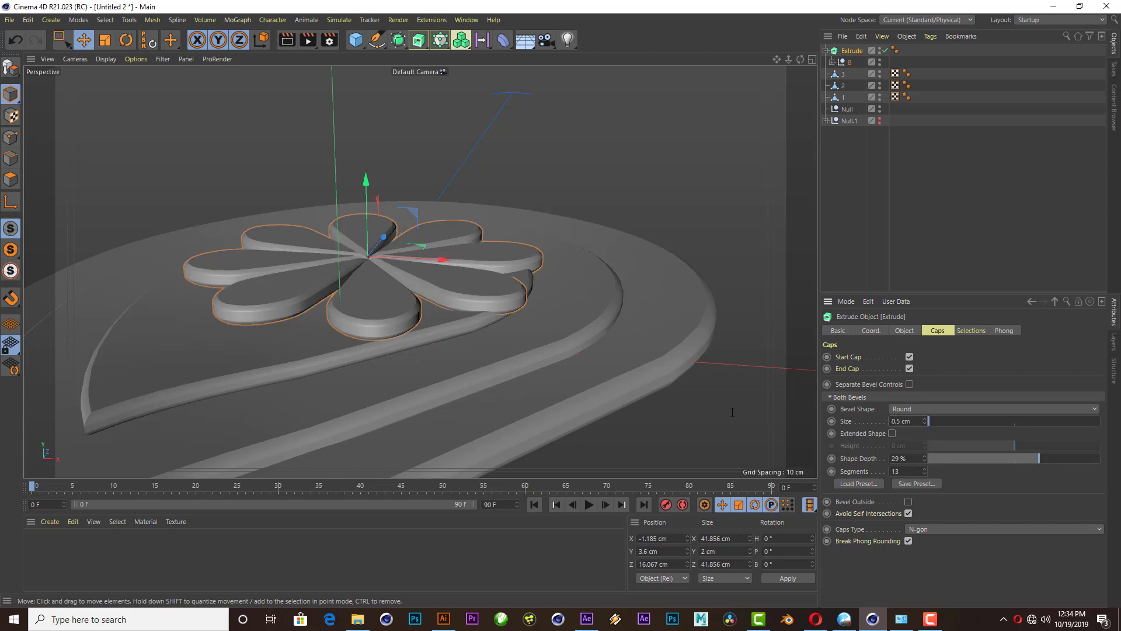
mouse_move(1002, 457)
mouse_down()
mouse_move(1092, 442)
mouse_move(1076, 446)
mouse_up()
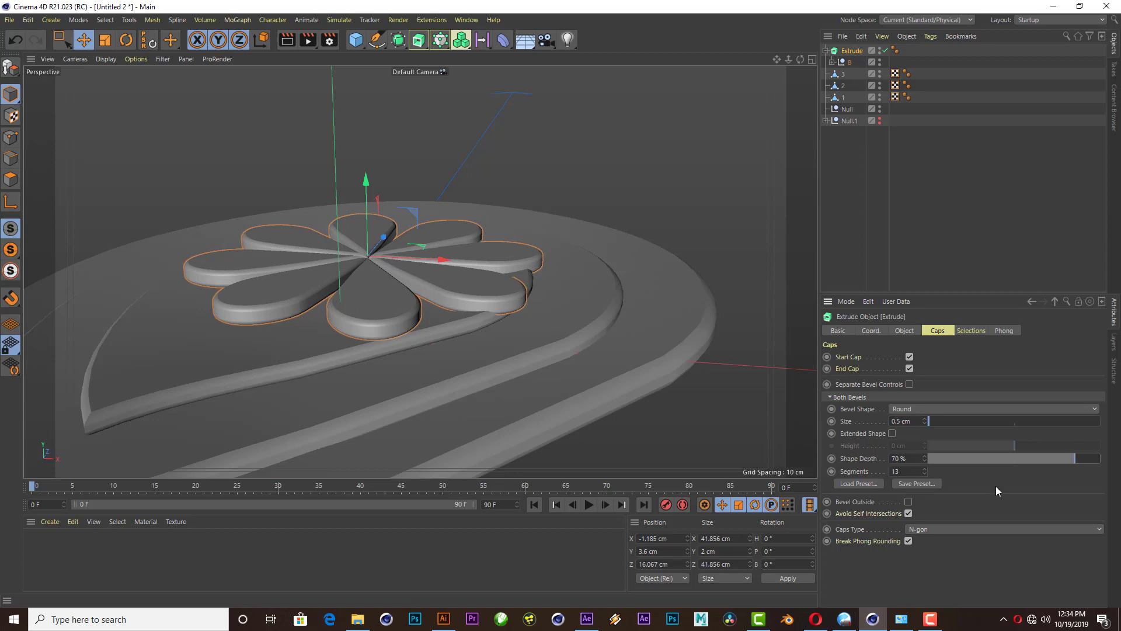
- Switch the cap bevel to a Curve shape preset, flatten its depth, and render a preview
click(868, 485)
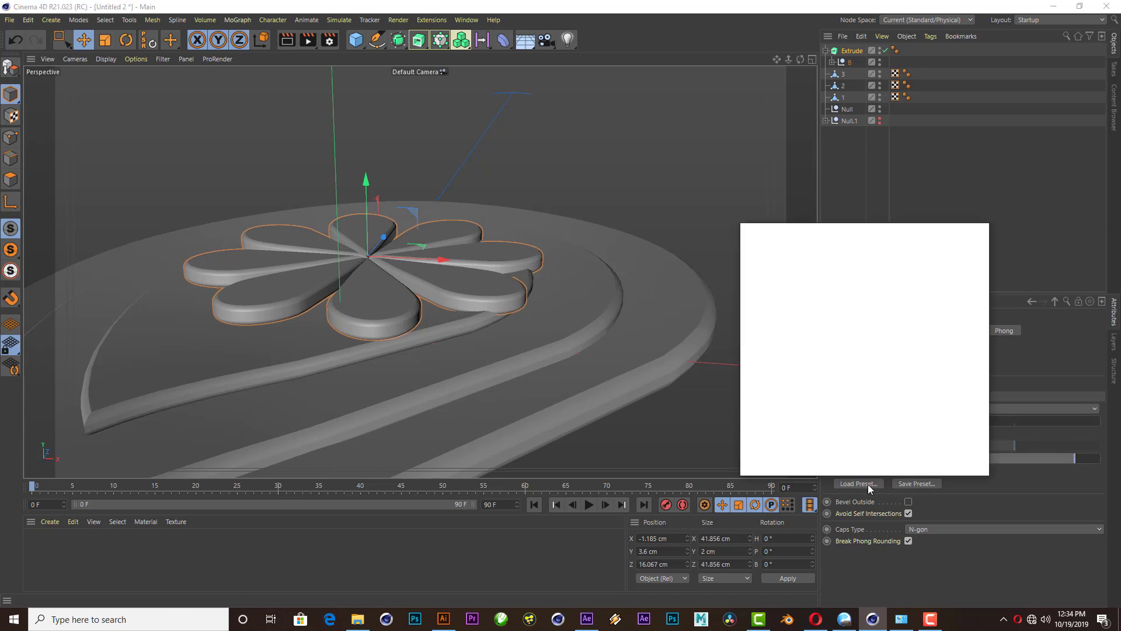
click(782, 316)
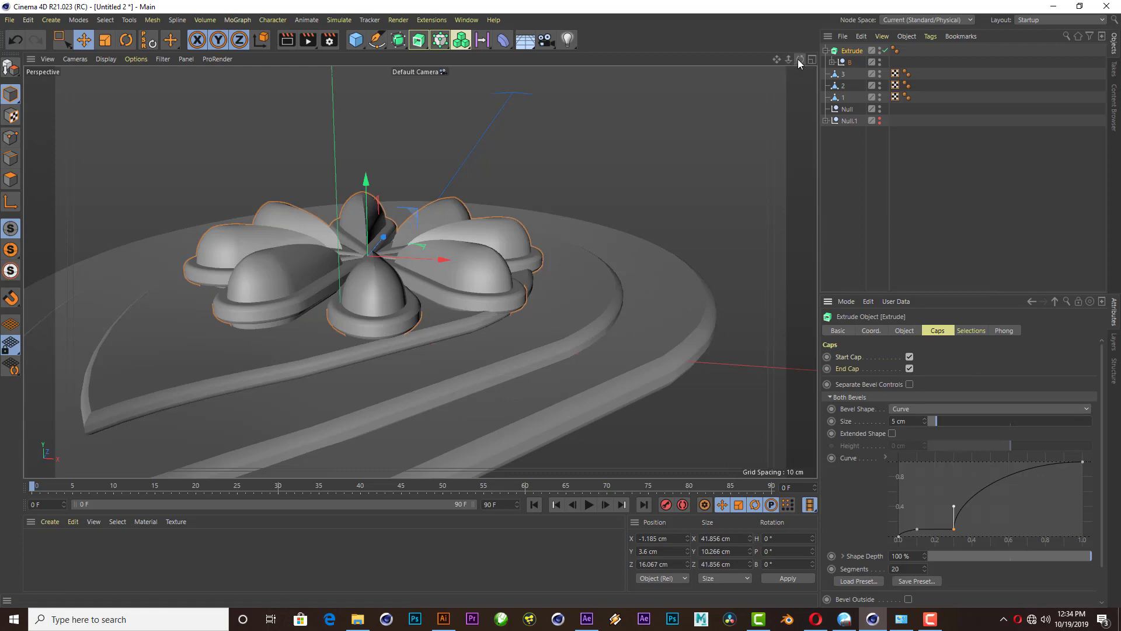
drag(800, 59, 800, 176)
drag(420, 271, 982, 381)
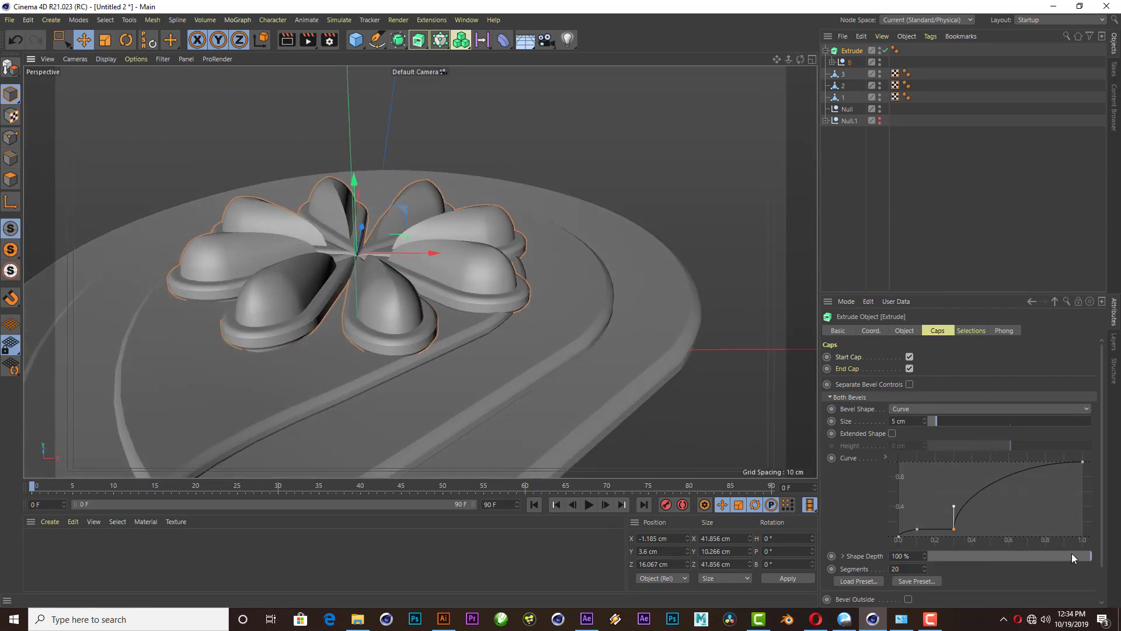
mouse_move(1072, 558)
mouse_down()
mouse_move(1031, 562)
mouse_move(1041, 552)
mouse_up()
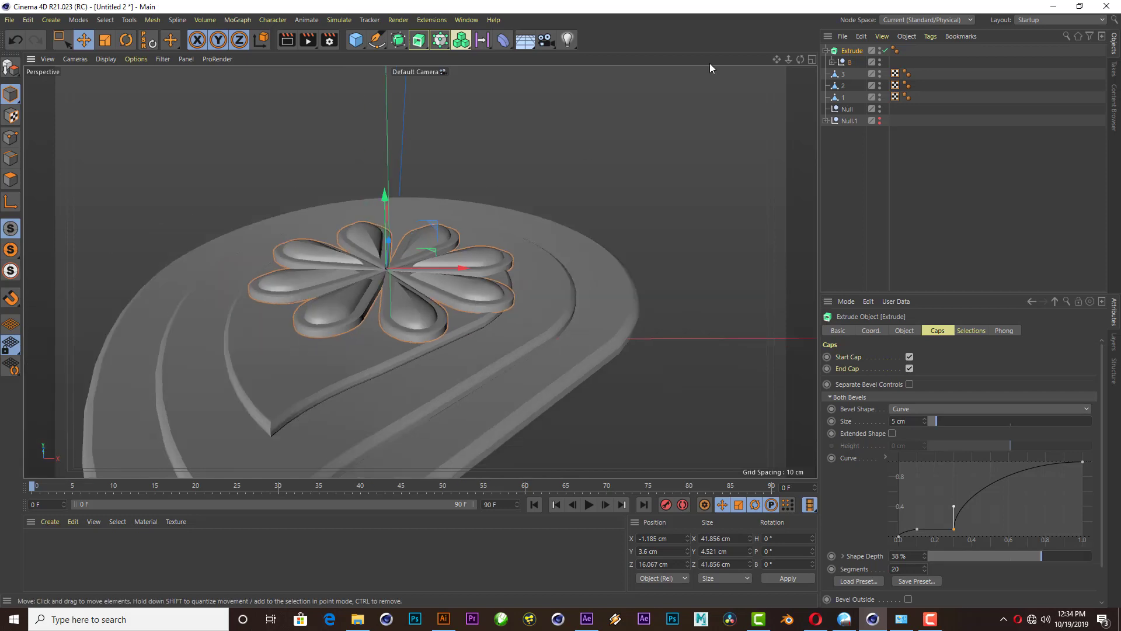
drag(801, 58, 759, 81)
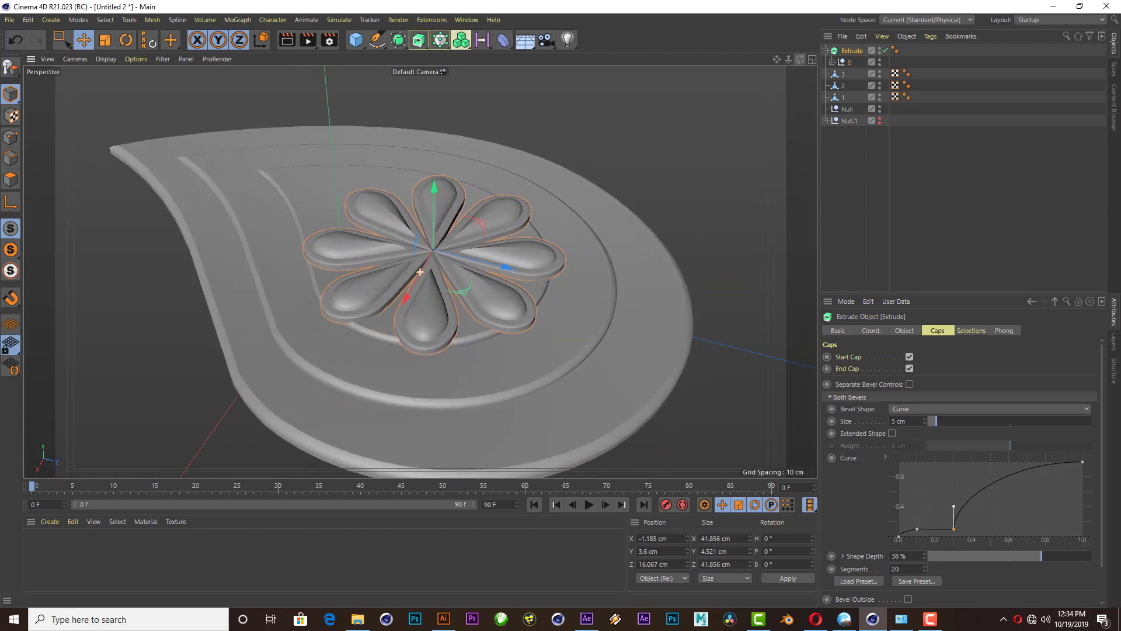
alt+drag(250, 295, 379, 192)
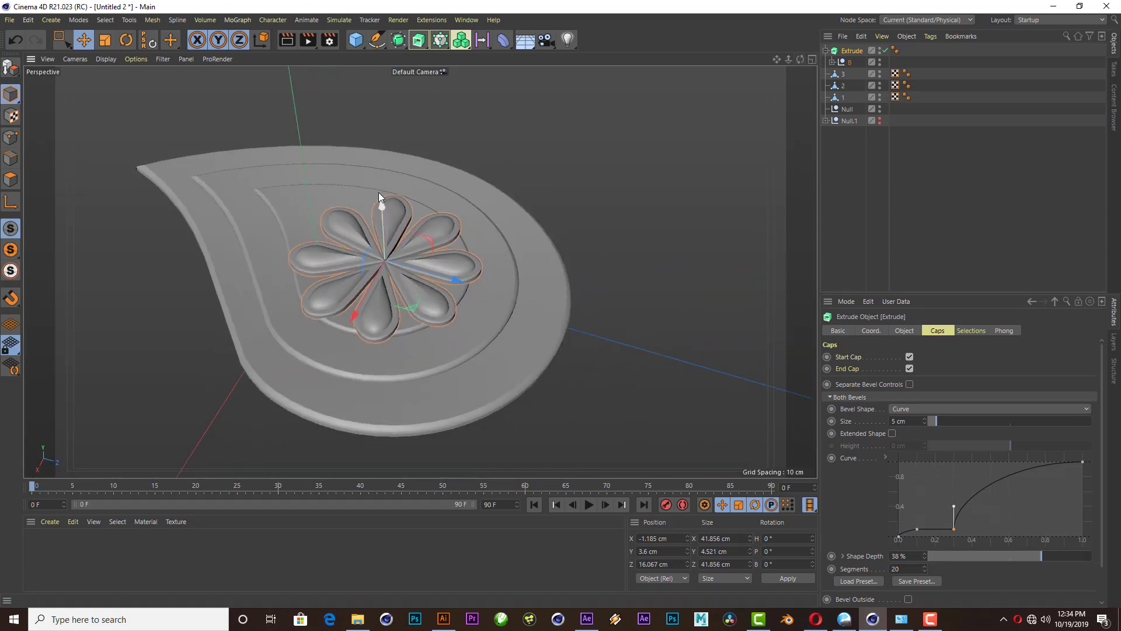
click(289, 47)
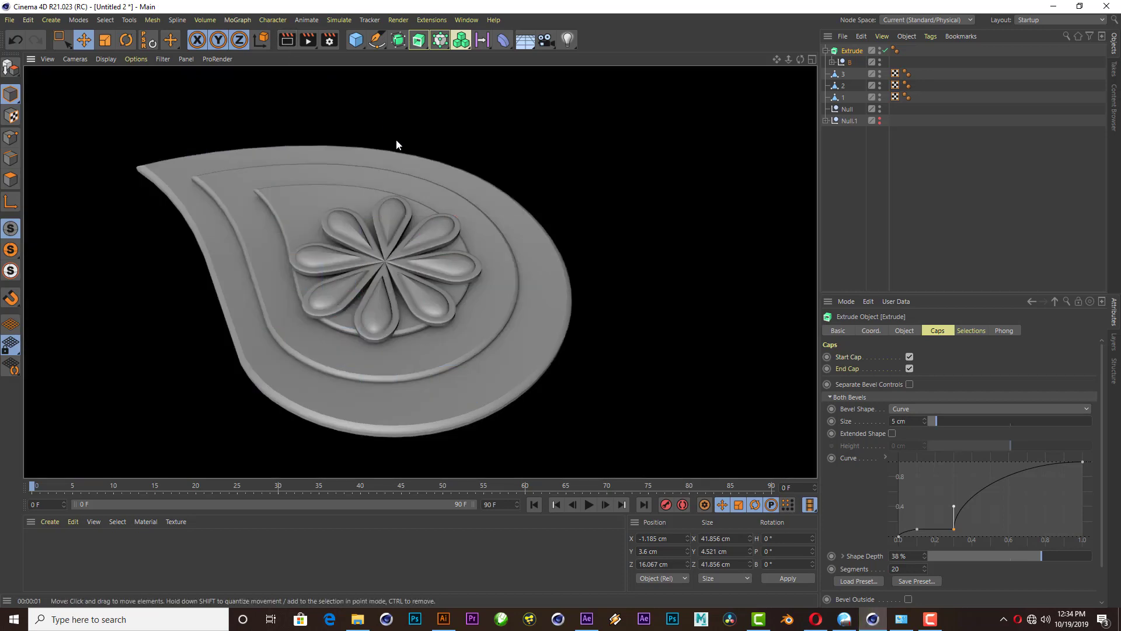
scroll(384, 286, up, 3)
scroll(384, 286, up, 3)
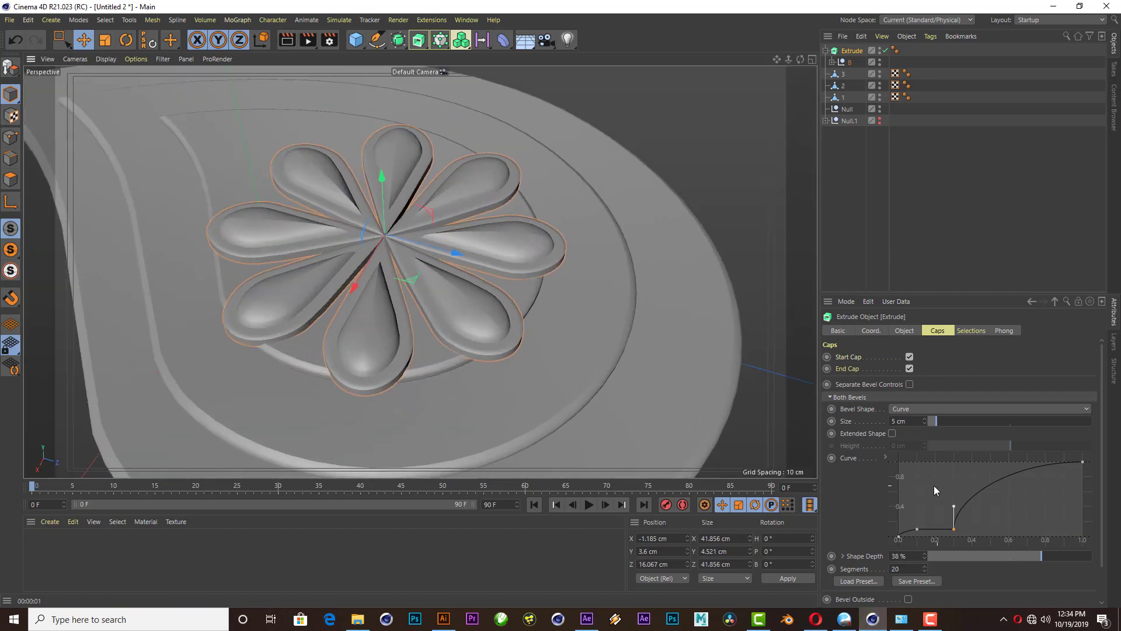
- Set the curve bevel to 24 segments and 25% shape depth, then exit the render view
mouse_move(926, 568)
mouse_down()
mouse_move(900, 569)
mouse_move(934, 569)
mouse_up()
drag(924, 568, 920, 569)
mouse_move(1047, 556)
mouse_down()
mouse_move(1060, 552)
mouse_move(1031, 557)
mouse_up()
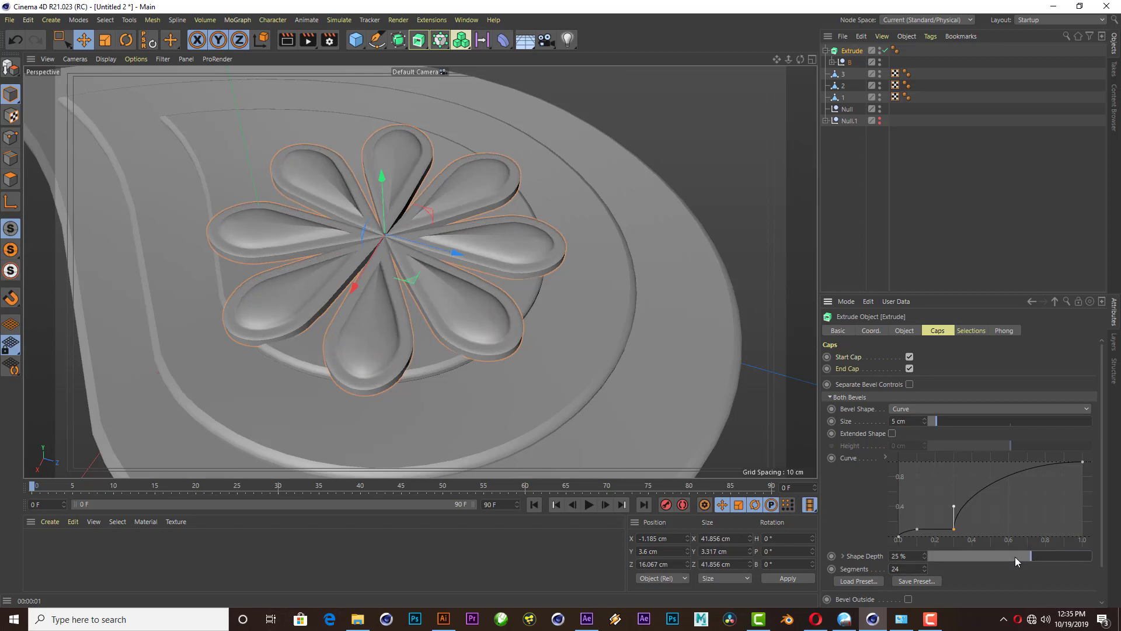
scroll(342, 209, down, 3)
scroll(316, 134, down, 3)
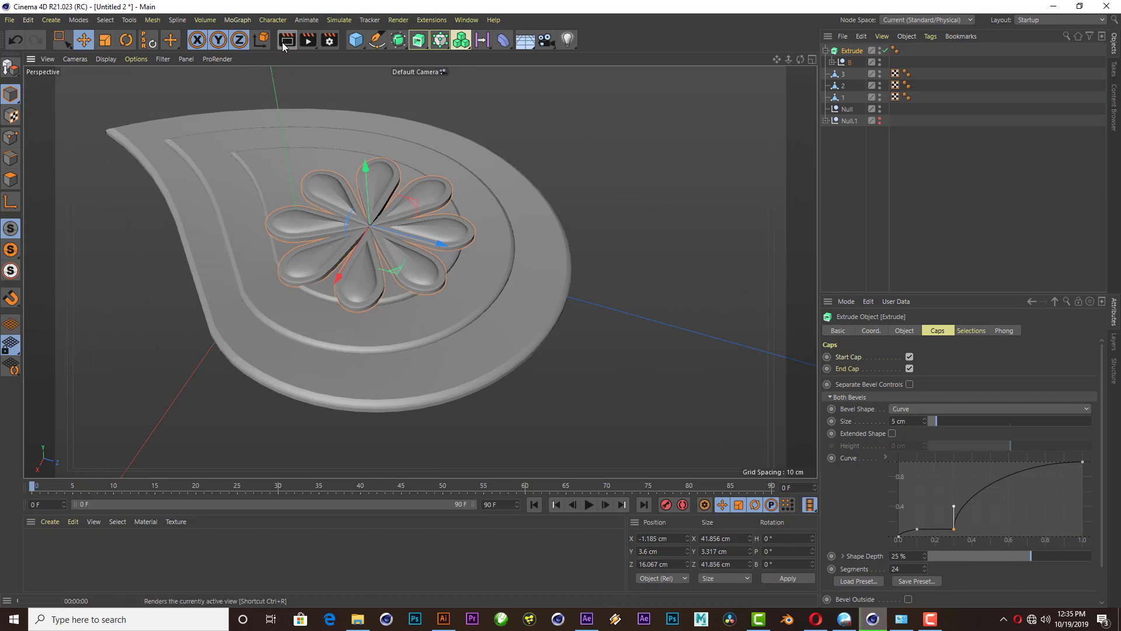
click(283, 41)
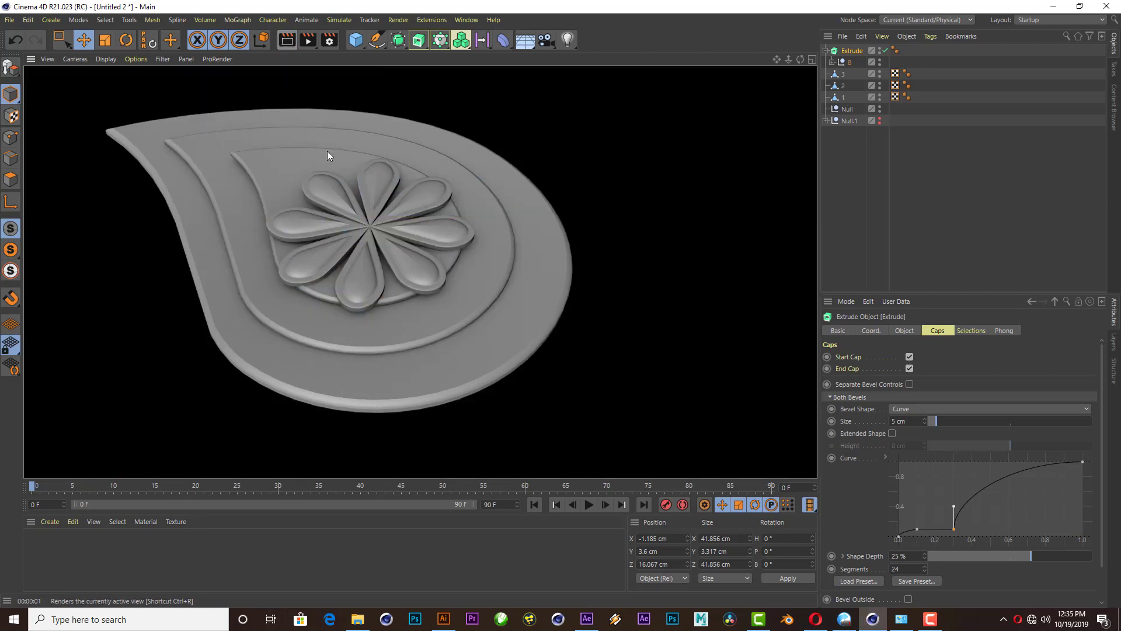
click(360, 245)
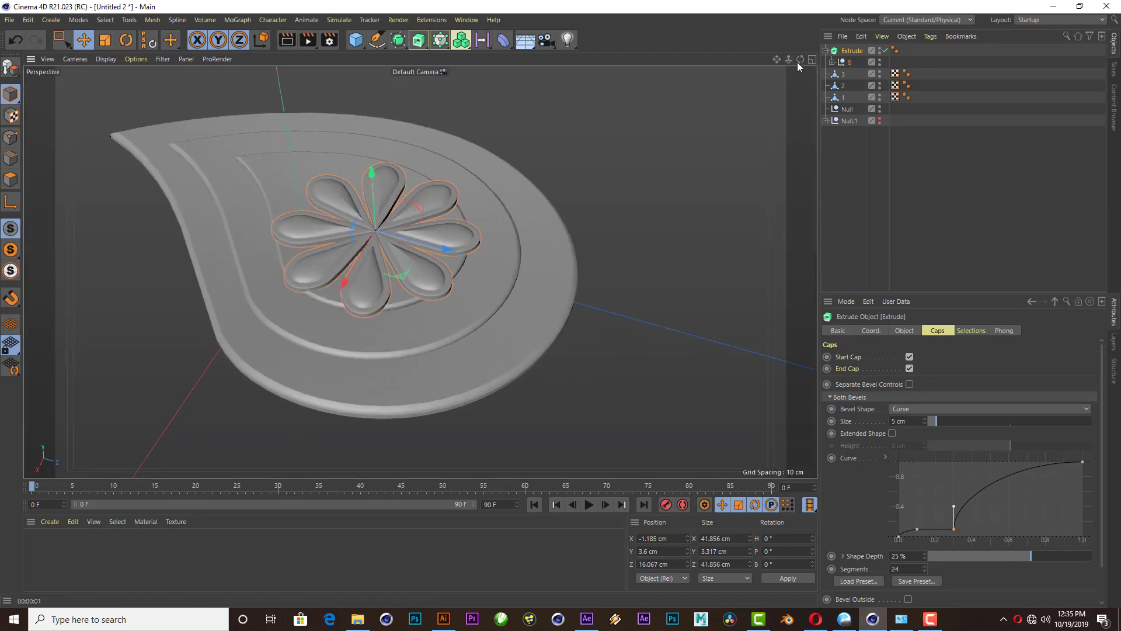
drag(799, 60, 803, 61)
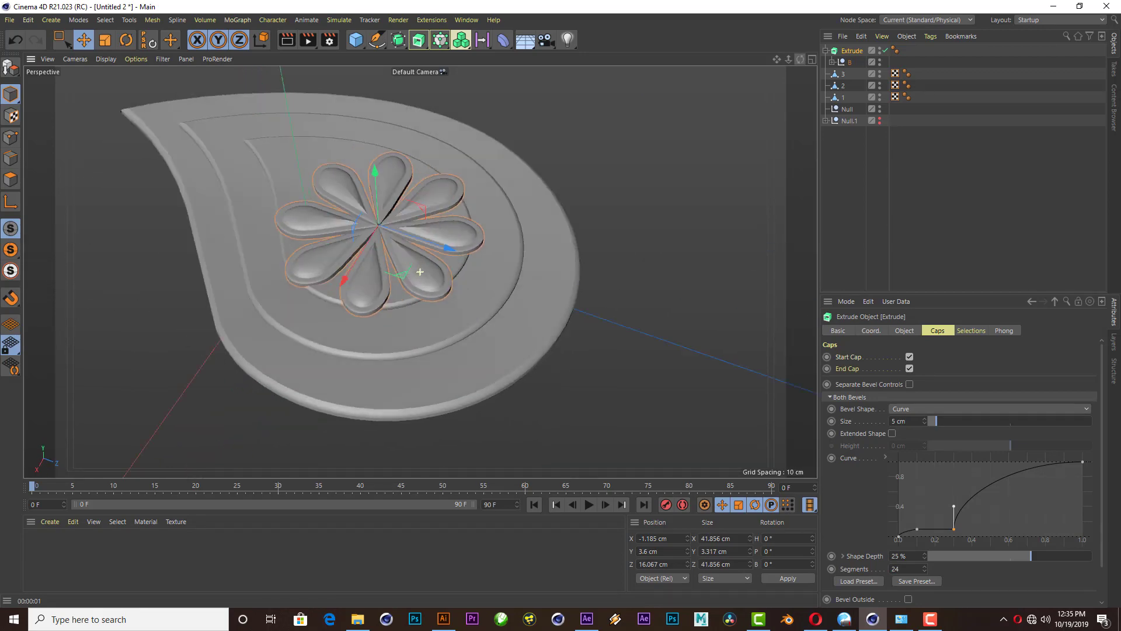
alt+drag(420, 271, 420, 271)
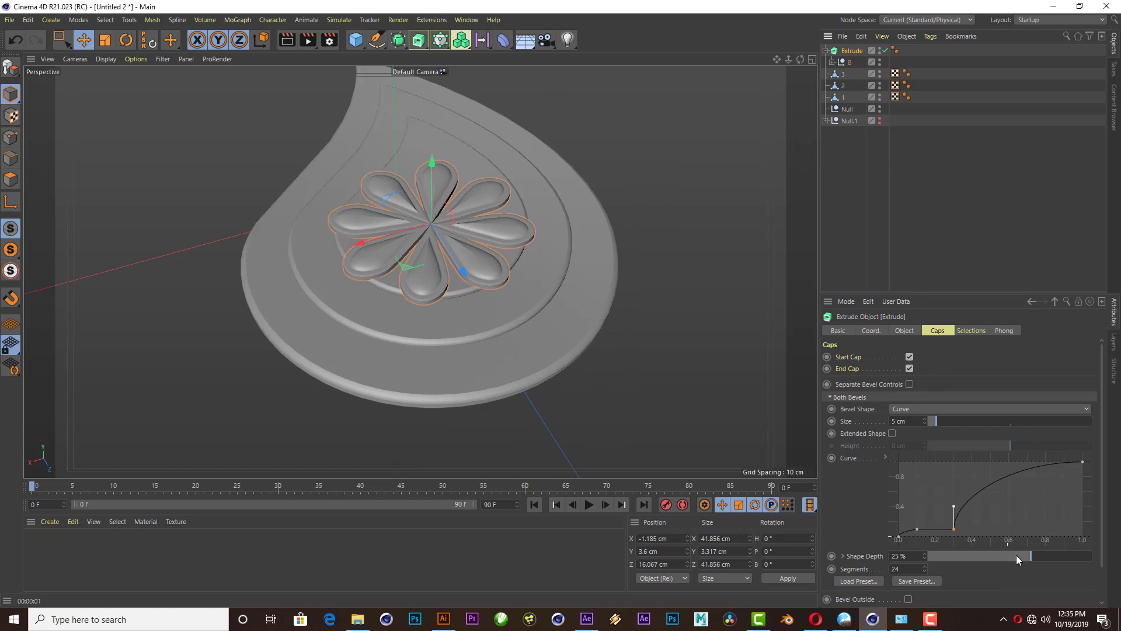
- Enable Avoid Self Intersections and turn off Break Phong Rounding and separate bevel controls
scroll(1017, 555, down, 2)
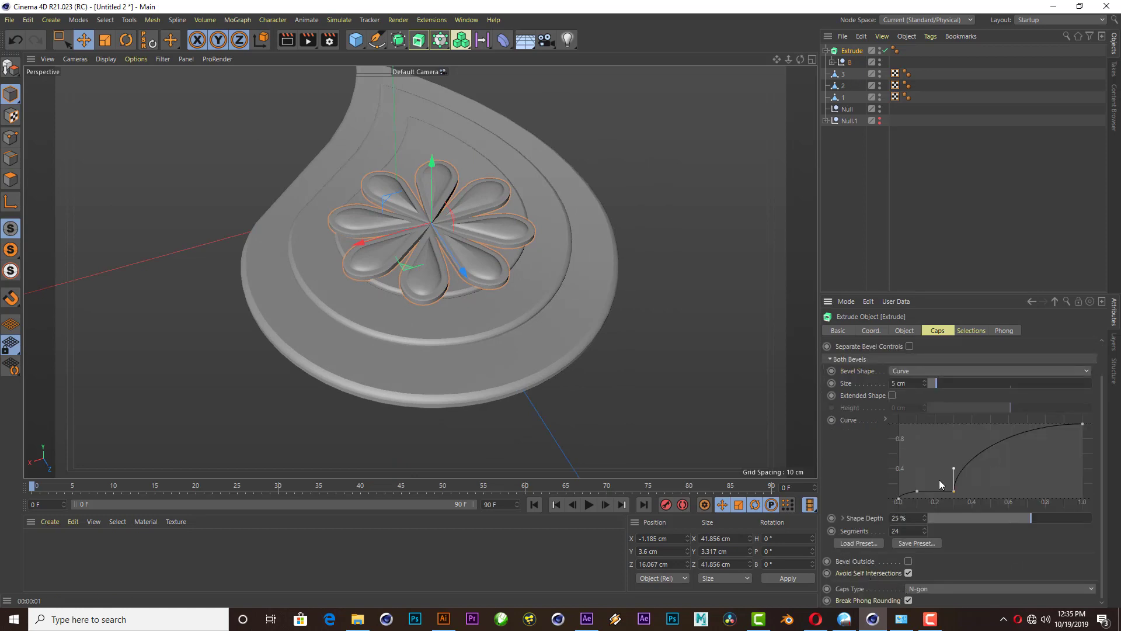
click(910, 346)
click(910, 346)
click(909, 573)
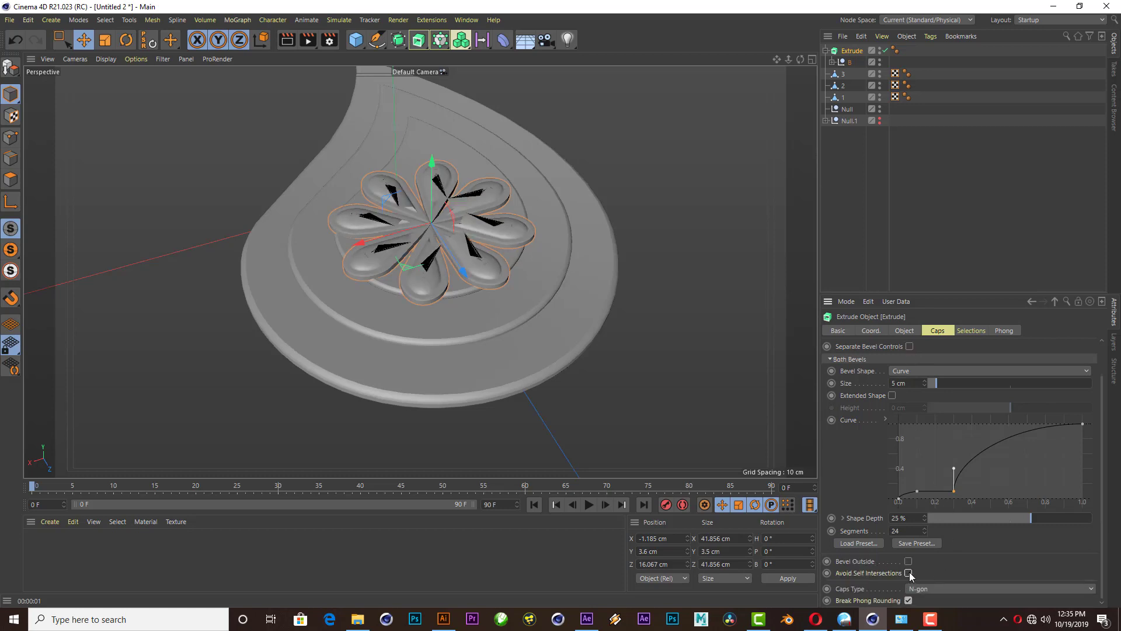
scroll(984, 548, up, 2)
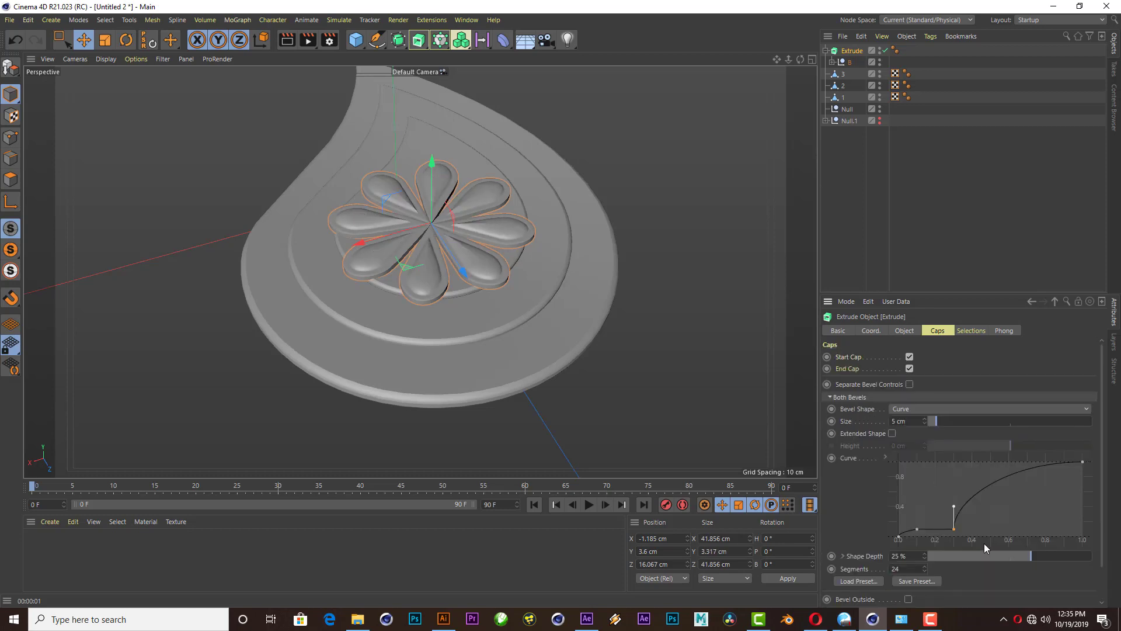
click(910, 384)
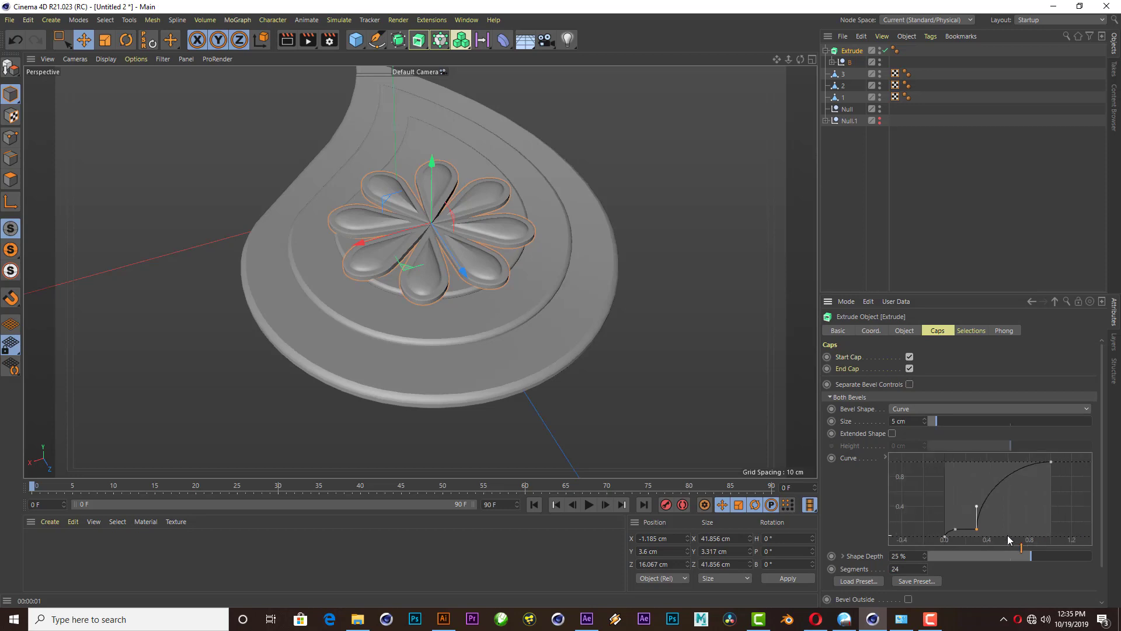
scroll(1024, 575, down, 2)
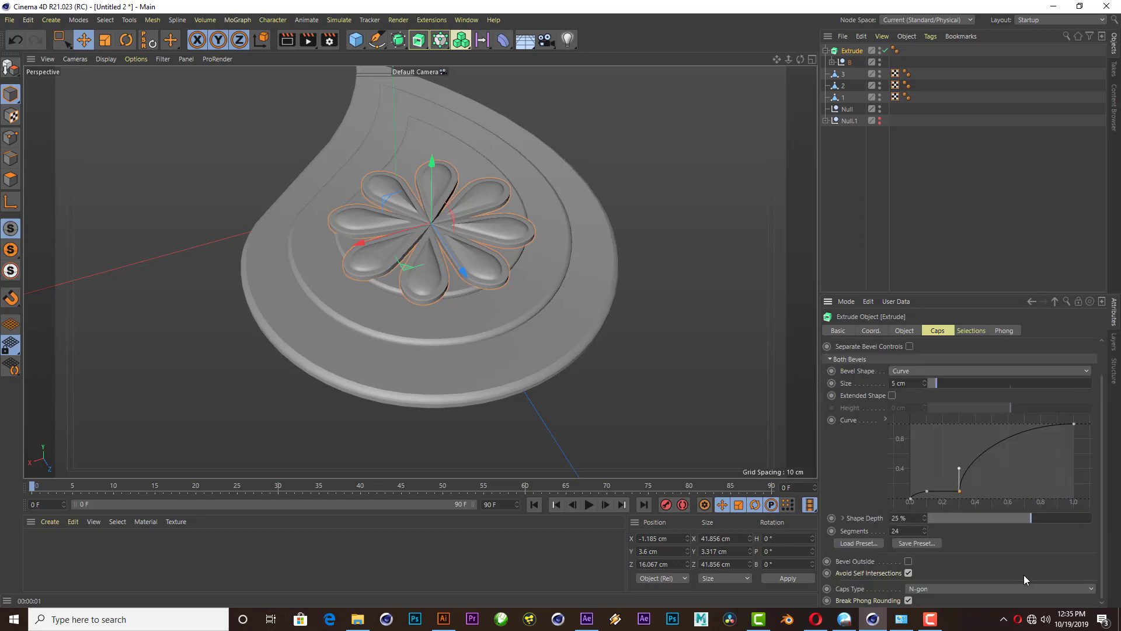
click(908, 600)
scroll(442, 233, up, 2)
scroll(443, 229, up, 2)
scroll(443, 229, up, 2)
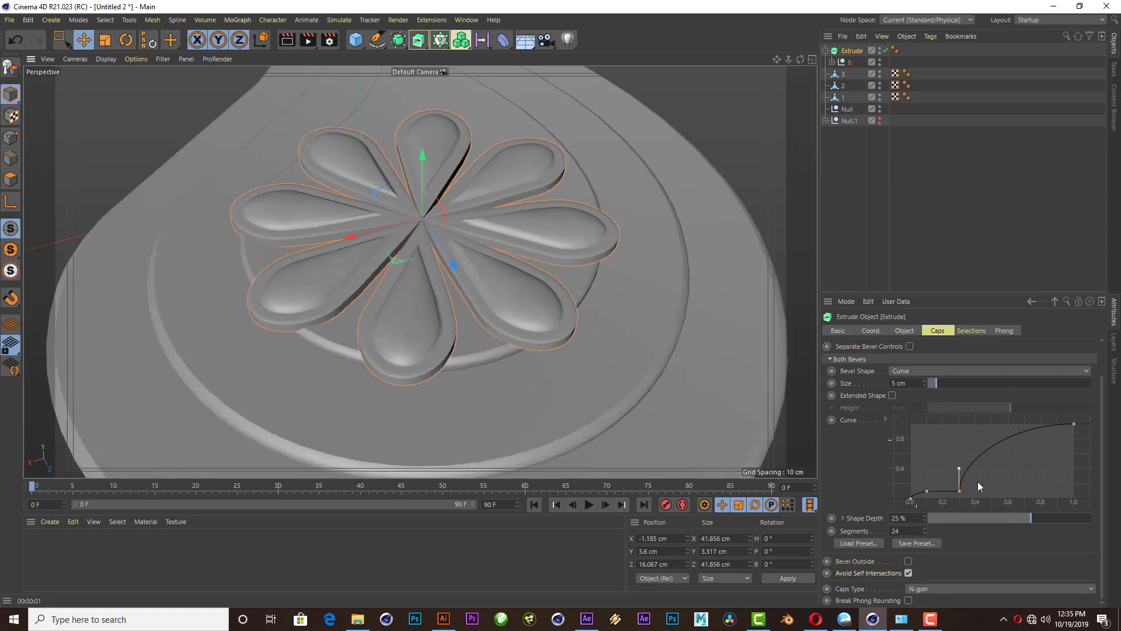
- Drop bevel depth to about 18%, reshape points on the bevel Curve graph, and preview
mouse_move(927, 531)
mouse_down()
mouse_move(925, 561)
mouse_move(924, 513)
mouse_move(924, 540)
mouse_up()
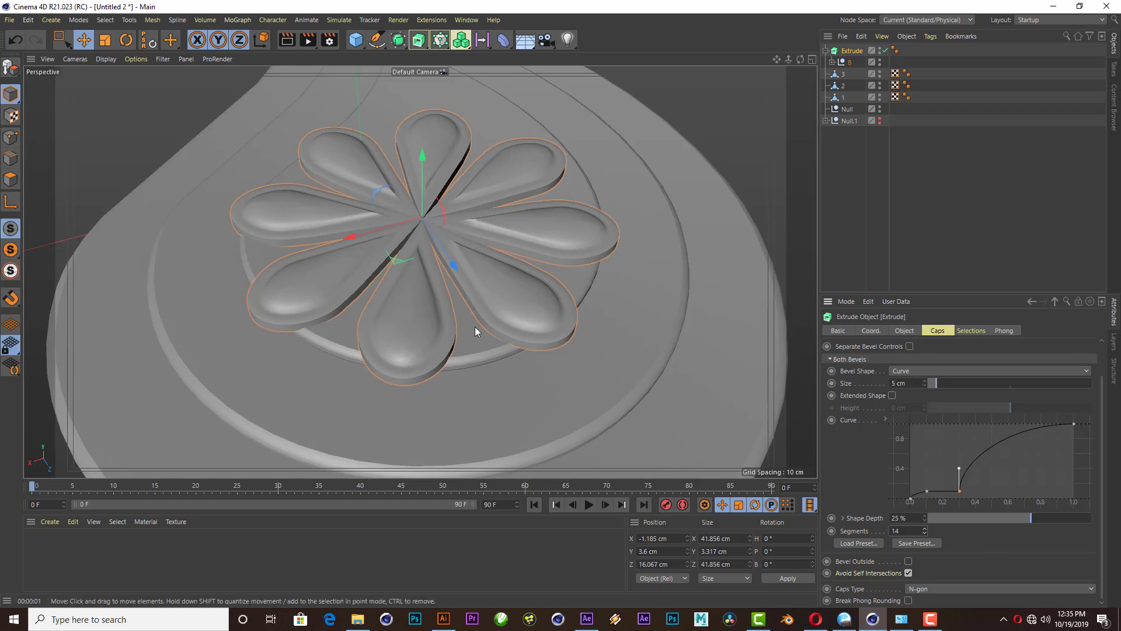
alt+drag(474, 327, 487, 174)
click(288, 41)
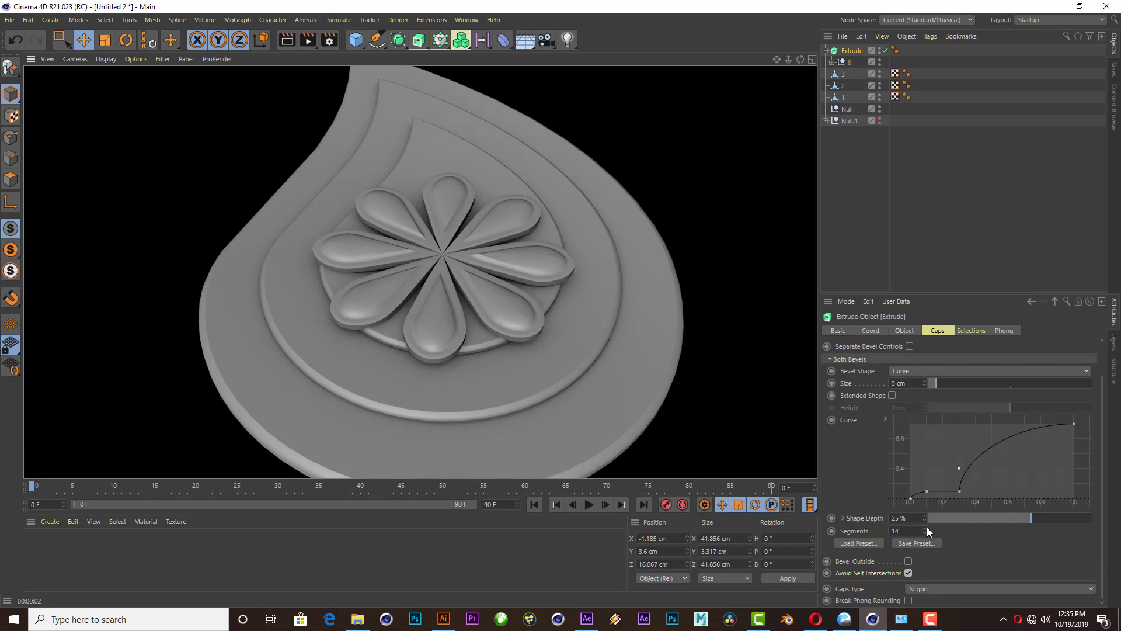
drag(926, 527, 924, 520)
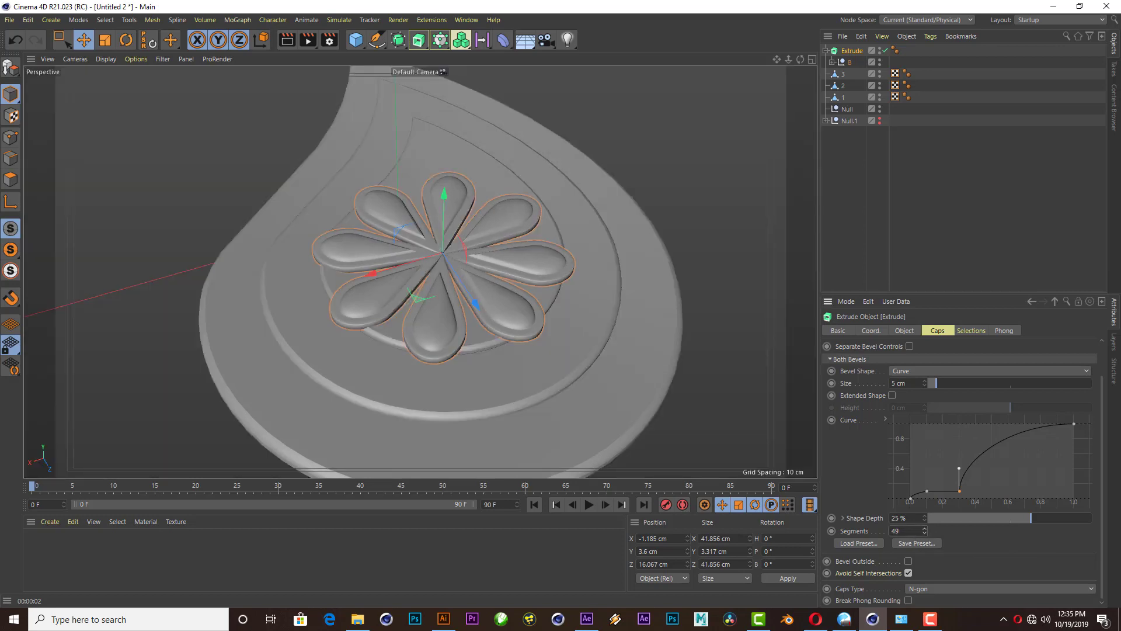
drag(1035, 518, 1024, 517)
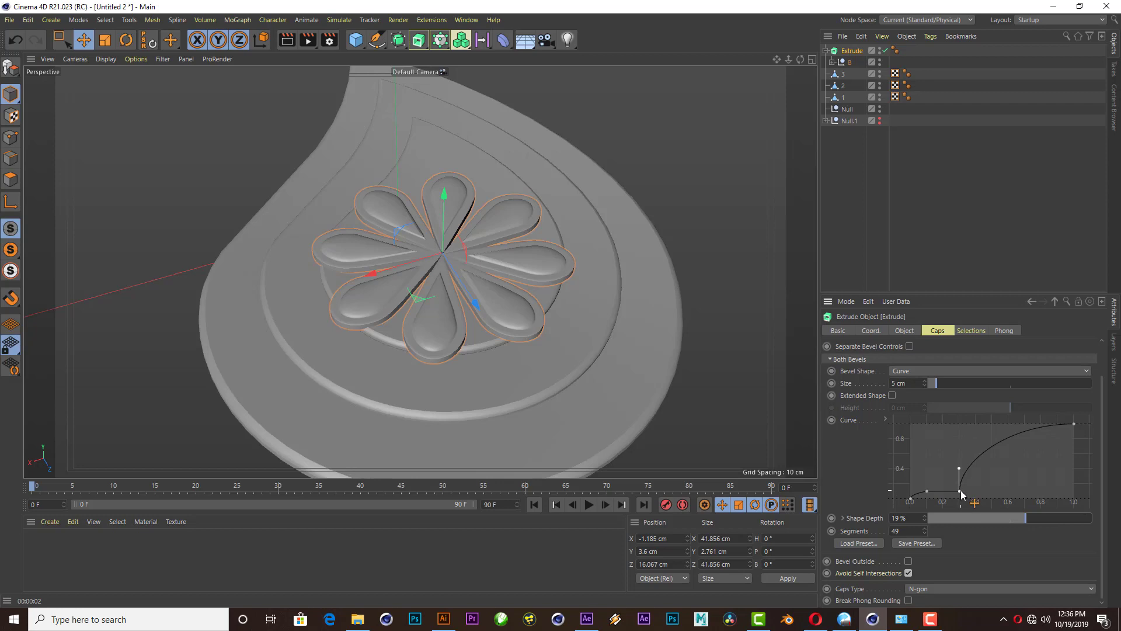
drag(961, 494, 965, 480)
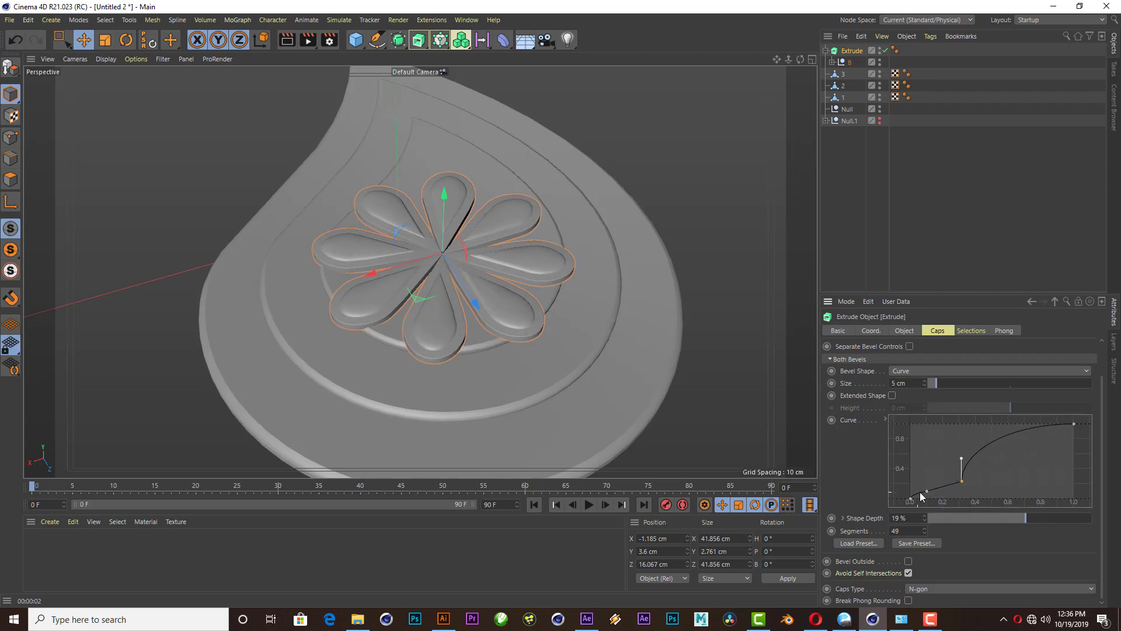
drag(929, 479, 932, 478)
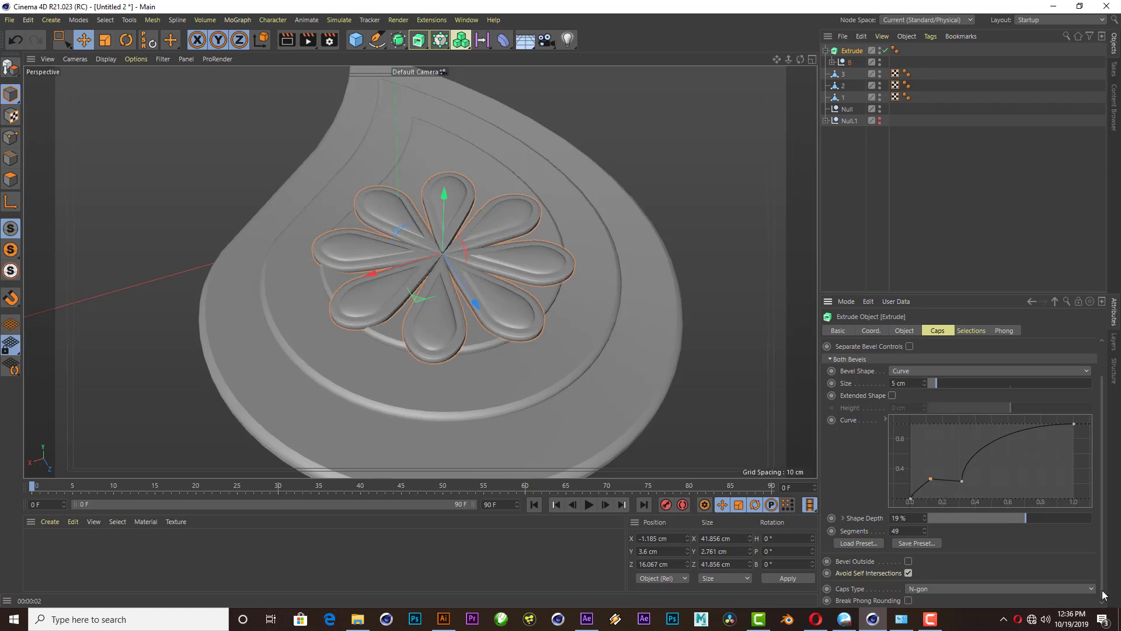
scroll(275, 222, down, 3)
scroll(490, 257, up, 2)
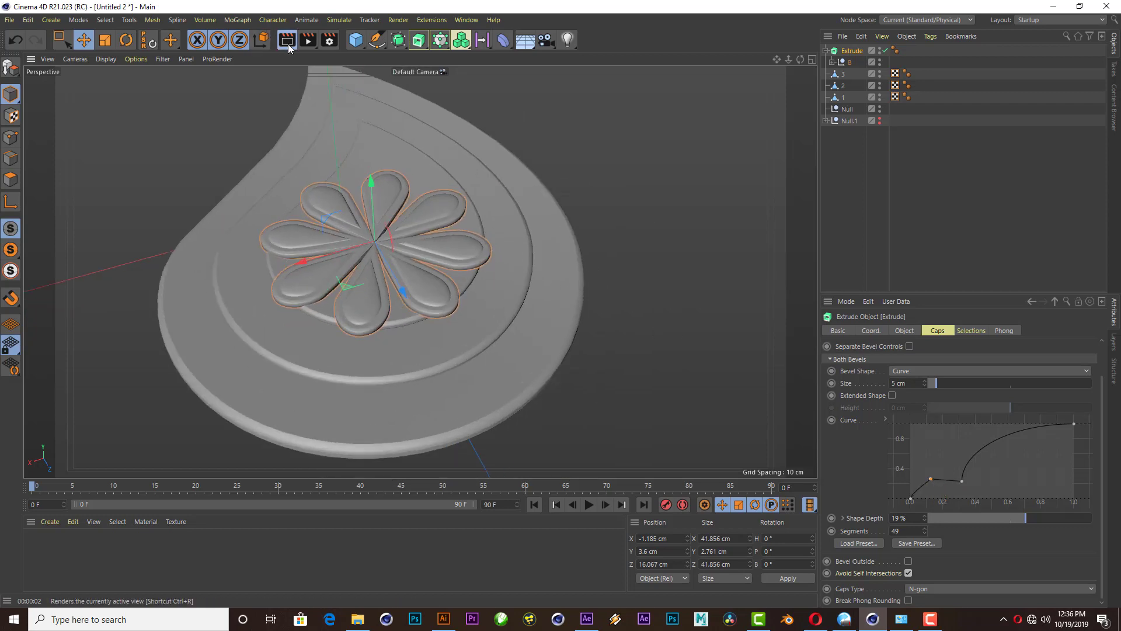
click(288, 44)
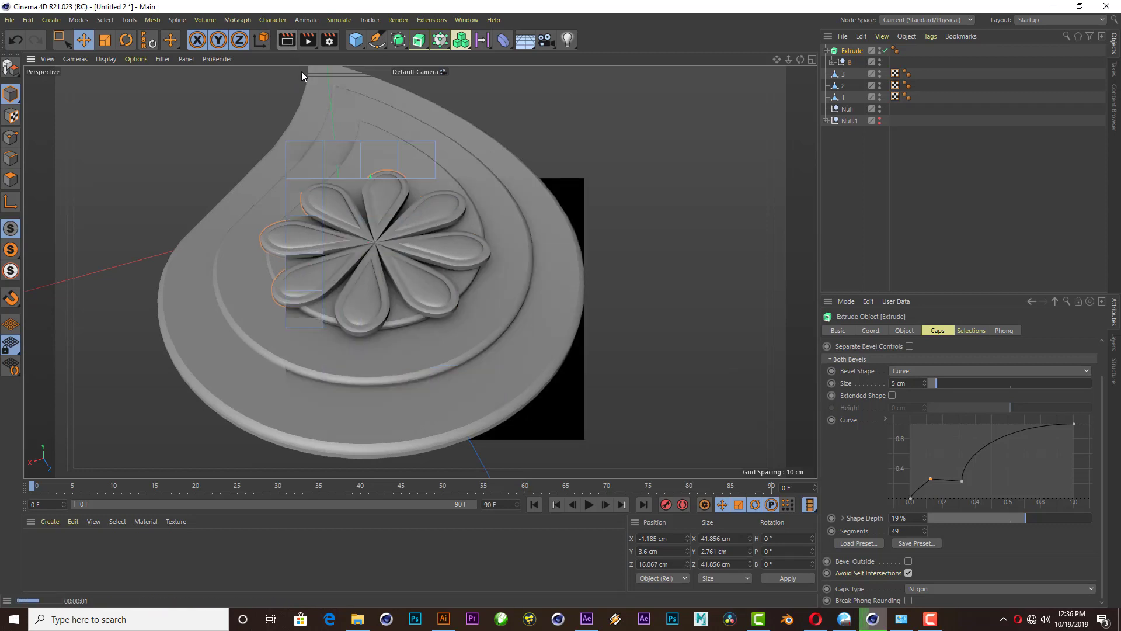
- Set the bevel to 26% shape depth and 43 segments, and render the plaque
scroll(321, 211, up, 2)
scroll(310, 208, up, 2)
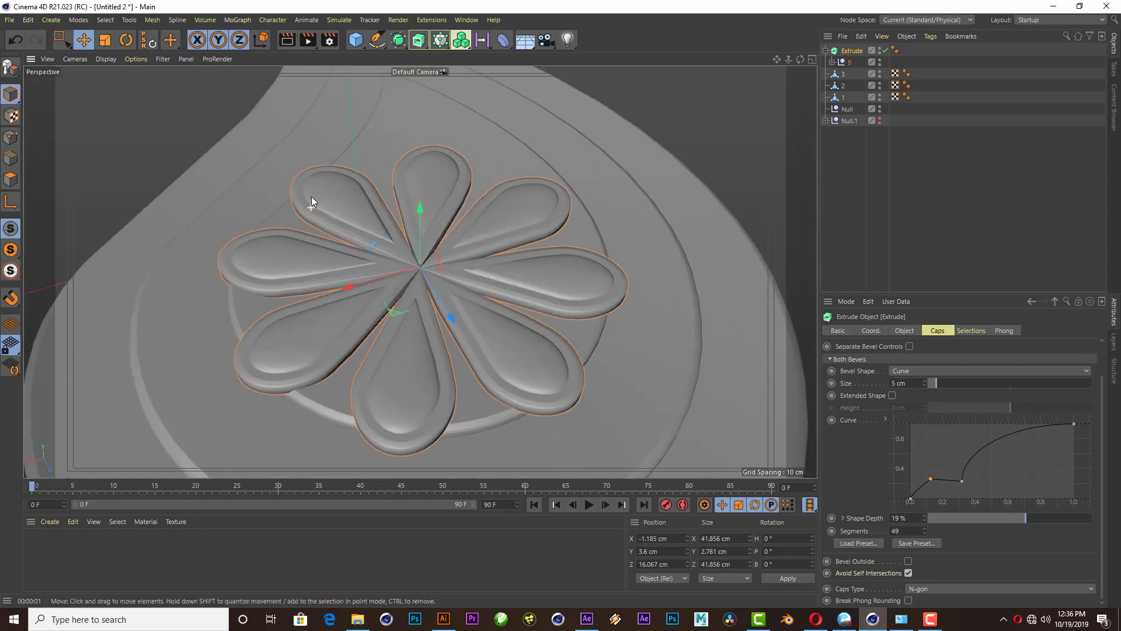
click(285, 41)
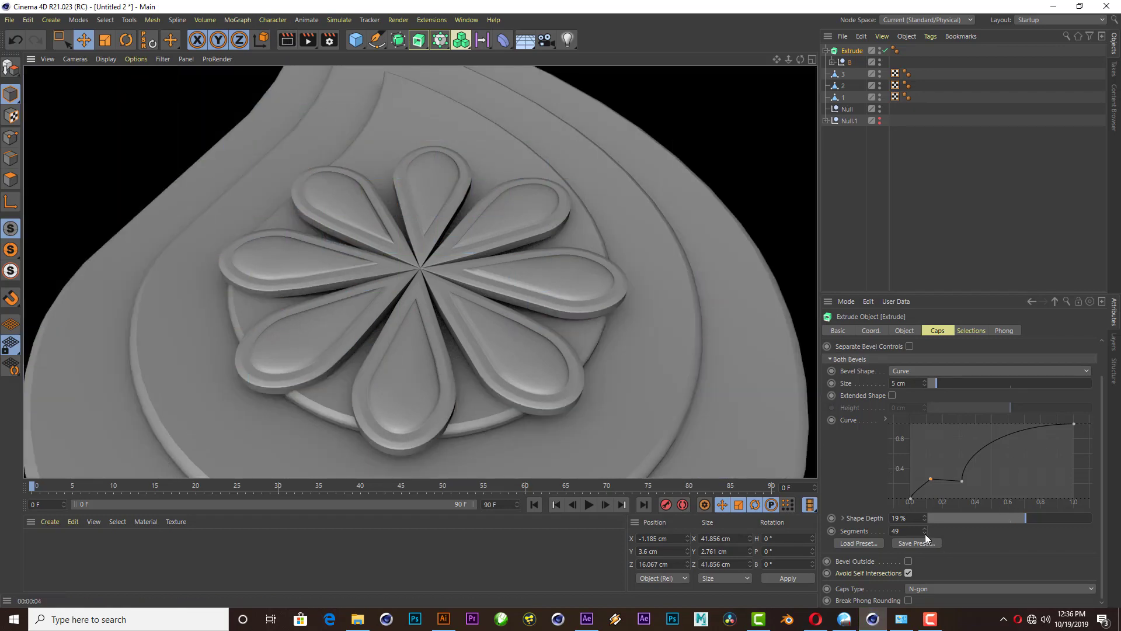
mouse_move(1034, 514)
mouse_down()
mouse_move(1067, 512)
mouse_move(1030, 517)
mouse_up()
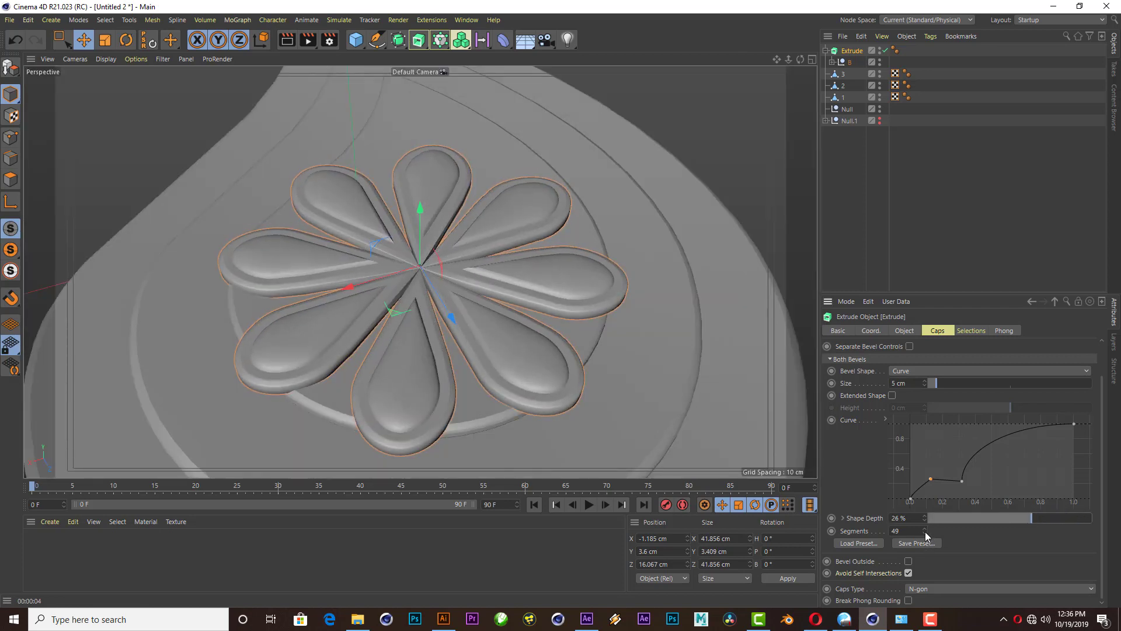
drag(925, 531, 925, 578)
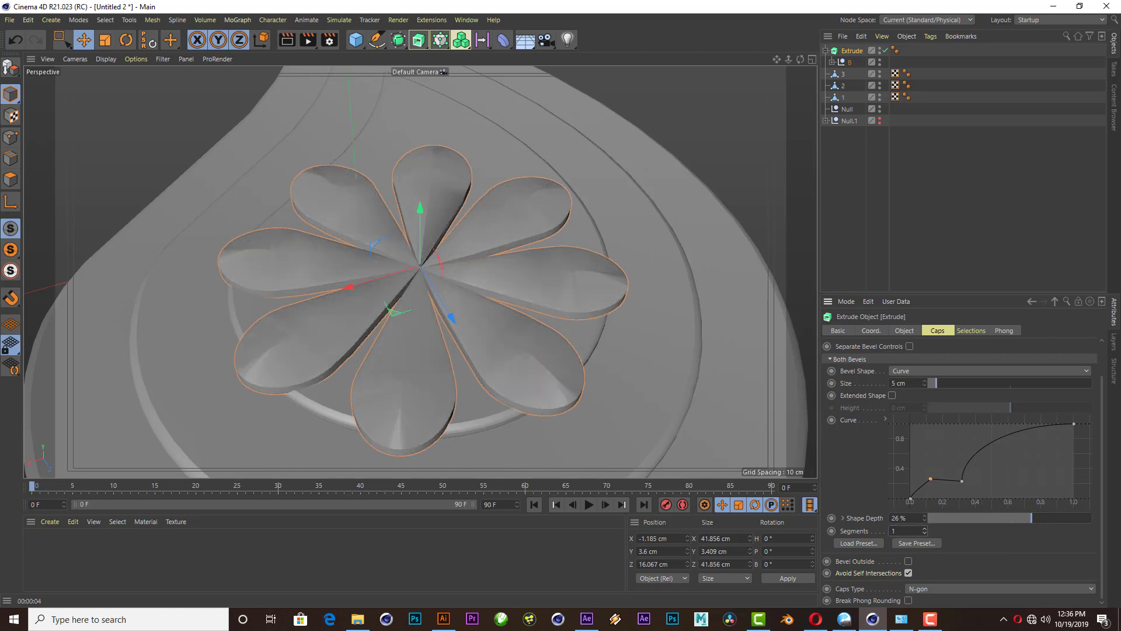
drag(925, 531, 925, 503)
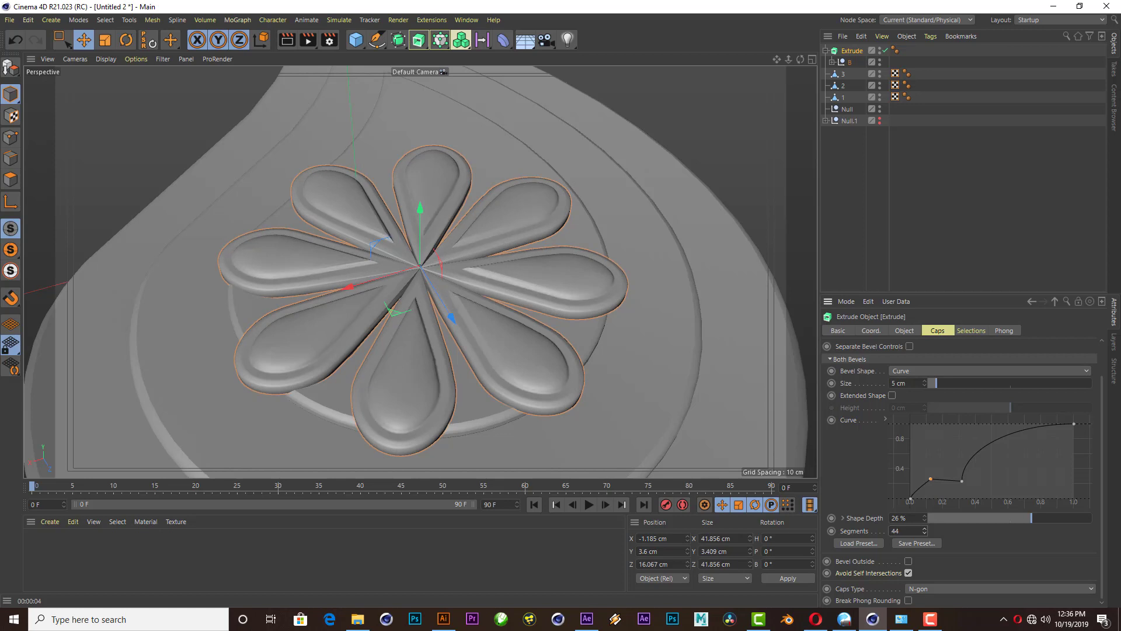
scroll(341, 275, down, 3)
alt+drag(341, 276, 514, 234)
click(284, 40)
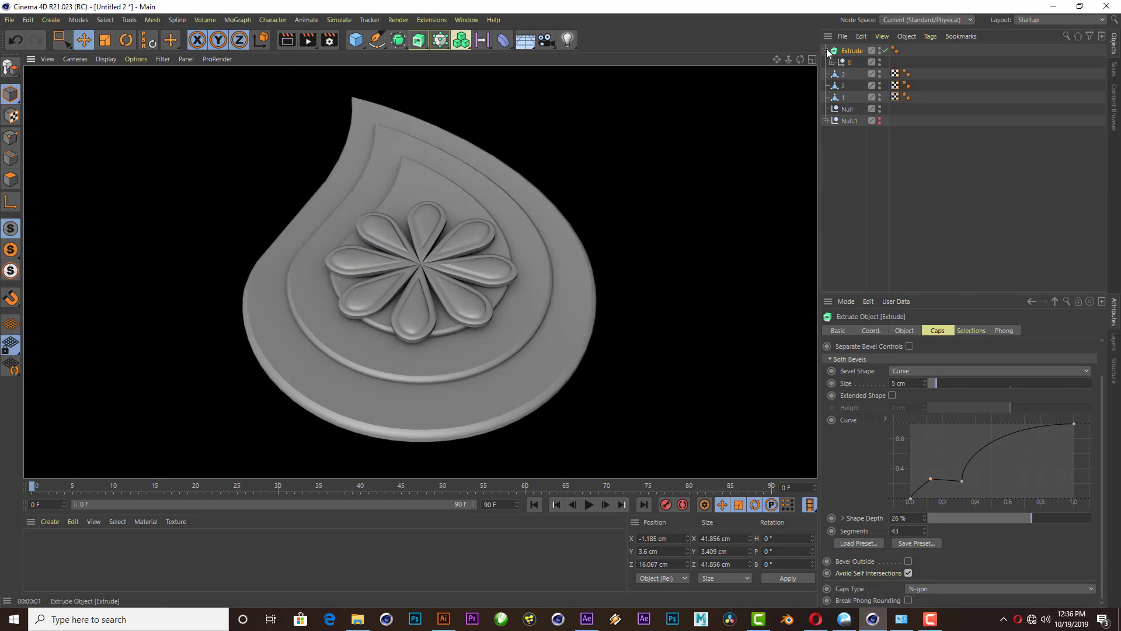
- Duplicate the flower extrude, lift the copy, and shrink it to about 68%
key(Delete)
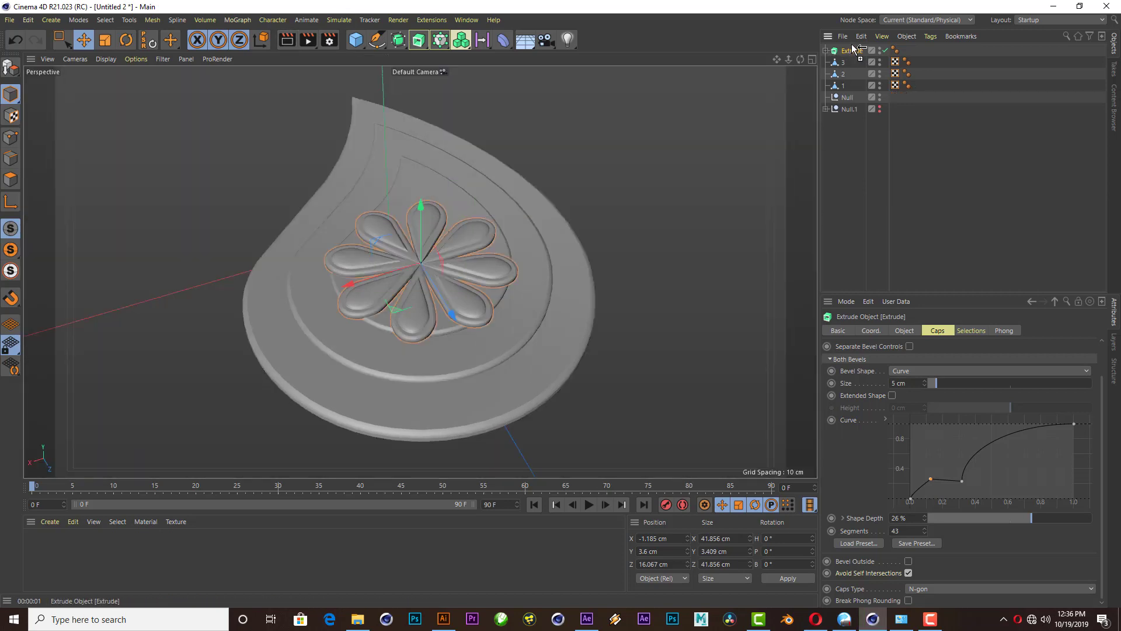
key(ctrl+c)
key(ctrl+v)
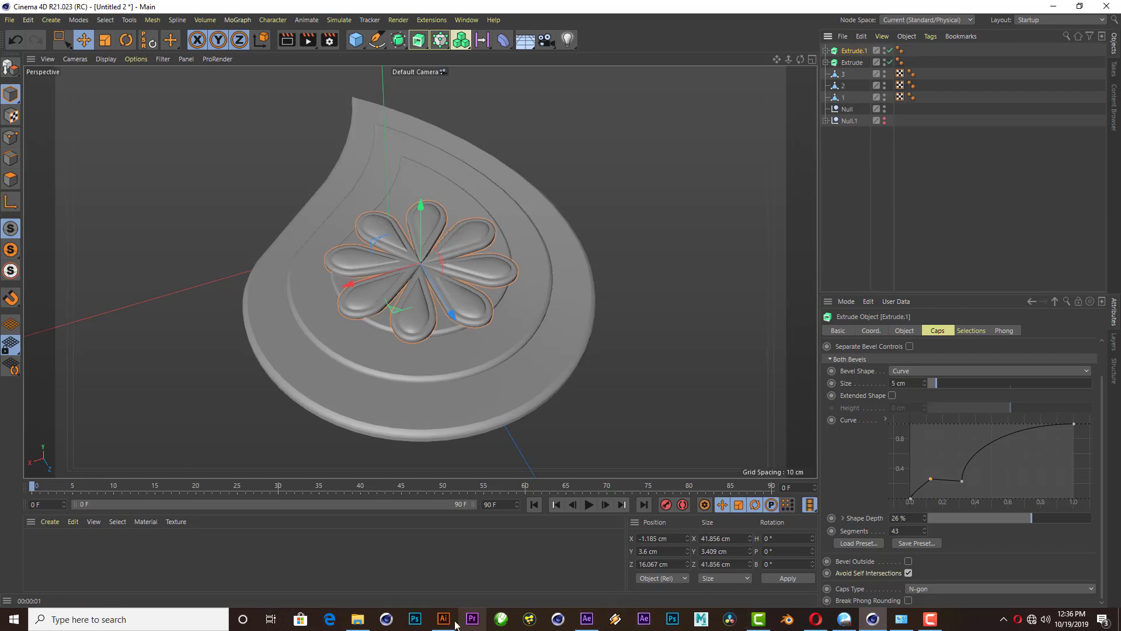
click(444, 619)
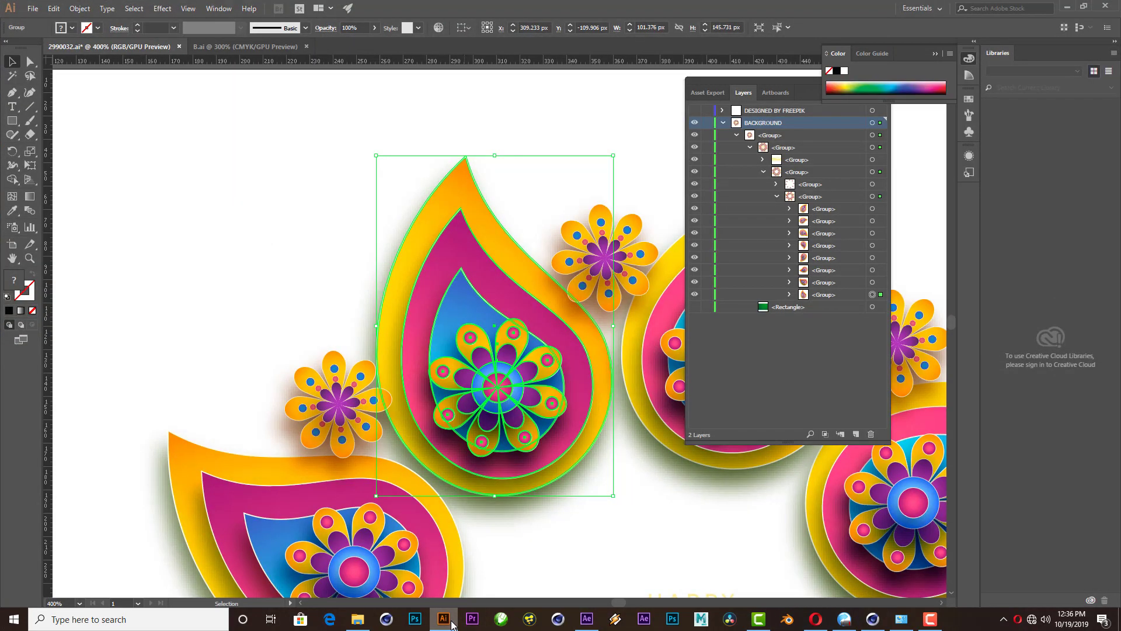
click(452, 624)
scroll(385, 285, up, 3)
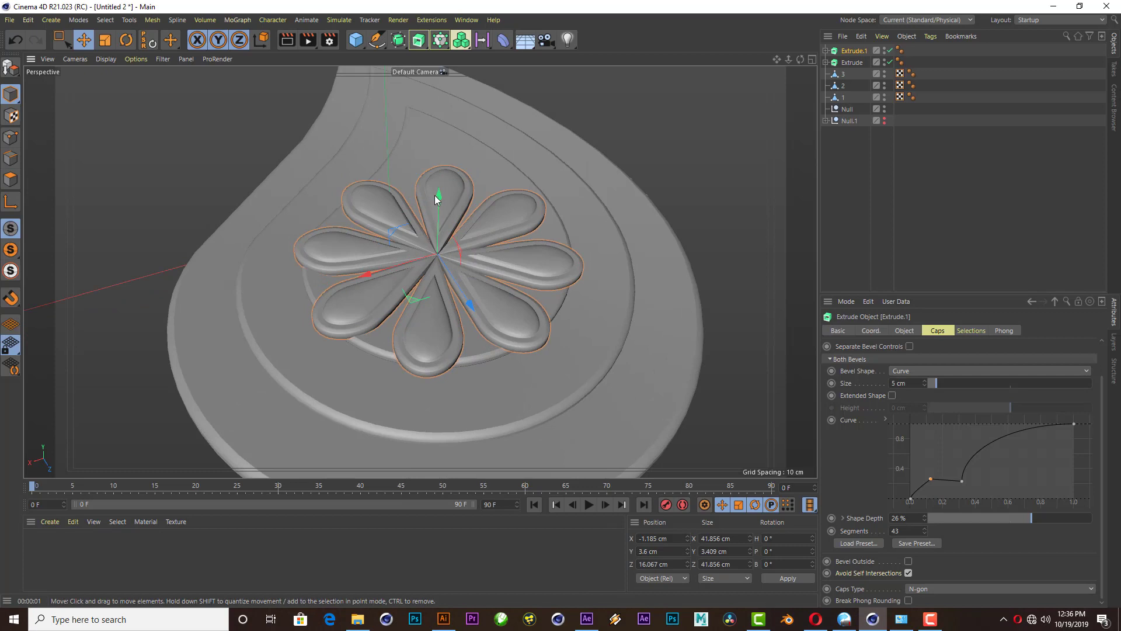
drag(435, 195, 443, 186)
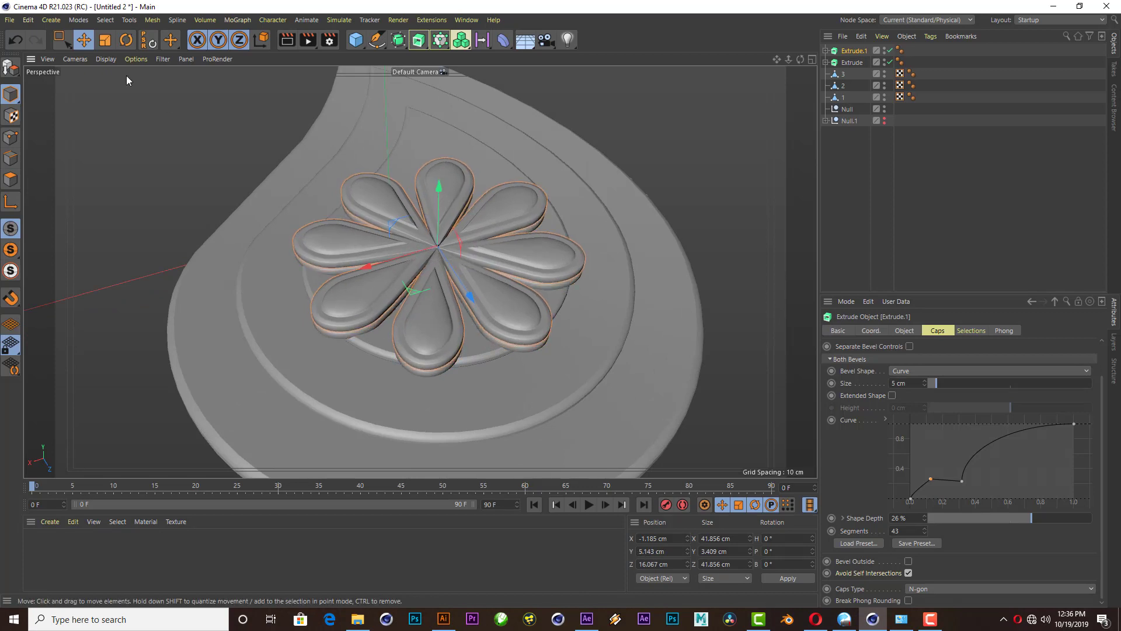
click(106, 40)
drag(537, 167, 356, 220)
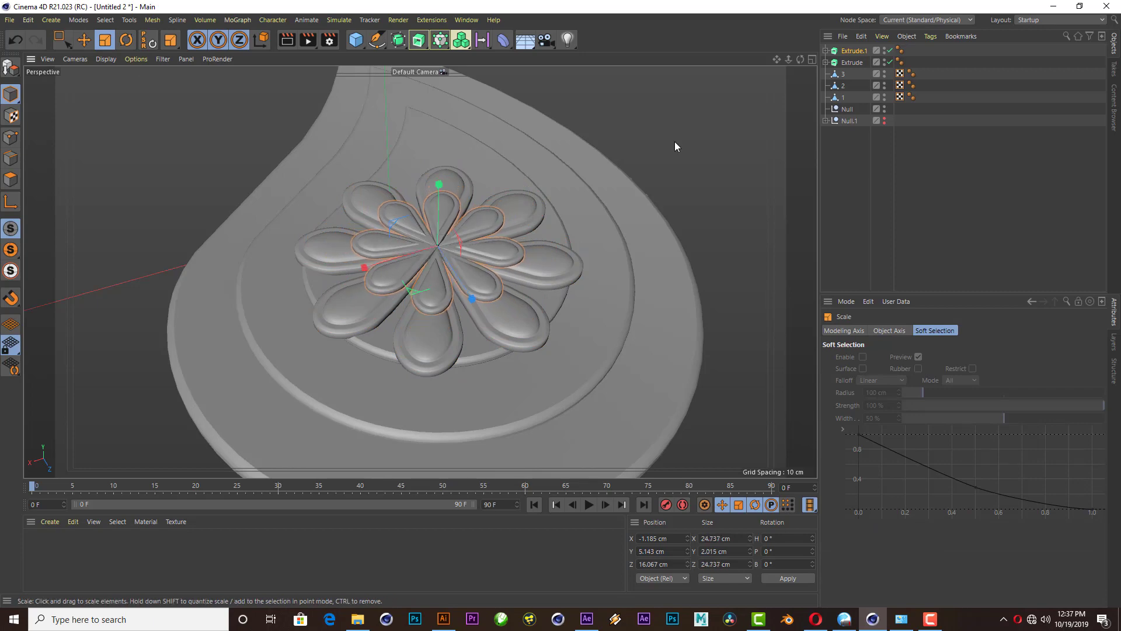
- Raise the smaller inner flower slightly higher and render a viewport preview
mouse_move(800, 59)
mouse_down()
mouse_move(753, 64)
mouse_move(799, 50)
mouse_up()
scroll(513, 268, up, 3)
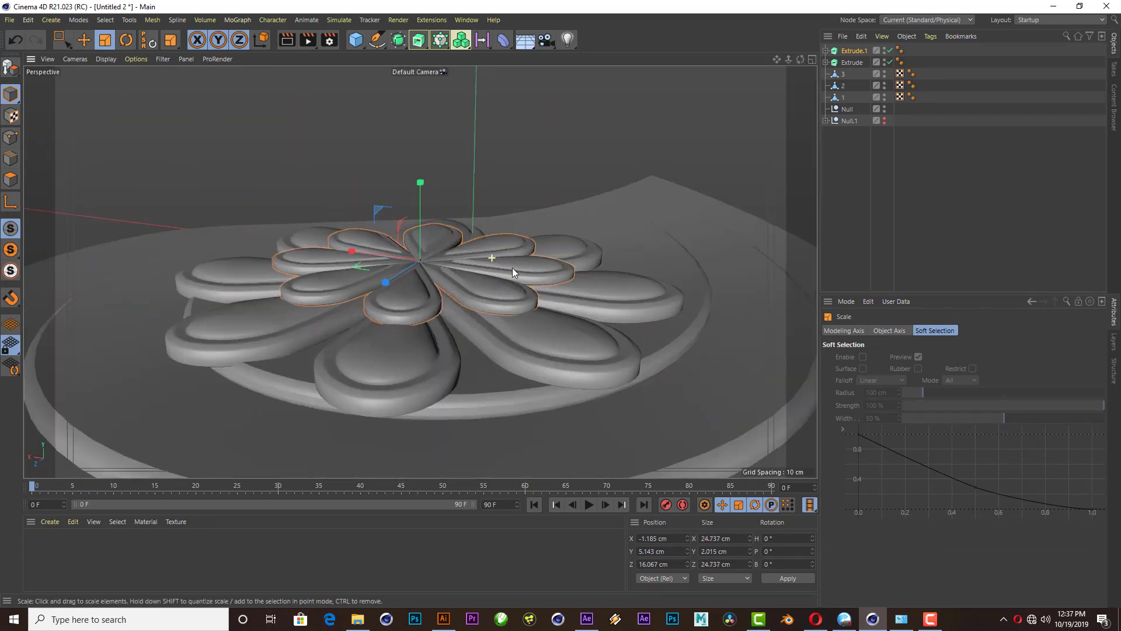
key(e)
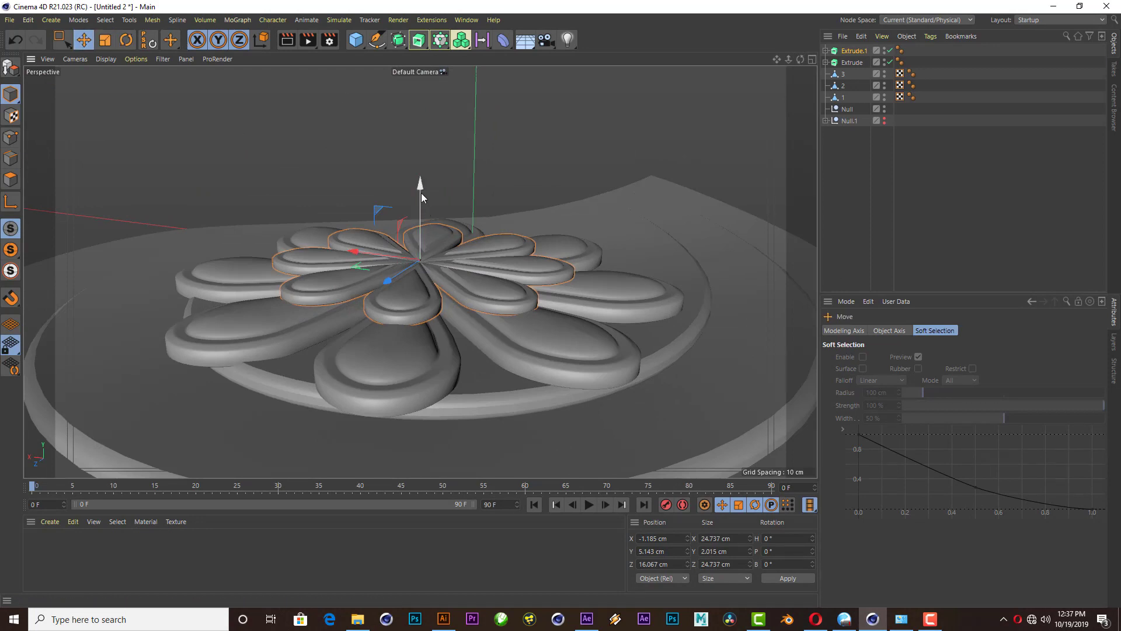
drag(421, 190, 428, 192)
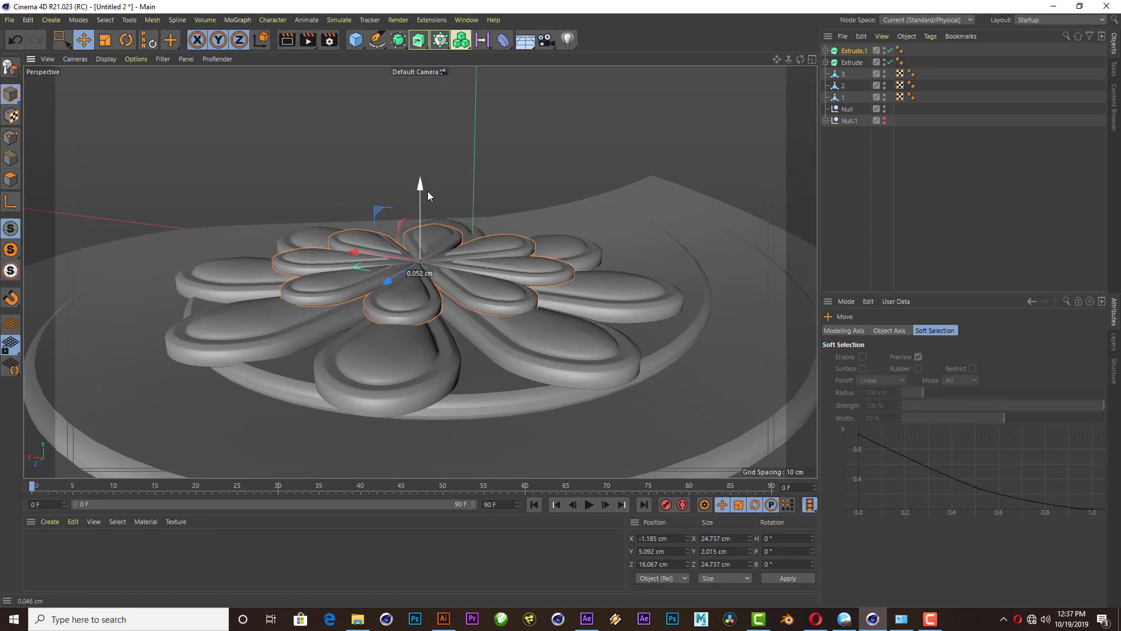
drag(428, 191, 431, 191)
scroll(472, 346, down, 2)
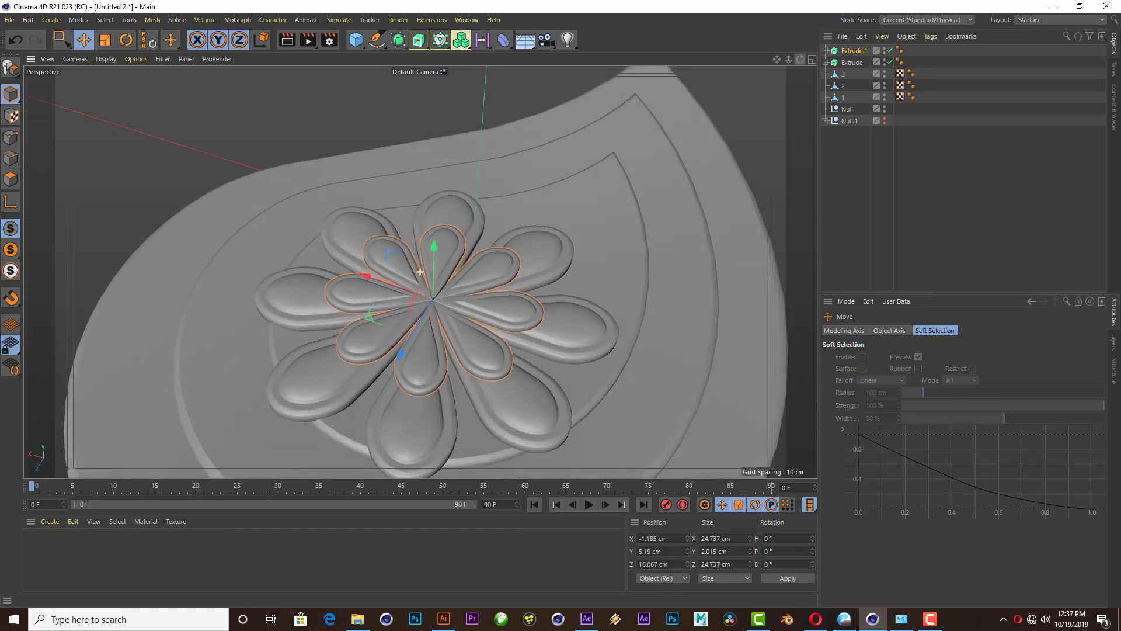
alt+drag(357, 268, 349, 309)
click(296, 41)
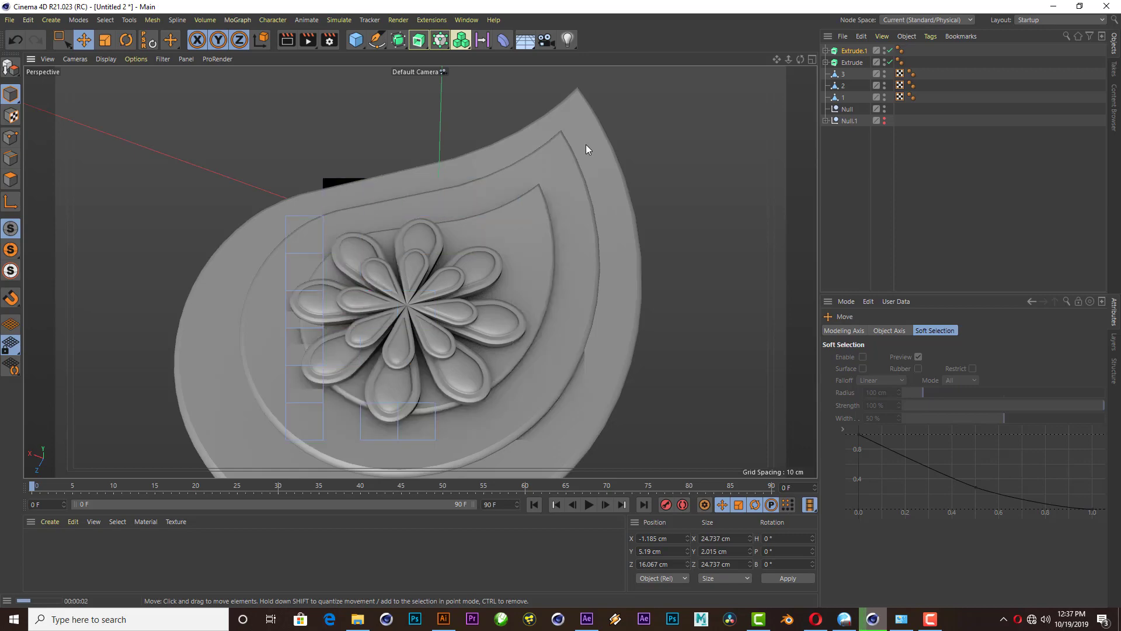
scroll(395, 289, down, 5)
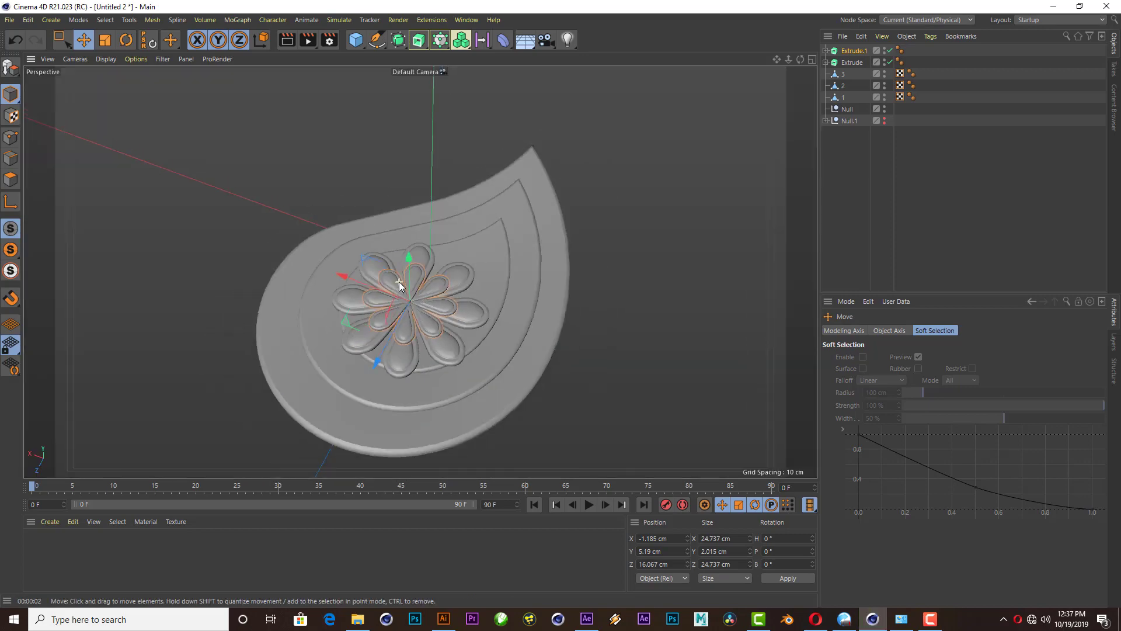
alt+drag(395, 288, 433, 191)
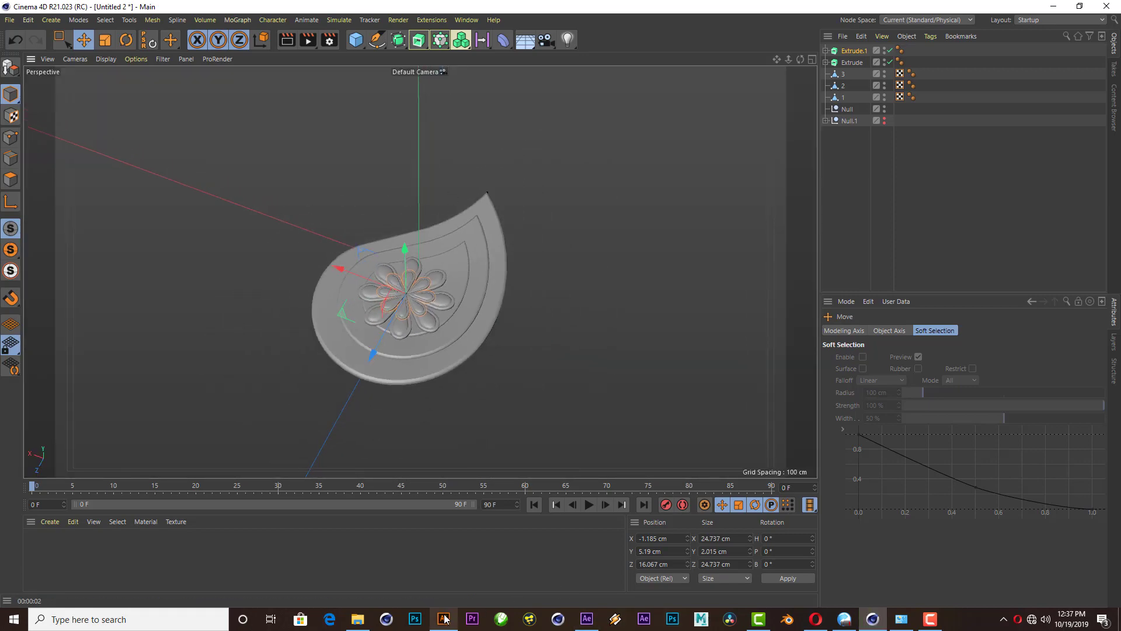
- Recheck the Illustrator paisley reference and bring up the primitive objects list
click(444, 618)
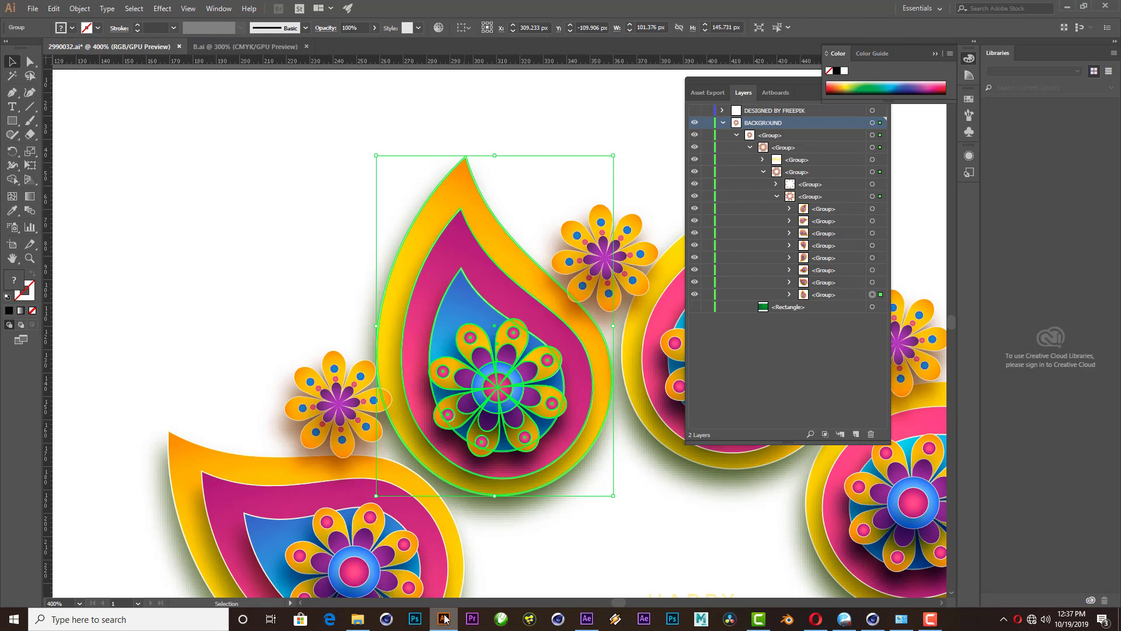
click(444, 618)
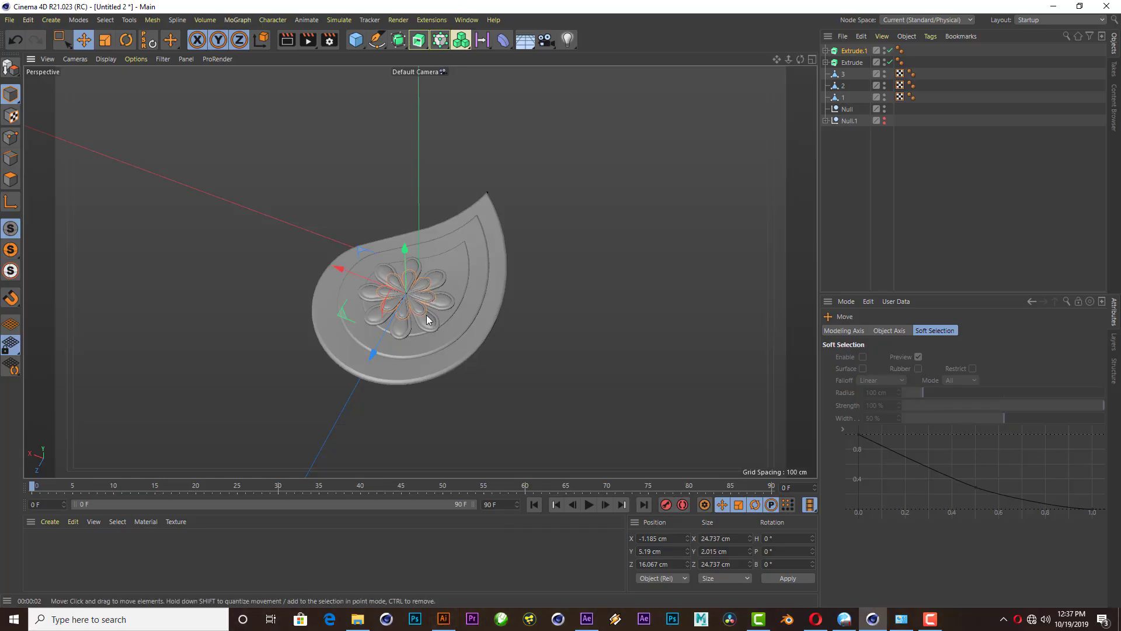
scroll(426, 310, up, 3)
scroll(424, 303, up, 3)
scroll(467, 280, up, 3)
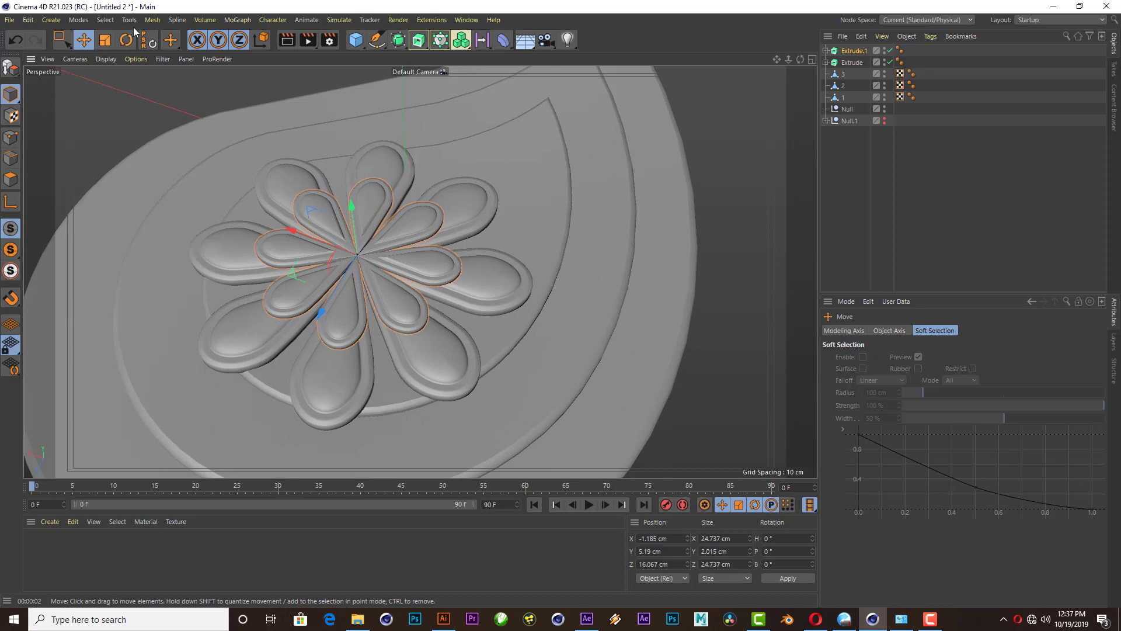
alt+drag(378, 199, 426, 58)
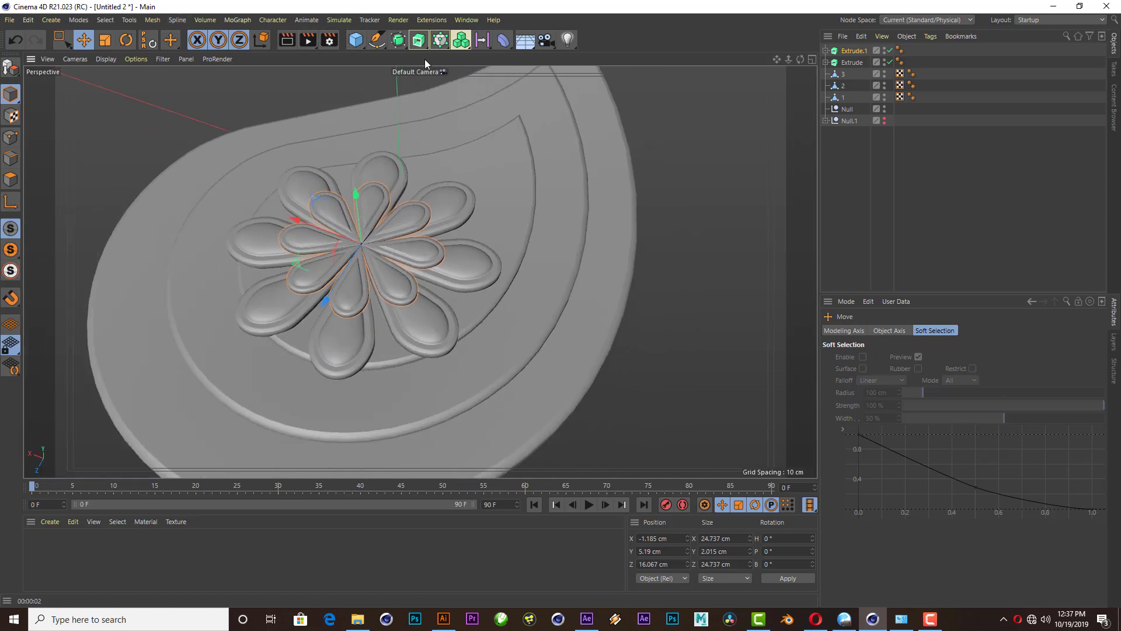
click(356, 40)
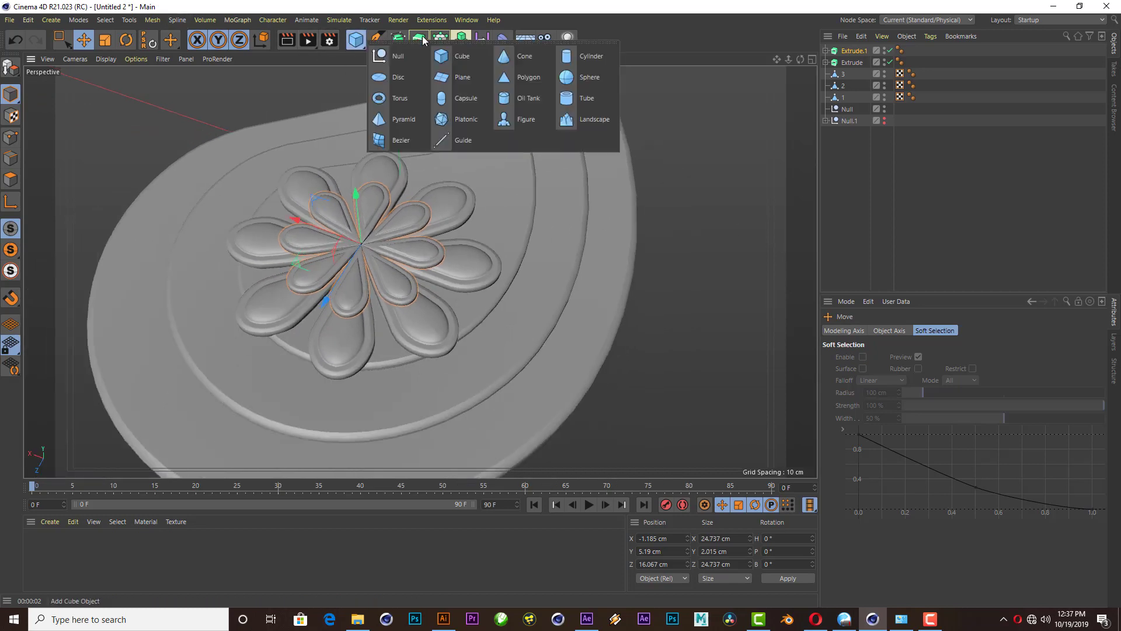
- Add a cylinder, shrink it, and move it onto the flower centre
click(571, 61)
mouse_move(365, 325)
alt+mouse_down()
mouse_move(363, 275)
mouse_move(631, 251)
alt+mouse_up()
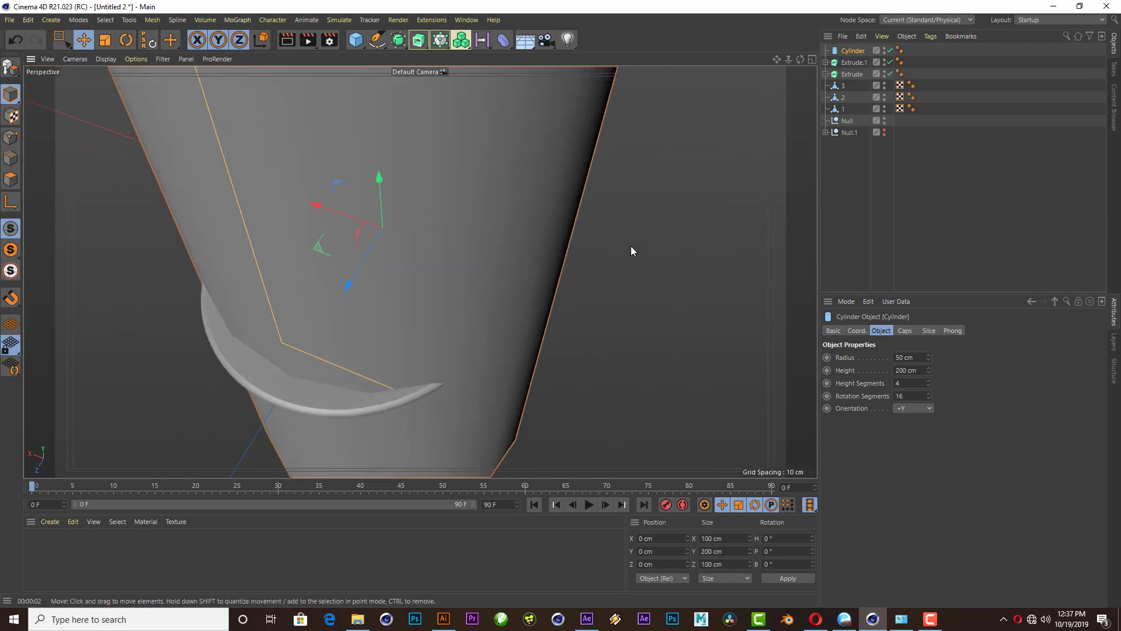
click(105, 39)
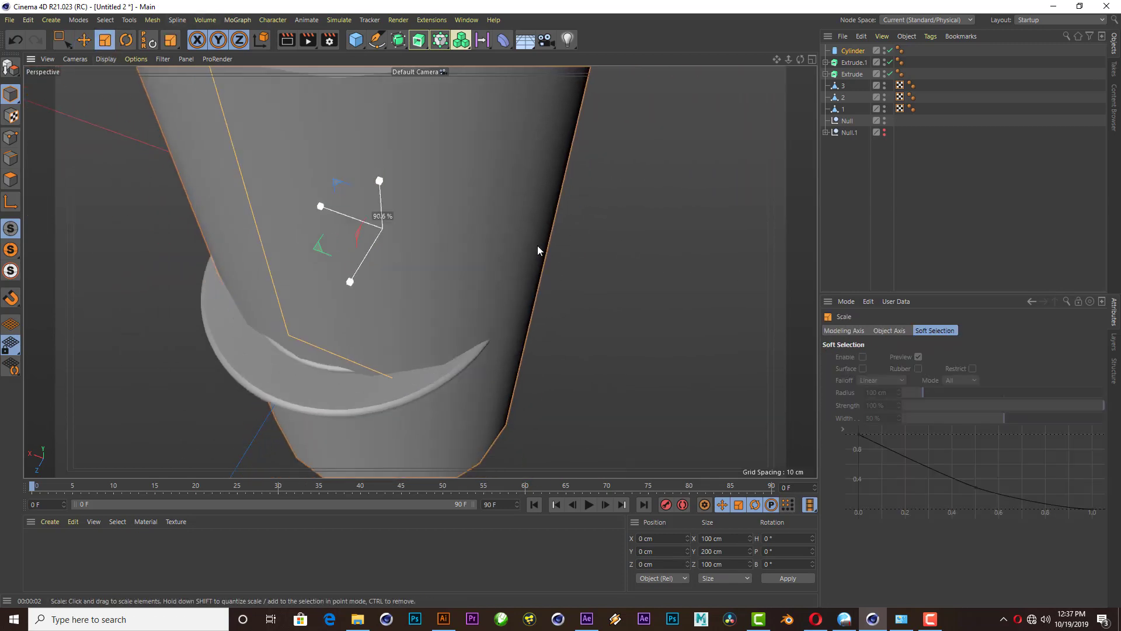
drag(537, 245, 349, 366)
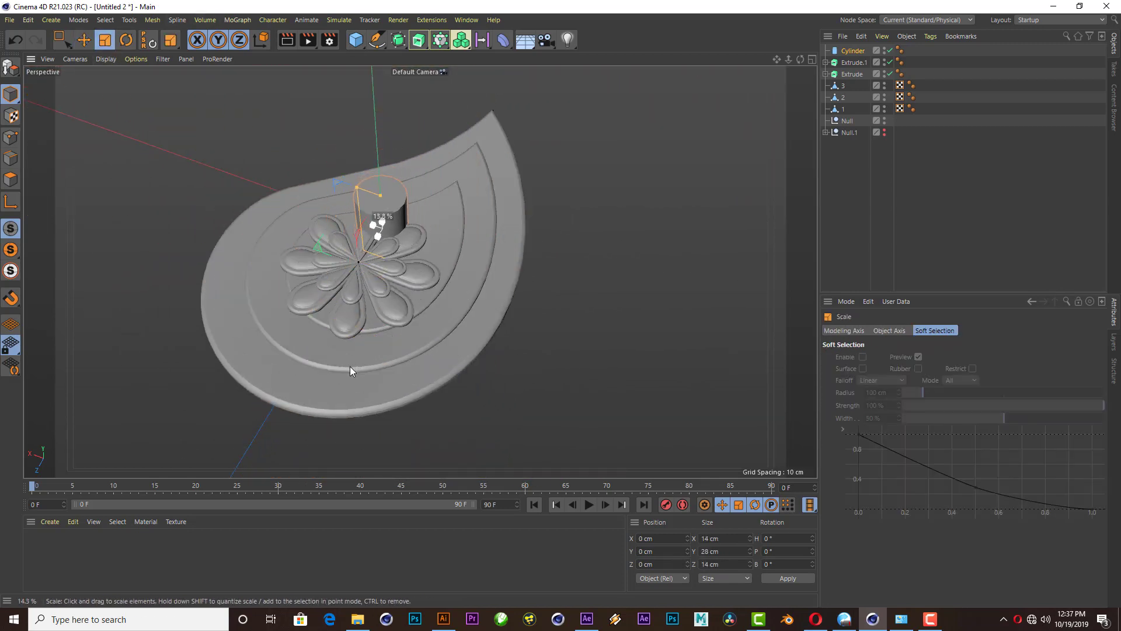
click(84, 40)
drag(356, 290, 313, 321)
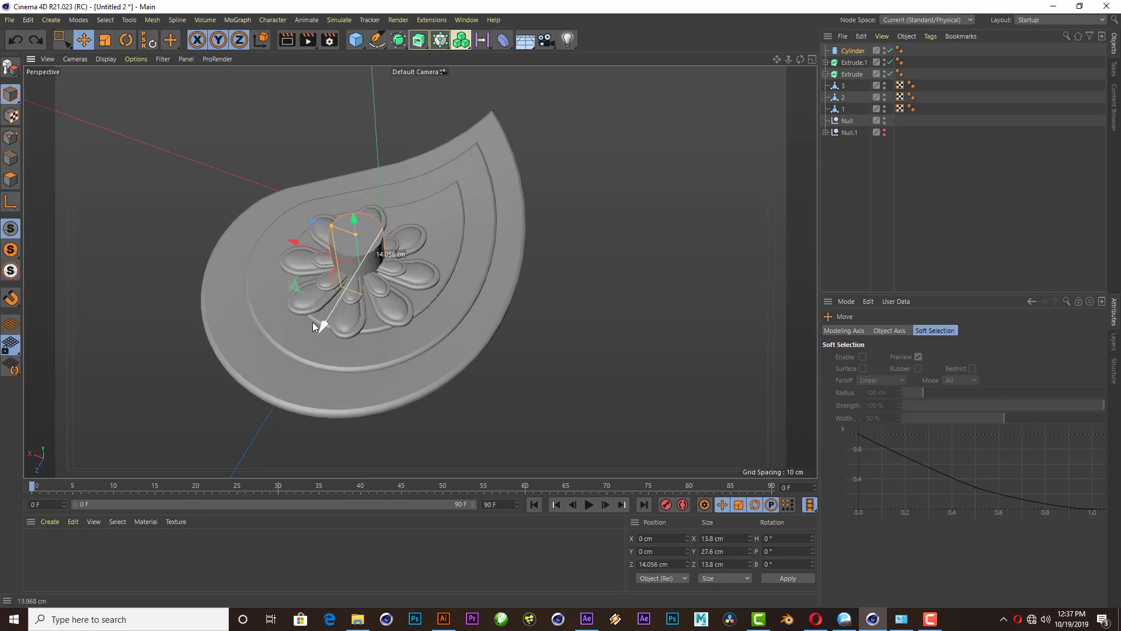
- Flatten the cylinder into a thin disc and centre it using the orthographic views
click(812, 60)
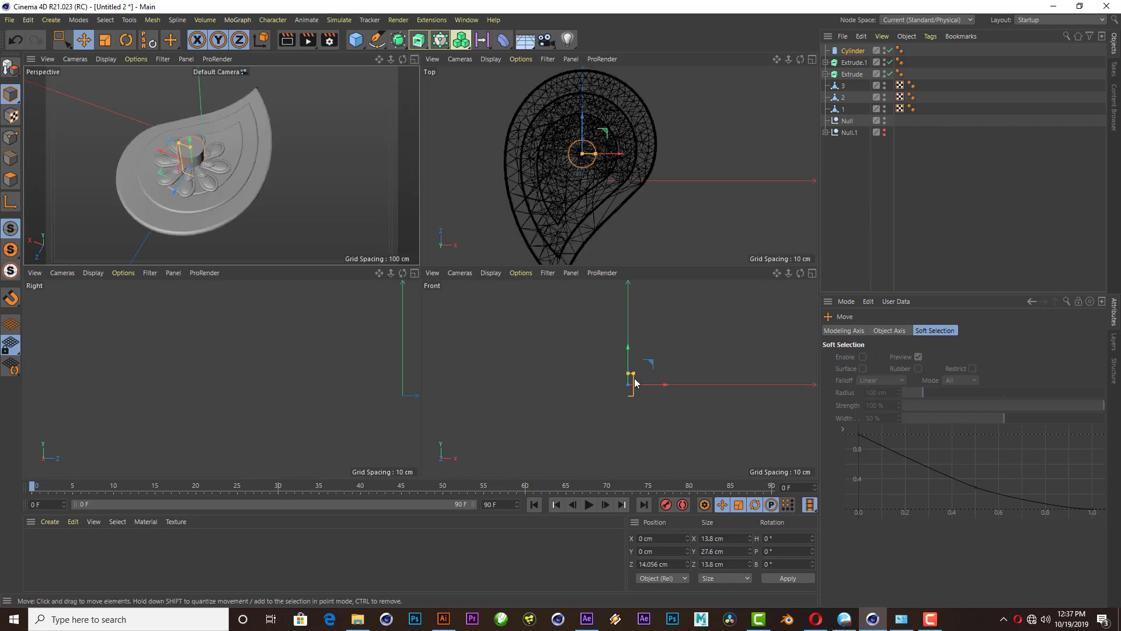
mouse_move(623, 328)
mouse_down()
mouse_move(628, 366)
mouse_move(626, 340)
mouse_up()
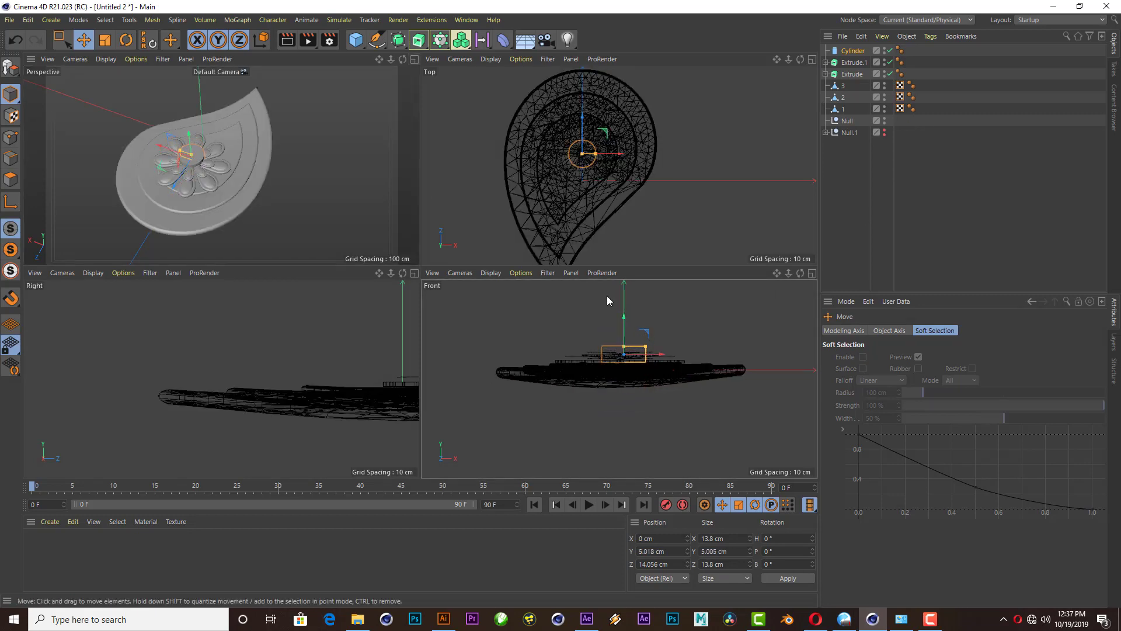
scroll(624, 153, up, 3)
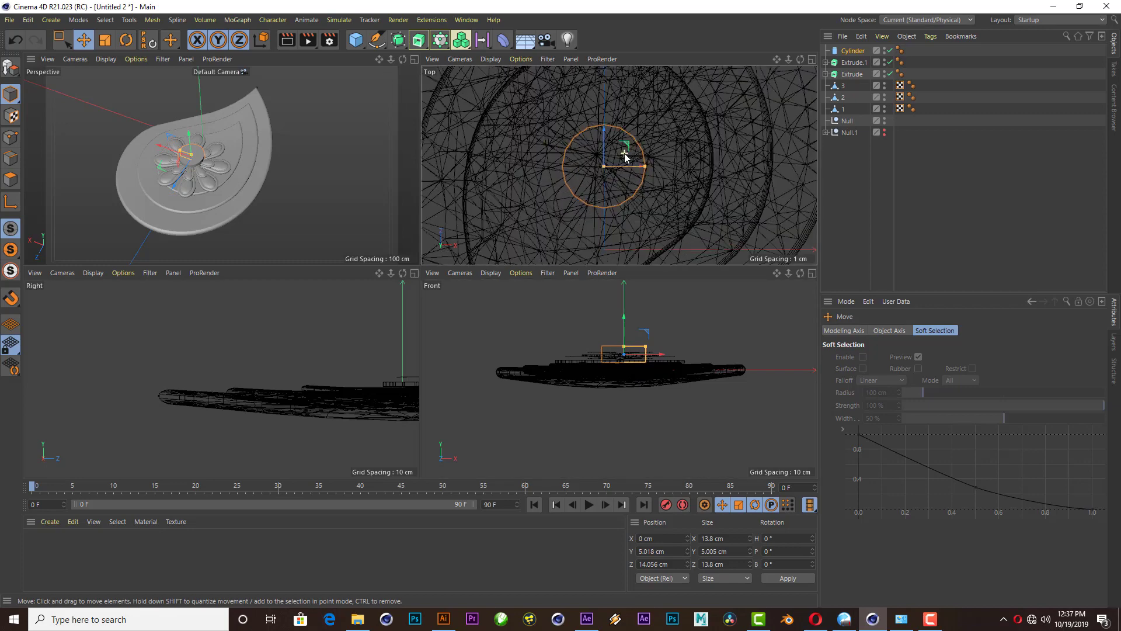
scroll(610, 165, up, 3)
scroll(610, 165, up, 2)
drag(613, 181, 606, 182)
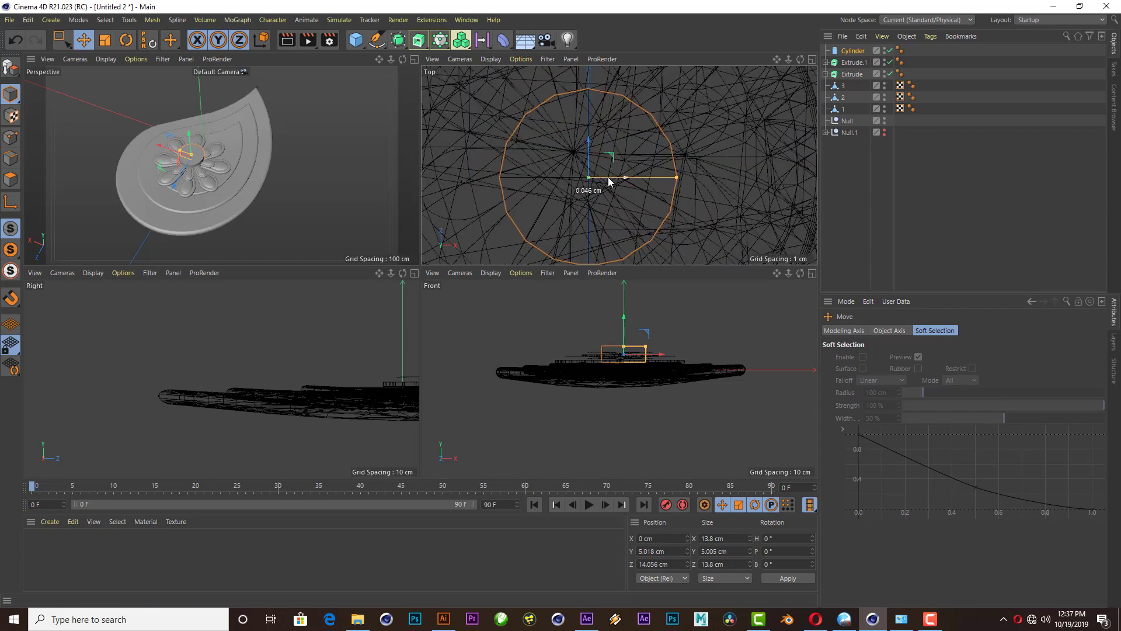
click(414, 59)
scroll(322, 245, up, 3)
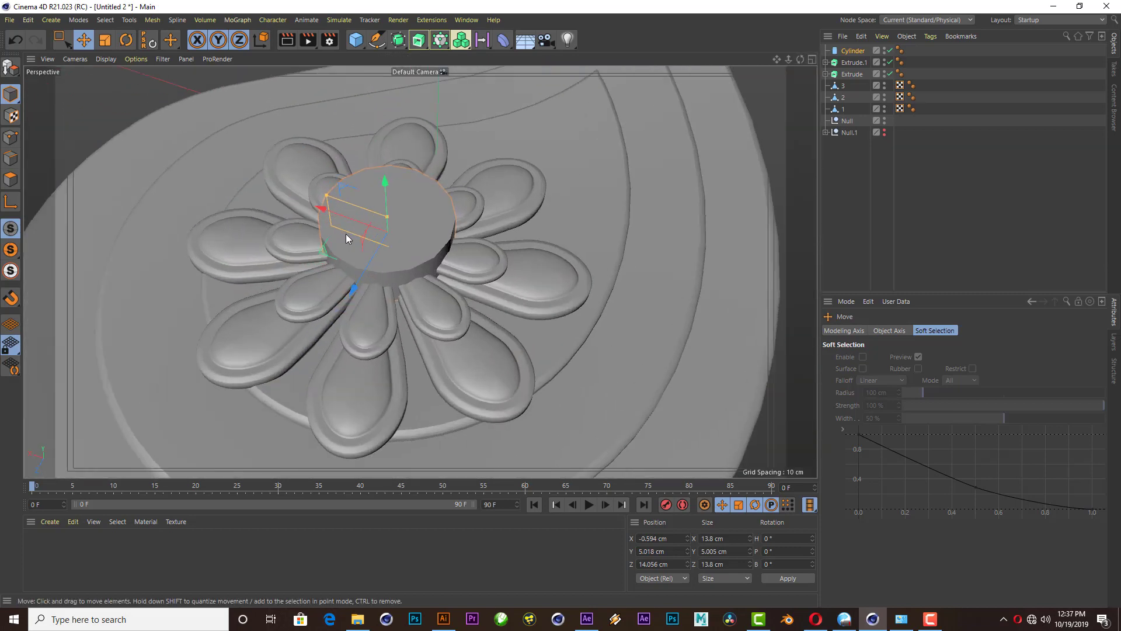
scroll(398, 254, up, 2)
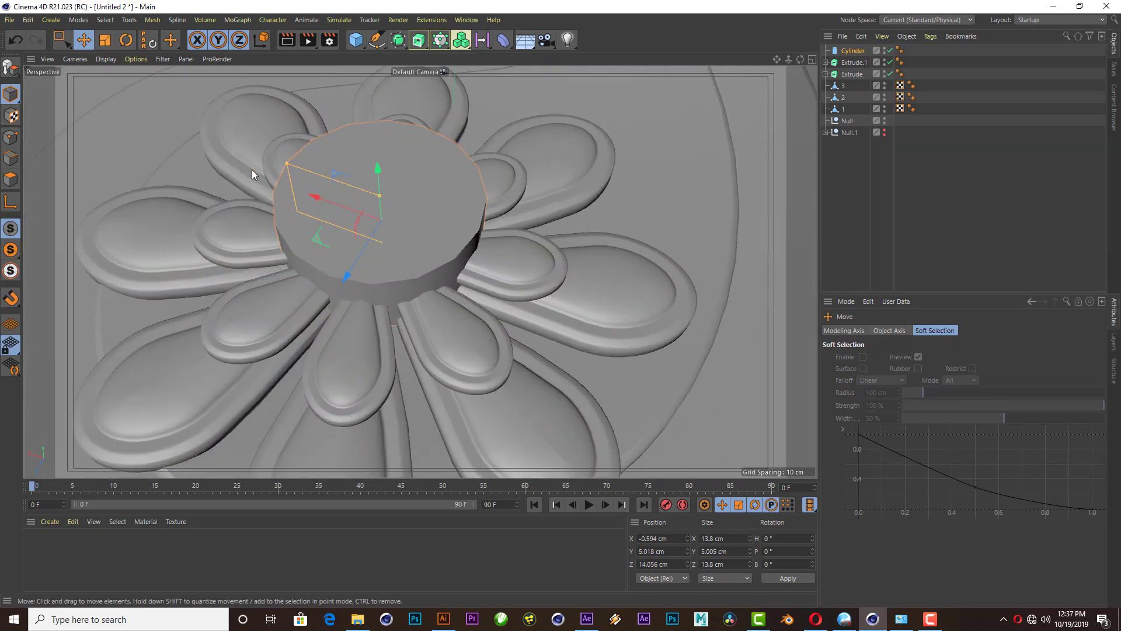
- Shrink the disc to about 7.7 cm wide and move it closer to the flower centre
click(105, 40)
drag(478, 215, 298, 246)
click(83, 39)
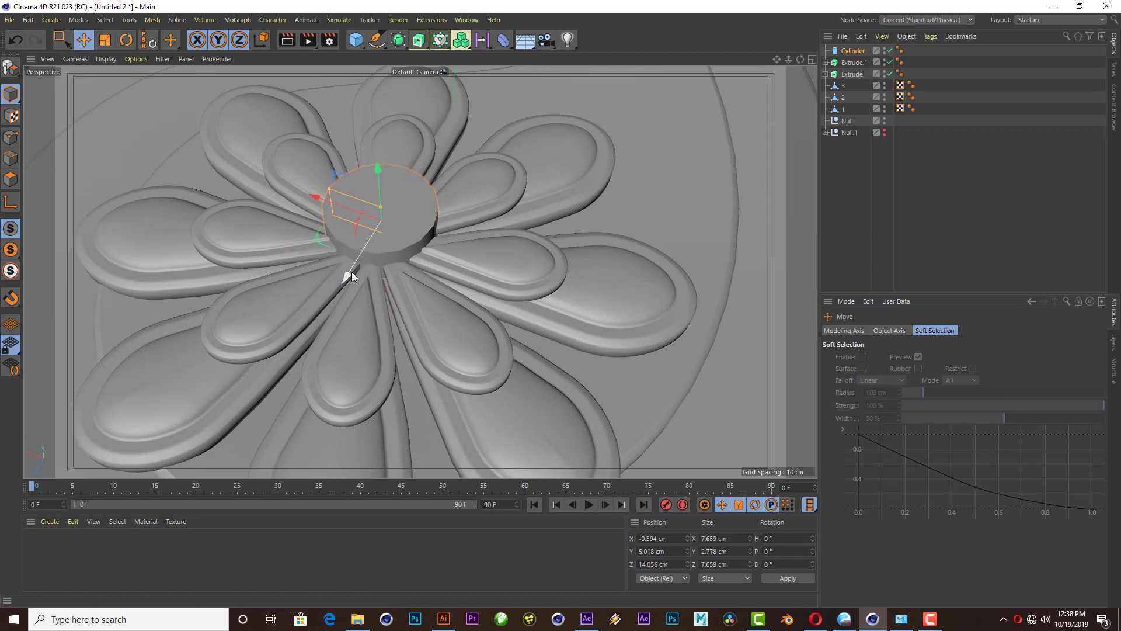
drag(351, 276, 348, 282)
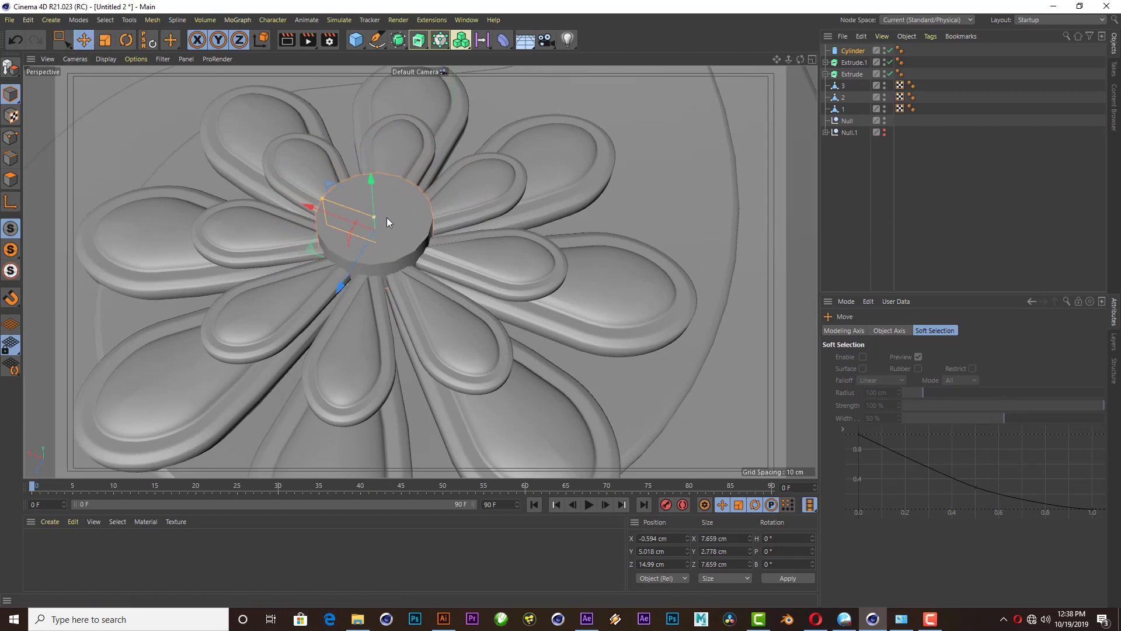
mouse_move(801, 59)
mouse_down()
mouse_move(420, 271)
mouse_move(488, 268)
mouse_move(483, 222)
mouse_move(475, 240)
mouse_move(743, 125)
mouse_up()
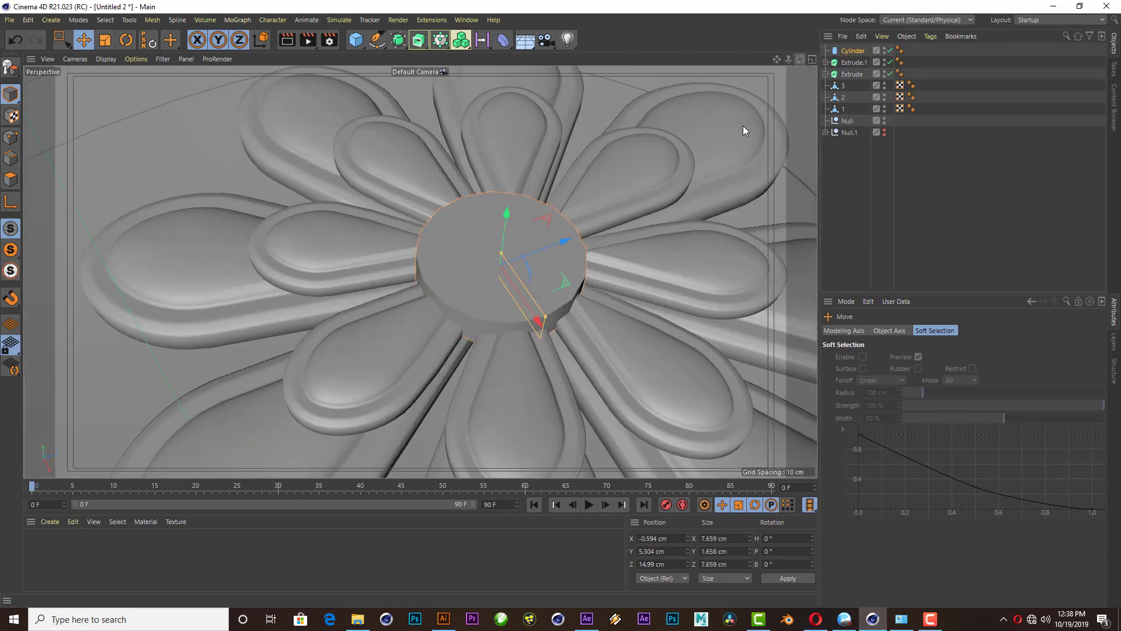
- Centre the disc on the flower from a top-down view and compare with the Illustrator reference
scroll(759, 111, down, 5)
click(812, 59)
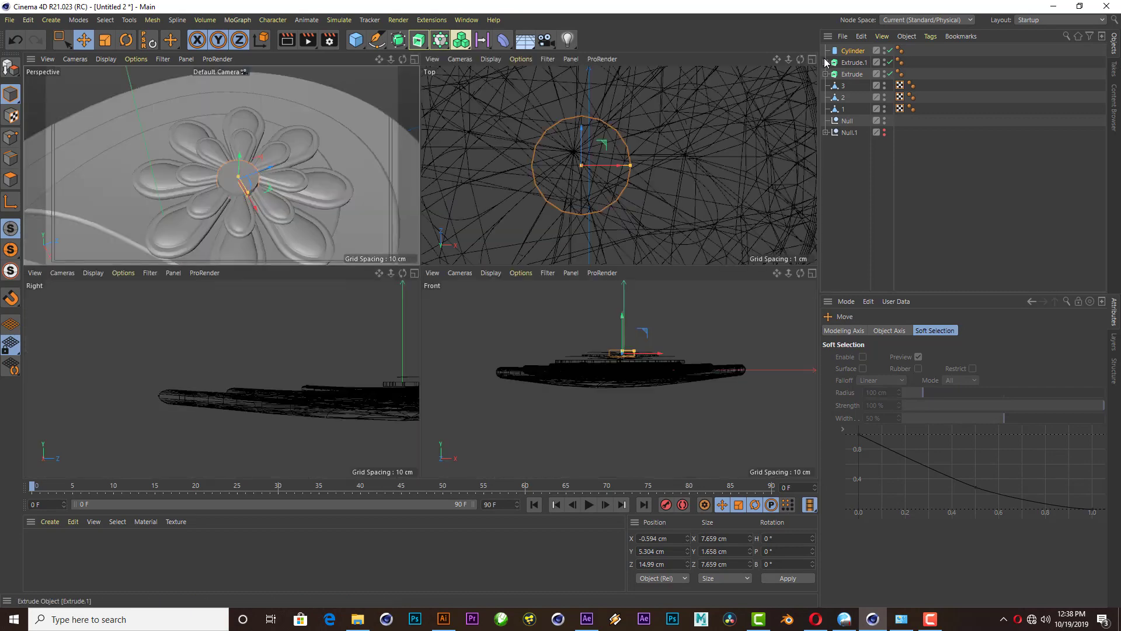
click(413, 61)
alt+drag(485, 169, 484, 262)
scroll(409, 292, up, 3)
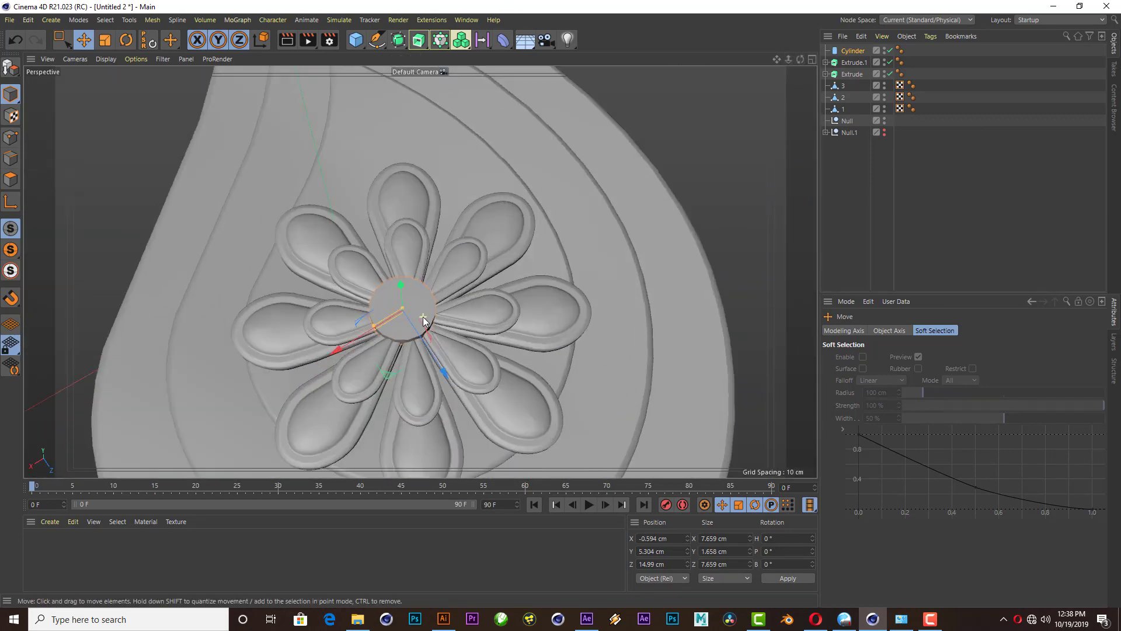
drag(391, 373, 394, 374)
scroll(408, 350, down, 3)
scroll(415, 343, up, 5)
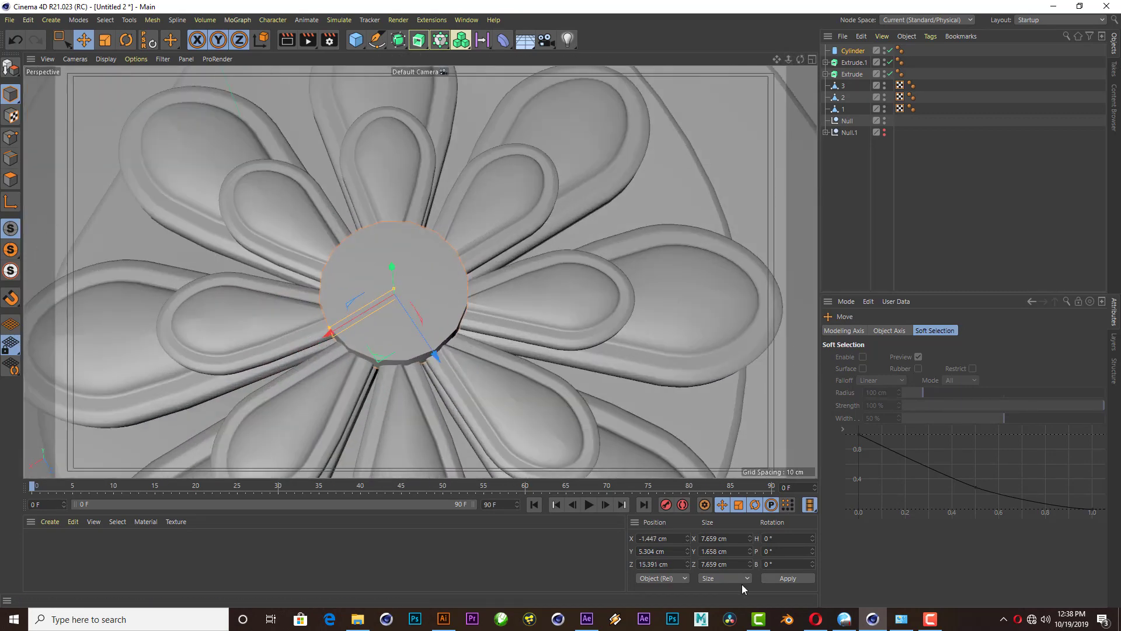
click(442, 617)
key(alt+Tab)
- Enable fillet caps on the centre disc with a 0.829 cm radius
scroll(802, 112, down, 5)
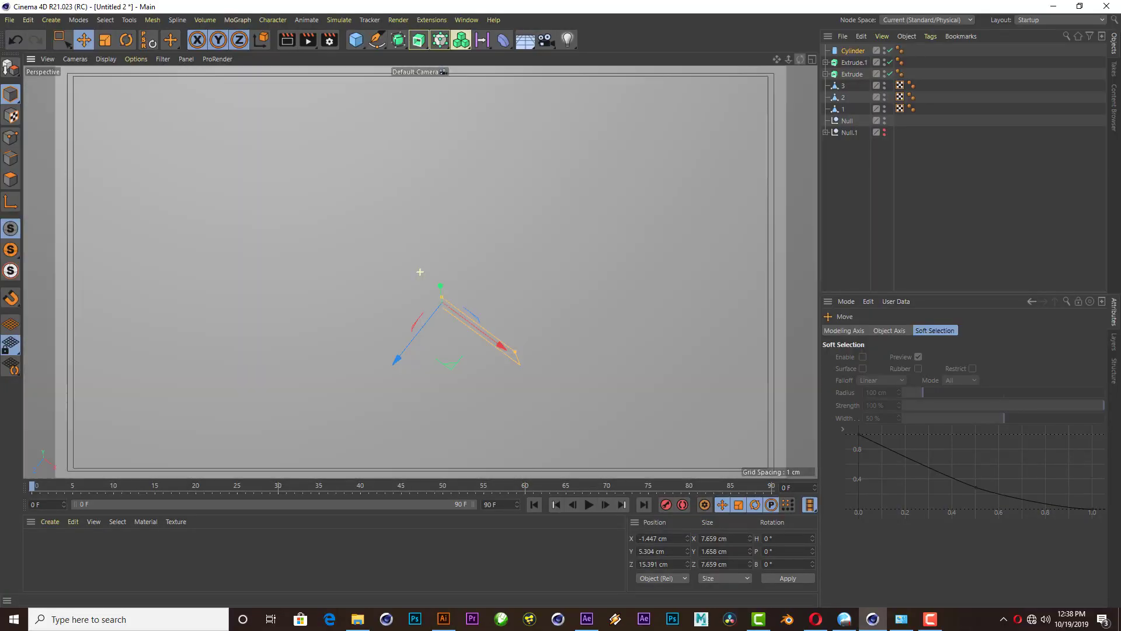
alt+drag(710, 233, 711, 111)
scroll(710, 111, up, 5)
click(904, 330)
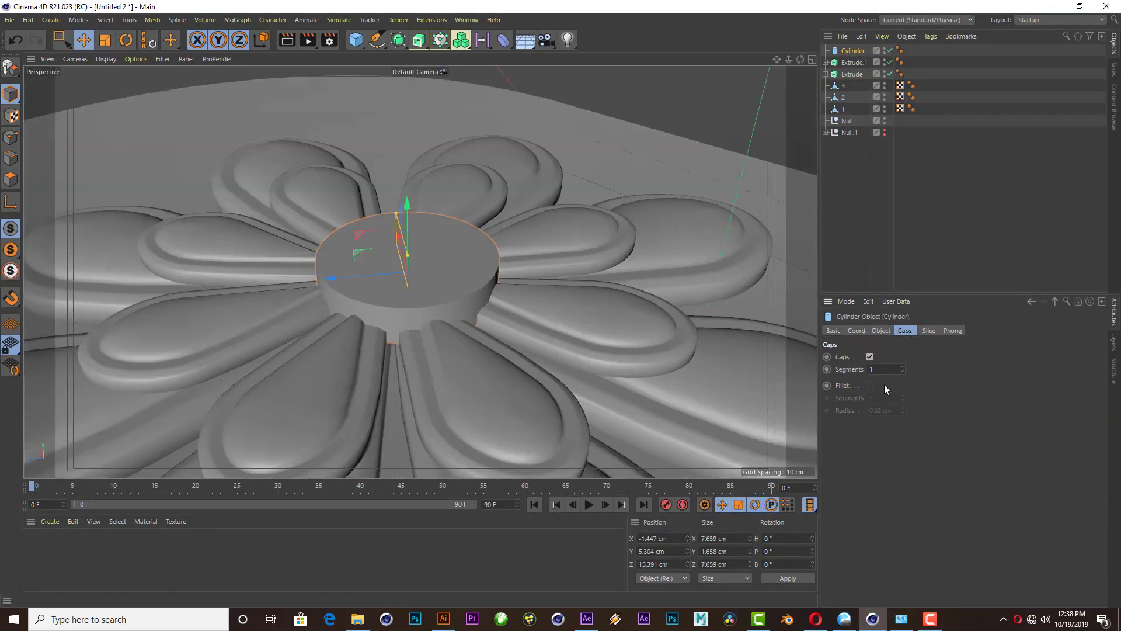
click(870, 385)
drag(902, 410, 902, 403)
scroll(436, 228, up, 2)
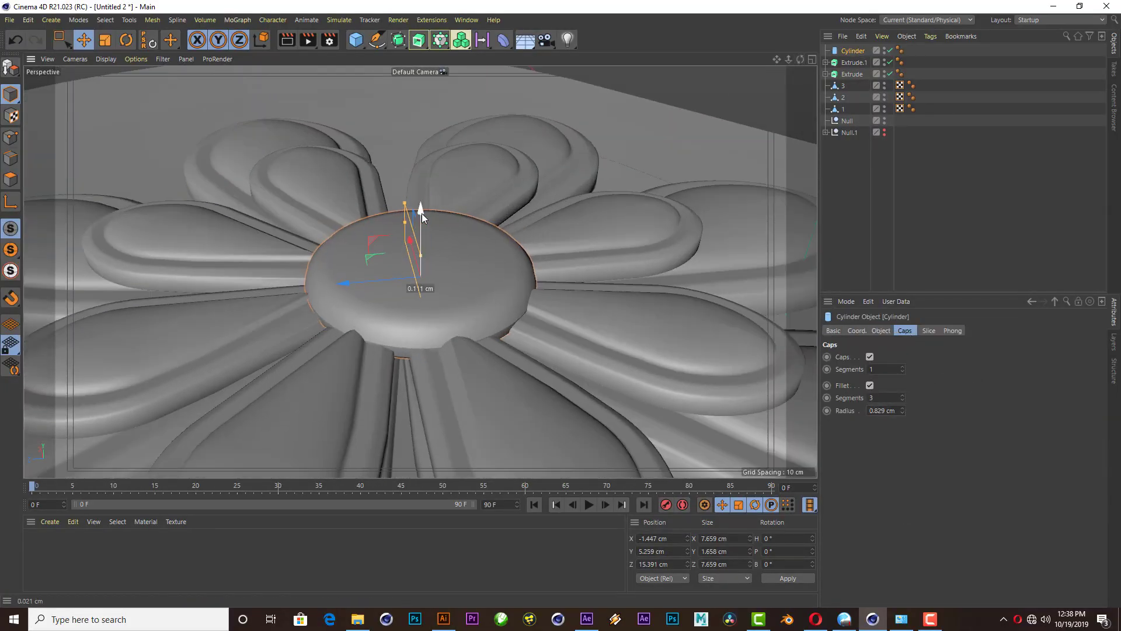
- Duplicate the disc, raise the copy, scale it to about 5.9 cm and preview-render
key(ctrl+c)
key(ctrl+v)
key(t)
drag(491, 245, 456, 245)
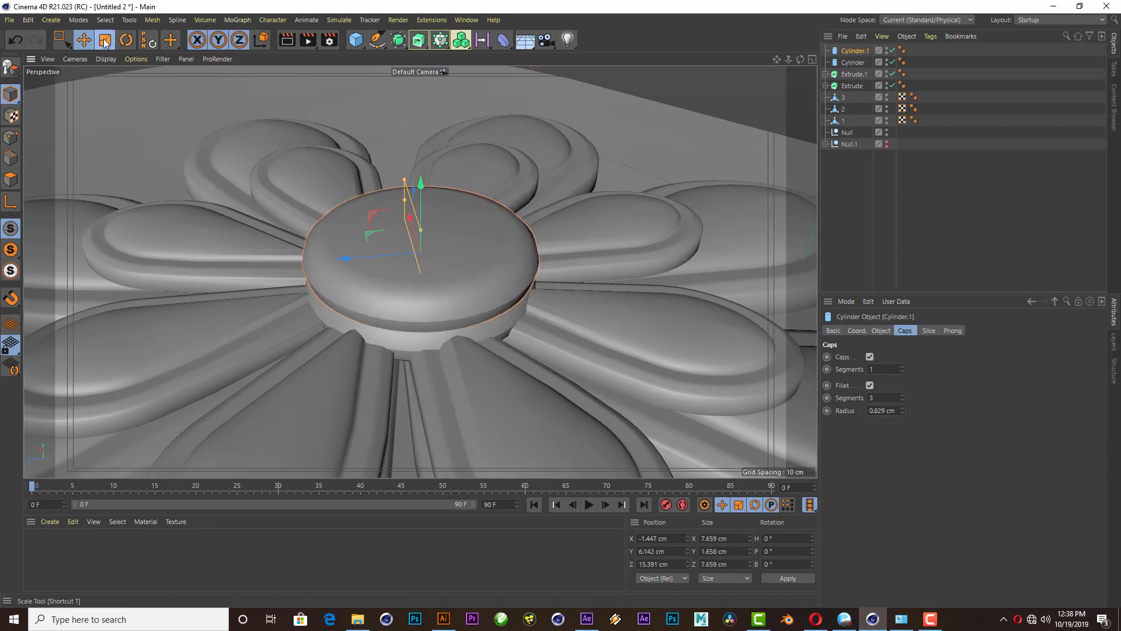
key(e)
mouse_move(421, 202)
mouse_down()
mouse_move(420, 175)
mouse_move(419, 198)
mouse_up()
scroll(386, 194, down, 5)
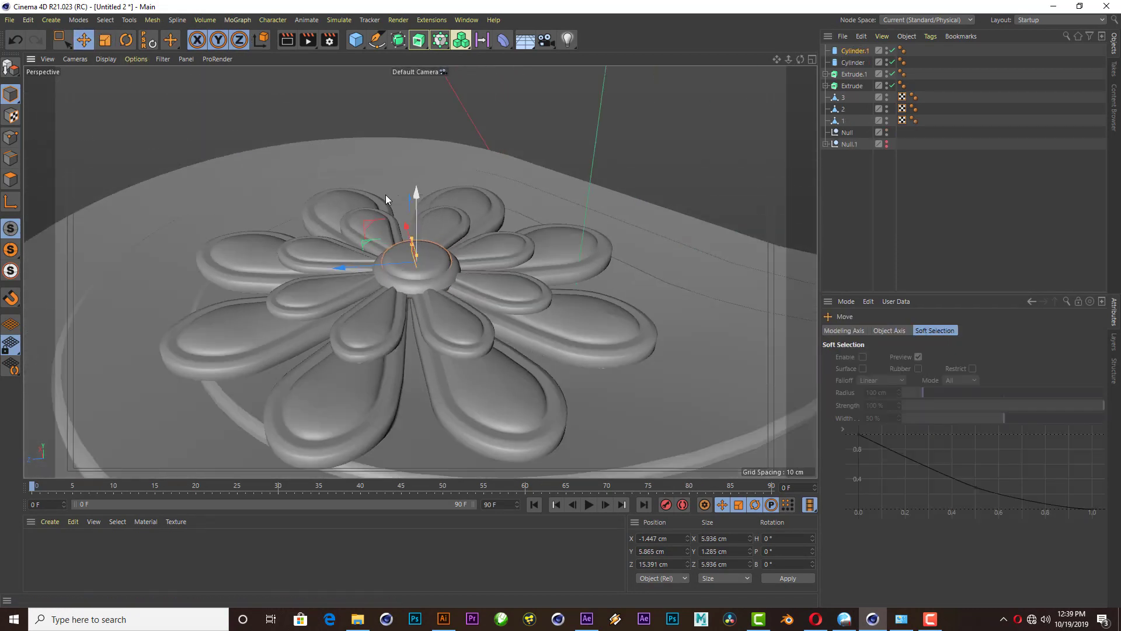
key(ctrl+r)
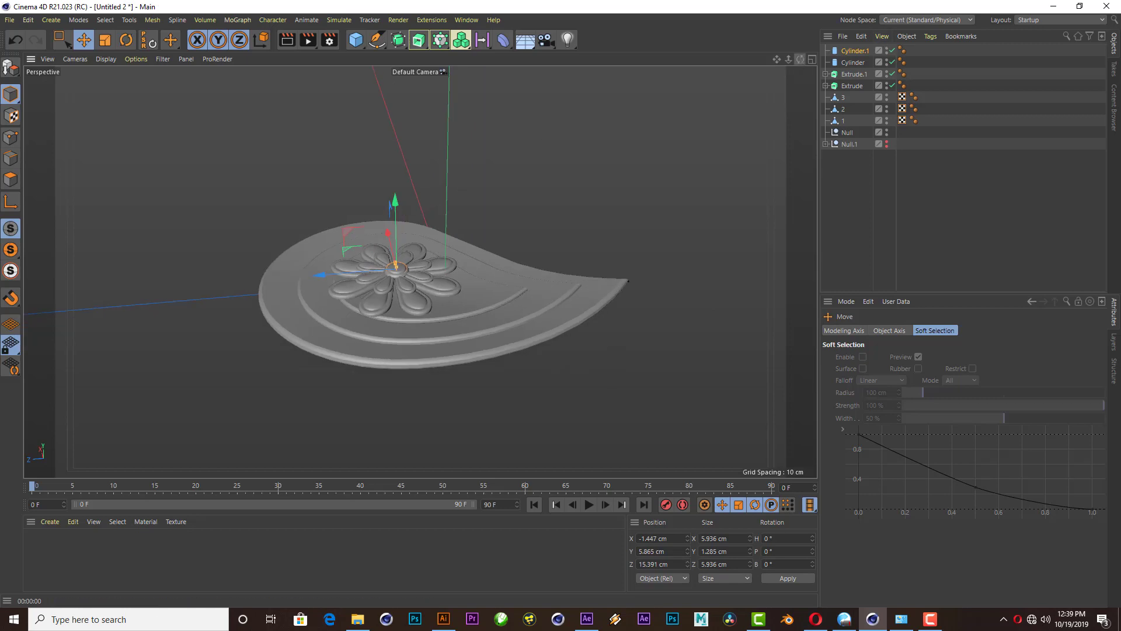
- Duplicate the flower's centre cap and move the copy out along a petal
alt+drag(382, 272, 247, 272)
scroll(281, 255, up, 2)
scroll(348, 232, up, 4)
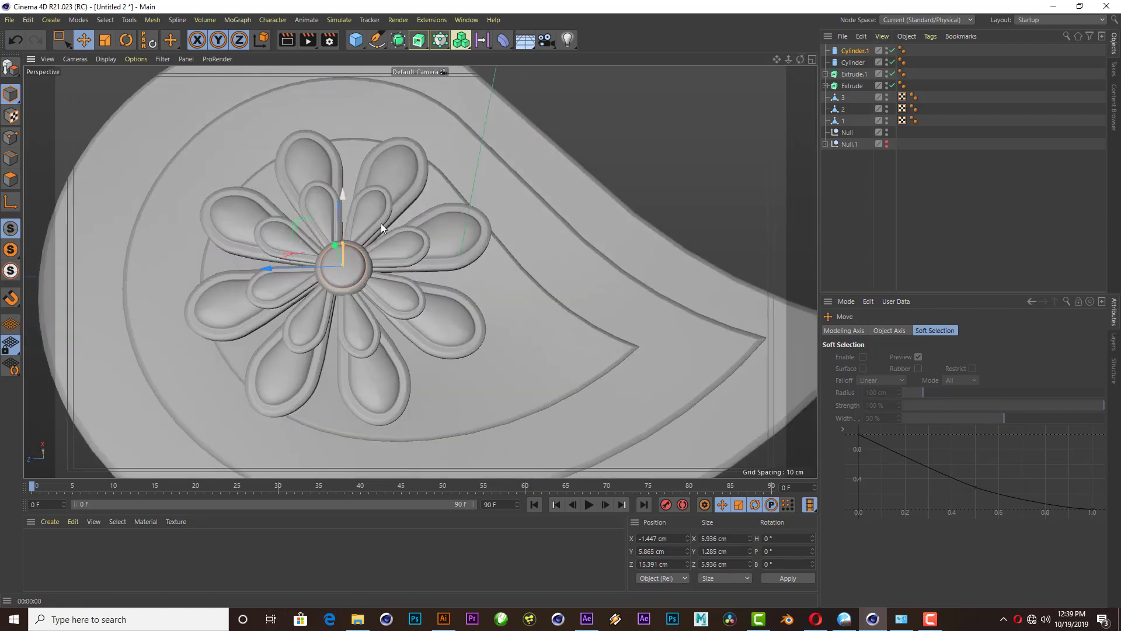
key(ctrl+c)
key(ctrl+v)
scroll(549, 252, down, 3)
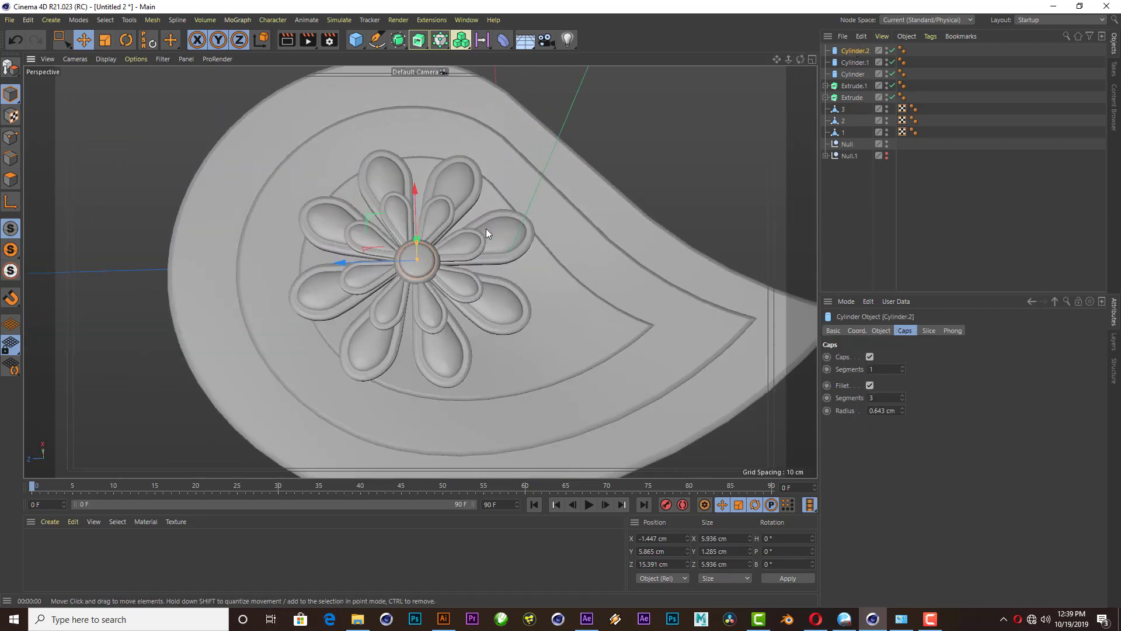
scroll(486, 229, up, 3)
drag(412, 198, 410, 88)
mouse_move(337, 166)
mouse_down()
mouse_move(306, 161)
mouse_move(420, 272)
mouse_move(488, 277)
mouse_move(444, 193)
mouse_up()
scroll(350, 175, up, 4)
scroll(443, 233, up, 3)
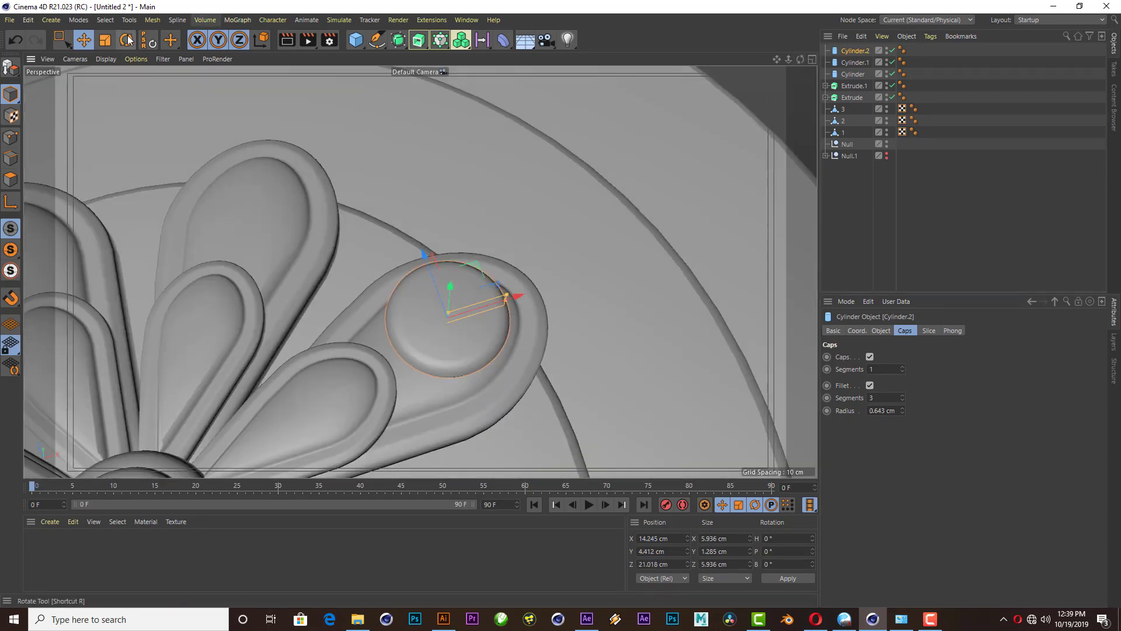
- Shrink the copied cap to about 3.2 cm and seat it on the petal tip
key(t)
mouse_move(496, 292)
mouse_down()
mouse_move(449, 297)
mouse_move(531, 301)
mouse_up()
click(82, 40)
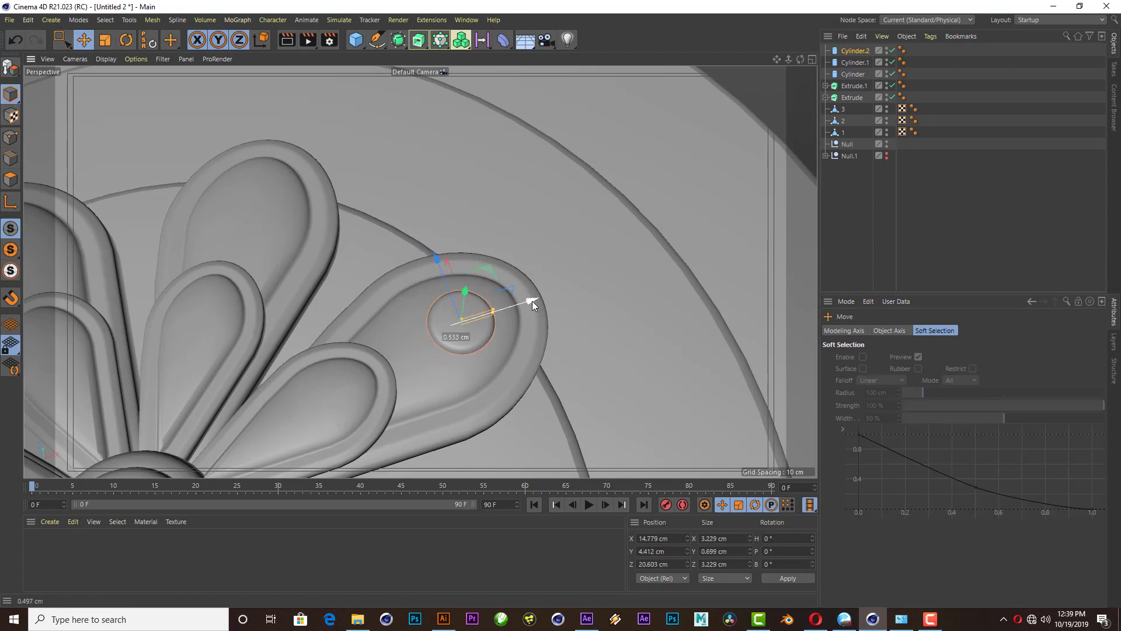
drag(800, 59, 803, 82)
scroll(375, 245, up, 2)
mouse_move(375, 246)
mouse_down()
mouse_move(380, 256)
mouse_move(626, 168)
mouse_move(420, 272)
mouse_move(534, 291)
mouse_move(619, 90)
mouse_up()
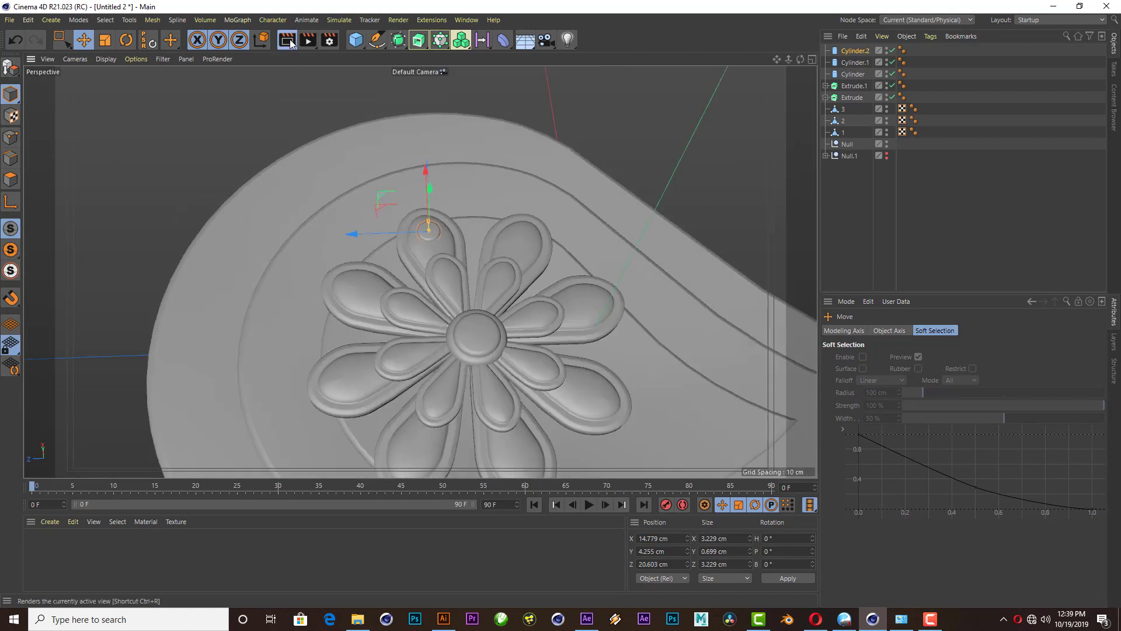
alt+drag(408, 176, 444, 226)
scroll(444, 226, up, 3)
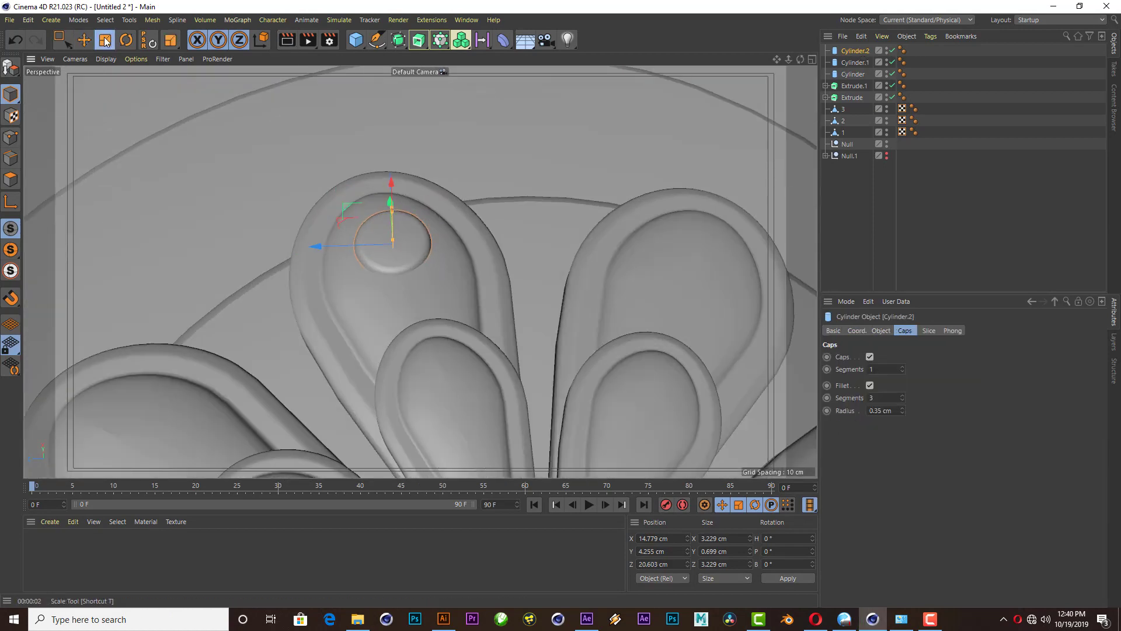
key(t)
mouse_move(386, 202)
mouse_down()
mouse_move(360, 194)
mouse_move(331, 136)
mouse_move(551, 216)
mouse_move(421, 48)
mouse_move(461, 55)
mouse_up()
scroll(360, 194, down, 3)
- Add a Cloner holding the small cap and set its mode to Radial
click(461, 40)
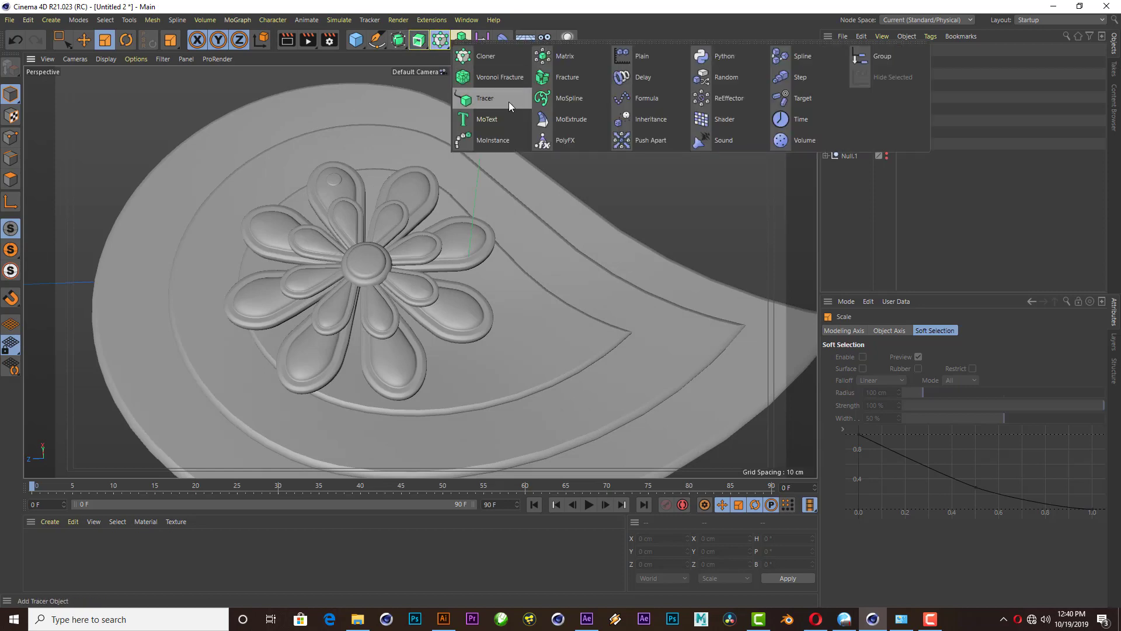
click(509, 102)
drag(860, 63, 852, 52)
click(851, 52)
scroll(444, 263, down, 6)
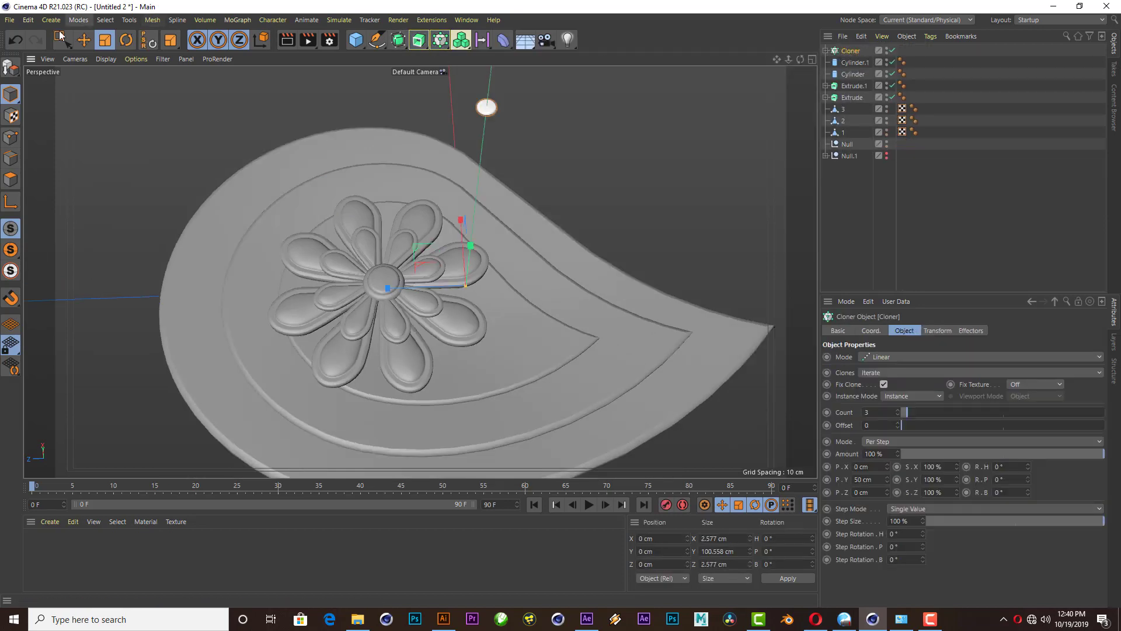
click(982, 356)
click(888, 392)
scroll(450, 256, down, 2)
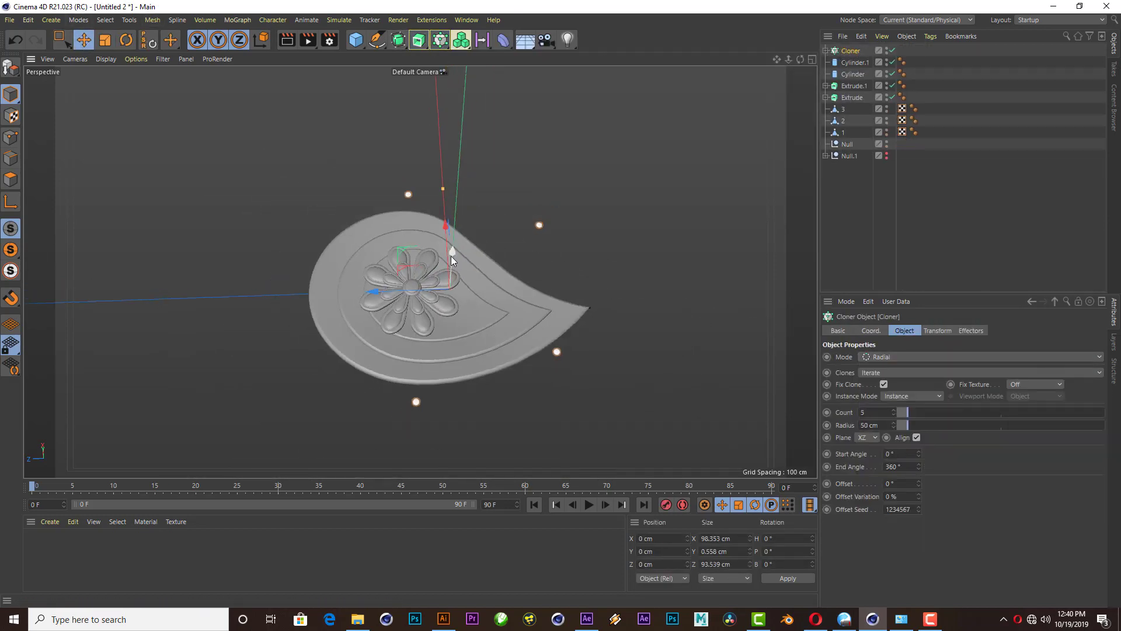
- Move the clone ring onto the plaque and reduce its radius to 18 cm
mouse_move(447, 279)
mouse_down()
mouse_move(385, 279)
mouse_move(409, 257)
mouse_up()
scroll(385, 279, up, 3)
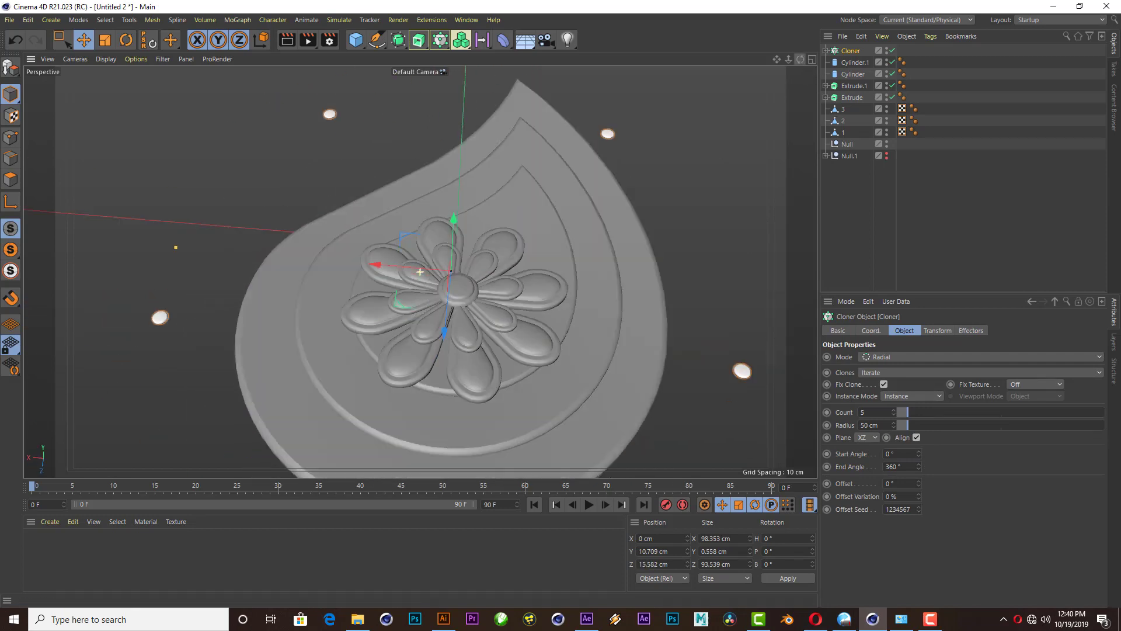
drag(465, 196, 421, 278)
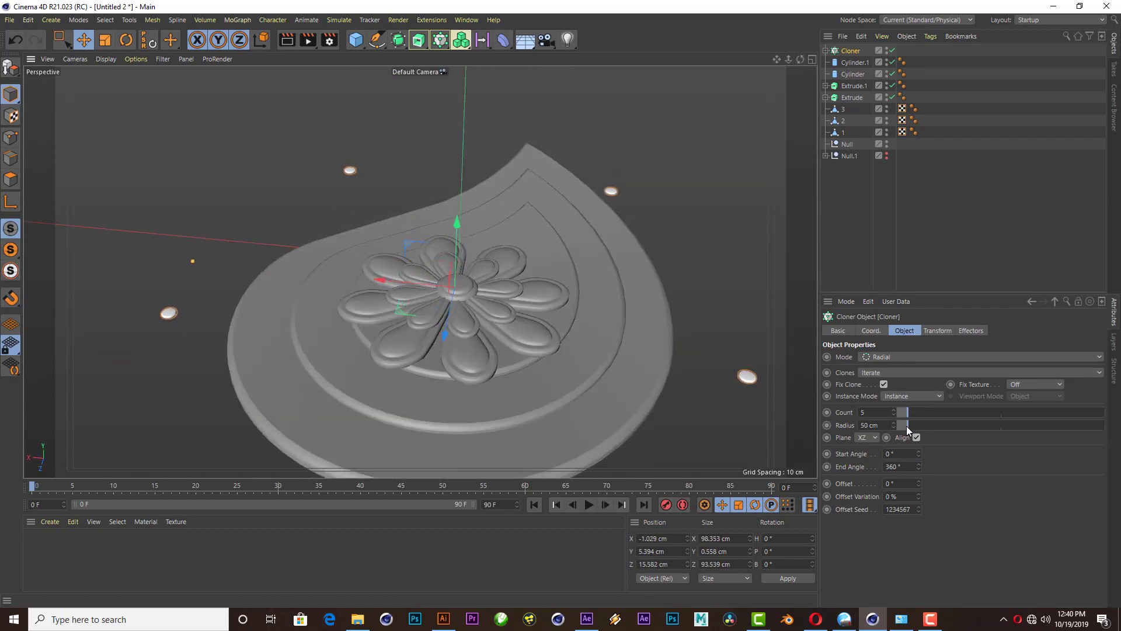
drag(906, 426, 902, 428)
scroll(592, 369, up, 3)
scroll(592, 369, up, 3)
mouse_move(592, 369)
alt+mouse_down()
mouse_move(310, 209)
mouse_move(310, 230)
alt+mouse_up()
key(ctrl+z)
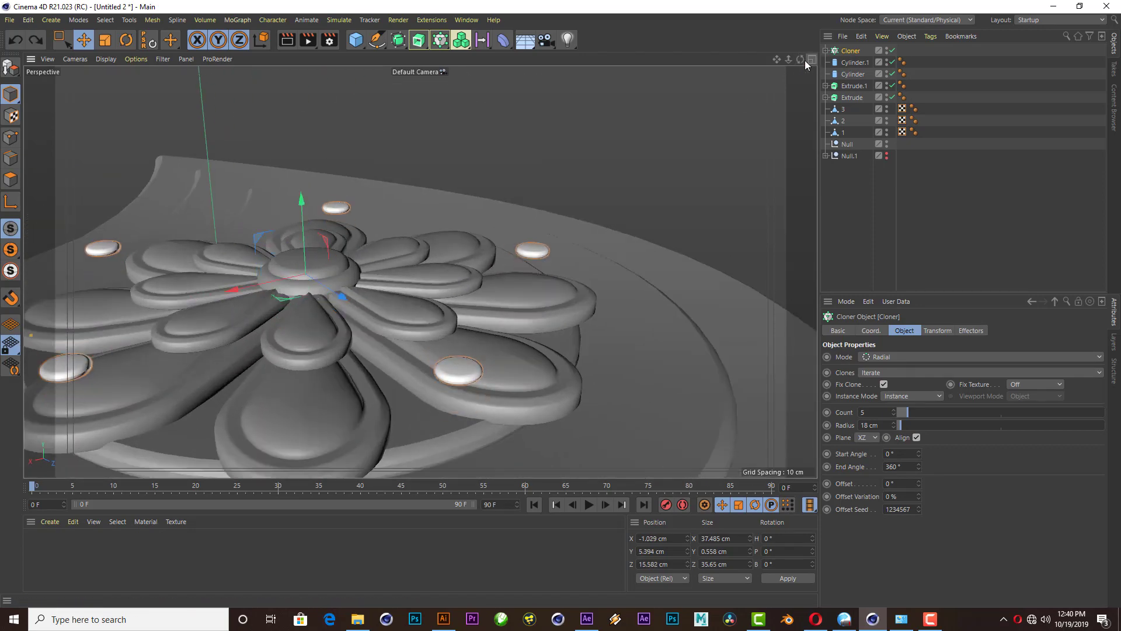
- Centre the ring over the flower from the top view and tighten the radius to 17 cm
click(812, 59)
scroll(614, 174, up, 3)
scroll(601, 178, up, 2)
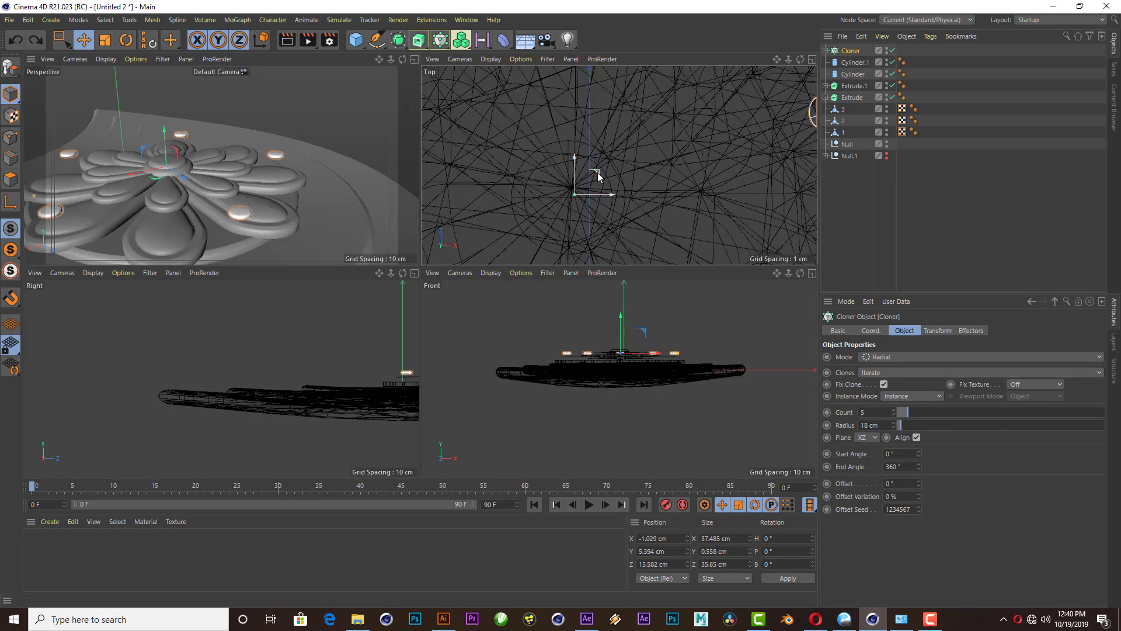
drag(591, 178, 573, 182)
click(414, 59)
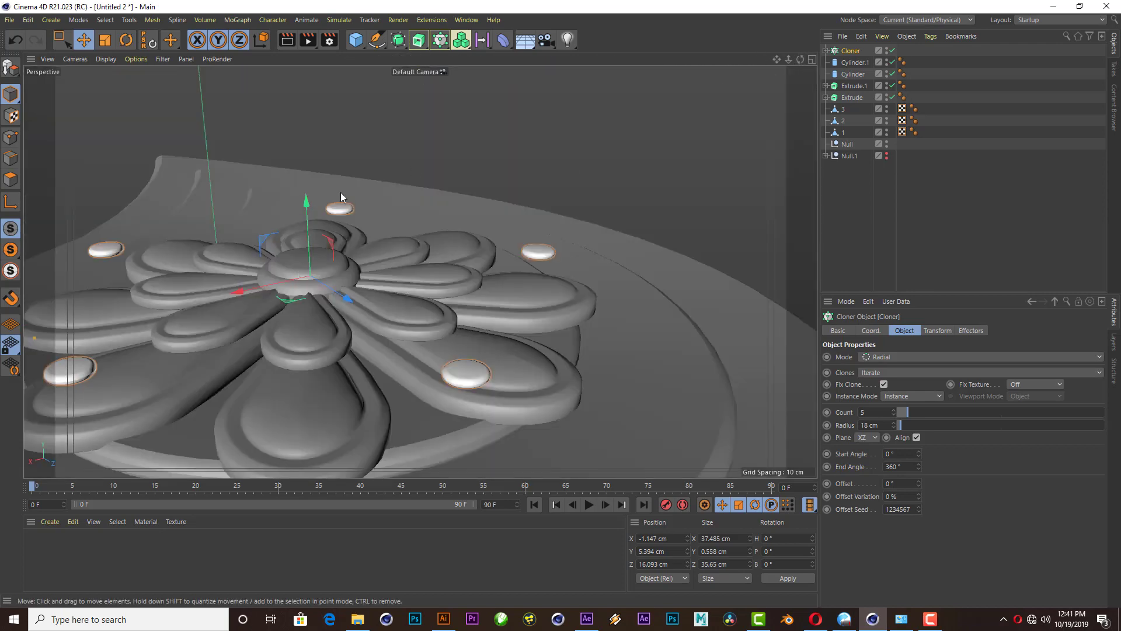
mouse_move(307, 199)
mouse_down()
mouse_move(317, 222)
mouse_move(374, 236)
mouse_move(517, 73)
mouse_up()
scroll(398, 254, up, 2)
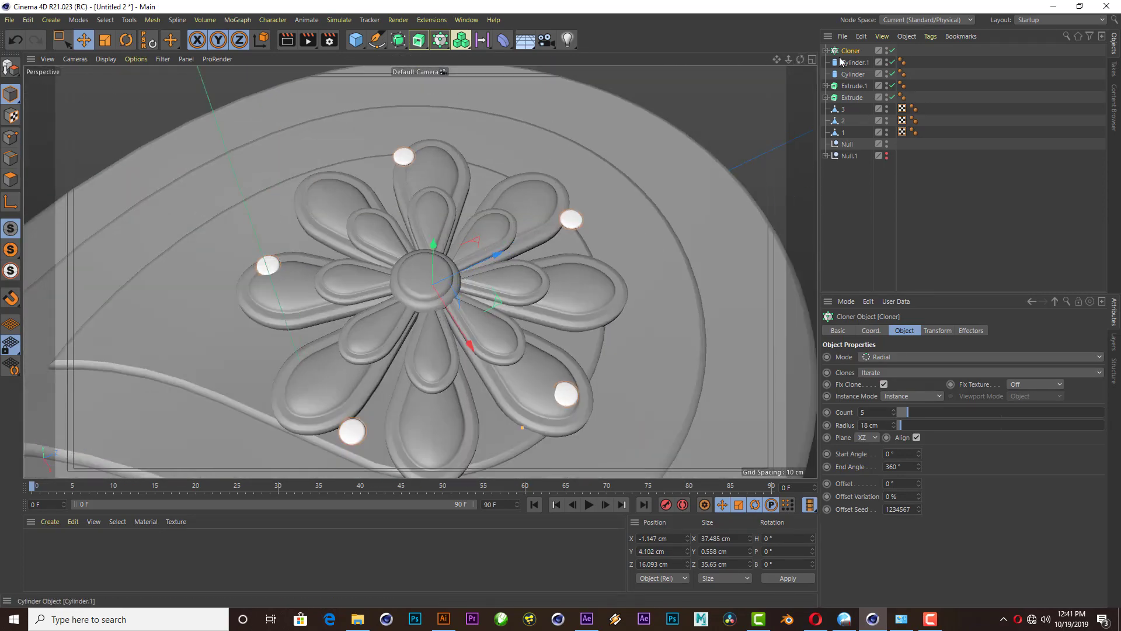
drag(898, 429, 894, 428)
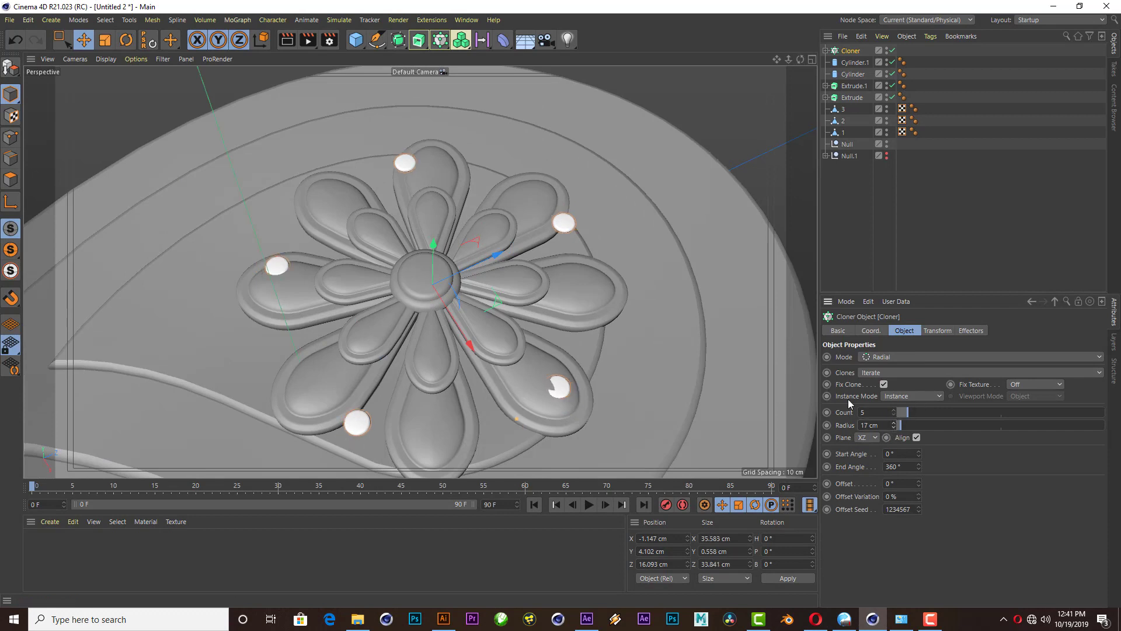
drag(466, 333, 458, 322)
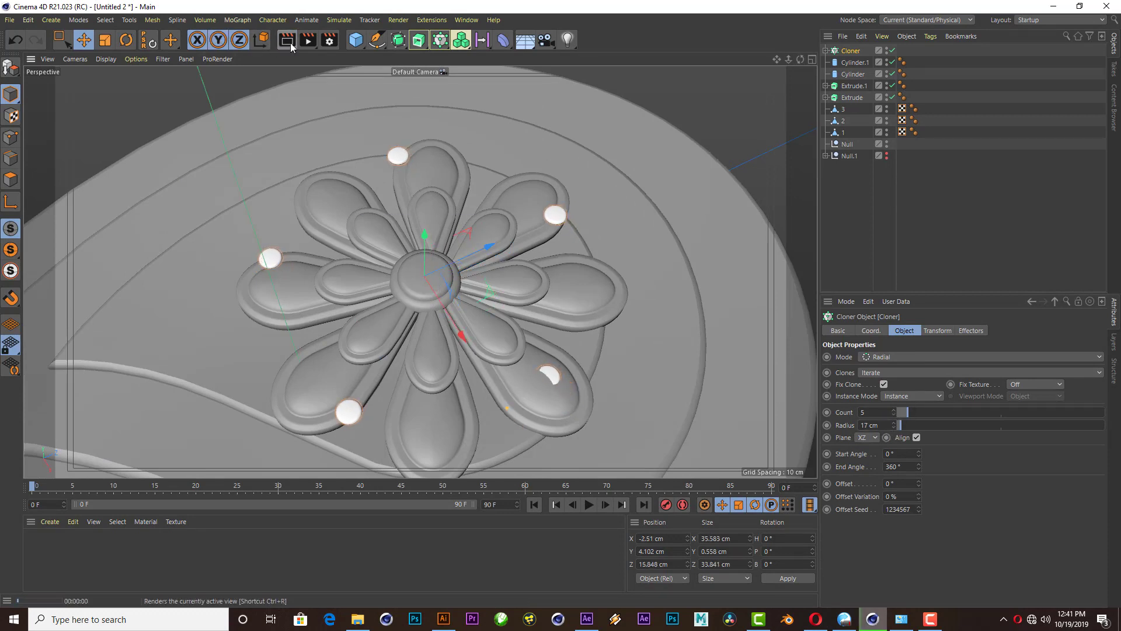
alt+drag(600, 370, 798, 59)
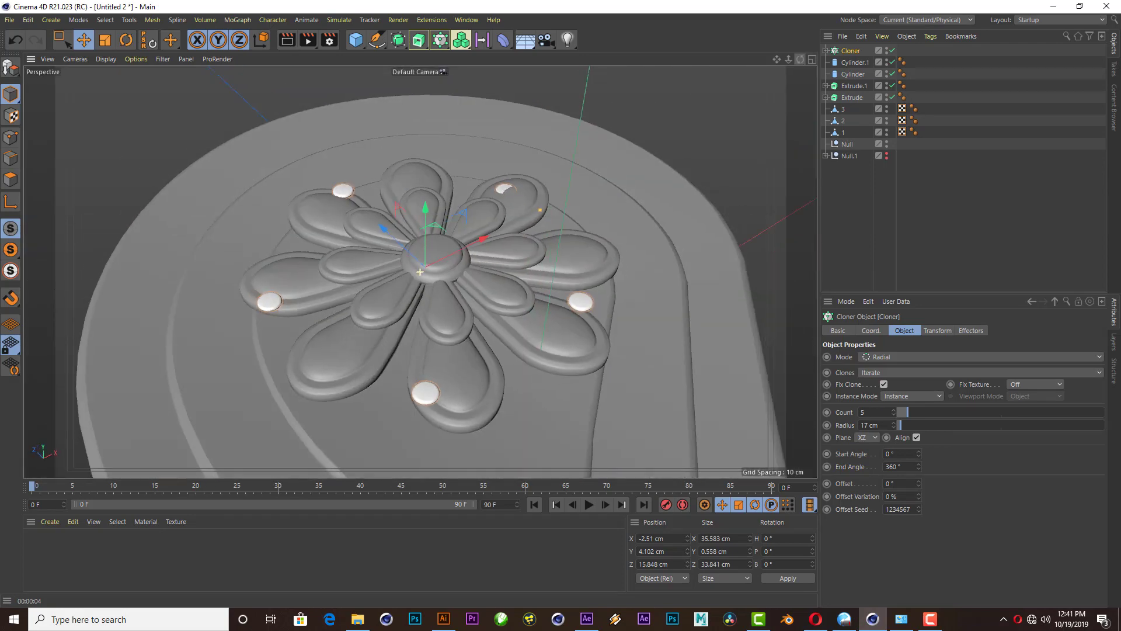
alt+drag(420, 272, 313, 169)
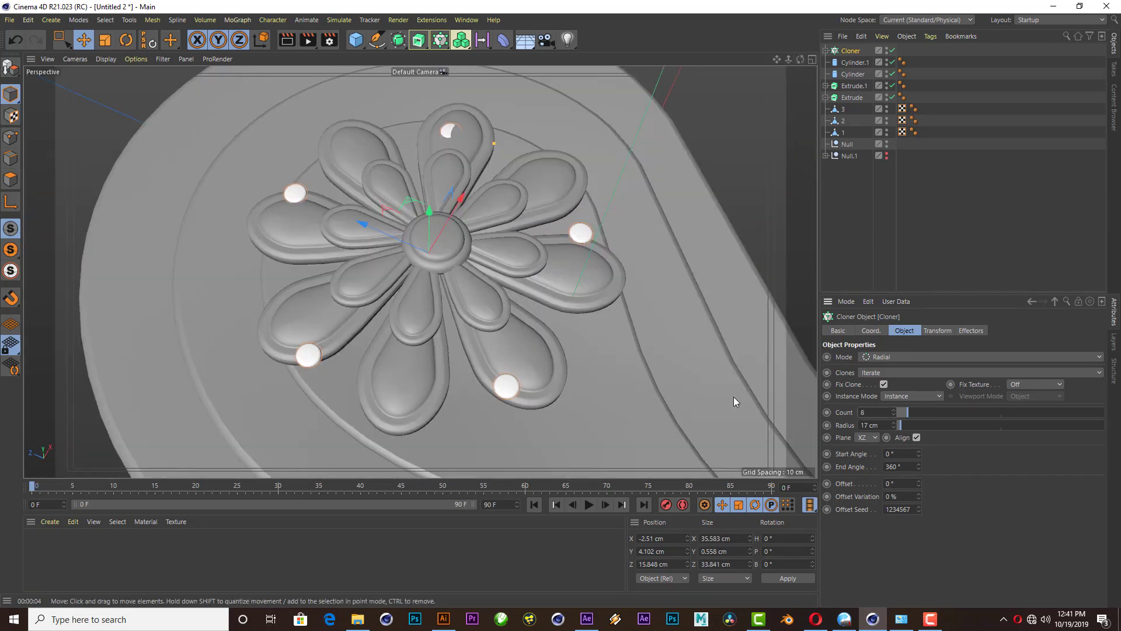
- Set the clone count to 8 and keep the per-clone rotation at zero
text(8)
key(Return)
click(937, 330)
mouse_move(1028, 399)
mouse_down()
mouse_move(1028, 386)
mouse_move(1027, 412)
mouse_up()
click(1028, 371)
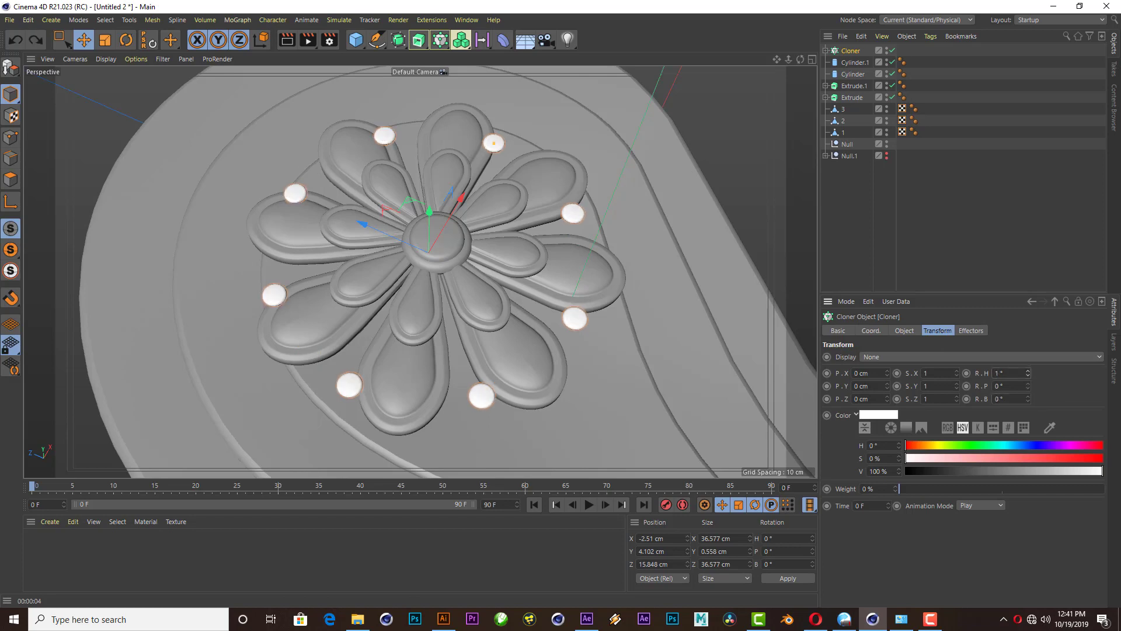
- Rotate the ring to about 19° heading and shift it toward the flower centre
click(871, 330)
drag(1031, 357, 1030, 333)
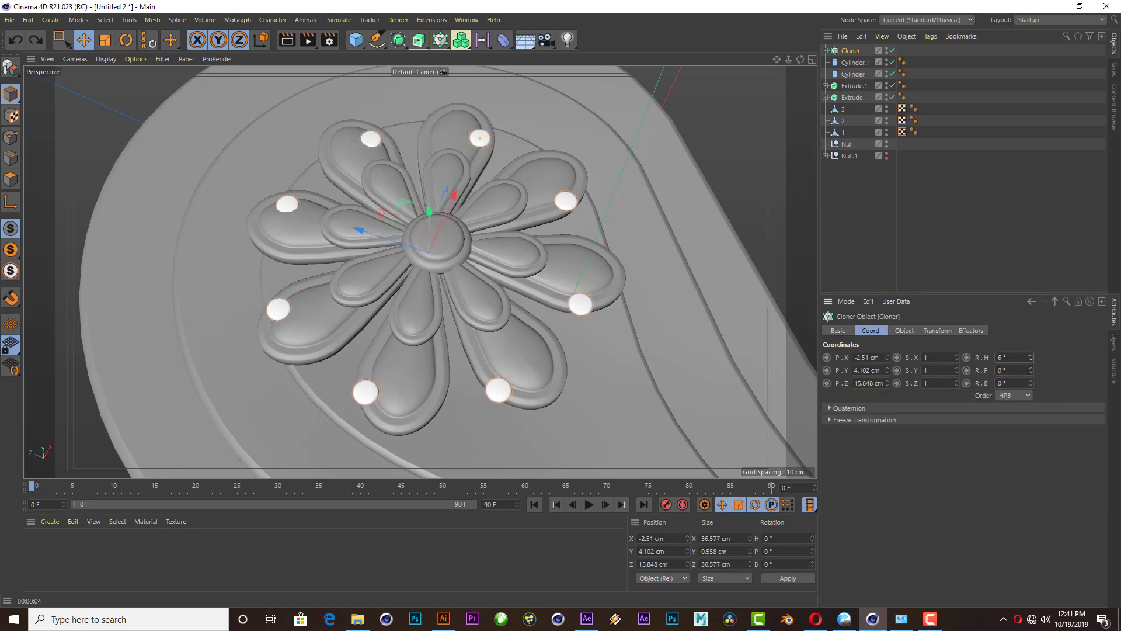
alt+drag(426, 166, 426, 134)
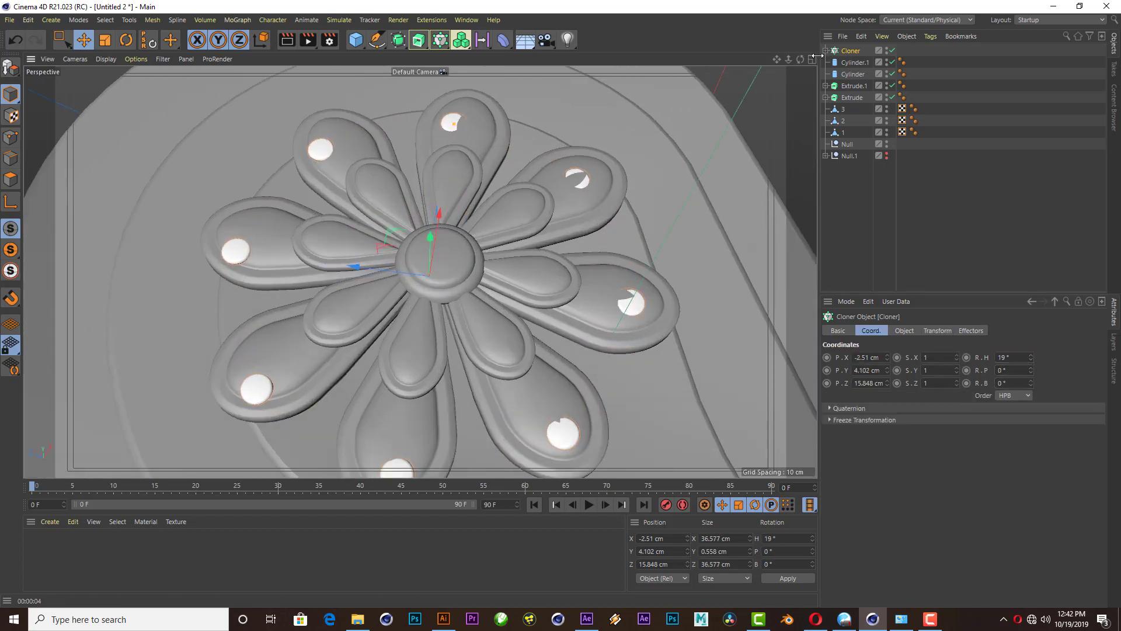
alt+drag(420, 272, 439, 223)
drag(435, 296, 523, 292)
mouse_move(523, 292)
alt+mouse_down()
mouse_move(754, 66)
mouse_move(654, 135)
alt+mouse_up()
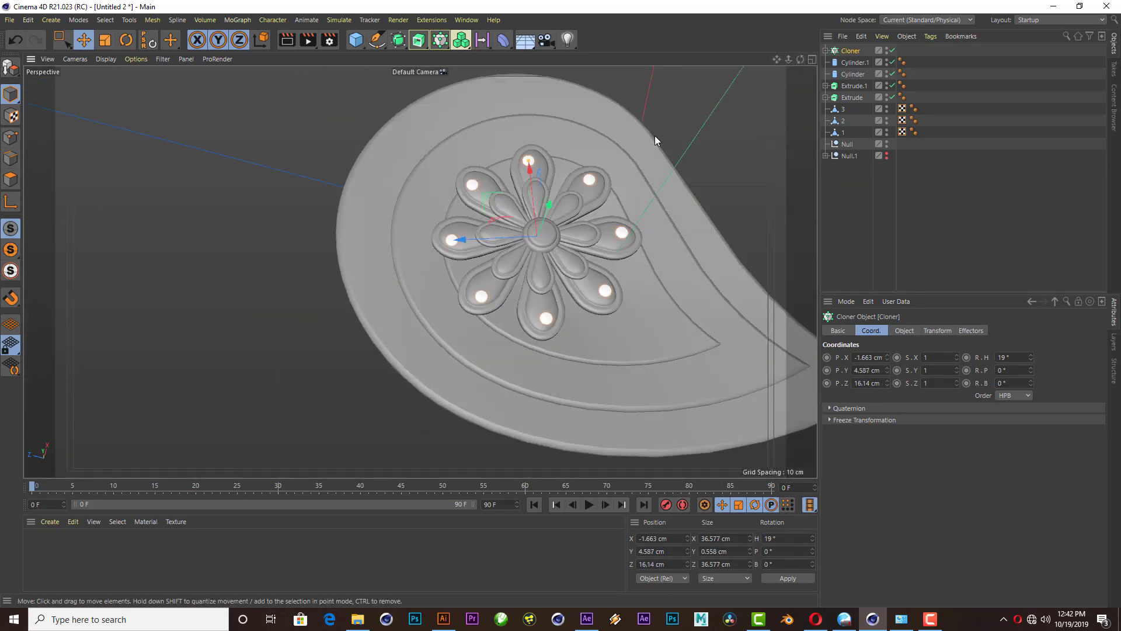
- Centre the ring on the flower in Top view, lowering it to Y 4.369 cm at 15° heading
click(868, 62)
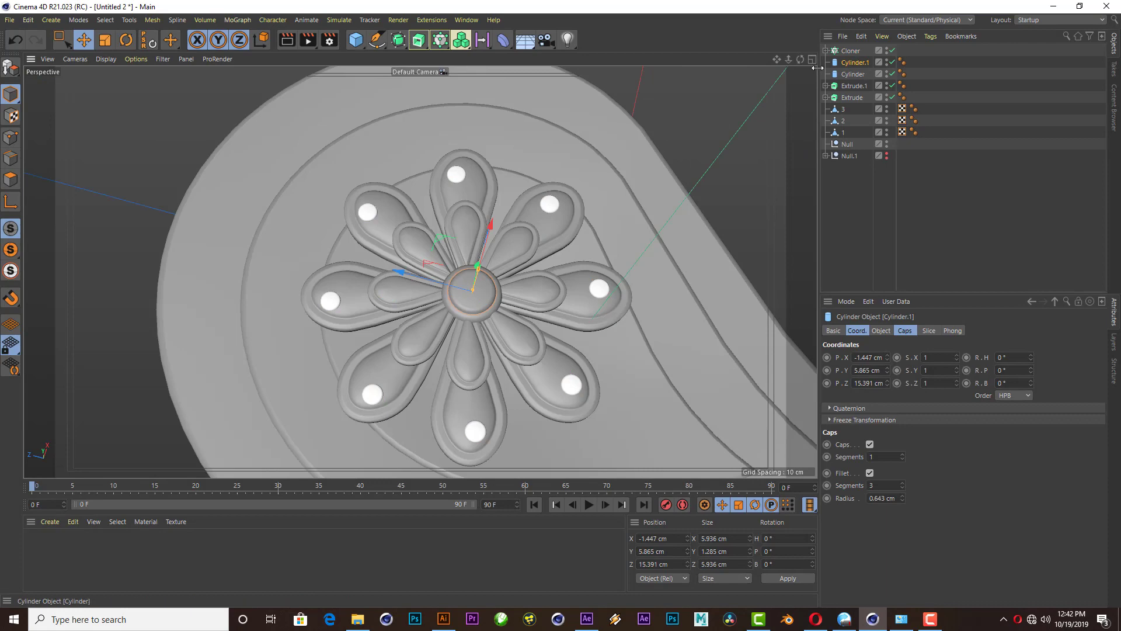
click(812, 60)
click(849, 51)
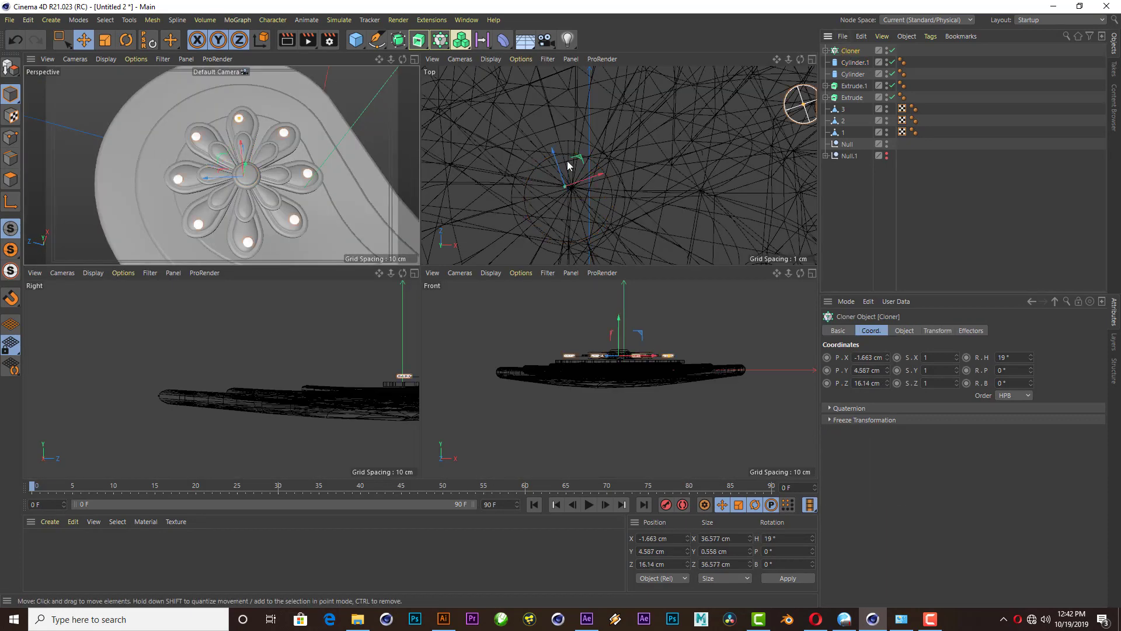
scroll(531, 173, up, 2)
scroll(578, 157, up, 2)
drag(578, 158, 584, 180)
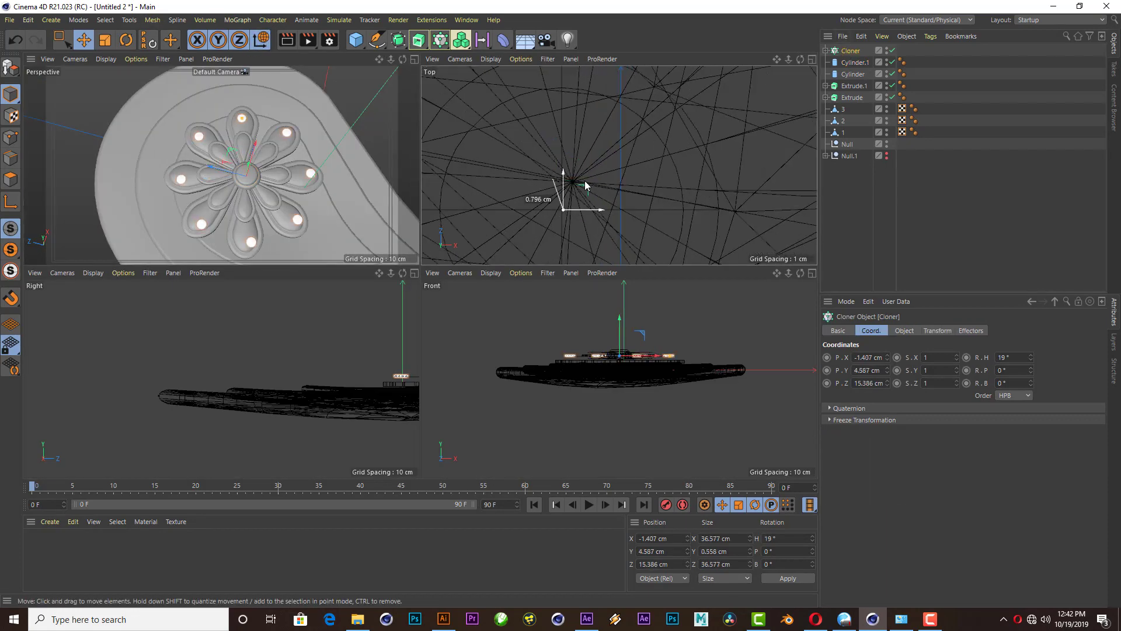
click(414, 59)
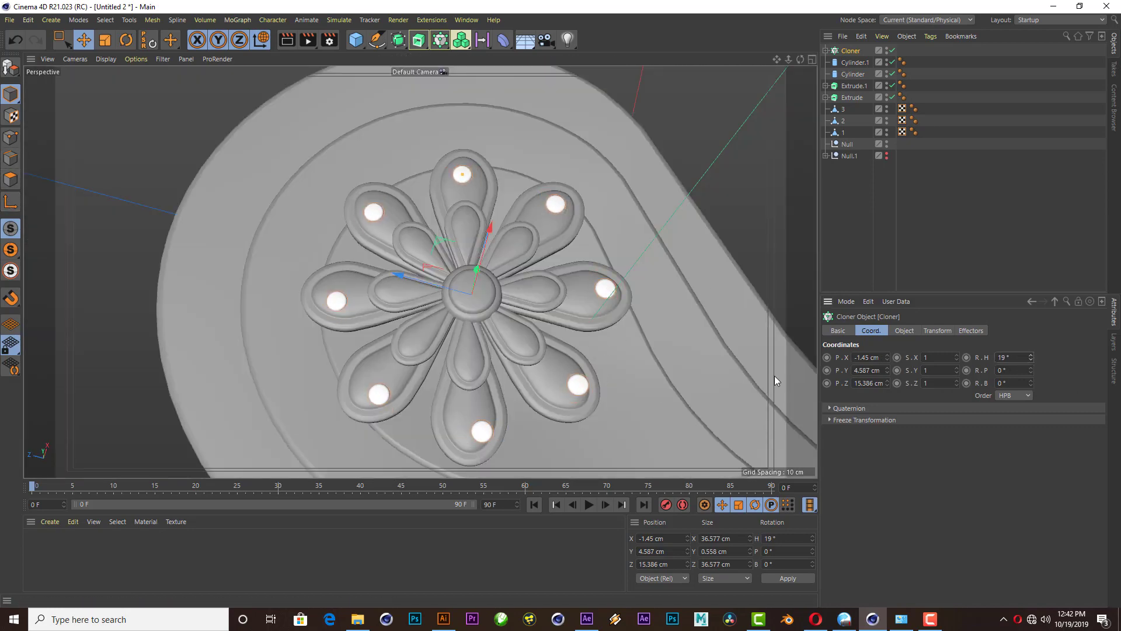
alt+drag(775, 380, 373, 182)
drag(1030, 356, 1031, 368)
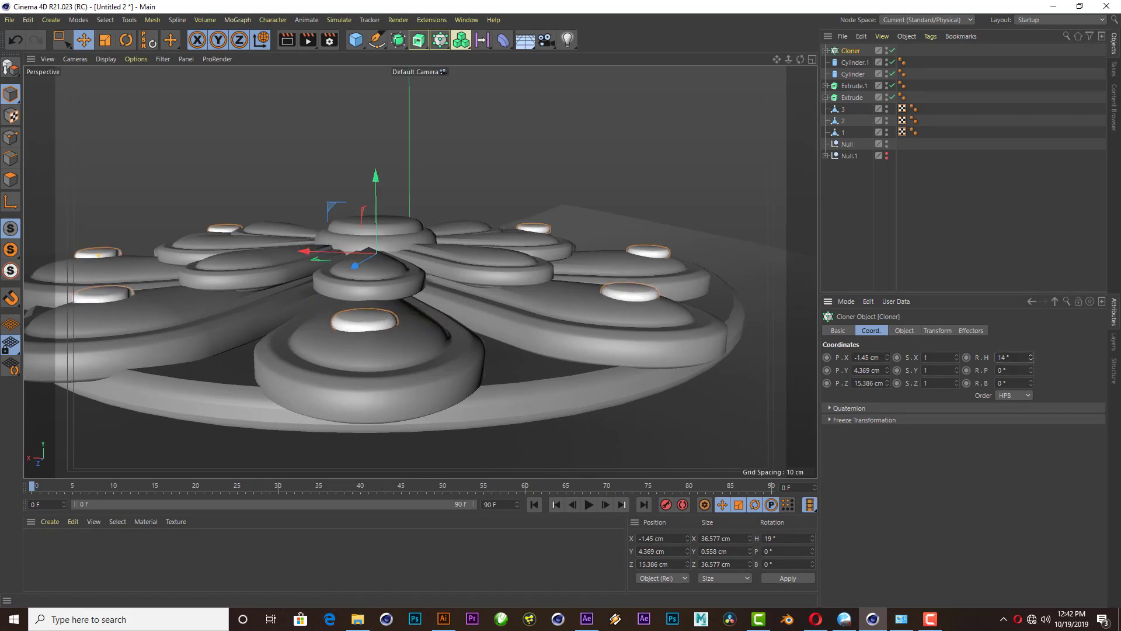
mouse_move(766, 422)
alt+mouse_down()
mouse_move(798, 59)
mouse_move(465, 213)
alt+mouse_up()
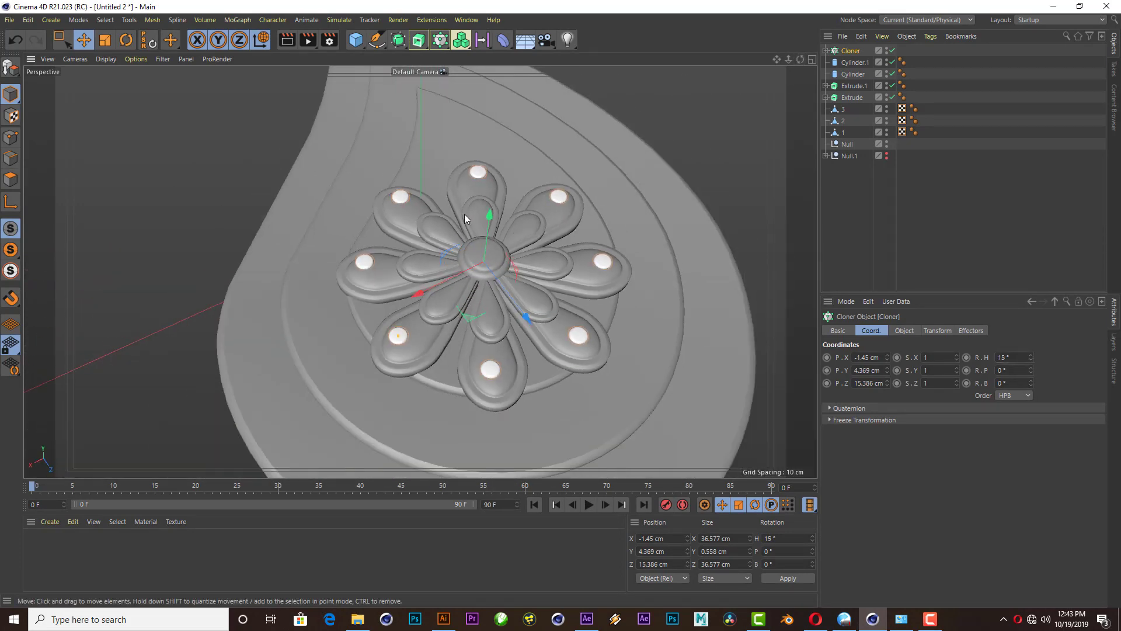
- Nudge the disc cloner toward the flower centre in the four-view layout
click(622, 286)
click(812, 59)
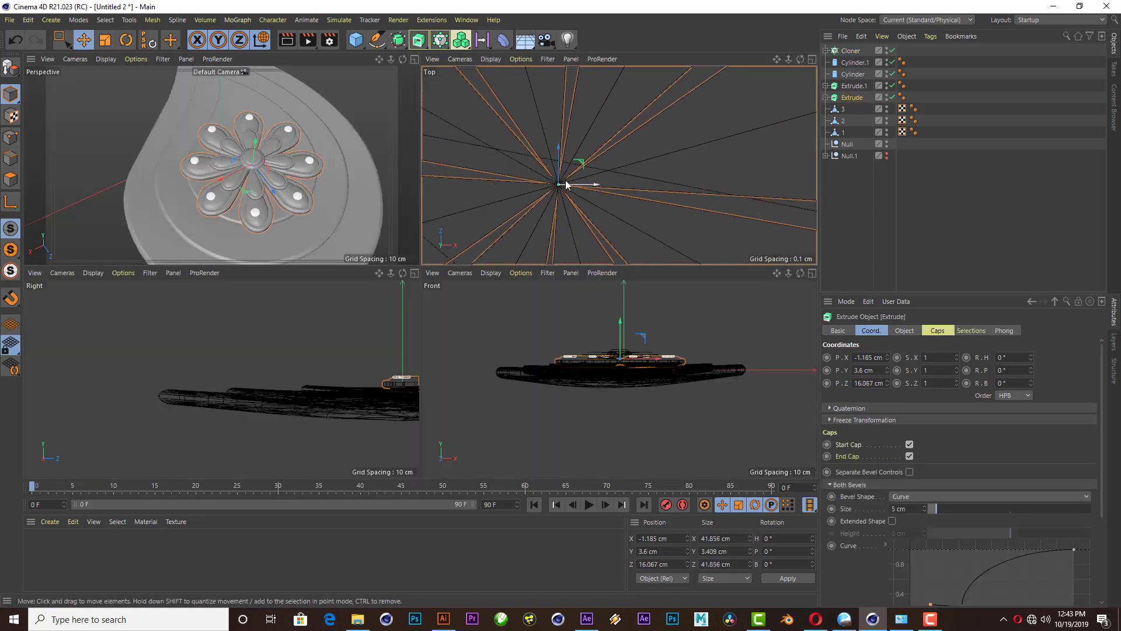
click(850, 51)
scroll(601, 184, down, 3)
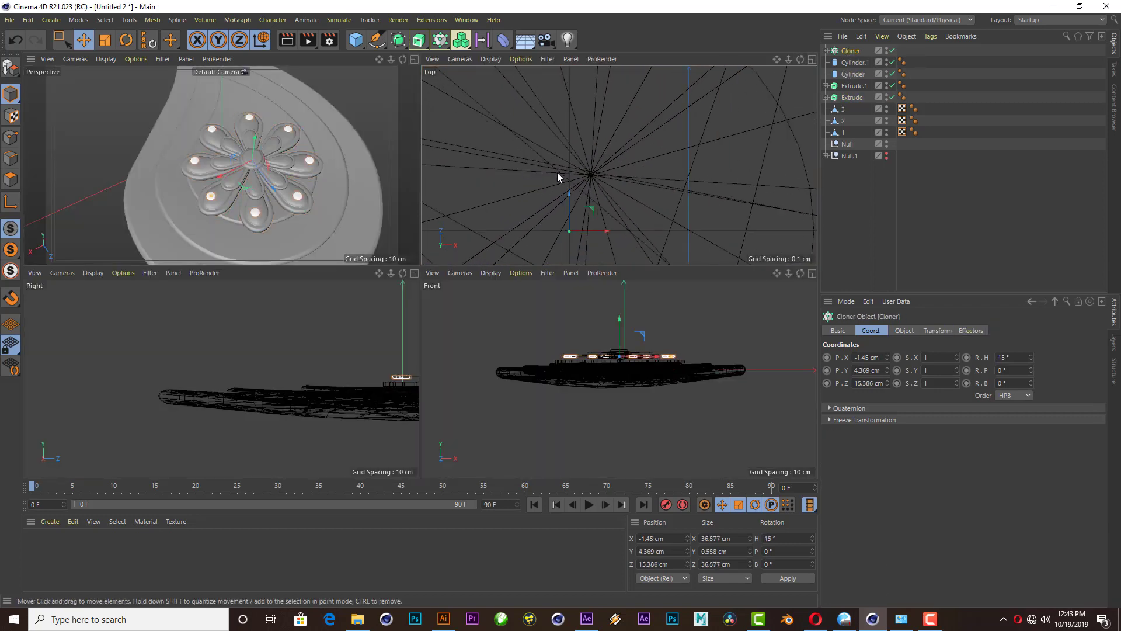
mouse_move(586, 217)
mouse_down()
mouse_move(617, 166)
mouse_move(591, 167)
mouse_up()
scroll(594, 146, up, 3)
scroll(578, 174, up, 2)
click(414, 60)
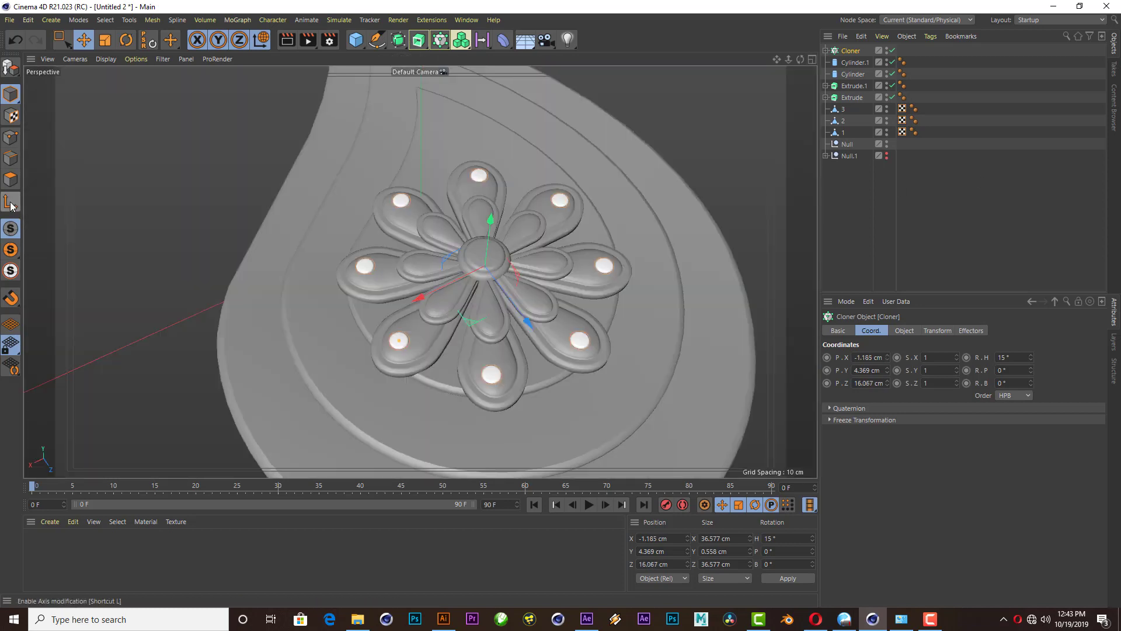
- Rotate the cloner to 17° heading and lower it to Y 4.203 cm
click(1030, 355)
drag(800, 59, 969, 252)
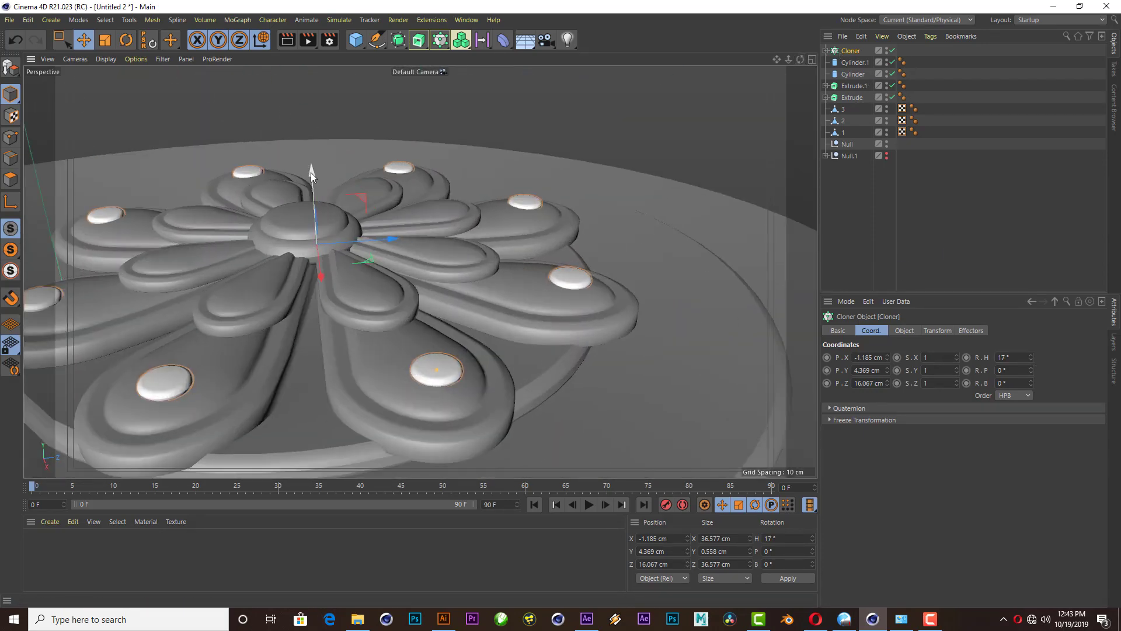
drag(310, 173, 311, 176)
scroll(385, 278, down, 4)
scroll(409, 254, down, 3)
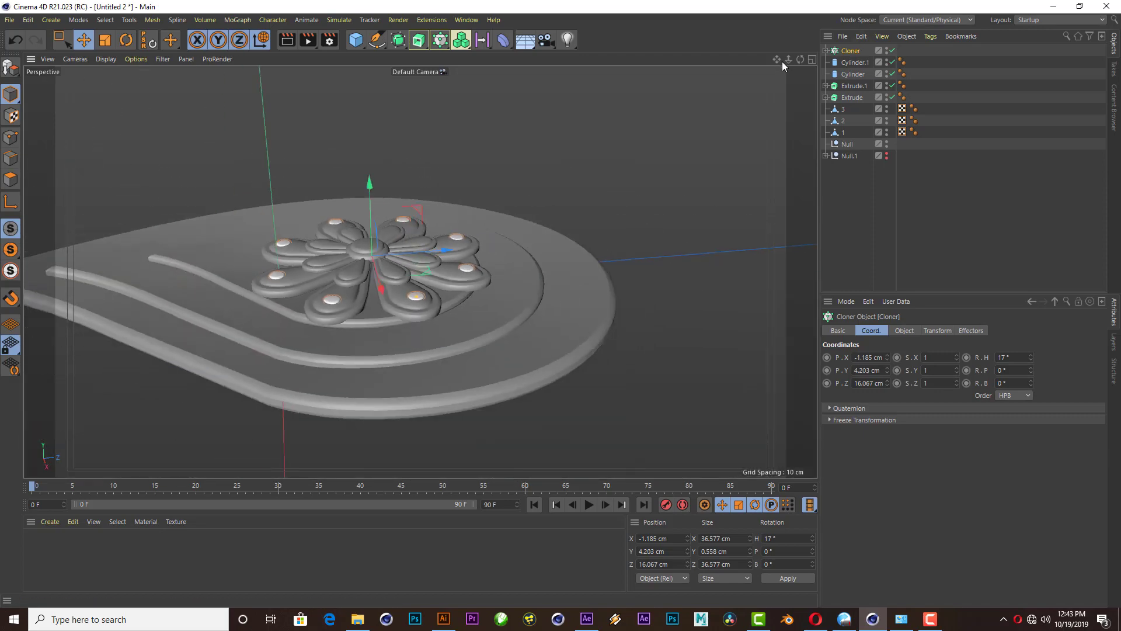
- Orbit and zoom around the paisley plaque to inspect the discs on every petal
drag(800, 59, 934, 152)
drag(800, 59, 847, 93)
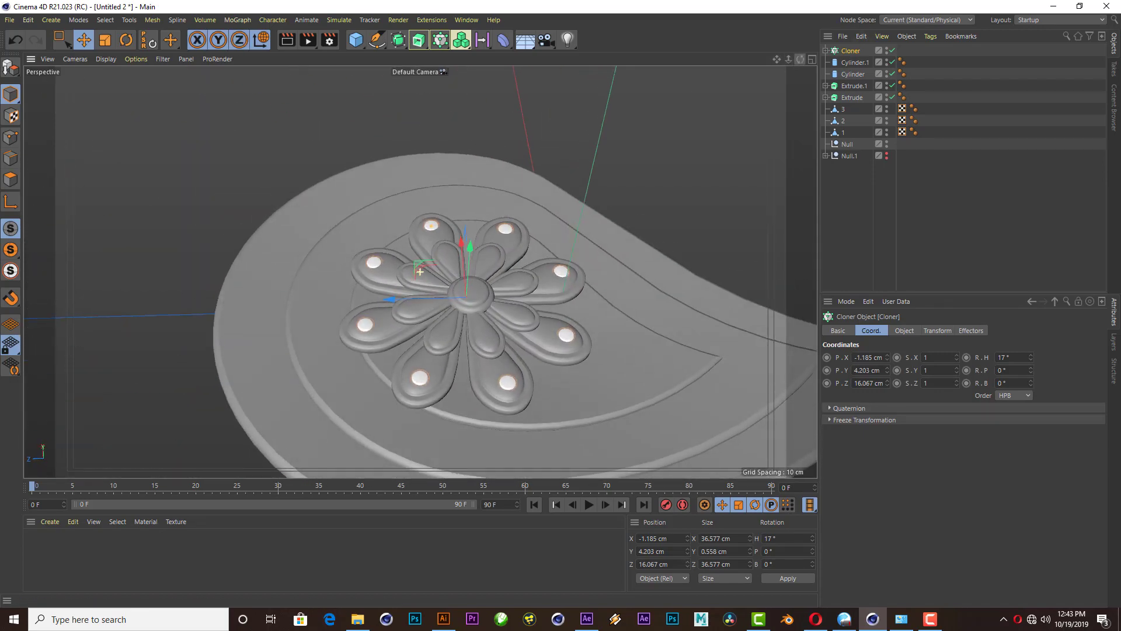
scroll(426, 256, down, 3)
scroll(402, 180, down, 2)
scroll(456, 163, up, 2)
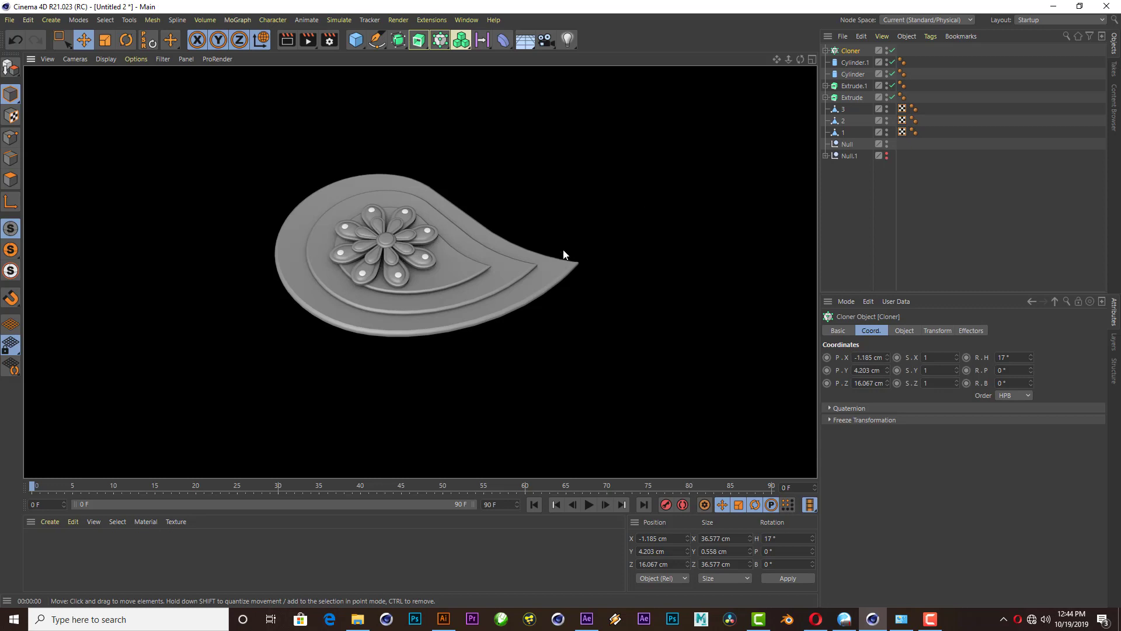
scroll(566, 249, up, 2)
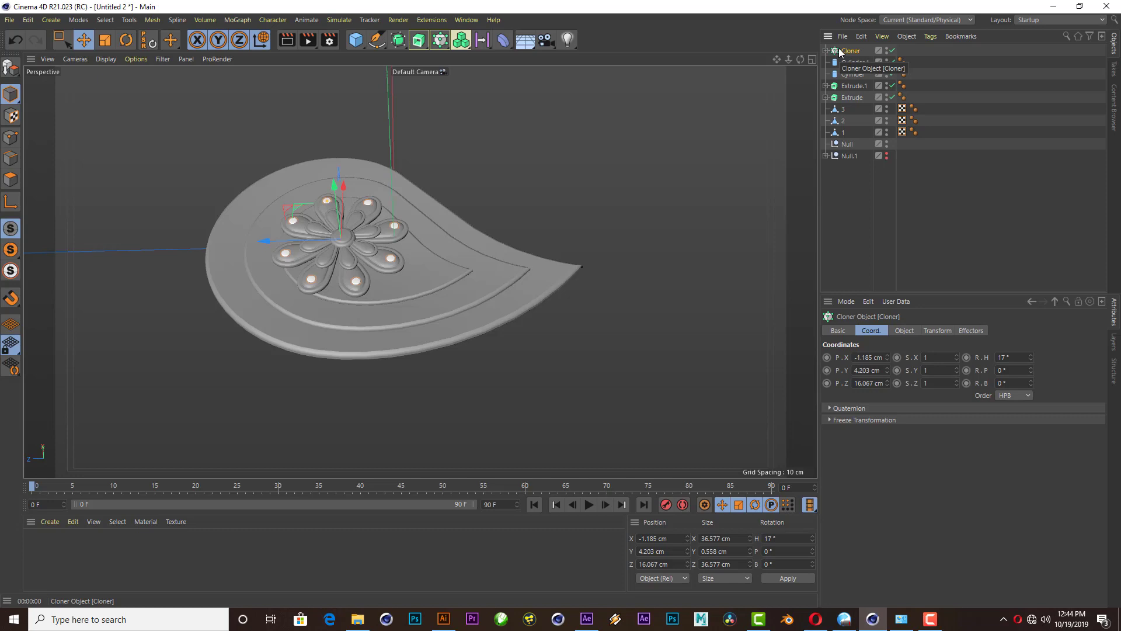
- Parent the plaque parts from Cloner through 1 under the Null
click(843, 143)
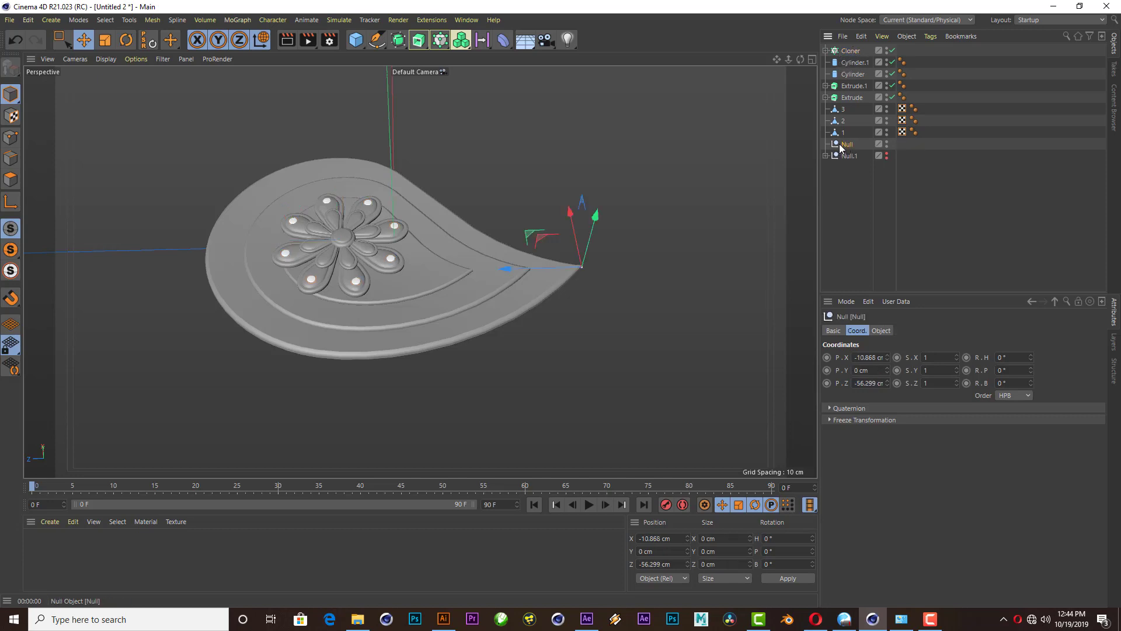
click(851, 52)
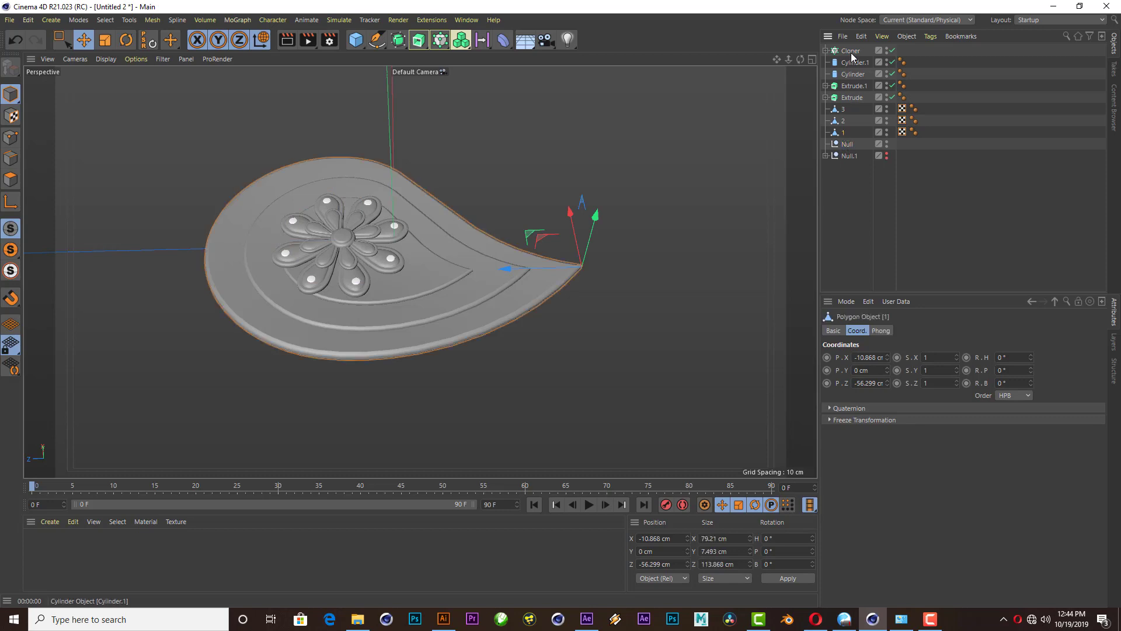
shift+click(843, 132)
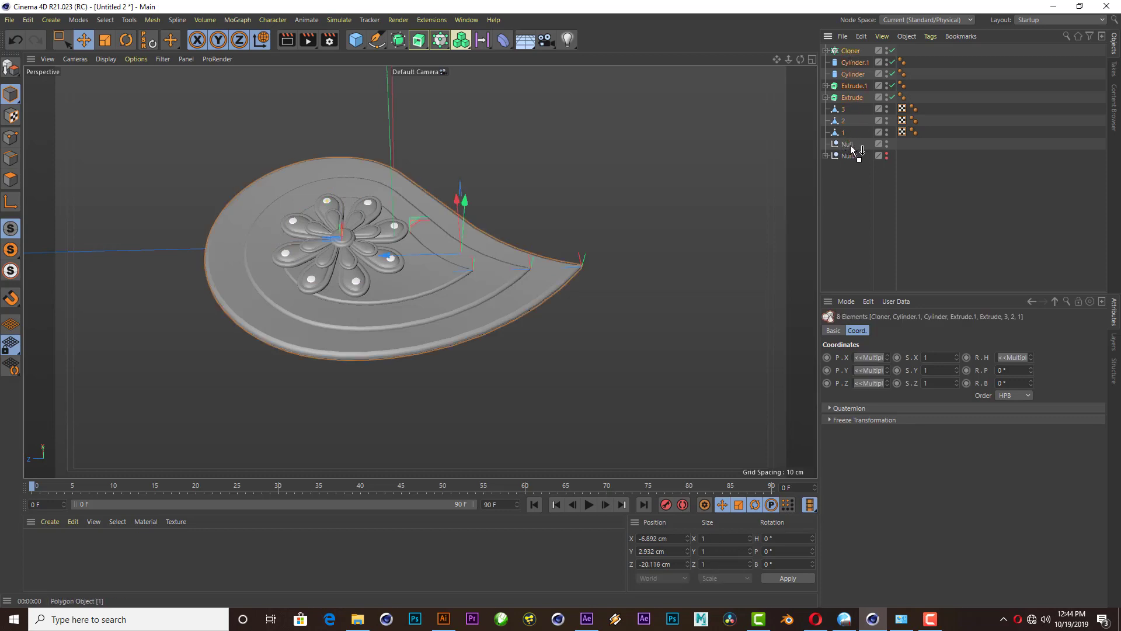
drag(852, 150, 851, 150)
click(825, 51)
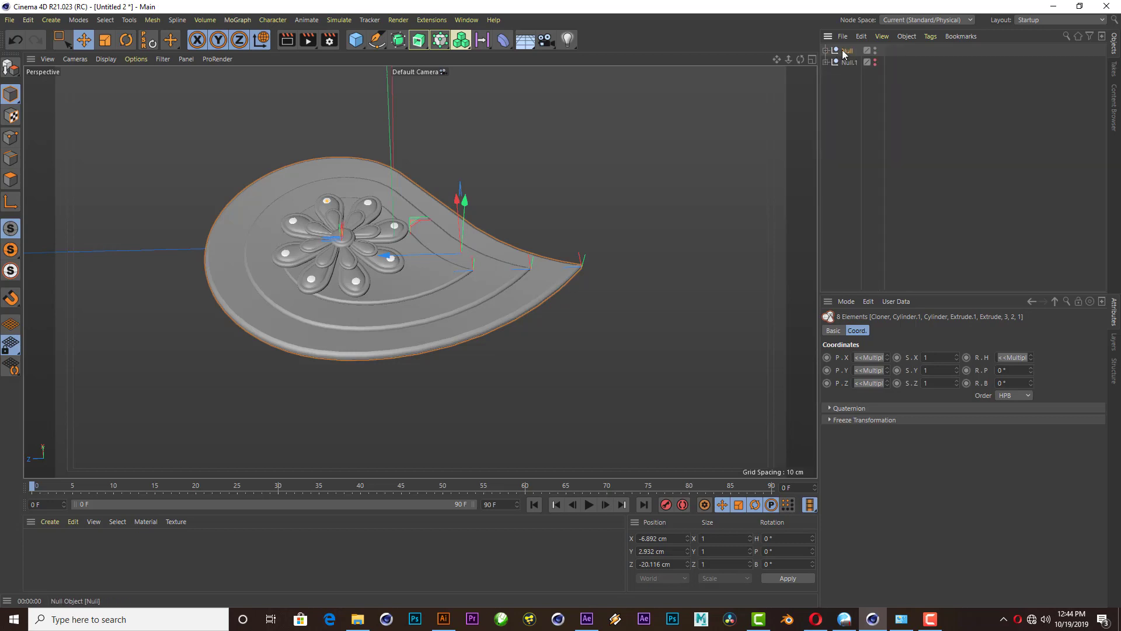
- Rename the Null group to 'Set'
double_click(844, 51)
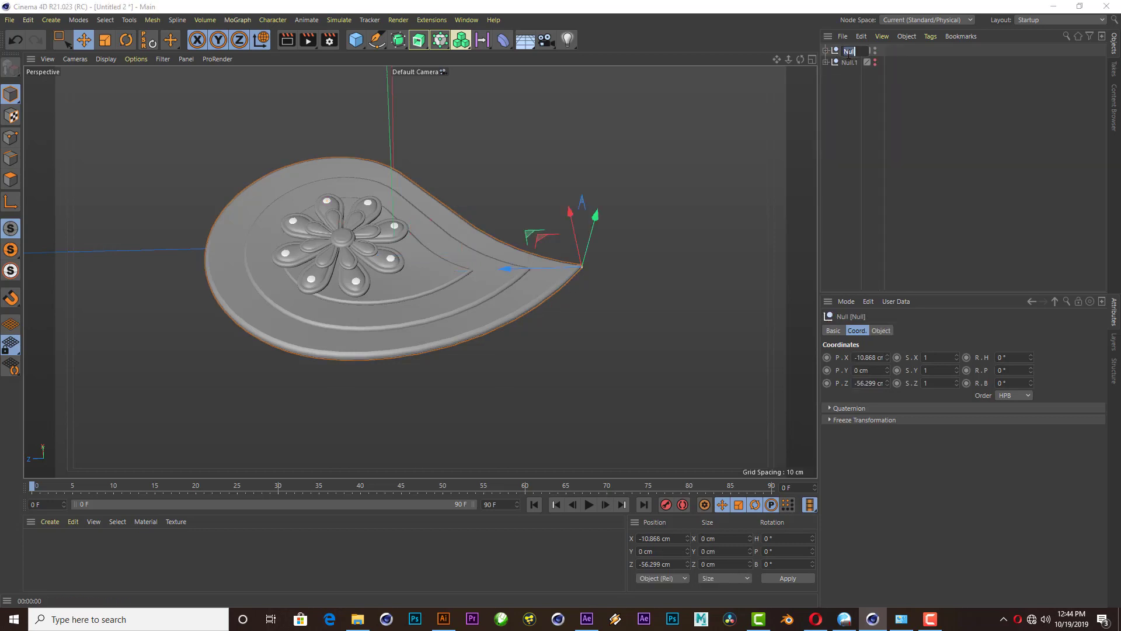
text(St)
key(Return)
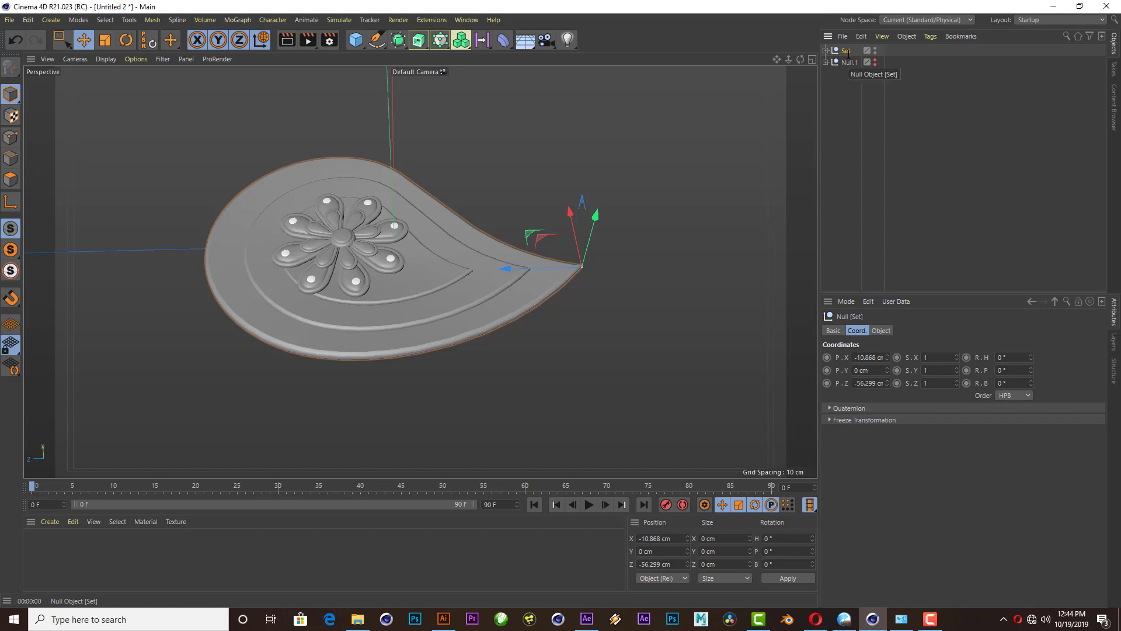
scroll(461, 278, down, 3)
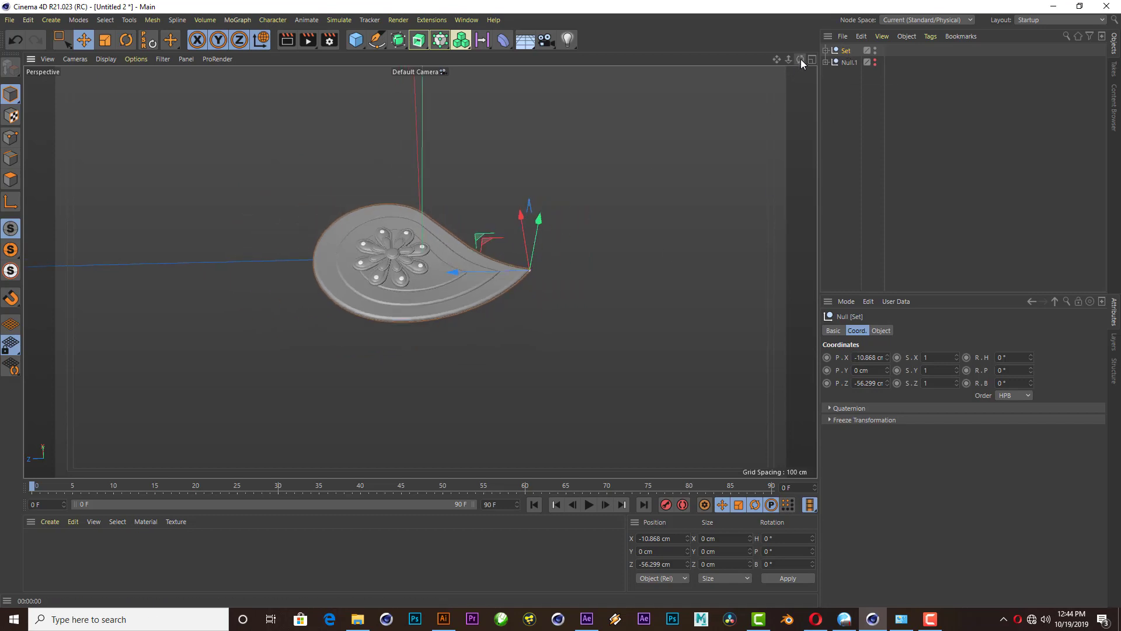
- Set the Set group's X and Z position to 0
drag(800, 59, 823, 61)
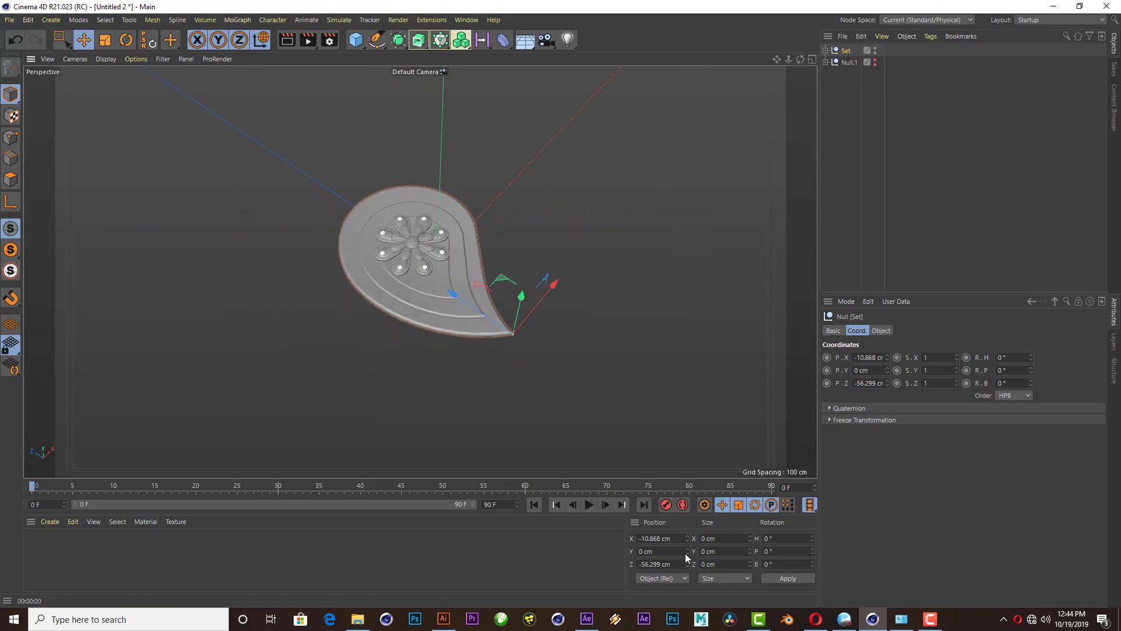
text(0)
key(Tab)
key(Tab)
text(0)
key(Return)
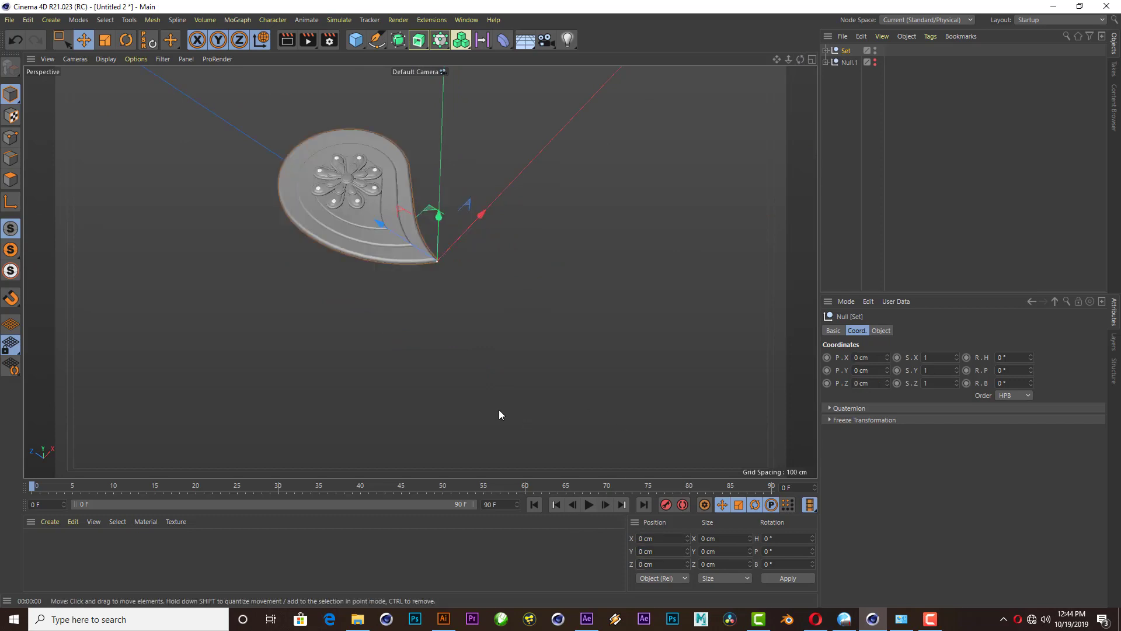
scroll(514, 386, down, 1)
scroll(447, 203, up, 1)
scroll(457, 237, up, 1)
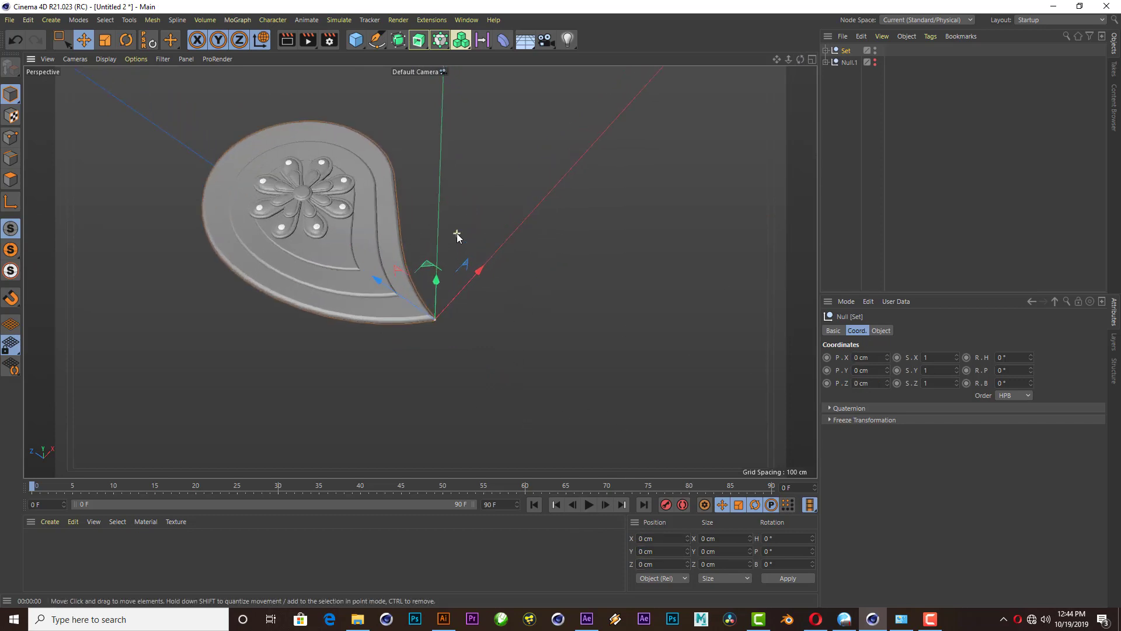
- Clone the Set group in Radial mode and pull the radius in to 4 cm
click(441, 43)
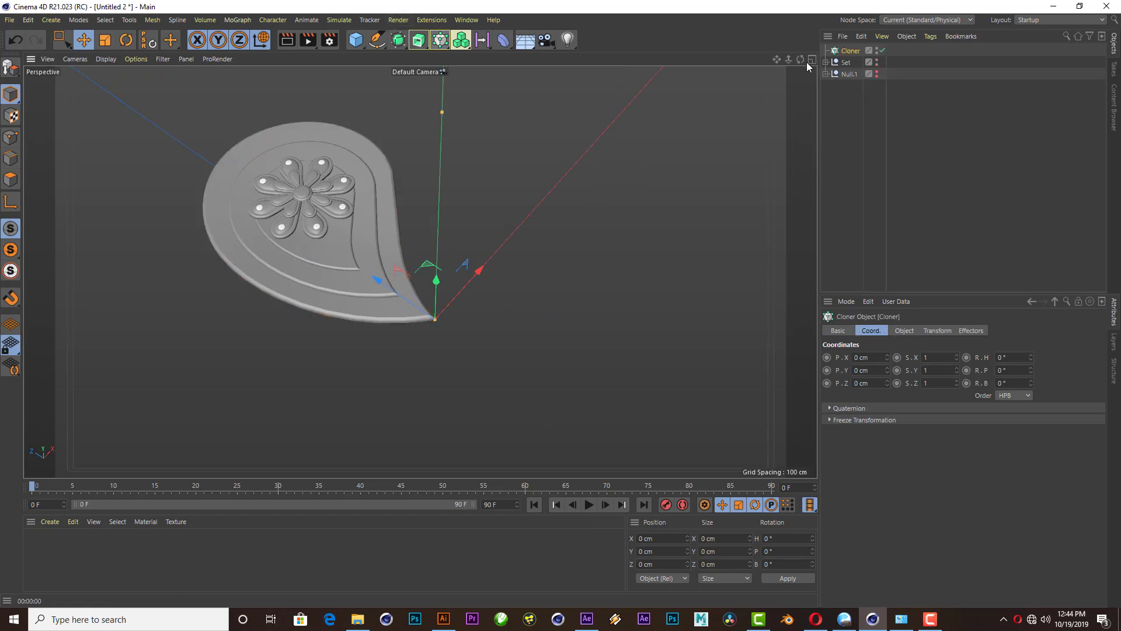
drag(850, 53, 850, 51)
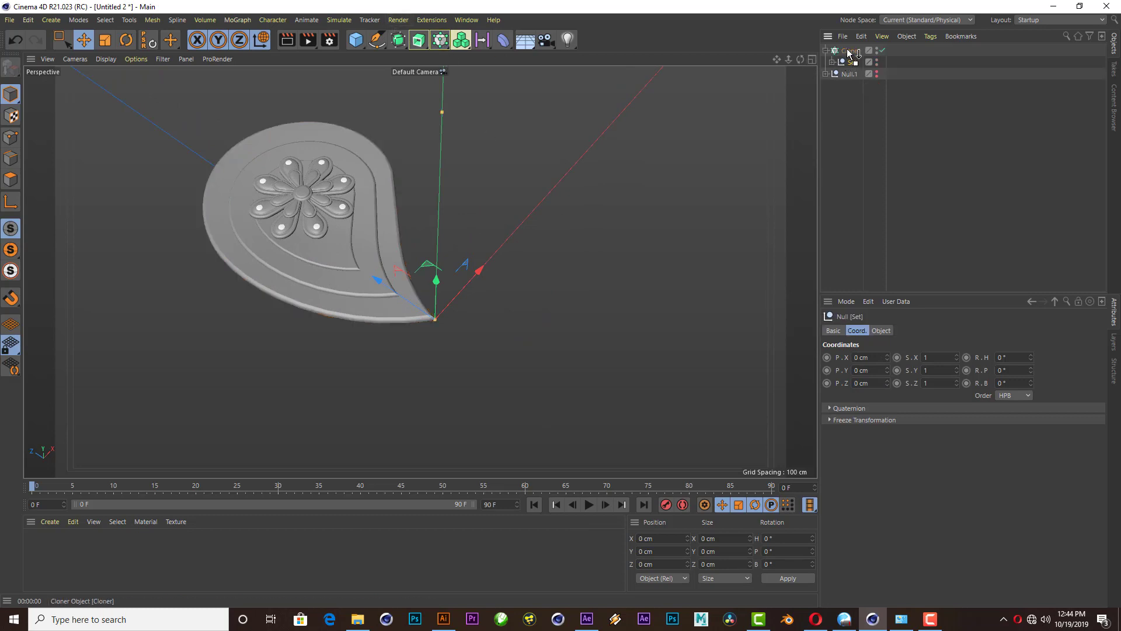
click(906, 331)
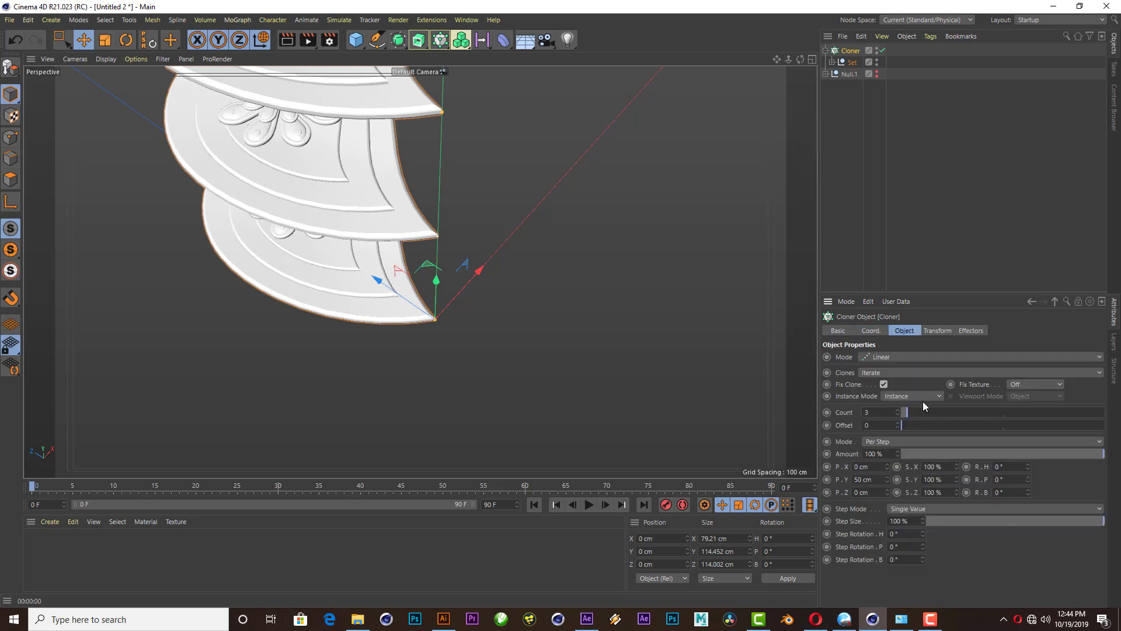
click(888, 355)
click(893, 390)
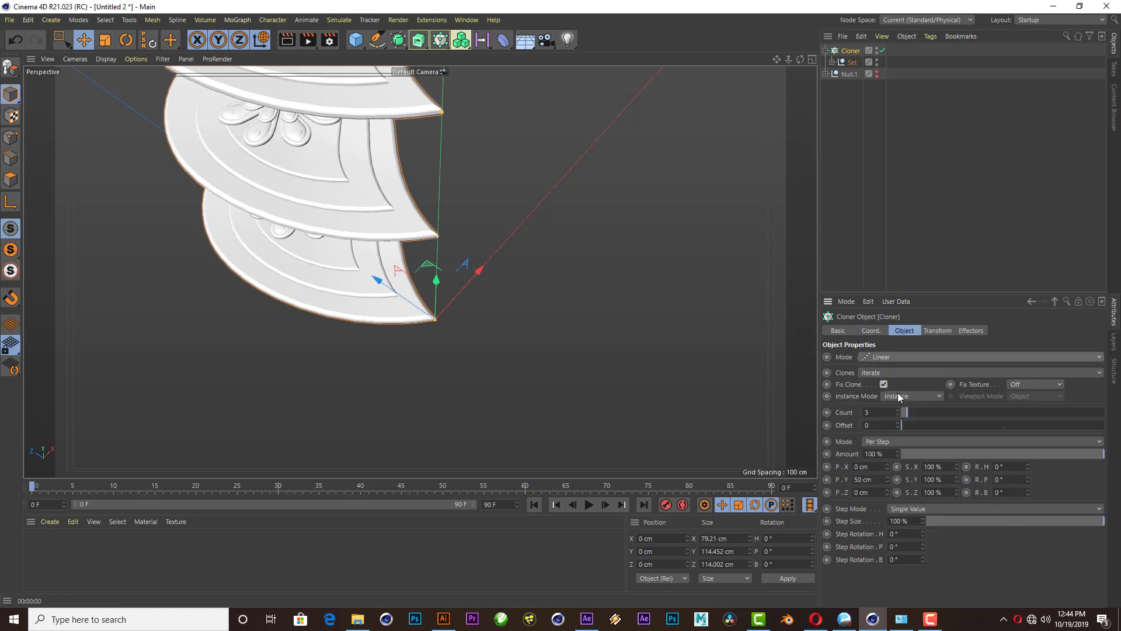
scroll(590, 304, down, 3)
scroll(540, 247, down, 3)
scroll(539, 247, down, 2)
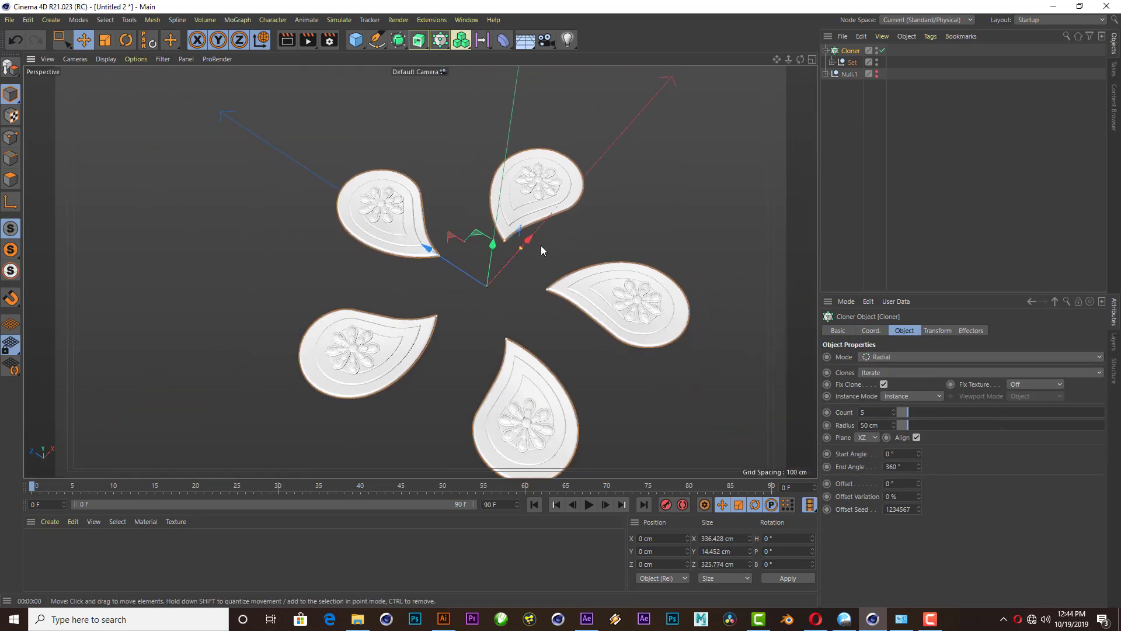
mouse_move(910, 425)
mouse_down()
mouse_move(893, 432)
mouse_move(916, 430)
mouse_move(917, 412)
mouse_move(900, 435)
mouse_up()
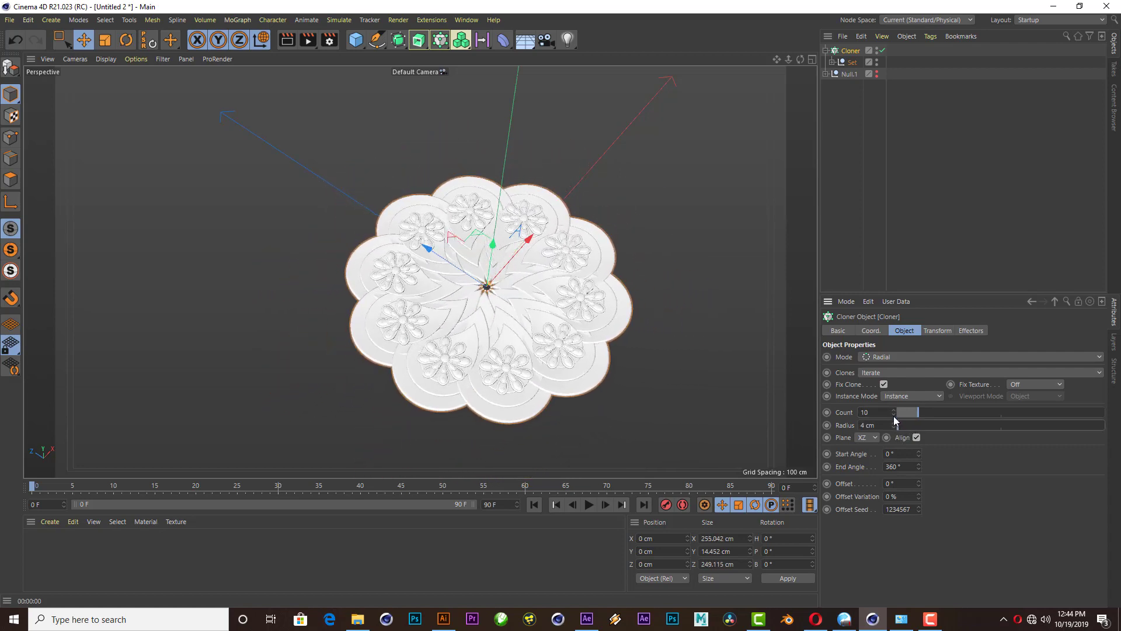
- Set the clone count to 9, then bring up the Illustrator paisley reference
click(894, 416)
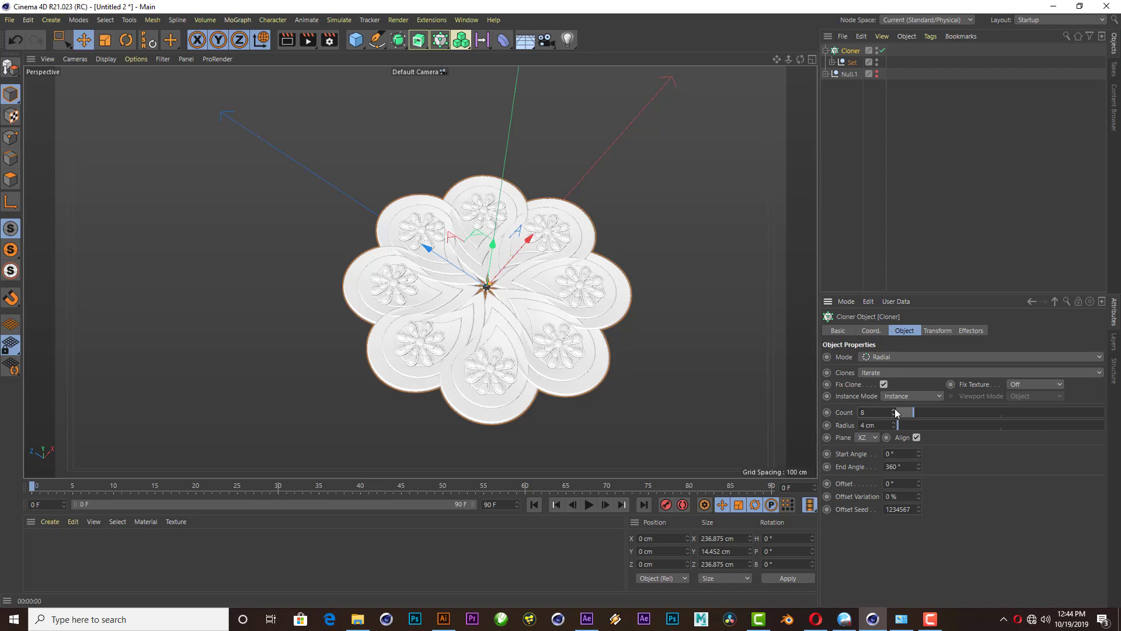
click(894, 410)
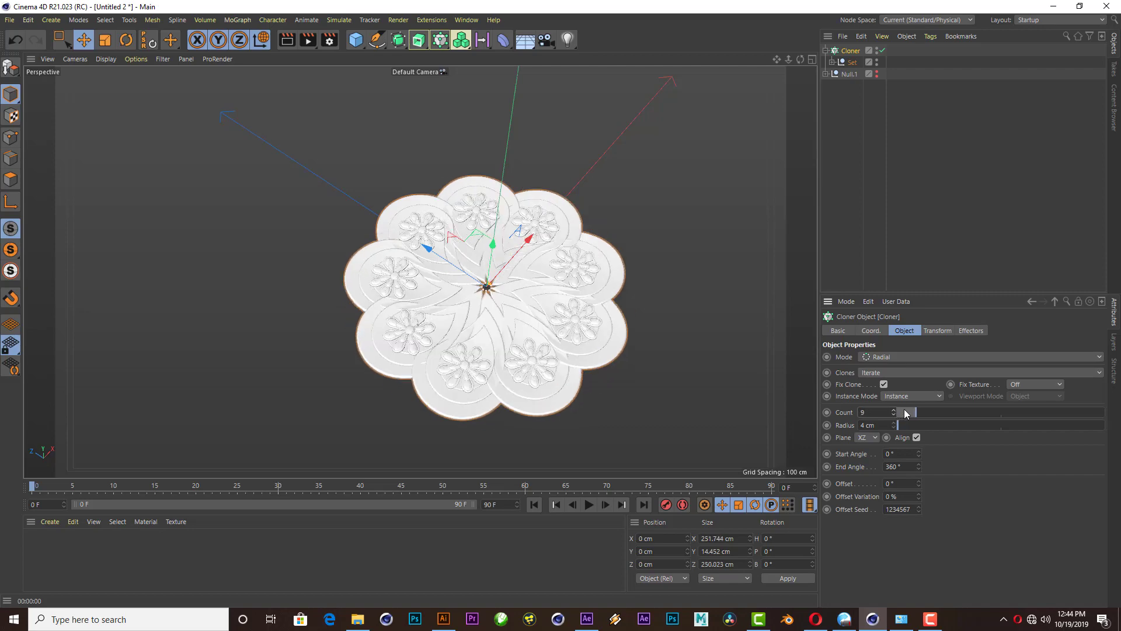
click(444, 618)
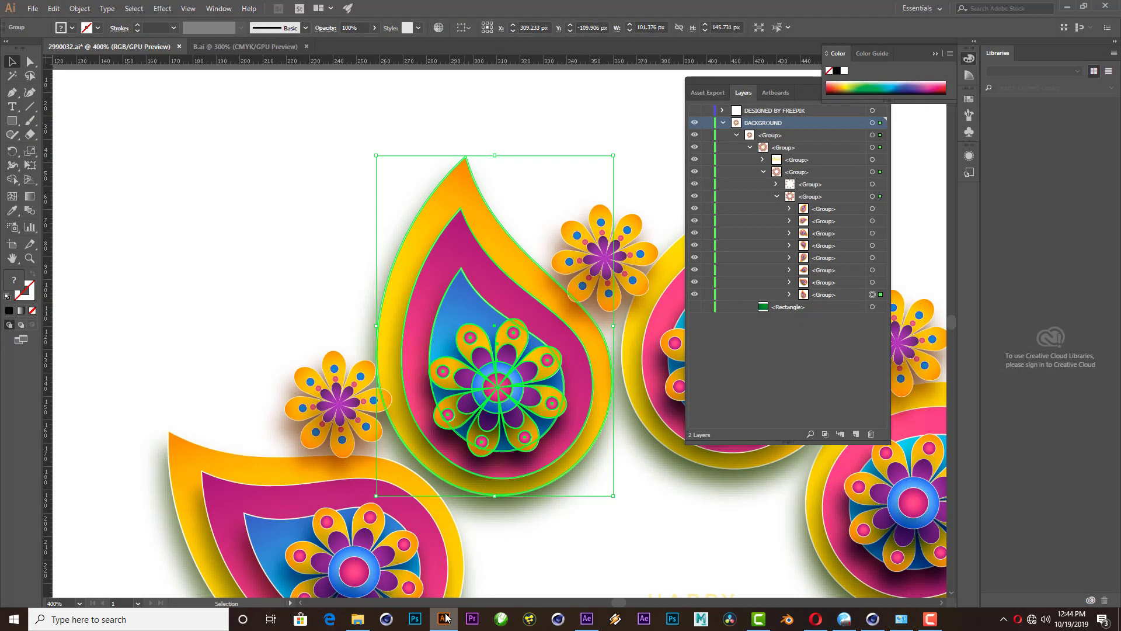
- Rotate each plaque clone 142° in heading and widen the radial radius to about 170 cm
click(444, 617)
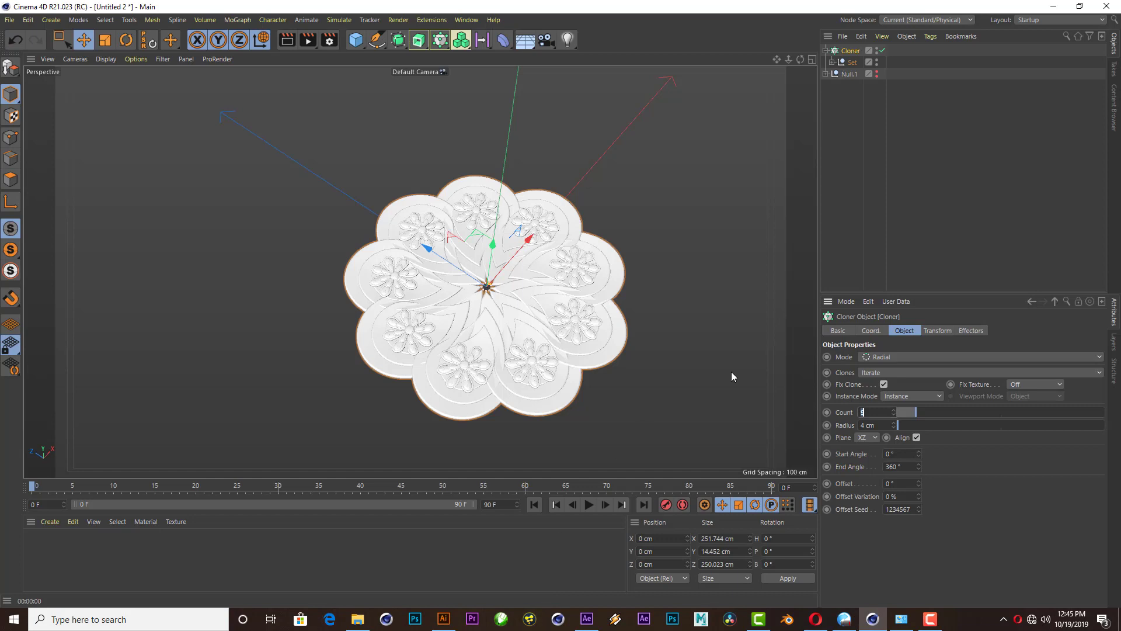
click(876, 328)
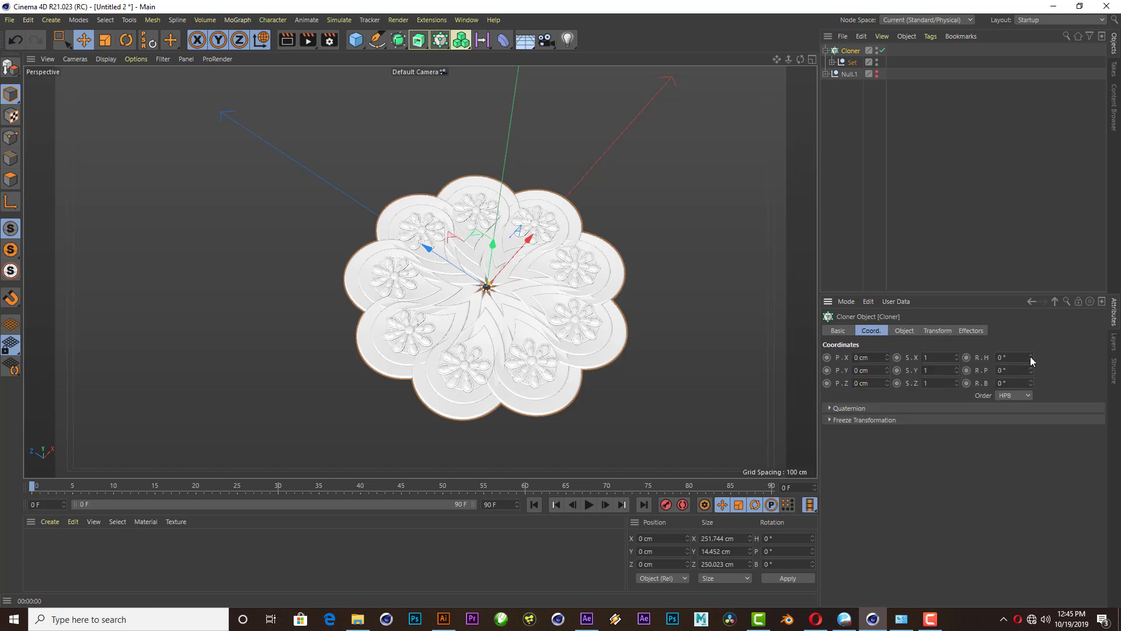
click(937, 331)
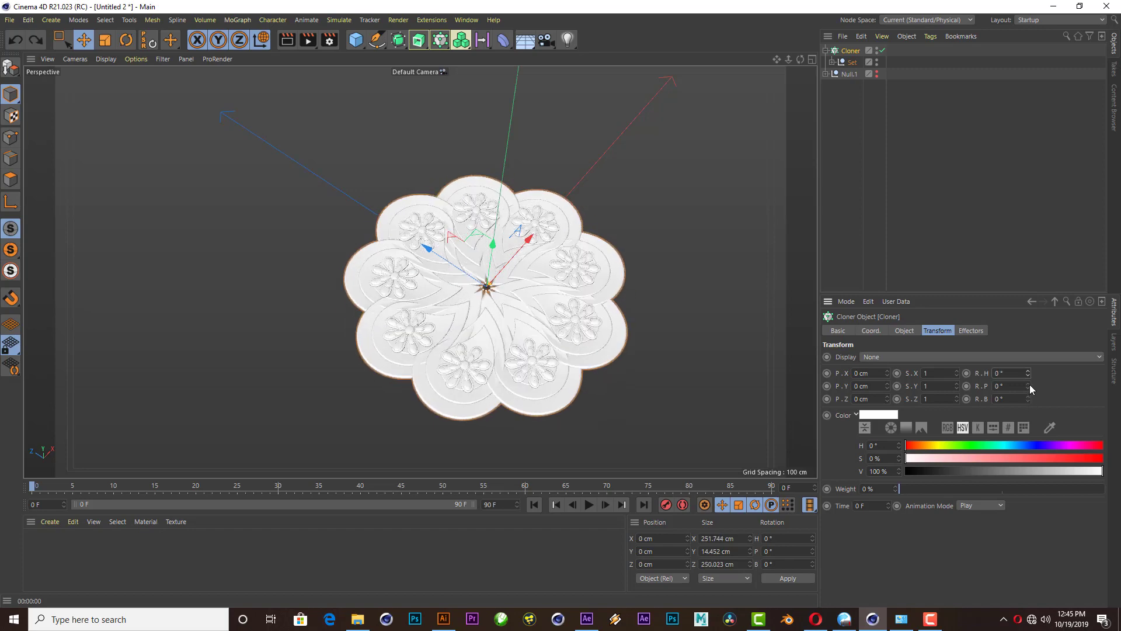
mouse_move(1029, 385)
mouse_down()
mouse_move(1028, 395)
mouse_move(1028, 350)
mouse_up()
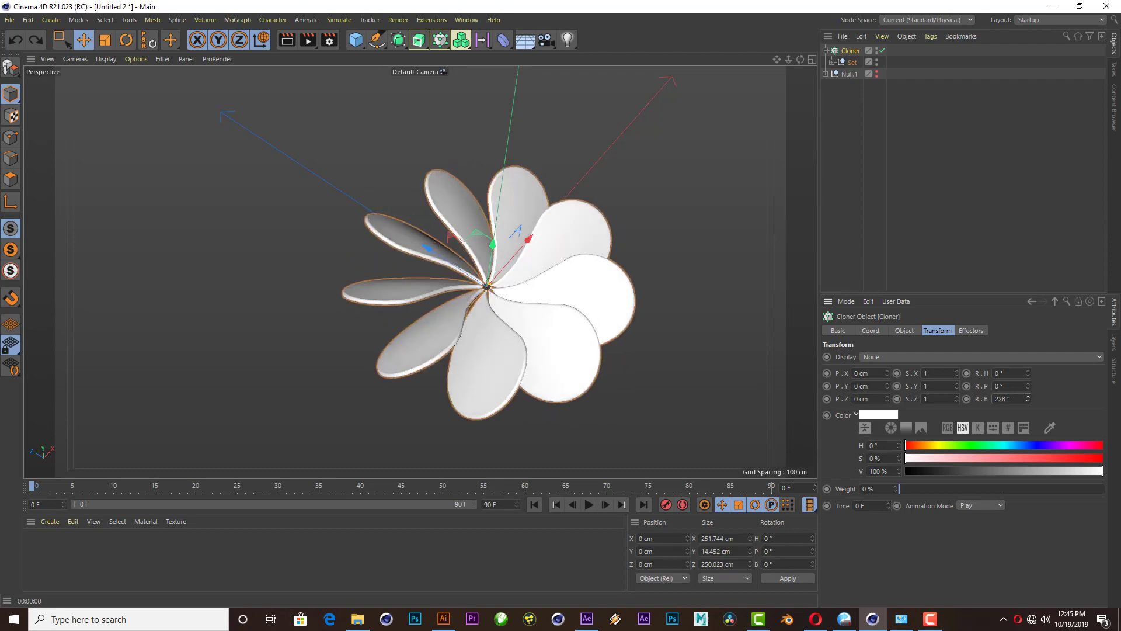
drag(1028, 398, 1028, 427)
key(ctrl+z)
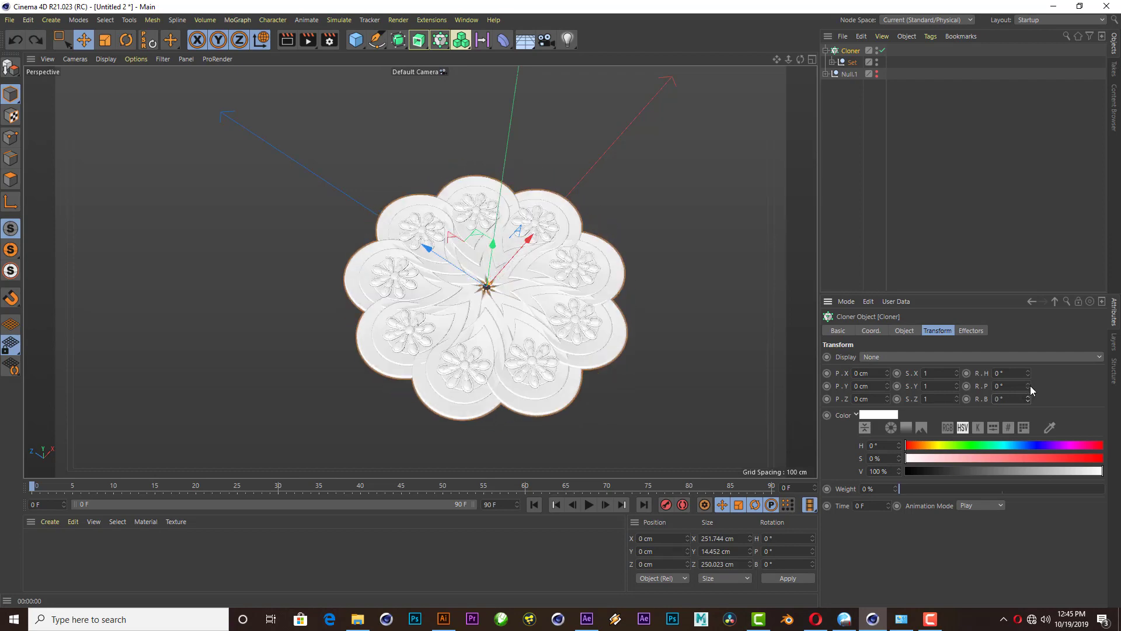
mouse_move(1030, 386)
mouse_down()
mouse_move(1031, 350)
mouse_move(1032, 443)
mouse_up()
drag(1028, 372, 1010, 401)
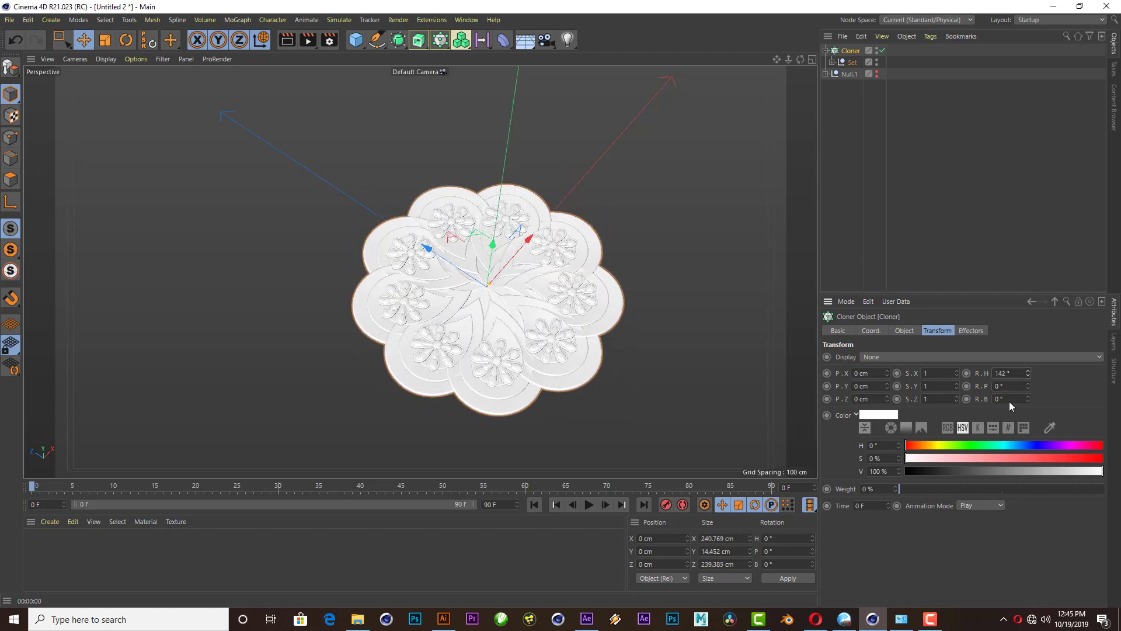
click(907, 331)
drag(915, 424, 933, 424)
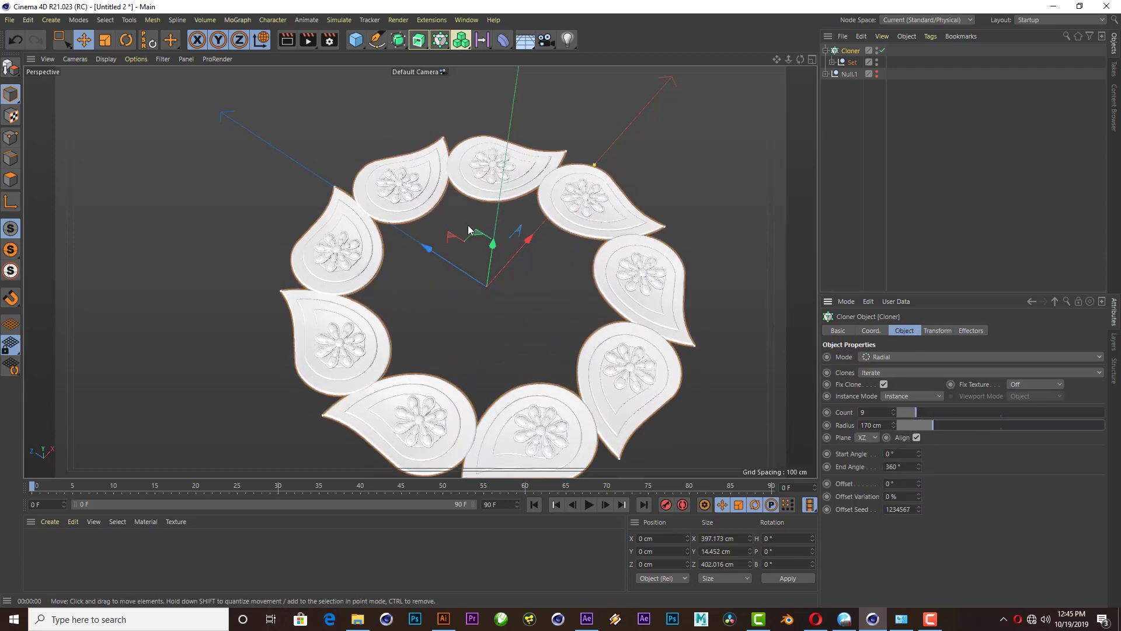
- Turn every plaque clone to a 180° heading rotation
scroll(648, 272, down, 2)
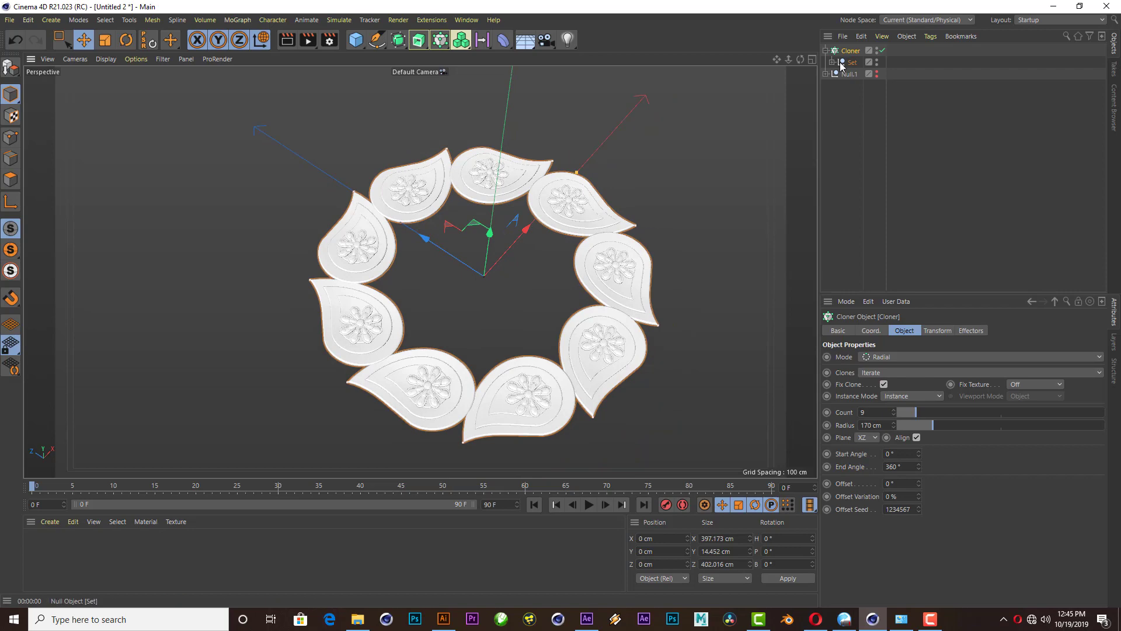
click(929, 331)
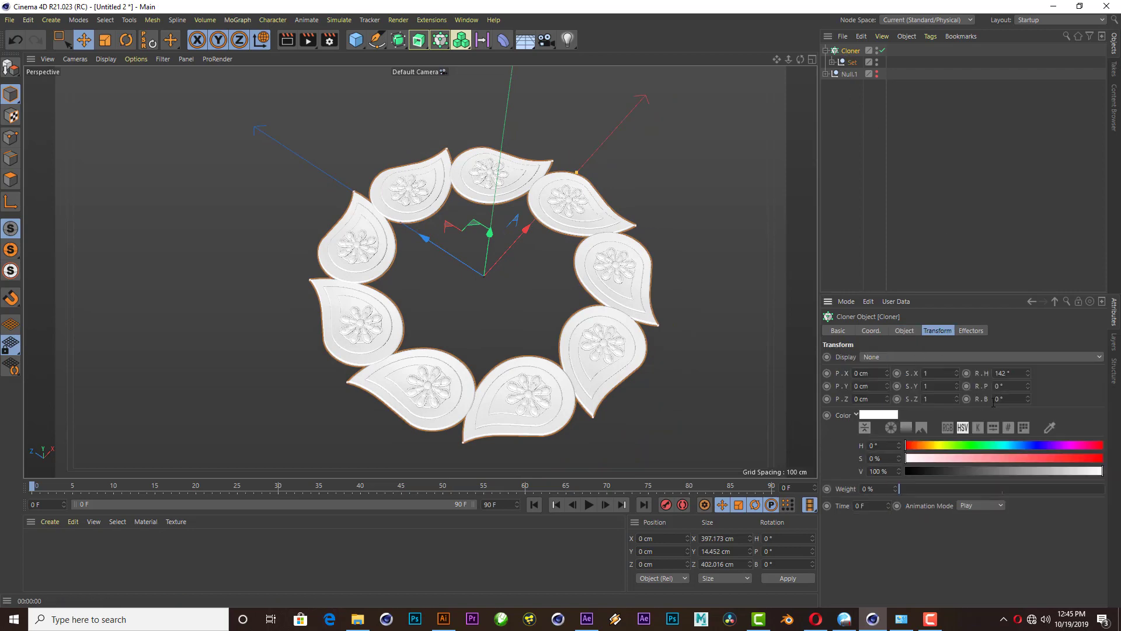
drag(1027, 374, 1051, 374)
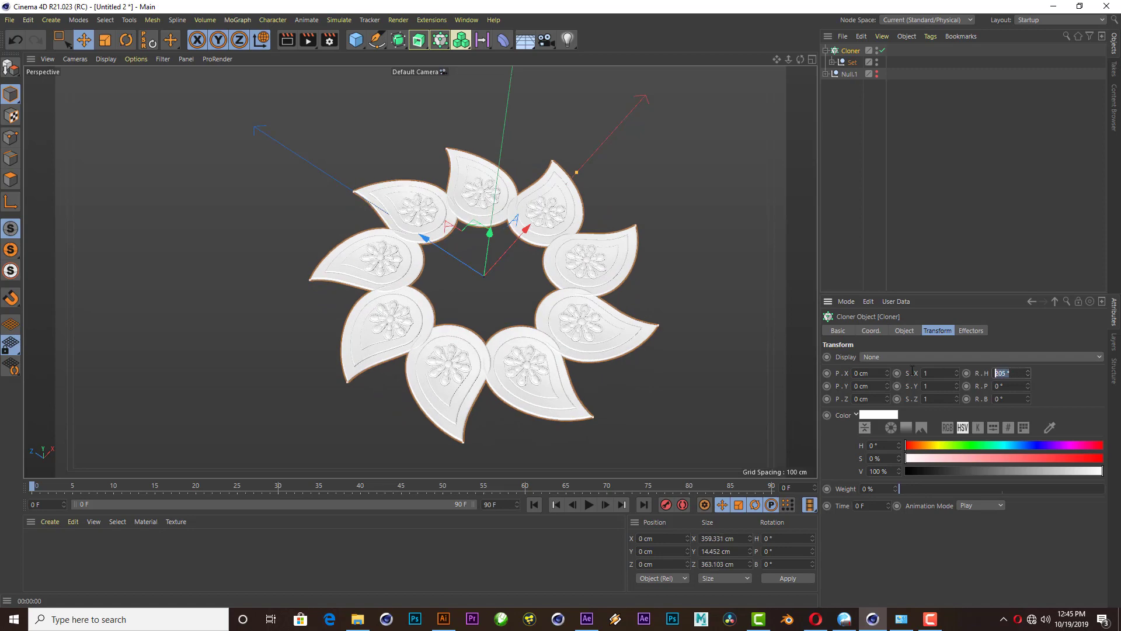
text(0)
key(Return)
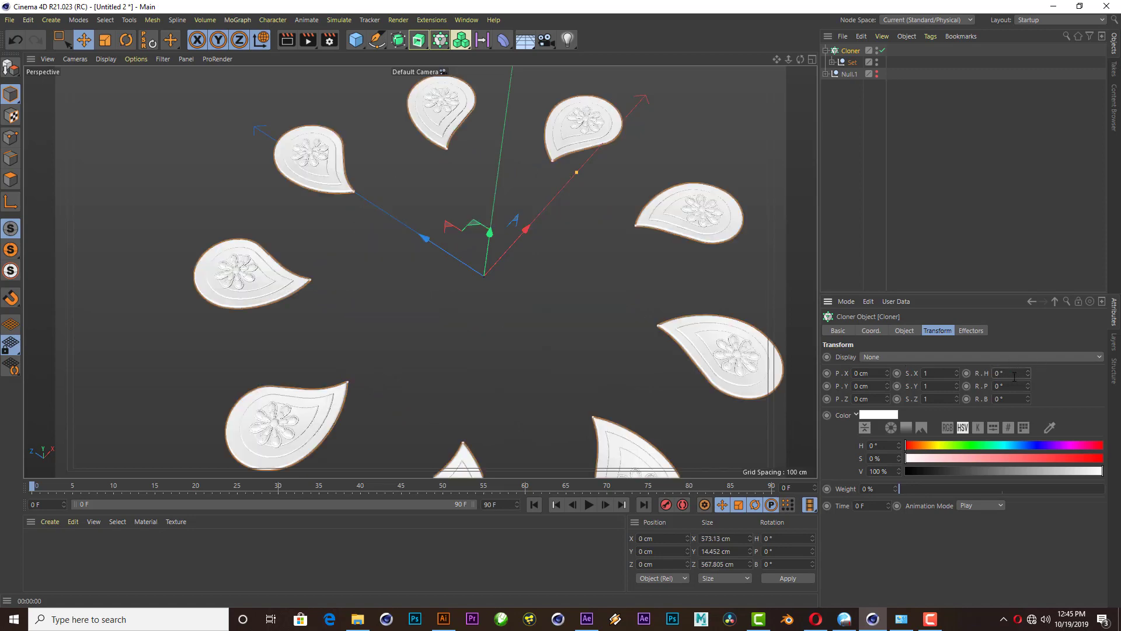
drag(1028, 374, 1063, 374)
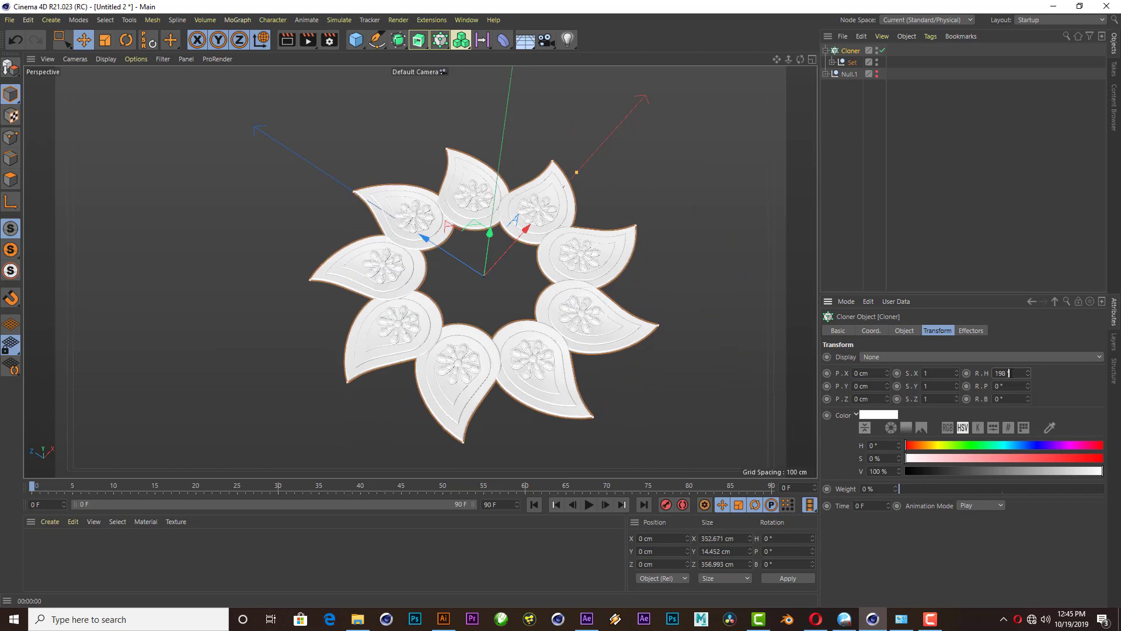
click(1008, 372)
text(180)
key(Return)
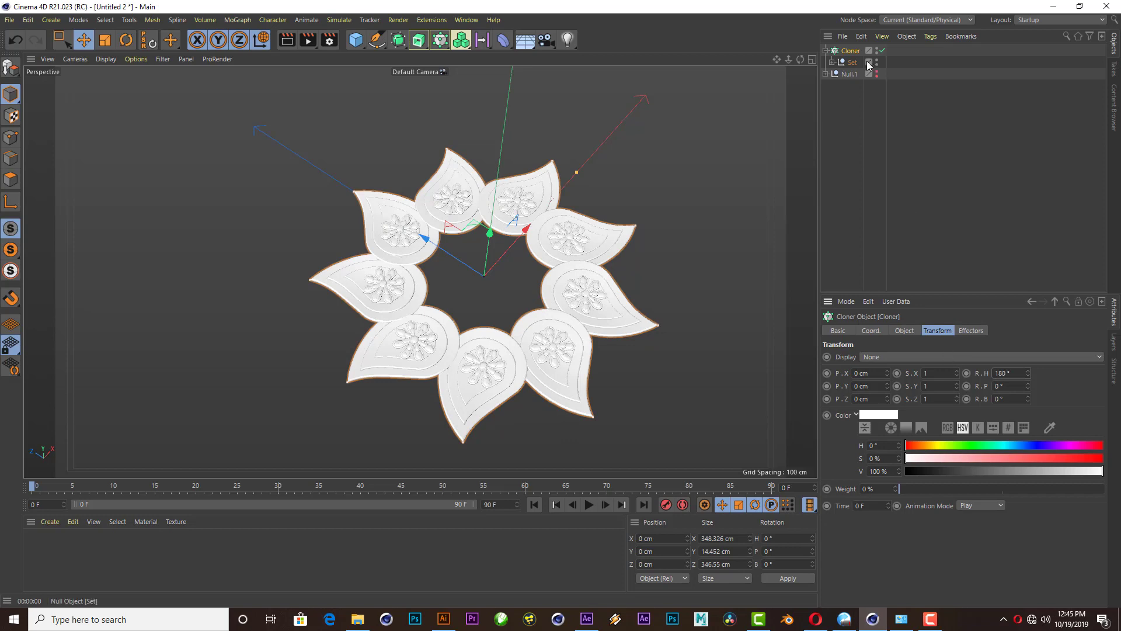
- Widen the ring radius to 190 cm and orbit around the plaque ring
click(903, 331)
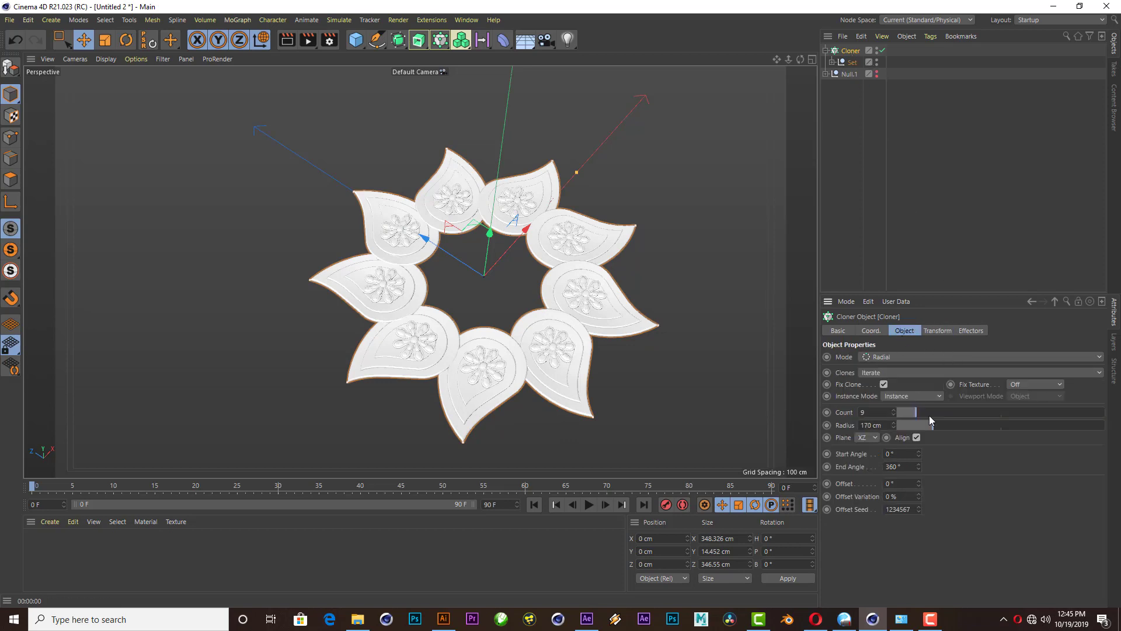
drag(933, 425, 937, 427)
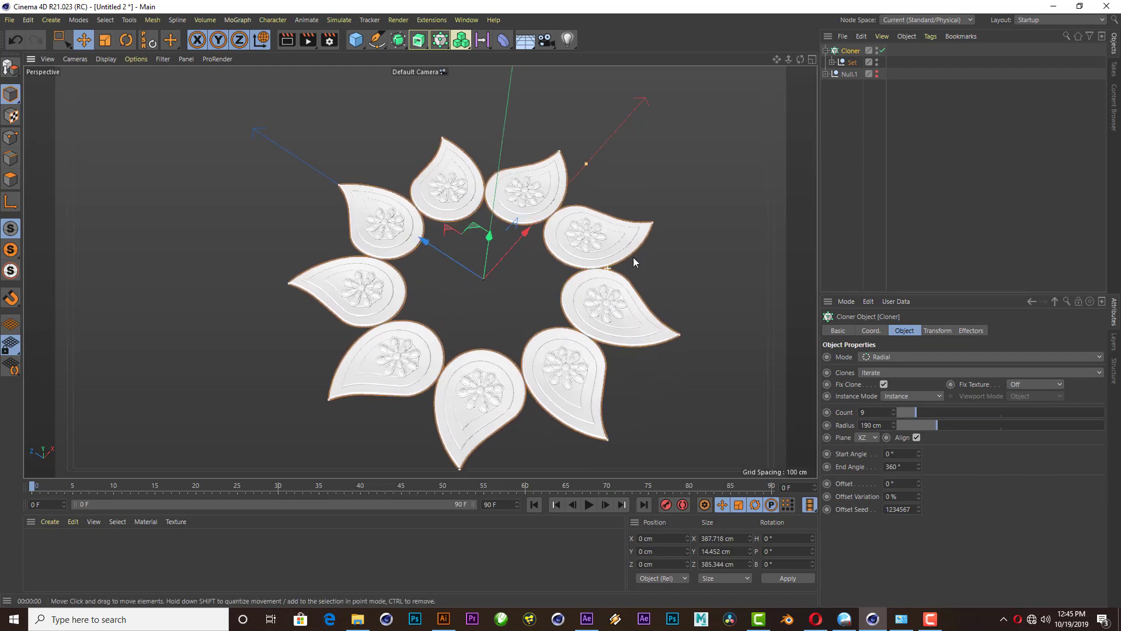
drag(800, 59, 777, 94)
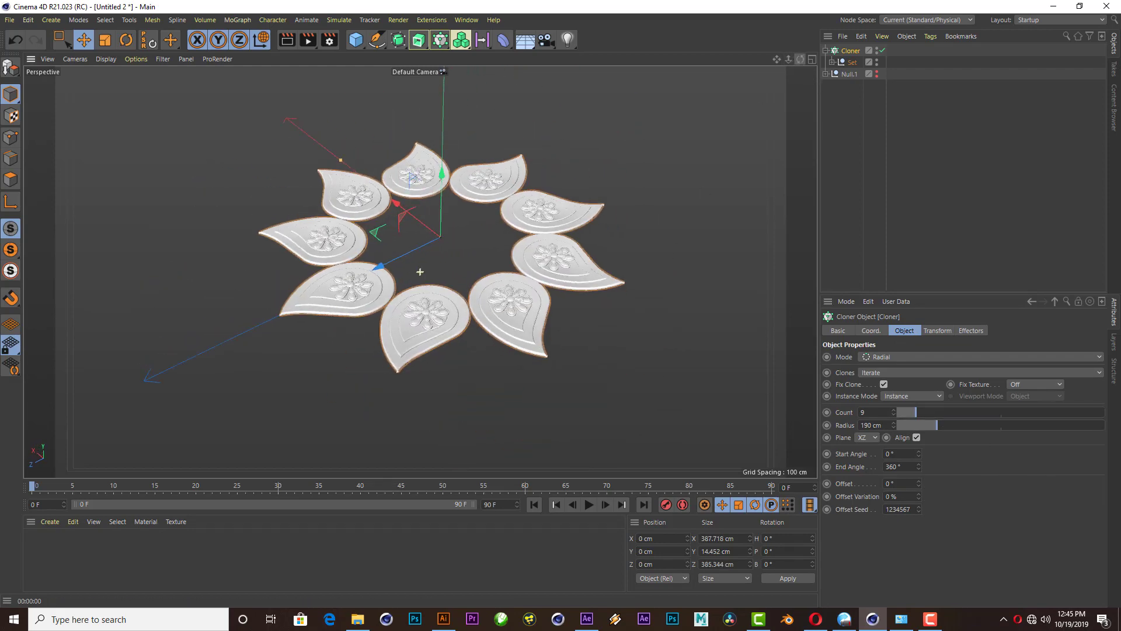
drag(420, 271, 583, 227)
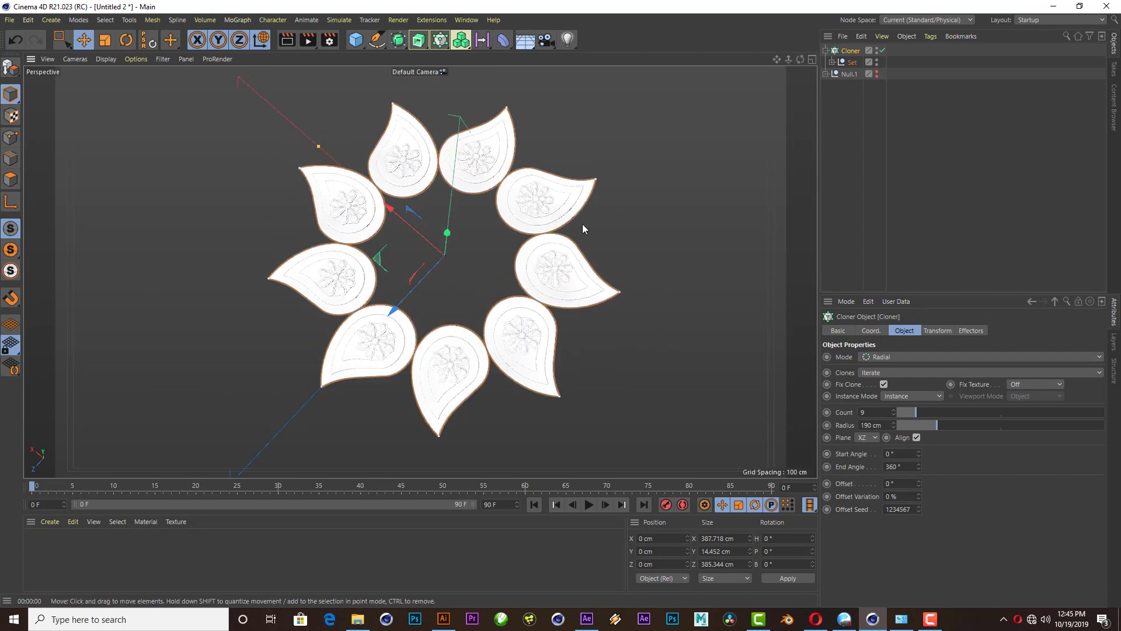
- Render the ring and compare it with the zoomed-out Illustrator Diwali reference
key(ctrl+r)
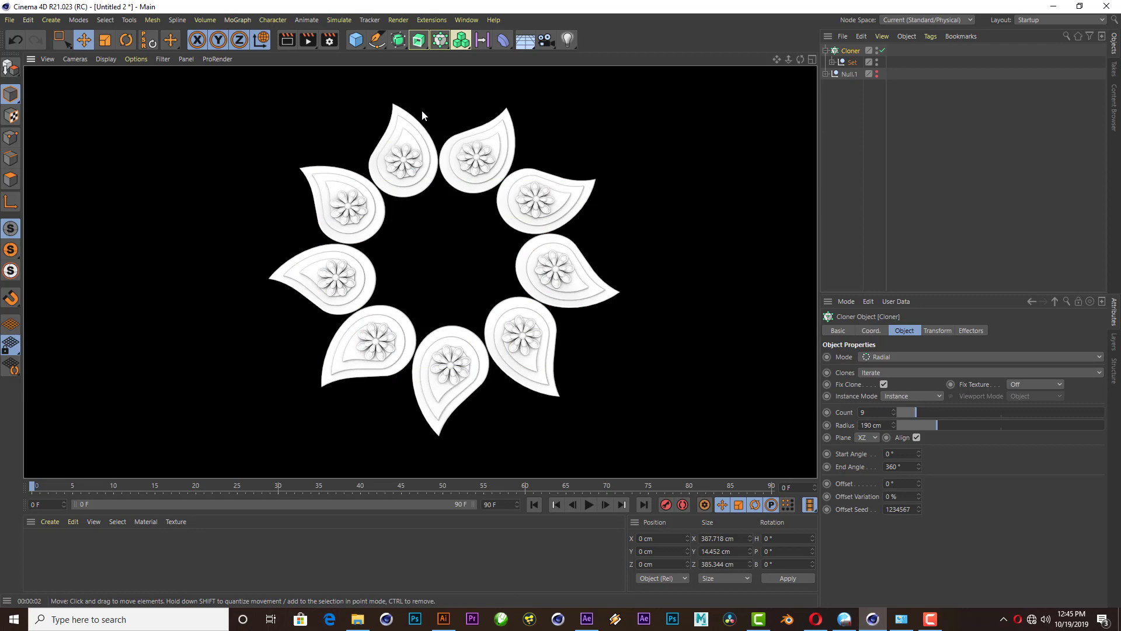
click(443, 618)
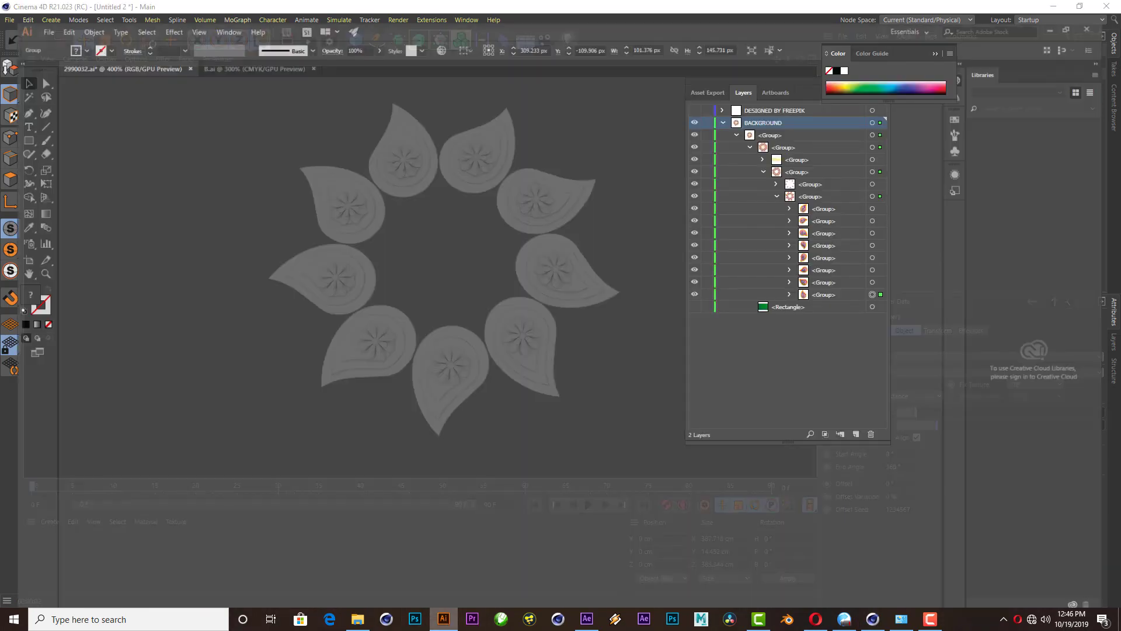
scroll(320, 292, down, 3)
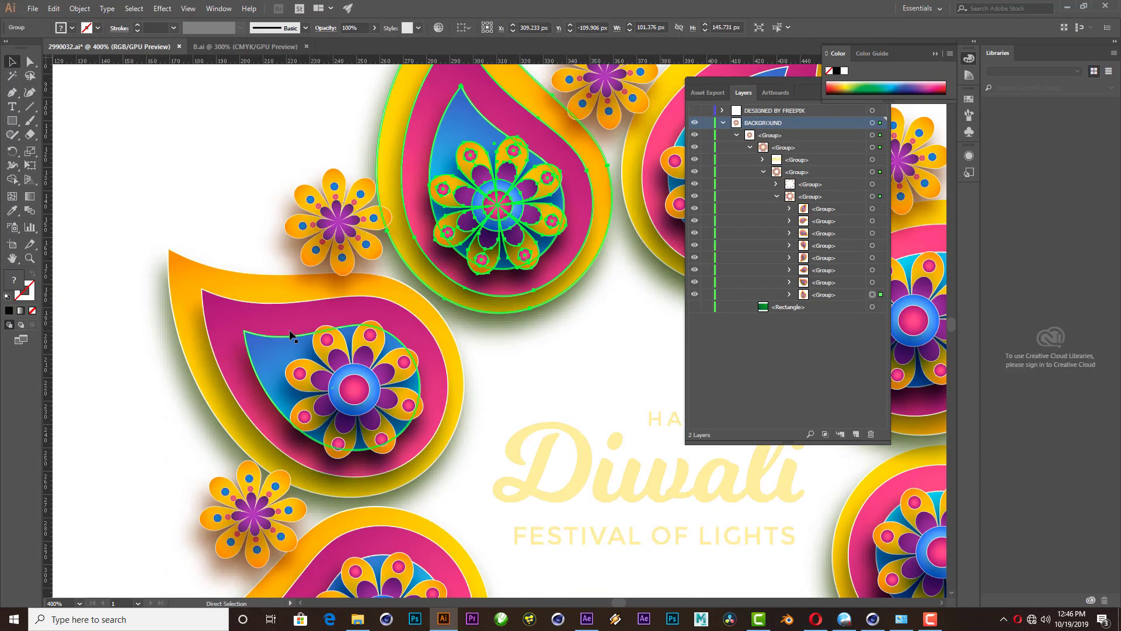
key(ctrl+minus)
key(ctrl+minus)
key(a)
key(ctrl+minus)
key(ctrl+minus)
key(v)
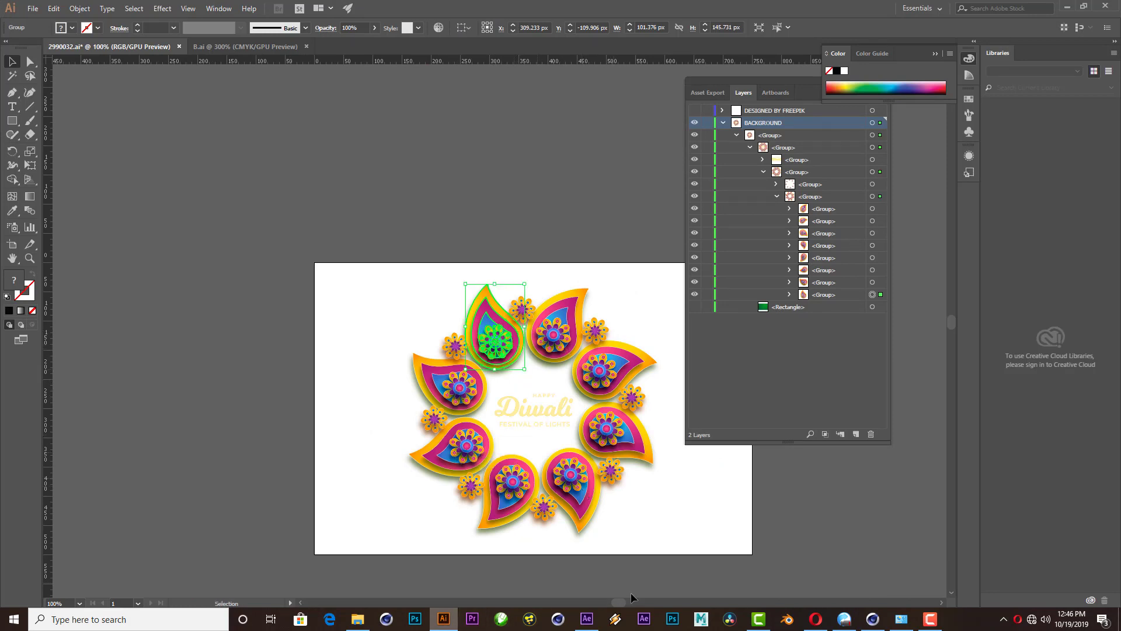
mouse_move(443, 619)
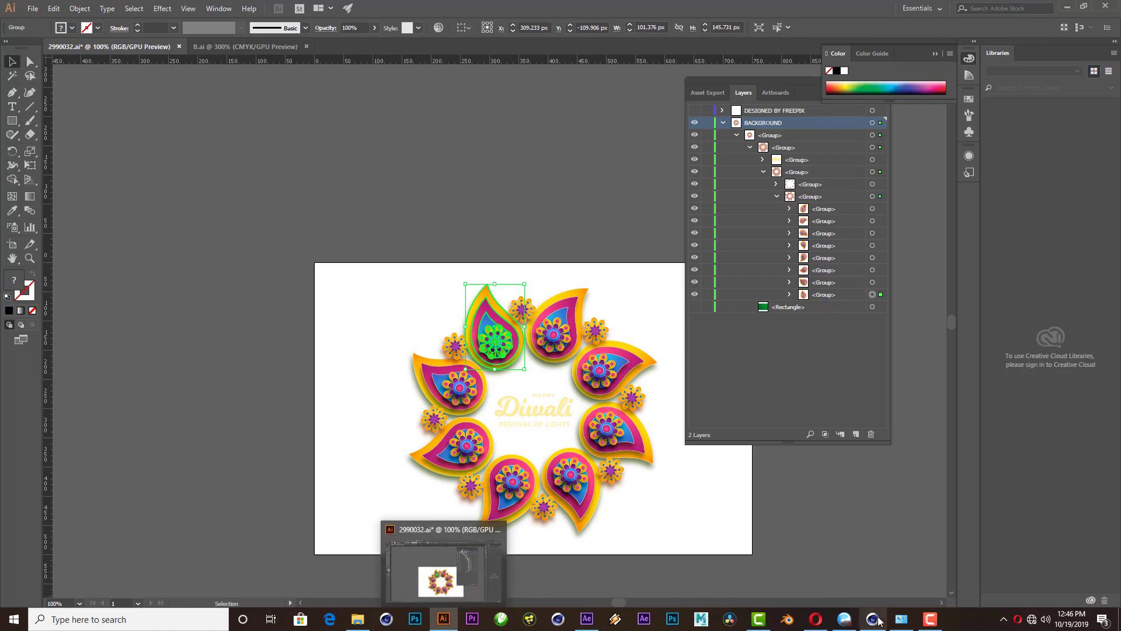
click(880, 620)
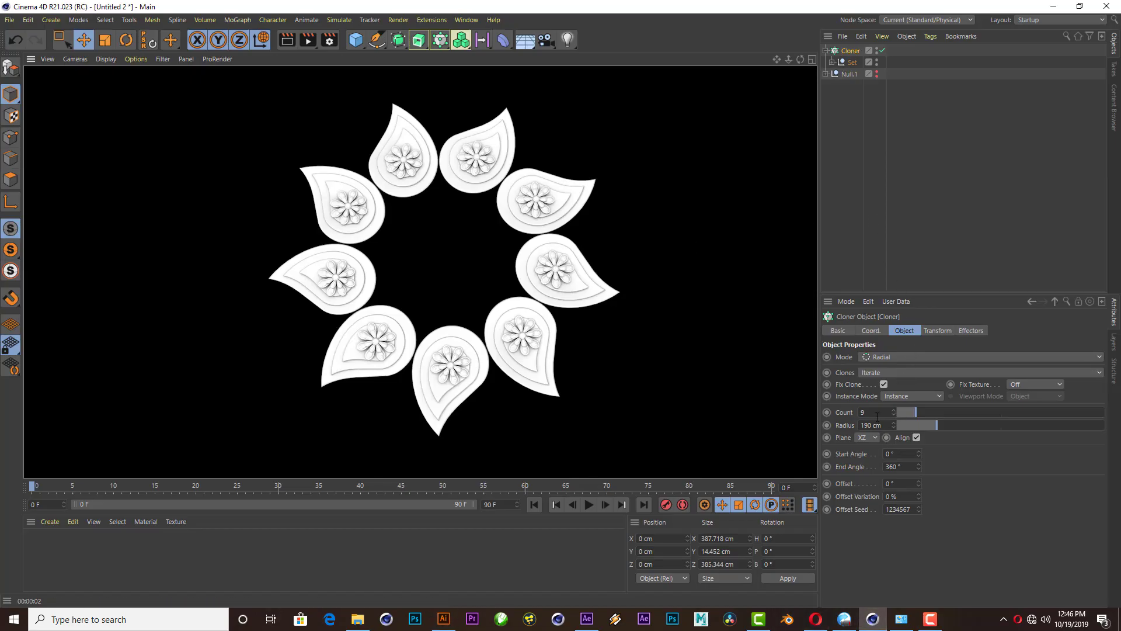
- Set the clone count to 8, pull the radius in to 178 cm, and orbit to a low side view
text(8)
key(Return)
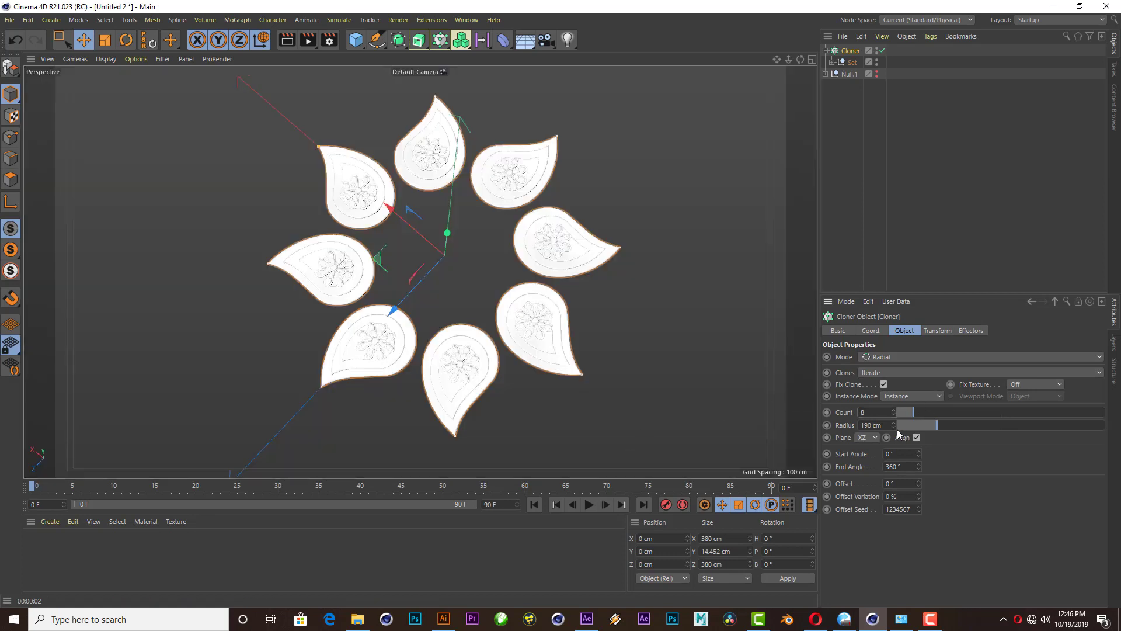
drag(894, 427, 894, 432)
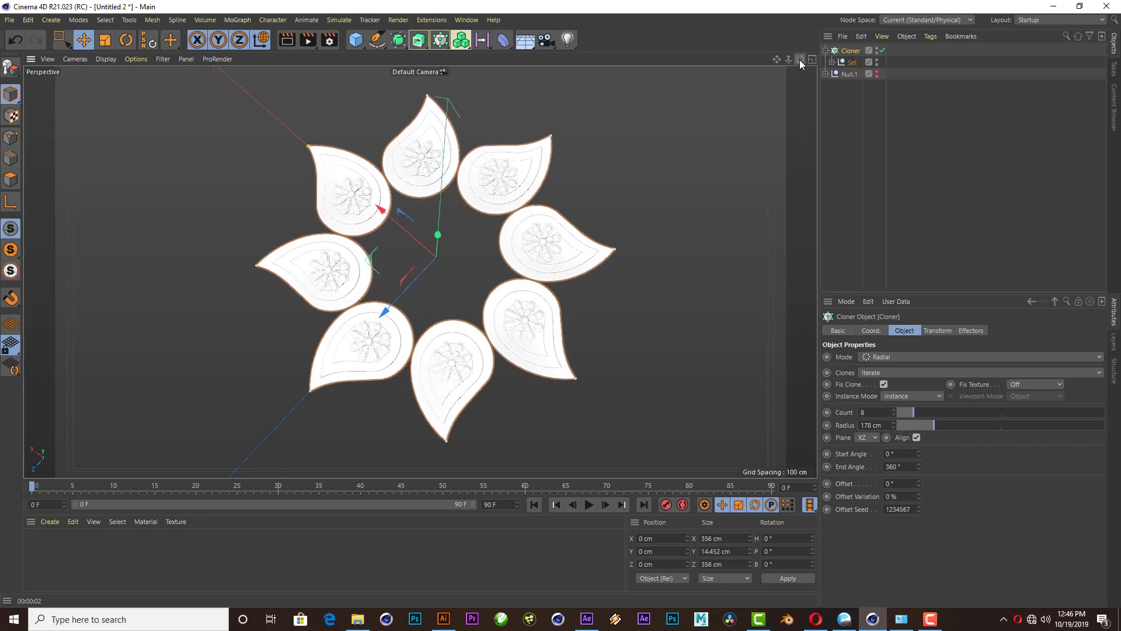
drag(800, 60, 586, 165)
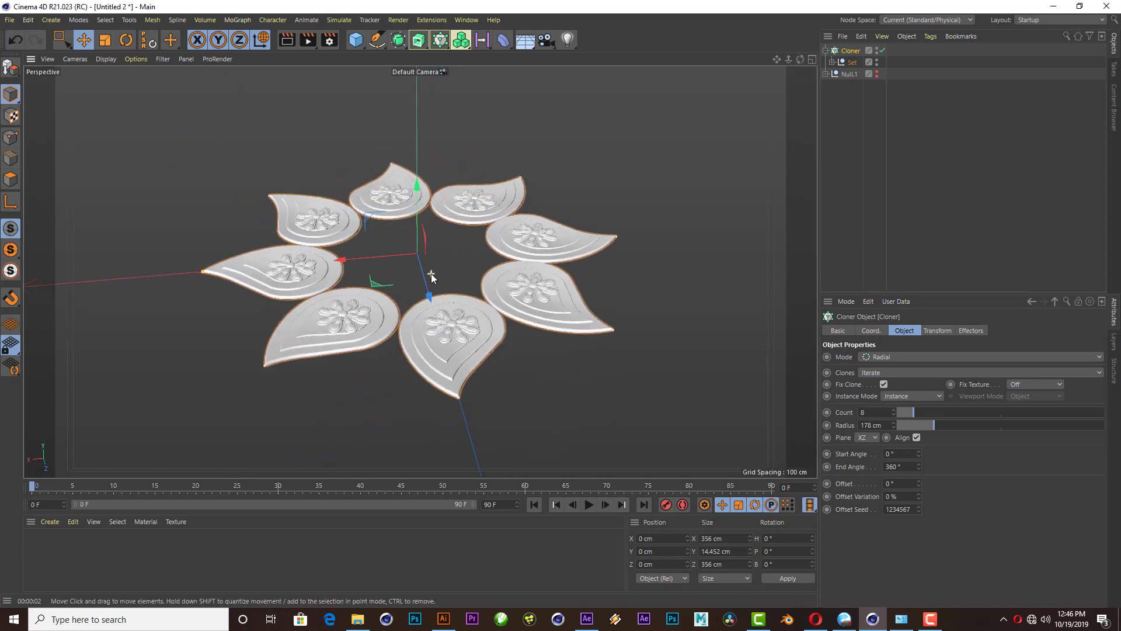
drag(356, 39, 416, 72)
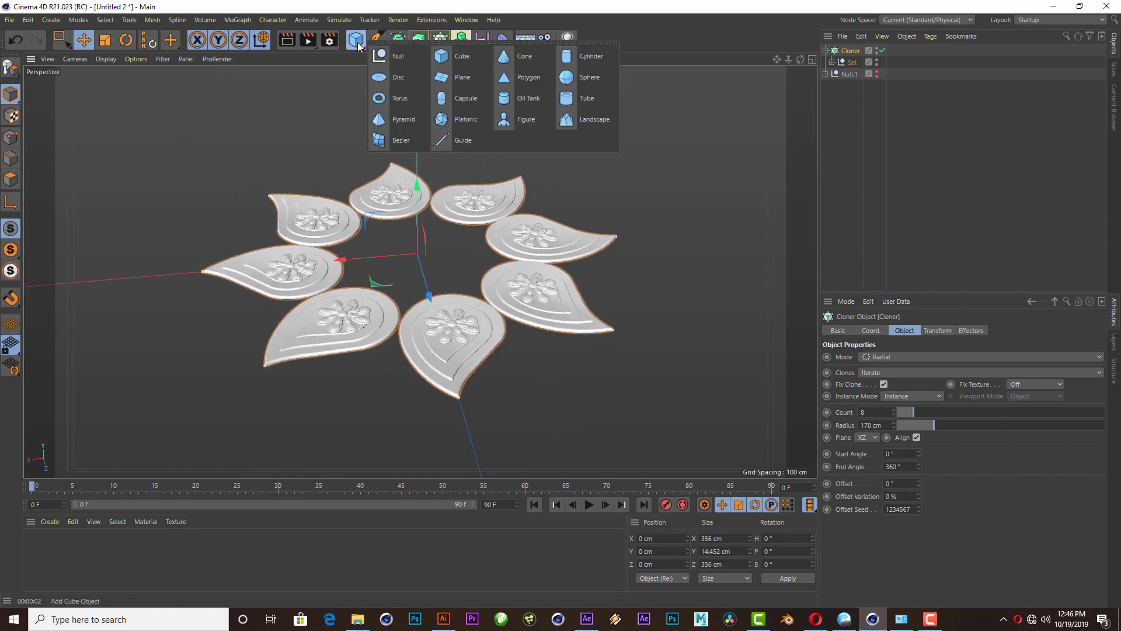
click(416, 74)
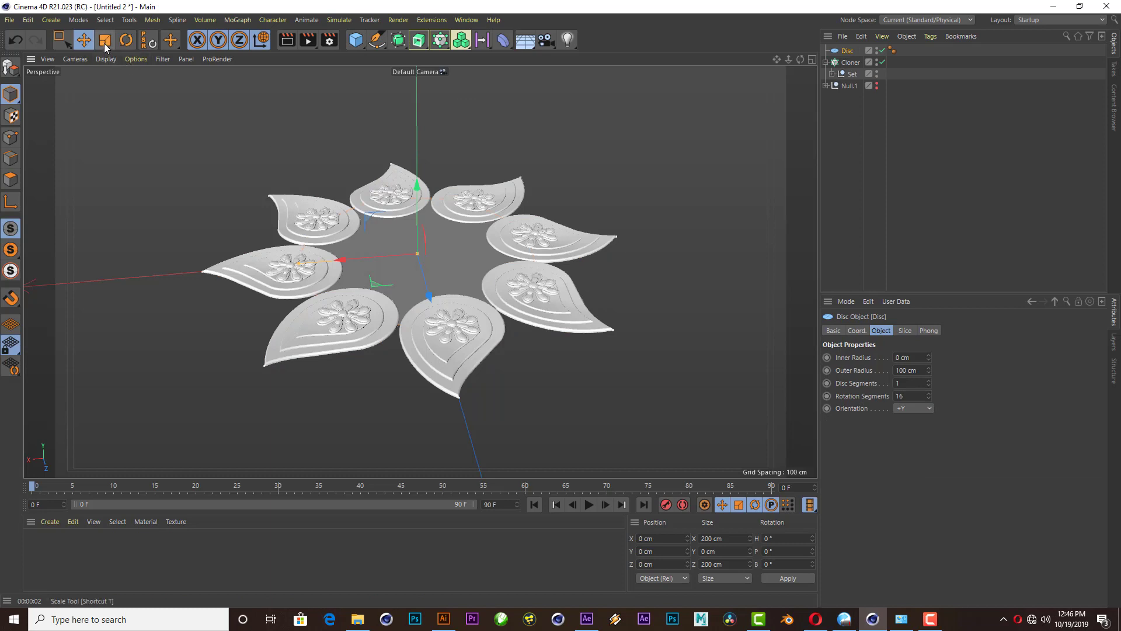
key(t)
drag(304, 200, 444, 202)
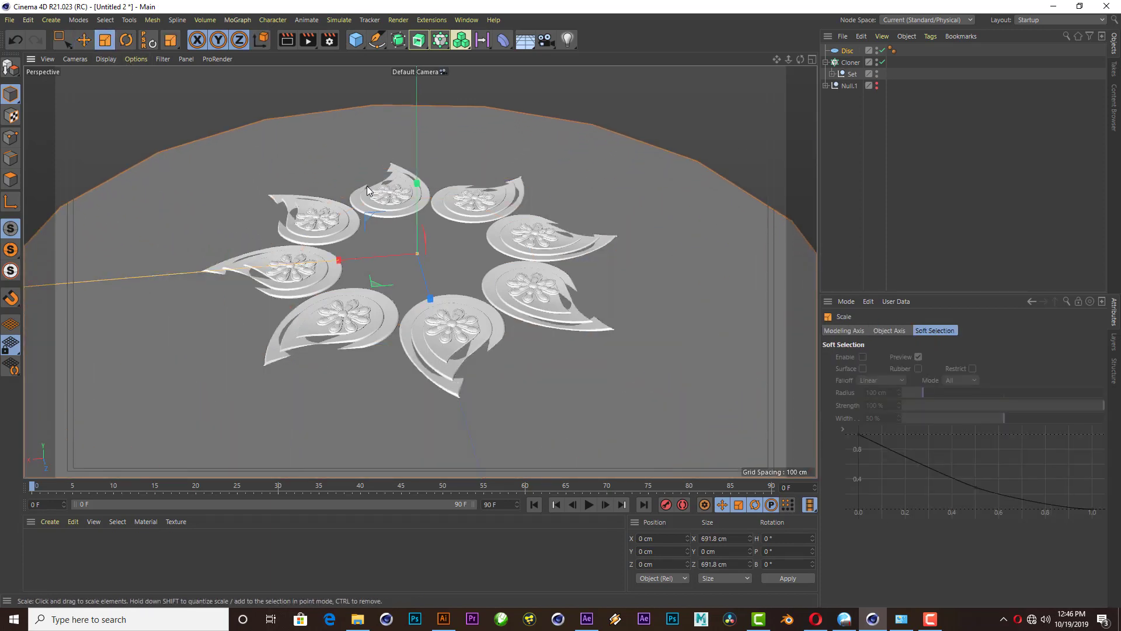
drag(367, 185, 222, 216)
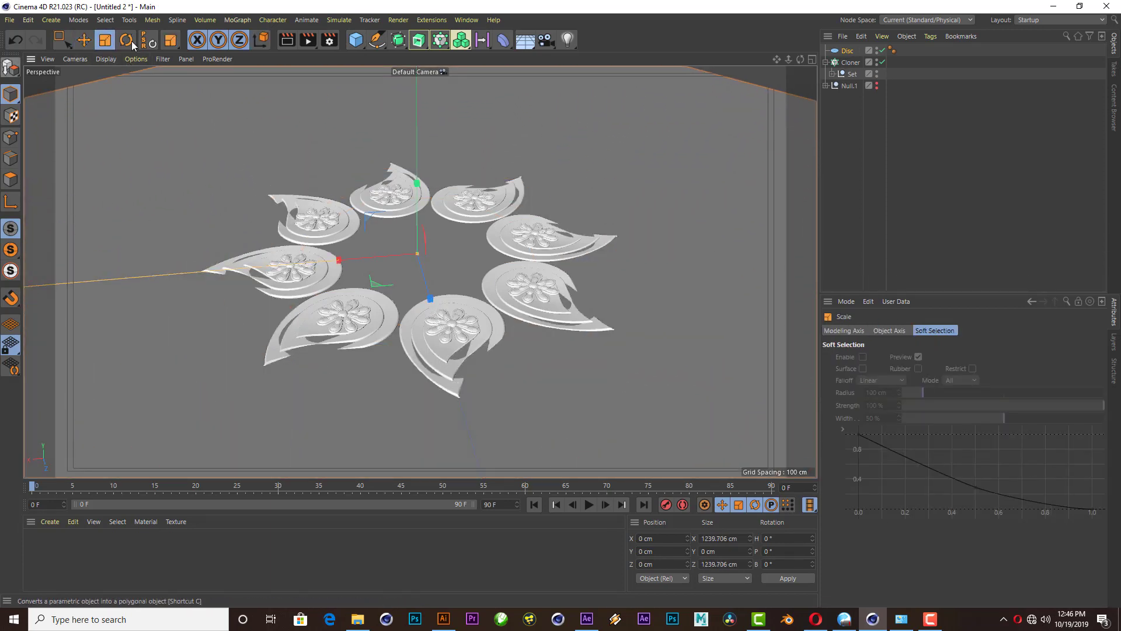
click(84, 40)
drag(418, 187, 417, 192)
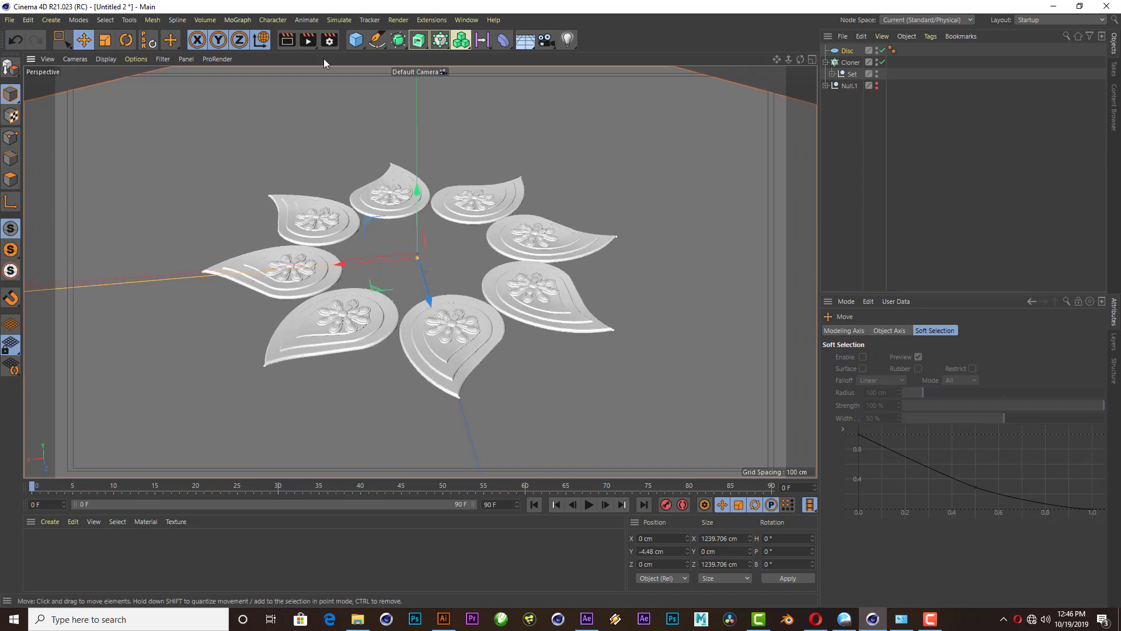
click(288, 40)
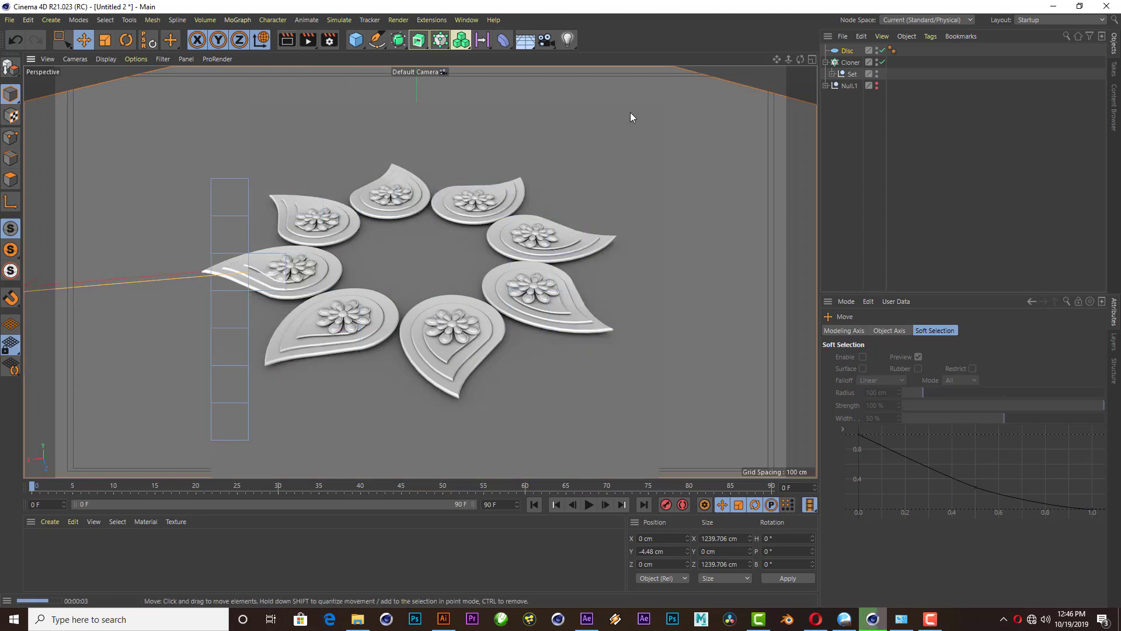
click(846, 50)
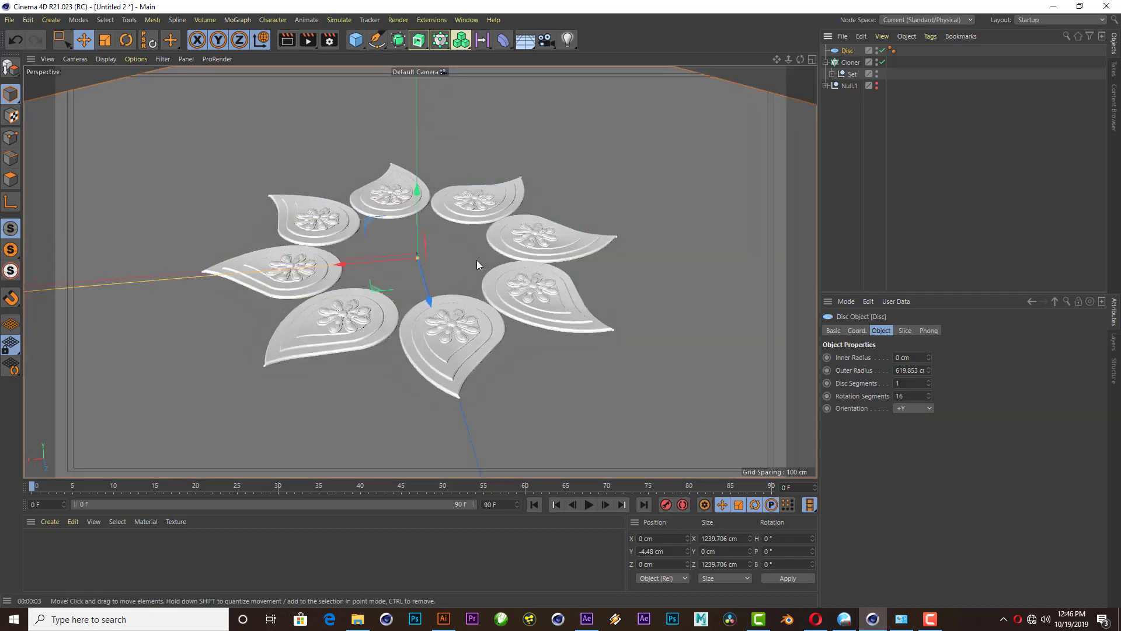
drag(419, 194, 420, 192)
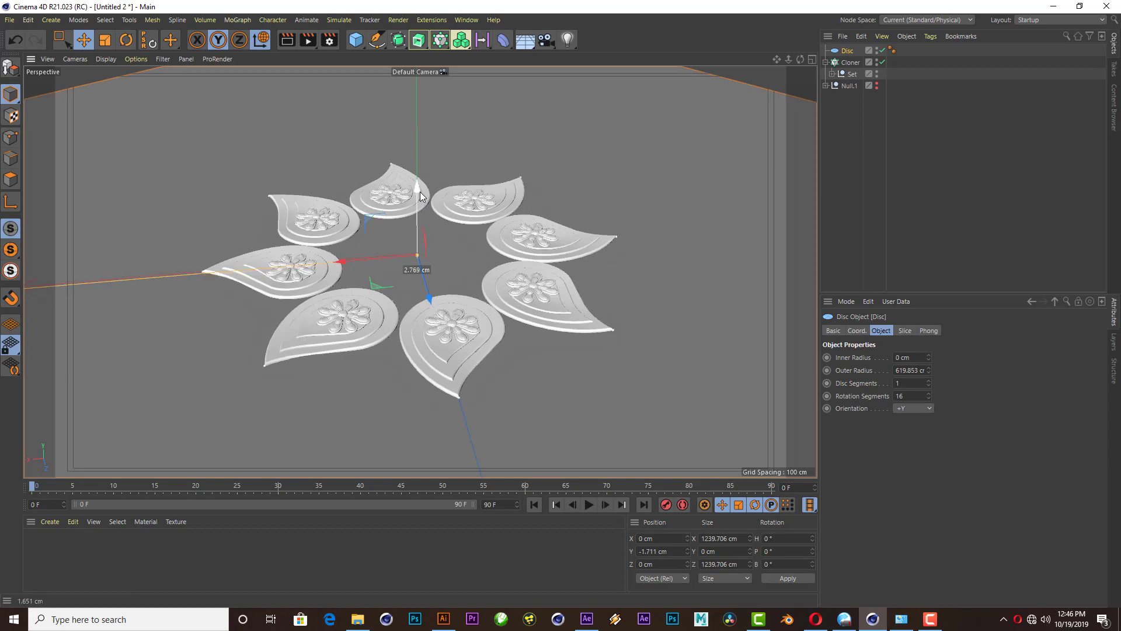
click(289, 41)
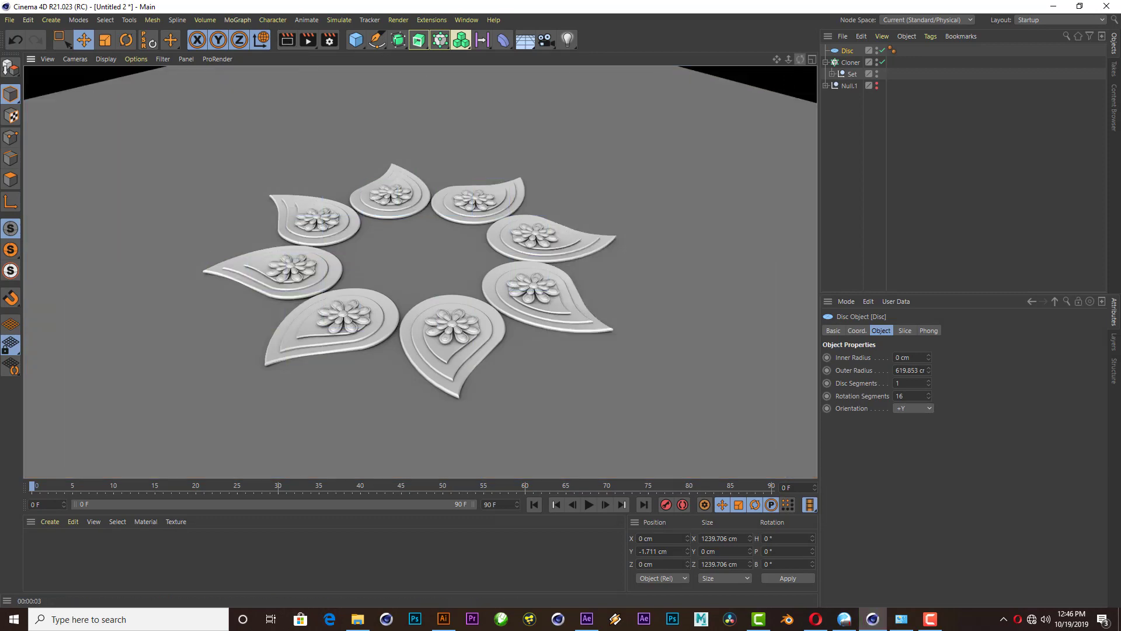
alt+drag(409, 245, 420, 272)
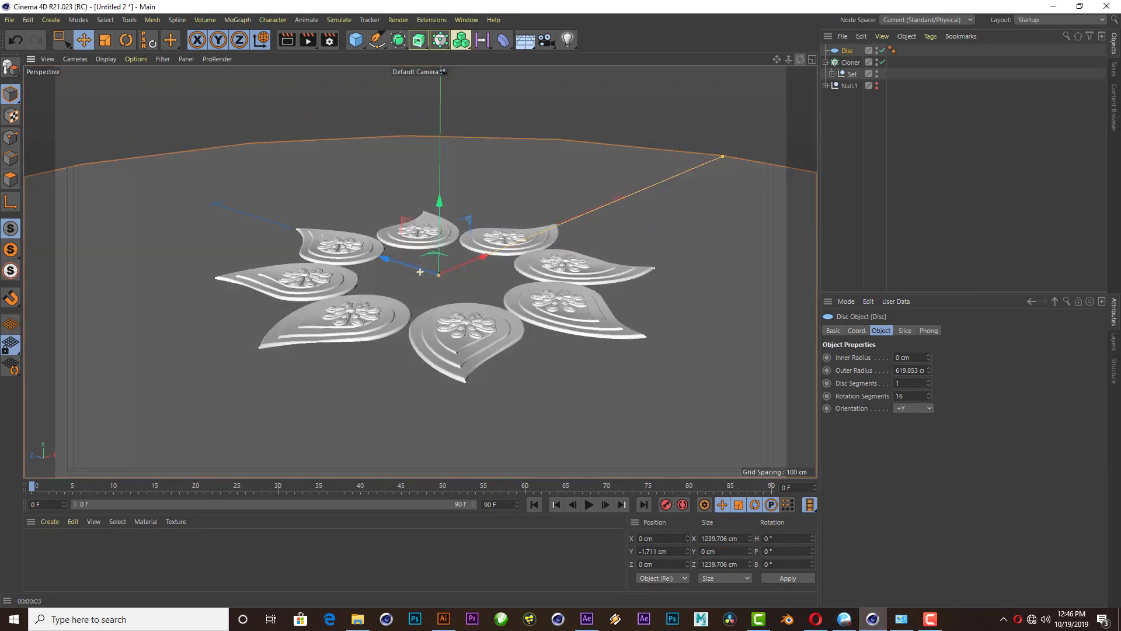
mouse_move(789, 59)
mouse_down()
mouse_move(517, 192)
mouse_move(627, 271)
mouse_up()
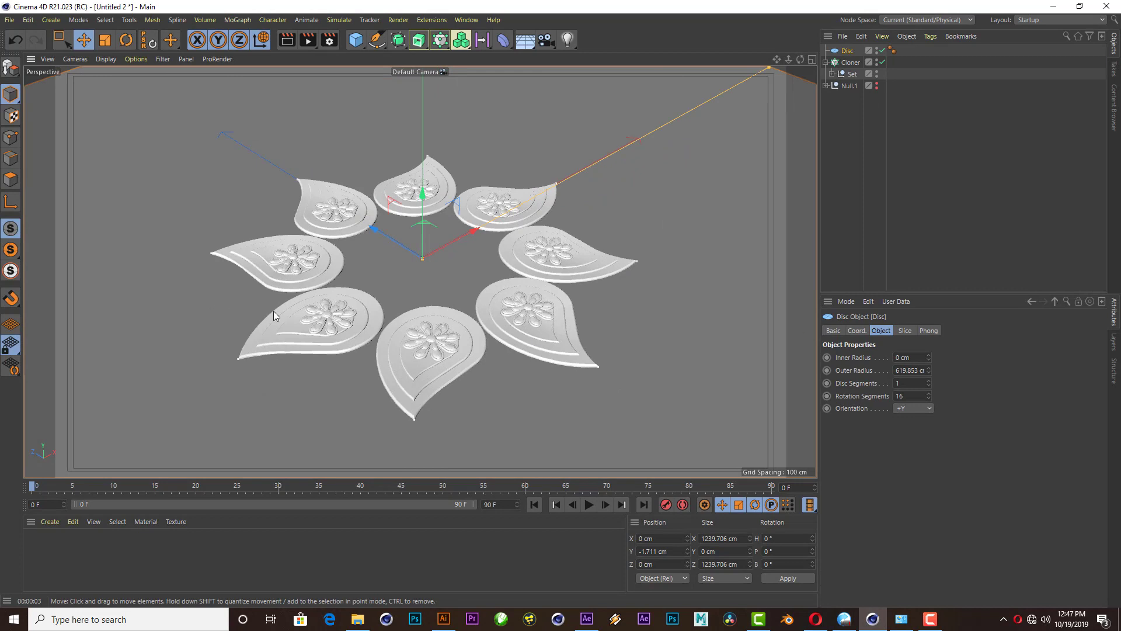
scroll(278, 311, up, 1)
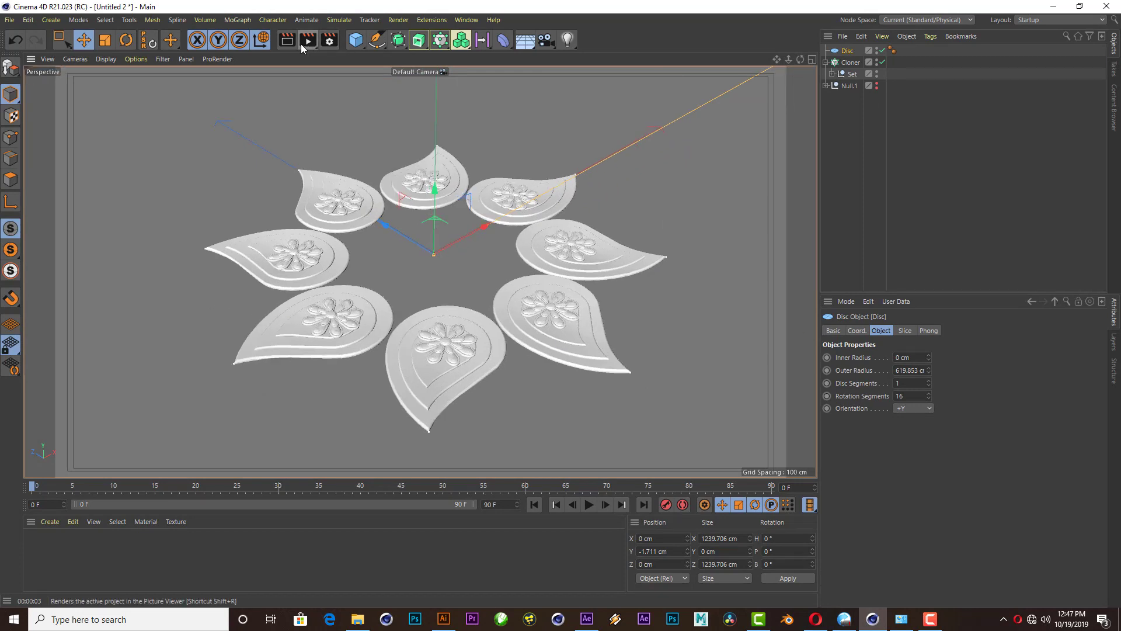
click(865, 153)
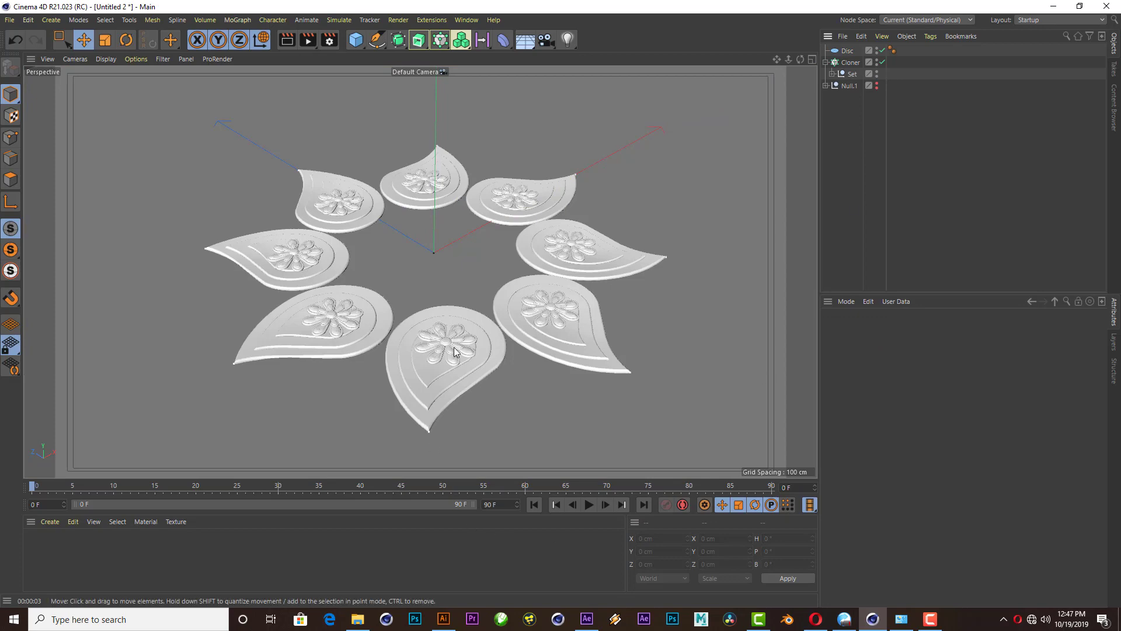
click(444, 621)
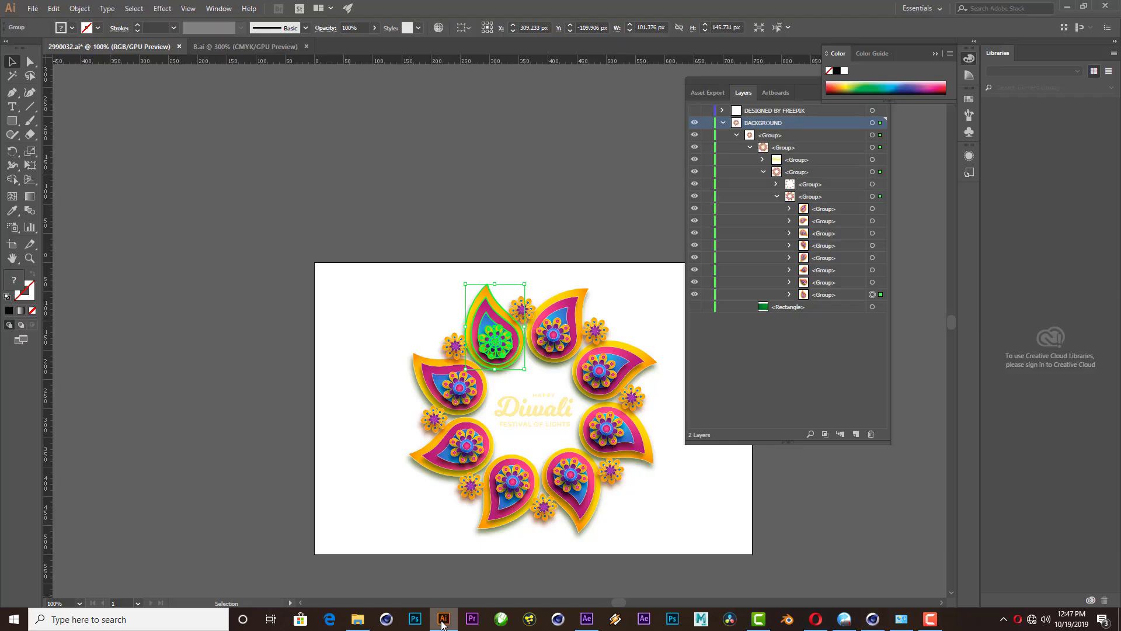
click(443, 620)
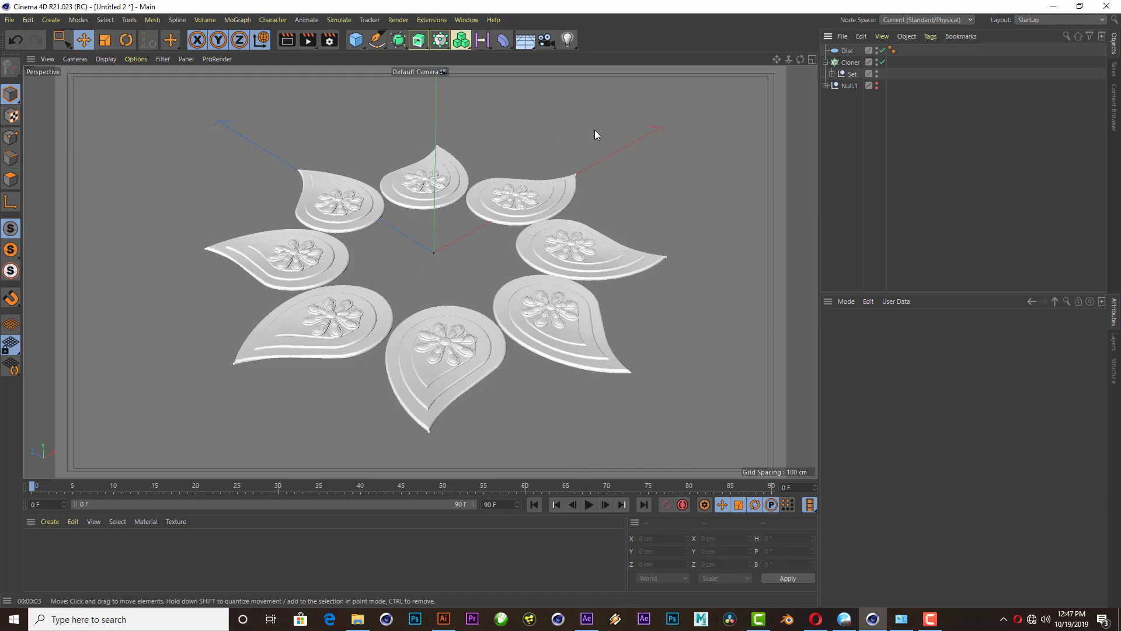
- Disable the Cloner and apply a new material to object 1 inside the Set group
click(883, 62)
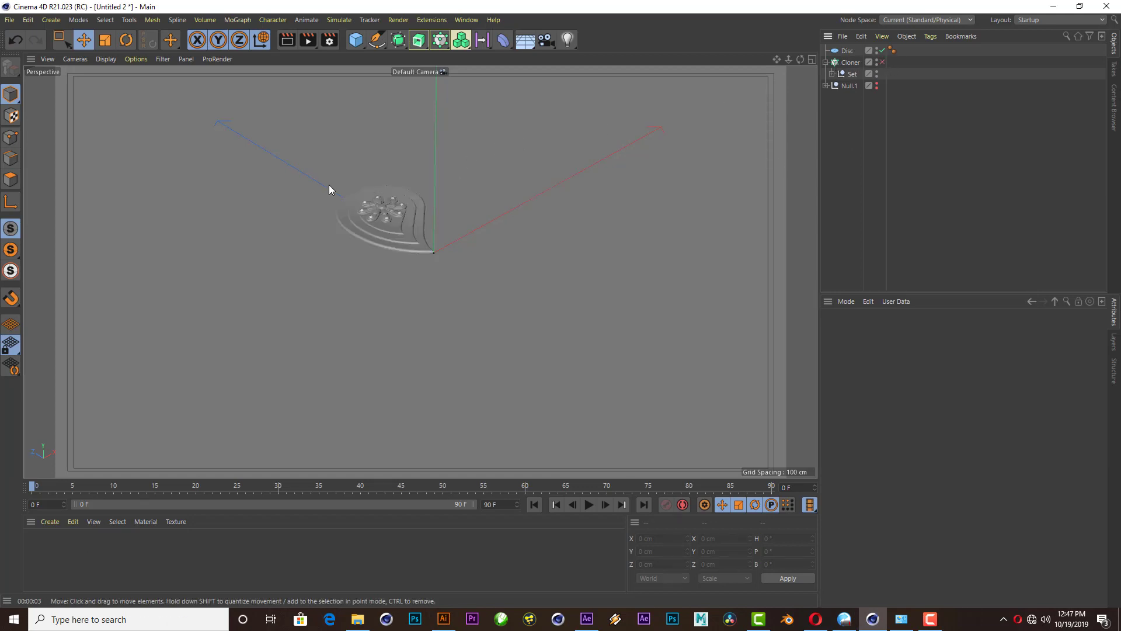
scroll(327, 185, up, 2)
scroll(325, 185, up, 3)
scroll(325, 185, up, 2)
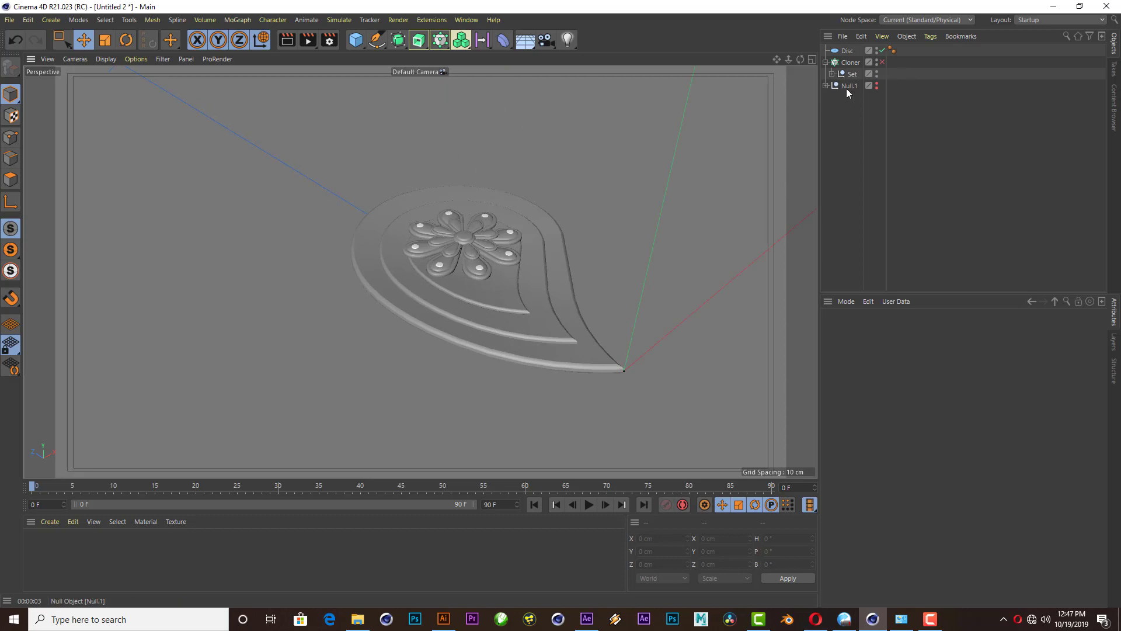
click(831, 73)
click(855, 168)
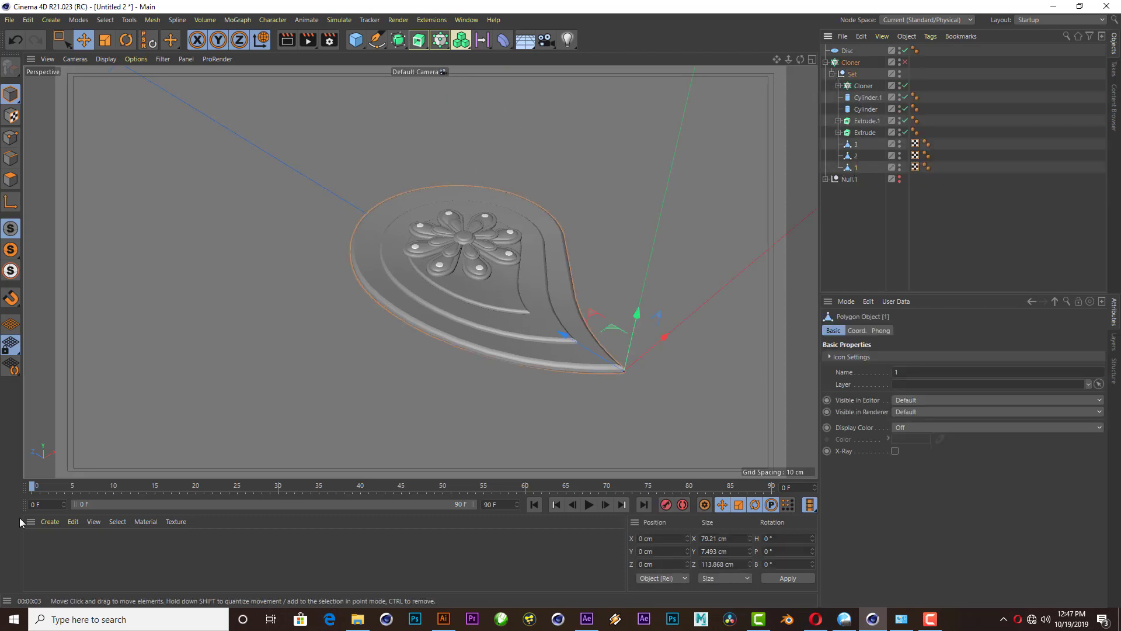
double_click(50, 561)
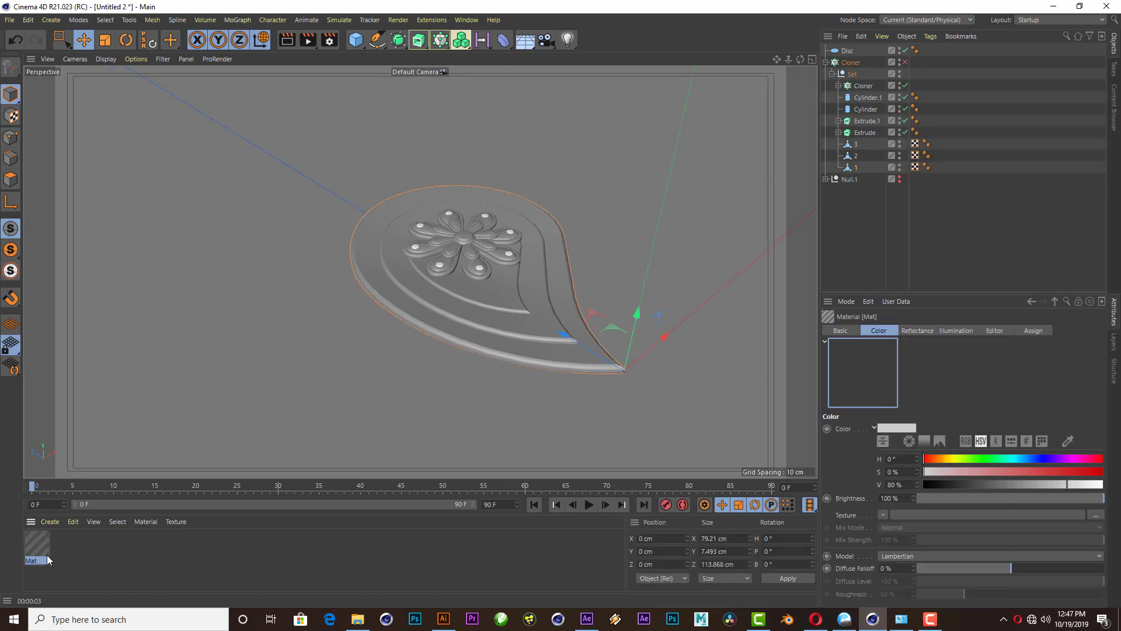
drag(43, 536, 856, 170)
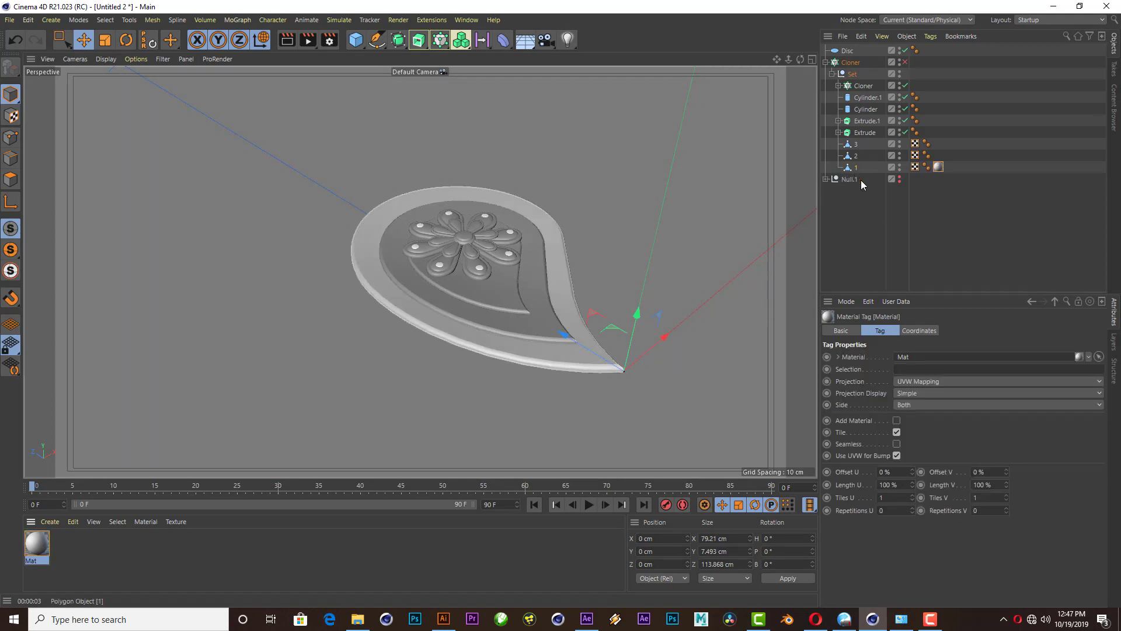
- Give the material's colour a Gradient texture of type 2D - V
double_click(41, 554)
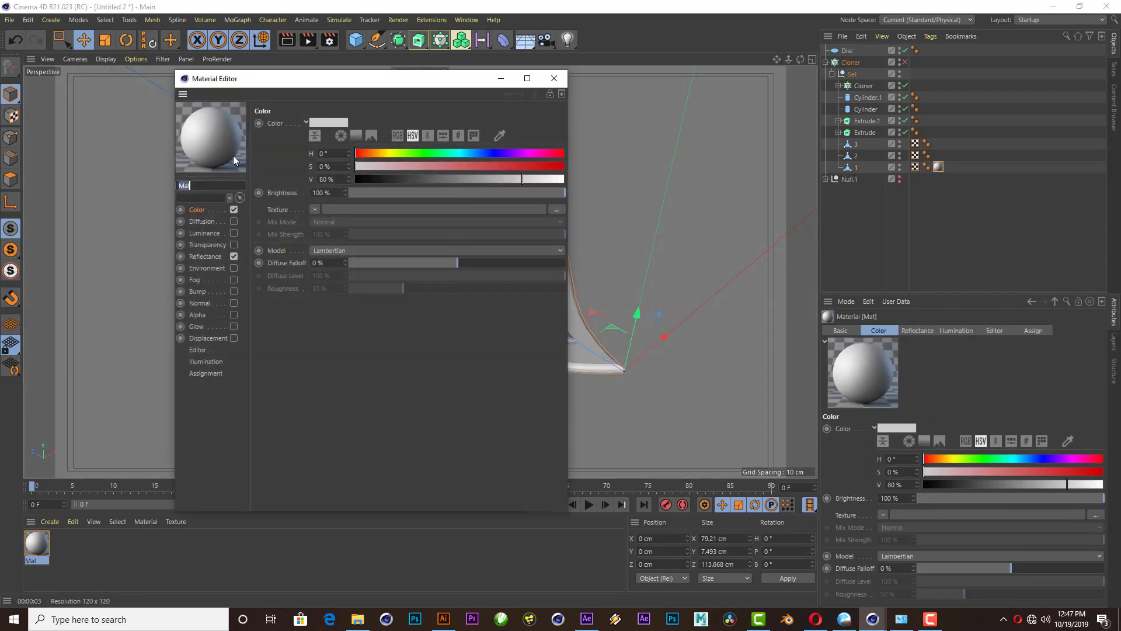
click(314, 209)
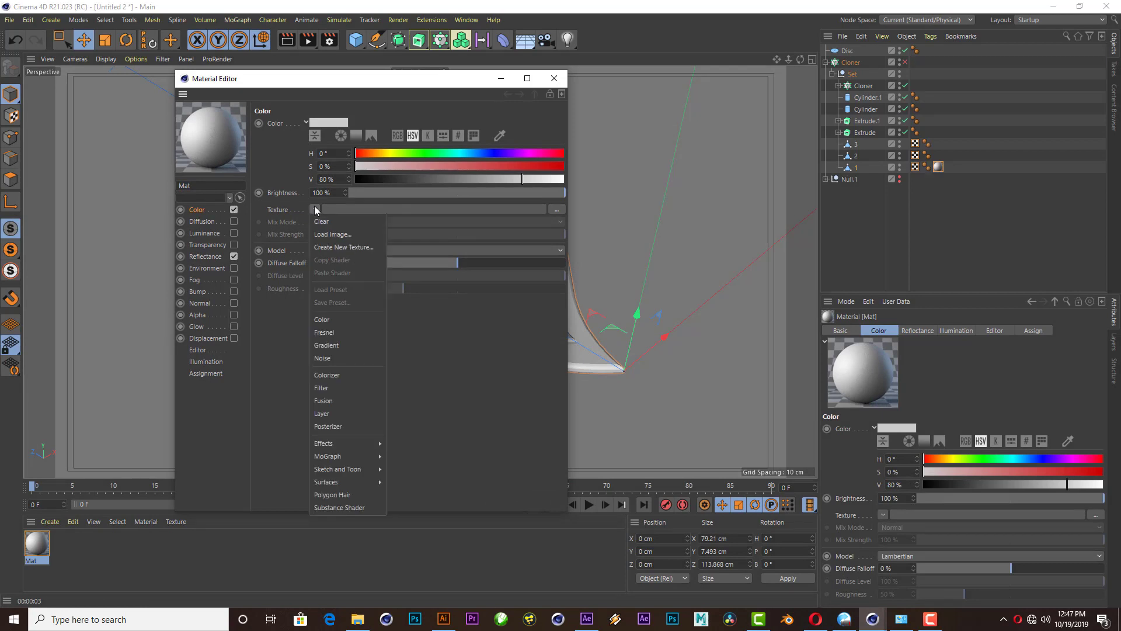
click(327, 346)
click(333, 235)
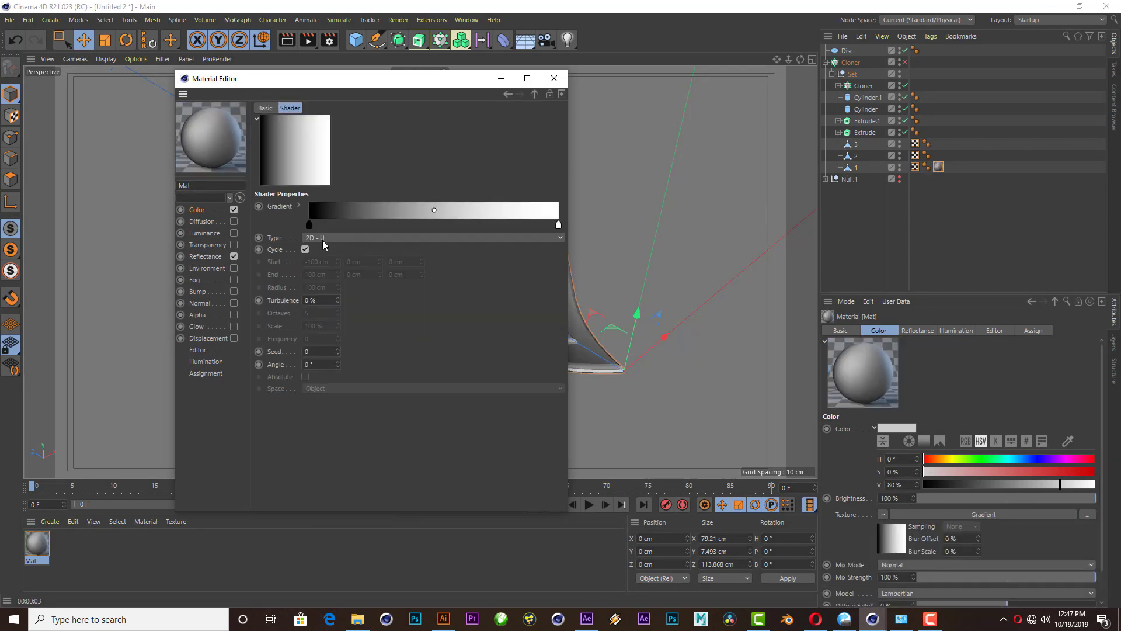
click(318, 239)
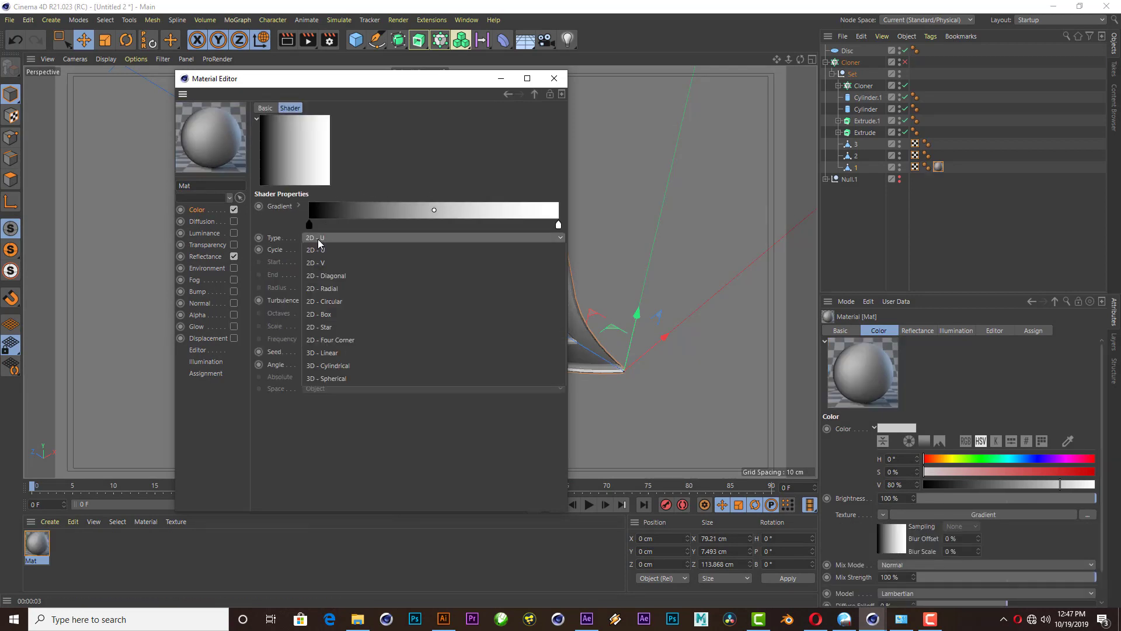
click(345, 299)
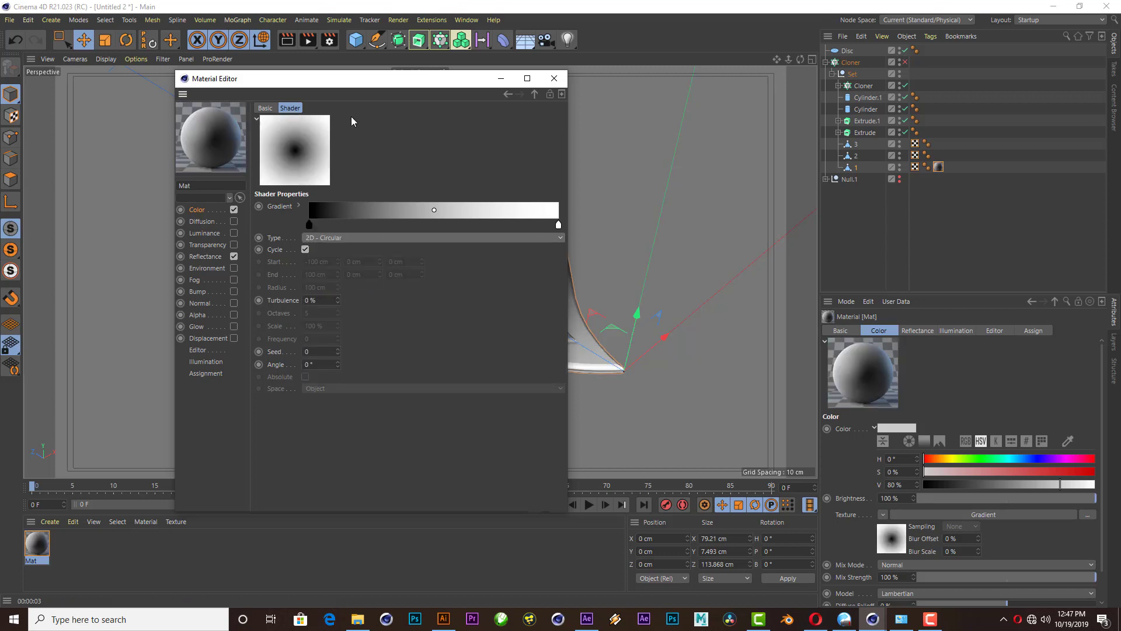
drag(349, 85, 713, 147)
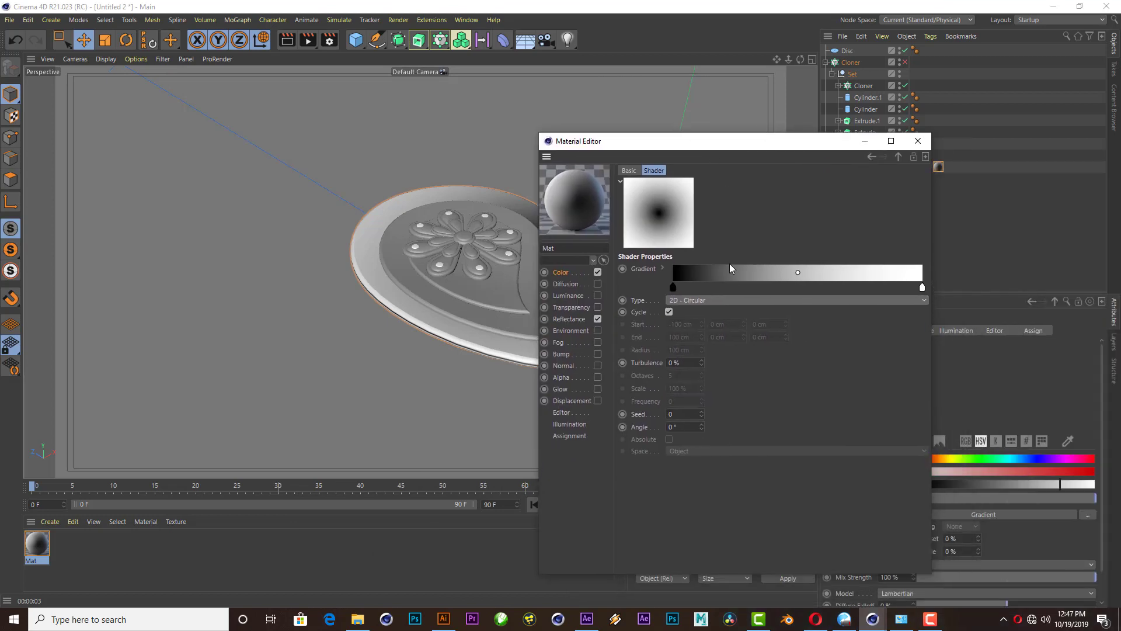
click(708, 306)
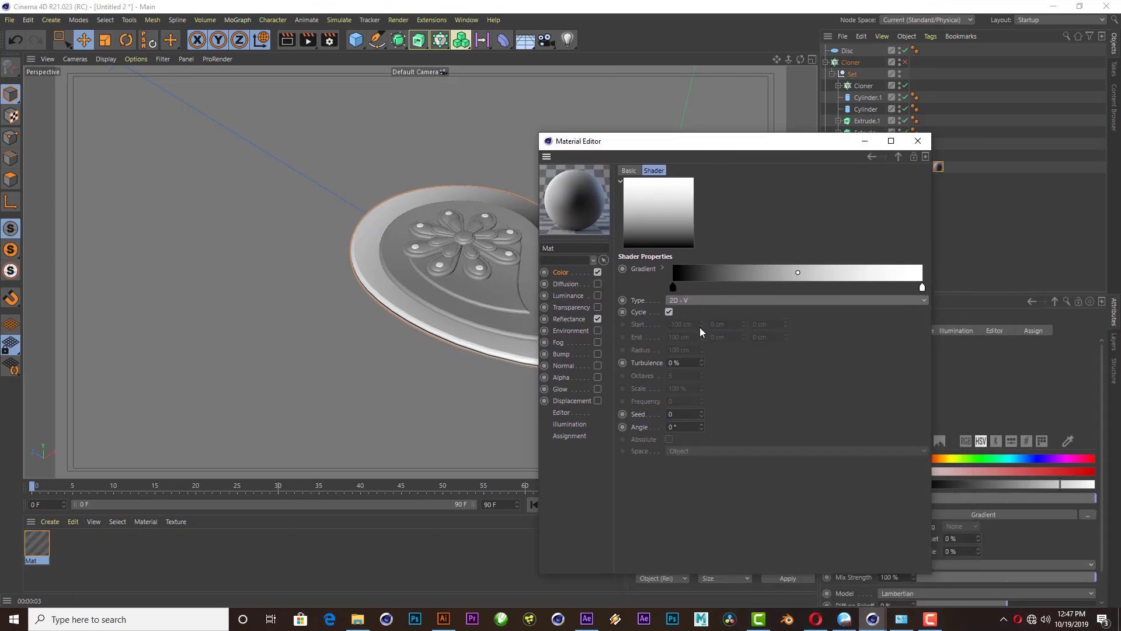
- Set the gradient's start knot to saturated orange and its end knot to saturated yellow
double_click(673, 286)
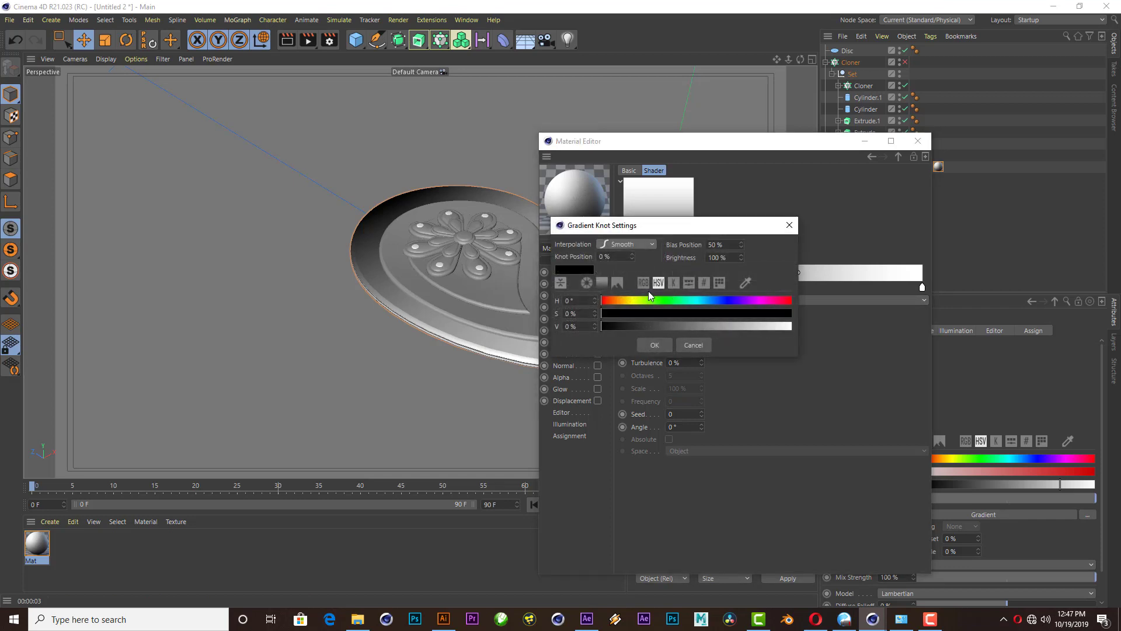
click(602, 283)
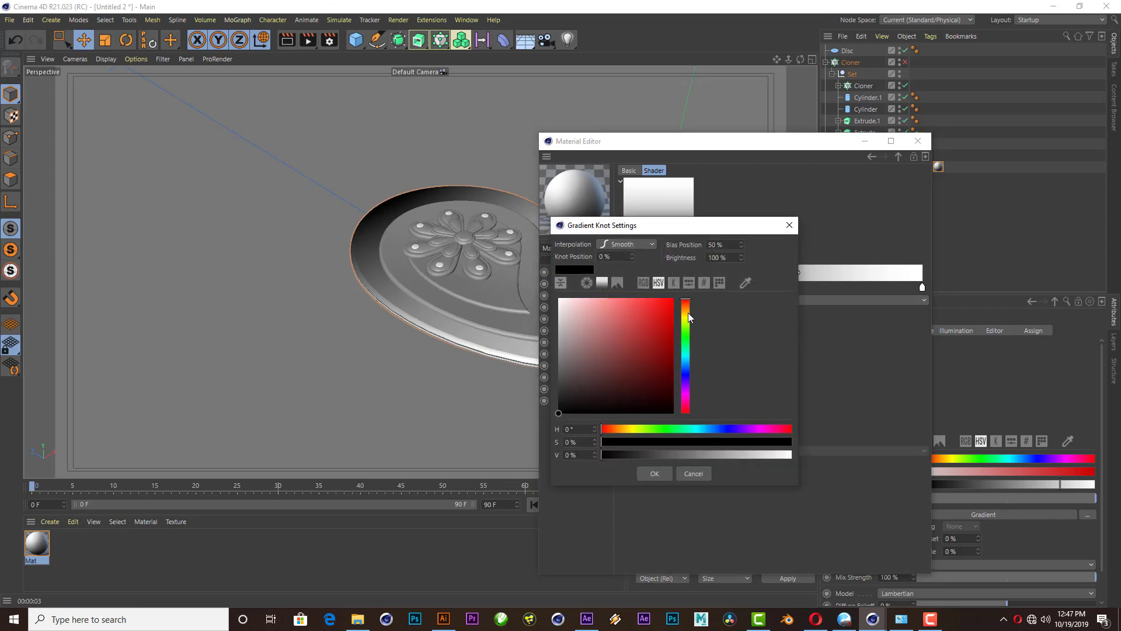
drag(688, 313, 691, 311)
click(674, 298)
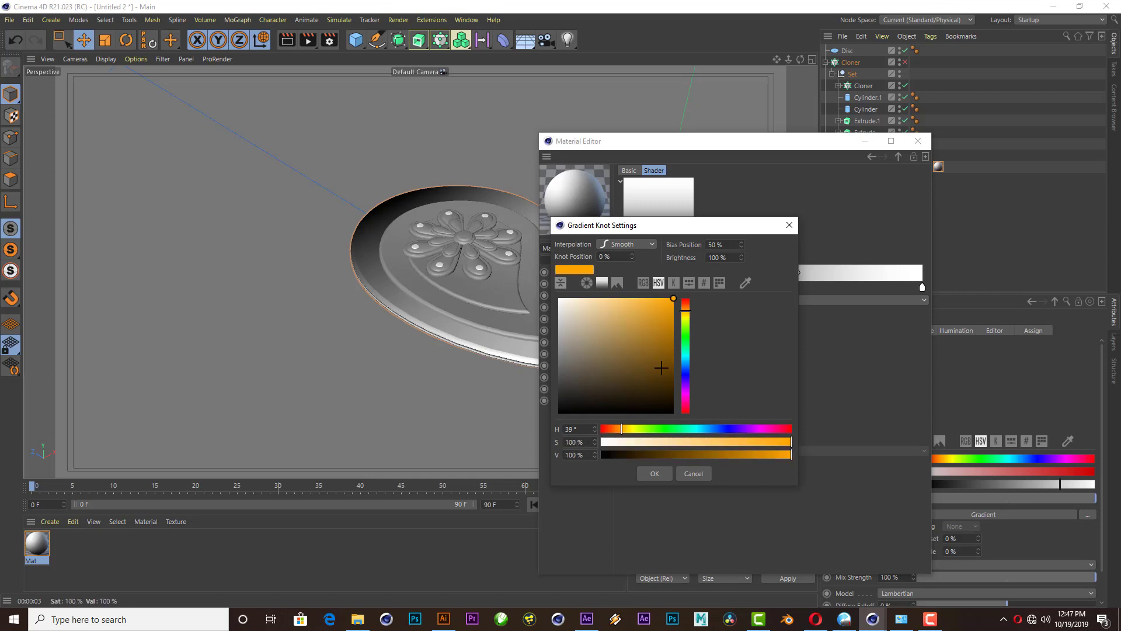
click(641, 473)
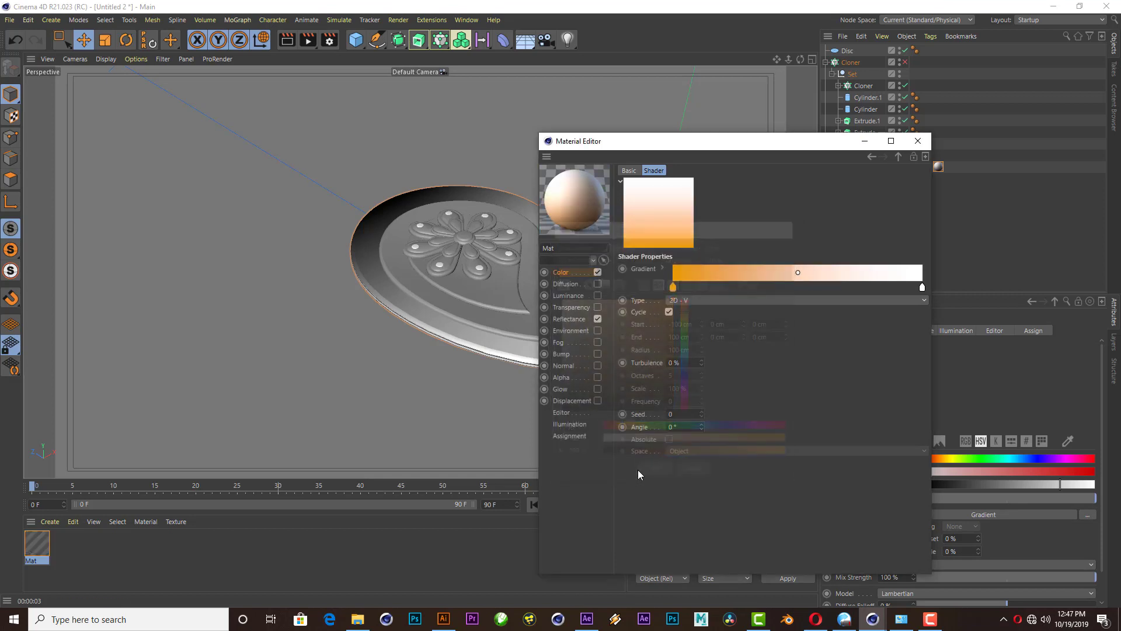
double_click(922, 286)
click(934, 246)
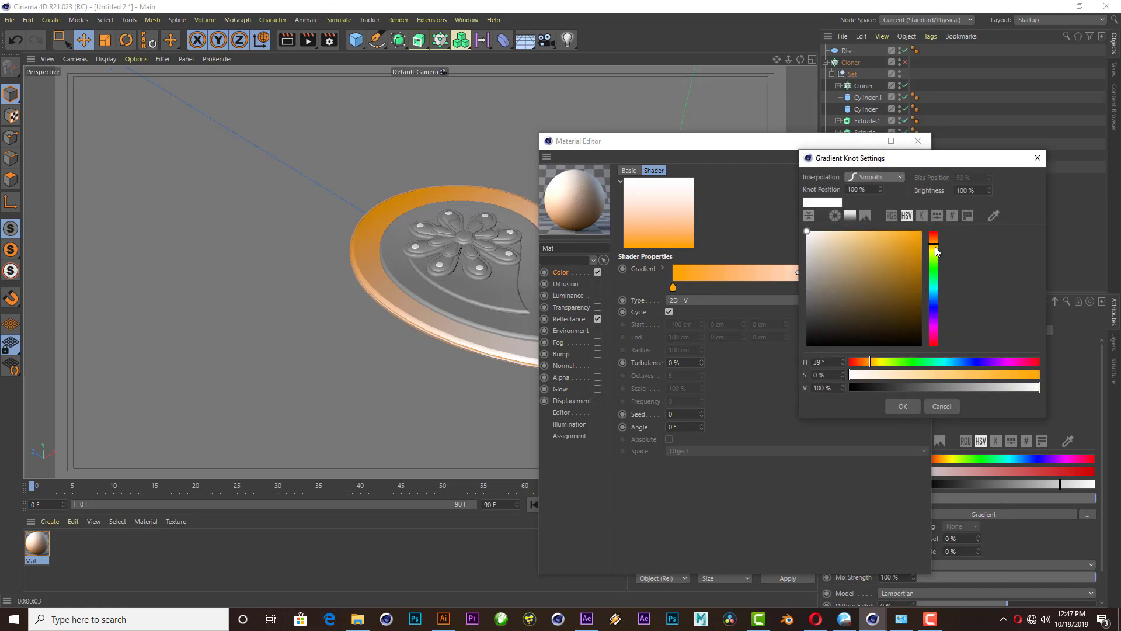
click(922, 231)
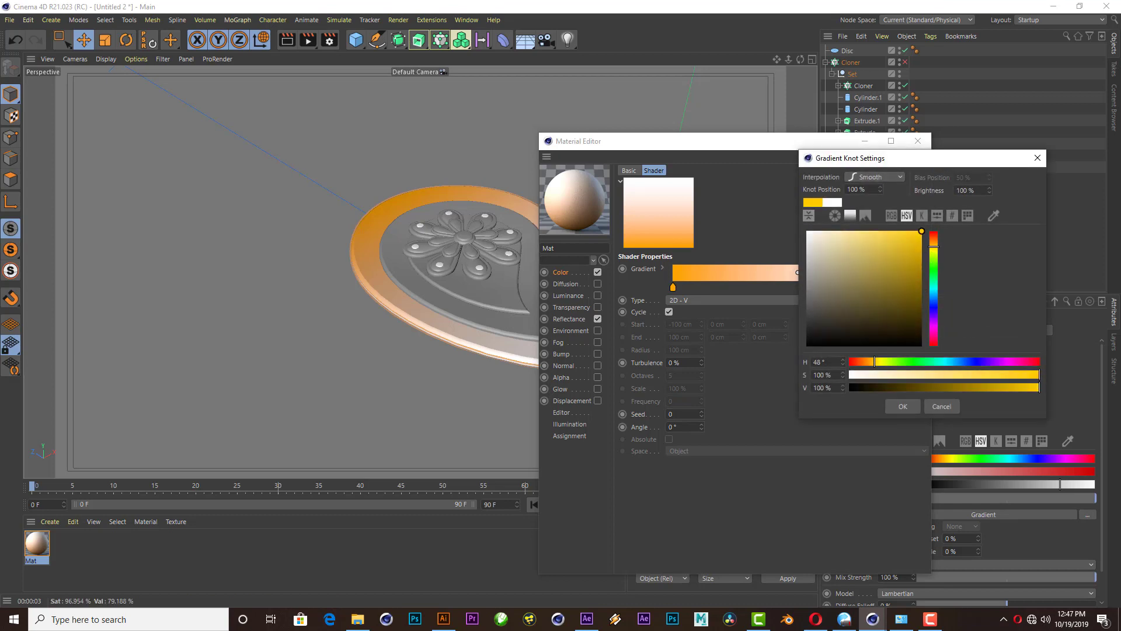
click(908, 407)
- Shift the start knot toward golden yellow and bring up the Reflectance channel
double_click(672, 287)
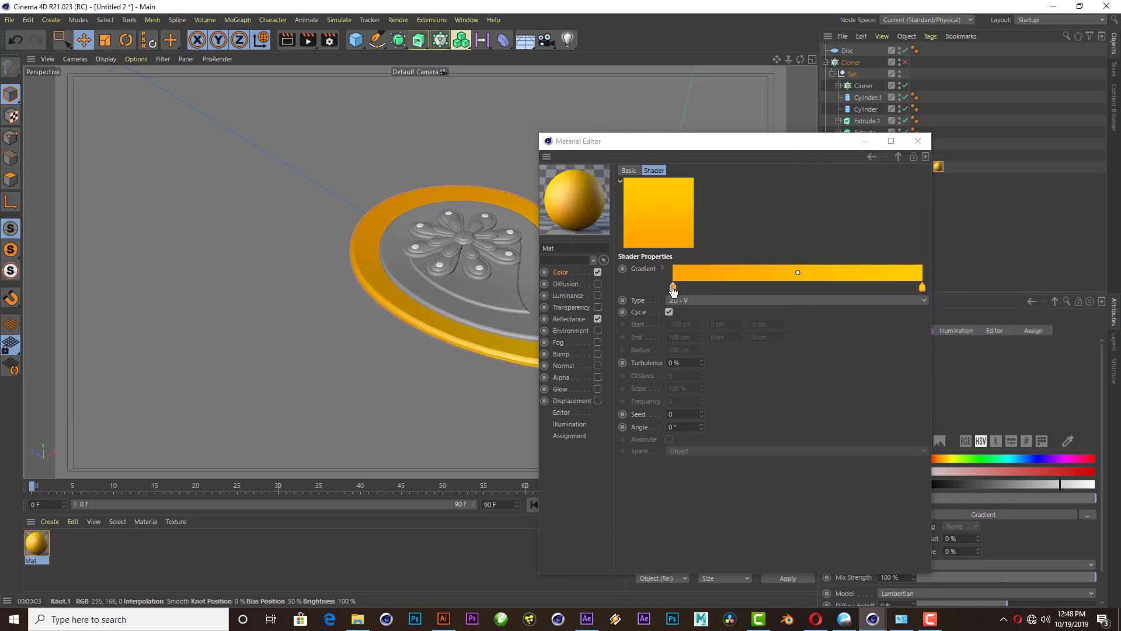
click(684, 248)
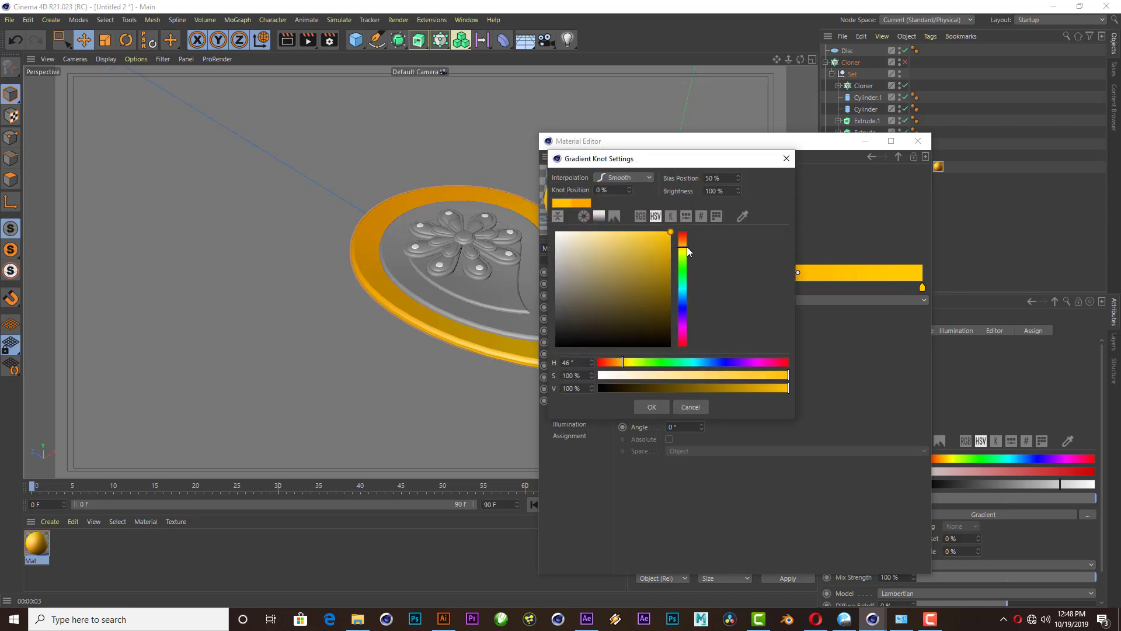
click(654, 406)
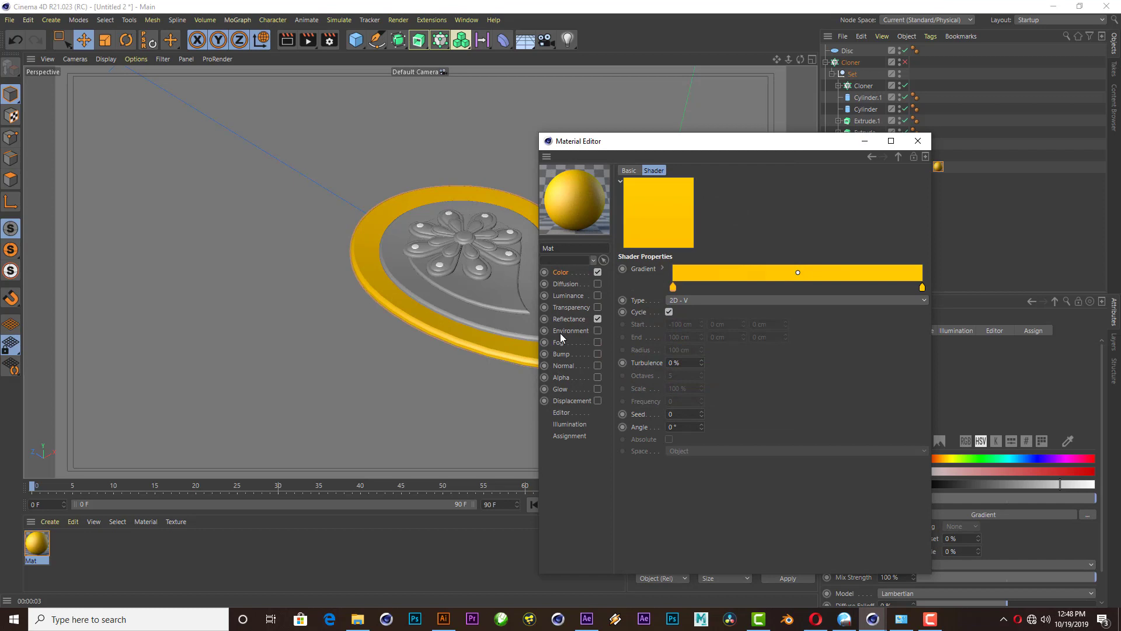
click(567, 319)
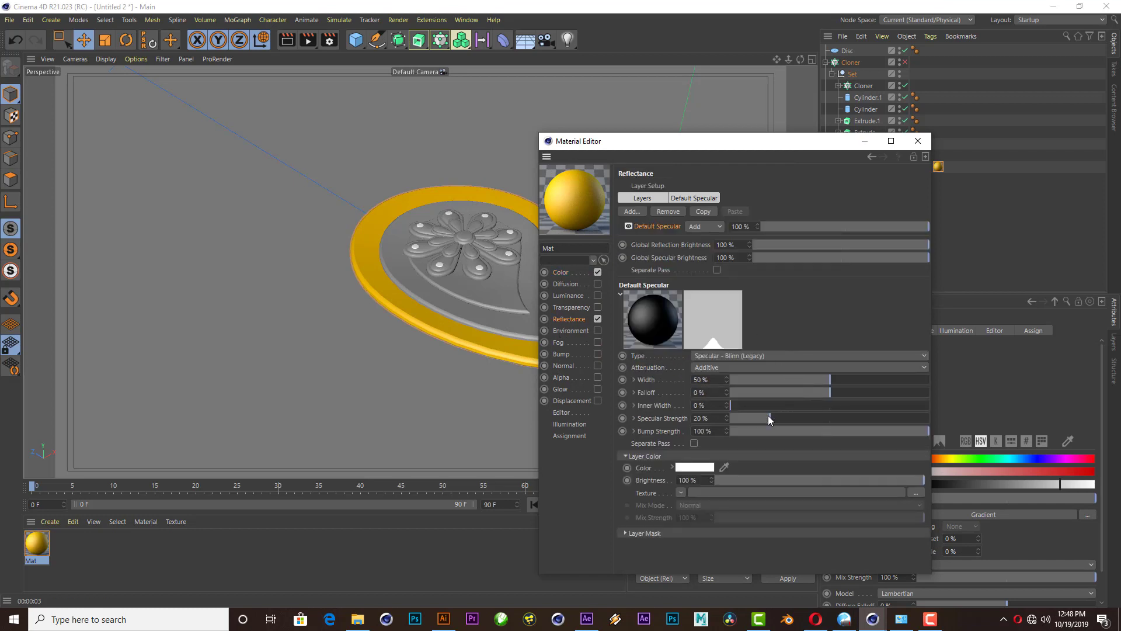
- Set Default Specular strength to 50%, inner width to 2% and width to 50%
mouse_move(768, 417)
mouse_down()
mouse_move(830, 417)
mouse_move(788, 395)
mouse_move(834, 392)
mouse_up()
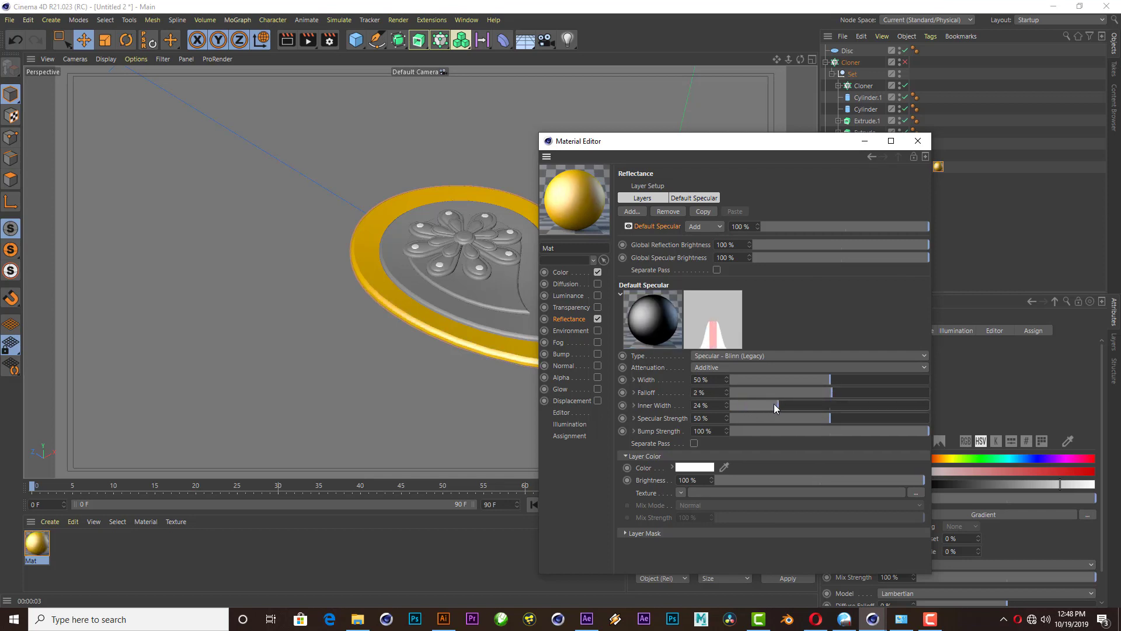
drag(777, 405, 735, 405)
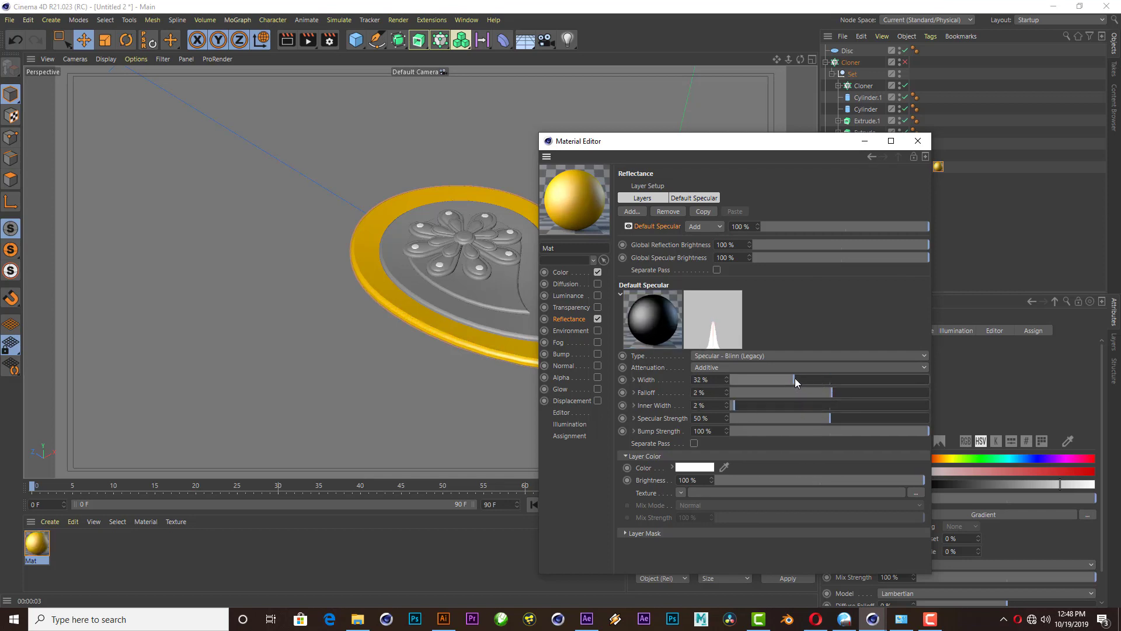
mouse_move(795, 379)
mouse_down()
mouse_move(827, 380)
mouse_move(814, 387)
mouse_up()
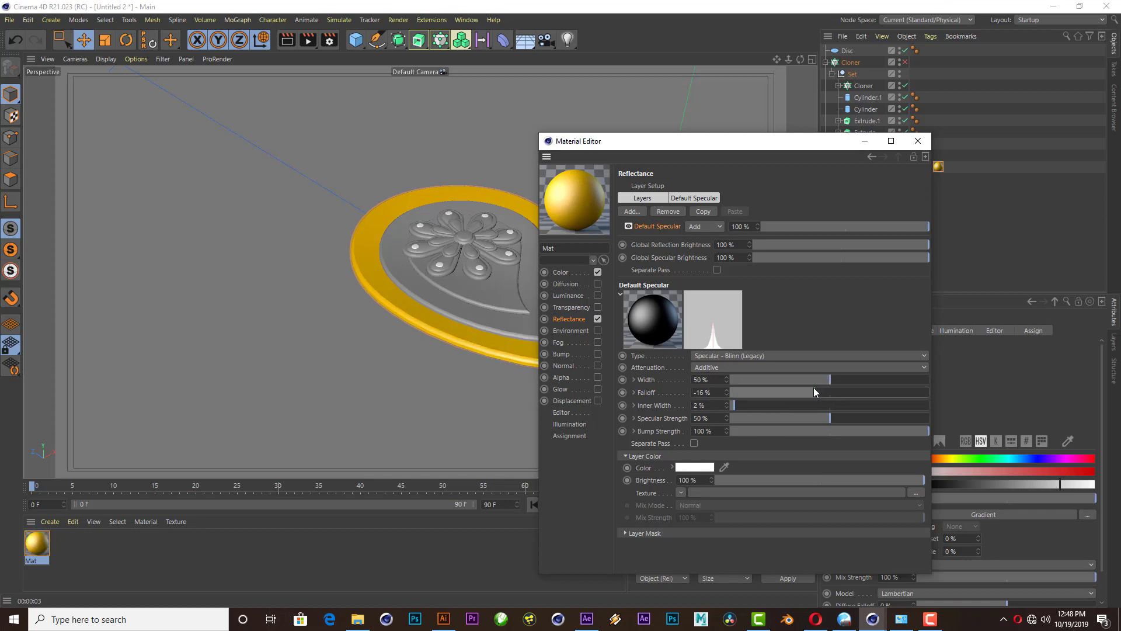
click(919, 140)
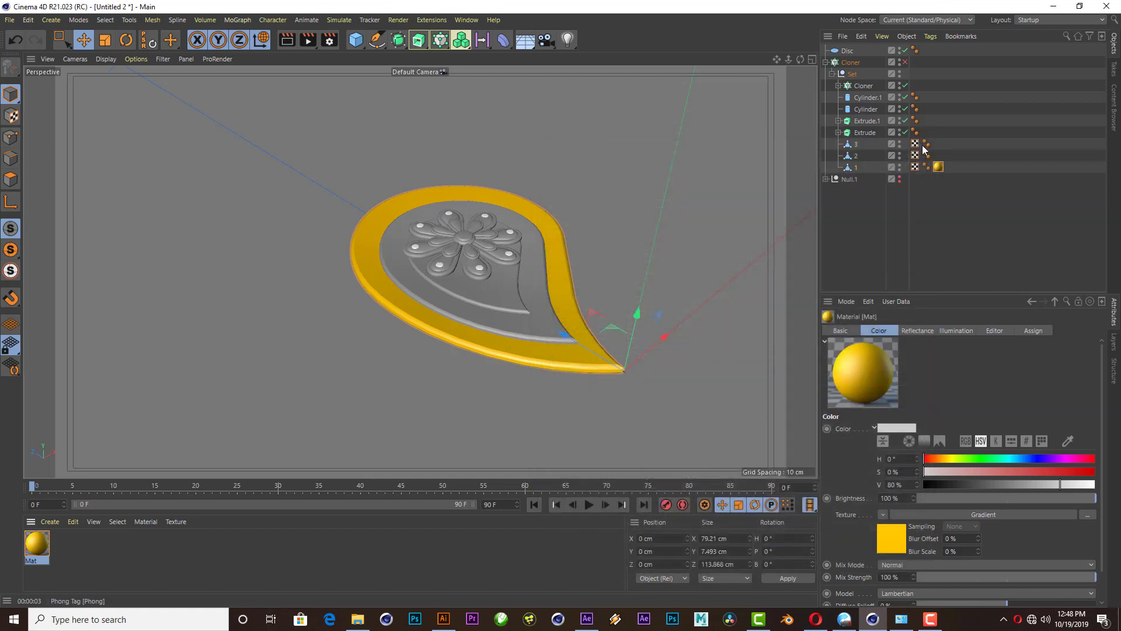
mouse_move(387, 237)
alt+mouse_down()
mouse_move(391, 198)
mouse_move(426, 191)
alt+mouse_up()
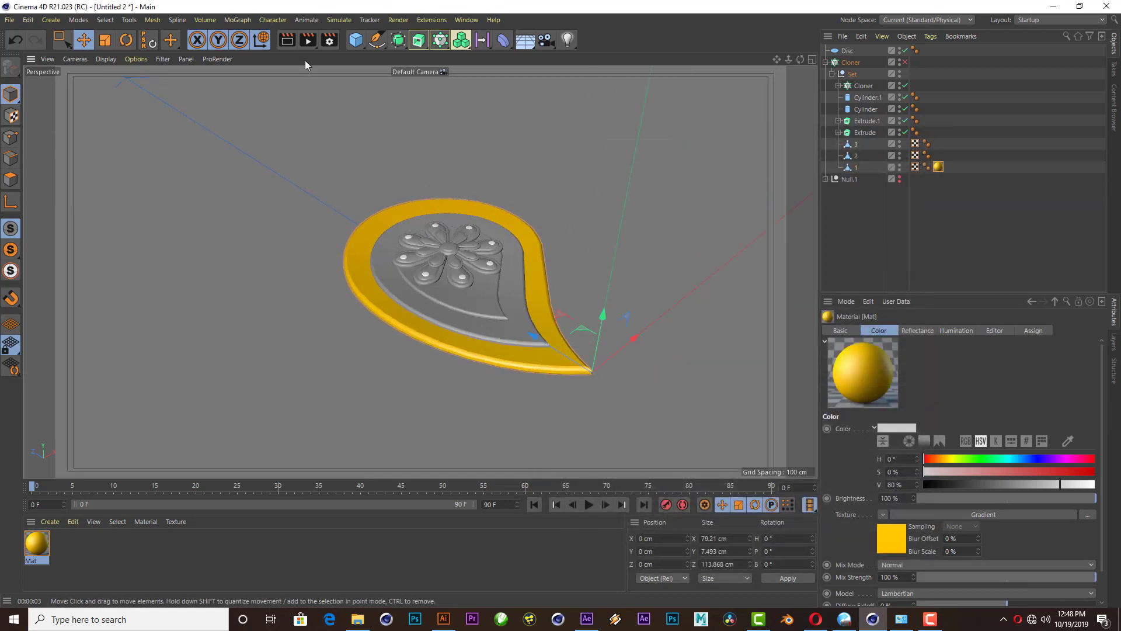
click(288, 44)
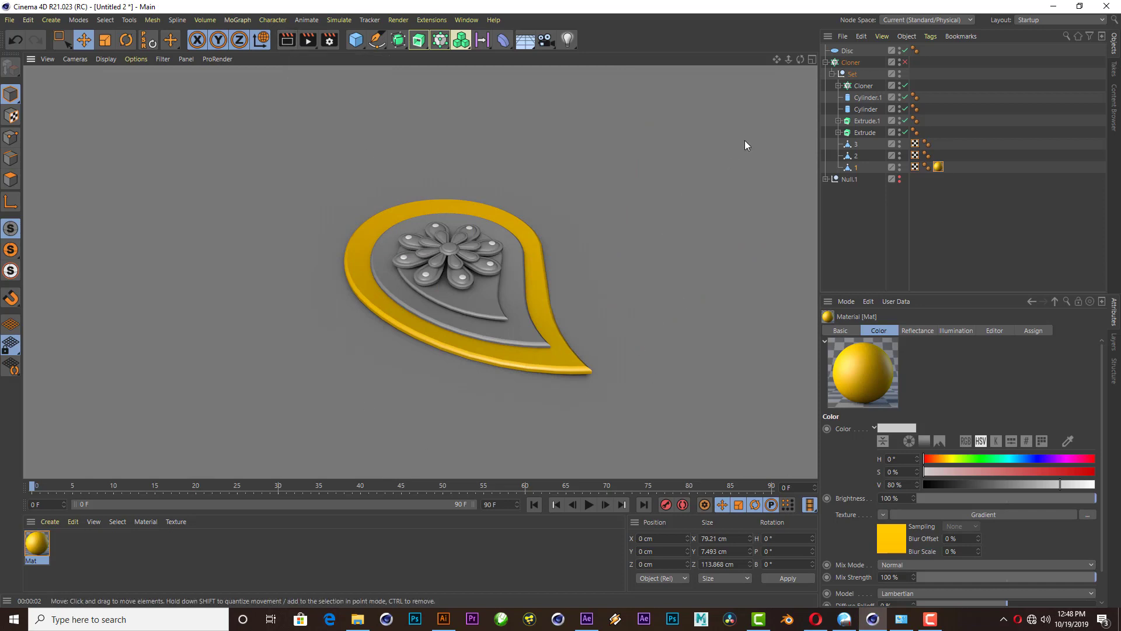
drag(800, 59, 375, 208)
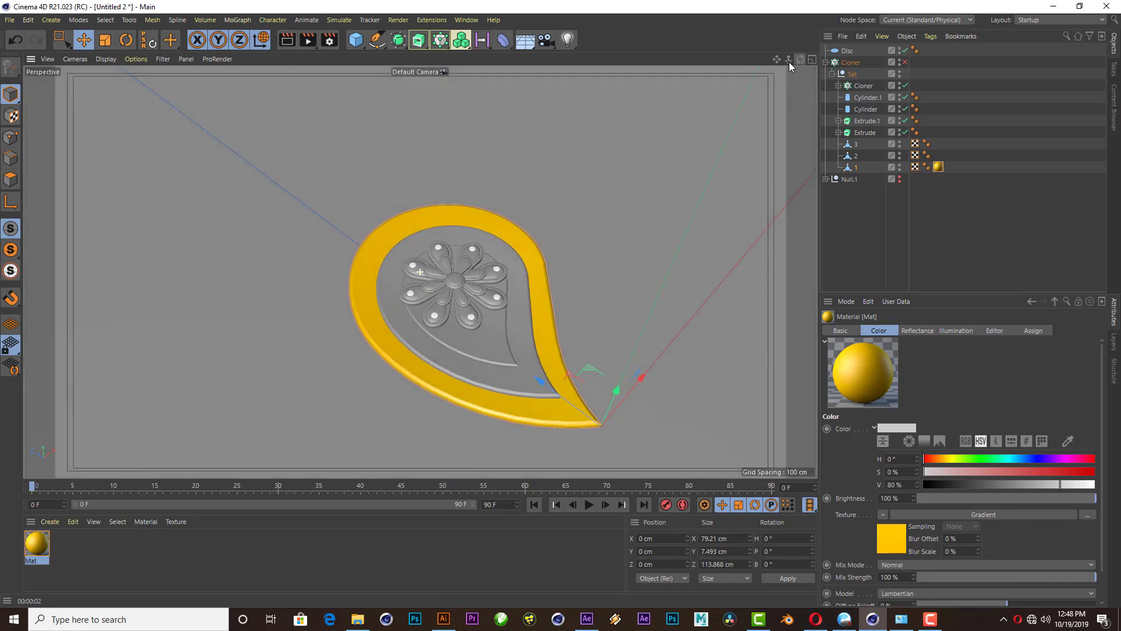
click(442, 622)
key(alt+Tab)
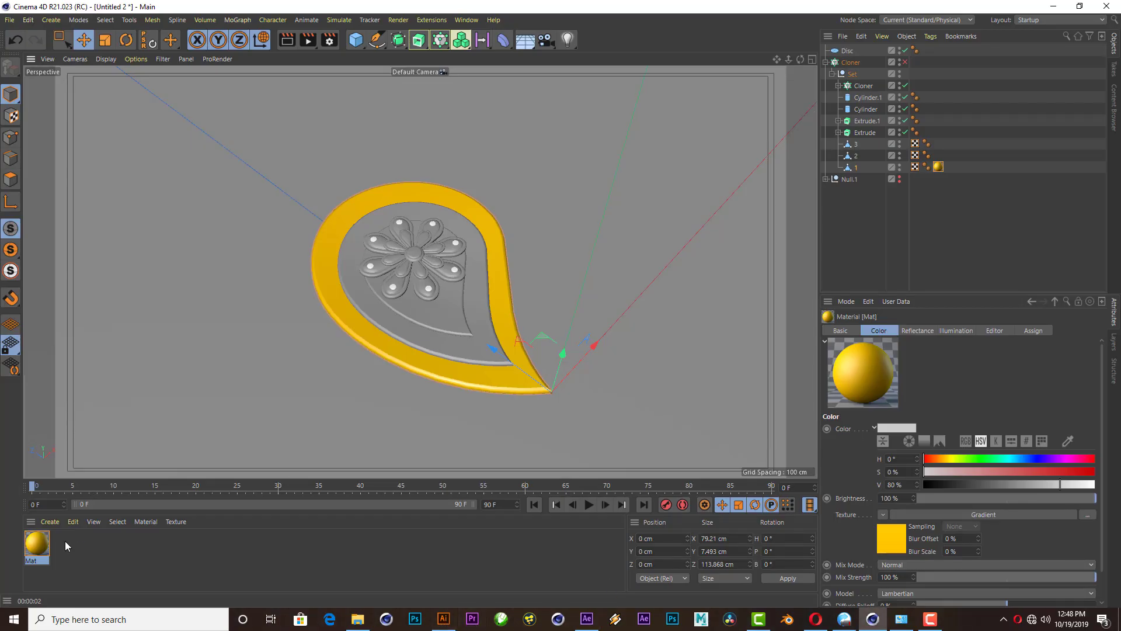
- Set both gradient knots of Mat.1 to blue
double_click(65, 547)
click(207, 210)
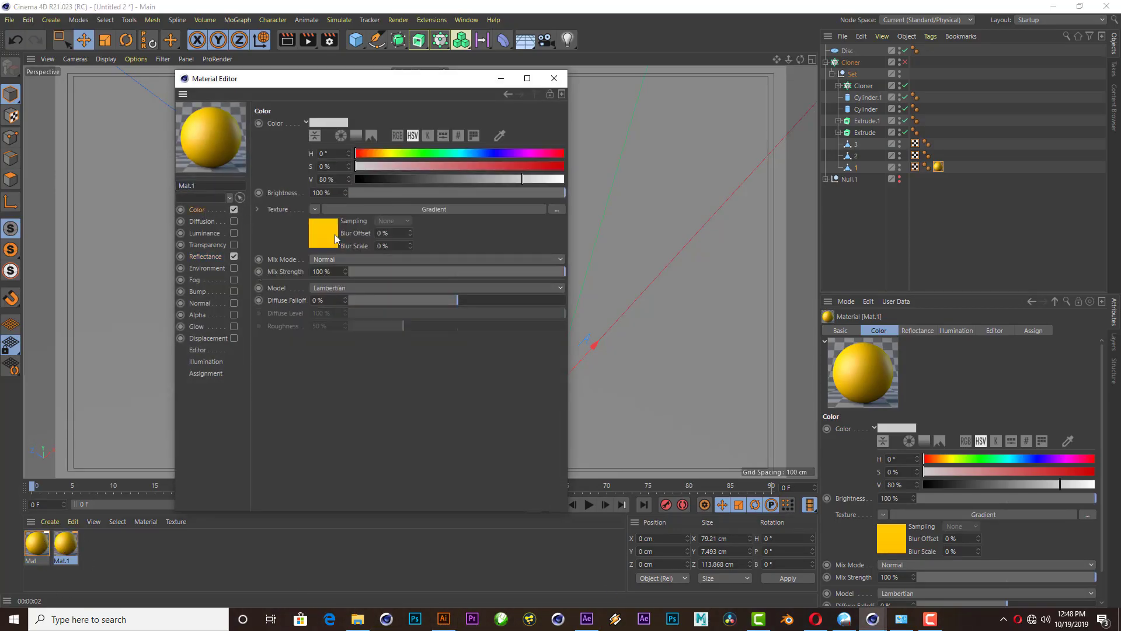
click(334, 240)
double_click(309, 225)
click(317, 229)
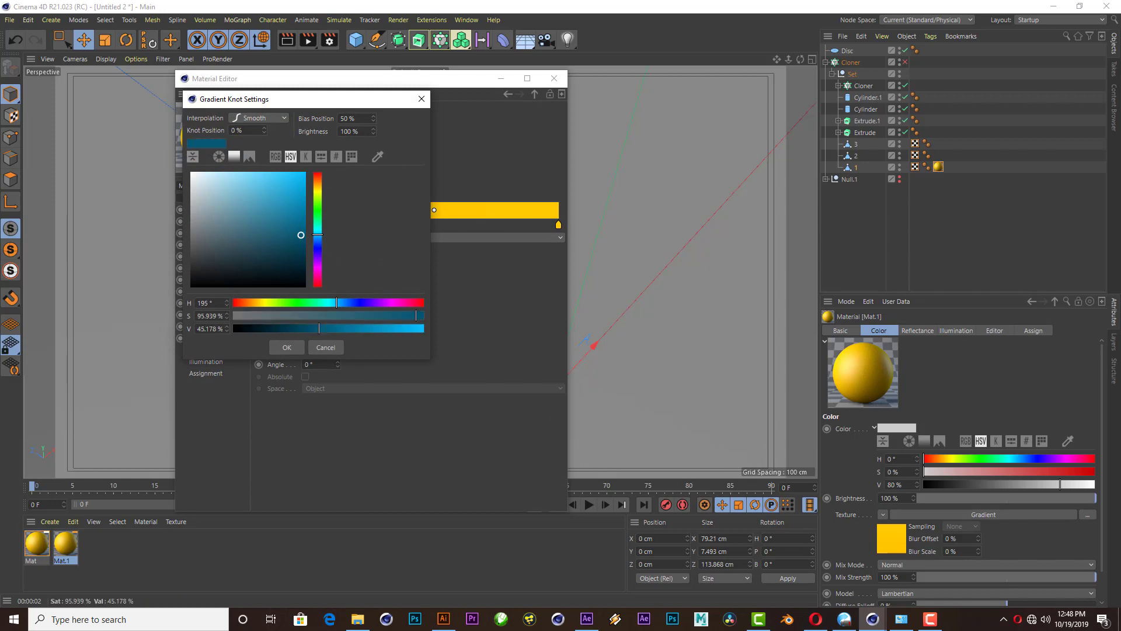
click(306, 226)
click(290, 348)
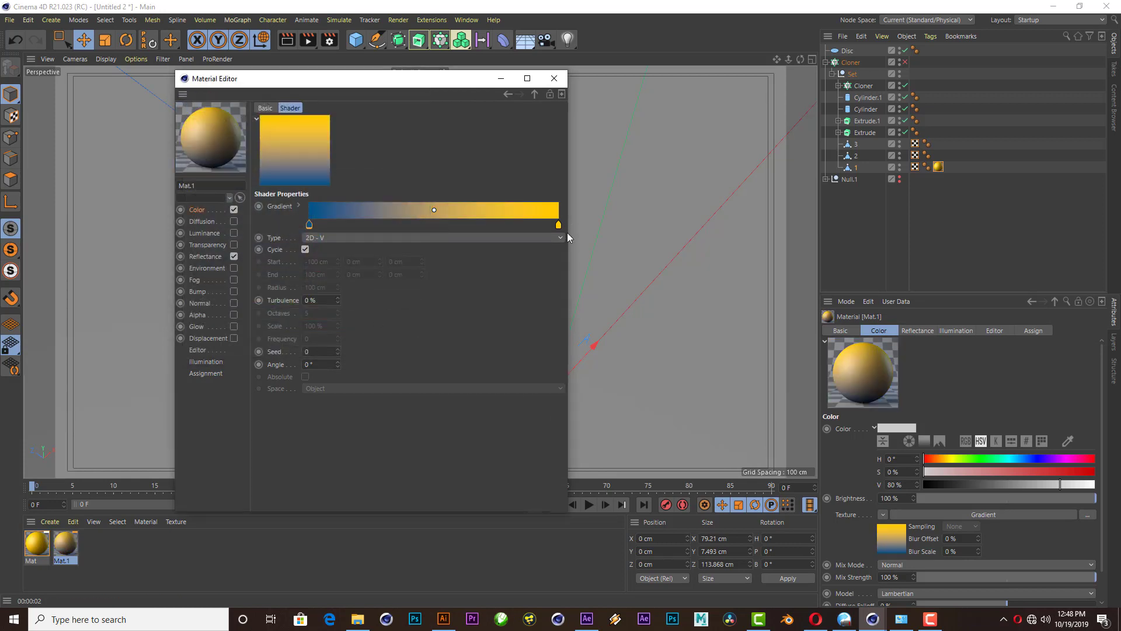
double_click(561, 228)
click(568, 231)
click(555, 220)
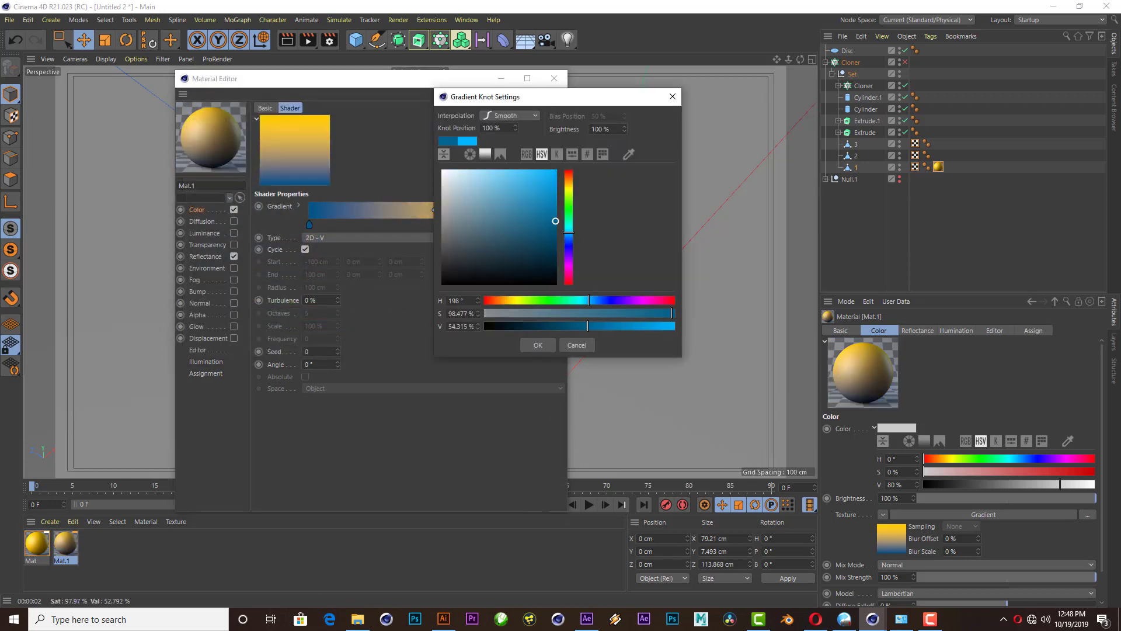
click(532, 346)
- Apply blue Mat.1 to the plaque's inner layer, check the reference, and duplicate it as Mat.2
click(554, 78)
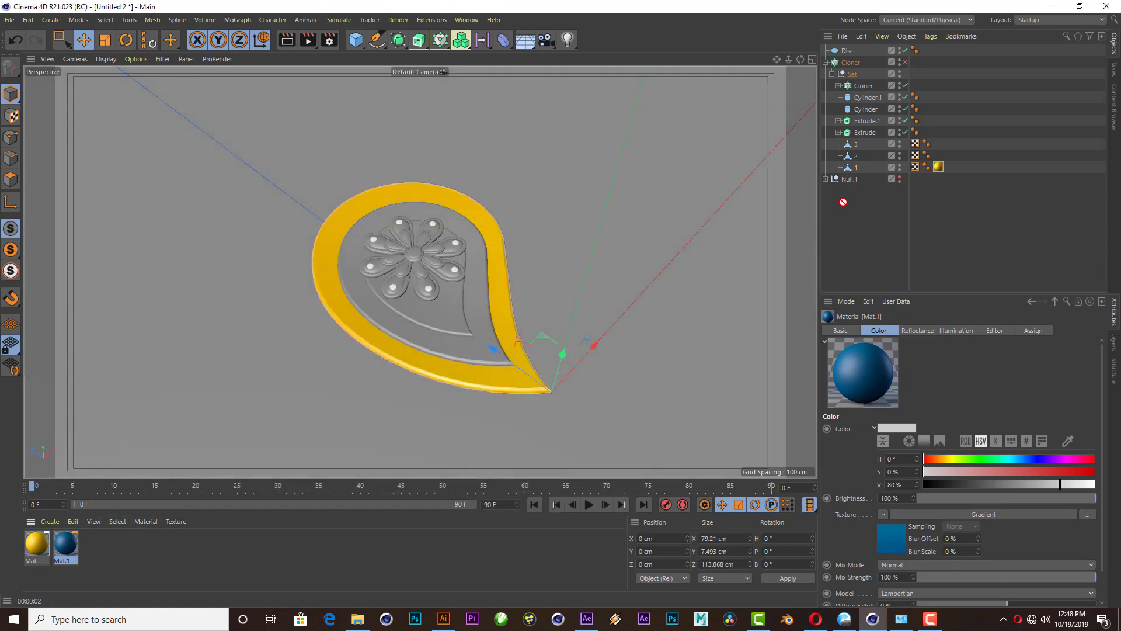
drag(66, 543, 856, 155)
click(288, 41)
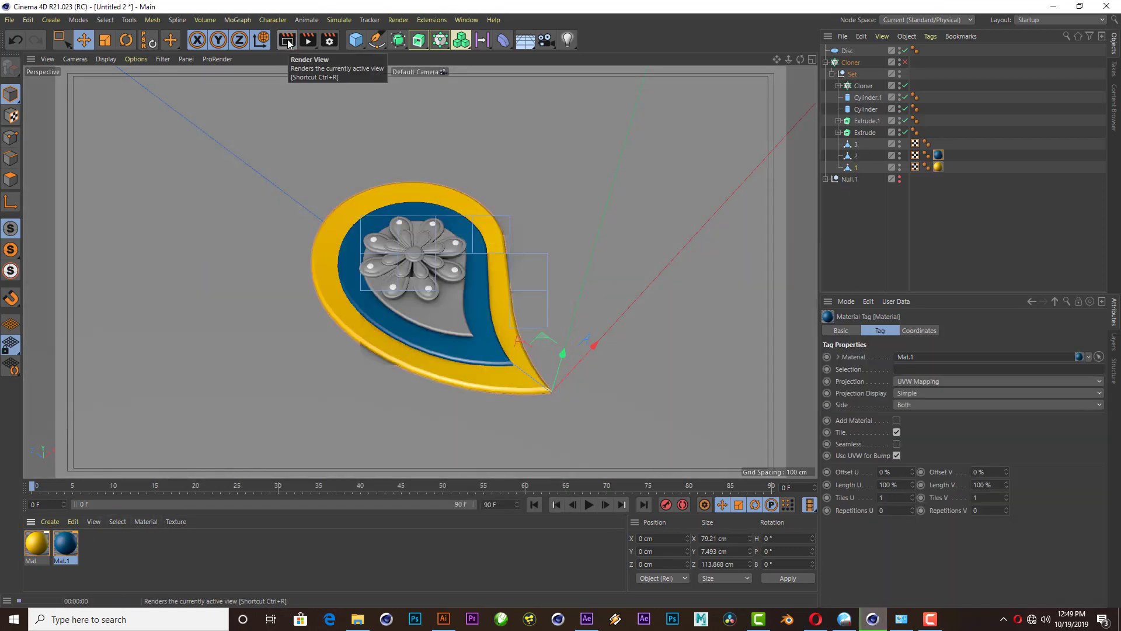
click(447, 622)
click(450, 624)
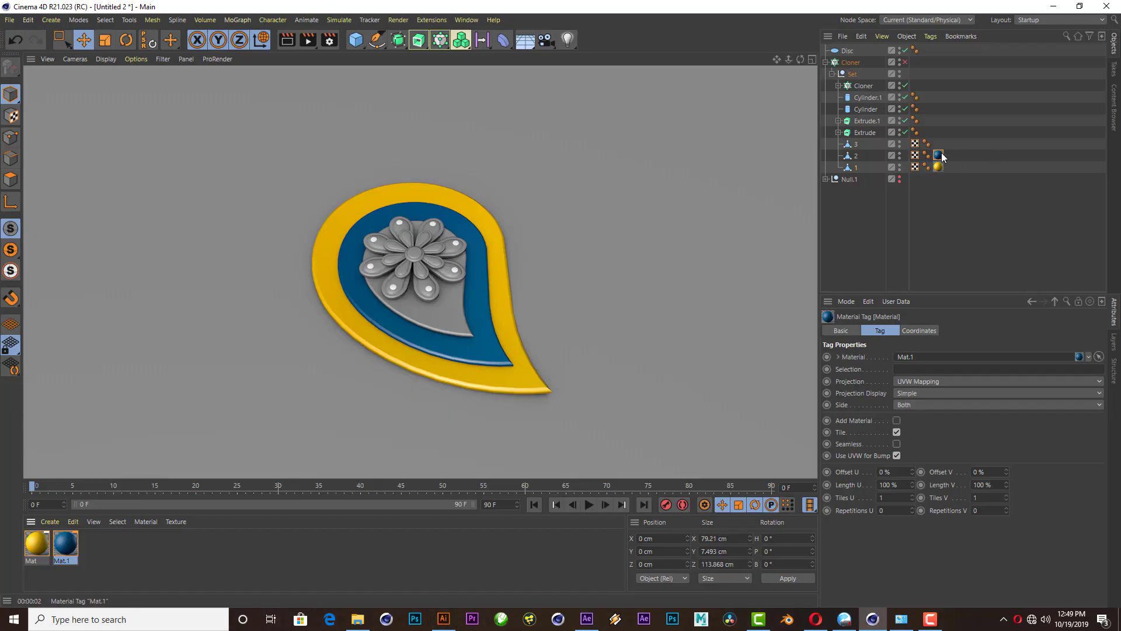
drag(939, 154, 938, 146)
ctrl+drag(66, 552, 94, 546)
- Set both gradient knots of Mat.2 to magenta
double_click(93, 546)
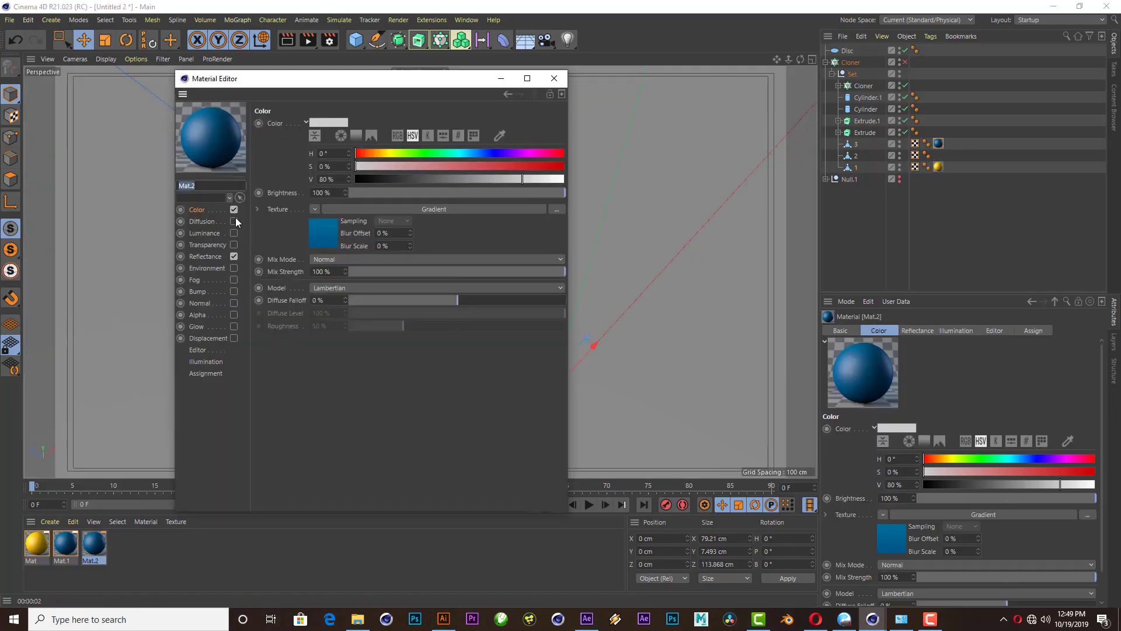
click(334, 234)
double_click(434, 210)
click(320, 266)
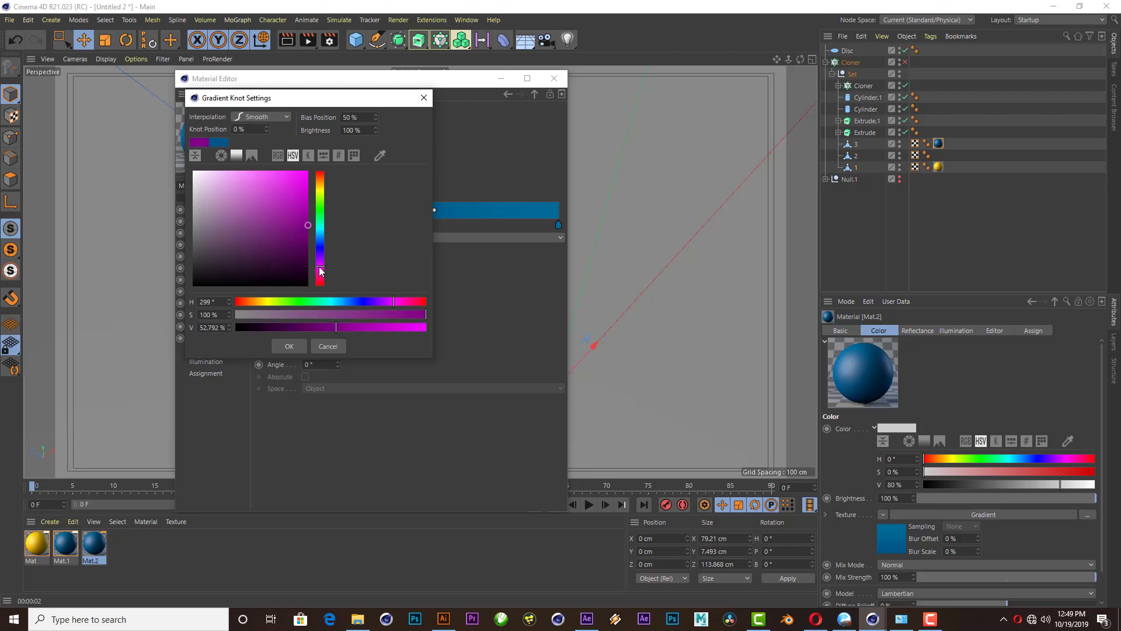
click(304, 240)
click(295, 346)
double_click(558, 224)
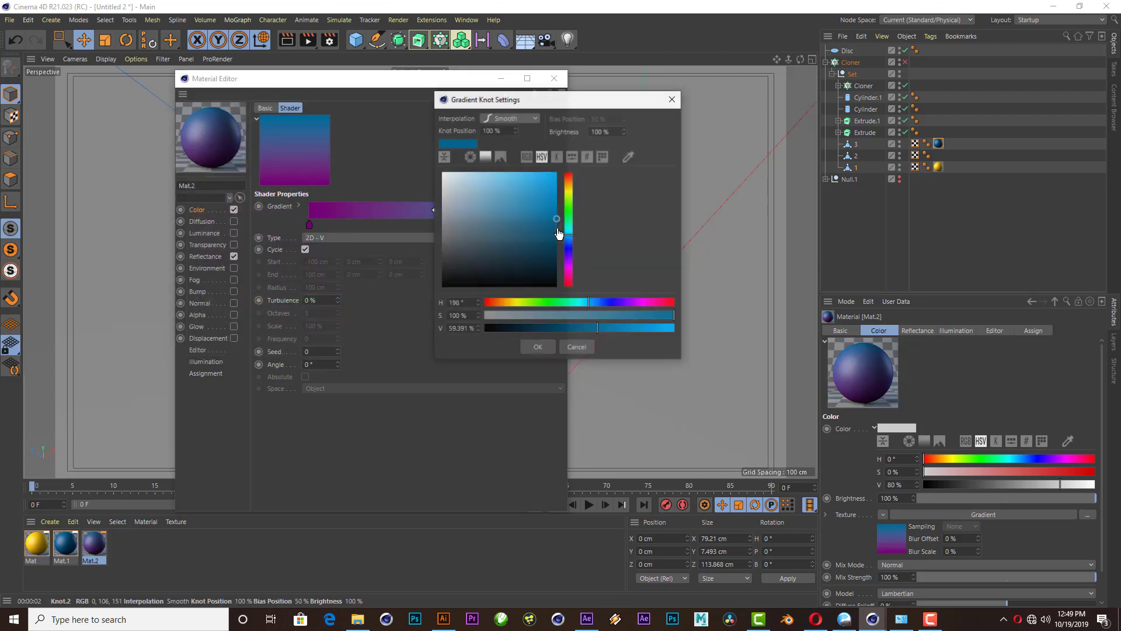
click(568, 271)
click(538, 347)
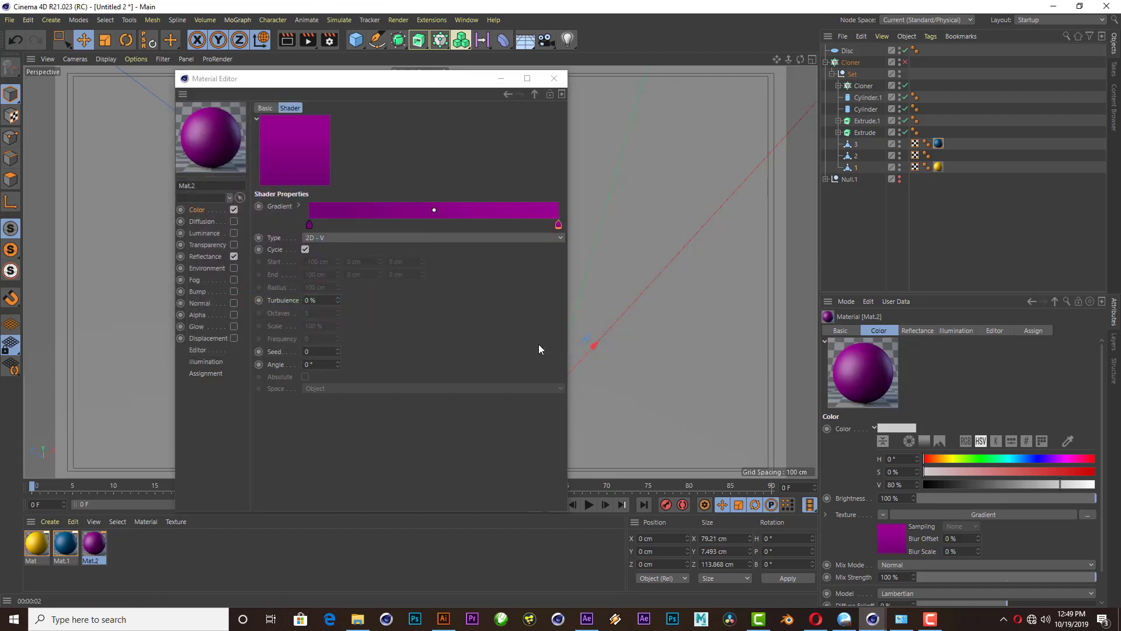
- Apply the purple Mat.2 to object 2 and render a preview
click(554, 78)
drag(833, 189, 858, 156)
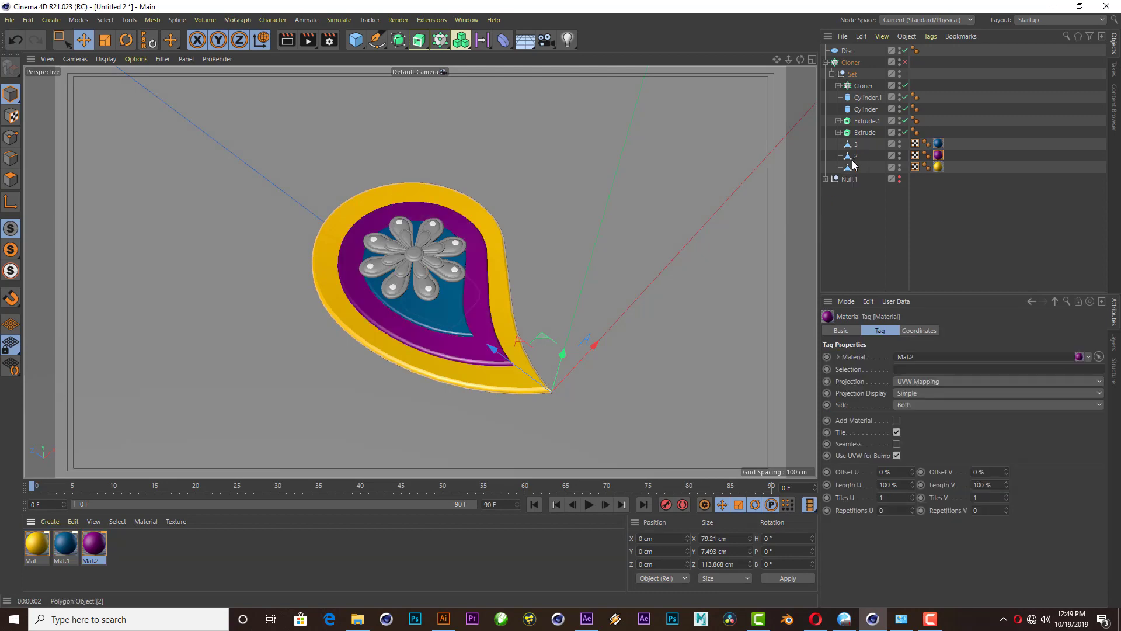
click(287, 41)
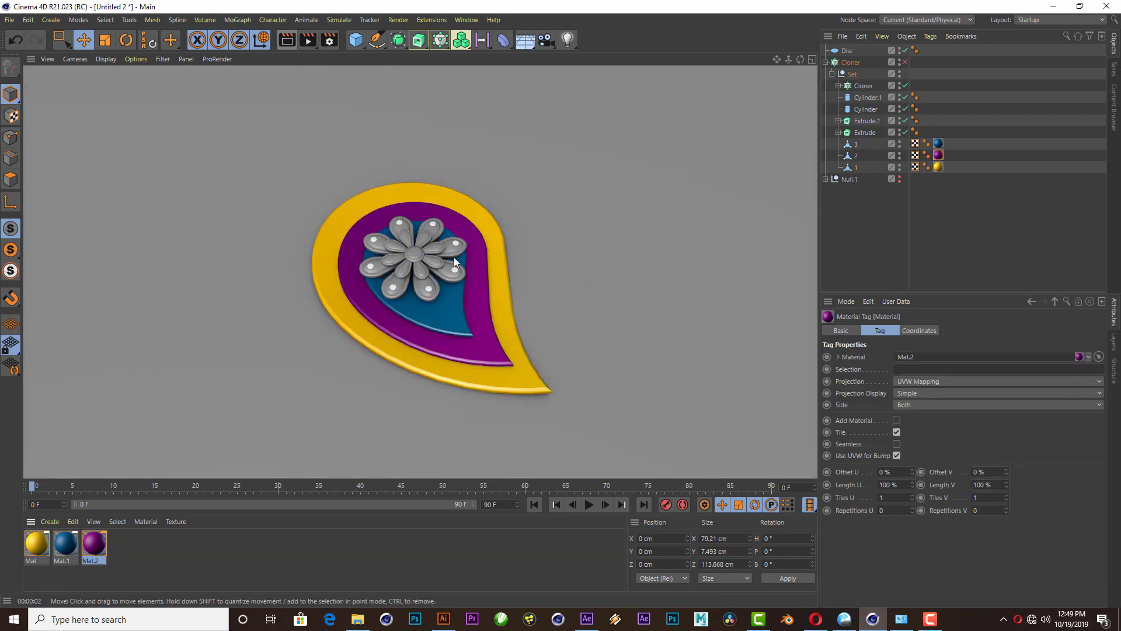
- Apply the yellow Mat to the Extrude outer petals and render a preview
alt+drag(454, 257, 444, 263)
click(443, 620)
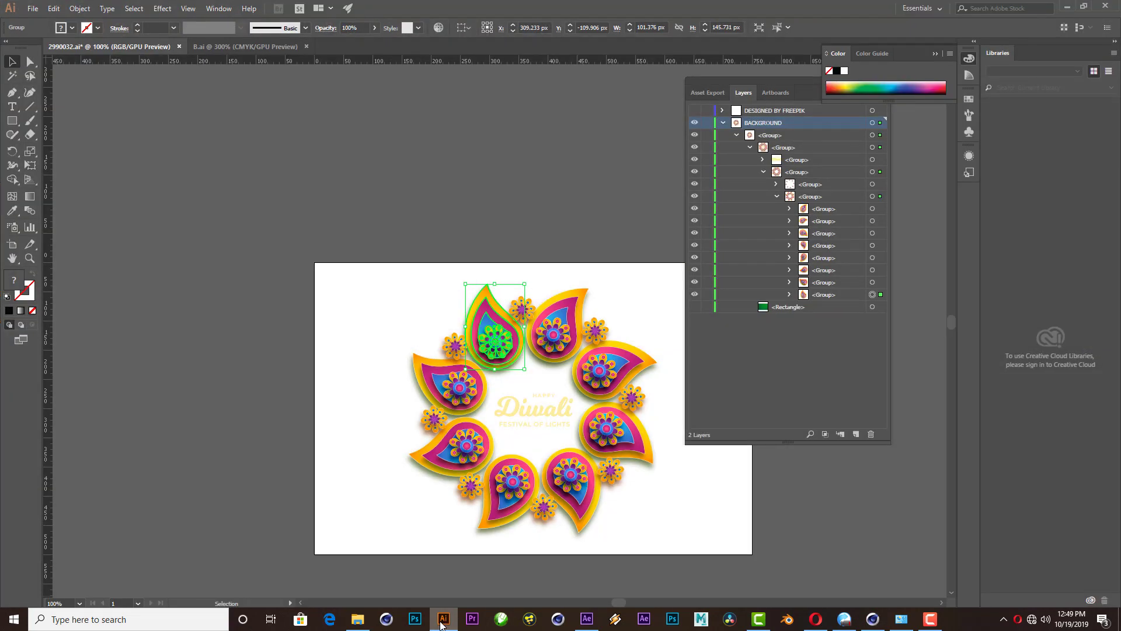
click(873, 619)
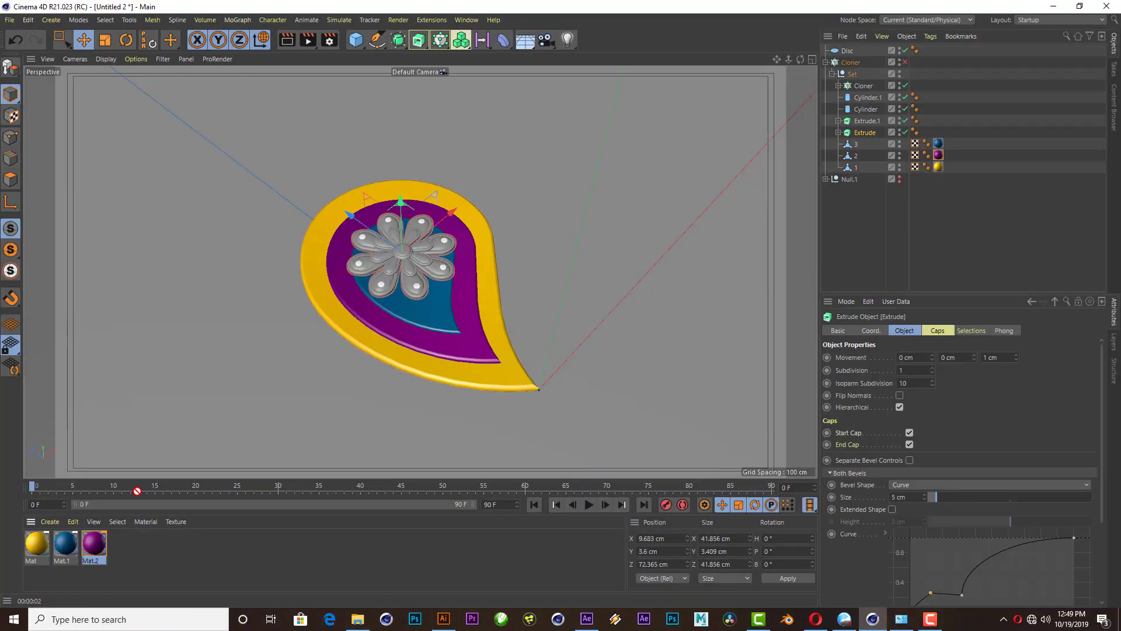
drag(37, 543, 403, 252)
scroll(413, 245, up, 1)
scroll(413, 245, up, 3)
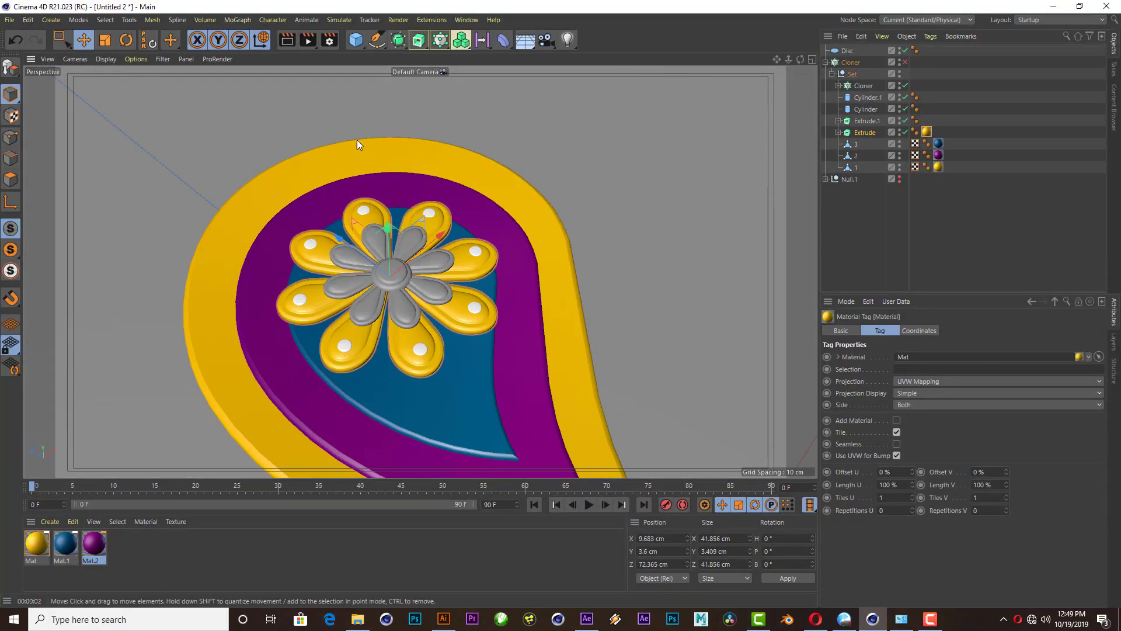
click(286, 39)
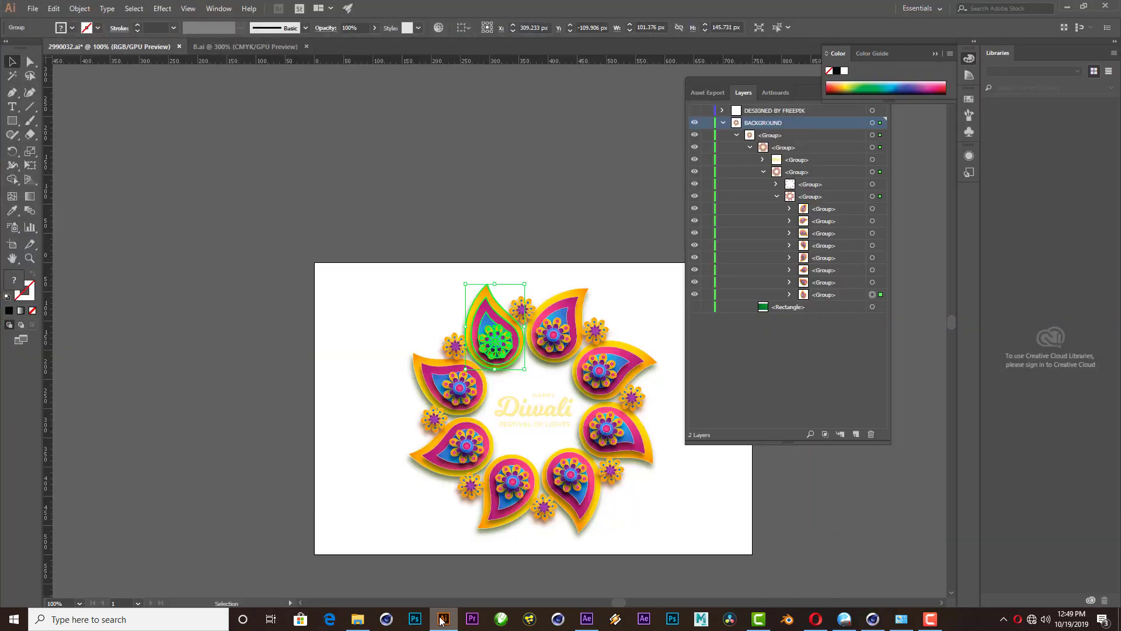
- Apply purple Mat.2 to Extrude.1 and blue Mat.1 to the Cylinder, then check the reference
scroll(337, 420, down, 2)
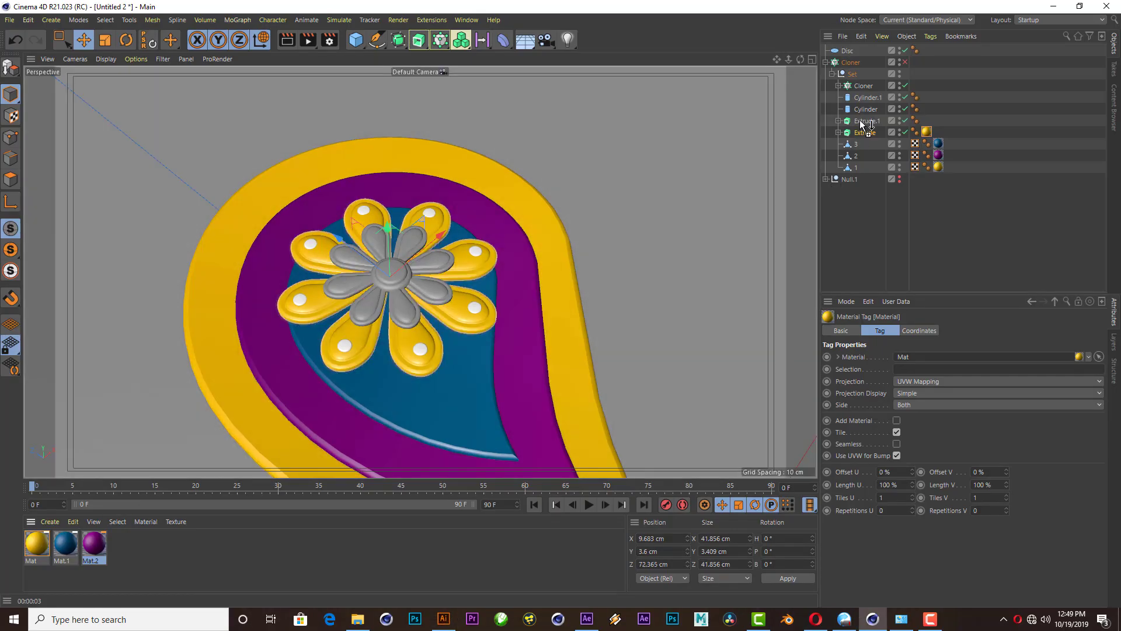
drag(94, 543, 865, 121)
click(288, 43)
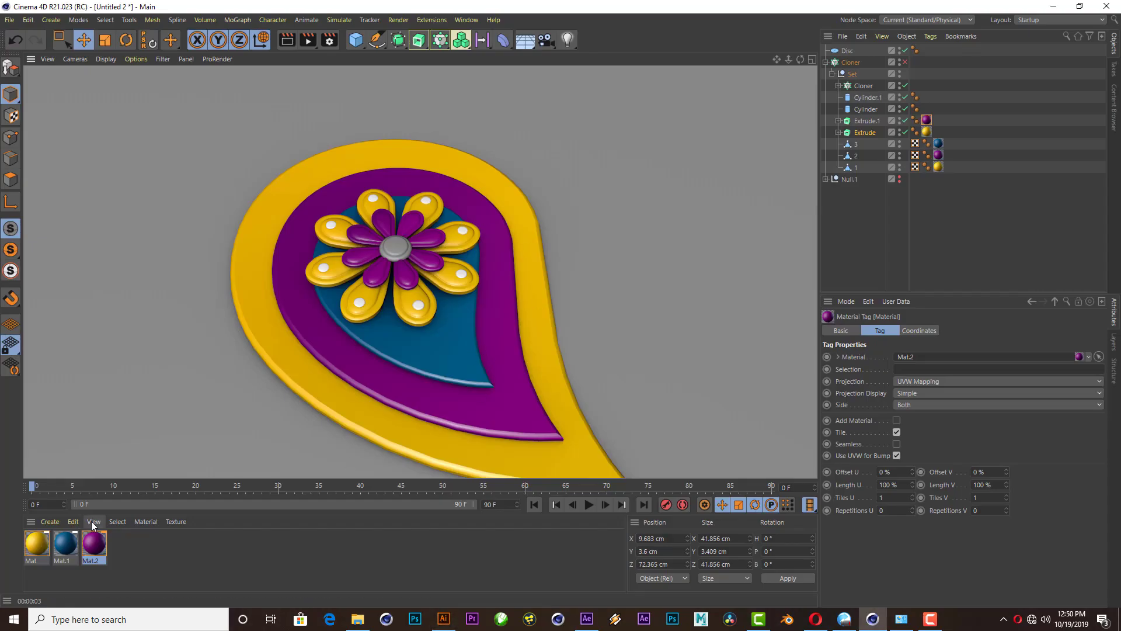
drag(65, 543, 864, 109)
click(446, 621)
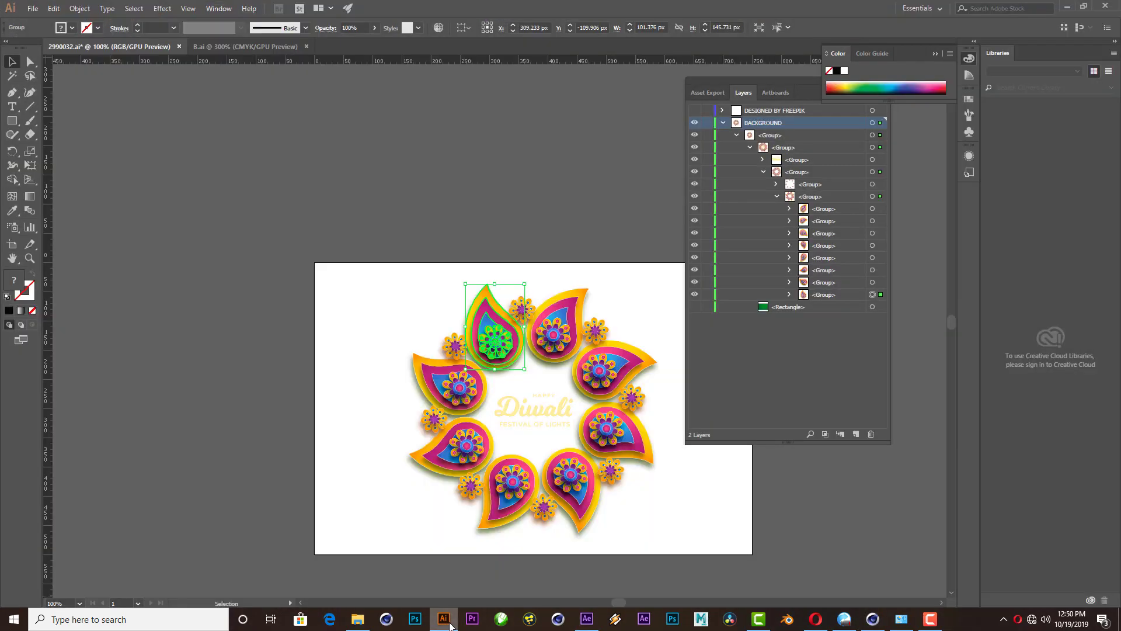
click(450, 624)
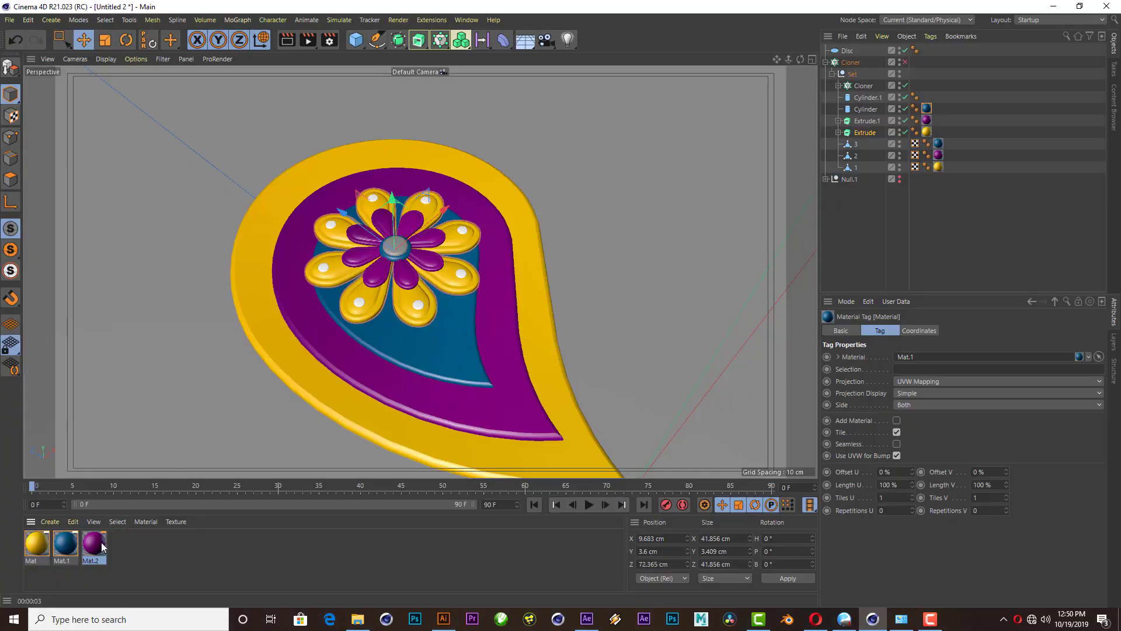
- Duplicate the purple material as Mat.3 and make its left gradient knot saturated red
ctrl+drag(101, 543, 131, 543)
double_click(132, 543)
click(321, 232)
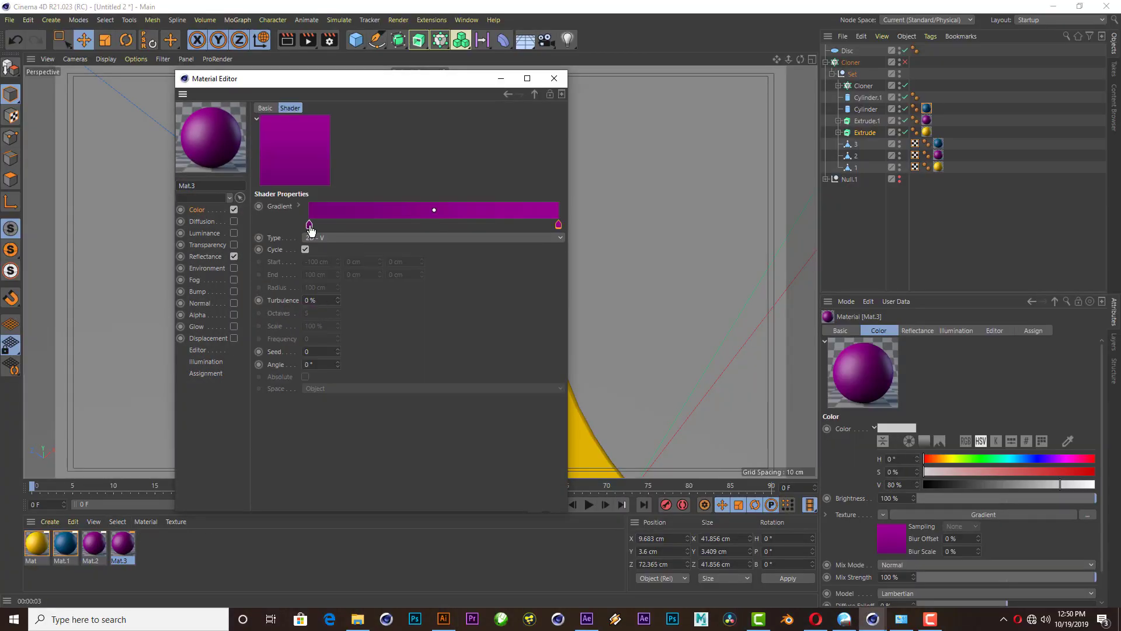
double_click(309, 225)
drag(305, 223, 309, 201)
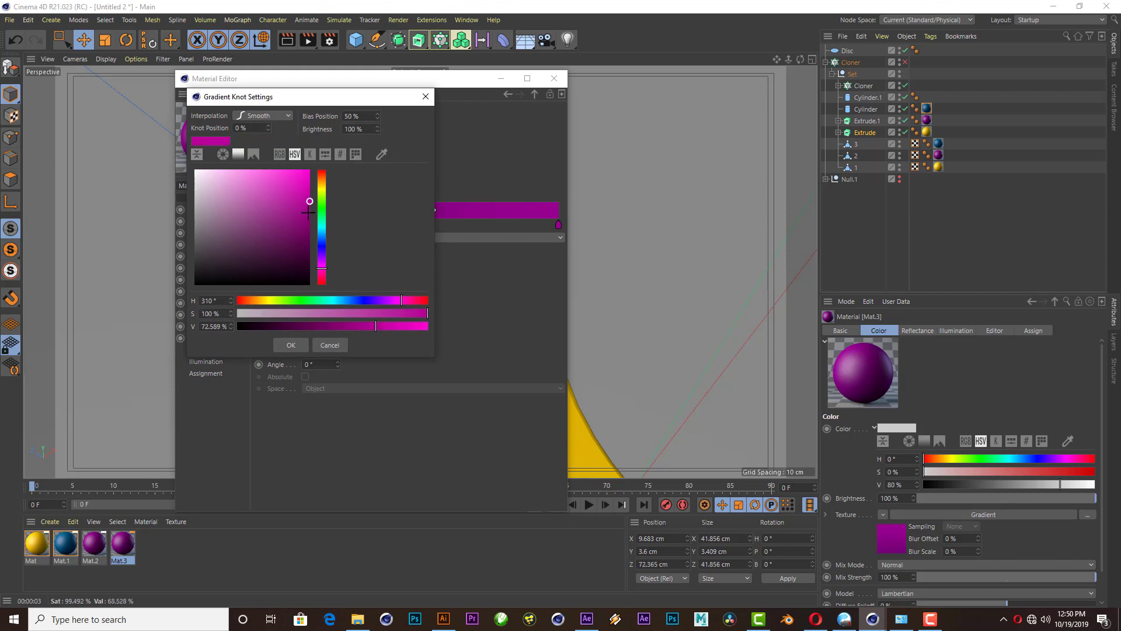
drag(322, 268, 322, 281)
click(299, 346)
- Turn Mat.3's right gradient knot red as well
double_click(557, 225)
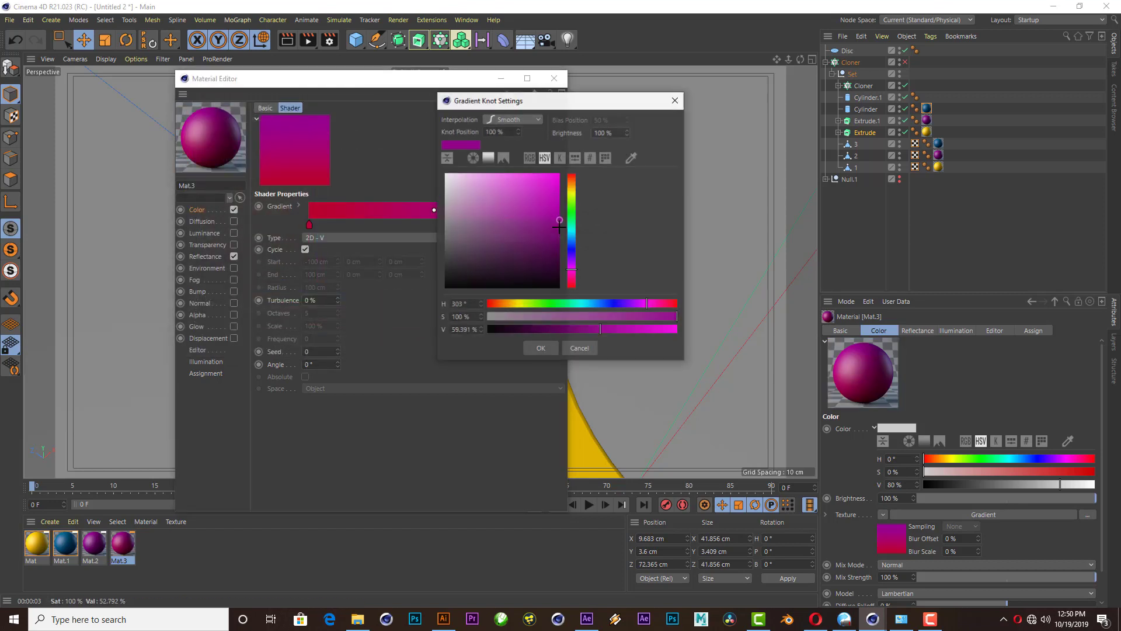
drag(574, 277, 573, 287)
click(544, 350)
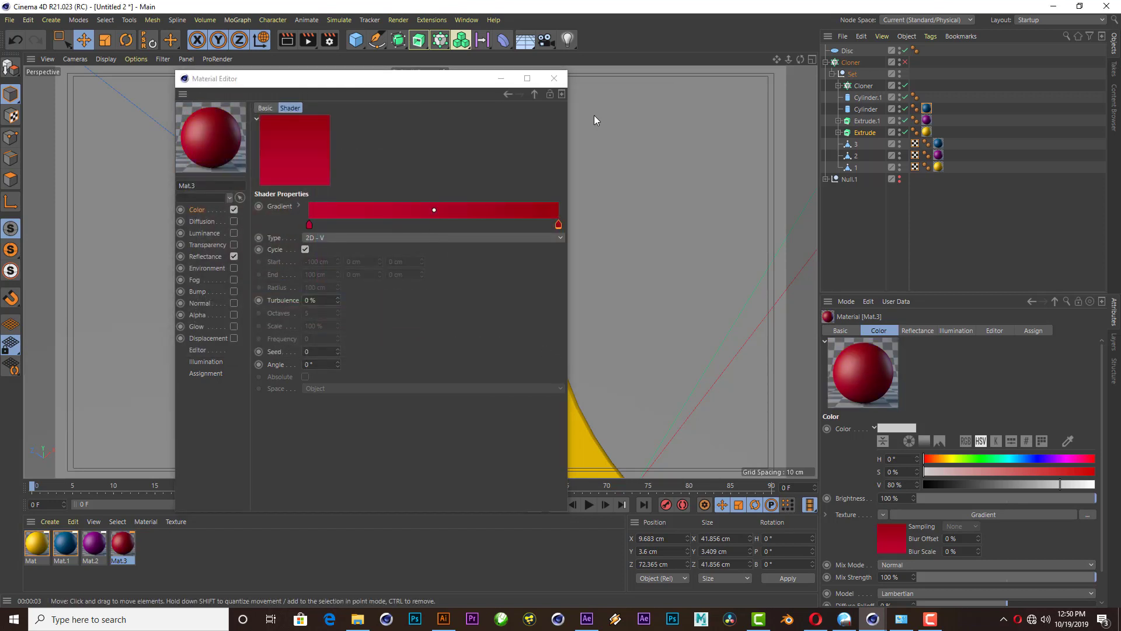
click(554, 78)
- Apply Mat.3 to Cylinder.1 and the Cloner's petal dots, checking the Illustrator reference
drag(122, 544, 715, 285)
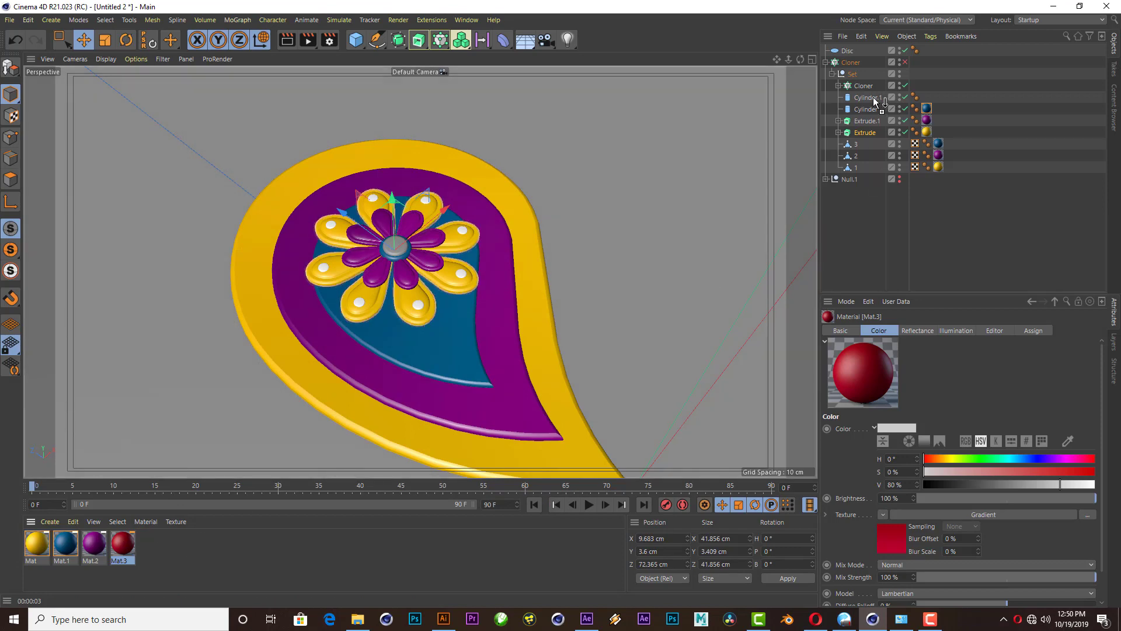
drag(876, 100, 876, 99)
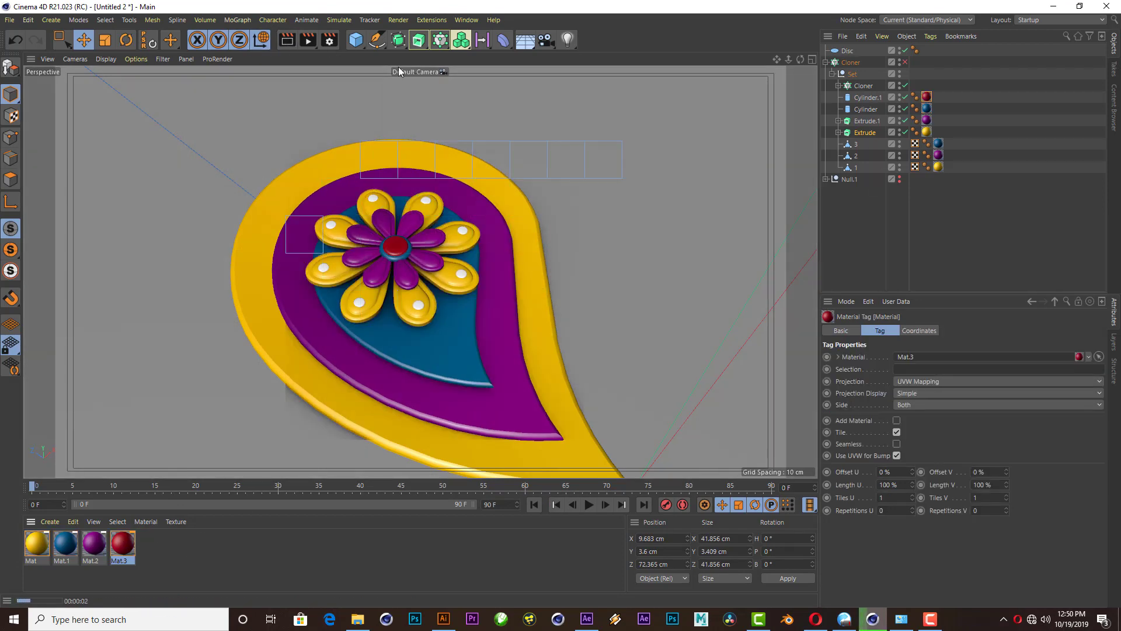
click(439, 622)
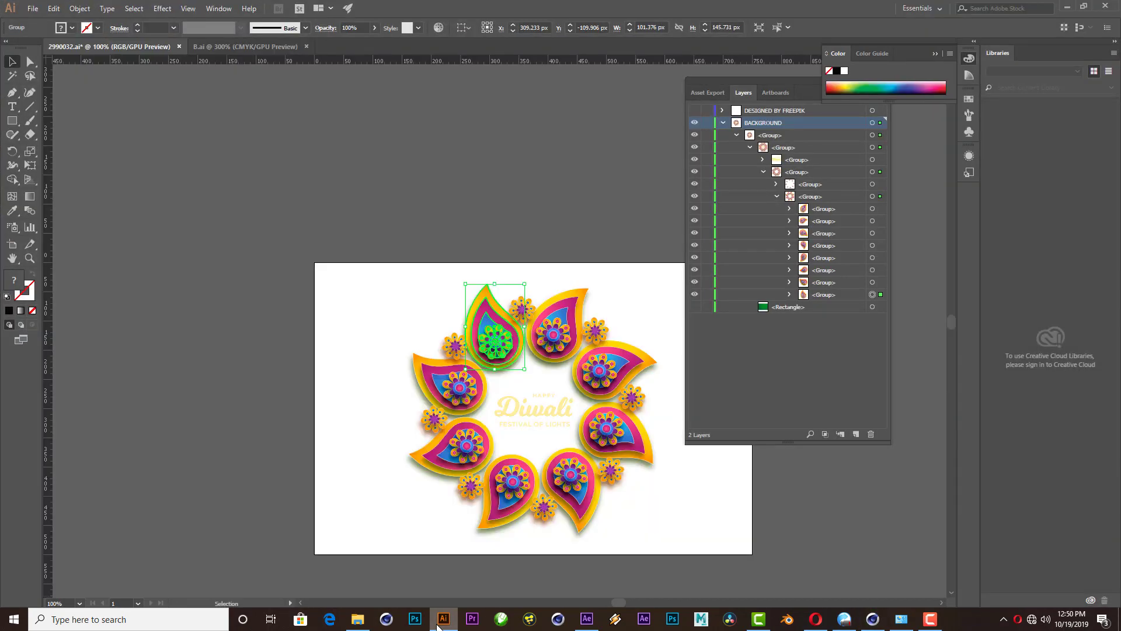
click(439, 623)
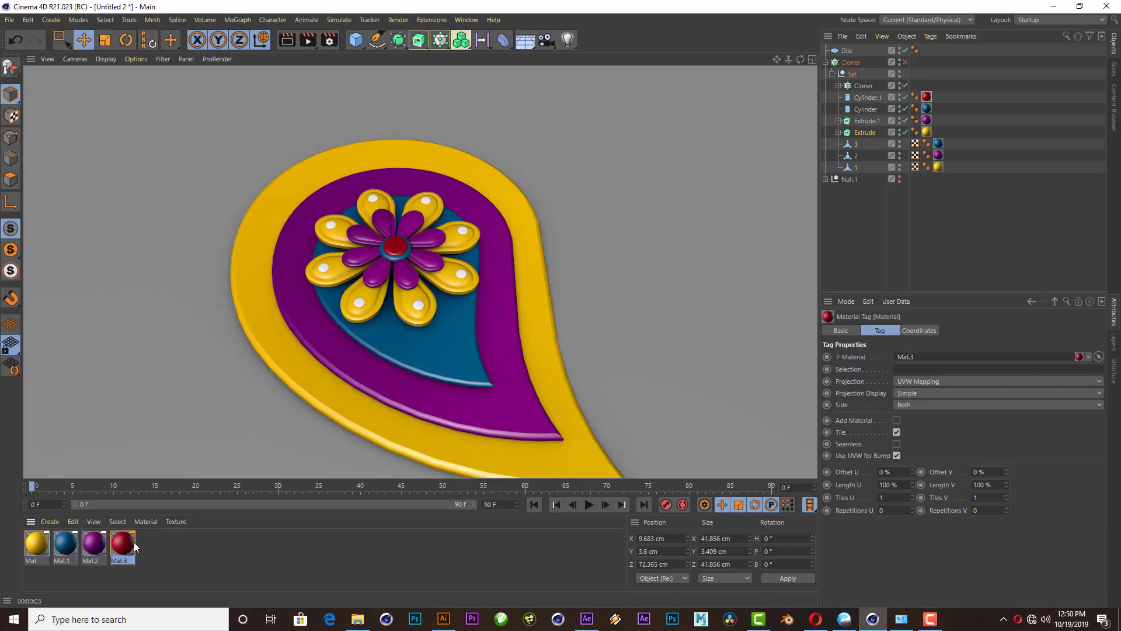
drag(125, 542, 858, 85)
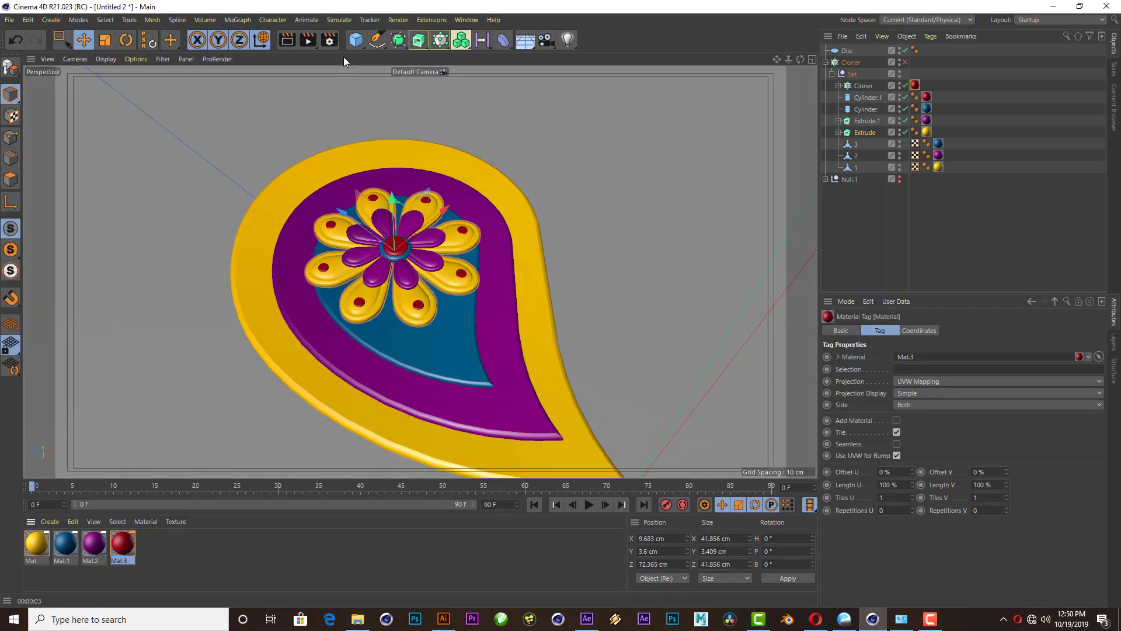
- Brighten the red gradient's right knot to a vivid red
double_click(122, 543)
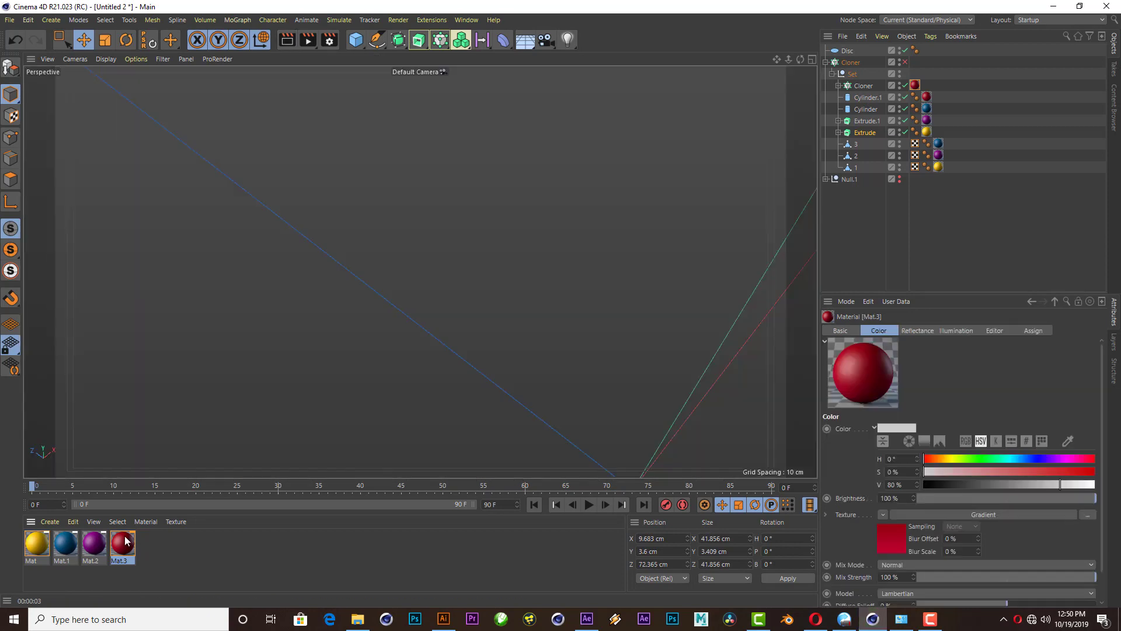
double_click(558, 224)
click(584, 314)
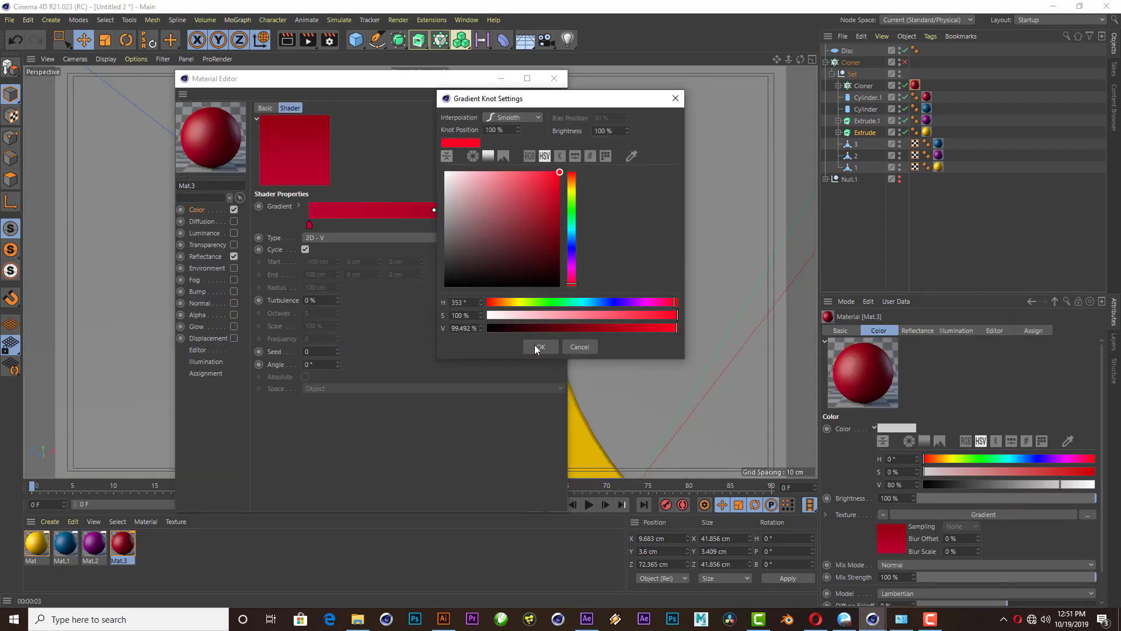
click(534, 346)
click(553, 78)
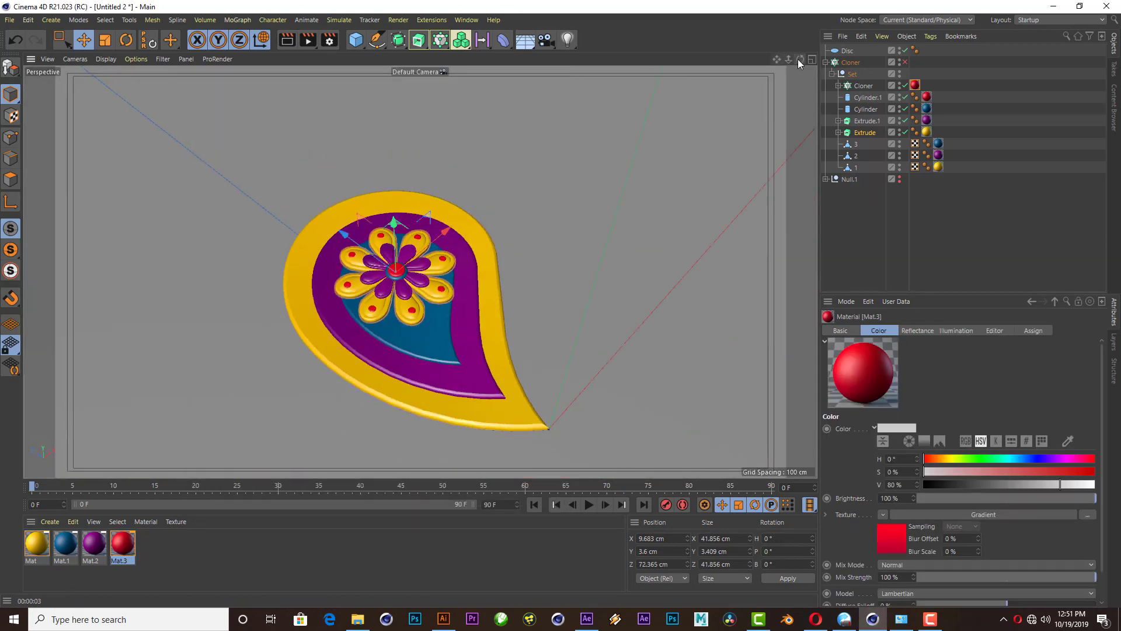
drag(798, 58, 918, 69)
- Collapse the Set group and render a zoomed-out preview of the whole ring
click(832, 75)
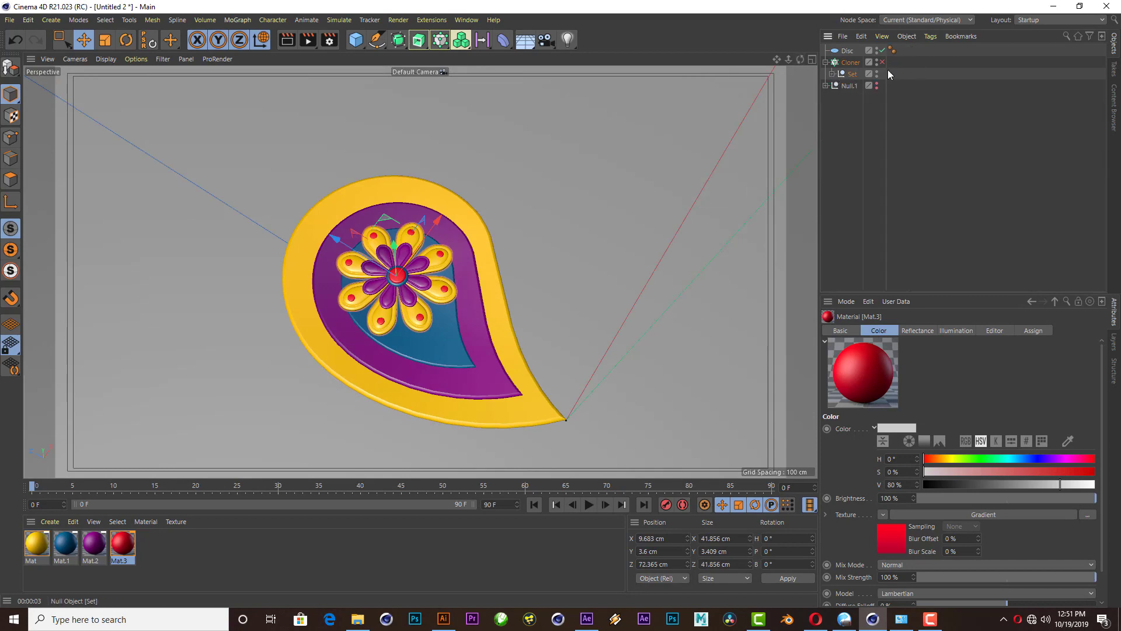
scroll(295, 212, down, 3)
scroll(295, 213, down, 3)
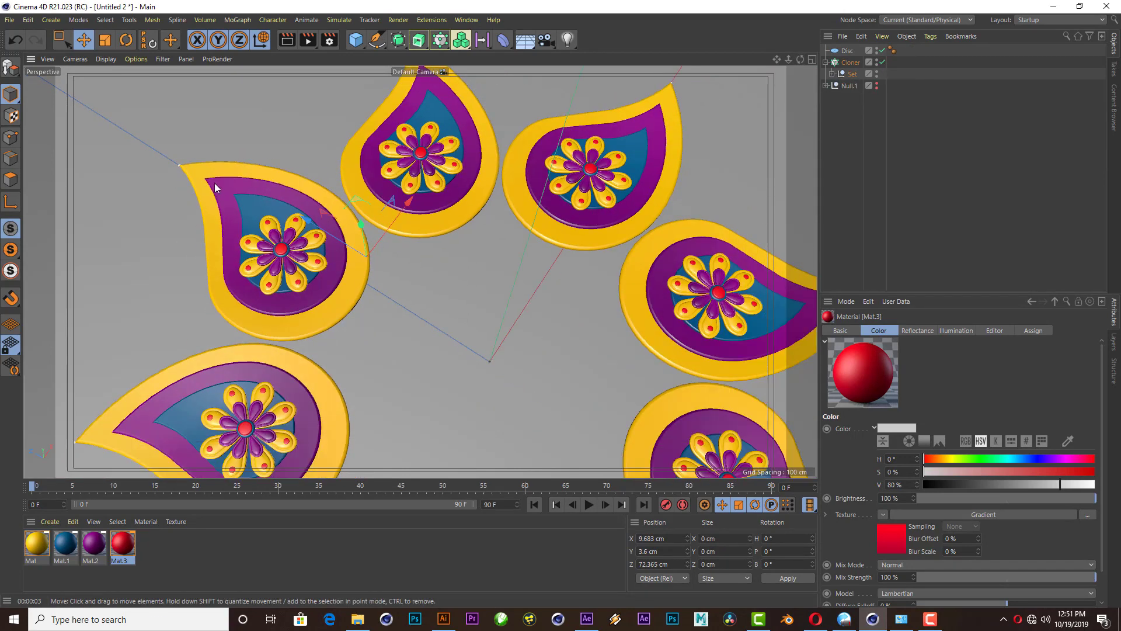
scroll(295, 183, down, 3)
scroll(407, 255, down, 2)
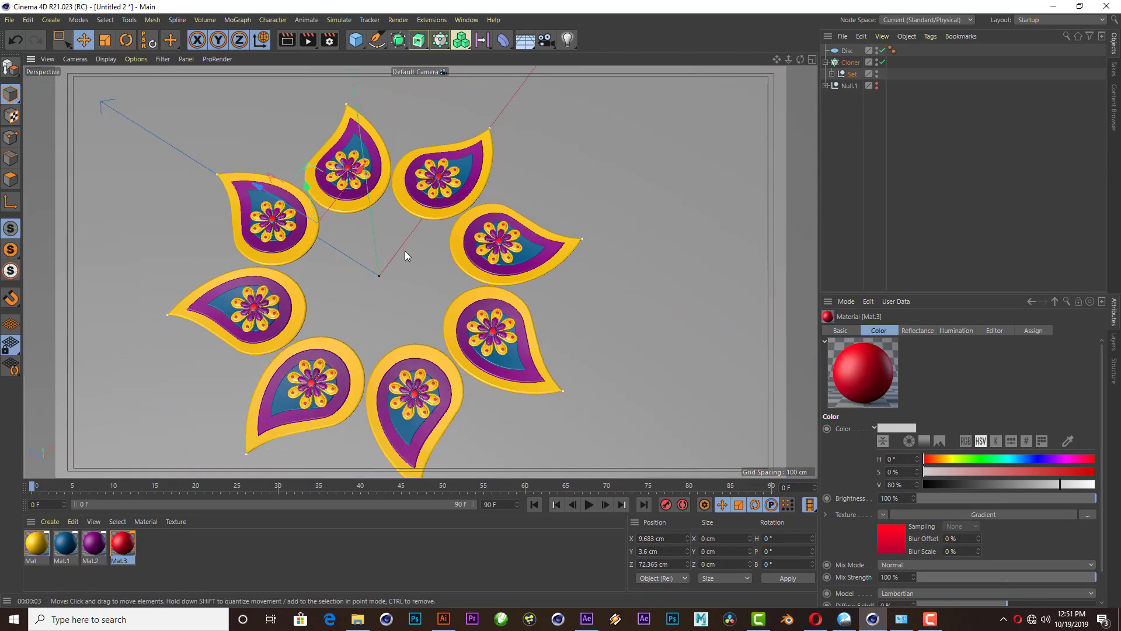
click(293, 40)
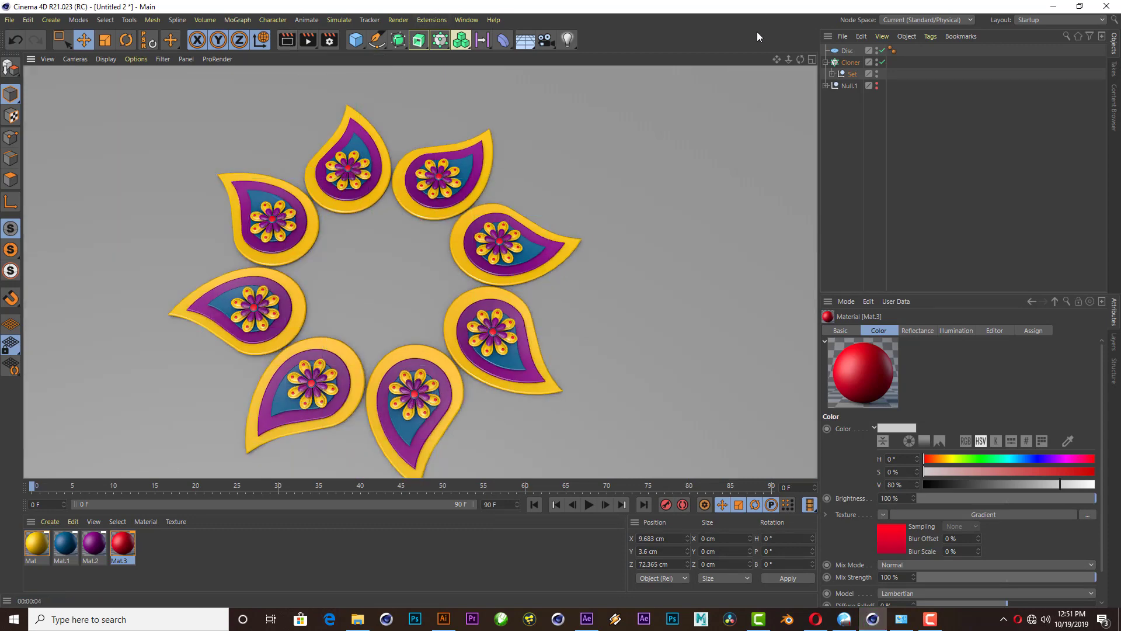
- Re-render the ring from a lower, closer camera angle
drag(801, 61, 806, 73)
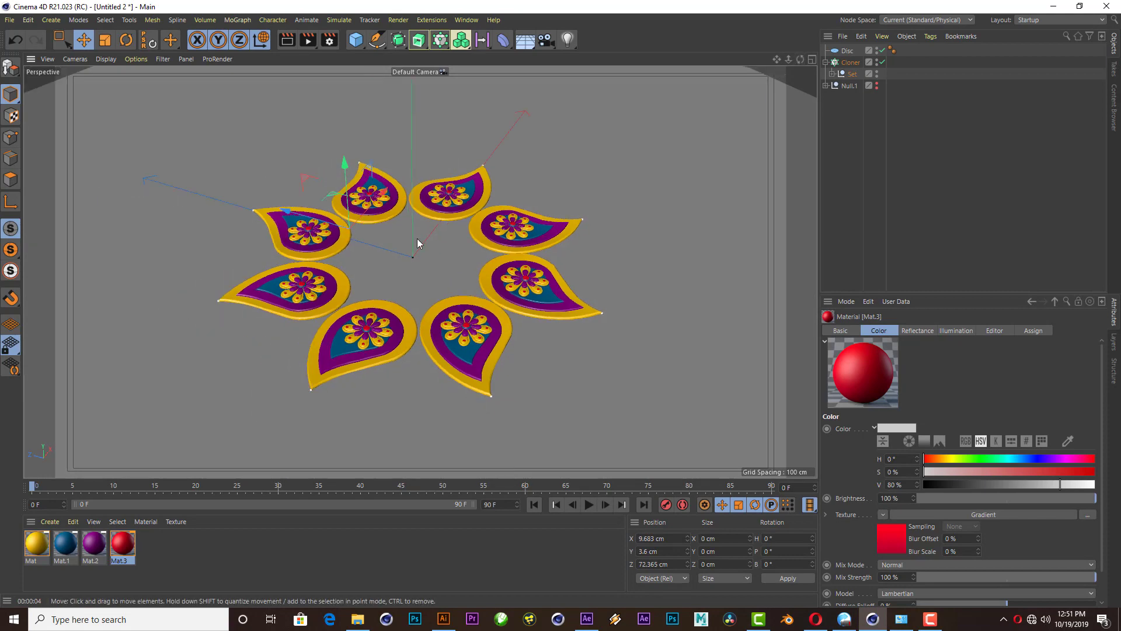
scroll(435, 196, up, 3)
click(285, 40)
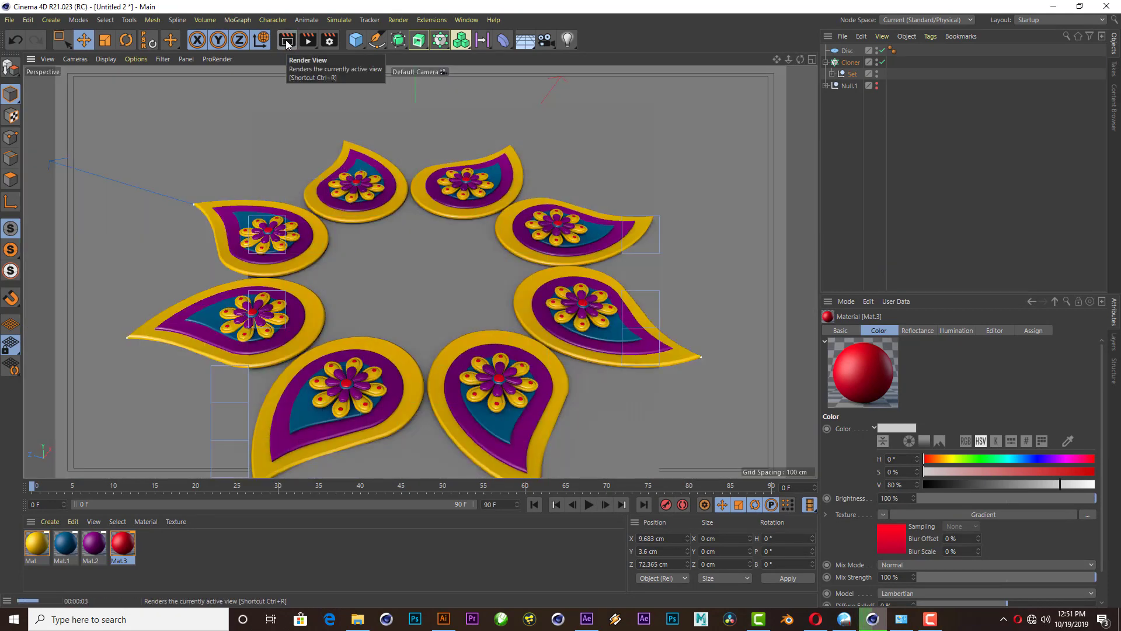
- Create Mat.4 on the Disc floor with a 2D - Circular gradient colour texture
double_click(256, 549)
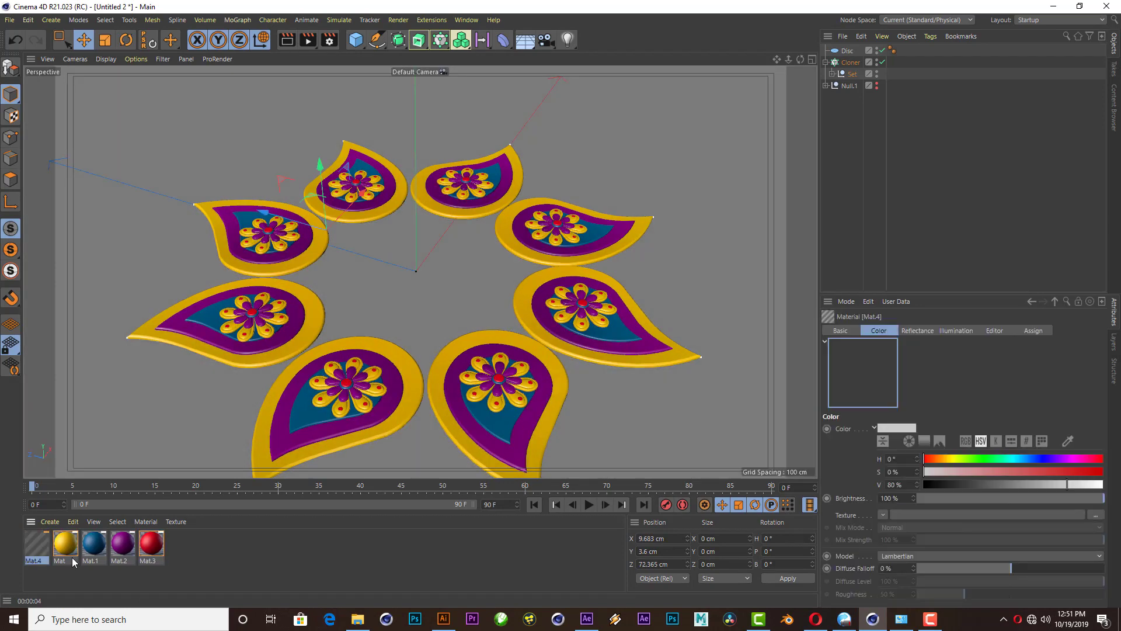
drag(36, 543, 848, 53)
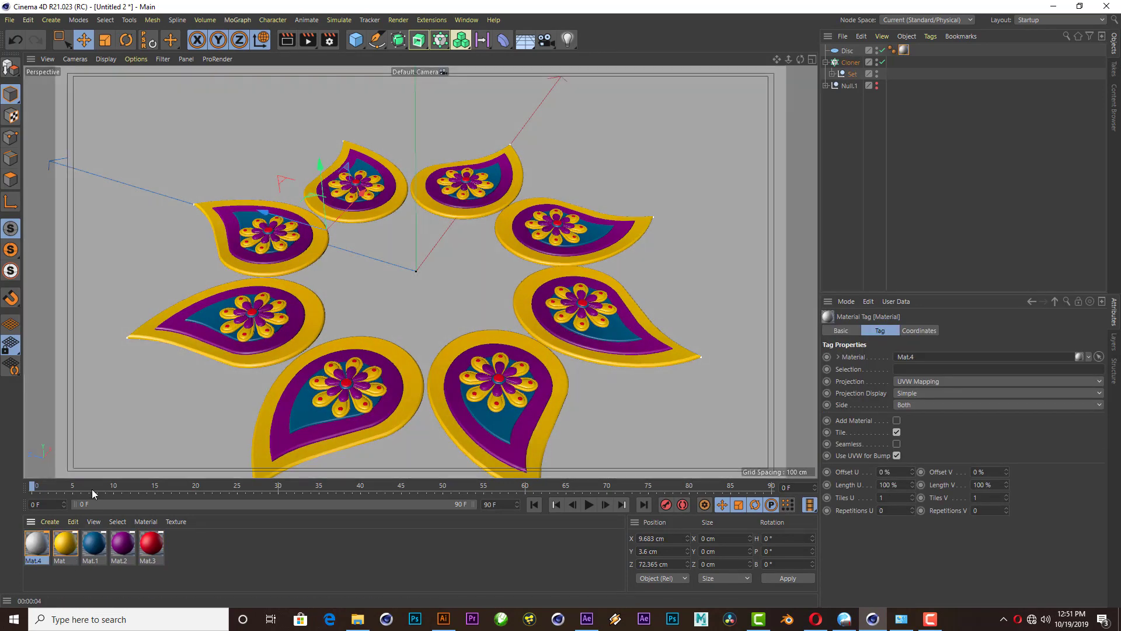
double_click(40, 543)
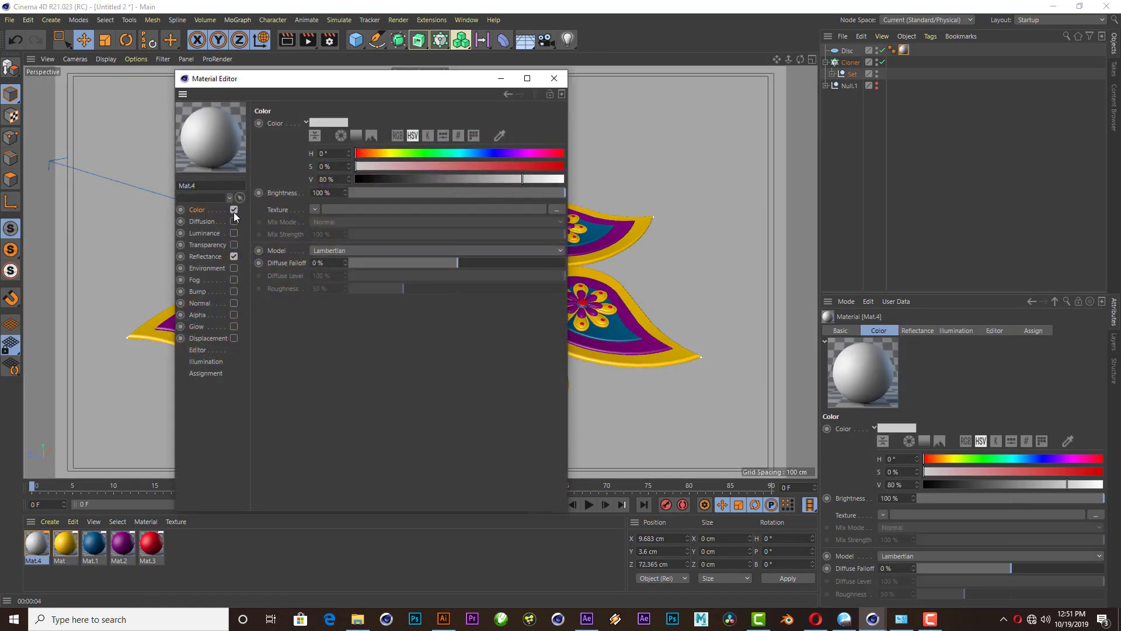
click(314, 209)
click(341, 343)
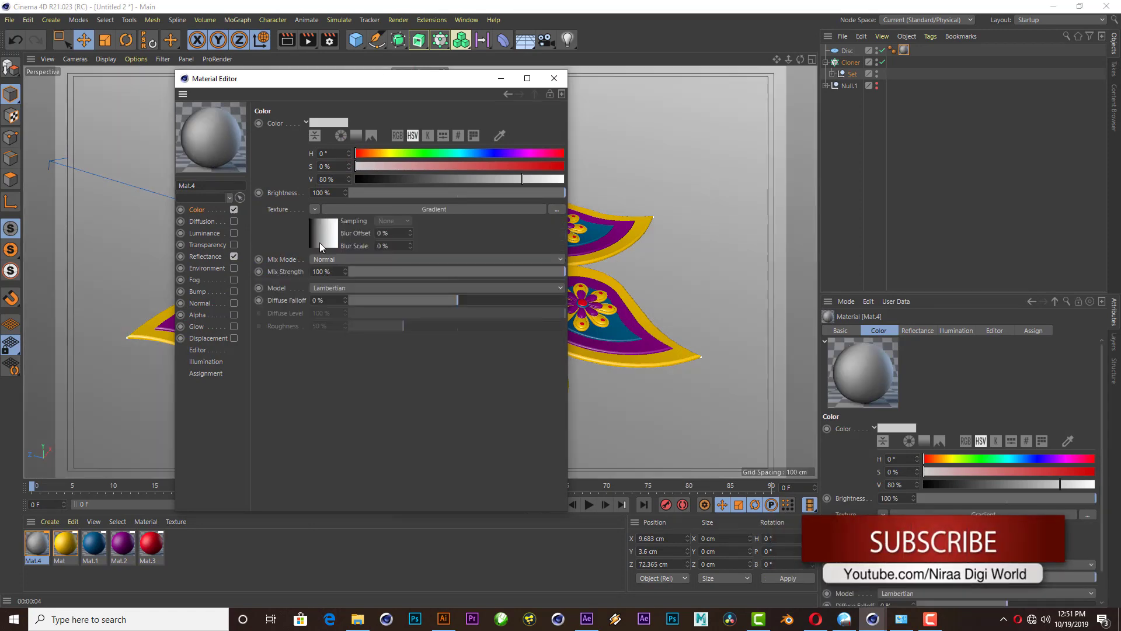
click(320, 243)
click(355, 236)
click(353, 297)
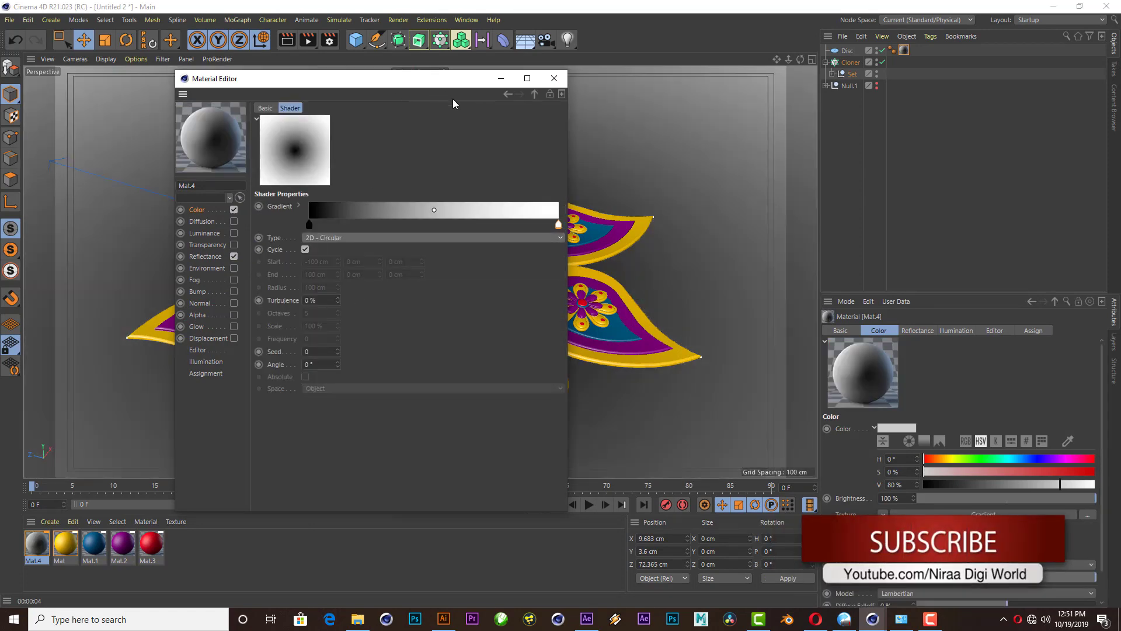
- Make the gradient's black start knot a slightly lightened dark green
drag(404, 86, 877, 123)
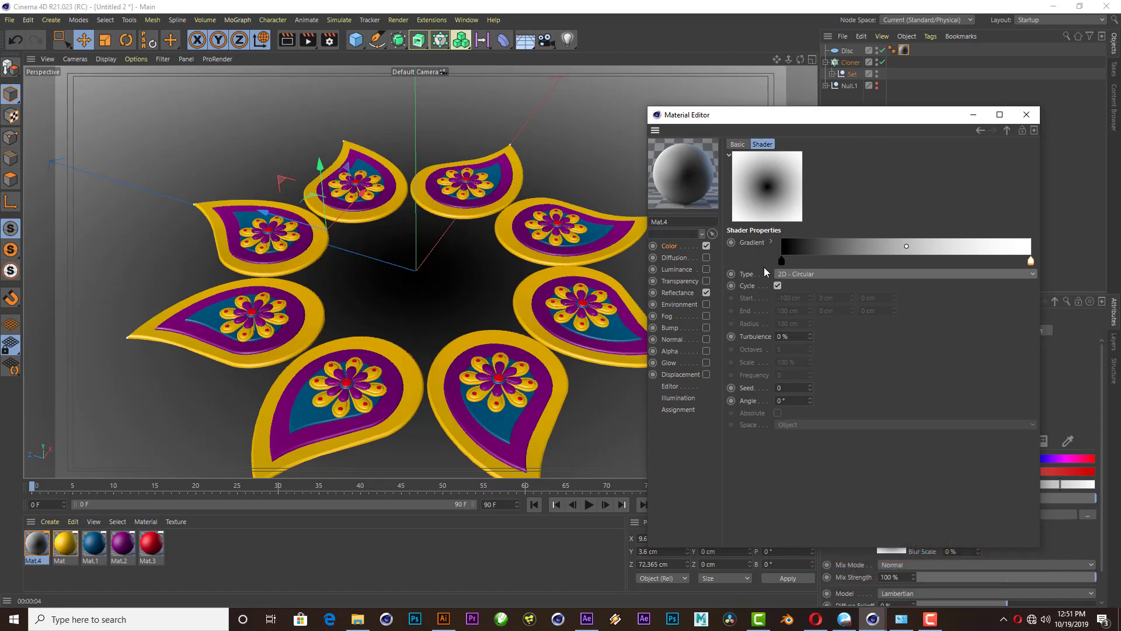
double_click(782, 263)
click(795, 249)
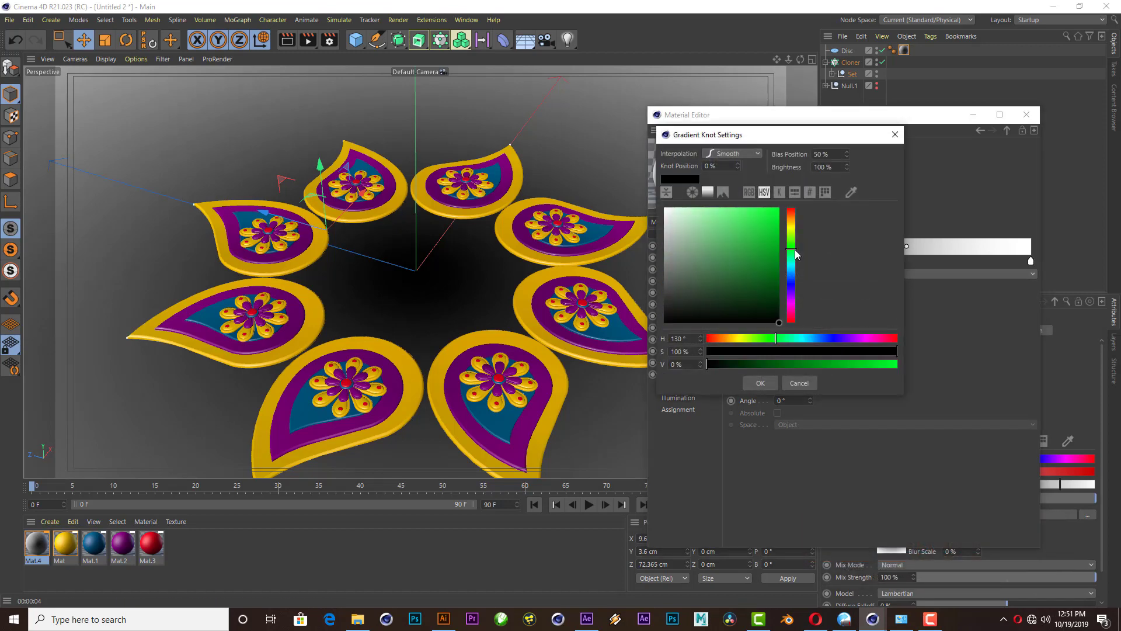
click(778, 292)
click(761, 383)
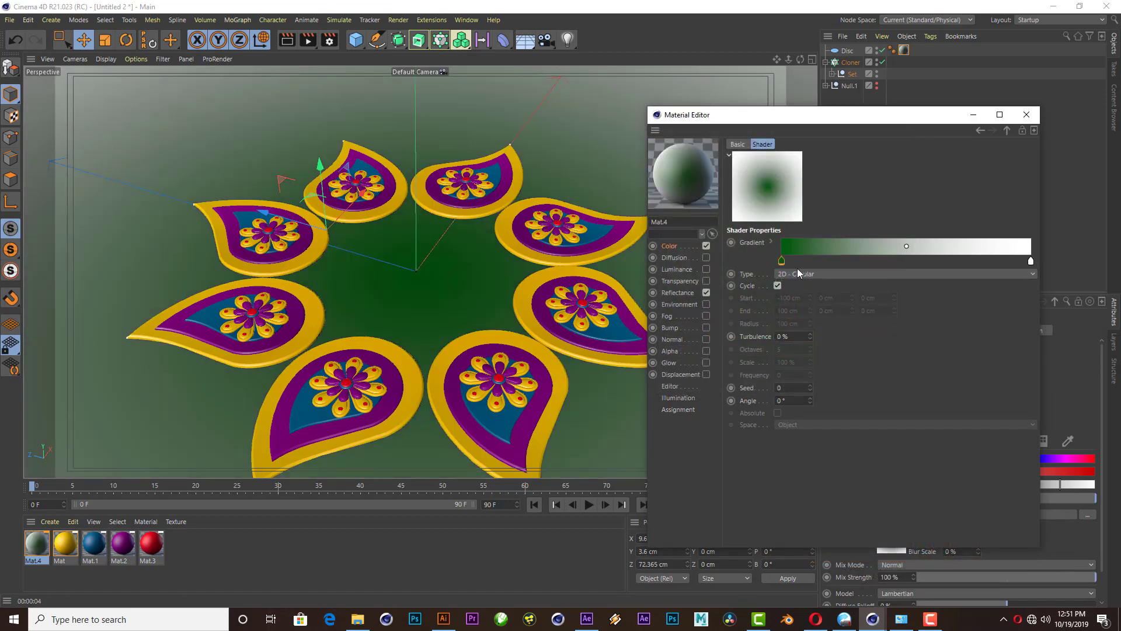
double_click(782, 261)
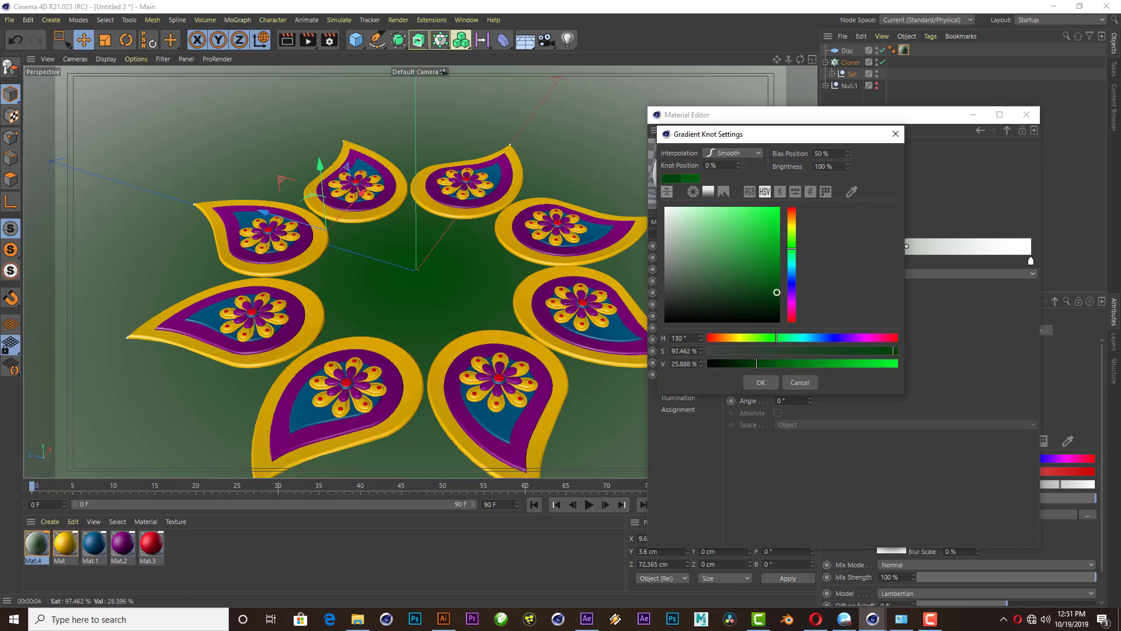
drag(777, 290, 779, 268)
click(760, 382)
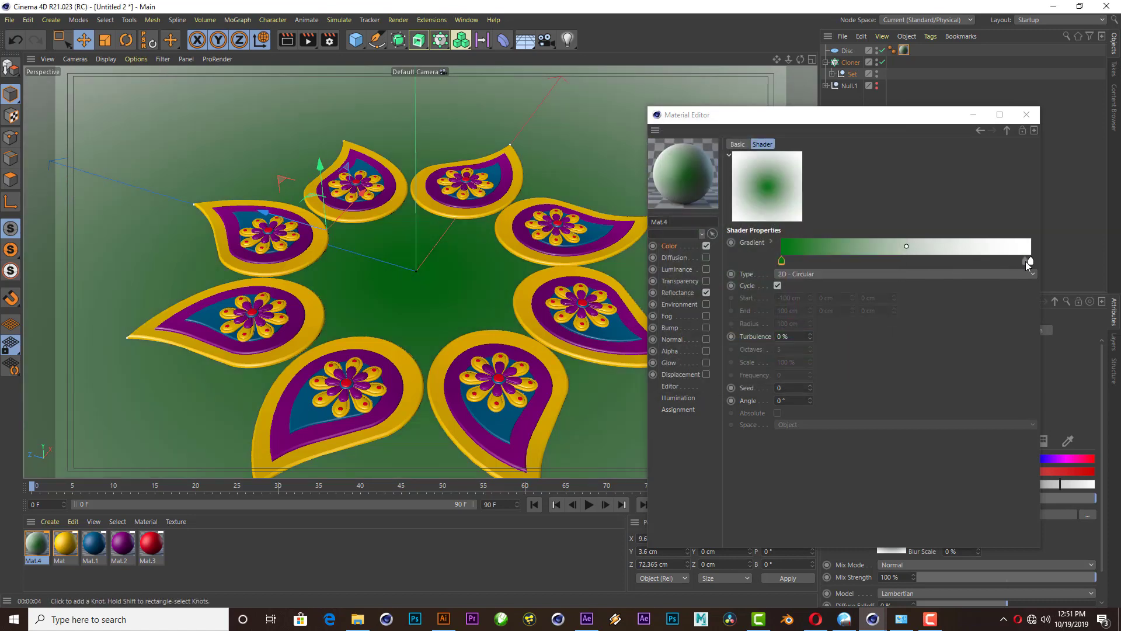
- Set the white end knot to dark green and move it to about 38.6%
double_click(1027, 261)
click(993, 268)
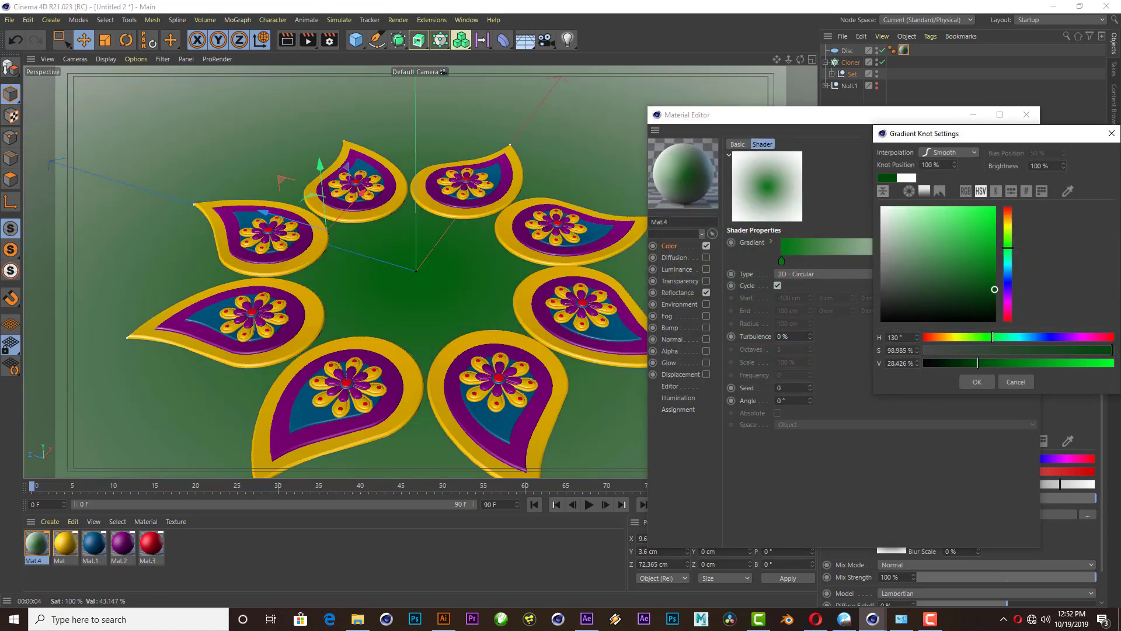
click(976, 382)
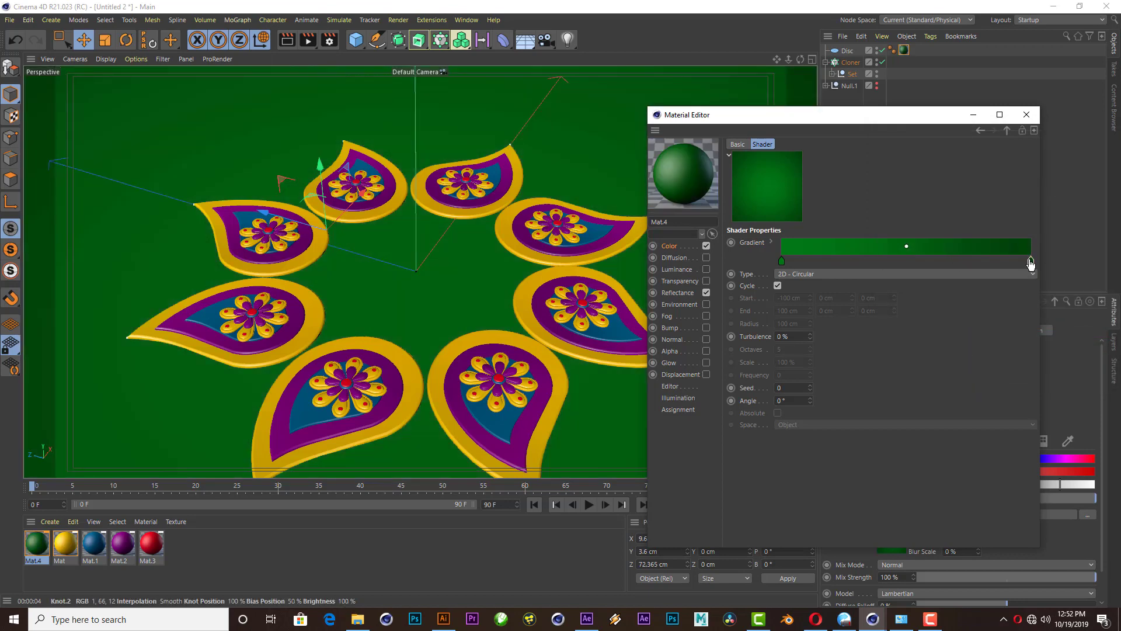
drag(965, 261, 847, 256)
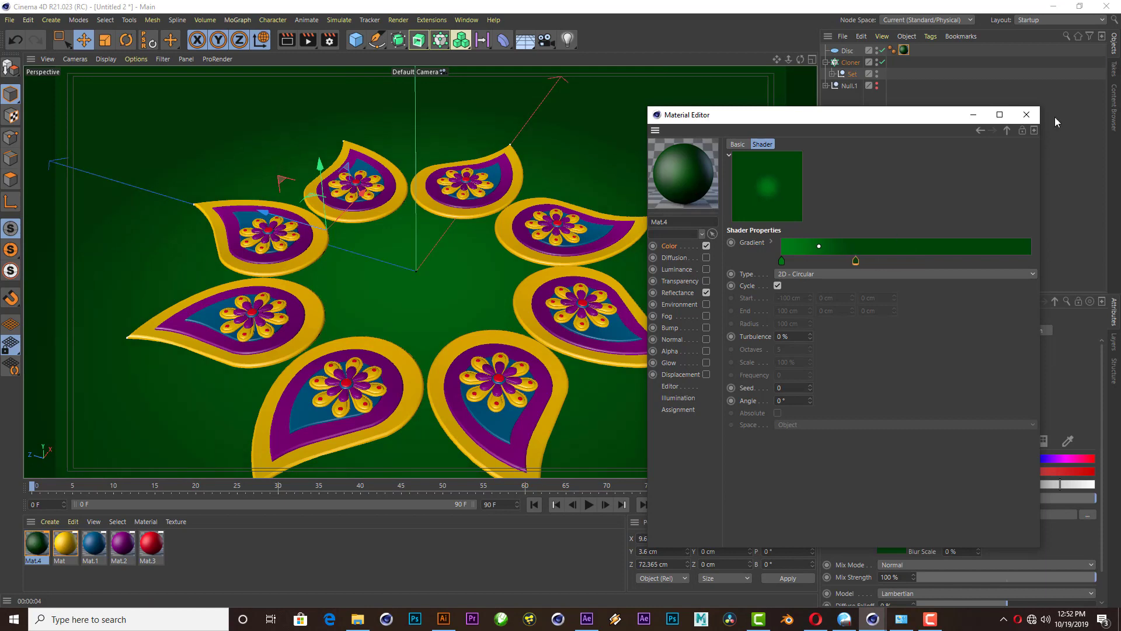
- Render a preview of the paisley ring on the green floor
click(1026, 114)
scroll(475, 174, down, 3)
click(286, 38)
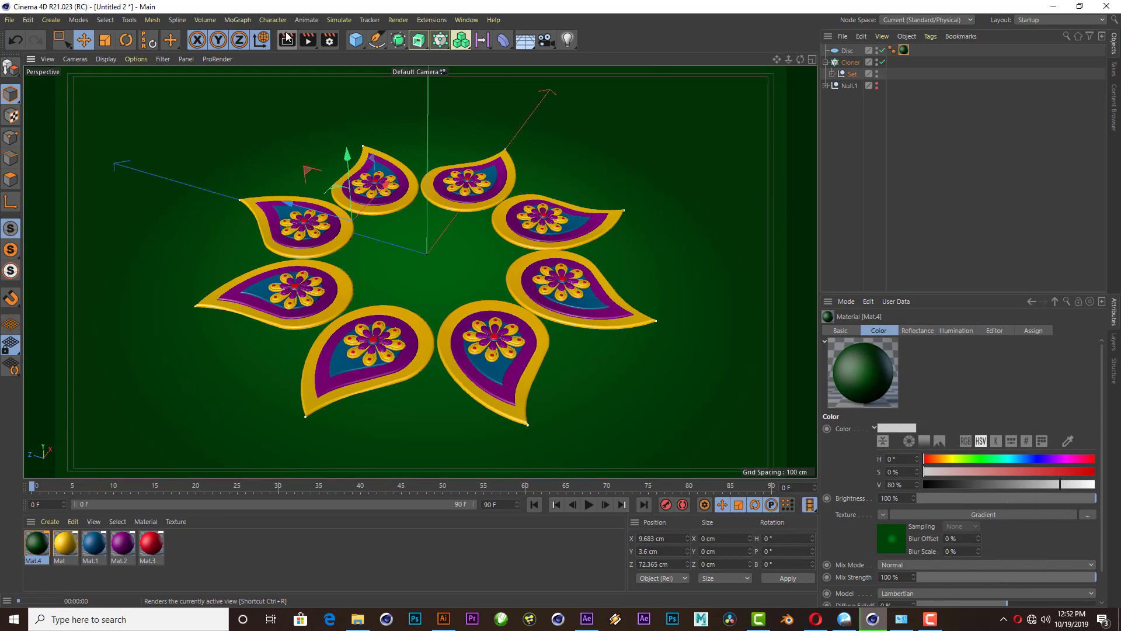
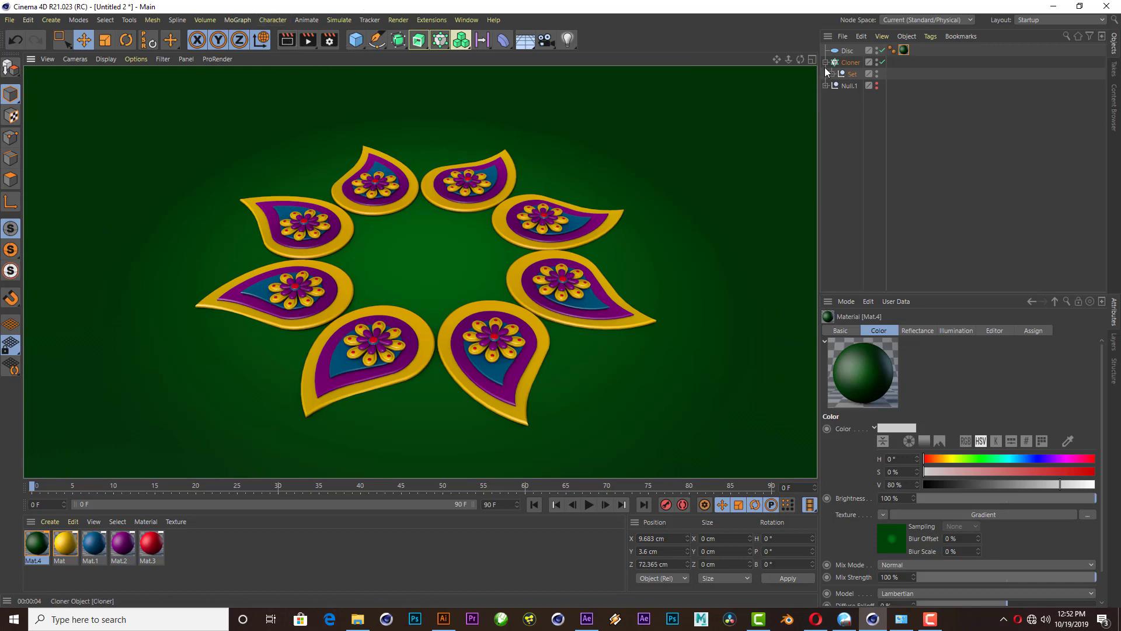
- Duplicate the petal-ring cloner as Cloner.1, select its inner cloner, and compare with the reference artwork
ctrl+drag(839, 65, 843, 74)
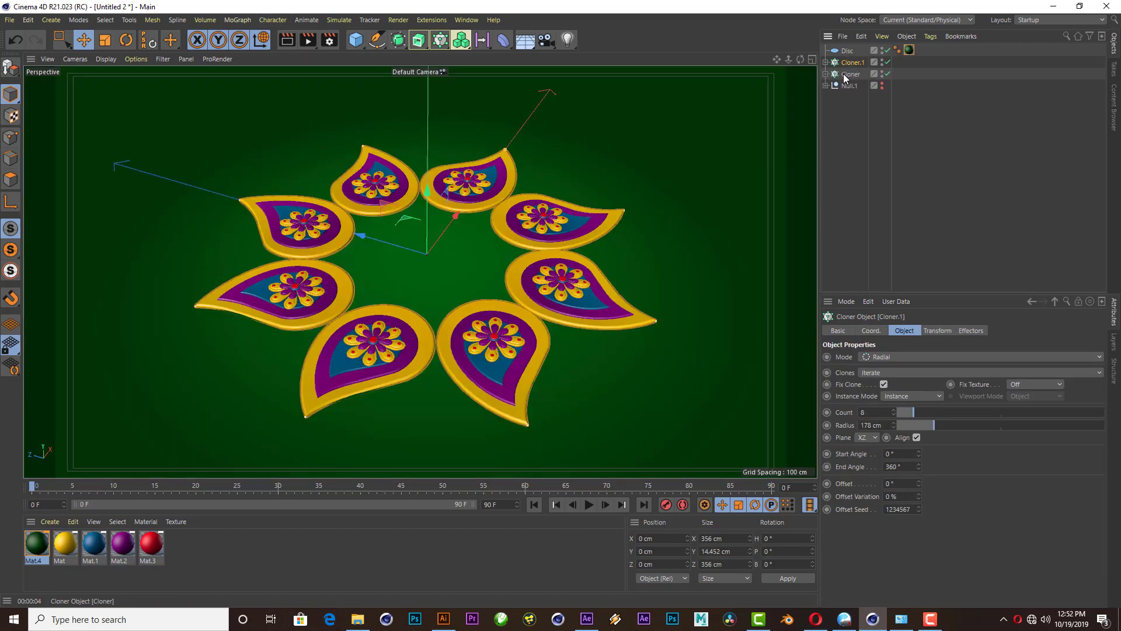
click(825, 62)
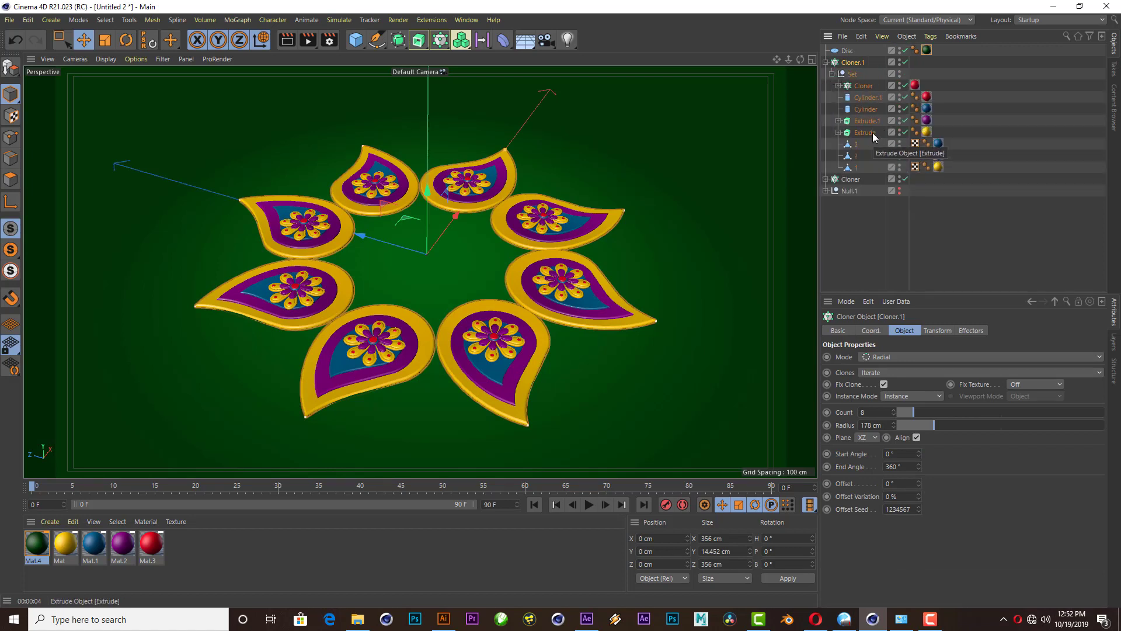
click(860, 87)
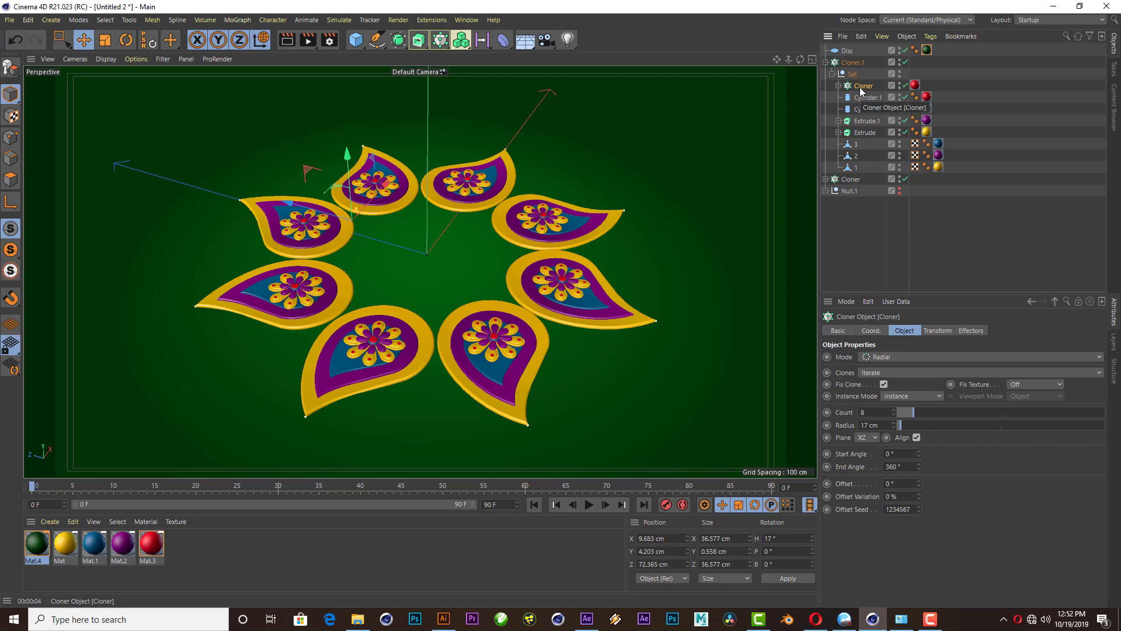
click(453, 619)
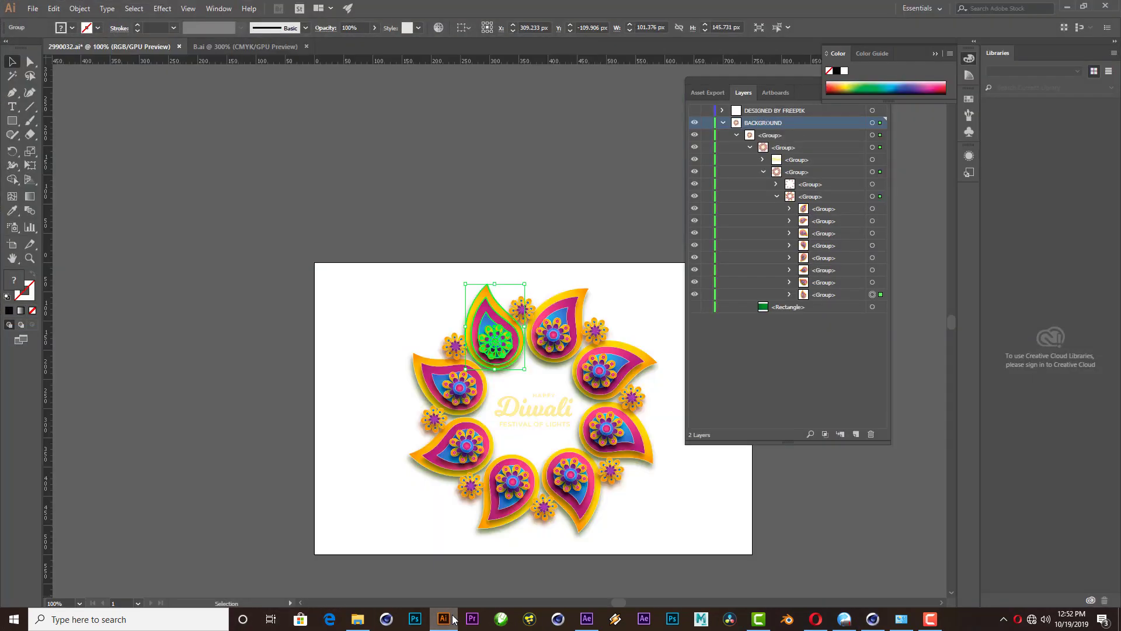
click(872, 619)
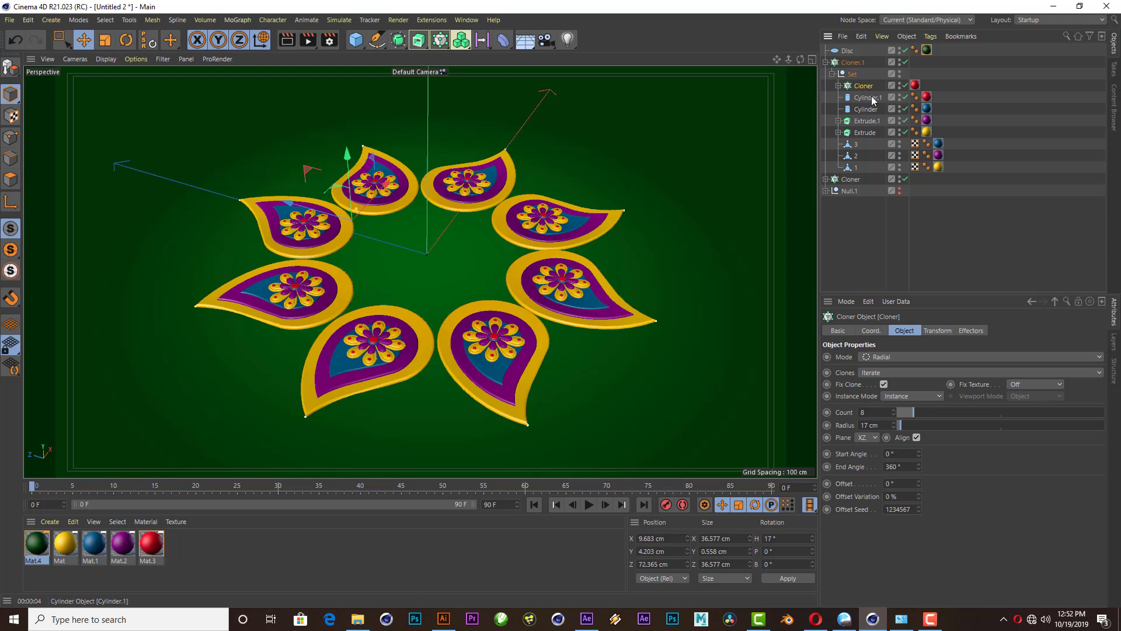
click(444, 620)
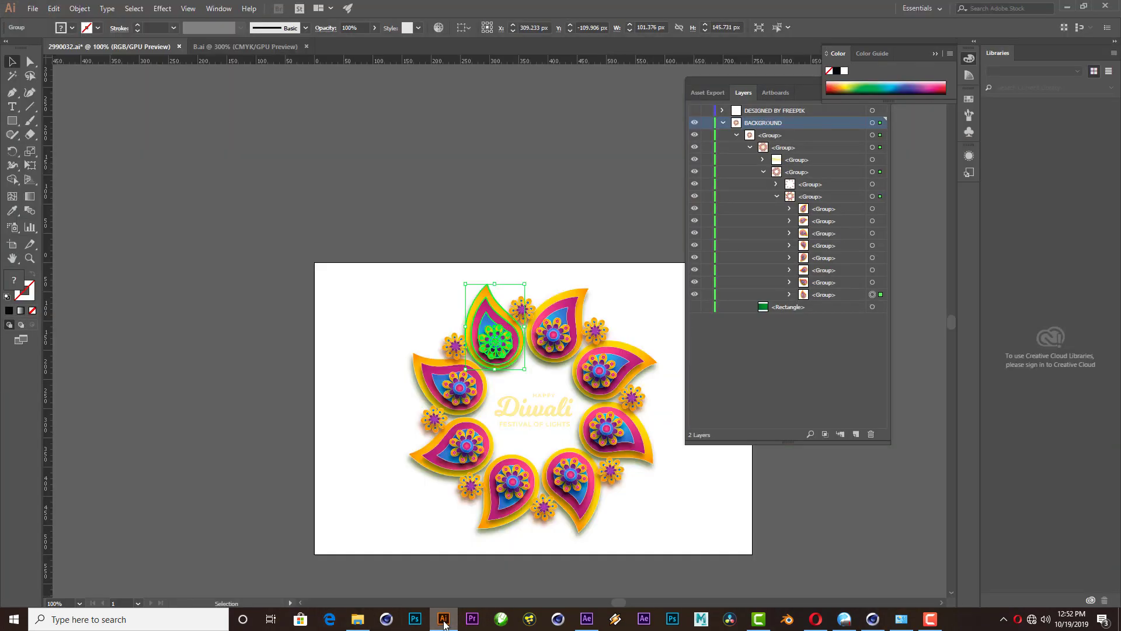
click(443, 620)
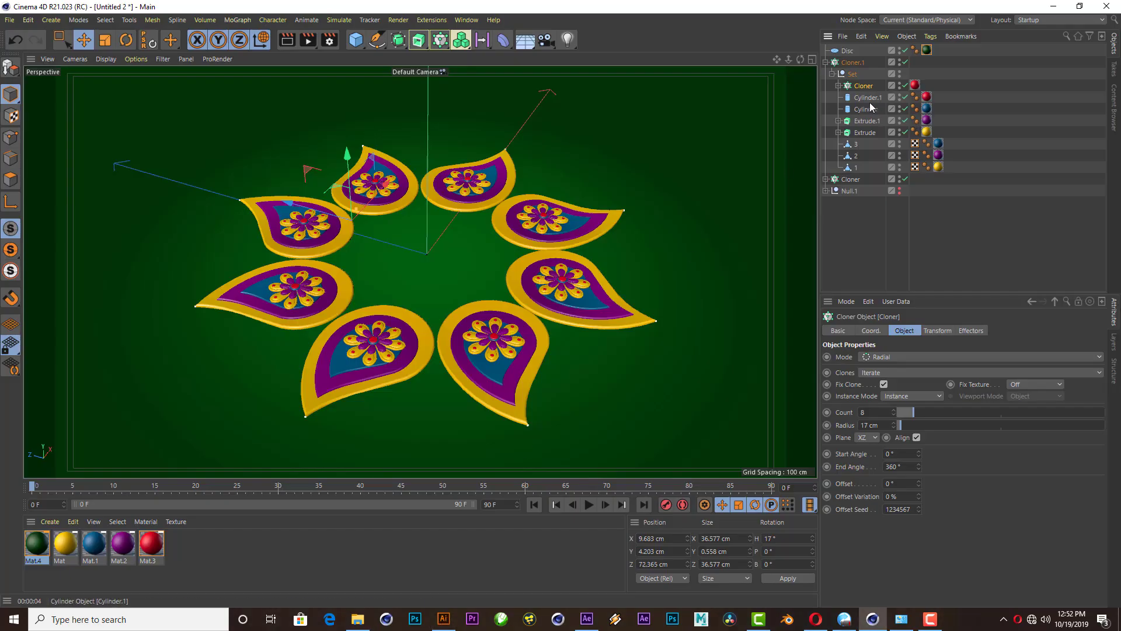
- Swap red Mat.3 for blue Mat.1 on the inner cloner and delete the cylinders and splines 1–3
drag(93, 542, 902, 85)
key(Delete)
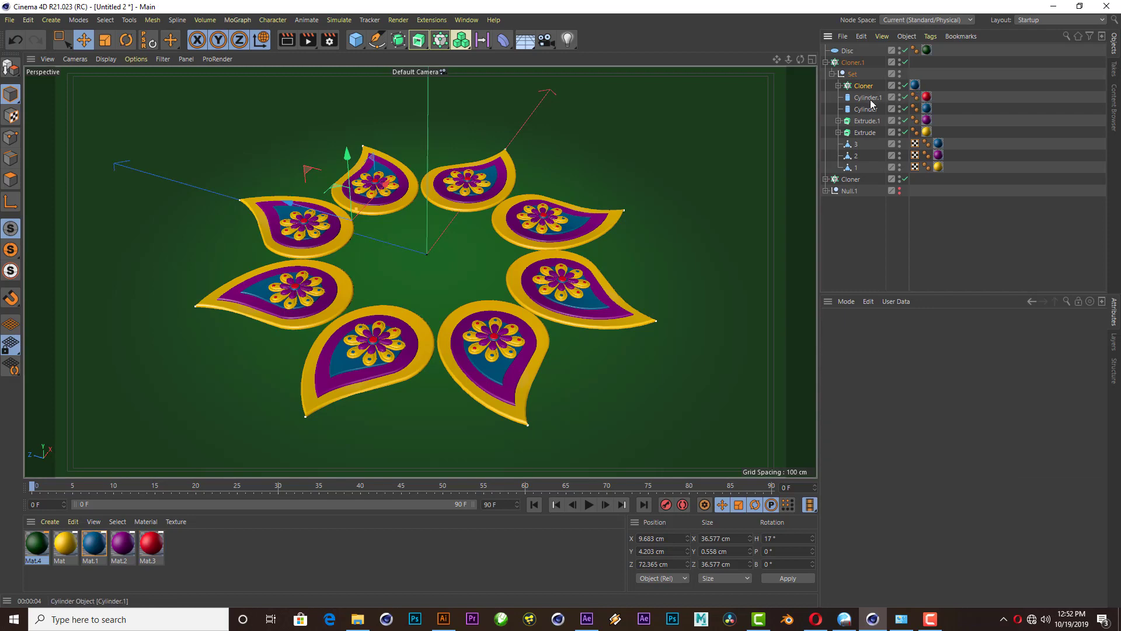
ctrl+click(869, 109)
key(Delete)
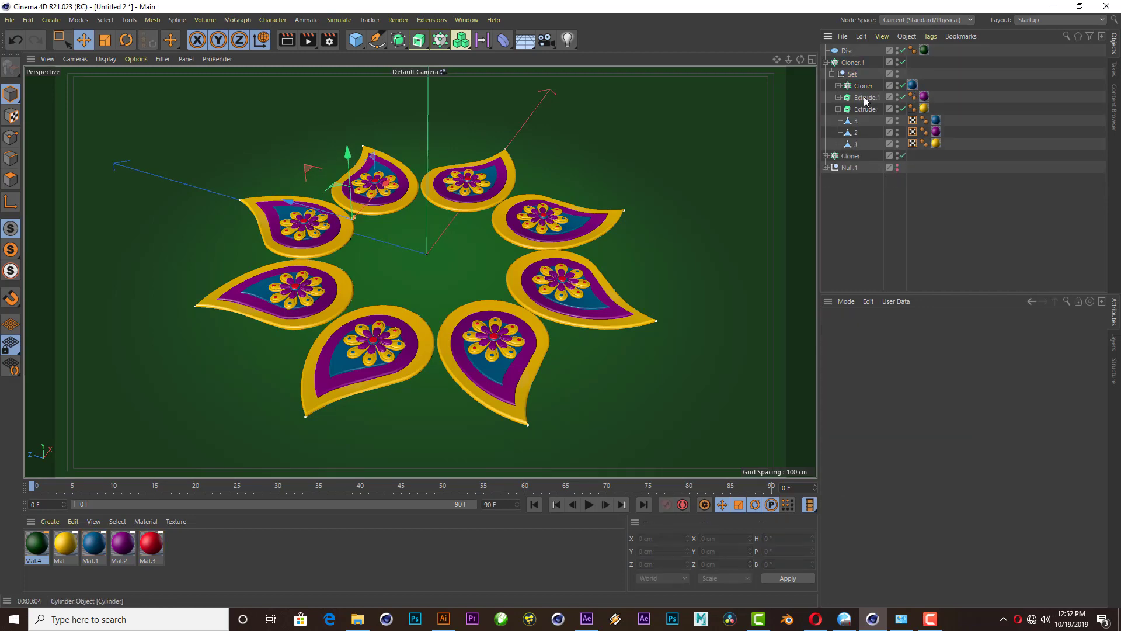
key(Delete)
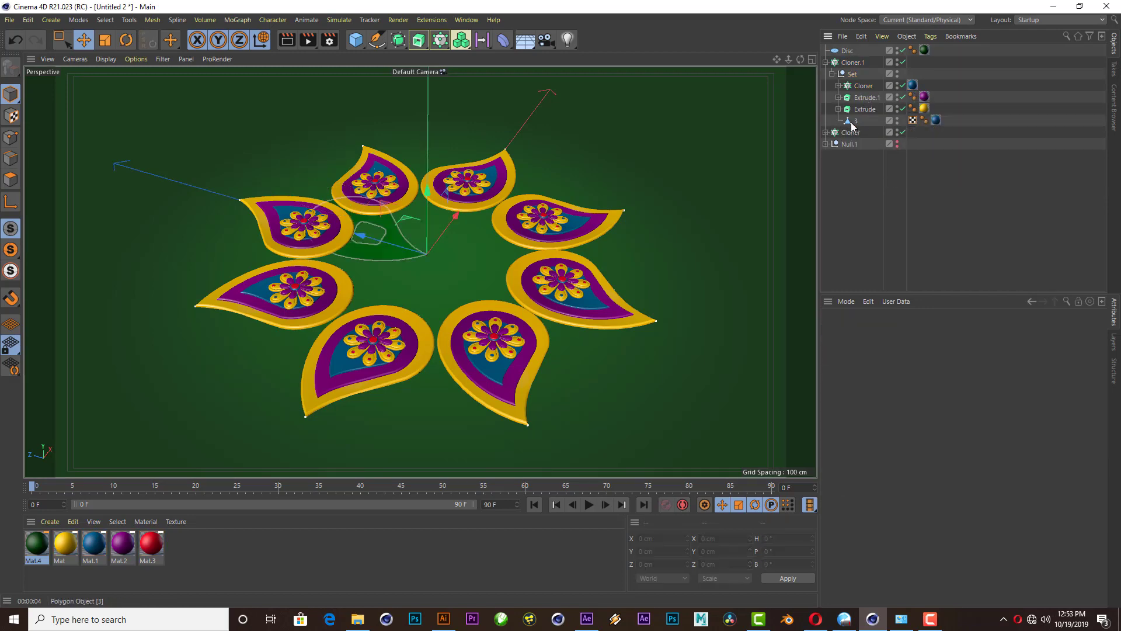
click(850, 63)
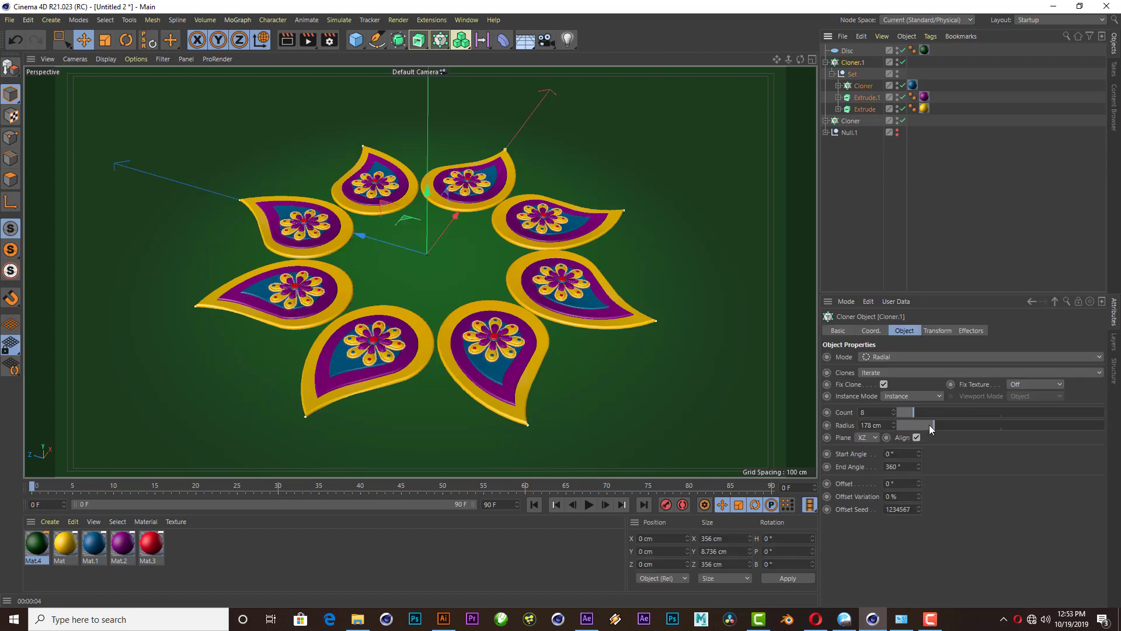
- Spread Cloner.1's flowers to about 222 cm radius and rotate the ring 21° between the petals
drag(930, 425, 950, 420)
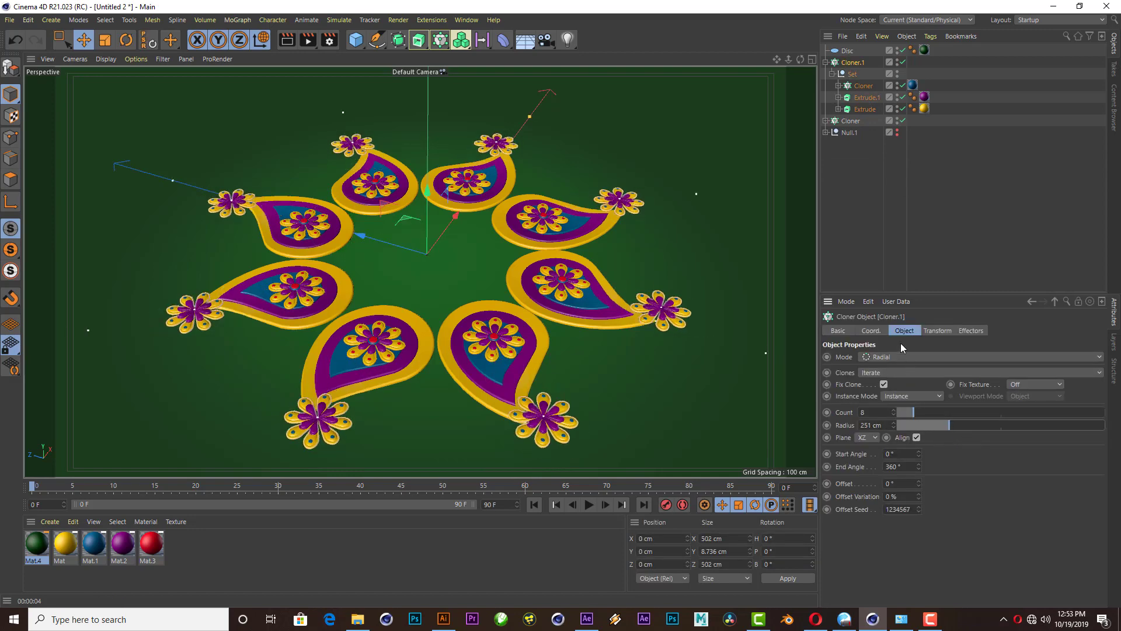
click(871, 331)
drag(1032, 360, 1032, 348)
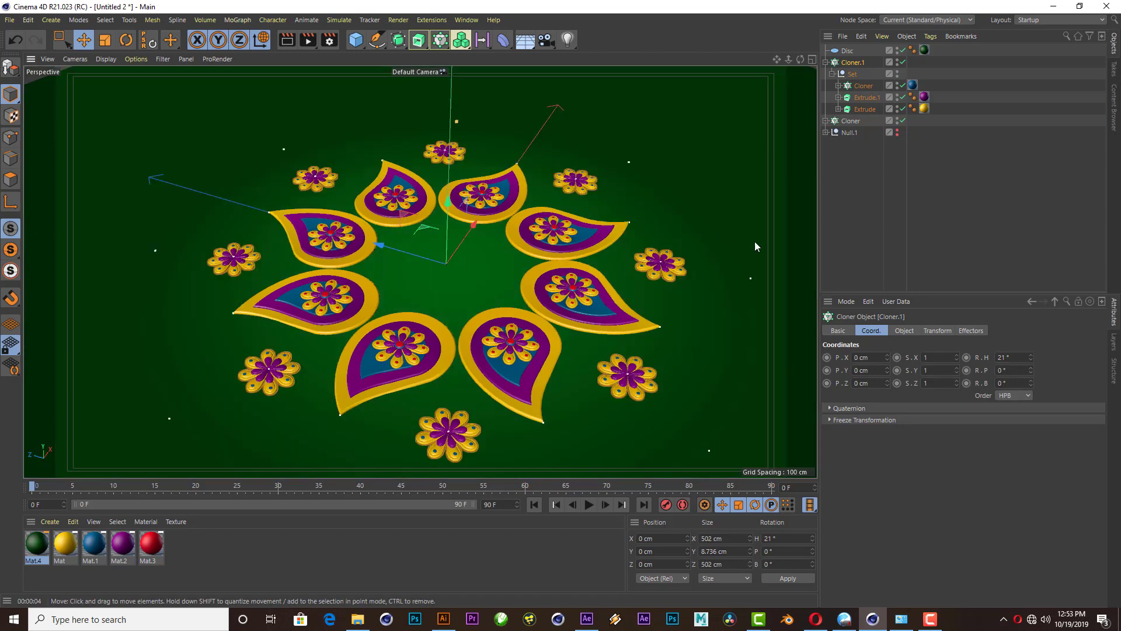
drag(800, 59, 816, 64)
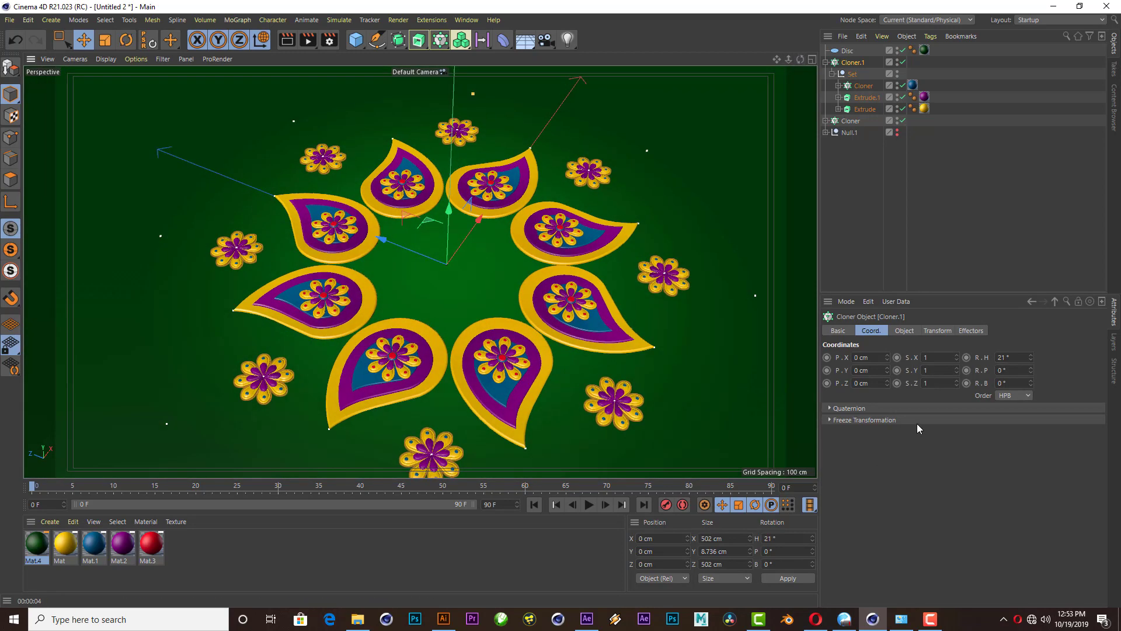
click(904, 330)
click(943, 424)
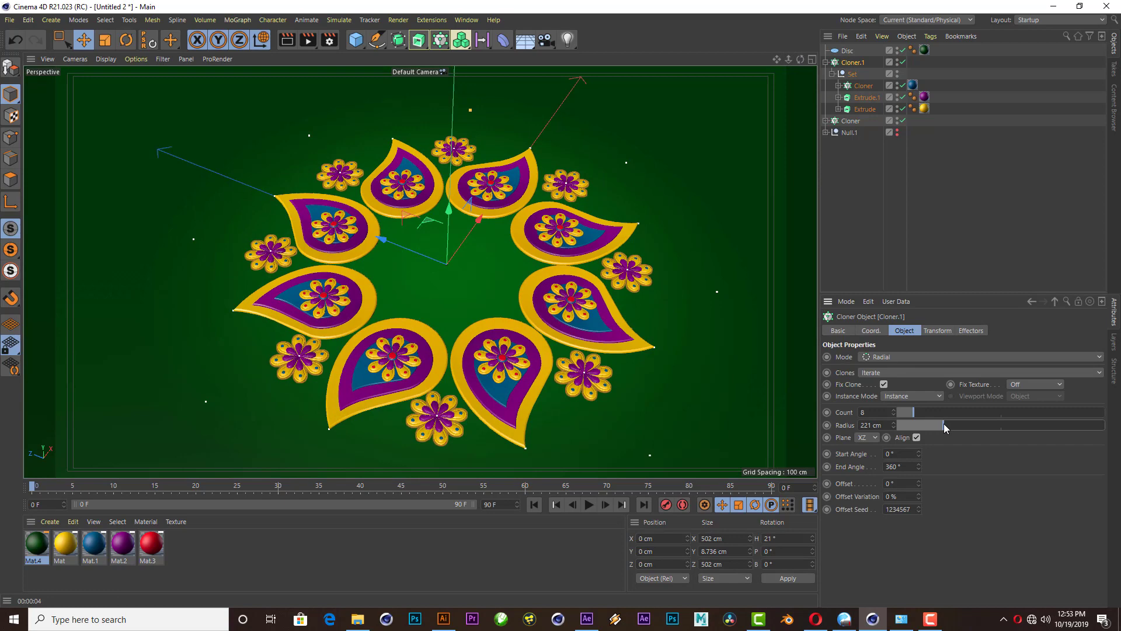
drag(944, 422, 944, 423)
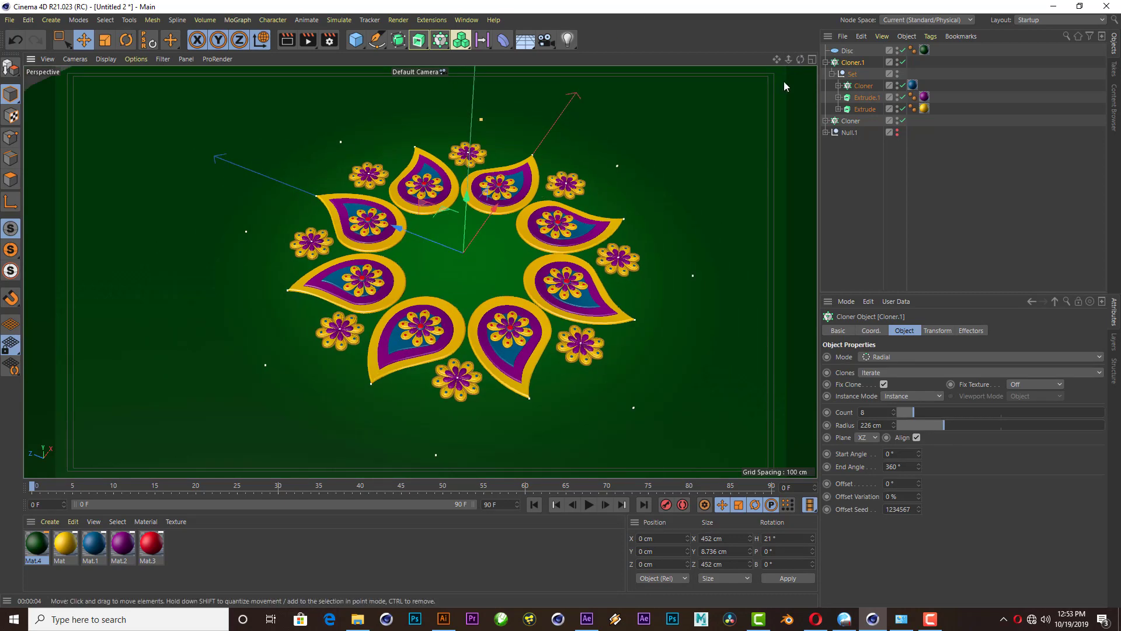
drag(800, 59, 817, 64)
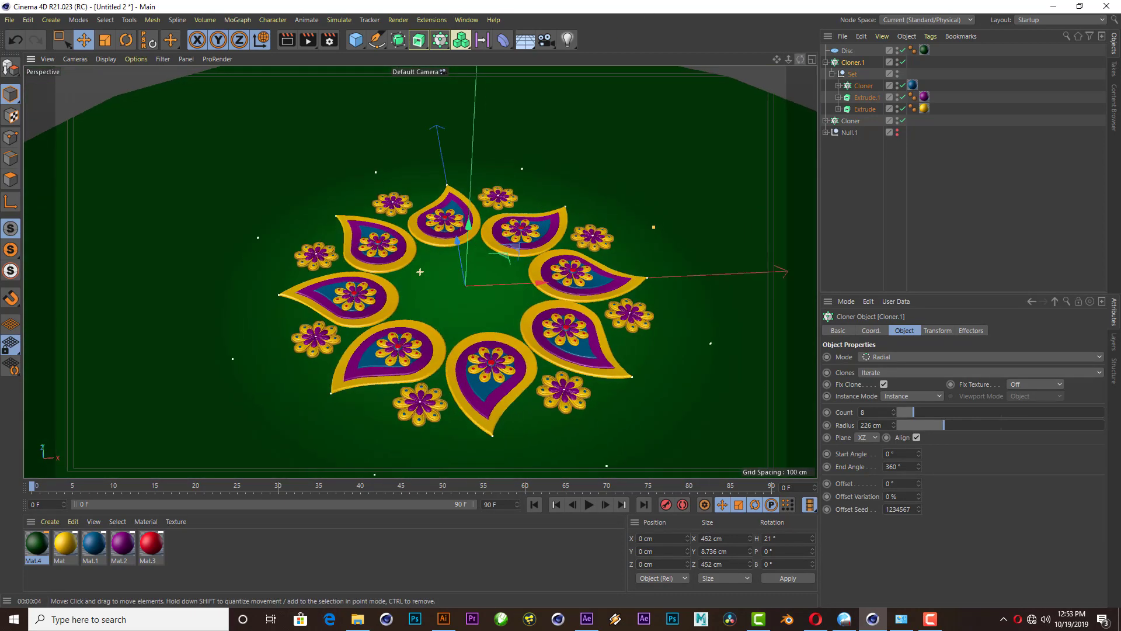
drag(420, 272, 383, 260)
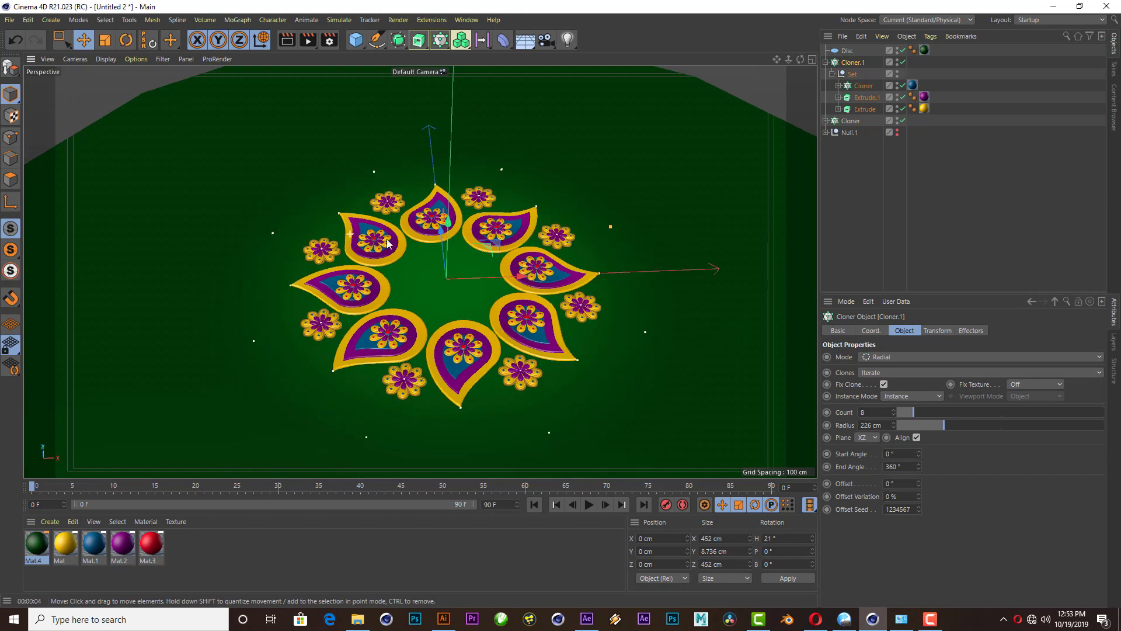
click(288, 46)
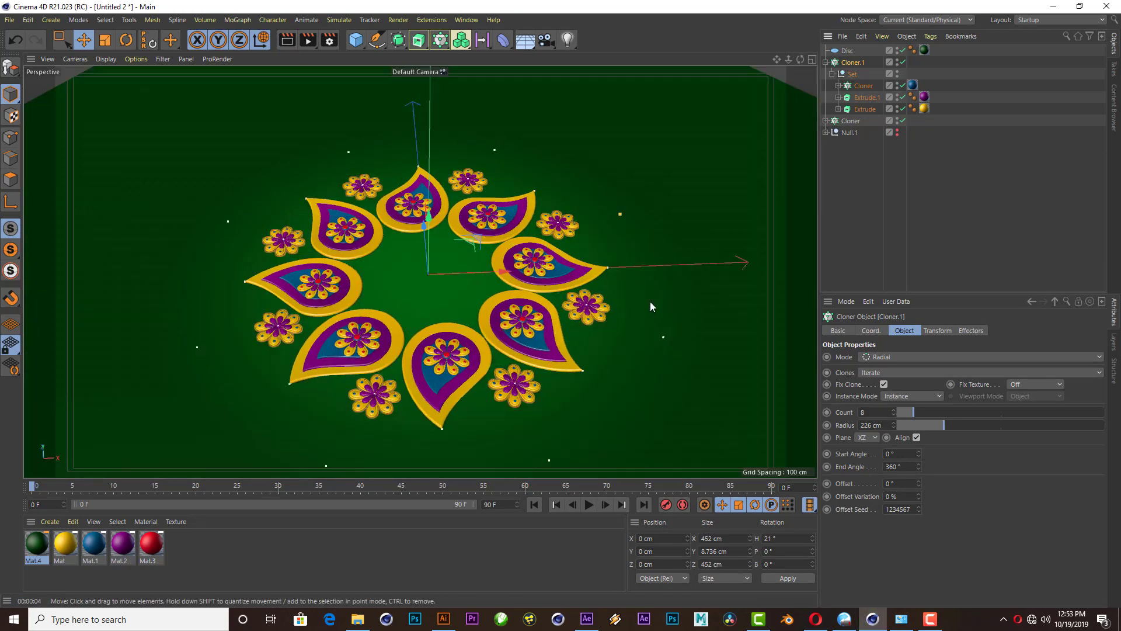
- Lower the flower ring to about -3.8 cm and fine-tune its radius to 221 cm
drag(430, 219, 428, 221)
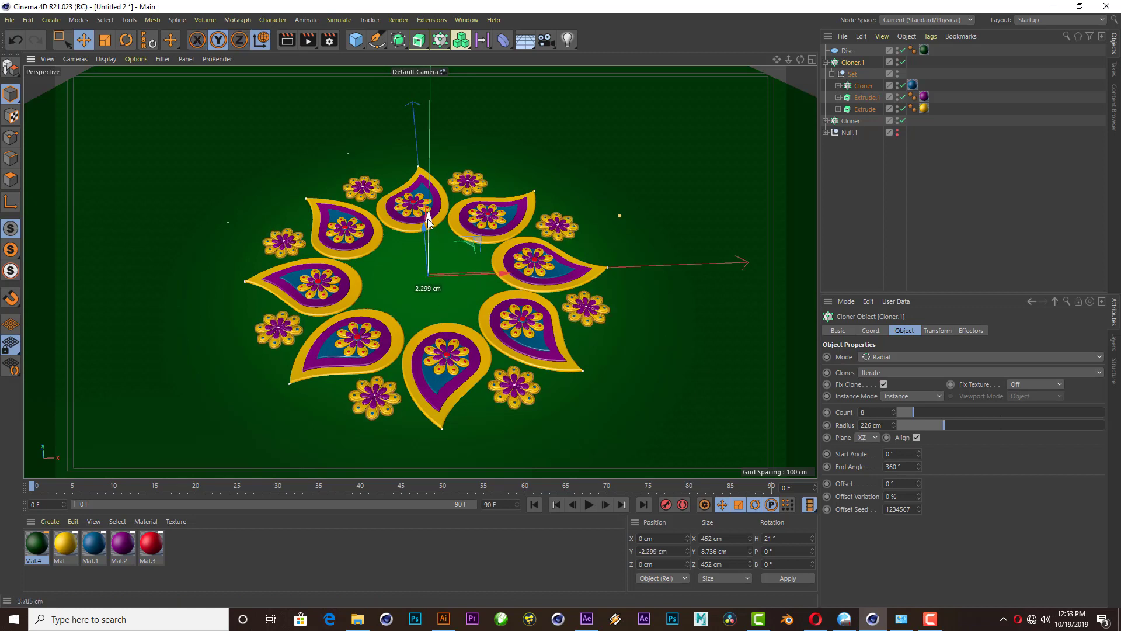
drag(428, 221, 427, 222)
drag(425, 221, 426, 224)
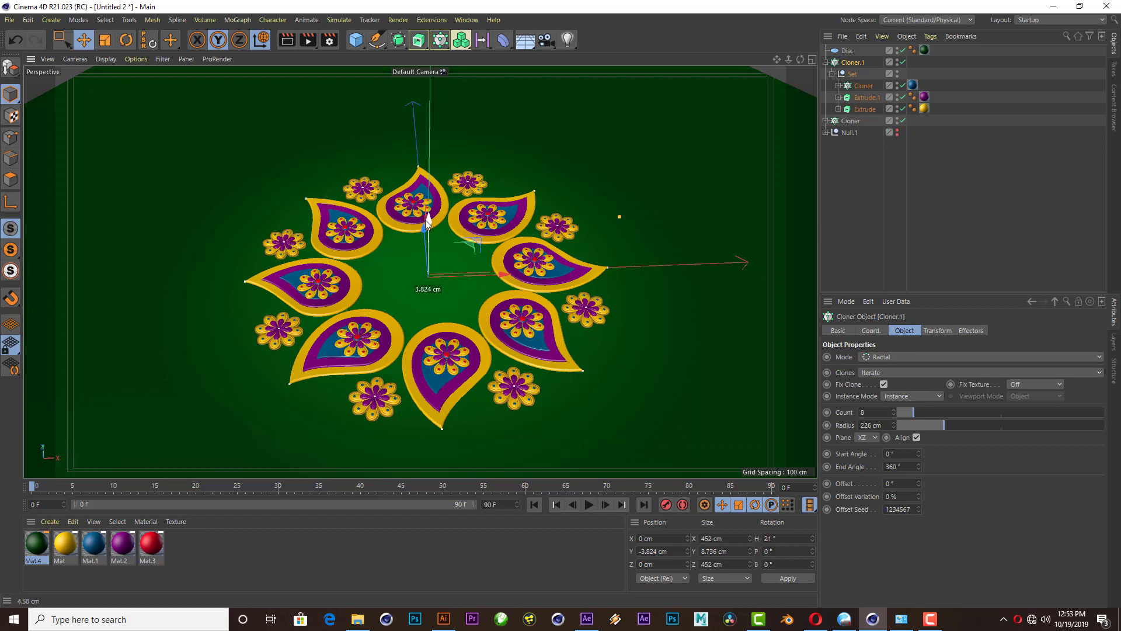
scroll(493, 346, up, 1)
scroll(493, 346, up, 3)
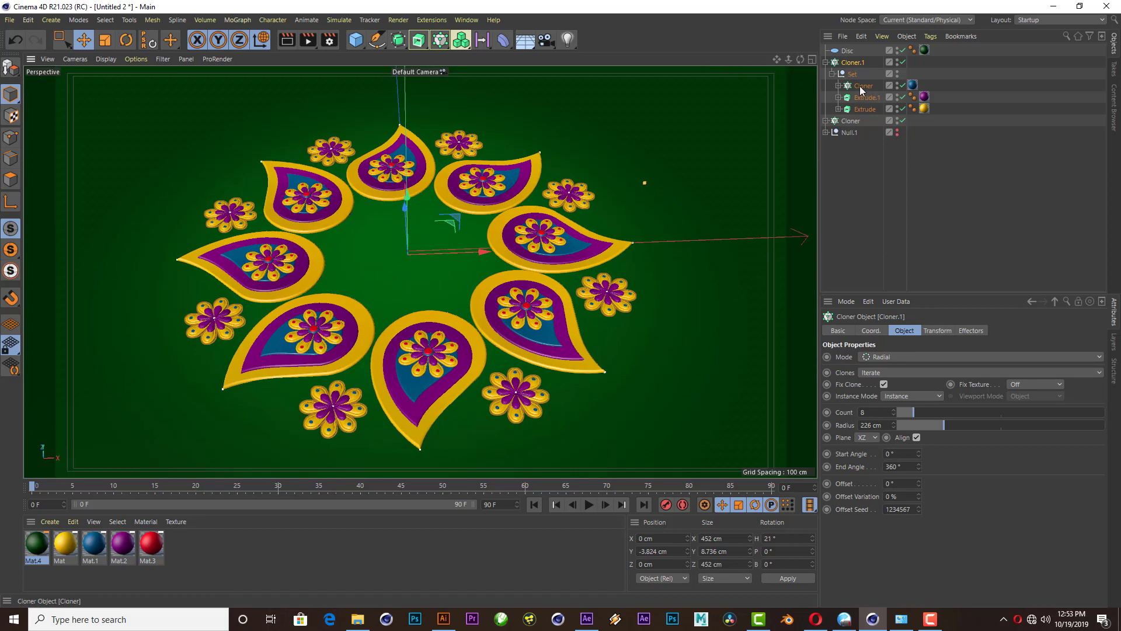
drag(895, 427, 895, 422)
scroll(321, 260, down, 2)
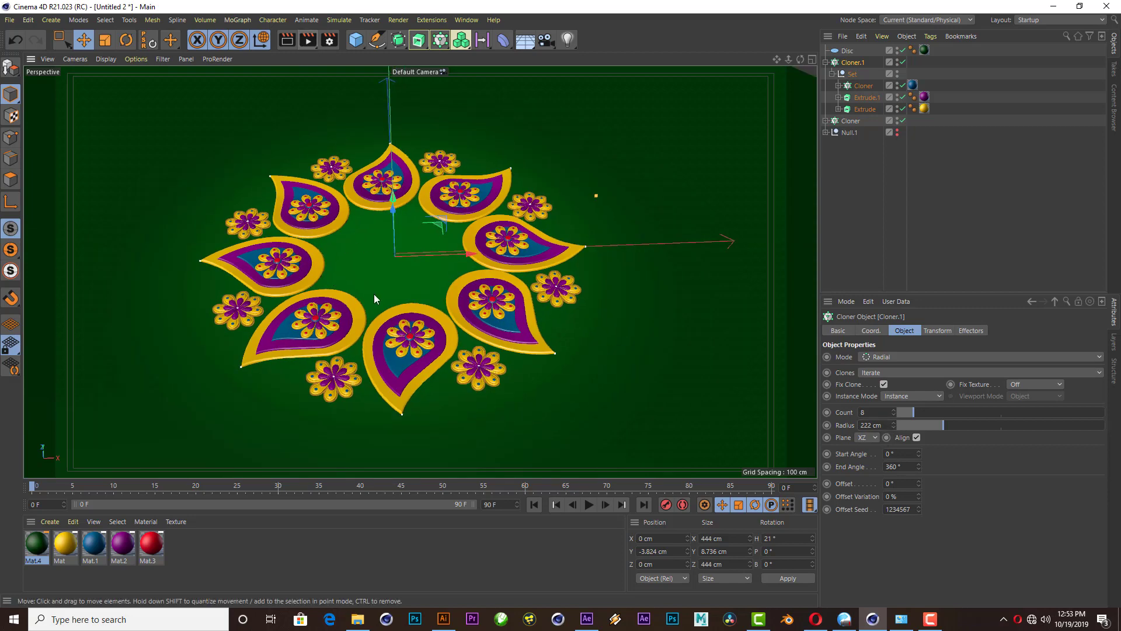
click(444, 619)
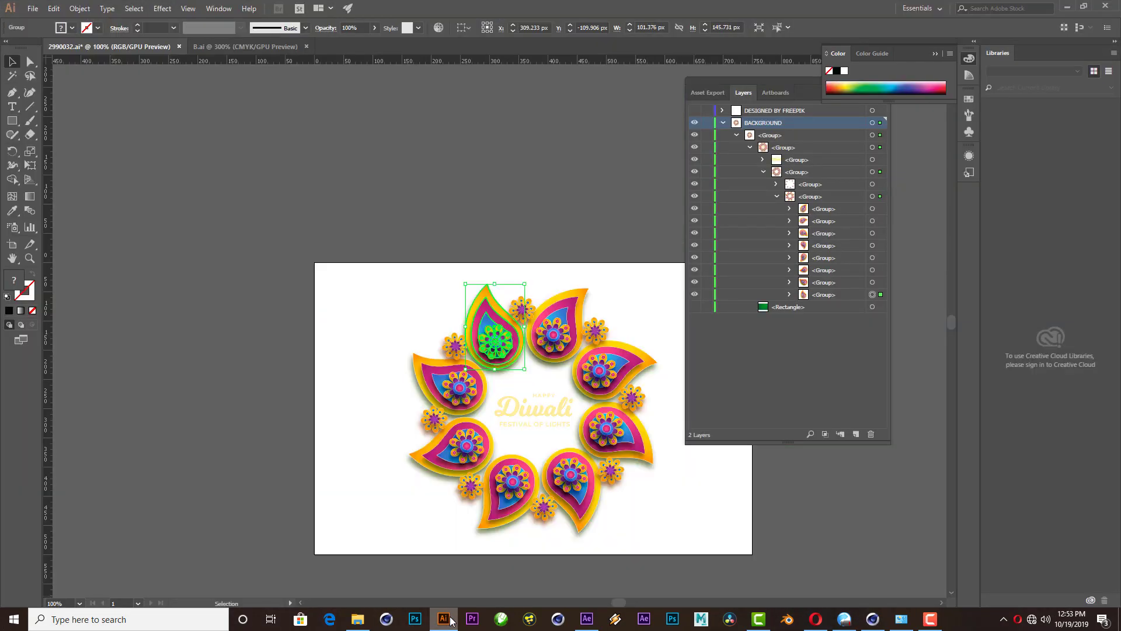
click(450, 621)
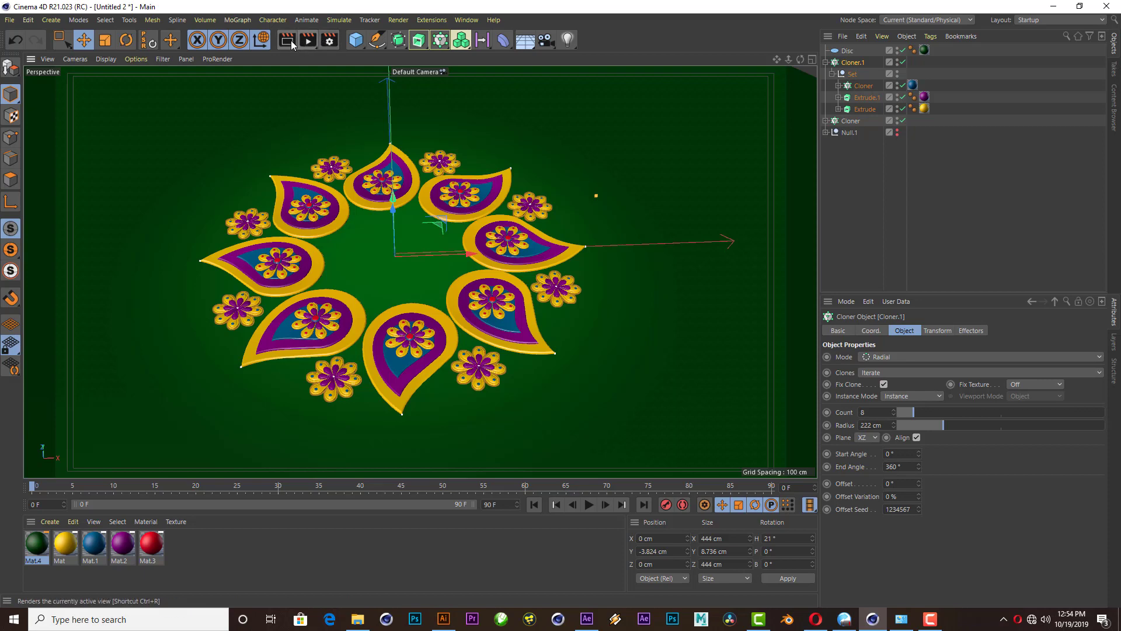
click(287, 40)
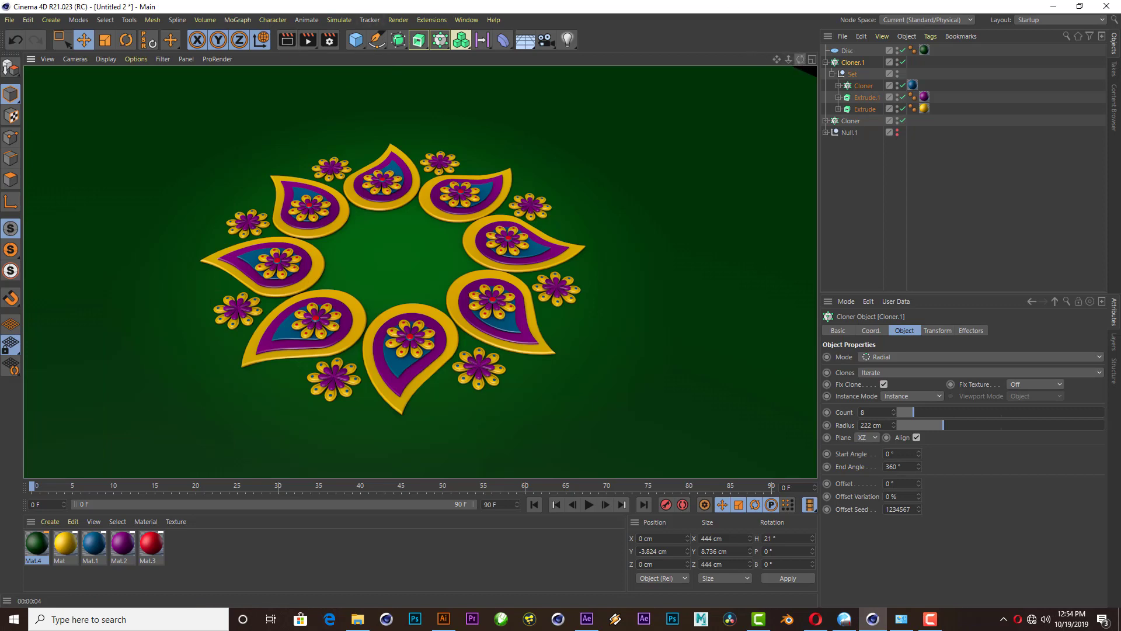
mouse_move(444, 251)
alt+mouse_down()
mouse_move(420, 272)
mouse_move(1078, 180)
alt+mouse_up()
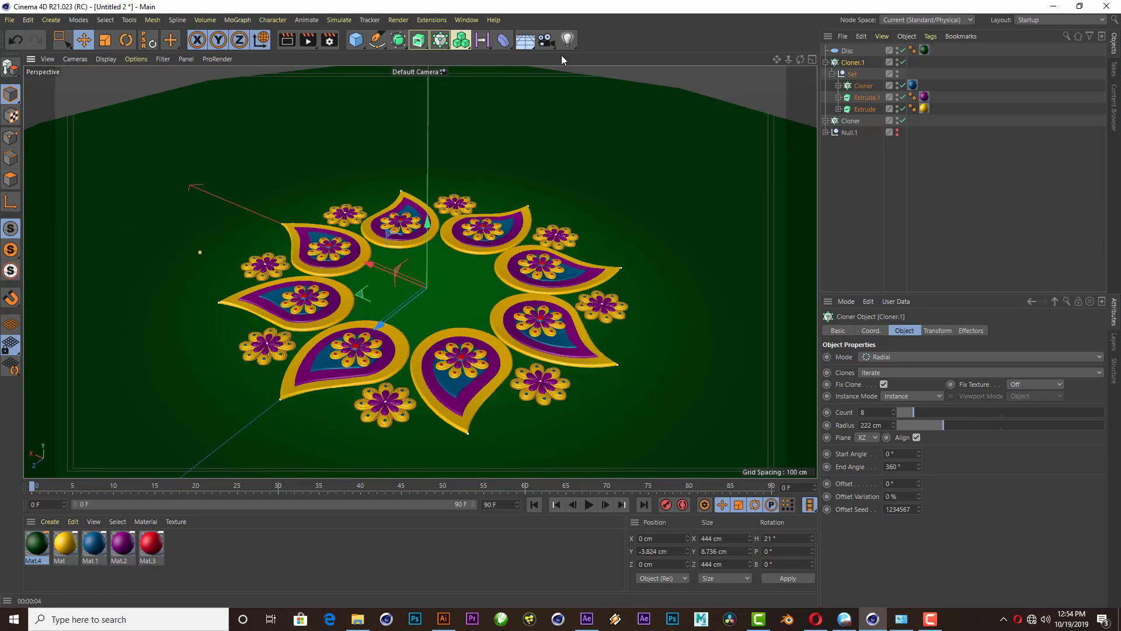
alt+drag(607, 215, 587, 205)
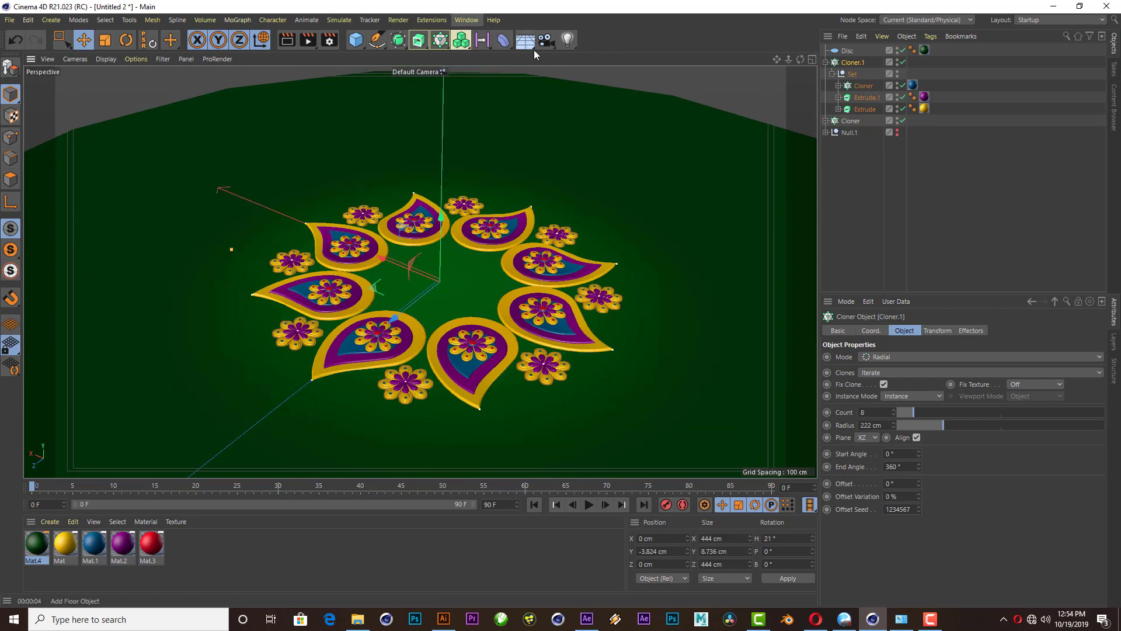
- Add a light and point it straight down with R.P set to -90°
click(568, 40)
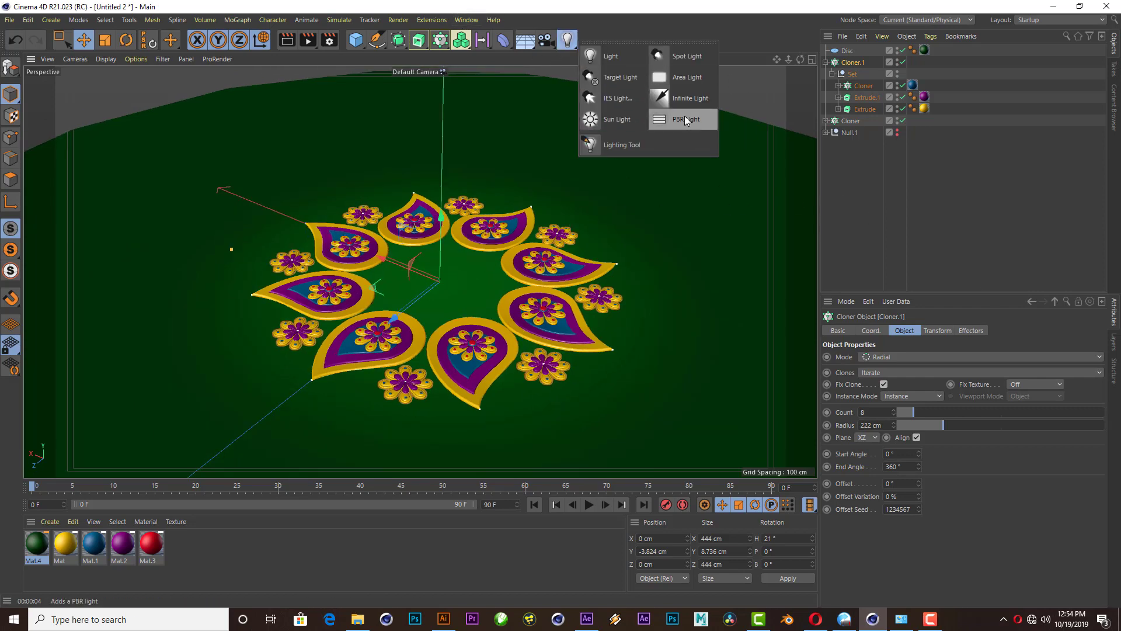
click(668, 121)
click(887, 331)
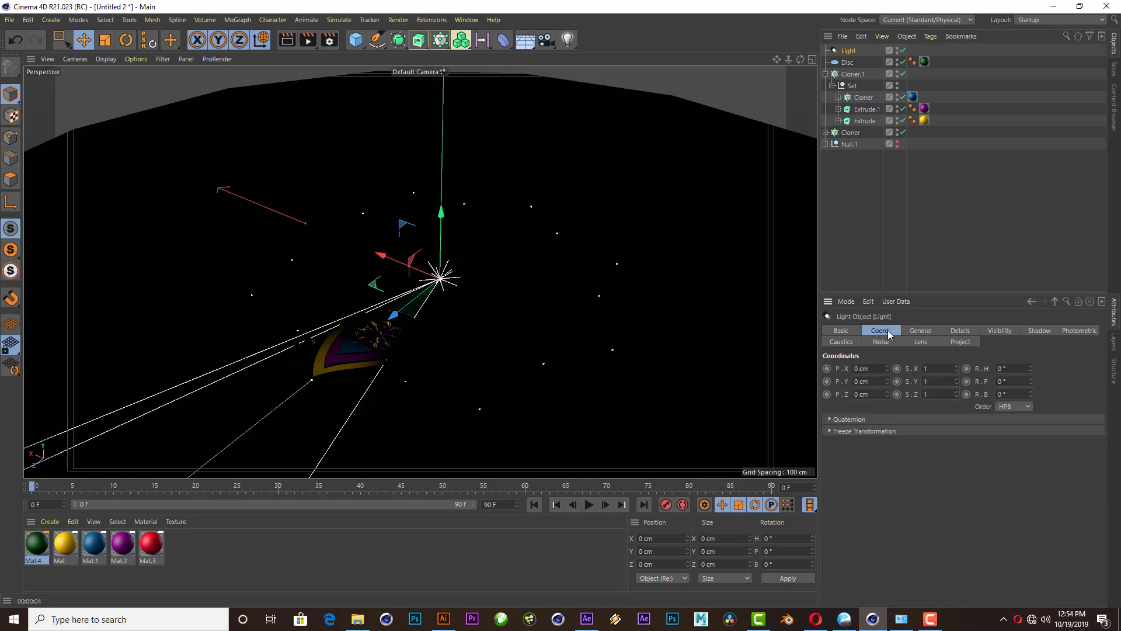
drag(1032, 368, 1031, 354)
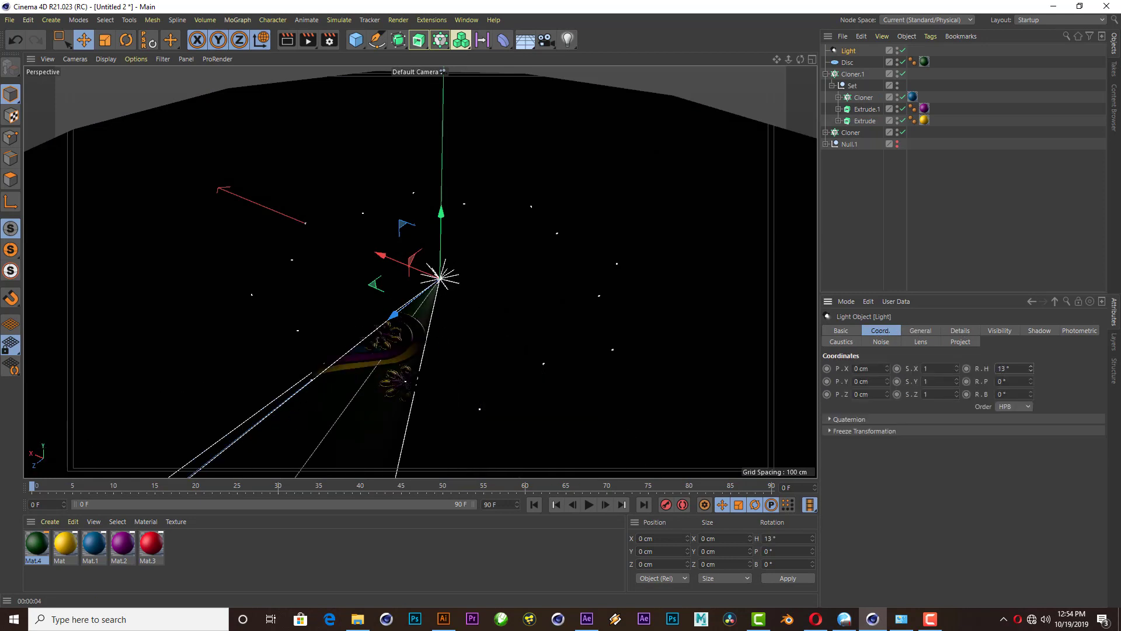
click(15, 40)
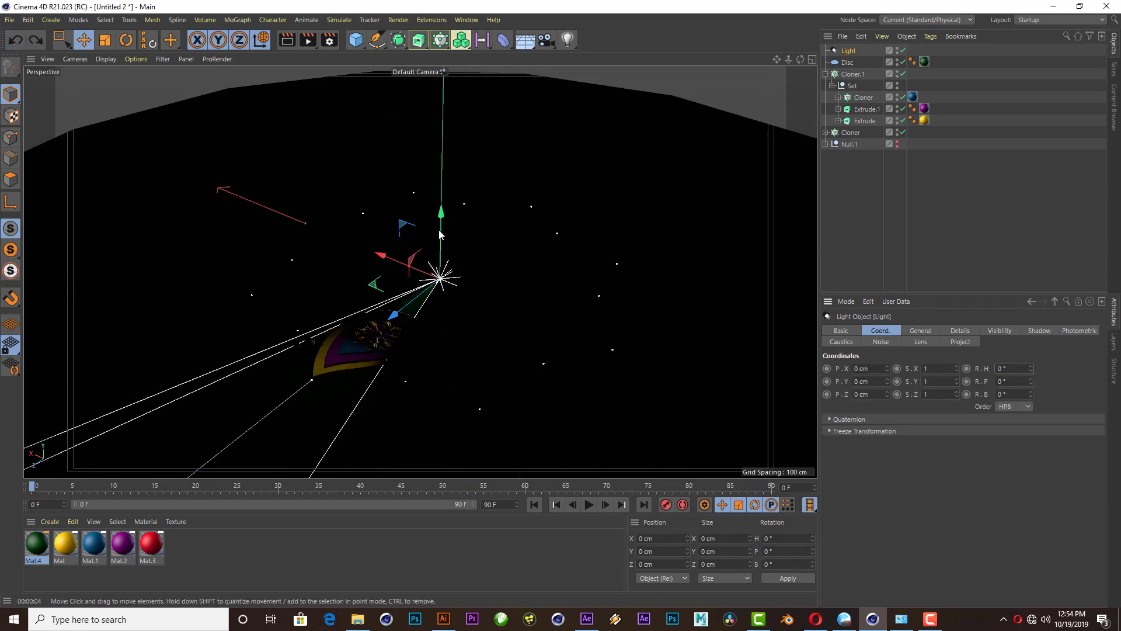
mouse_move(441, 233)
mouse_down()
mouse_move(454, 139)
mouse_move(520, 149)
mouse_up()
click(126, 40)
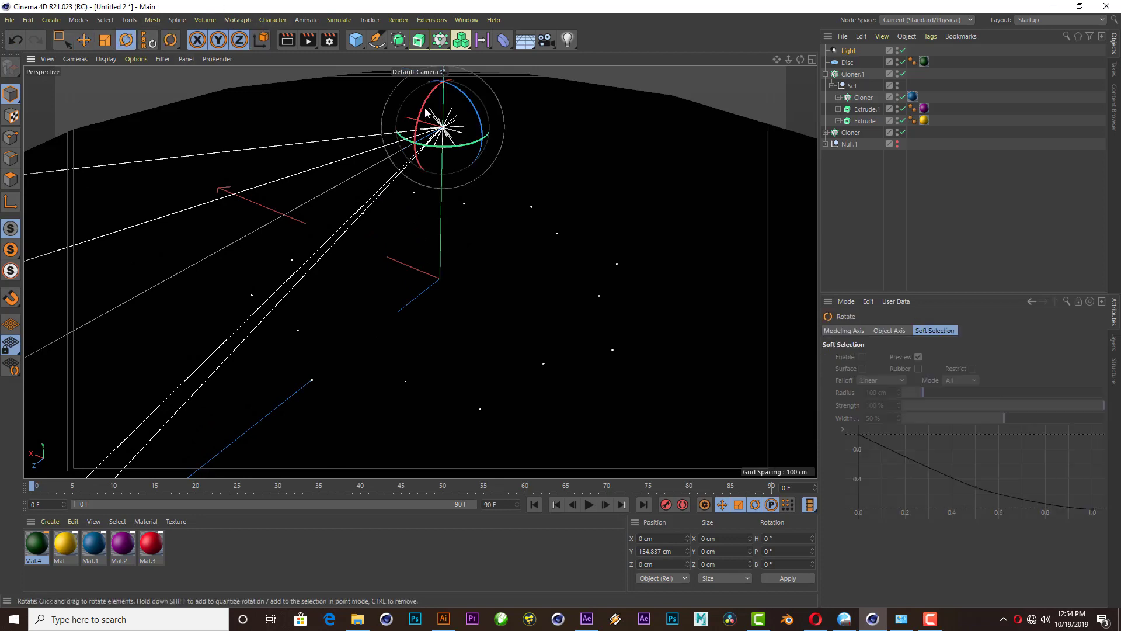
drag(439, 85, 417, 181)
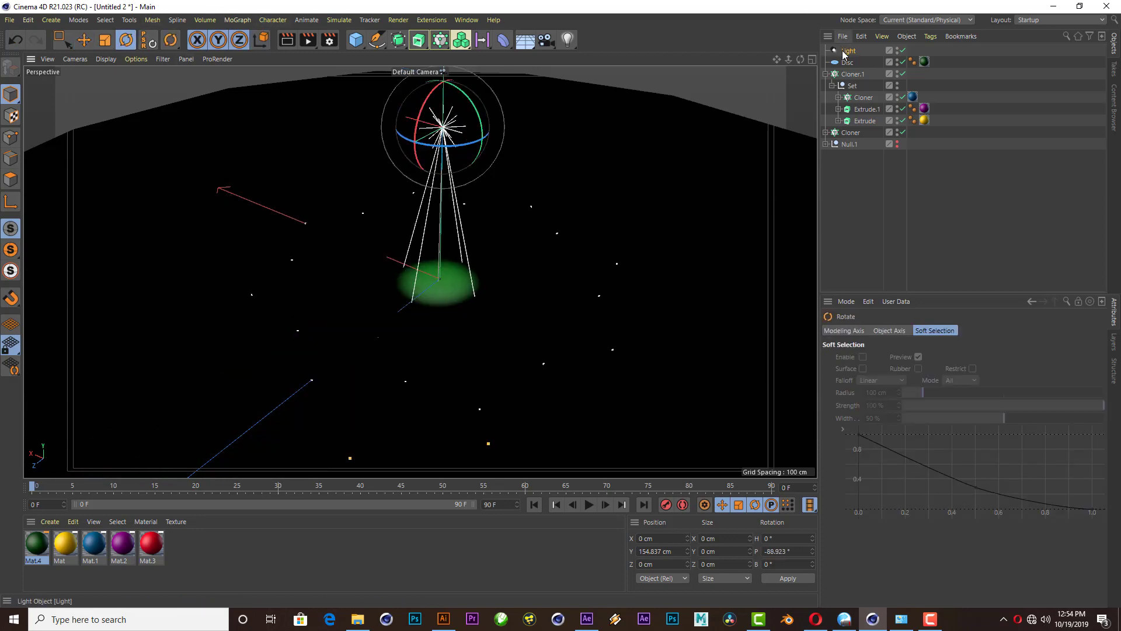
click(1032, 302)
click(1026, 381)
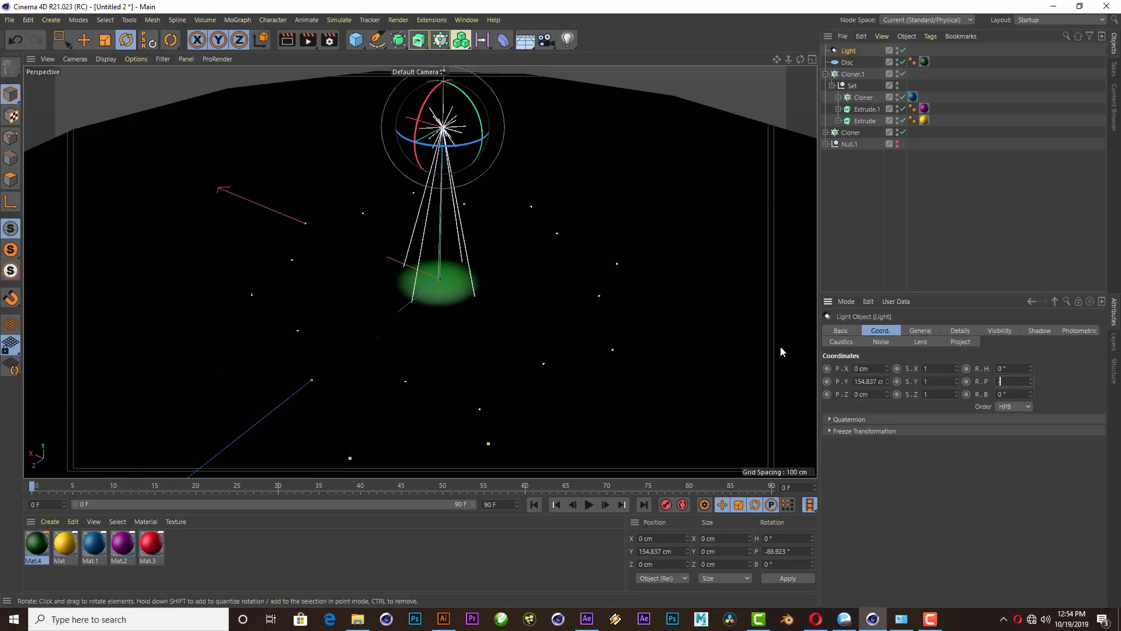
text(-90)
key(Return)
- Raise the light to Y 285.794 cm, widen its cone over the disc, and render a preview
key(e)
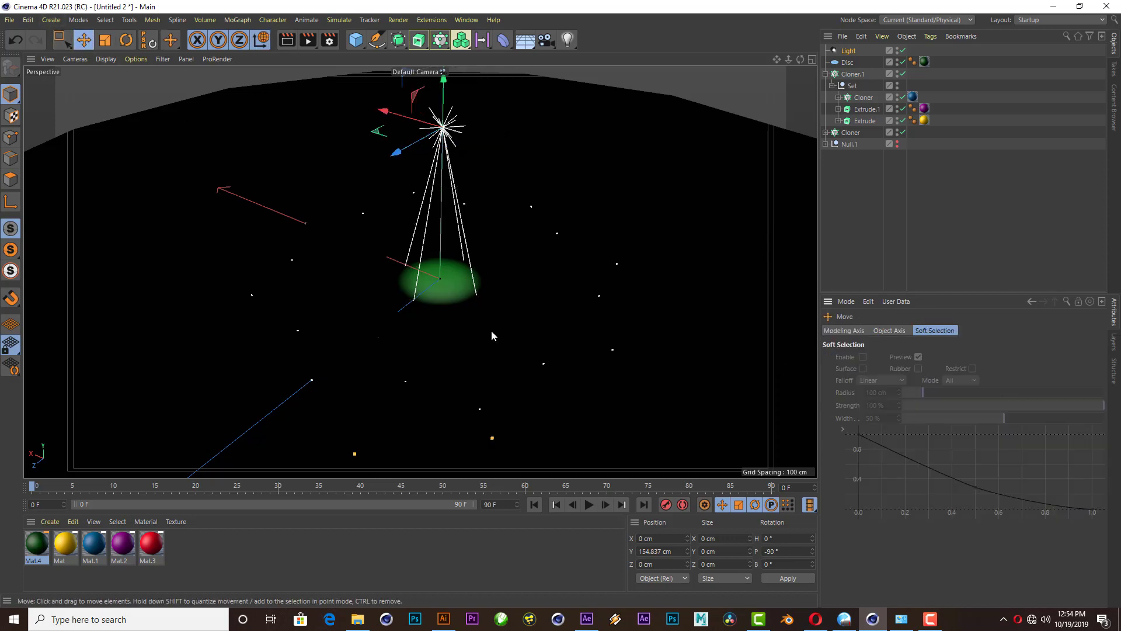
drag(492, 336, 461, 454)
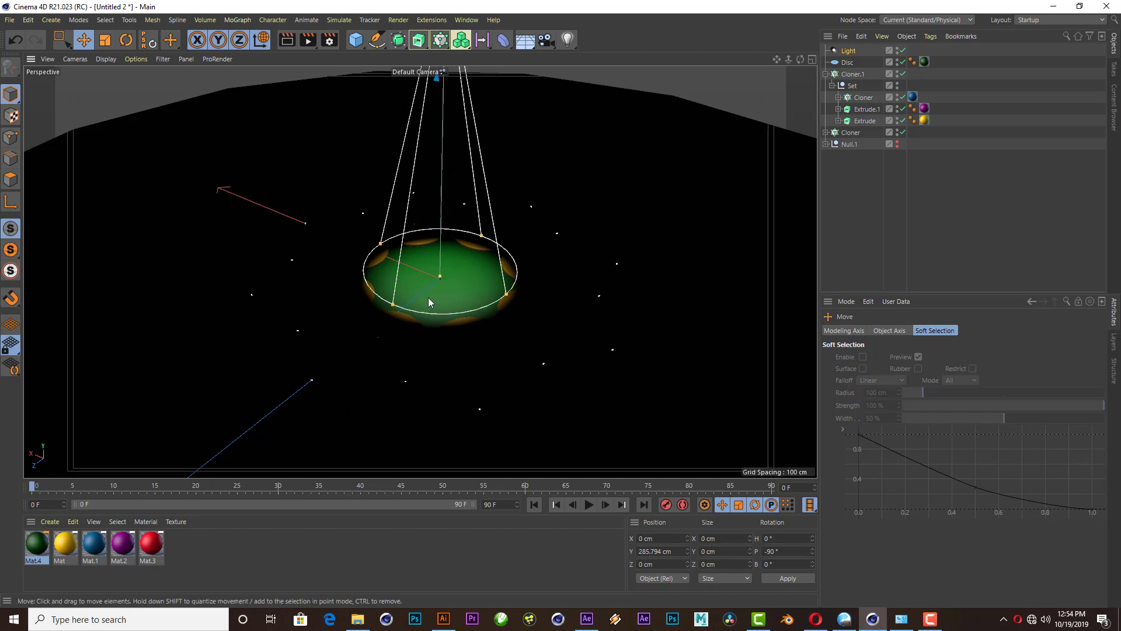
scroll(429, 296, up, 2)
scroll(373, 311, up, 4)
mouse_move(274, 379)
mouse_down()
mouse_move(173, 450)
mouse_move(273, 427)
mouse_up()
click(284, 44)
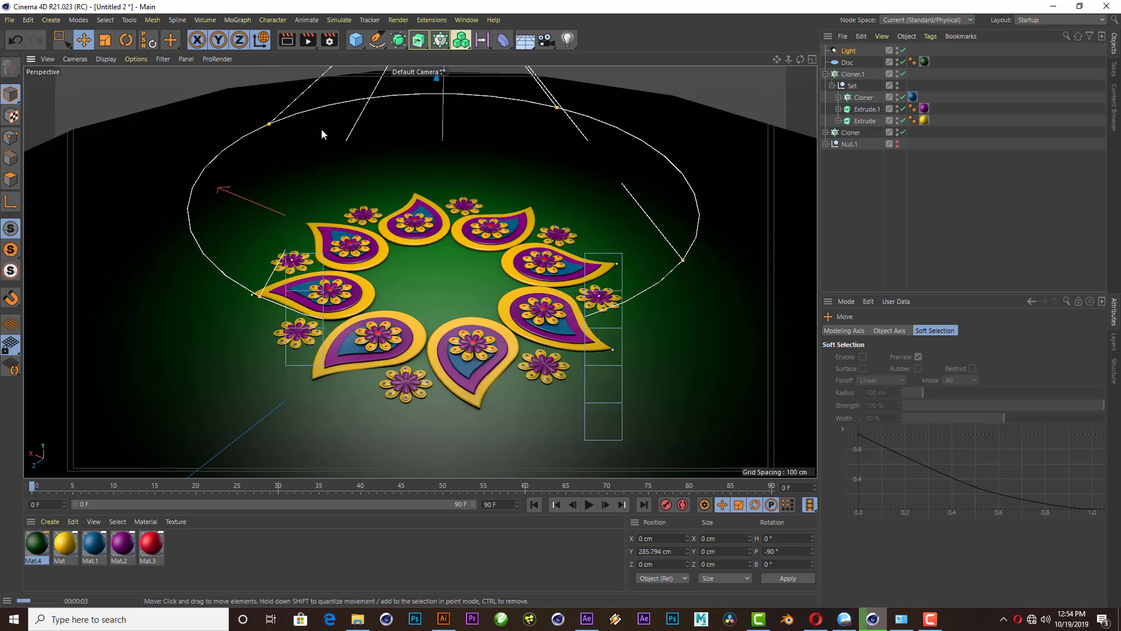
- Set the green Mat.4's Reflectance specular falloff to -43%
double_click(36, 543)
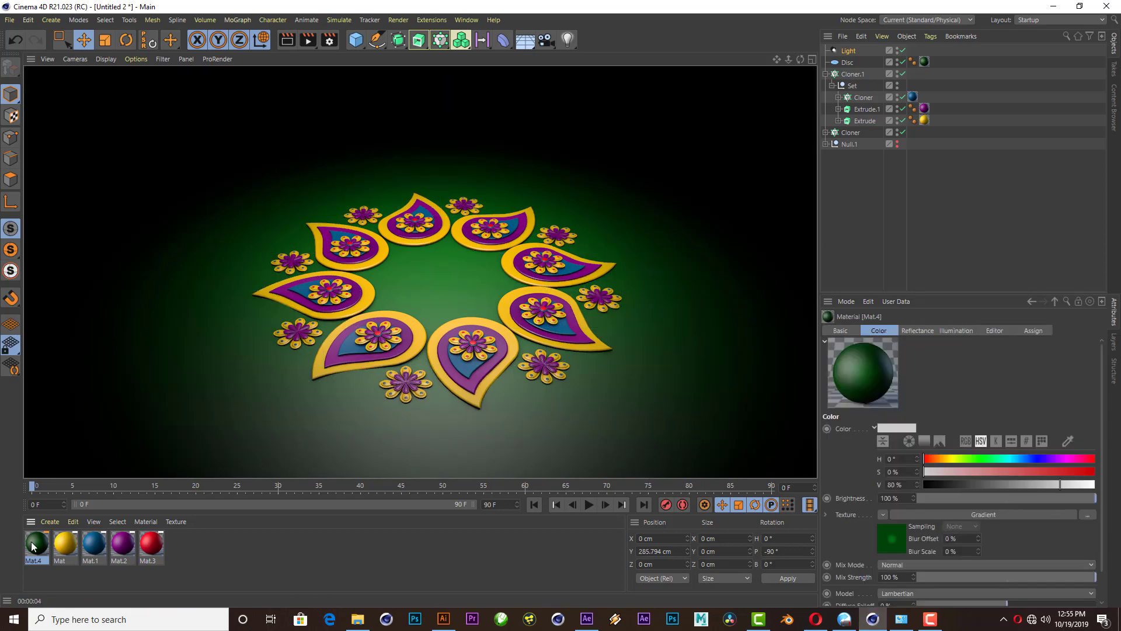
click(199, 257)
drag(461, 331, 405, 330)
- Drag Mat.4's Default Specular Falloff slider to about -32%, then close the Material Editor
drag(417, 78, 868, 131)
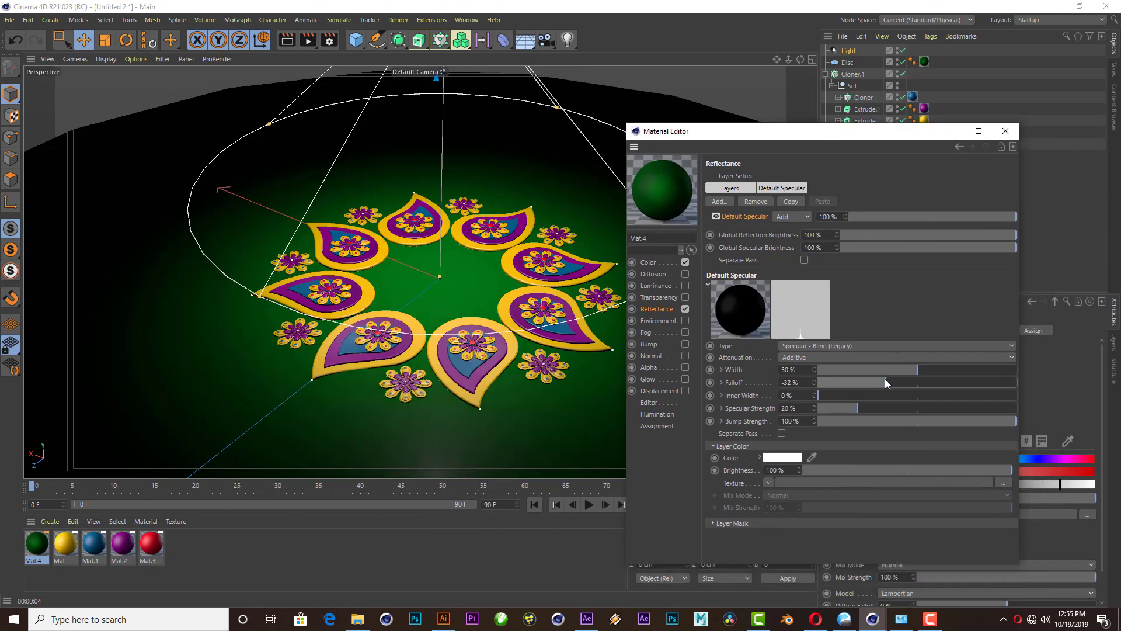
drag(884, 380, 886, 382)
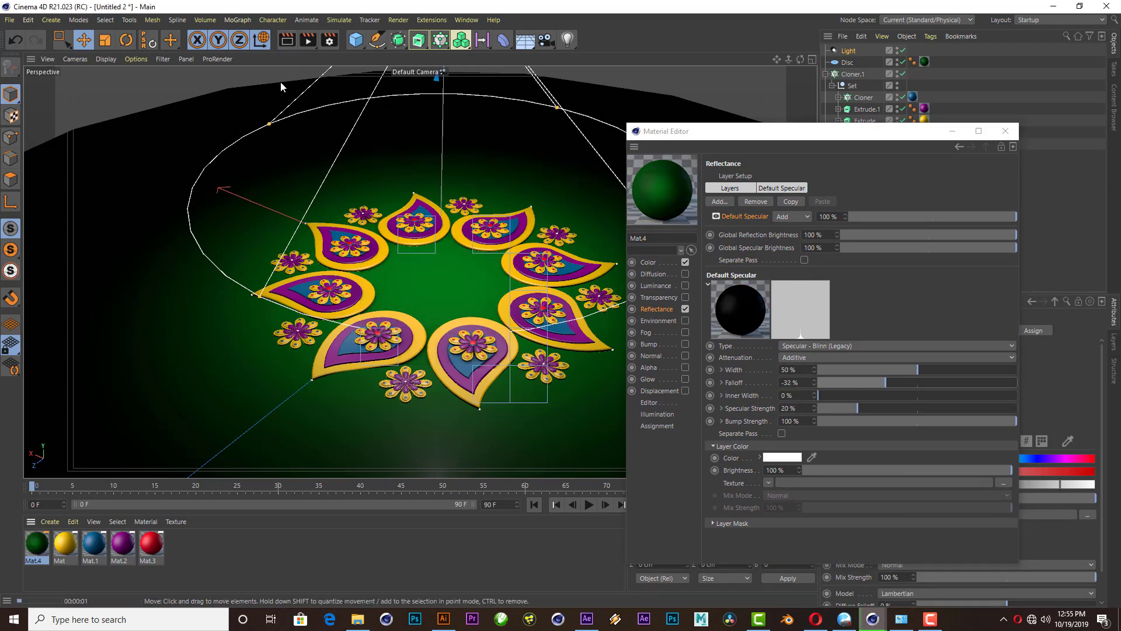
click(1007, 133)
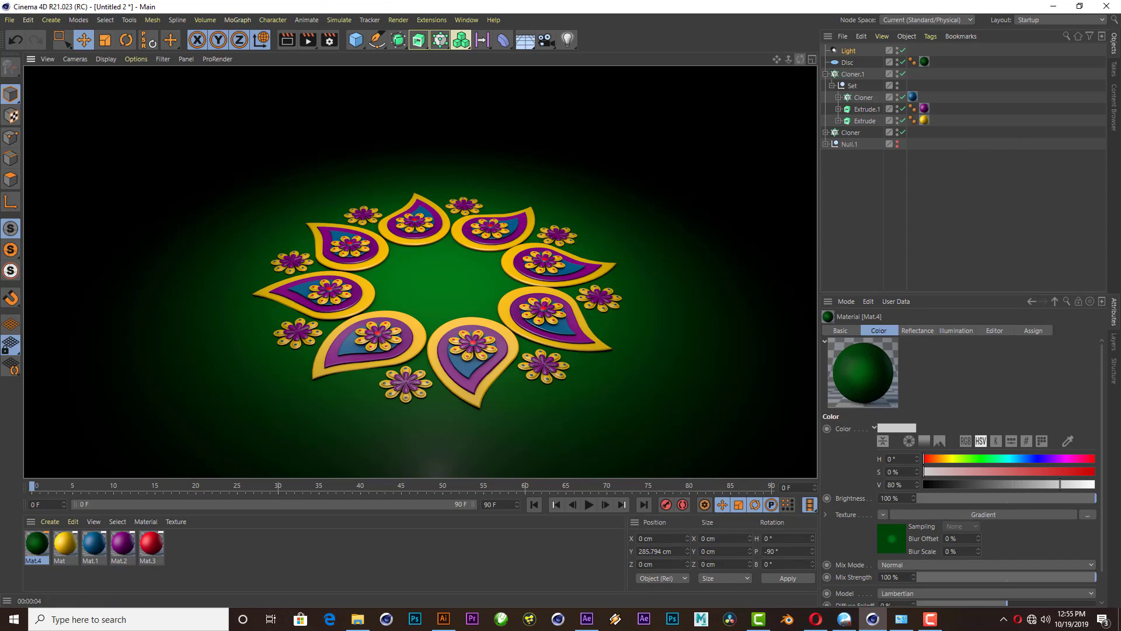
mouse_move(774, 58)
mouse_down()
mouse_move(494, 331)
mouse_move(495, 321)
mouse_up()
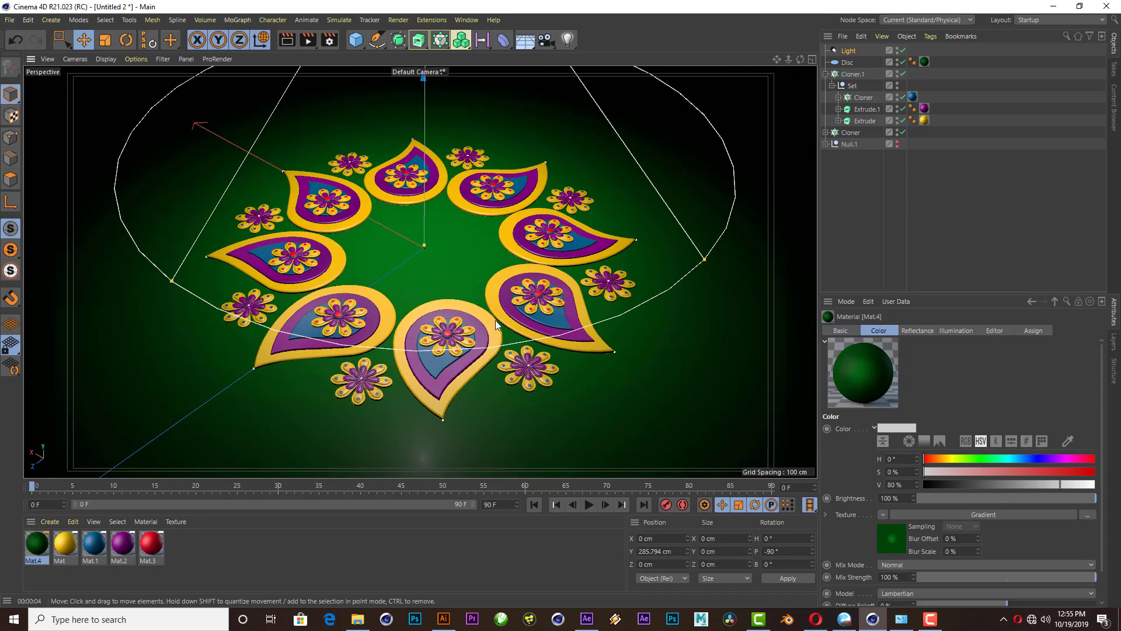
- Add Light.1 and an Array generator, with Light.1 placed inside the Array
click(566, 41)
mouse_move(432, 190)
mouse_down()
mouse_move(432, 82)
mouse_move(444, 208)
mouse_move(424, 184)
mouse_up()
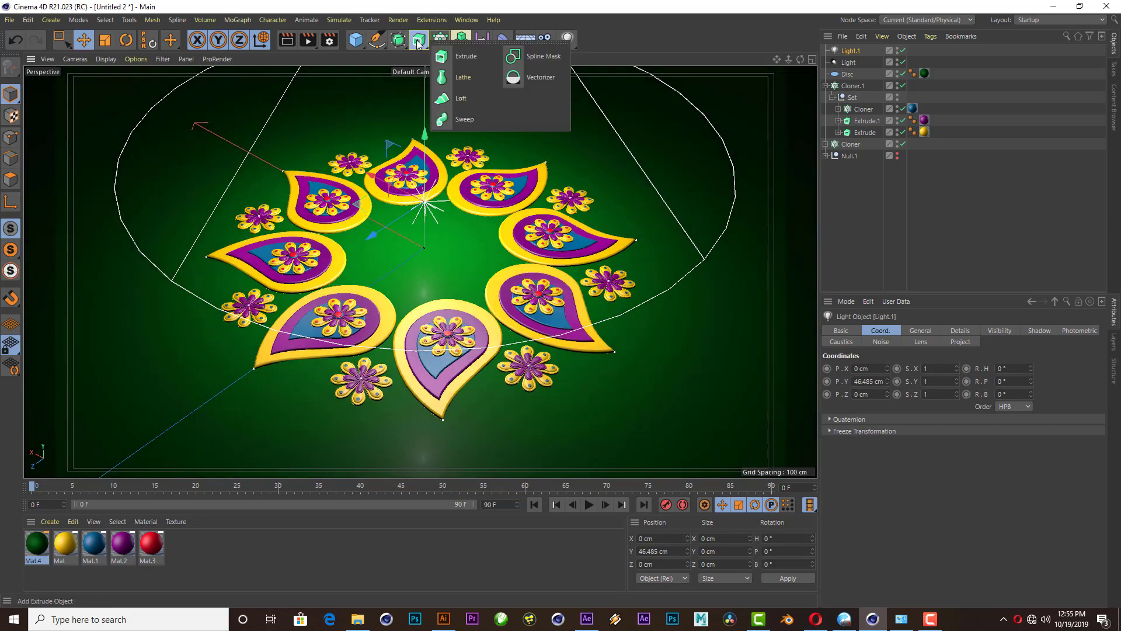
click(397, 41)
click(513, 56)
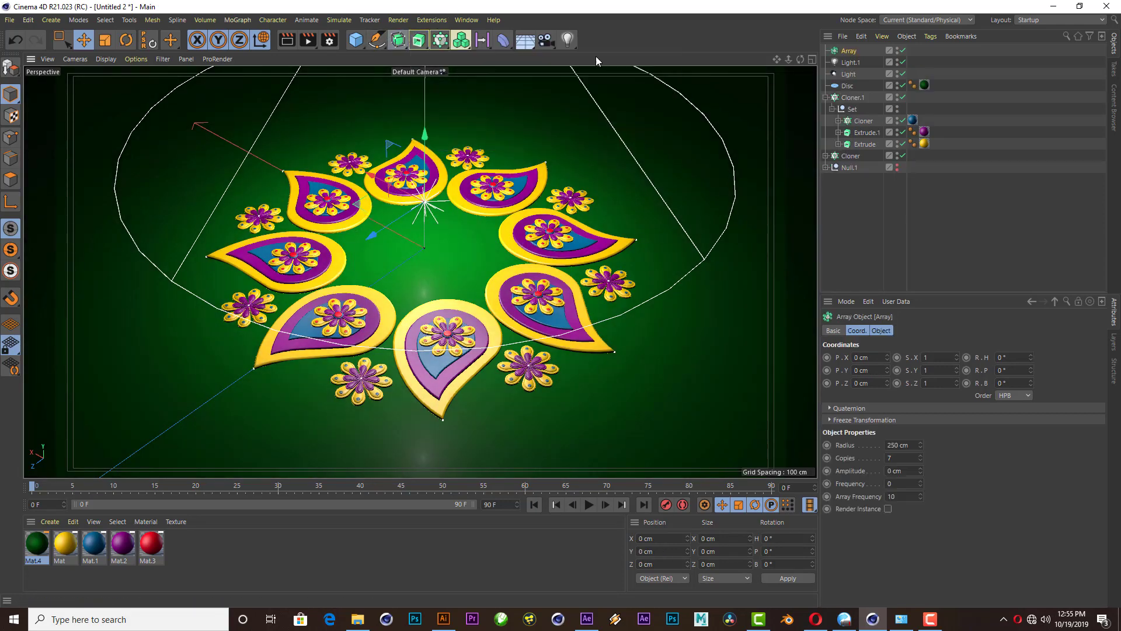
drag(853, 49, 853, 51)
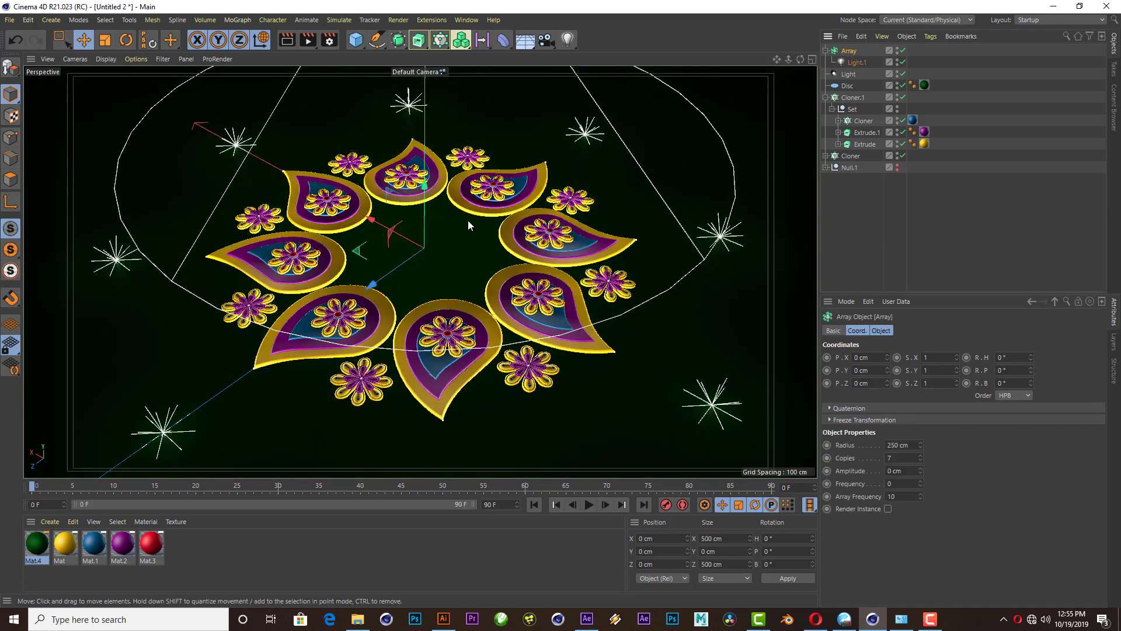
drag(438, 196, 436, 112)
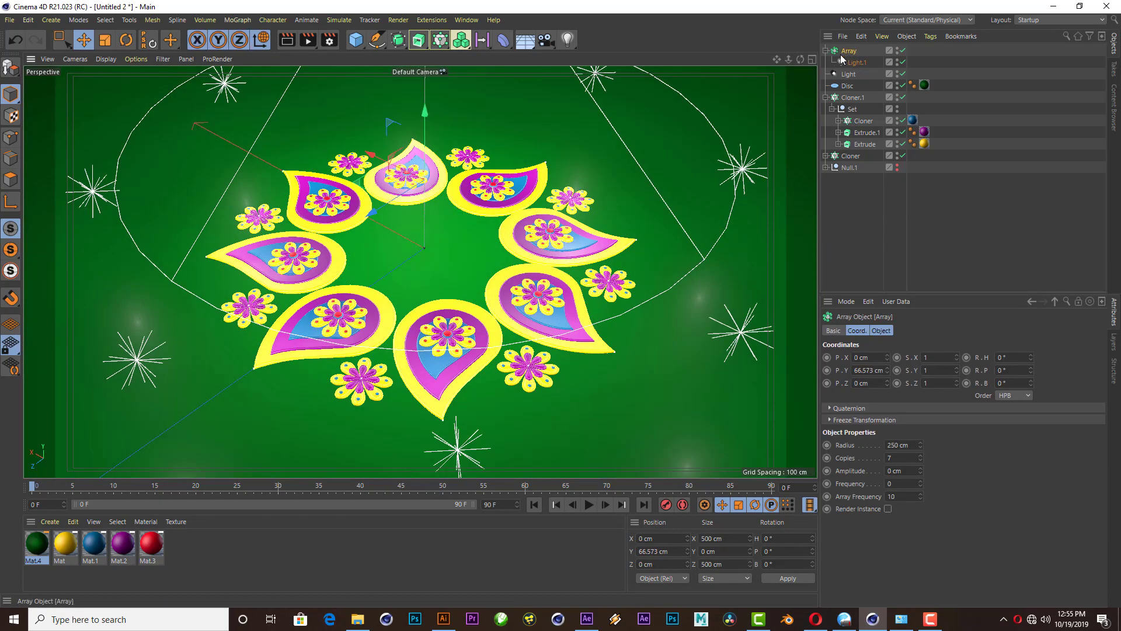
- Set the Array to 463 cm radius with 3 copies, raise it, and dim Light.1 to 72% value
click(881, 330)
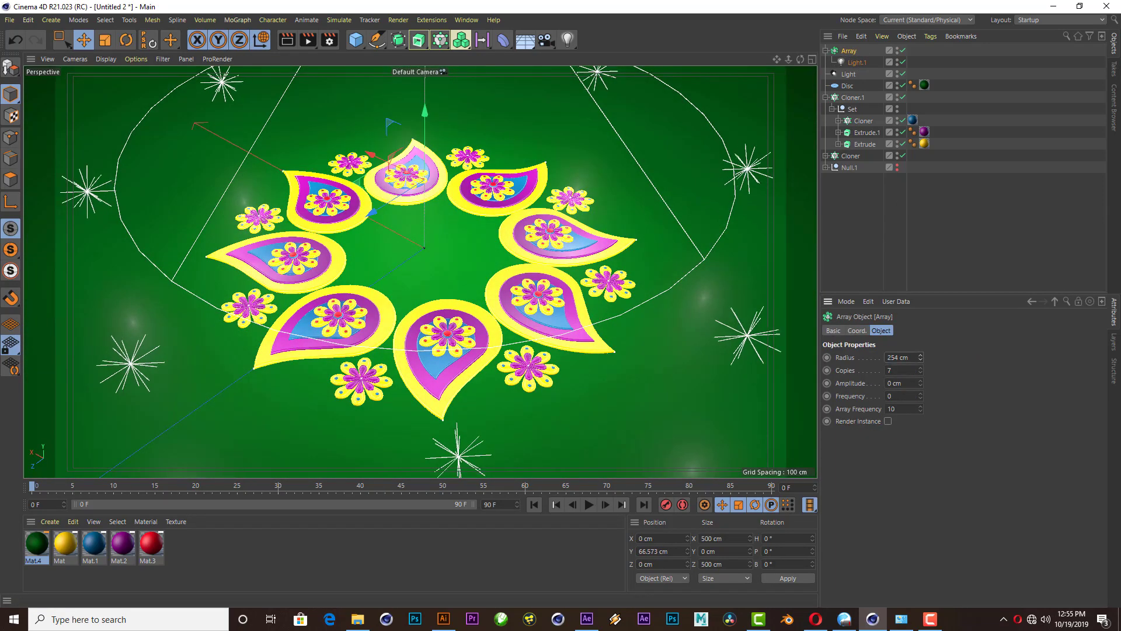
drag(920, 357, 920, 327)
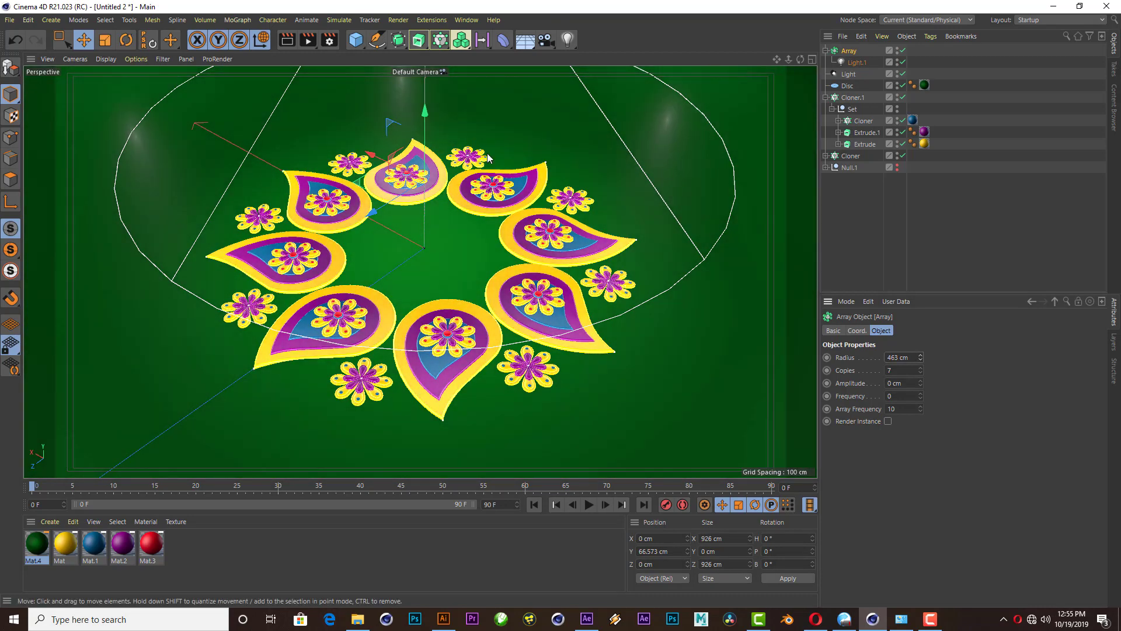
drag(429, 111, 437, 97)
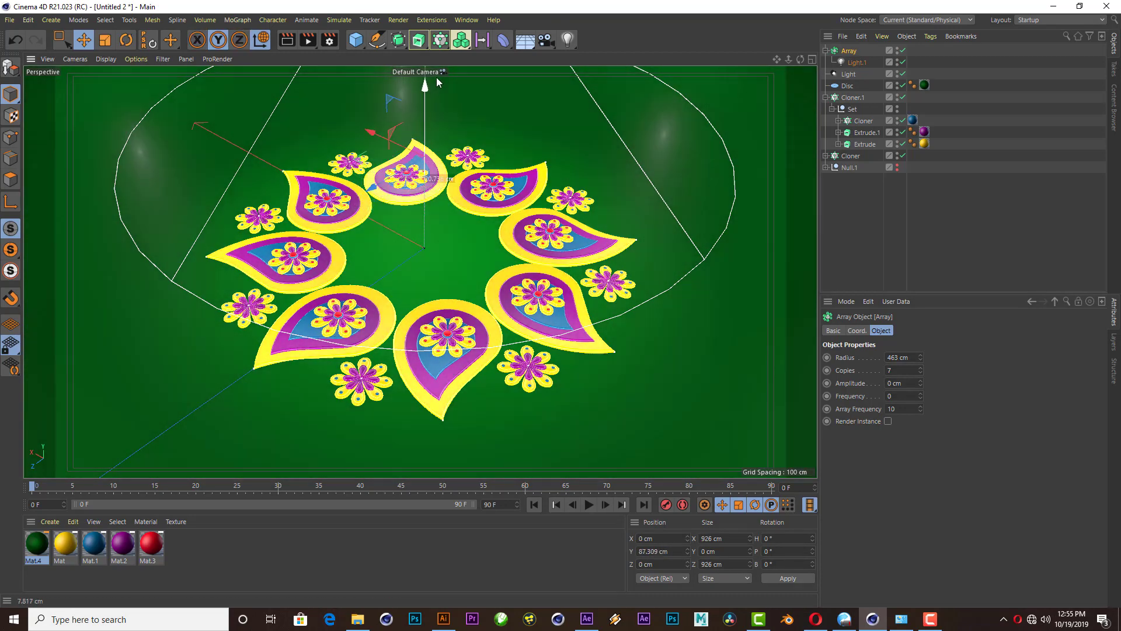
click(921, 373)
click(921, 374)
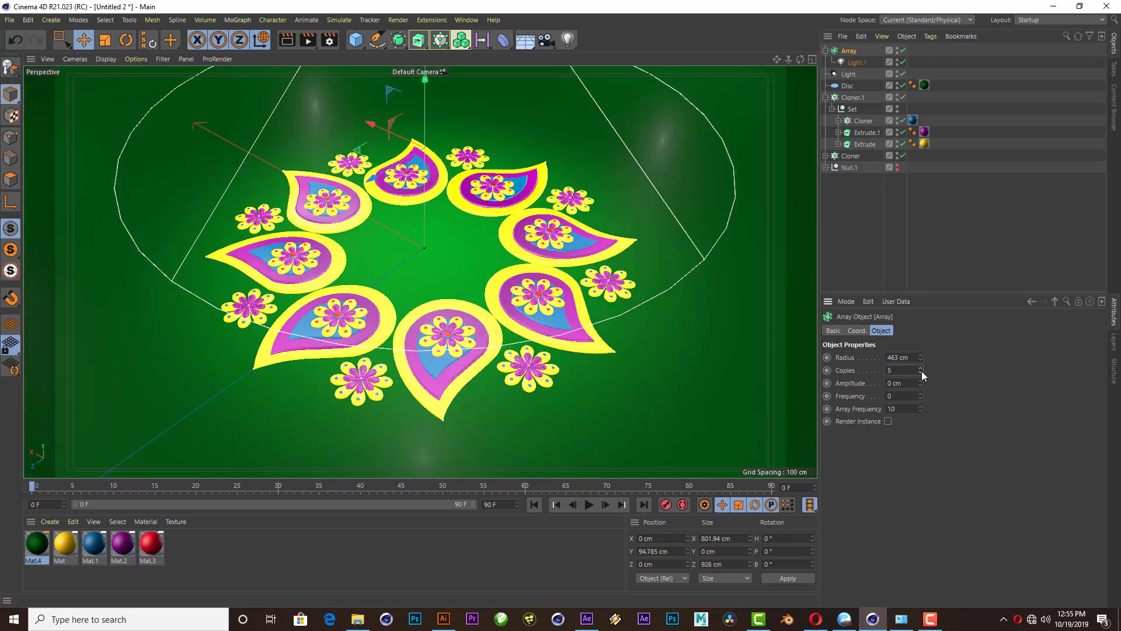
click(921, 373)
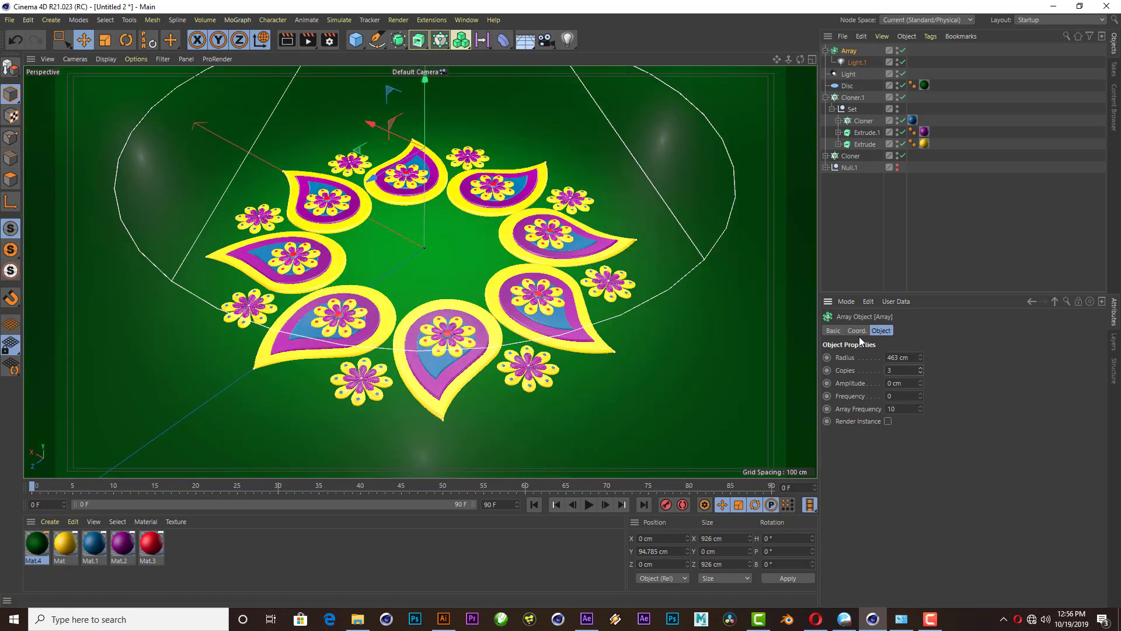
click(856, 63)
mouse_move(1102, 428)
mouse_down()
mouse_move(982, 428)
mouse_move(1060, 424)
mouse_up()
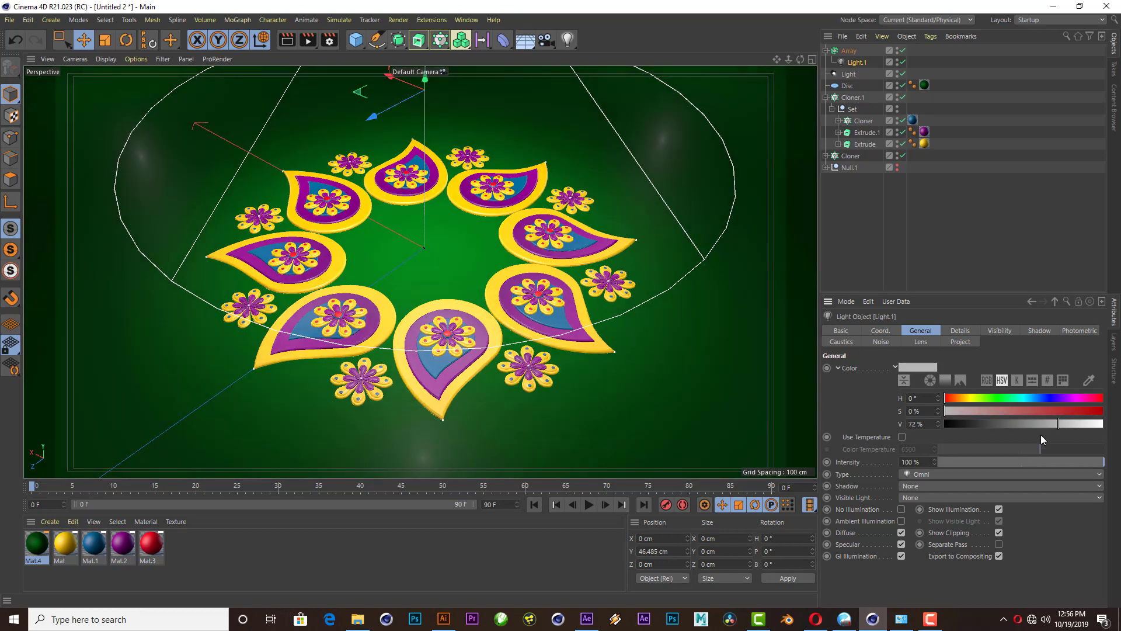
- Try tinting Light.1's colour, then settle on white at 60% value
click(987, 397)
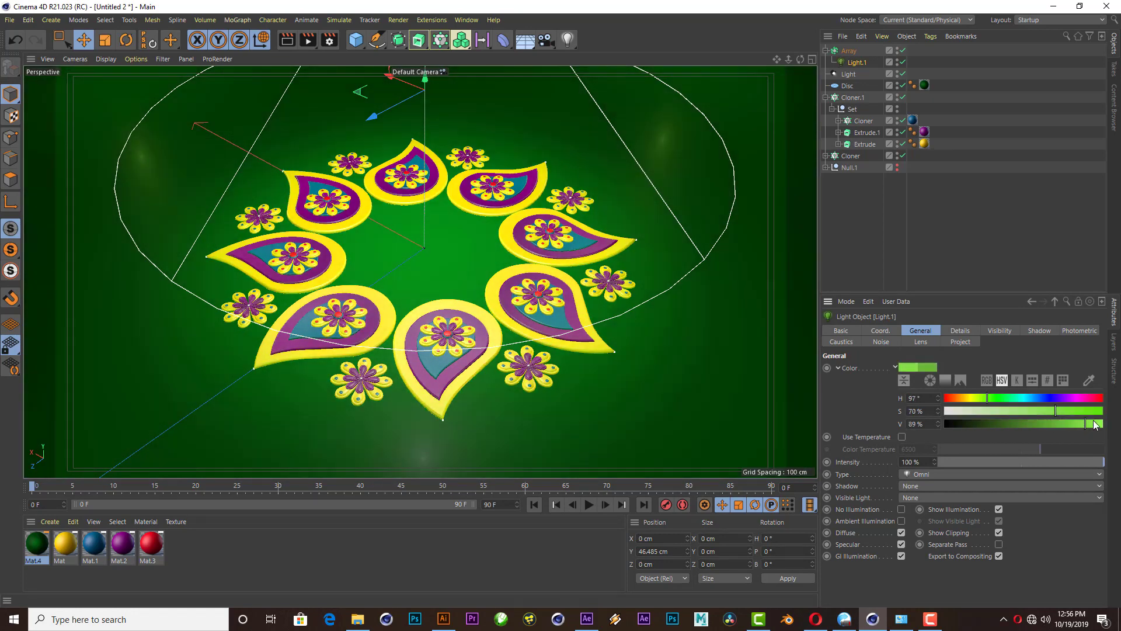
mouse_move(1058, 424)
mouse_down()
mouse_move(1044, 426)
mouse_move(1077, 424)
mouse_move(1041, 423)
mouse_up()
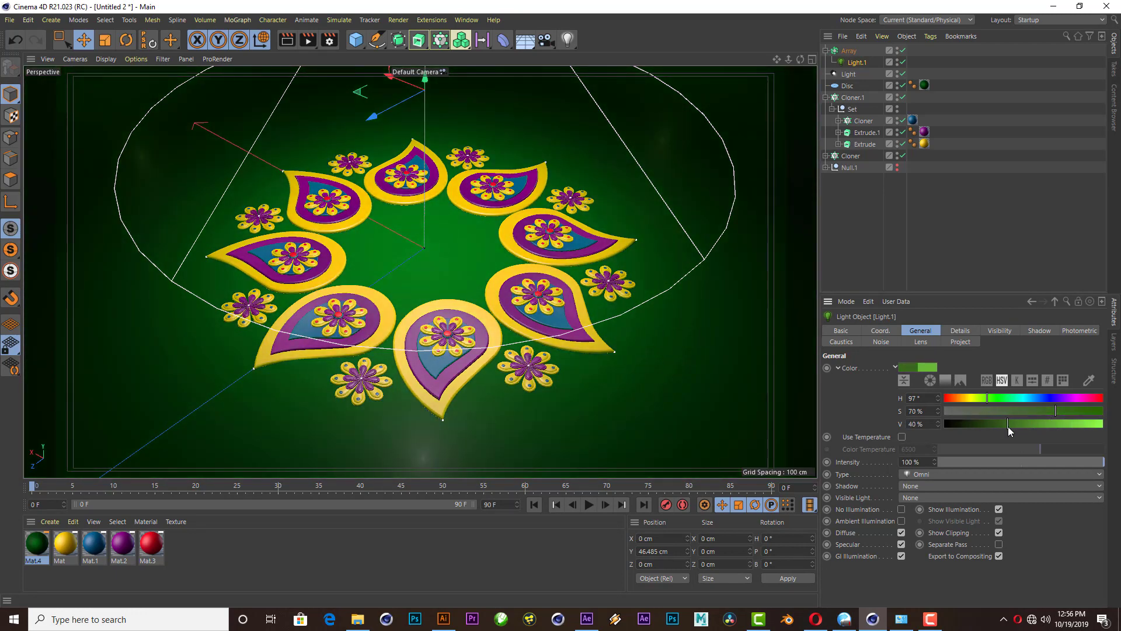
click(283, 40)
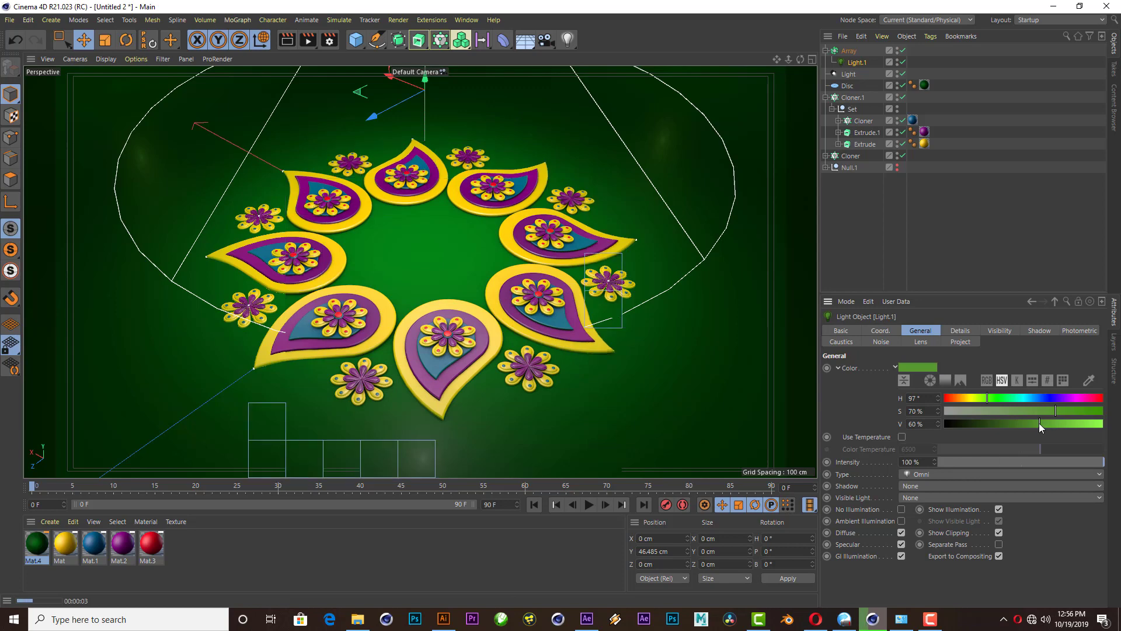
drag(1039, 423, 1007, 416)
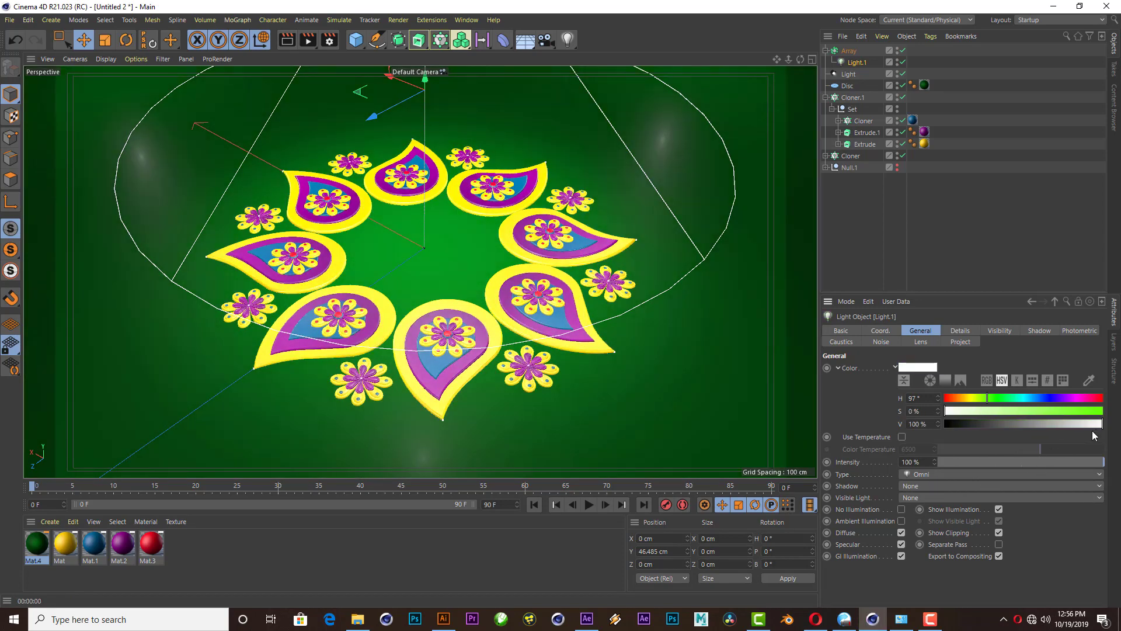
drag(1092, 424, 1039, 425)
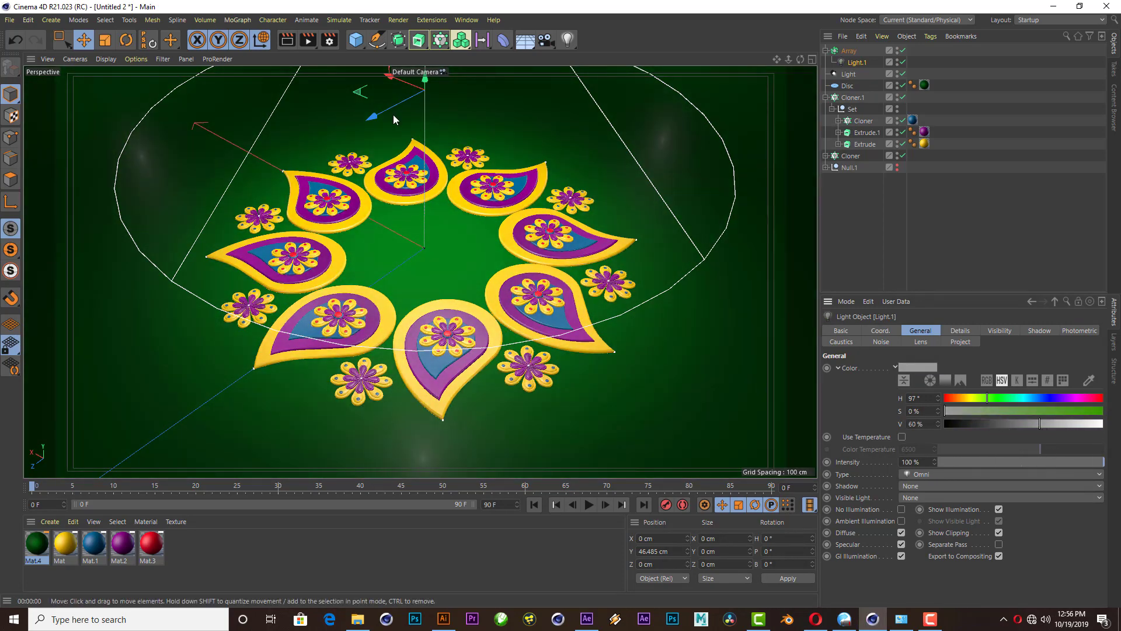
- Render a Ctrl+R preview and orbit in for a close top view of the paisley ring
key(ctrl+r)
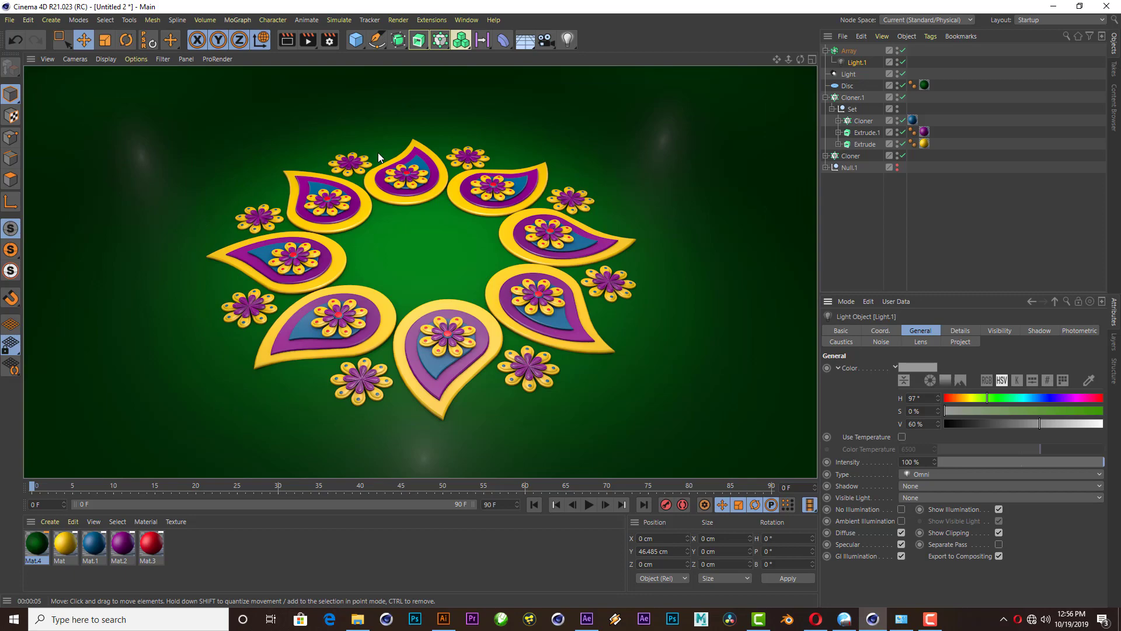
mouse_move(801, 58)
mouse_down()
mouse_move(802, 93)
mouse_move(818, 82)
mouse_up()
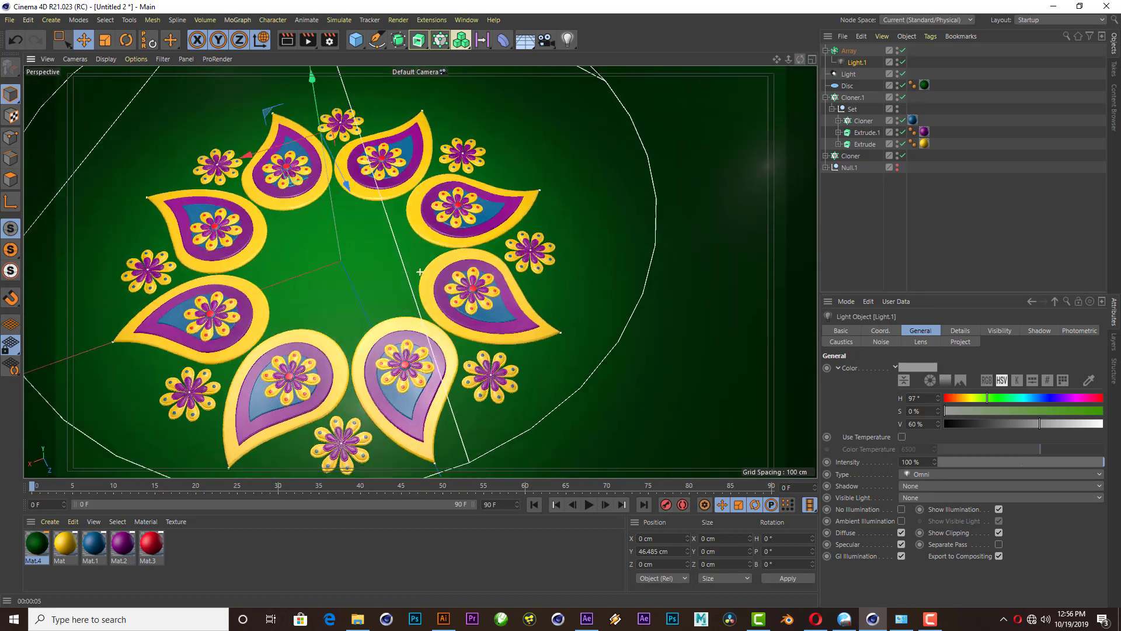
drag(818, 82, 684, 411)
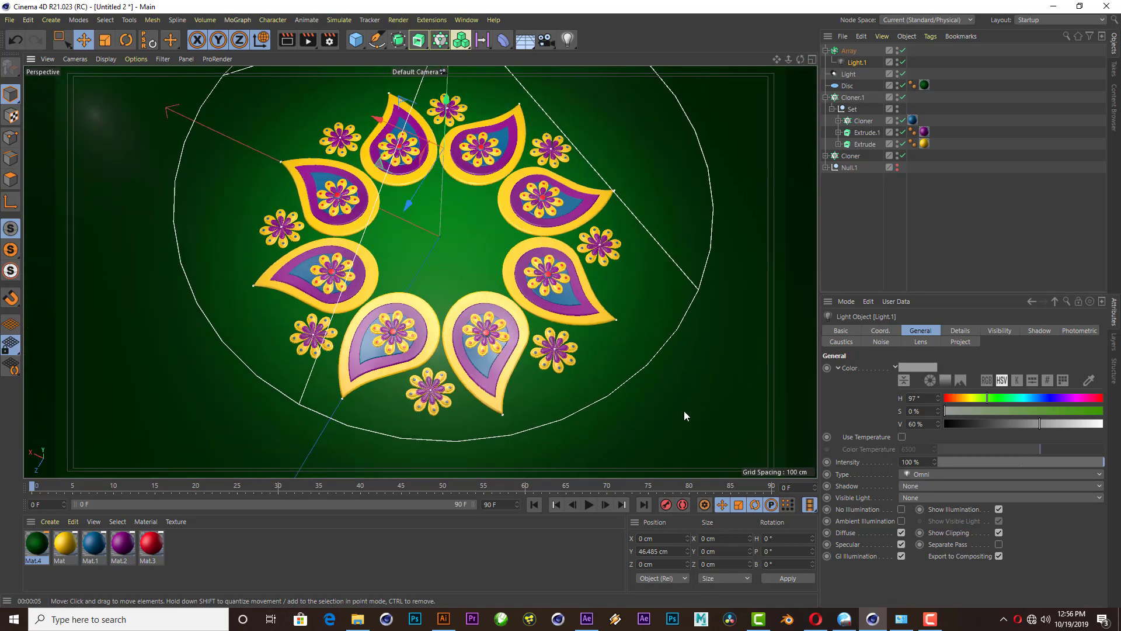
scroll(532, 247, up, 3)
- Lower purple Mat.2's specular falloff, review Mat.3, Mat.1 and Mat, then re-render with Ctrl+R
double_click(122, 543)
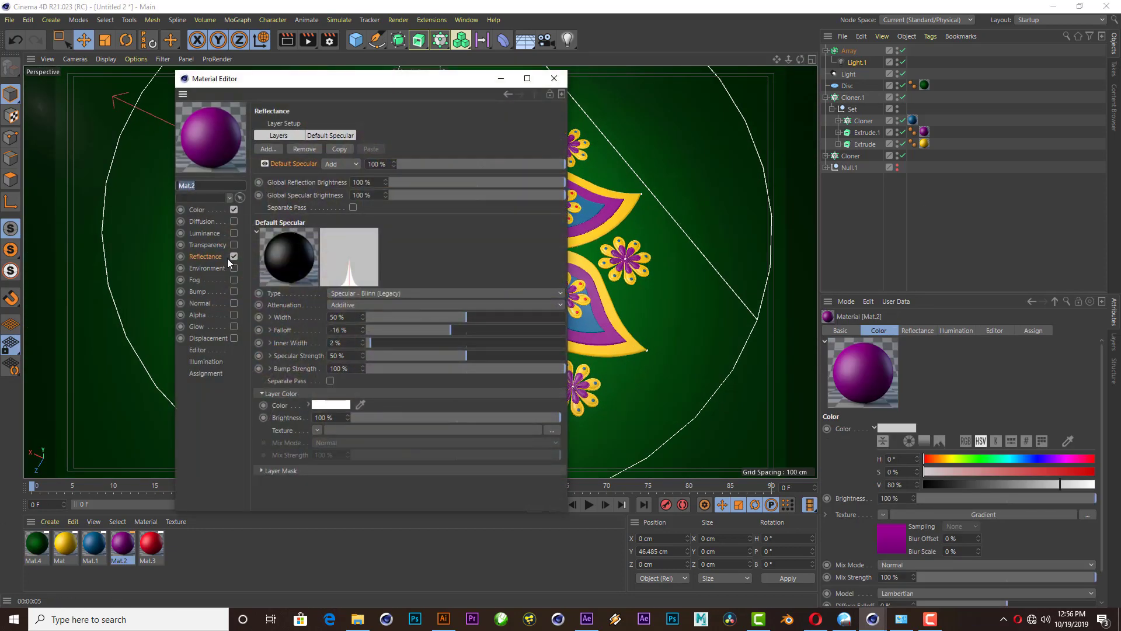
drag(450, 338, 422, 331)
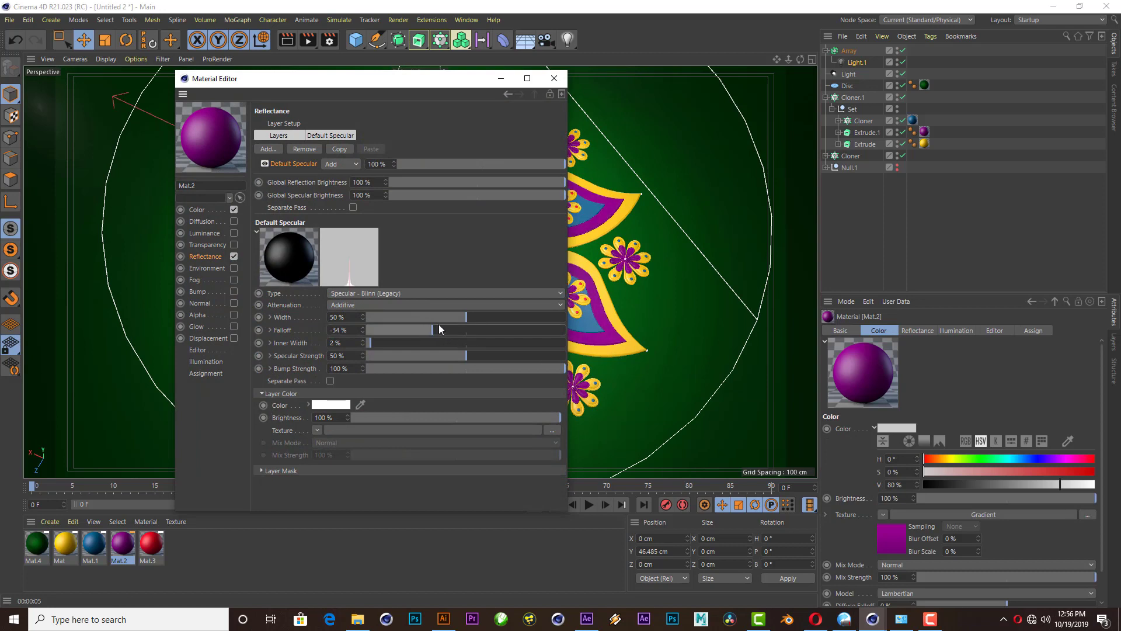
click(151, 543)
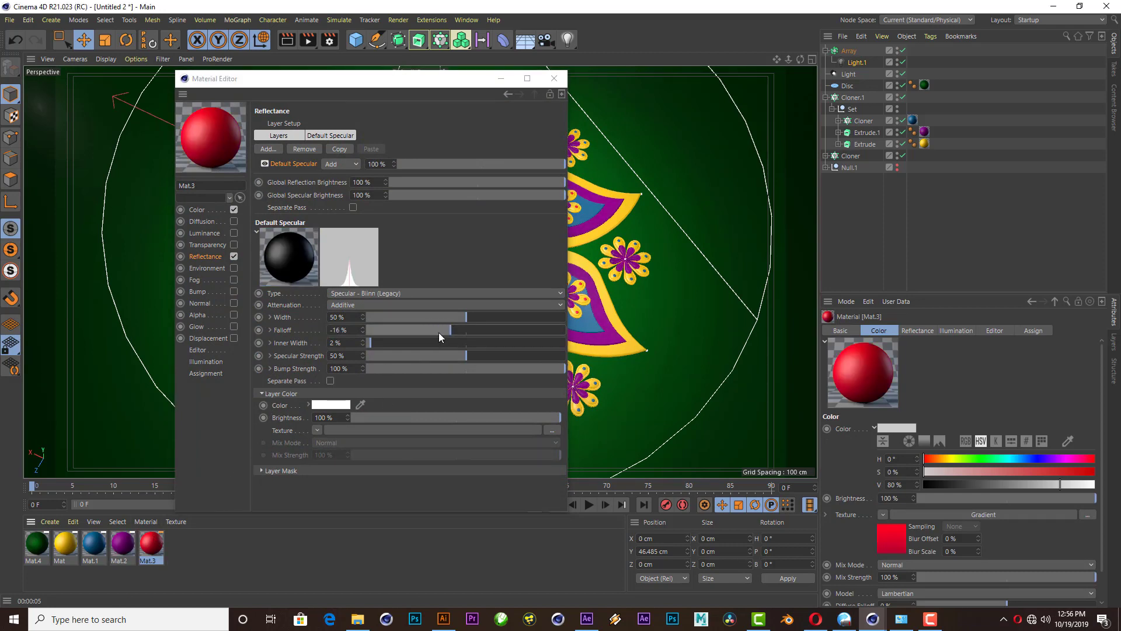
click(93, 543)
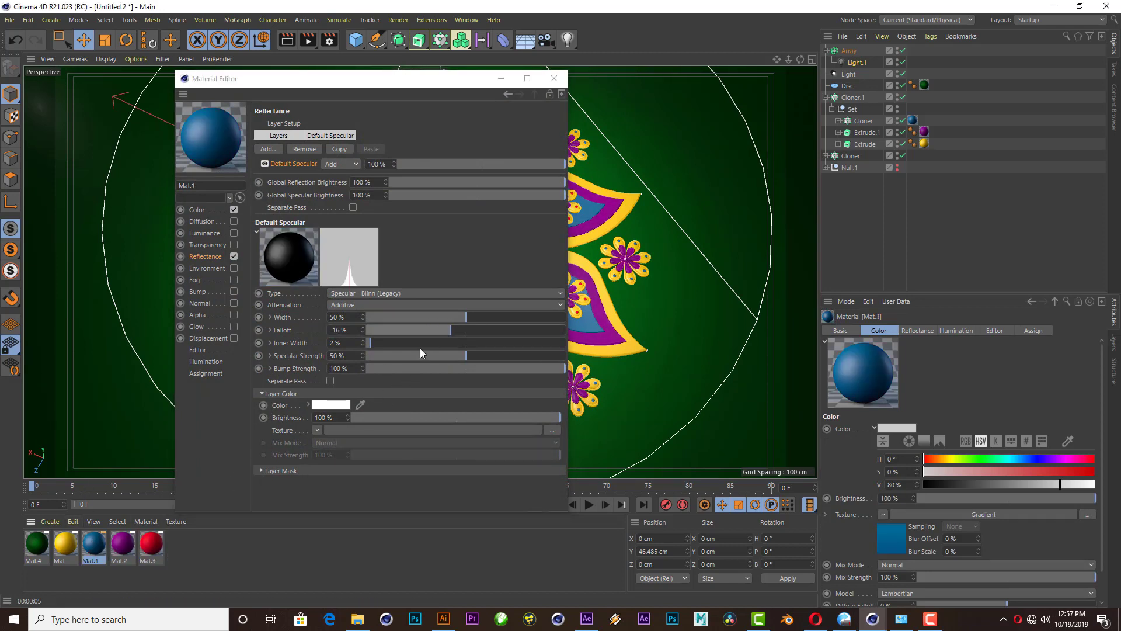
click(65, 543)
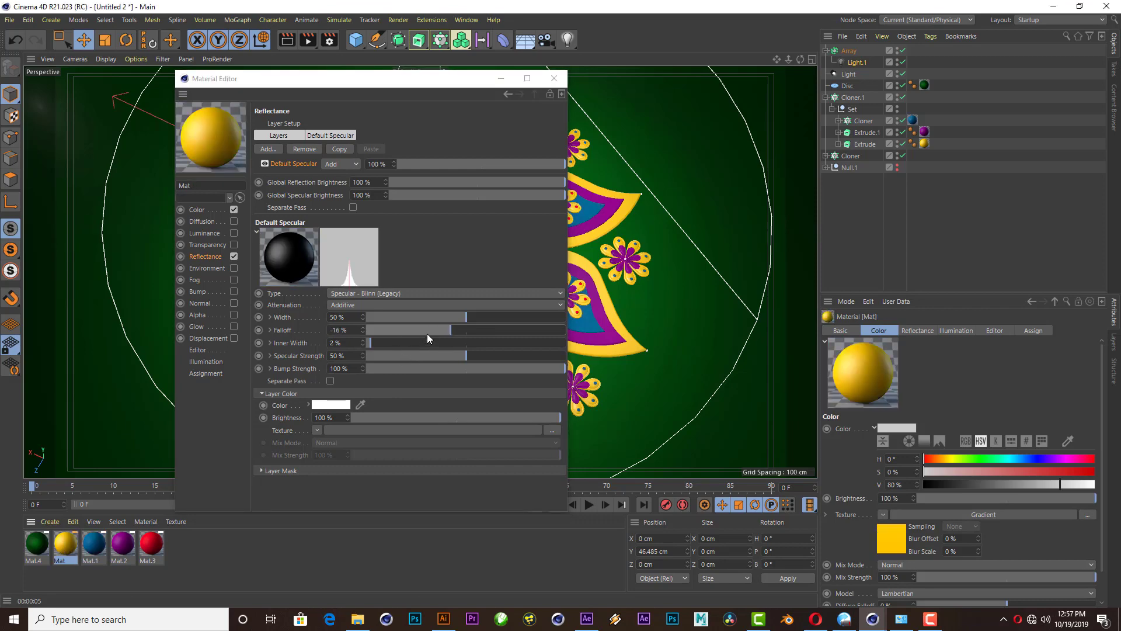
click(553, 78)
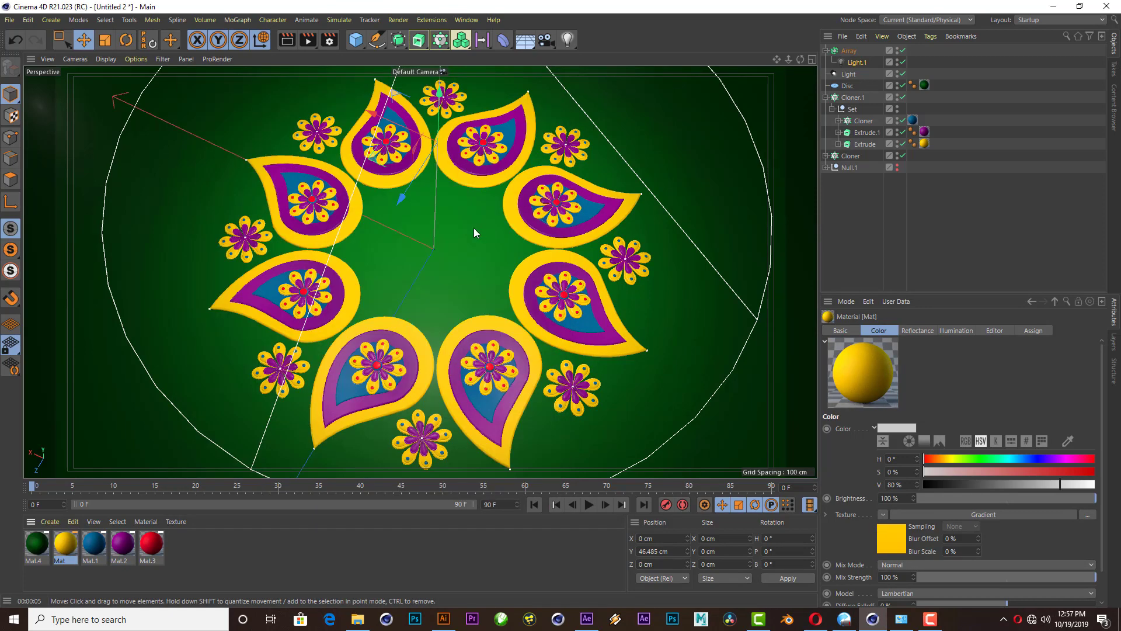
key(ctrl+r)
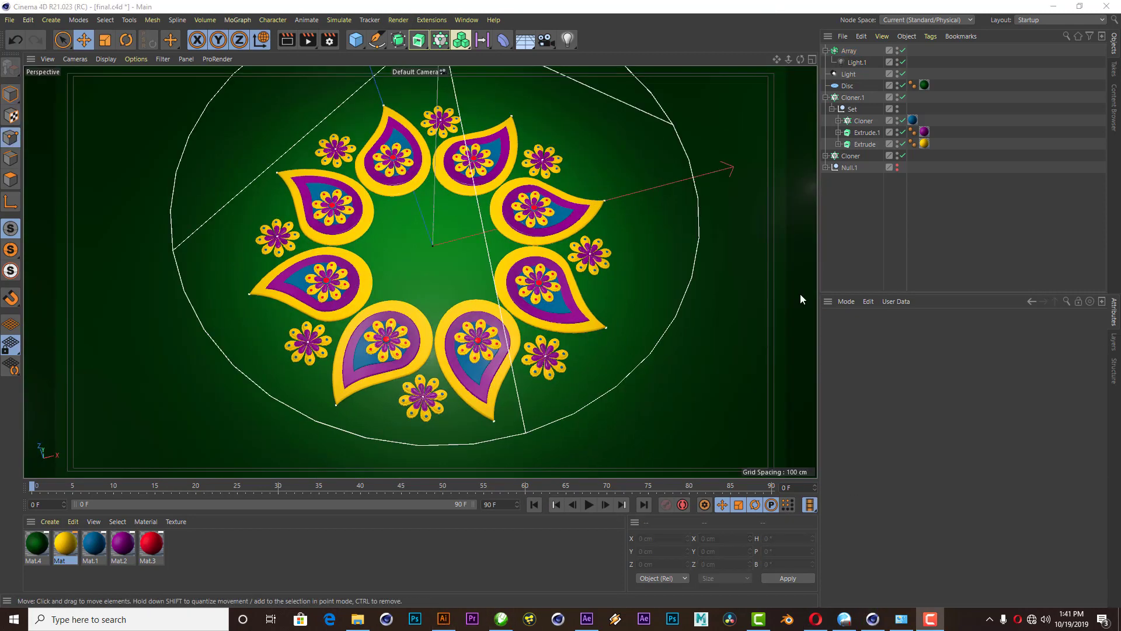
click(504, 621)
- Marquee-select all three lines of the Happy Diwali lettering
click(412, 180)
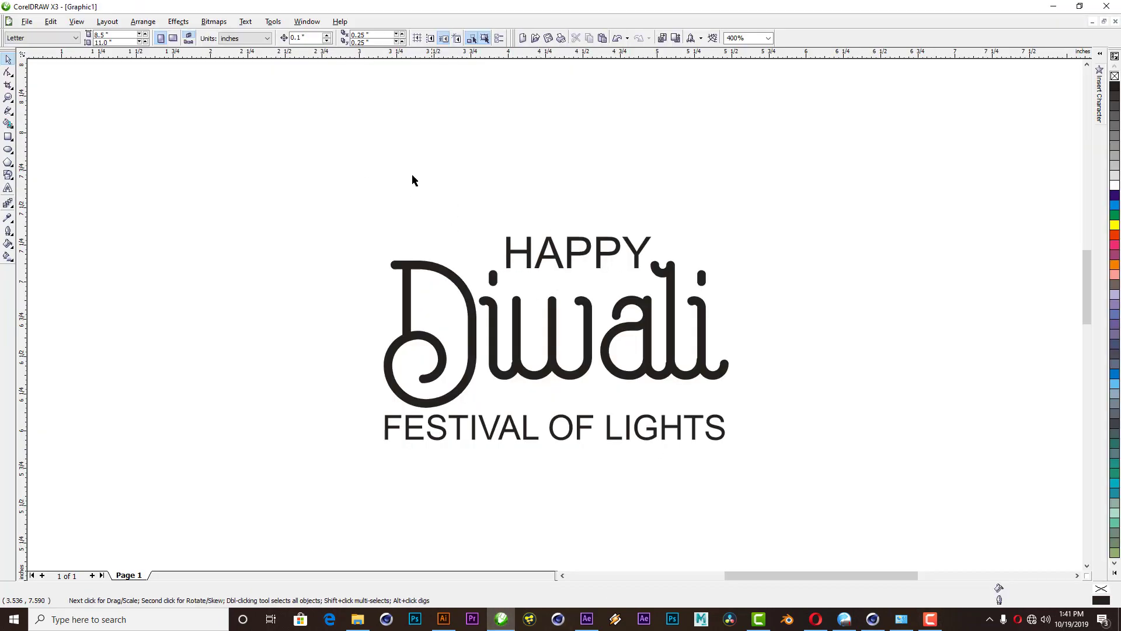
click(517, 342)
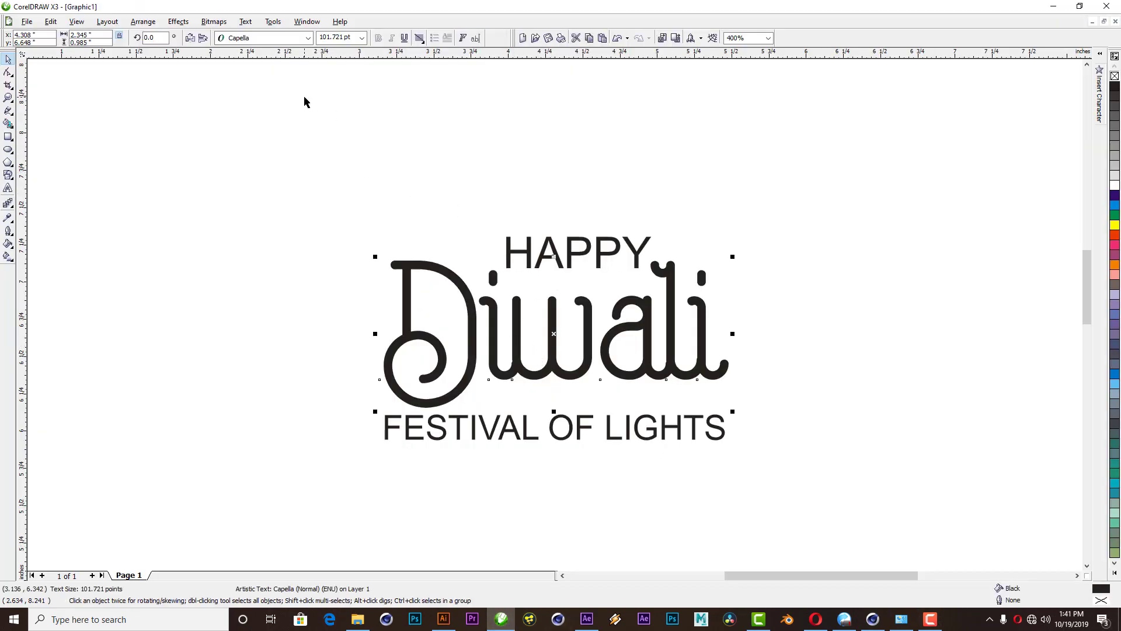
drag(314, 161, 820, 529)
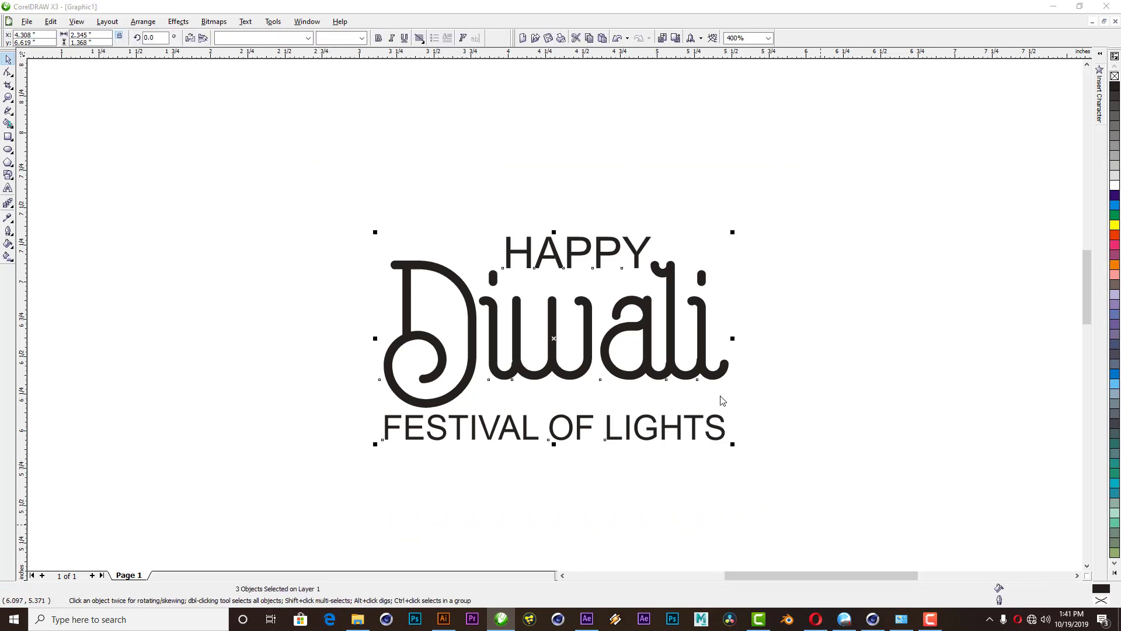
- Save the lettering as Adobe Illustrator file 'Text' in the Flower folder, replacing Text.ai
key(ctrl+s)
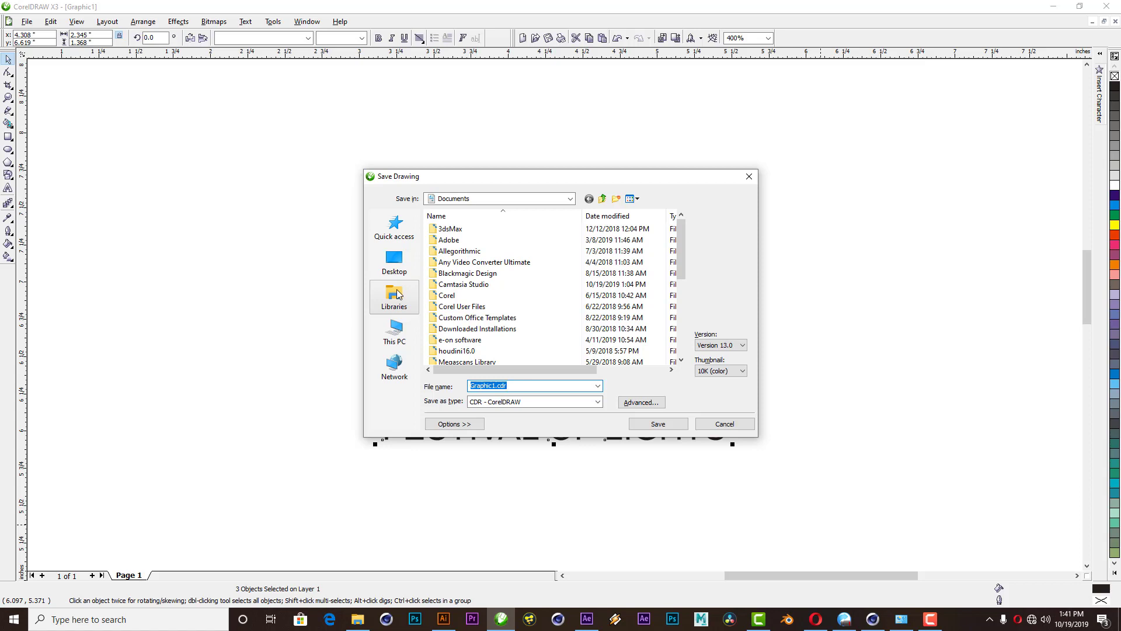
click(395, 227)
scroll(588, 300, down, 3)
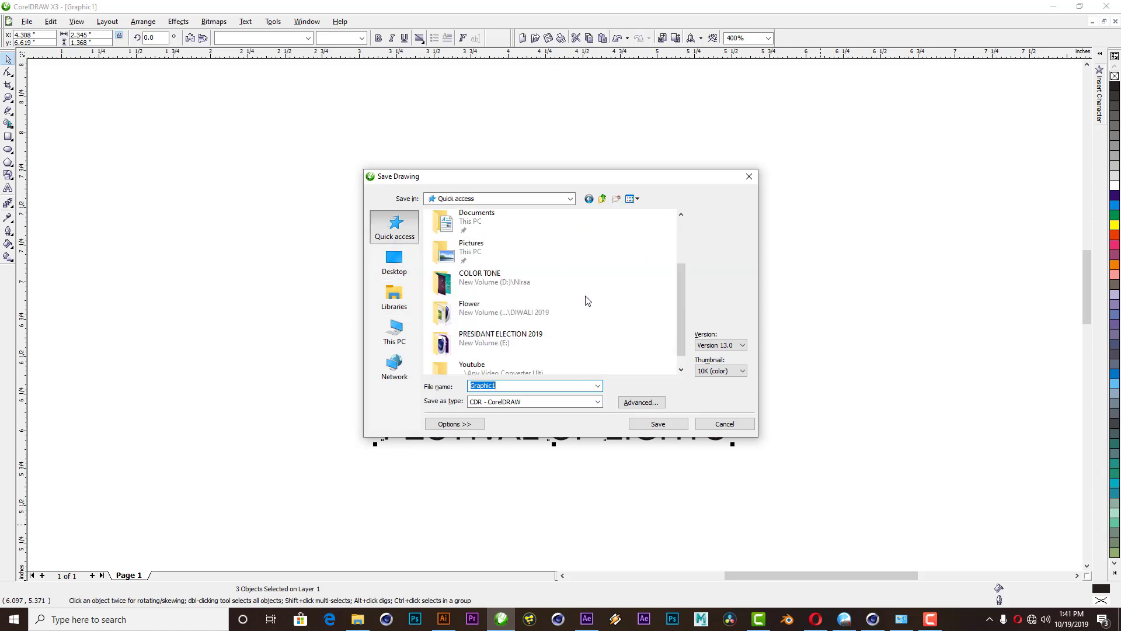
scroll(588, 301, down, 1)
double_click(565, 299)
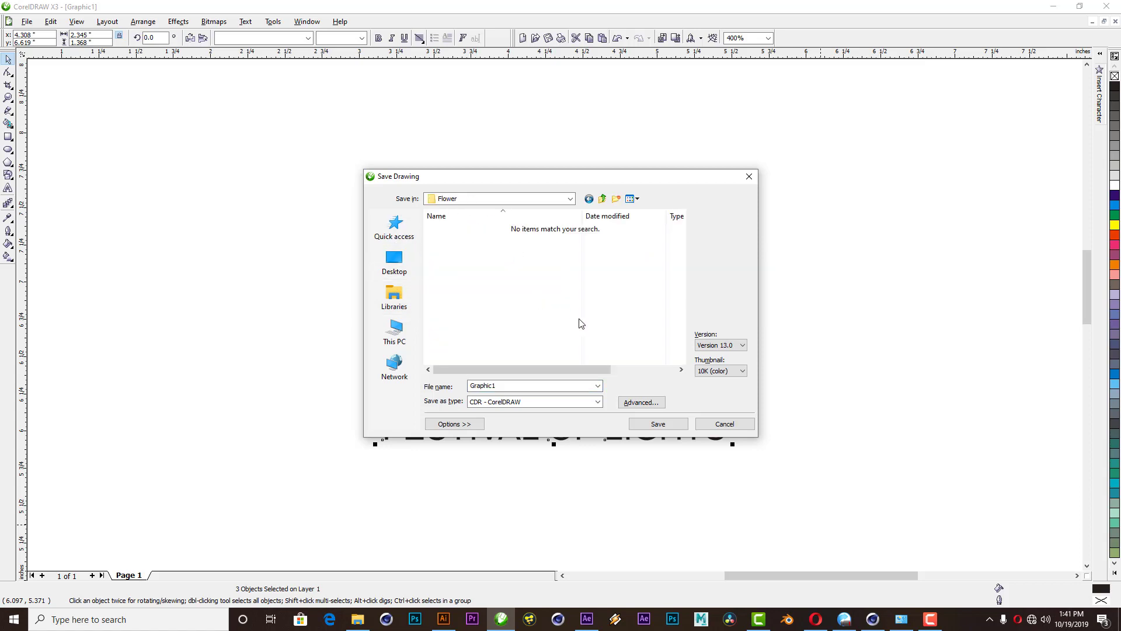
click(494, 403)
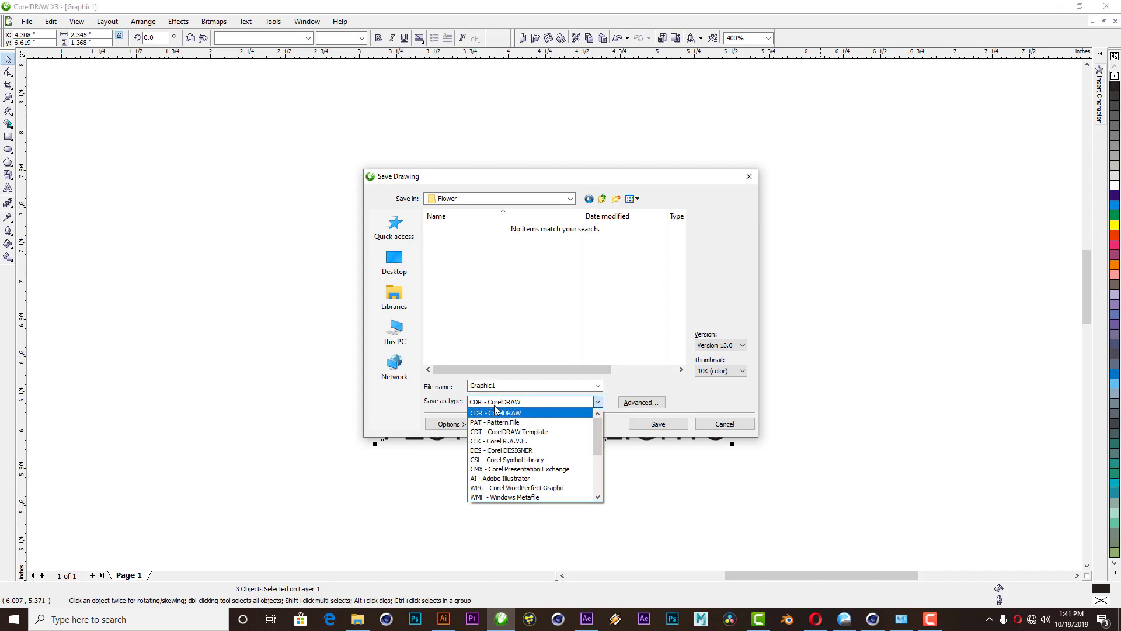
click(500, 479)
click(521, 386)
text(tEXT)
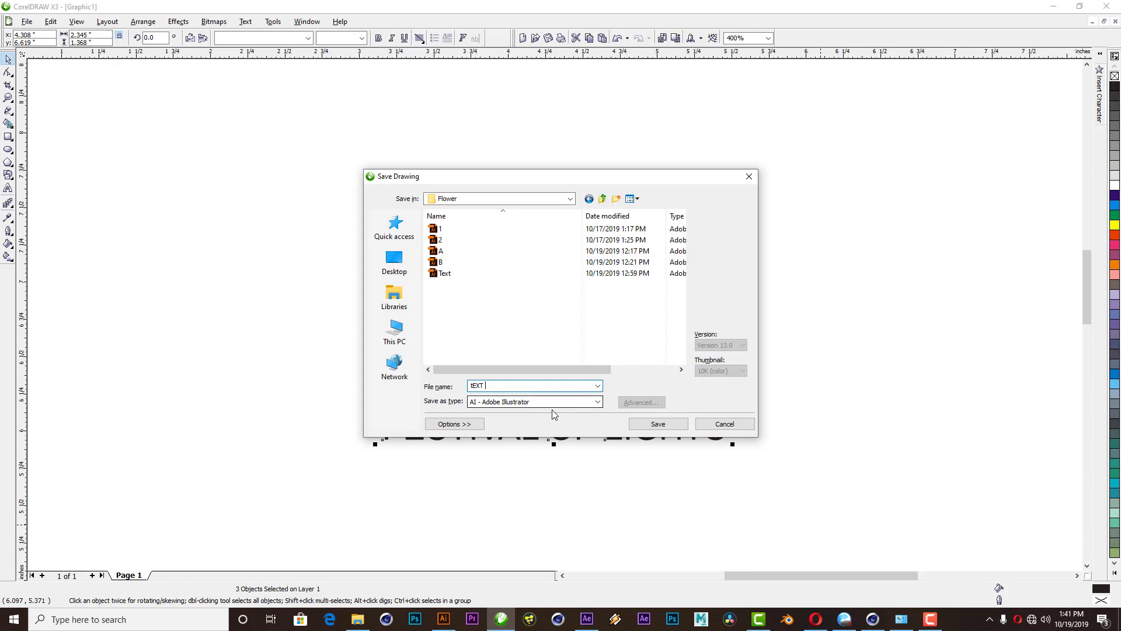
click(443, 275)
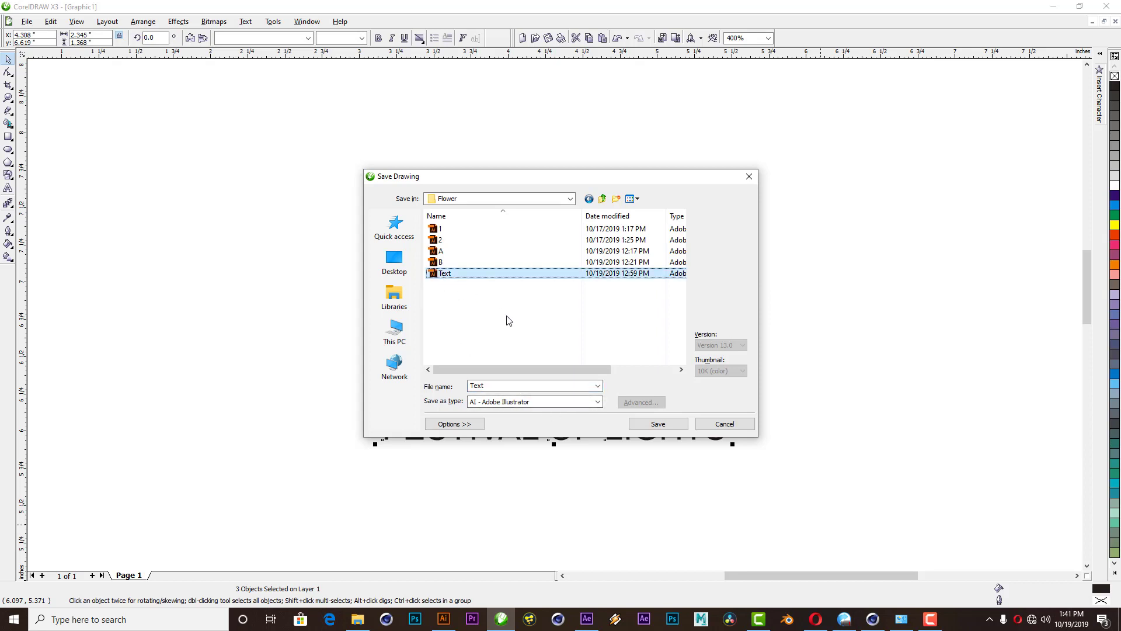
key(Delete)
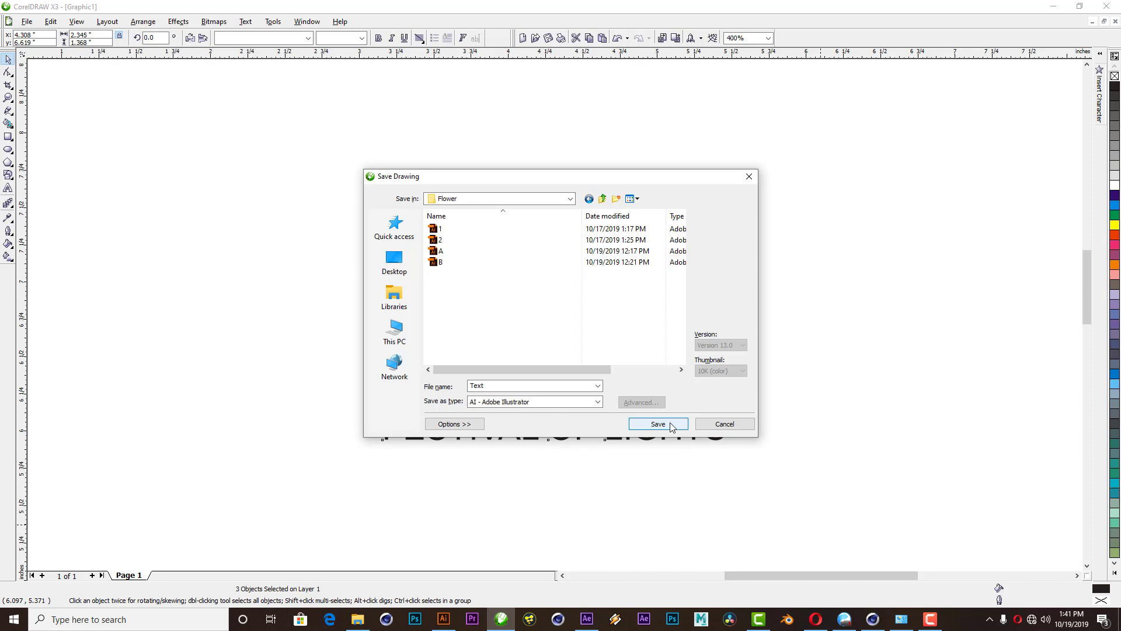
click(671, 427)
click(590, 312)
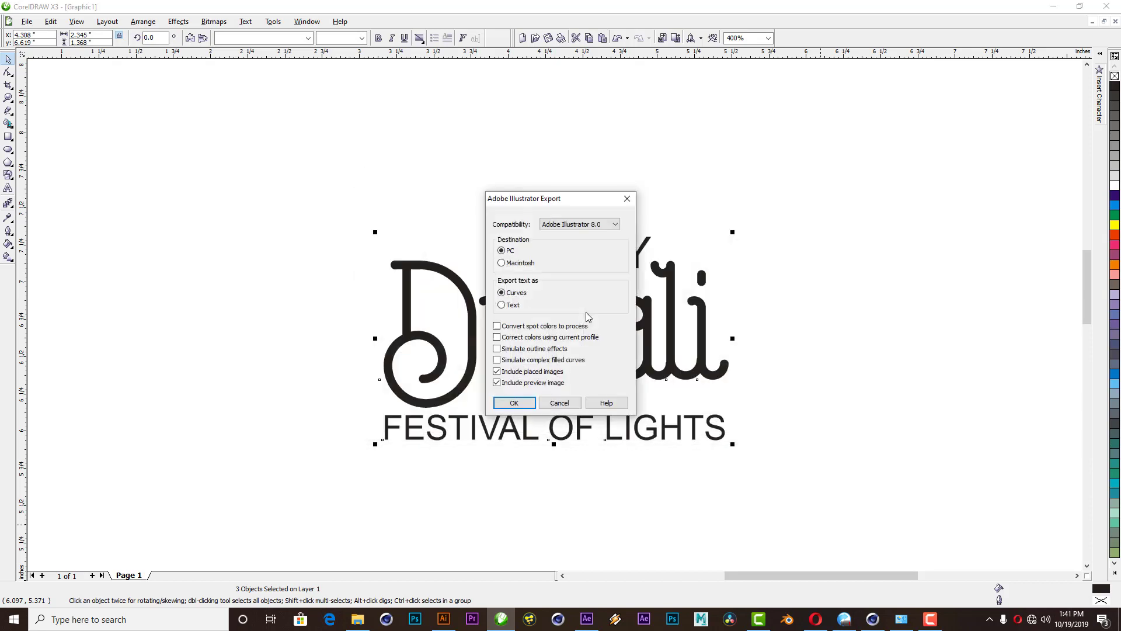
click(520, 405)
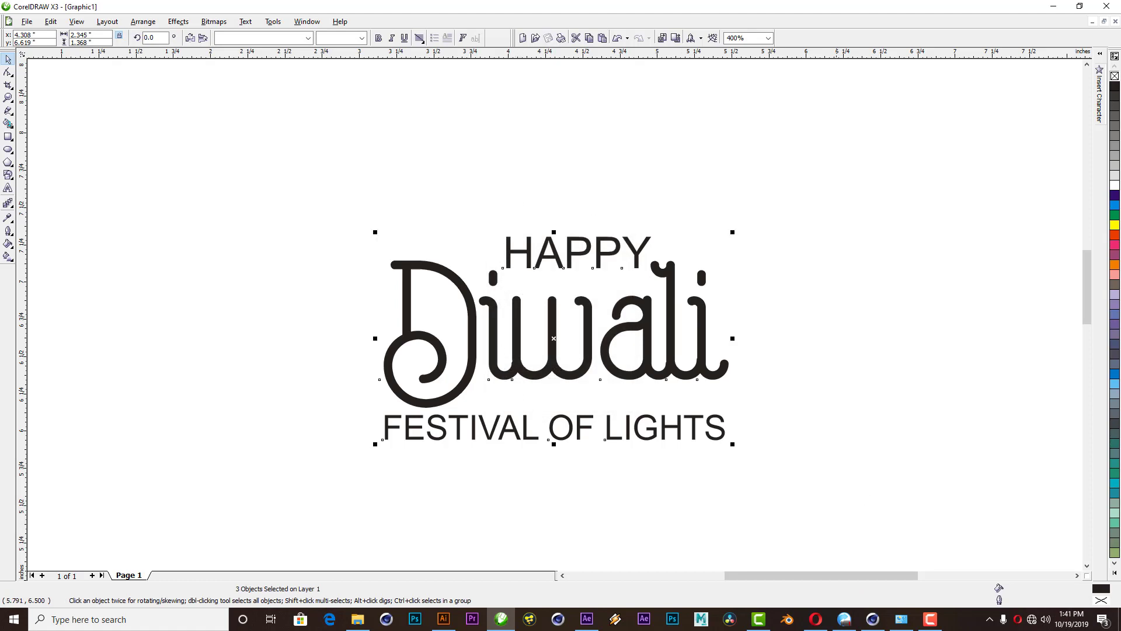
click(872, 619)
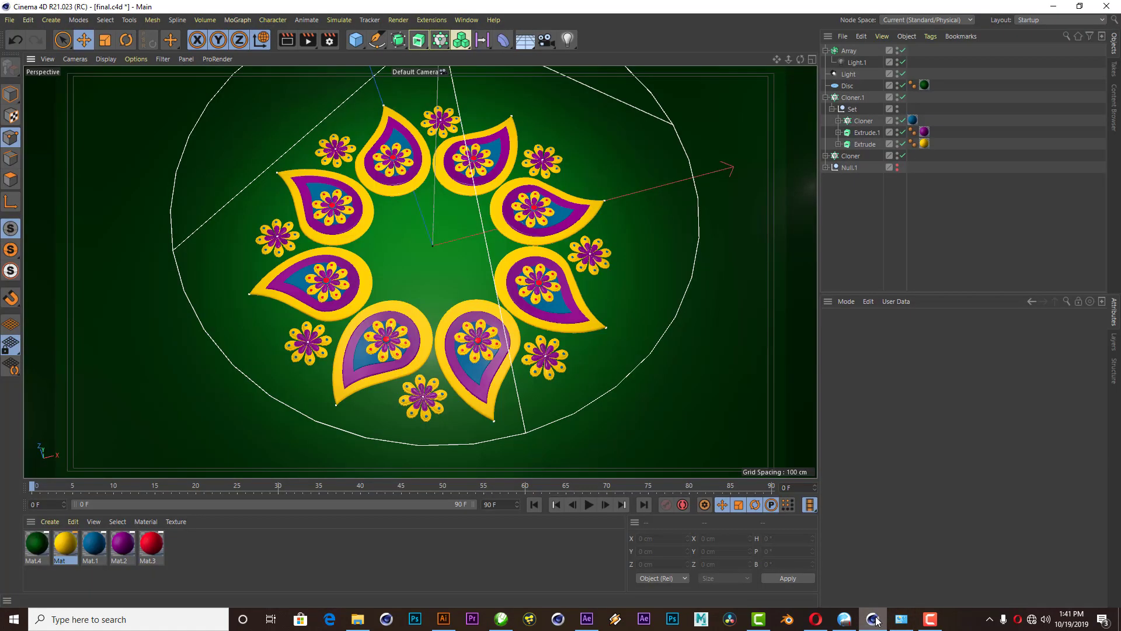
- Import the exported Text Illustrator file into the Cinema 4D scene
click(846, 36)
click(864, 59)
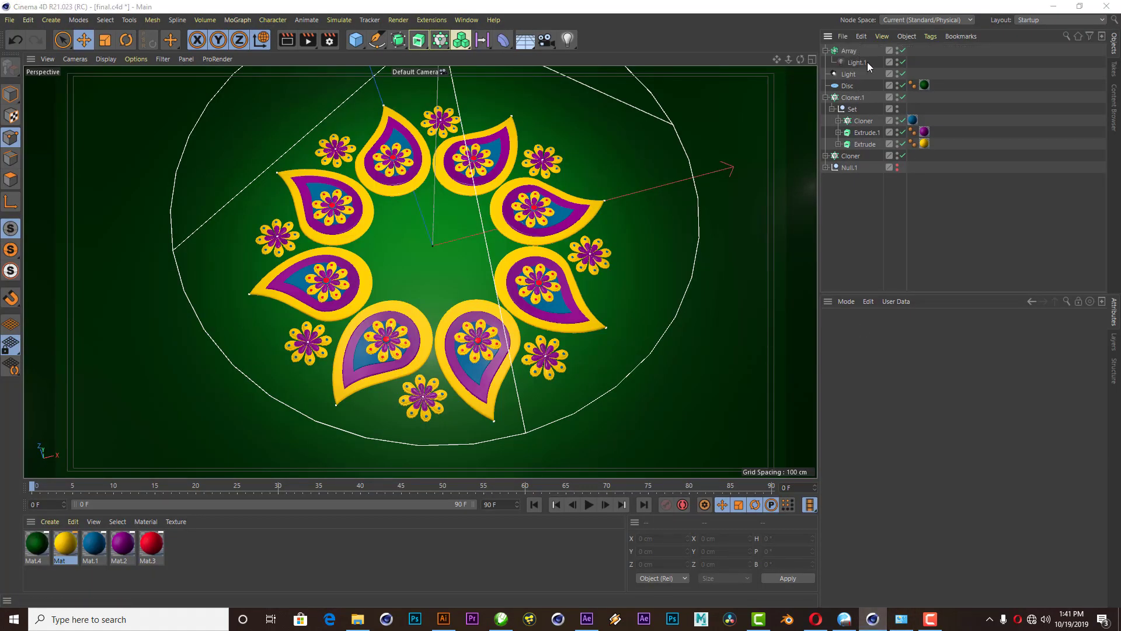
click(132, 158)
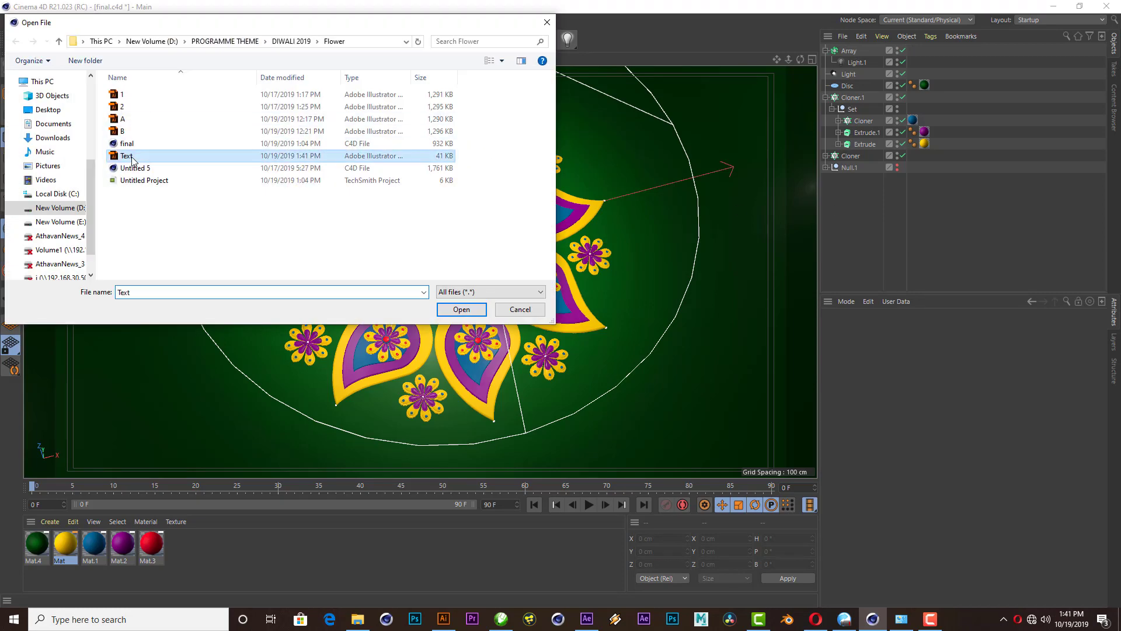
click(471, 312)
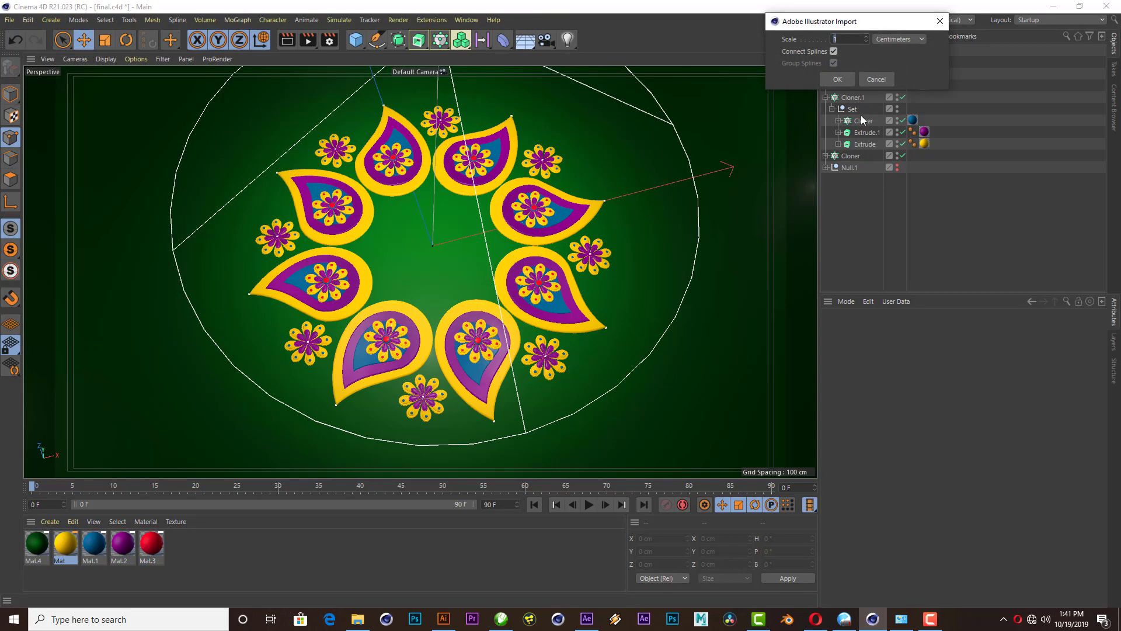
click(837, 80)
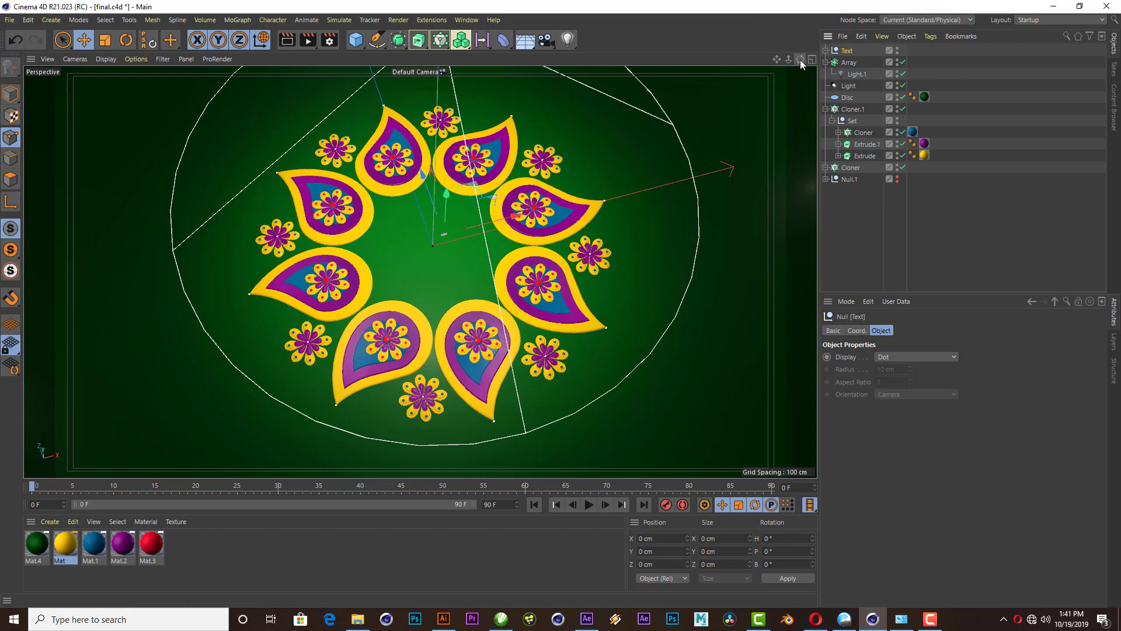
- Scale the Text splines up over the rangoli centre and lift them slightly along Y
drag(801, 60, 476, 237)
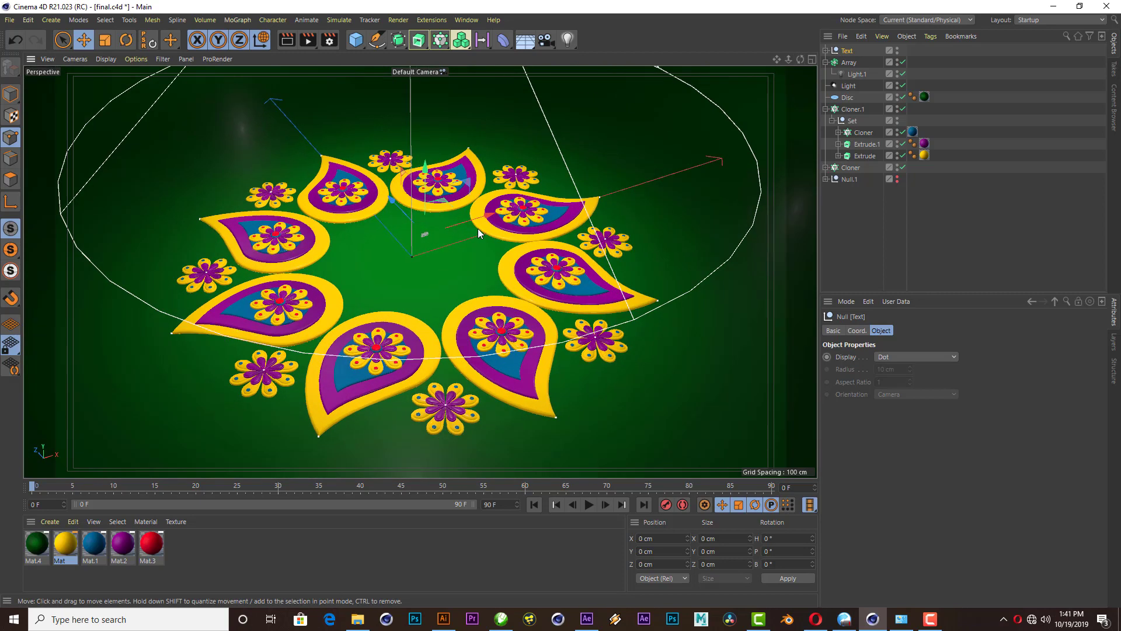
scroll(477, 234, up, 2)
click(106, 41)
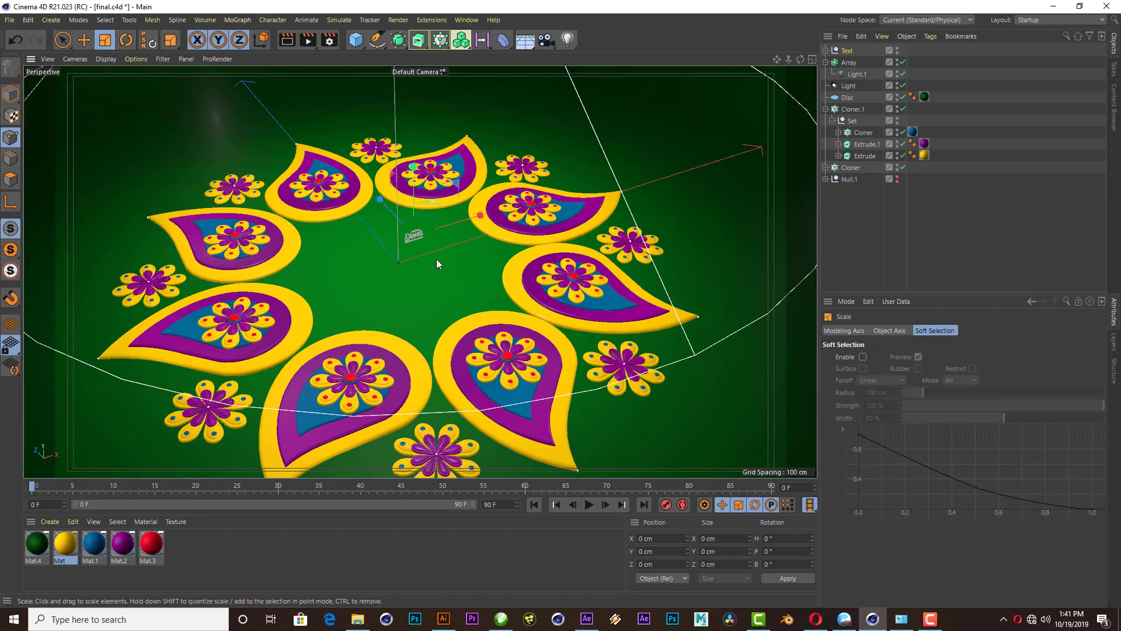
drag(437, 260, 312, 385)
drag(381, 306, 349, 347)
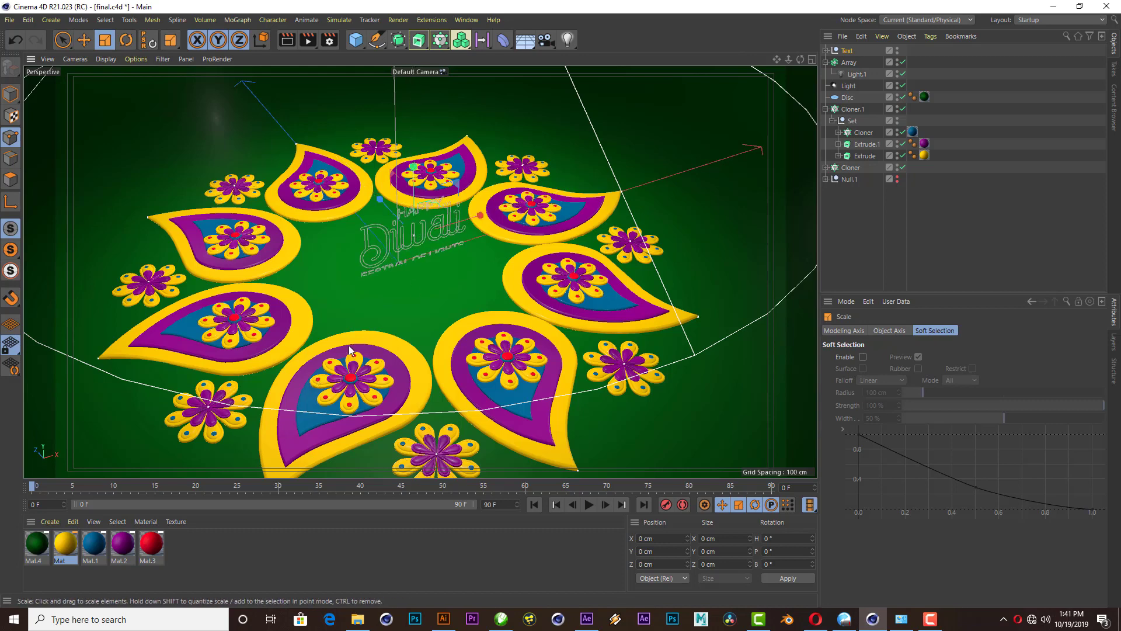
drag(388, 269, 598, 187)
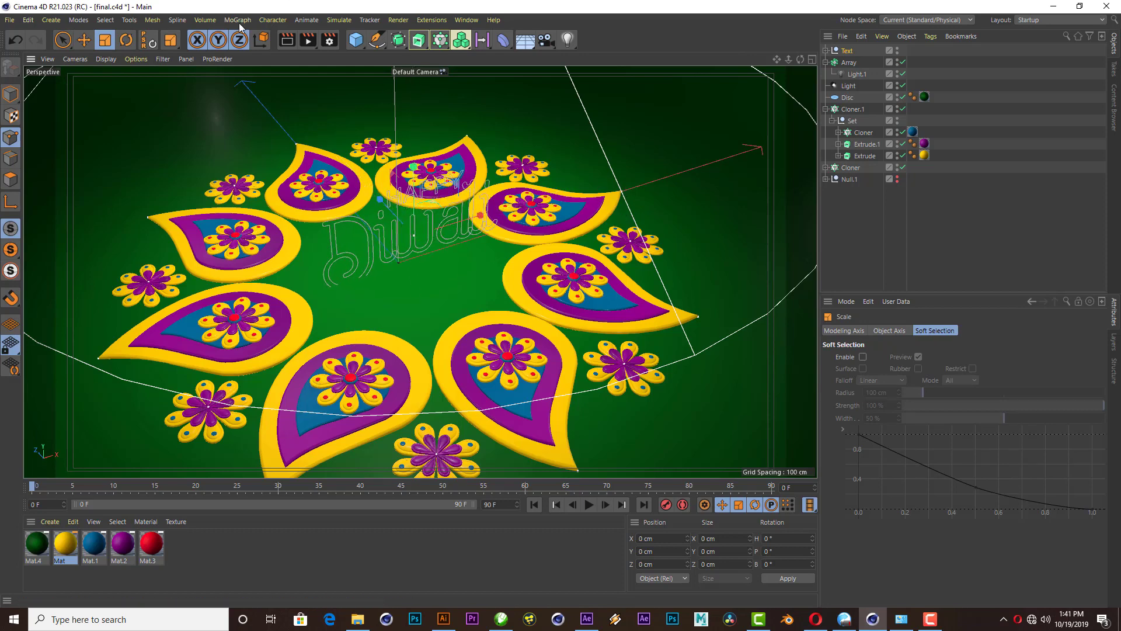
click(85, 39)
drag(422, 177, 422, 131)
scroll(455, 118, up, 2)
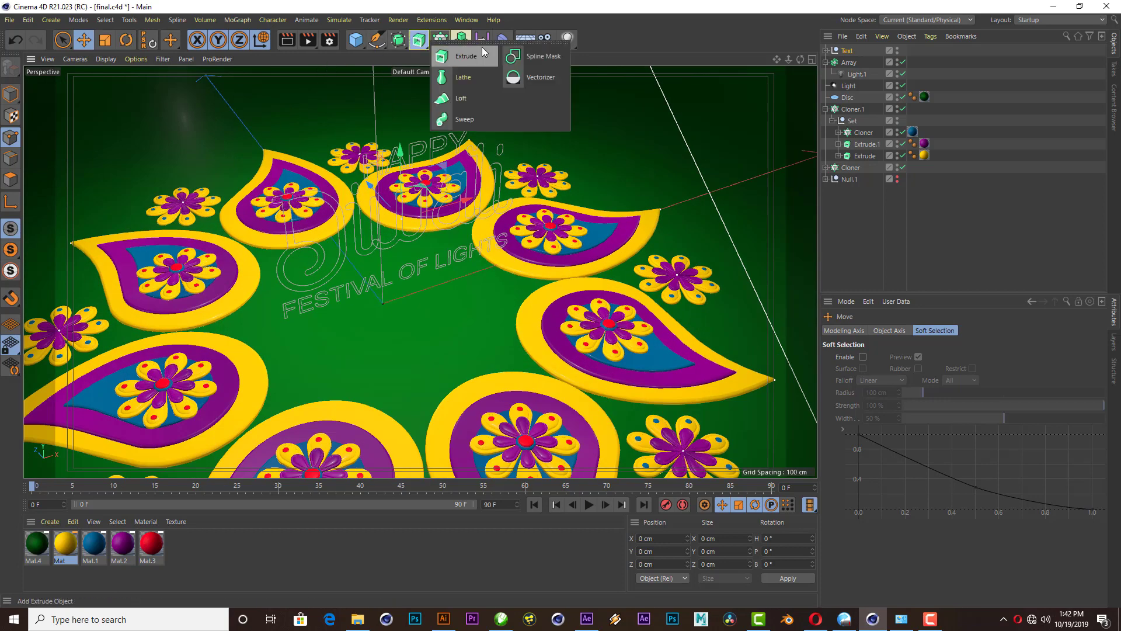
- Put the Text splines under a new Extrude and set its depth to 5 cm
drag(418, 40, 482, 47)
click(848, 63)
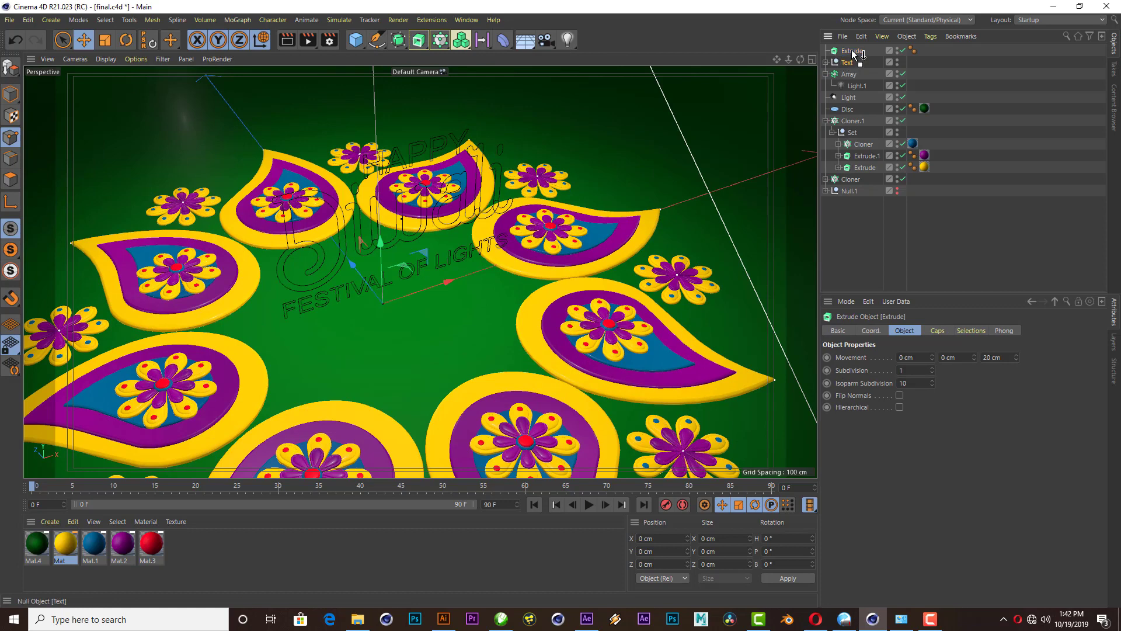
drag(851, 50, 851, 51)
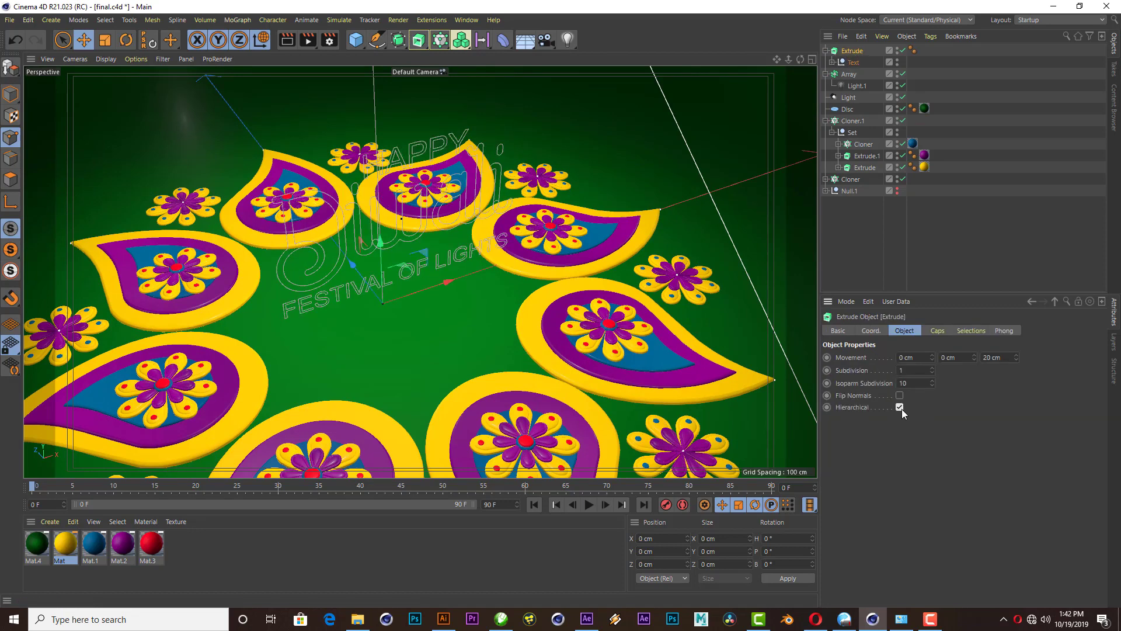
click(1006, 358)
text(5)
key(Return)
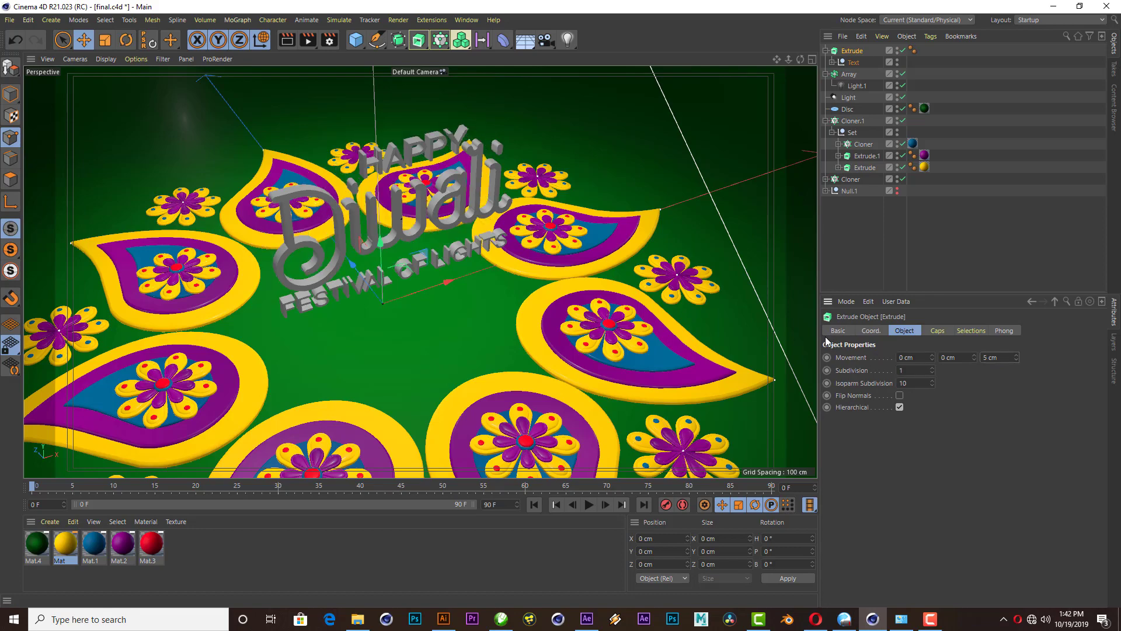
drag(801, 62, 800, 35)
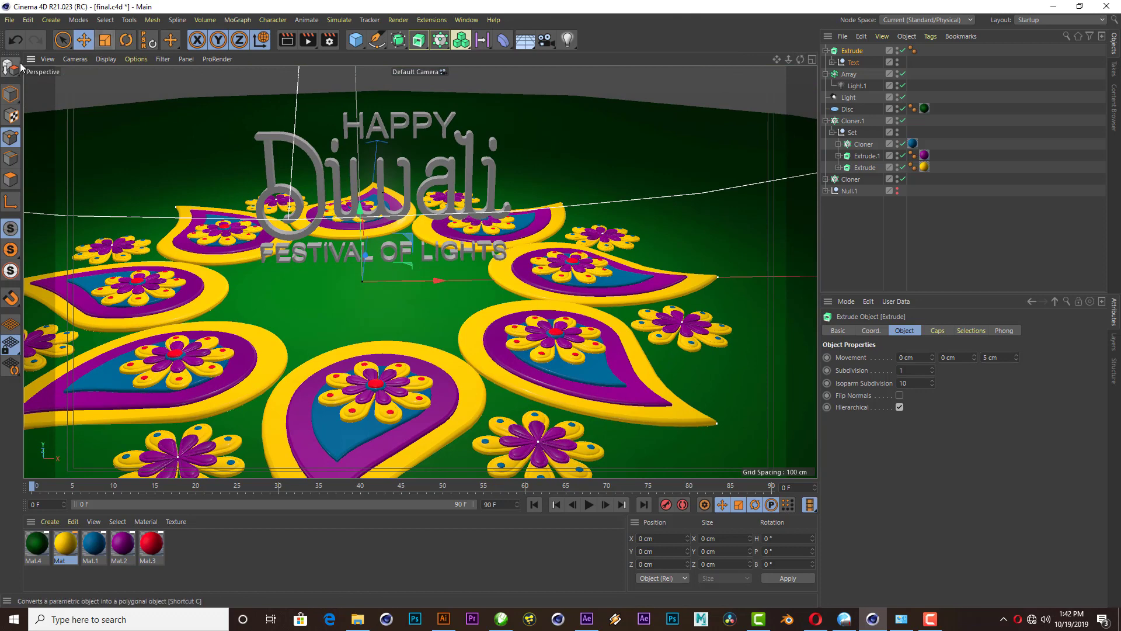
click(10, 93)
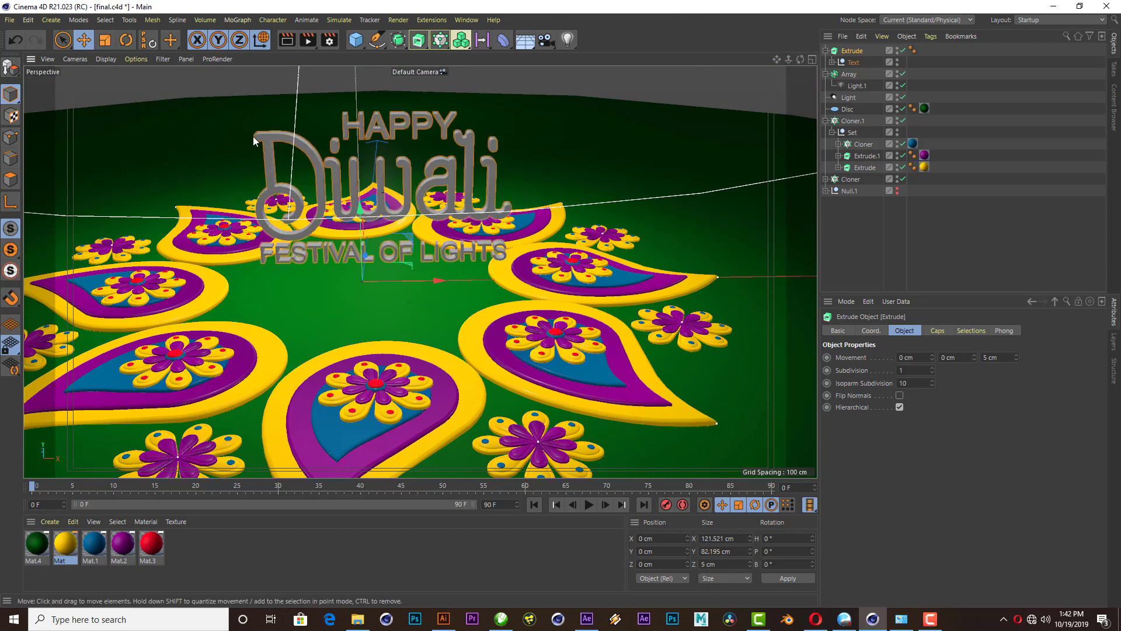
click(126, 40)
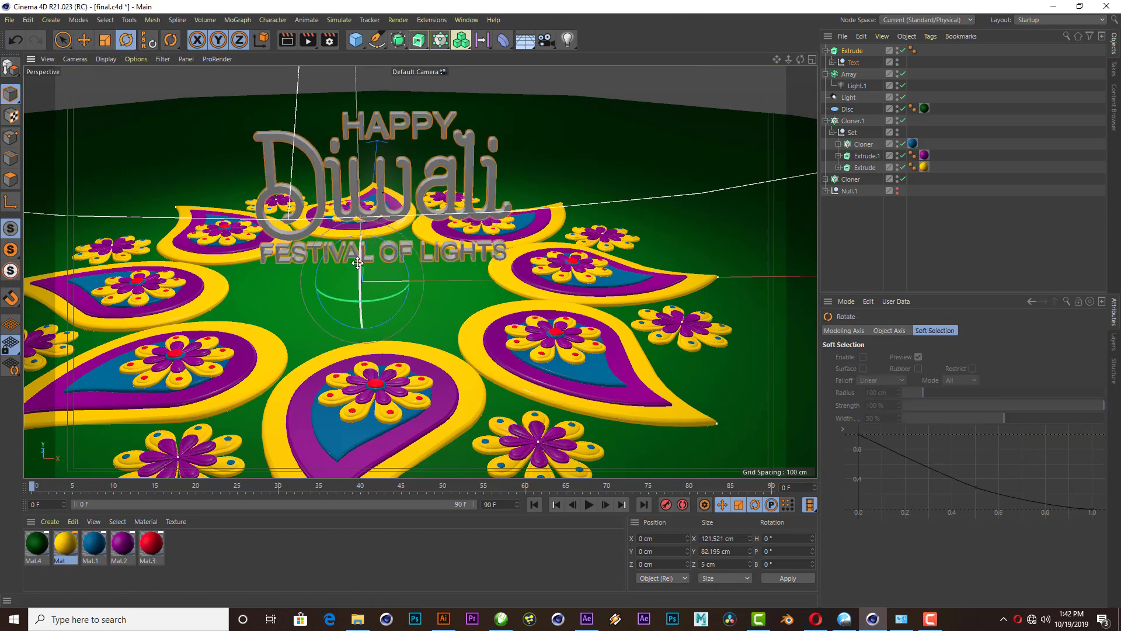
- Tip the Diwali lettering flat onto the disc with pitch rotation -90°
drag(358, 263, 393, 131)
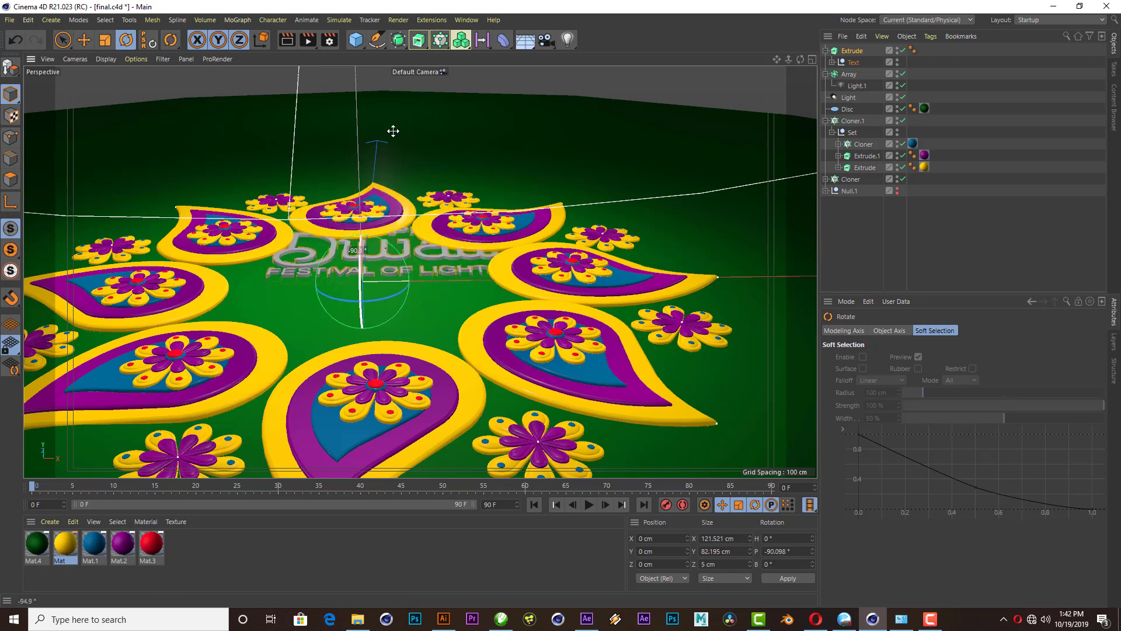
click(794, 551)
text(-9)
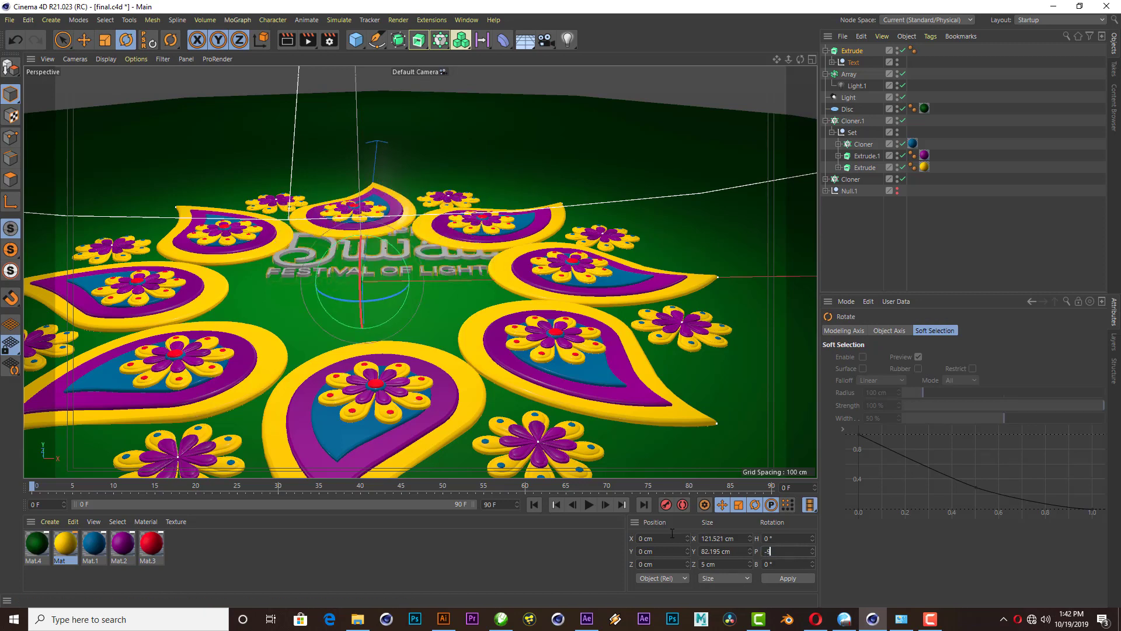
click(84, 40)
click(262, 40)
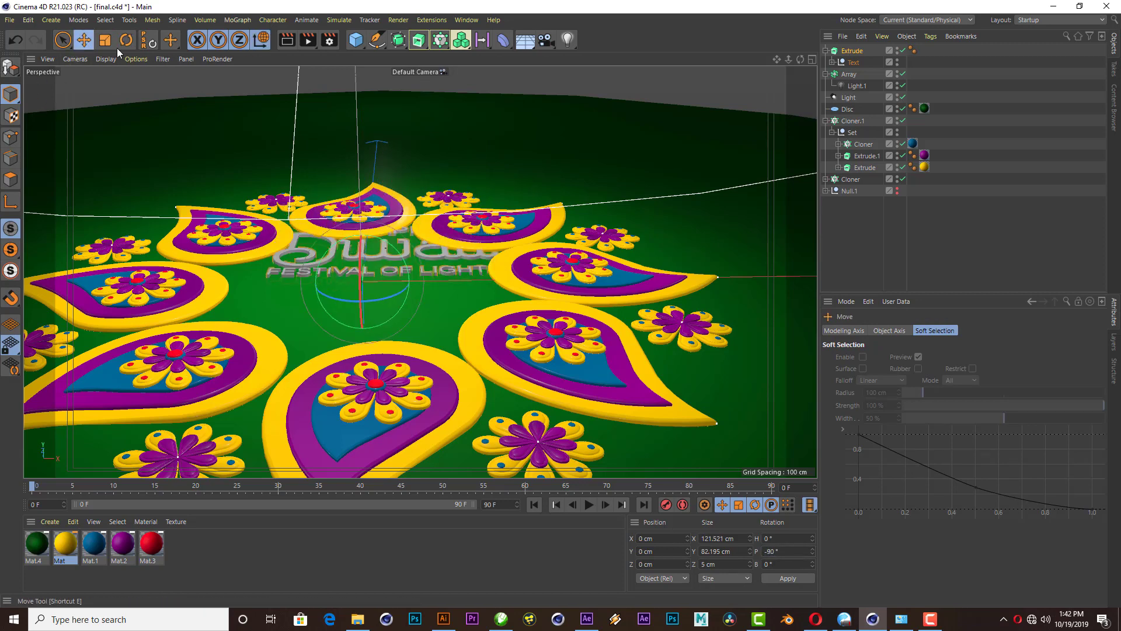
mouse_move(800, 60)
mouse_down()
mouse_move(404, 222)
mouse_move(343, 359)
mouse_move(332, 346)
mouse_up()
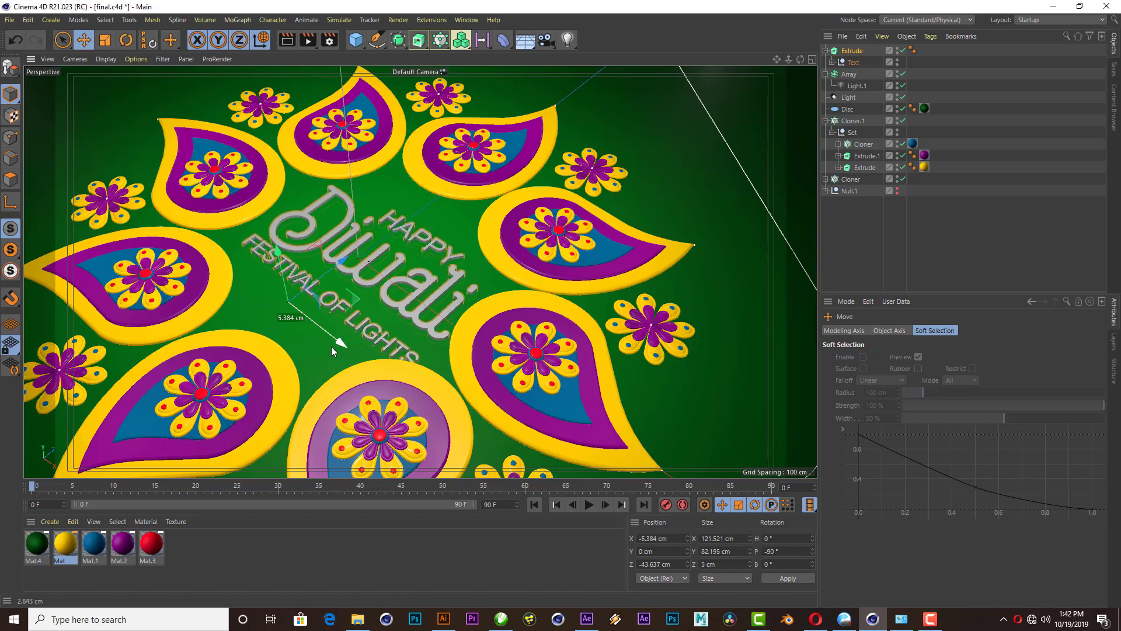
- Shrink the lettering slightly and nudge it toward the rangoli centre
click(106, 40)
drag(502, 180, 453, 188)
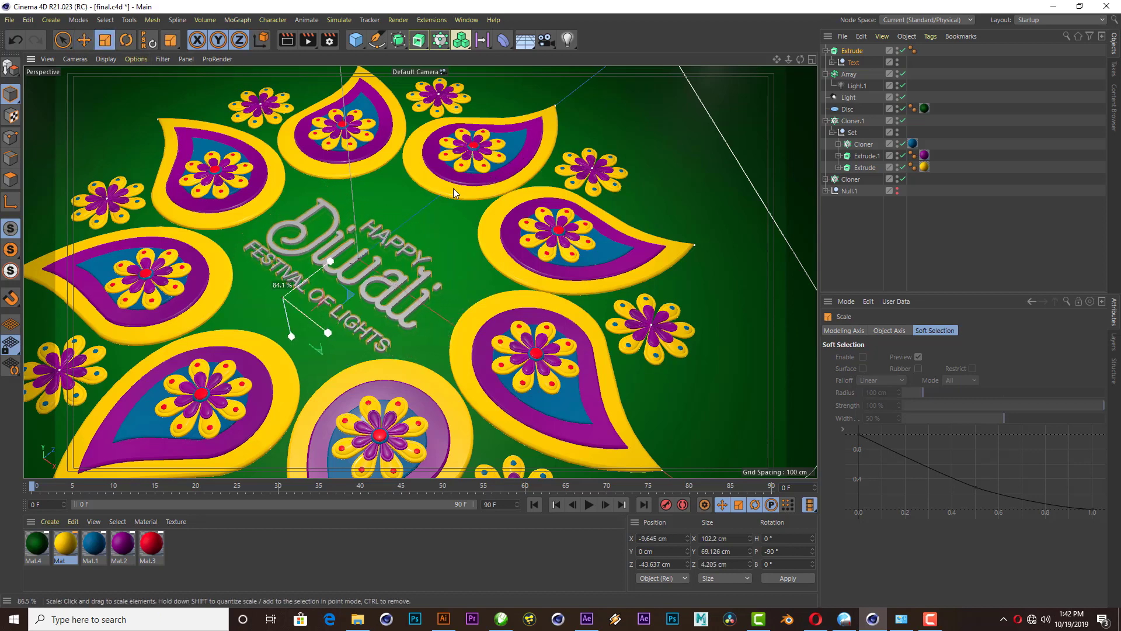
click(87, 41)
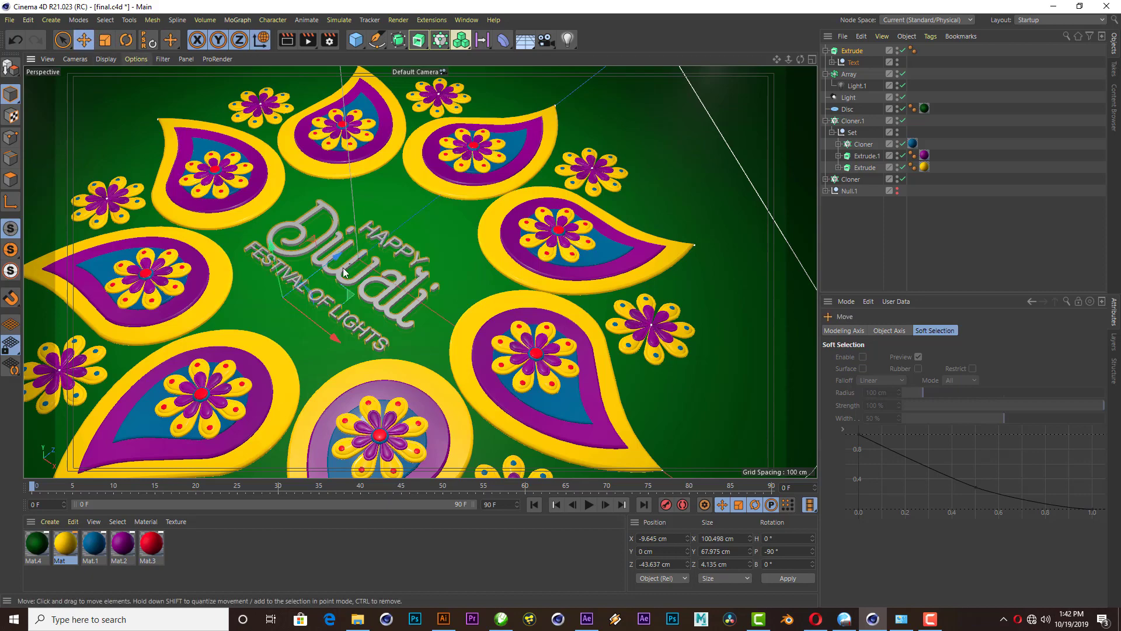
drag(331, 255, 343, 250)
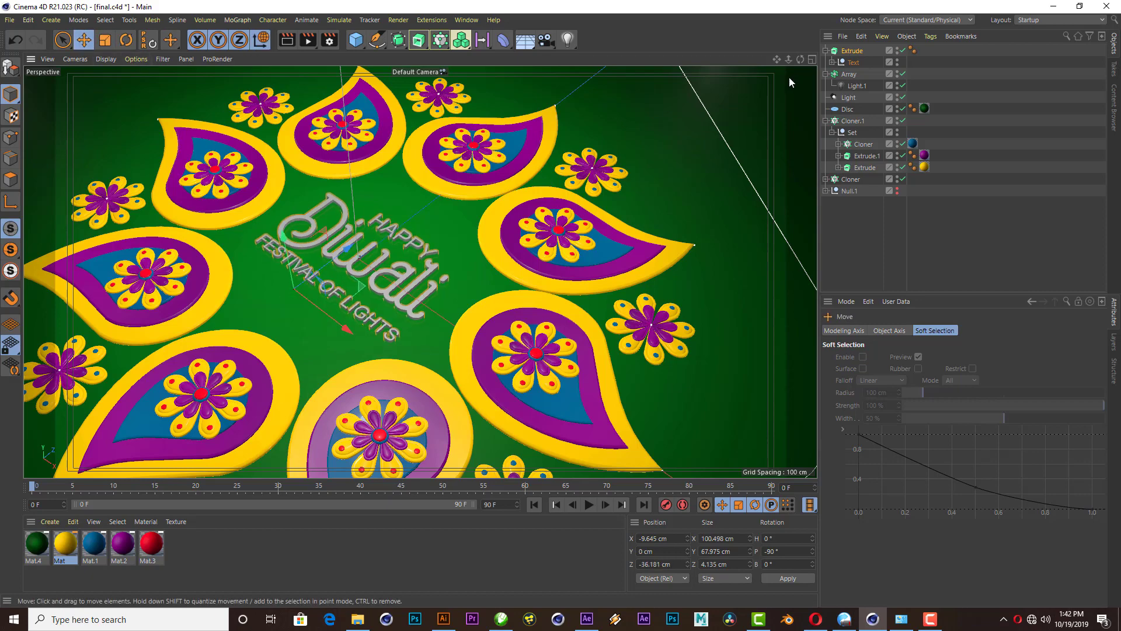
- Zoom in on the rangoli at a flatter angle and run a viewport preview render
drag(798, 61, 777, 88)
scroll(420, 271, up, 1)
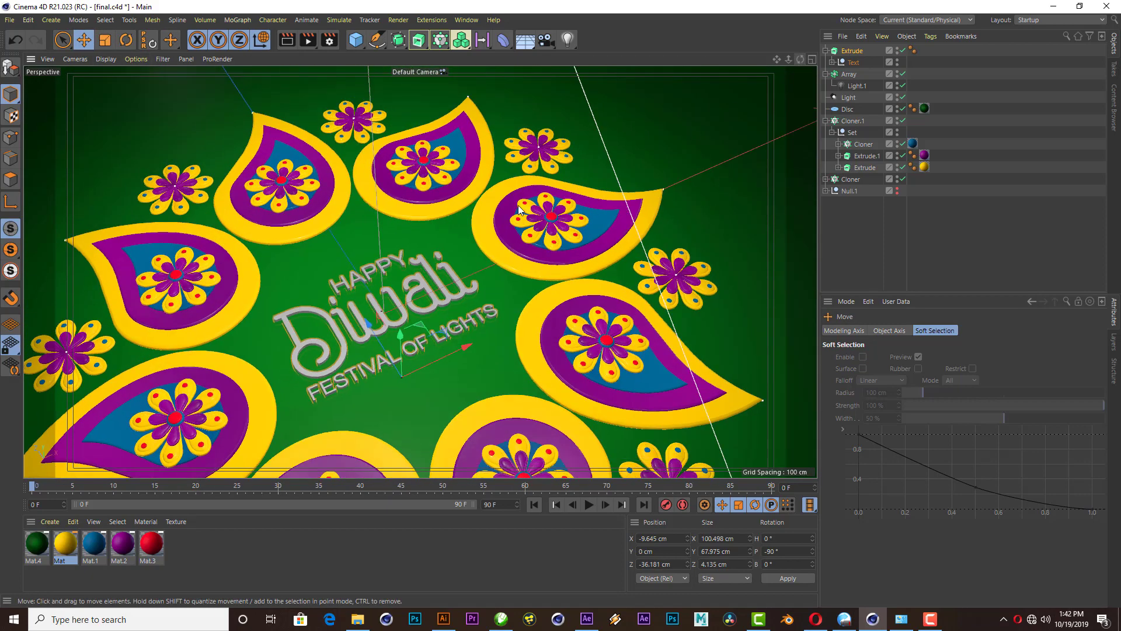
scroll(420, 292, up, 1)
scroll(416, 351, up, 2)
scroll(417, 349, up, 2)
scroll(418, 349, up, 2)
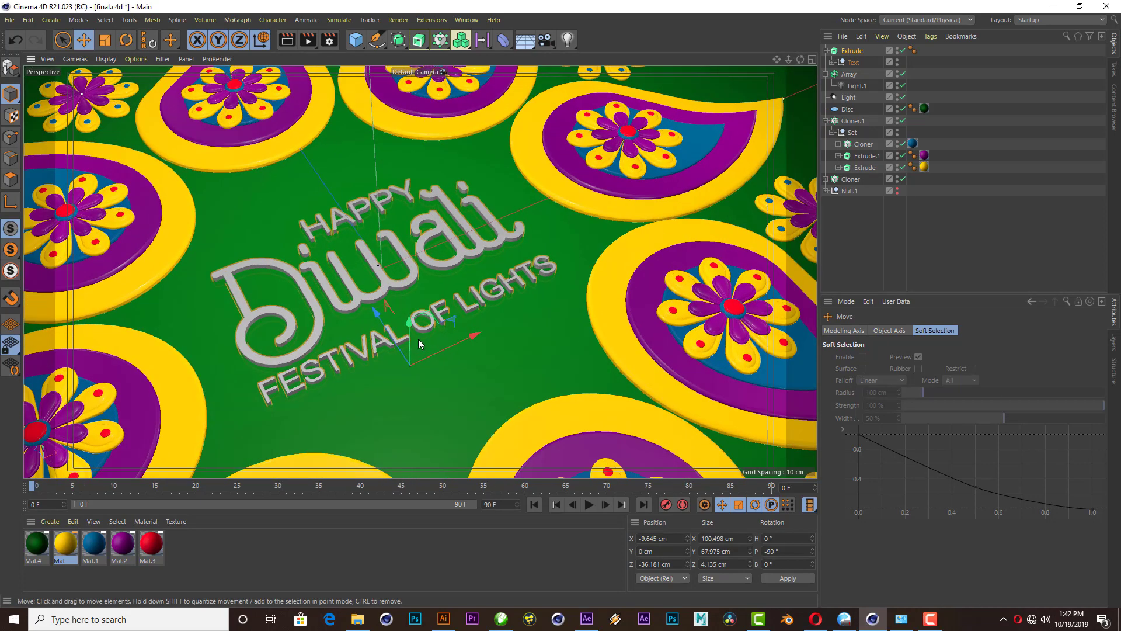
scroll(424, 145, down, 2)
scroll(424, 145, down, 2)
scroll(424, 245, up, 3)
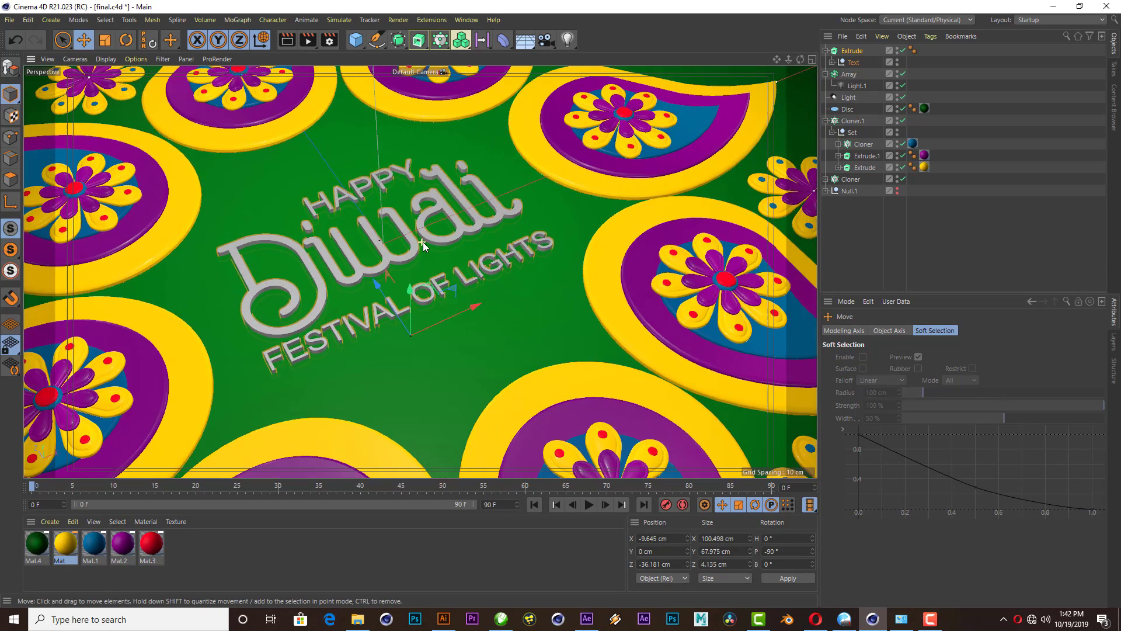
scroll(475, 276, up, 2)
click(292, 41)
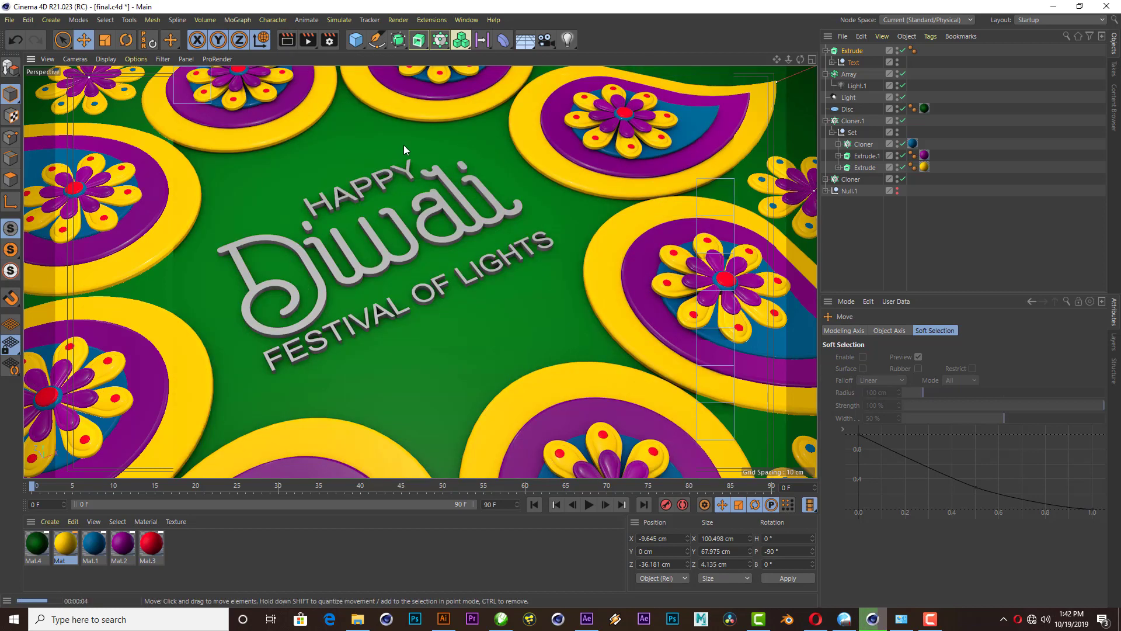
- Nudge the lettering slightly toward the camera and collapse the text's children
click(415, 226)
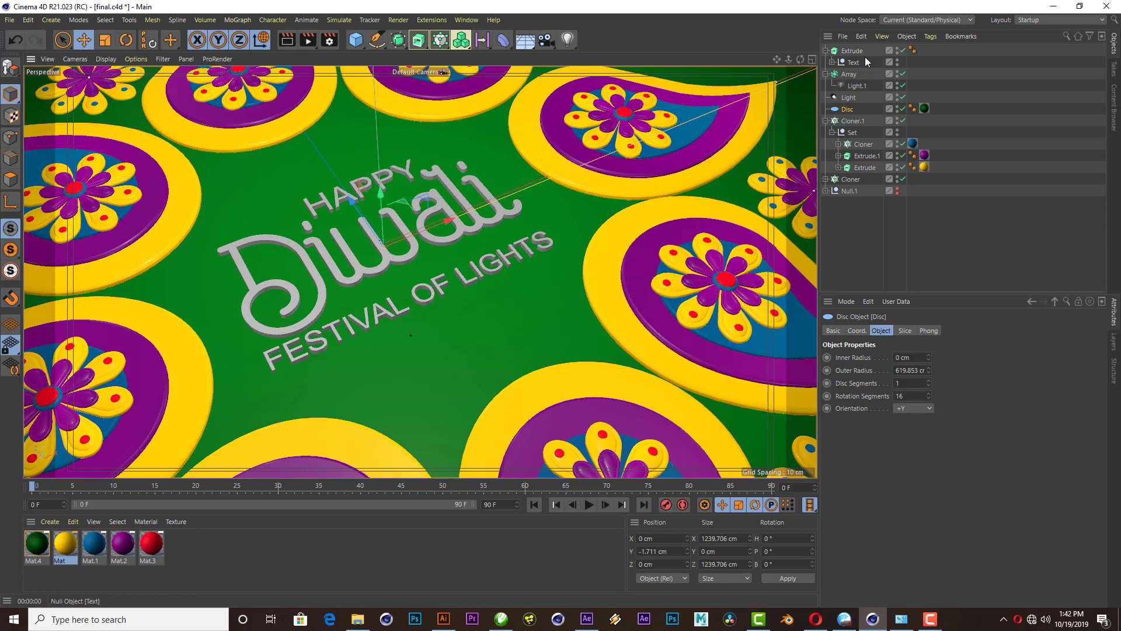
drag(380, 290, 391, 308)
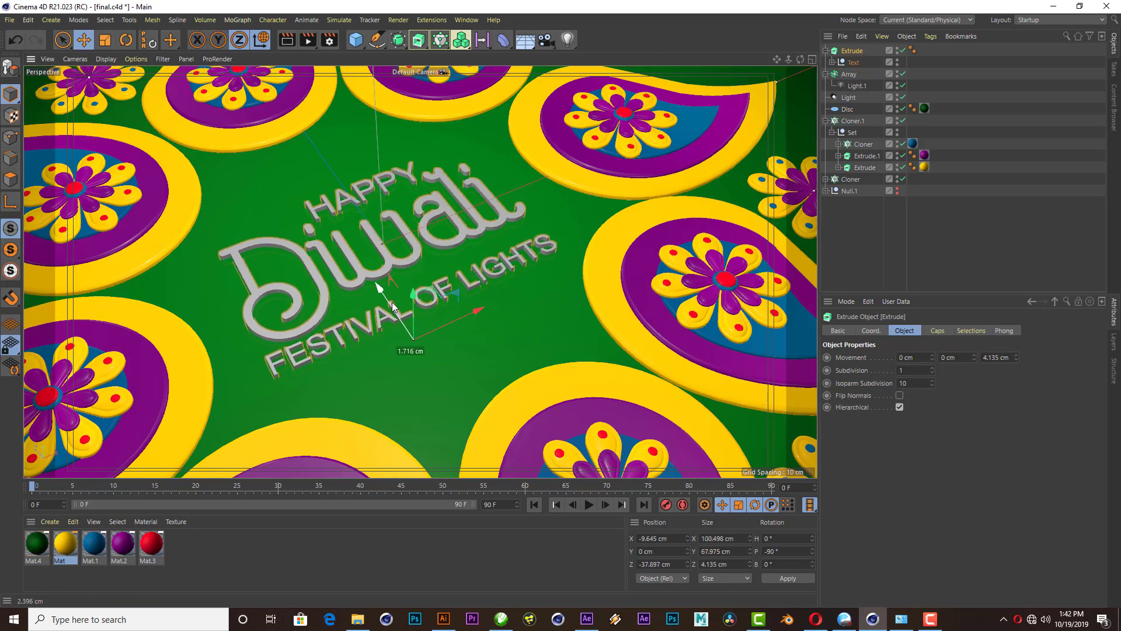
click(826, 51)
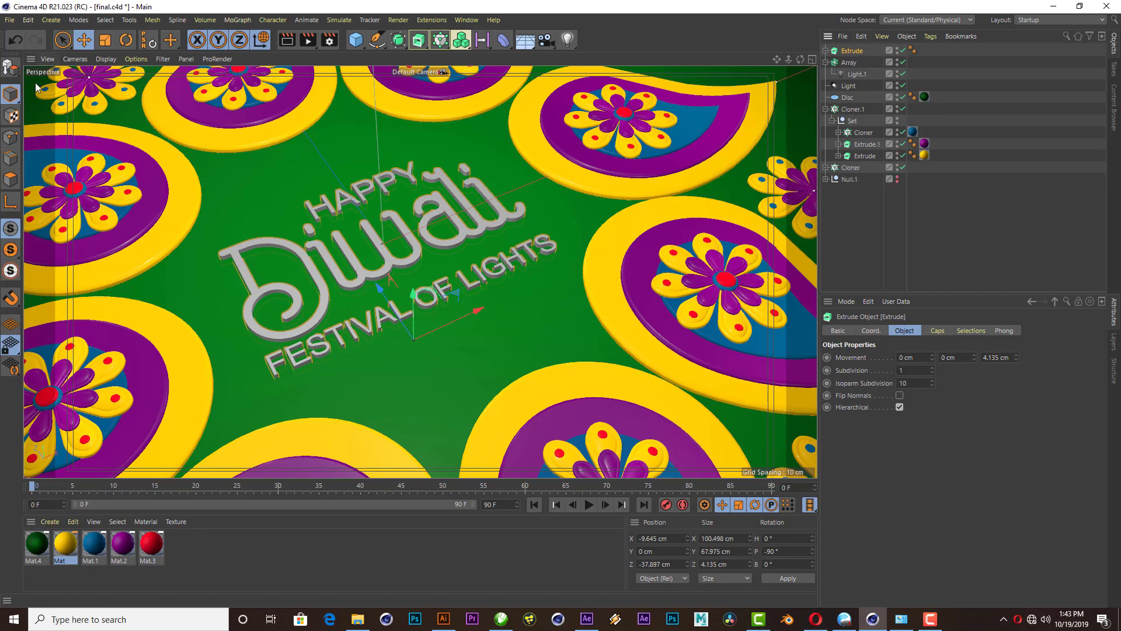
- Make the text editable and group the first set of letter paths into a null
click(10, 68)
click(826, 51)
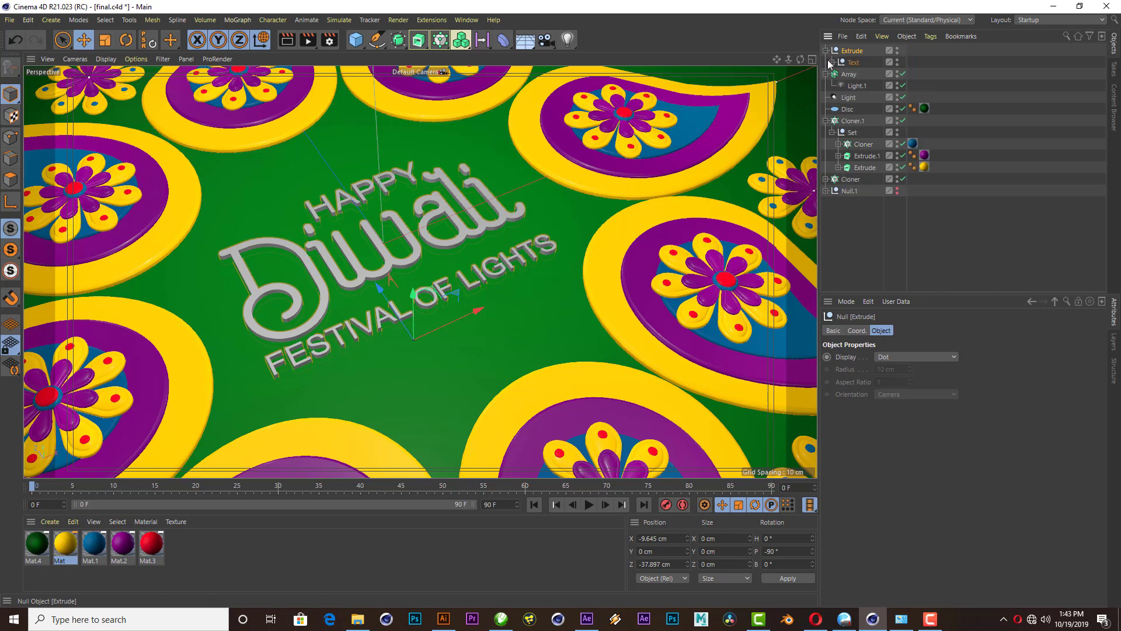
click(832, 62)
click(838, 74)
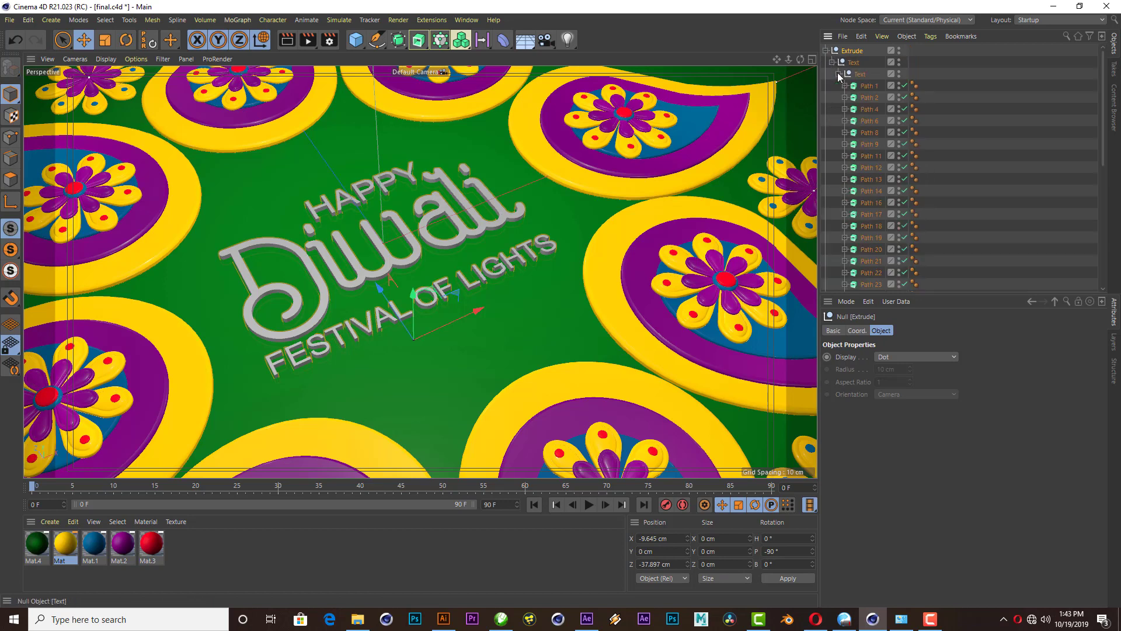
click(863, 89)
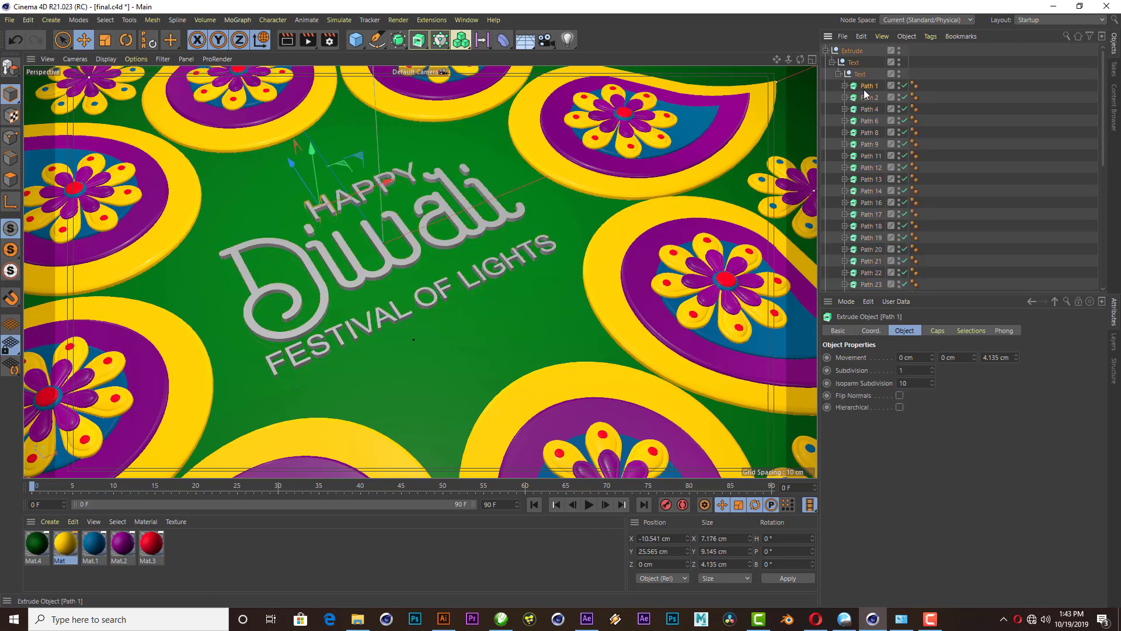
shift+click(869, 168)
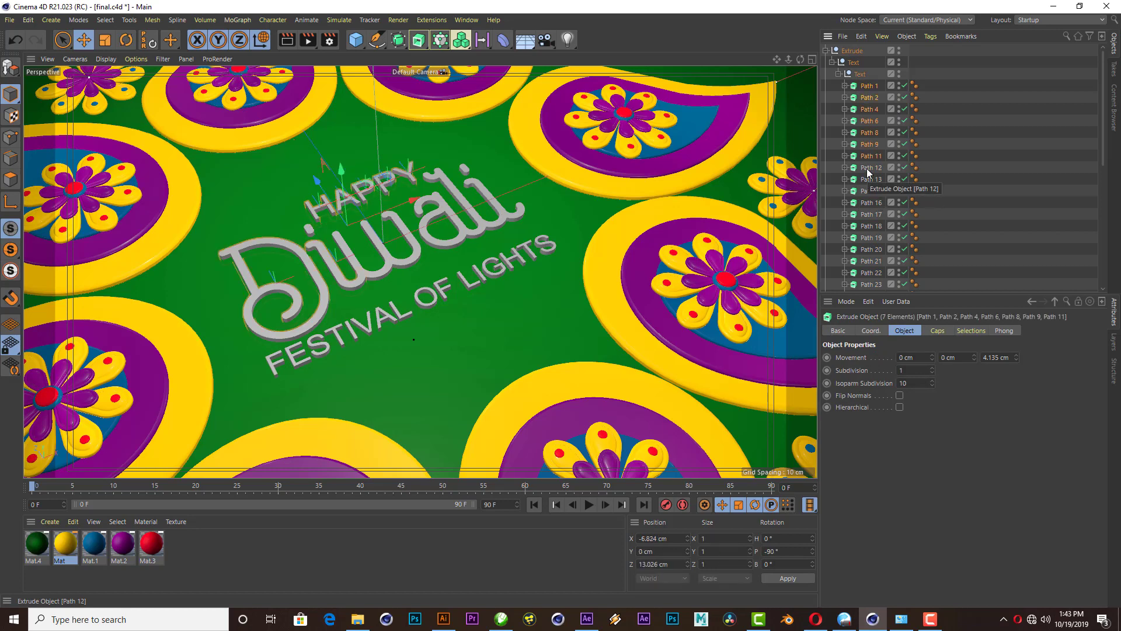
shift+click(868, 156)
ctrl+click(868, 156)
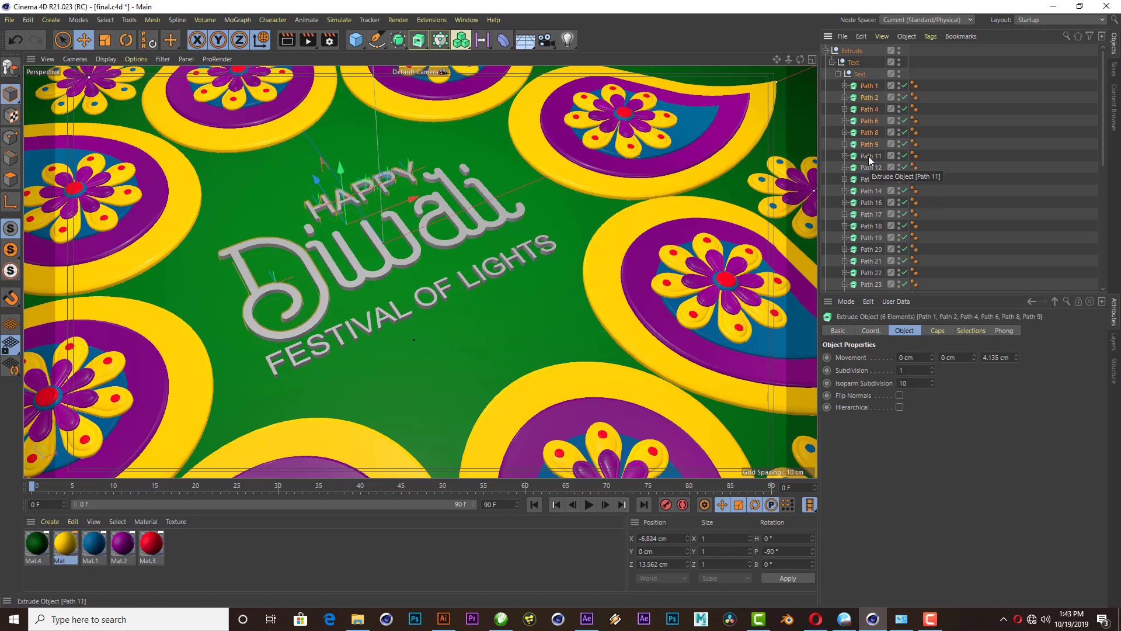
ctrl+click(870, 146)
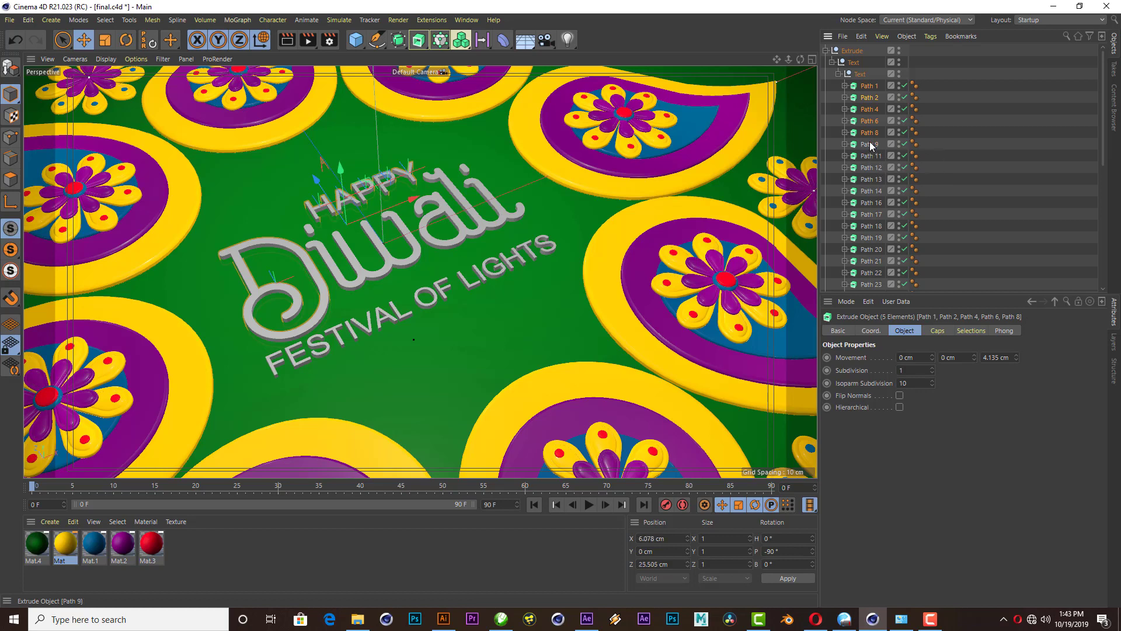
key(alt+g)
- Group the Diwali letter paths, Paths 9–18, into Null.1
click(864, 101)
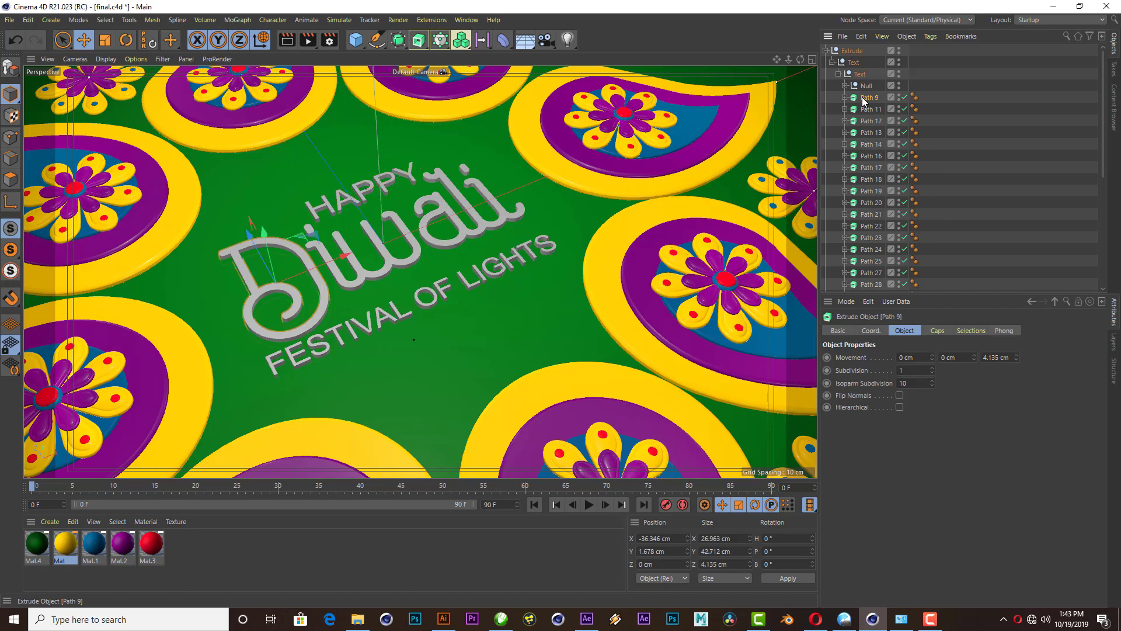
shift+click(866, 146)
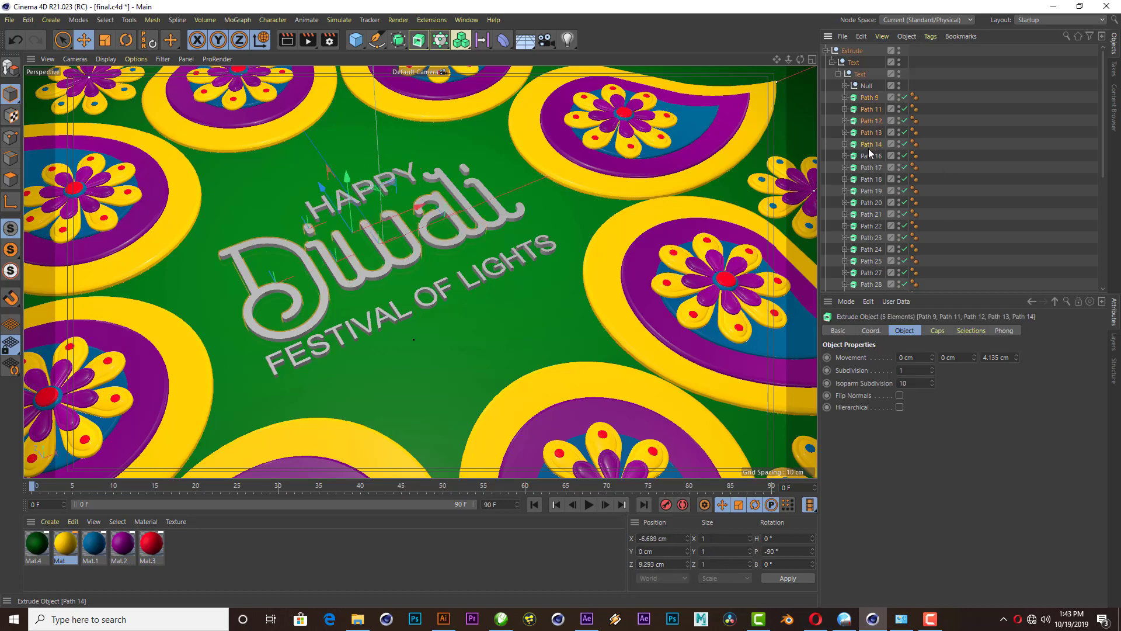
shift+click(869, 168)
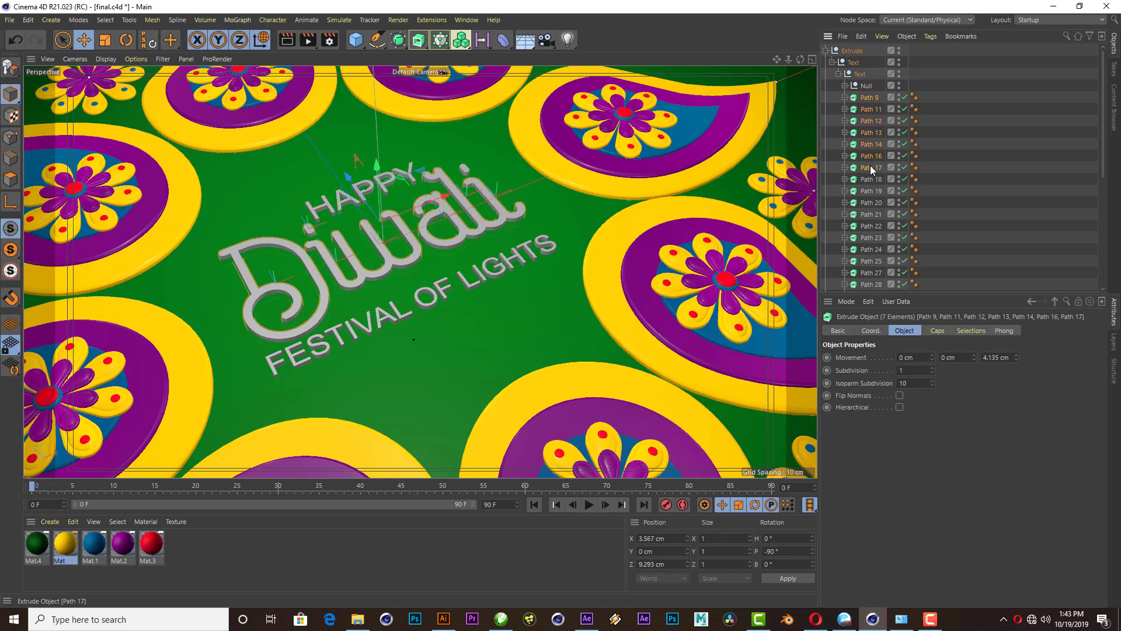
shift+click(872, 191)
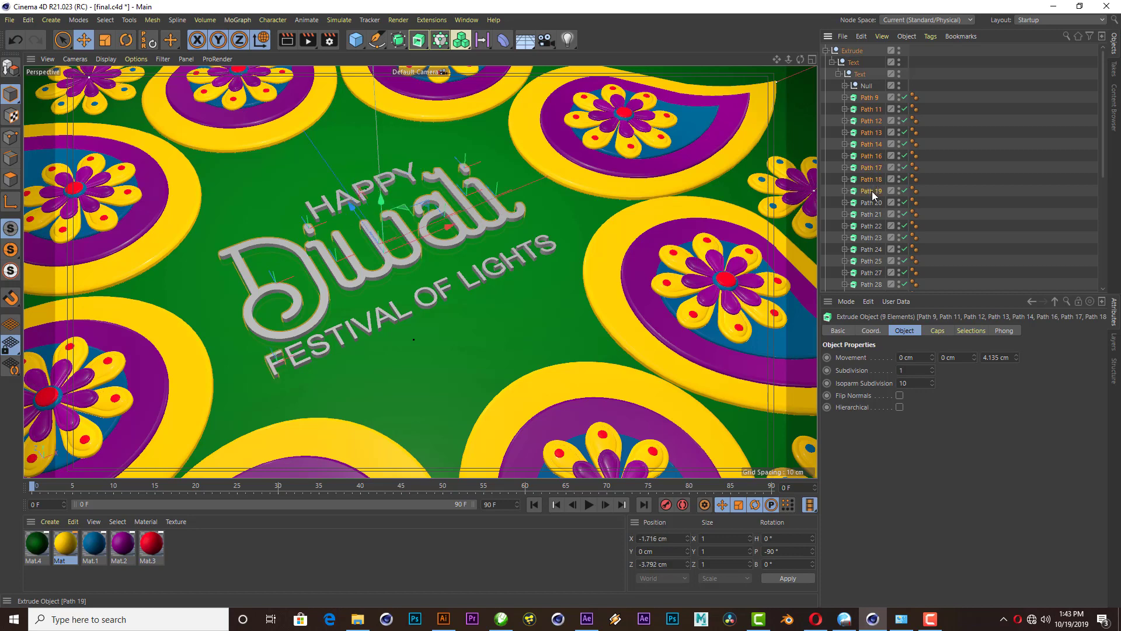
ctrl+click(871, 191)
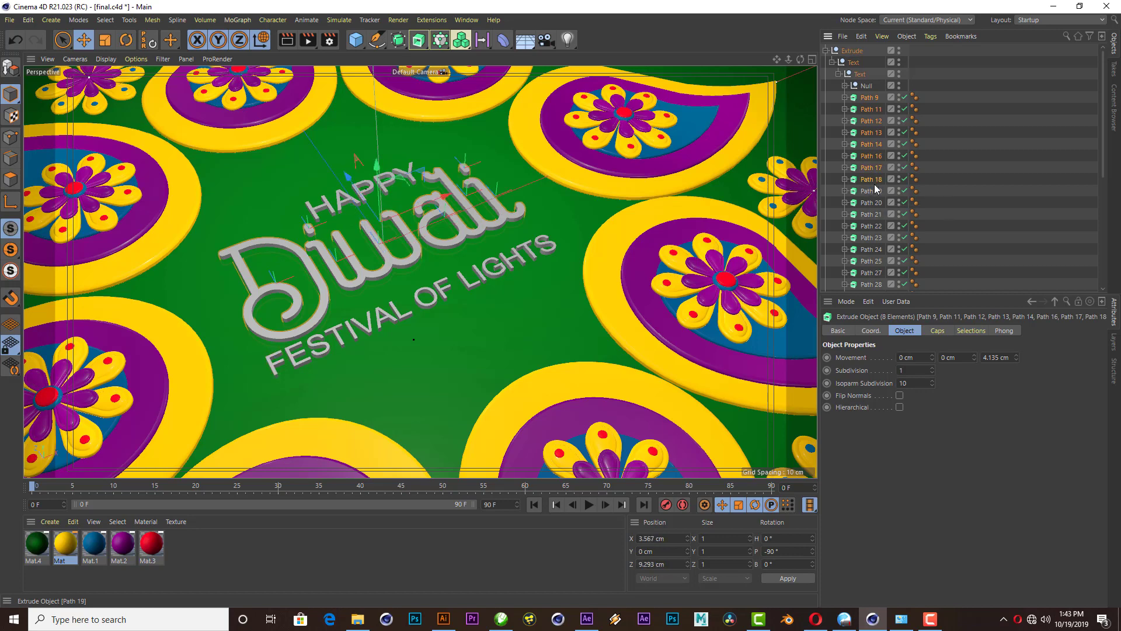
key(alt+g)
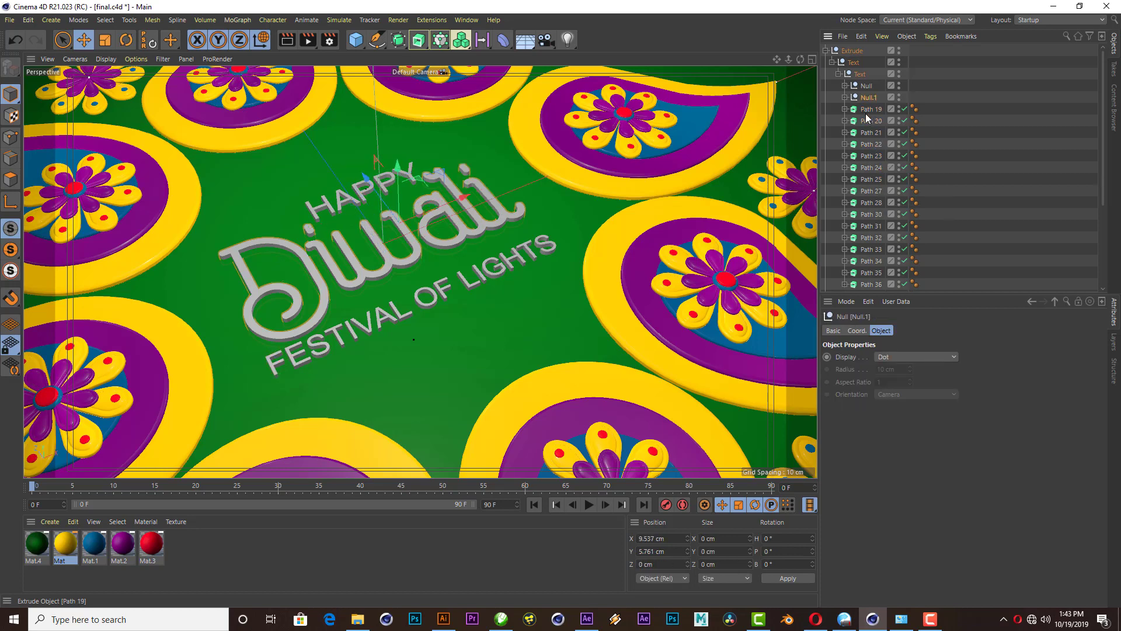
- Move Paths 19–36 into the first Null group
click(865, 114)
shift+click(871, 285)
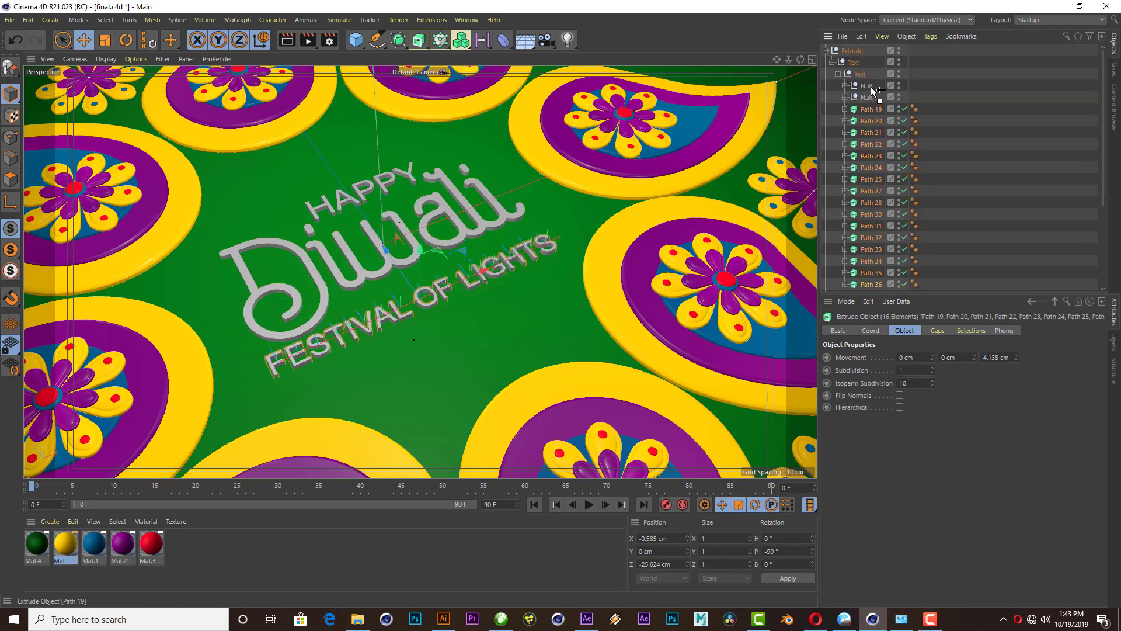
drag(871, 86, 870, 88)
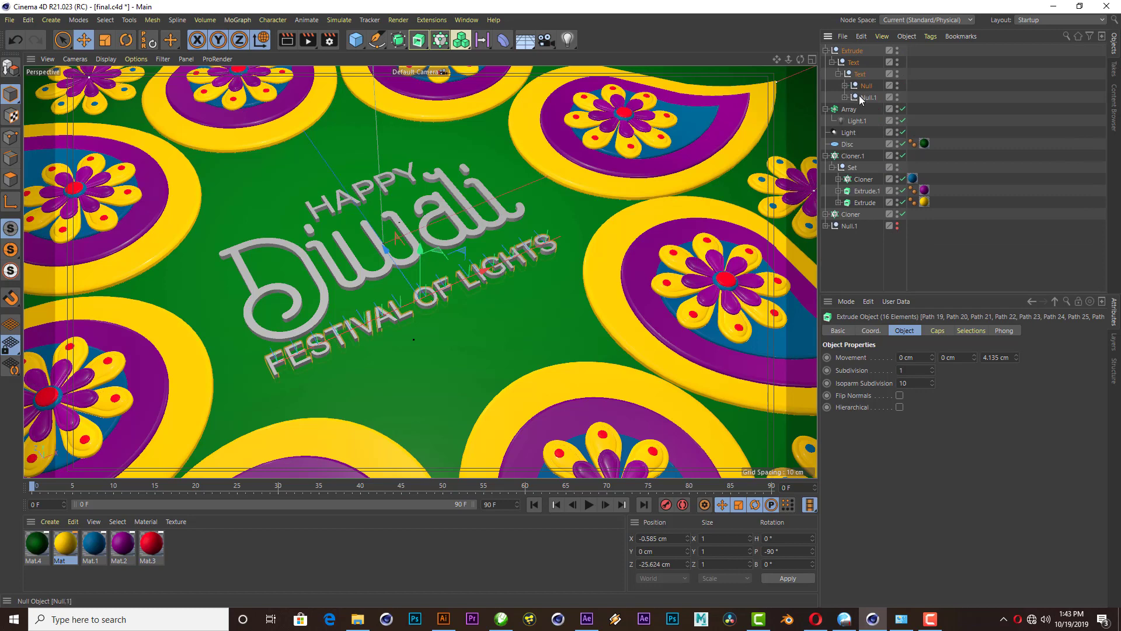
- Duplicate Null.1 to create Null.2
click(865, 100)
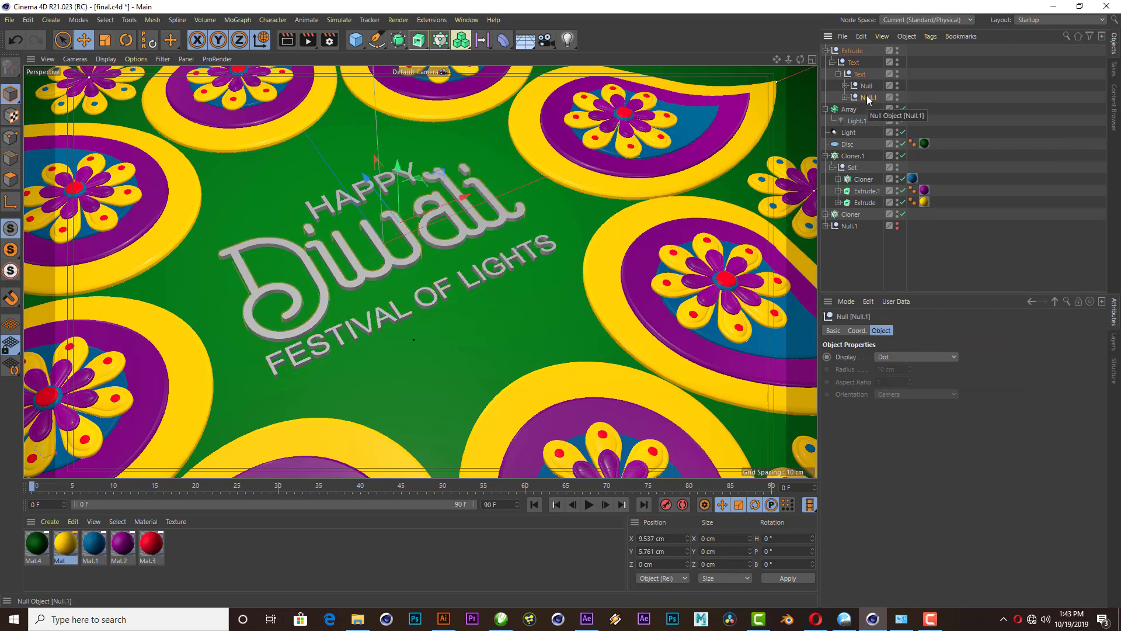
click(900, 91)
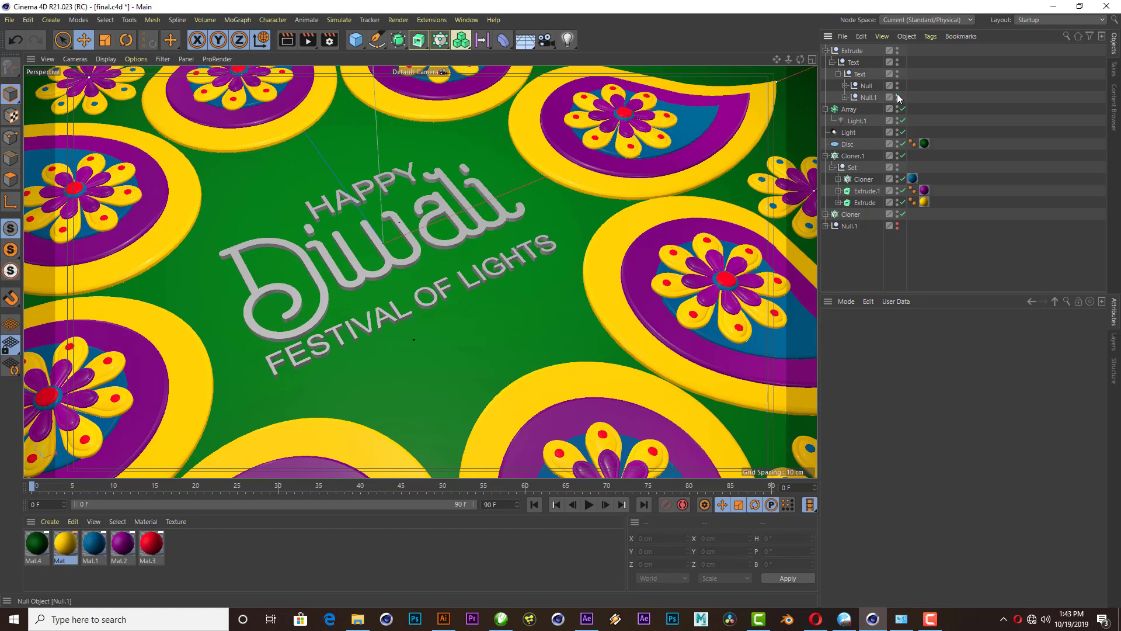
click(867, 99)
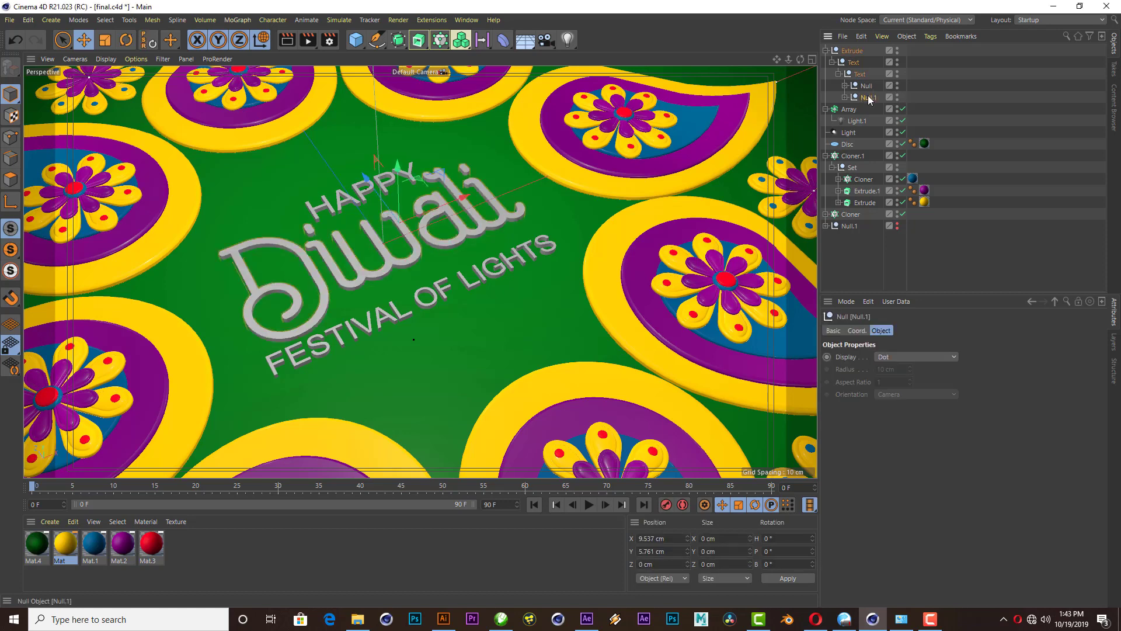
ctrl+drag(863, 101, 868, 105)
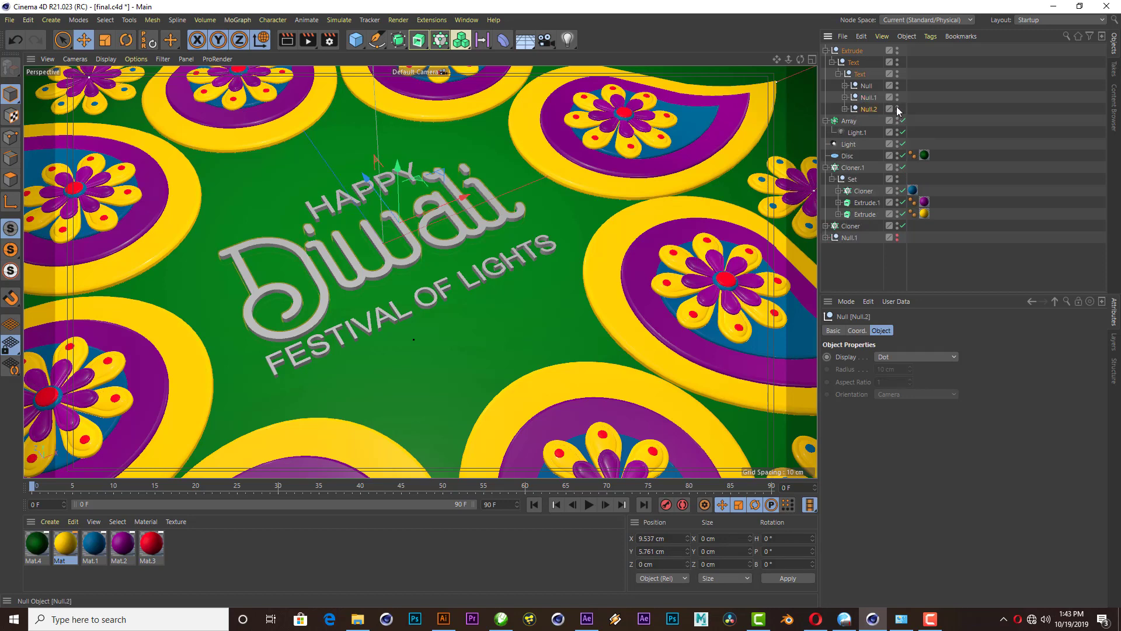
- Pull the Path 9, 11 and 12 splines out and delete their empty extrusions
click(845, 98)
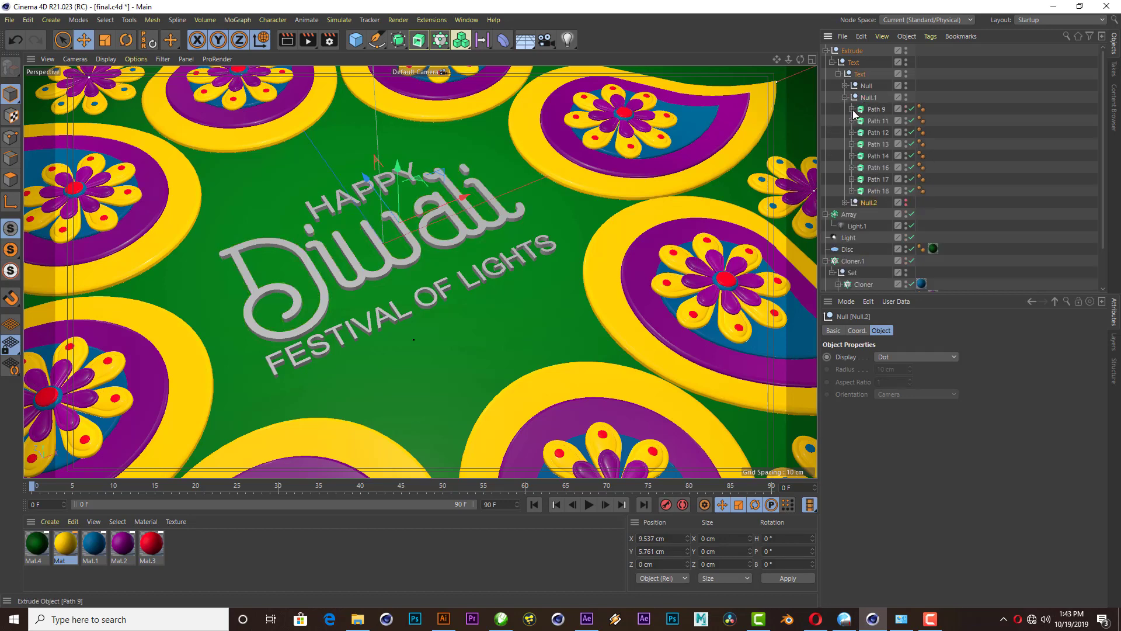
click(852, 109)
click(879, 121)
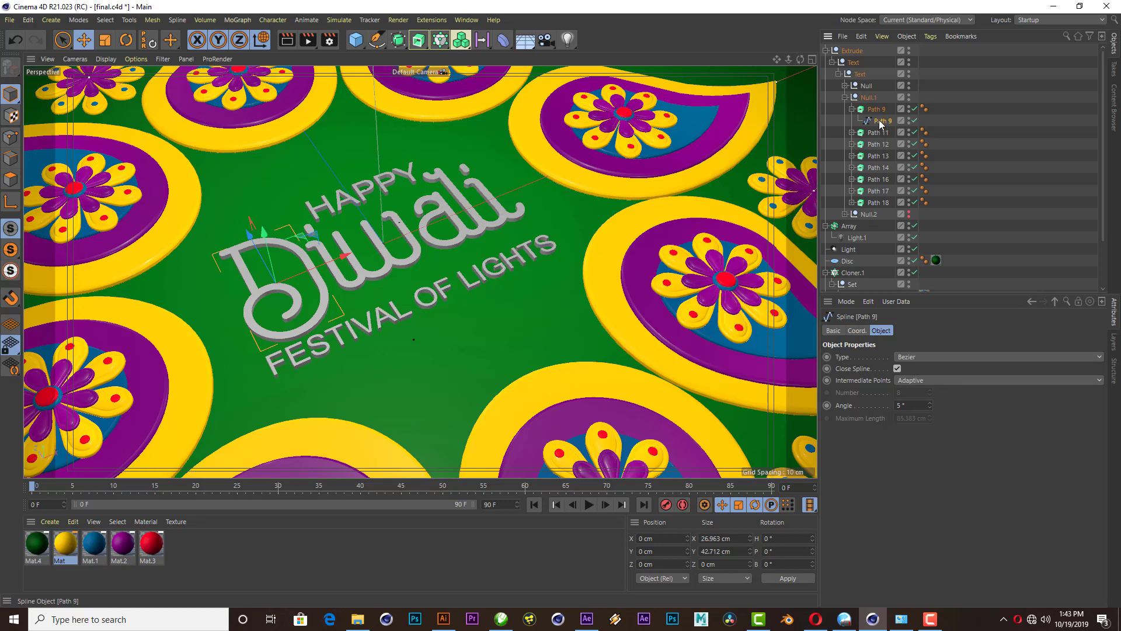
drag(880, 121, 876, 106)
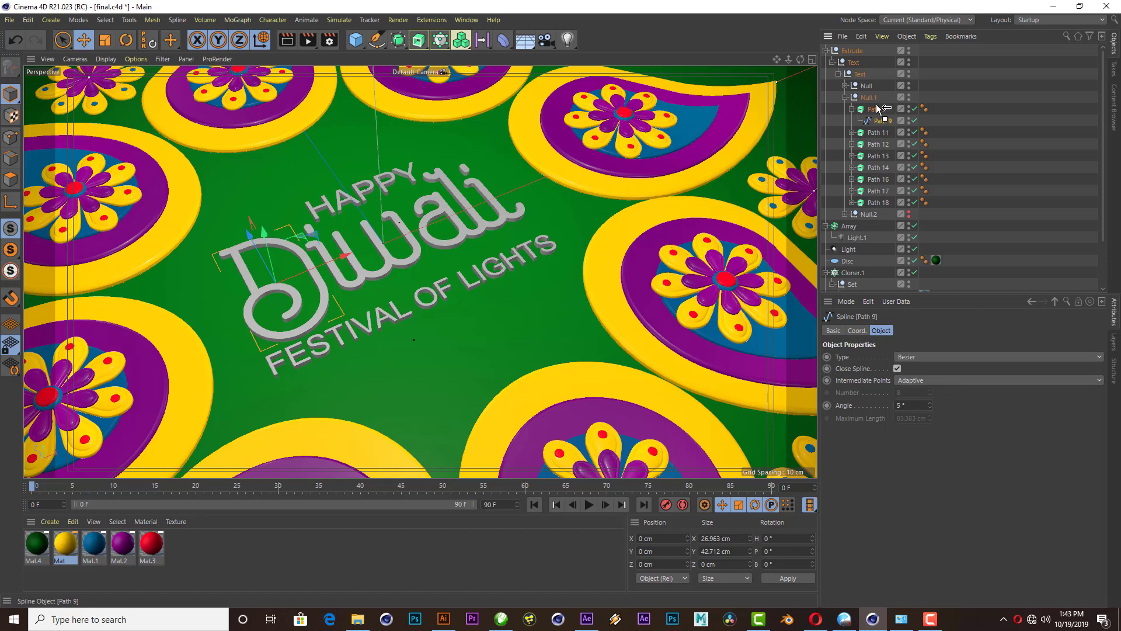
click(852, 132)
drag(880, 144, 877, 120)
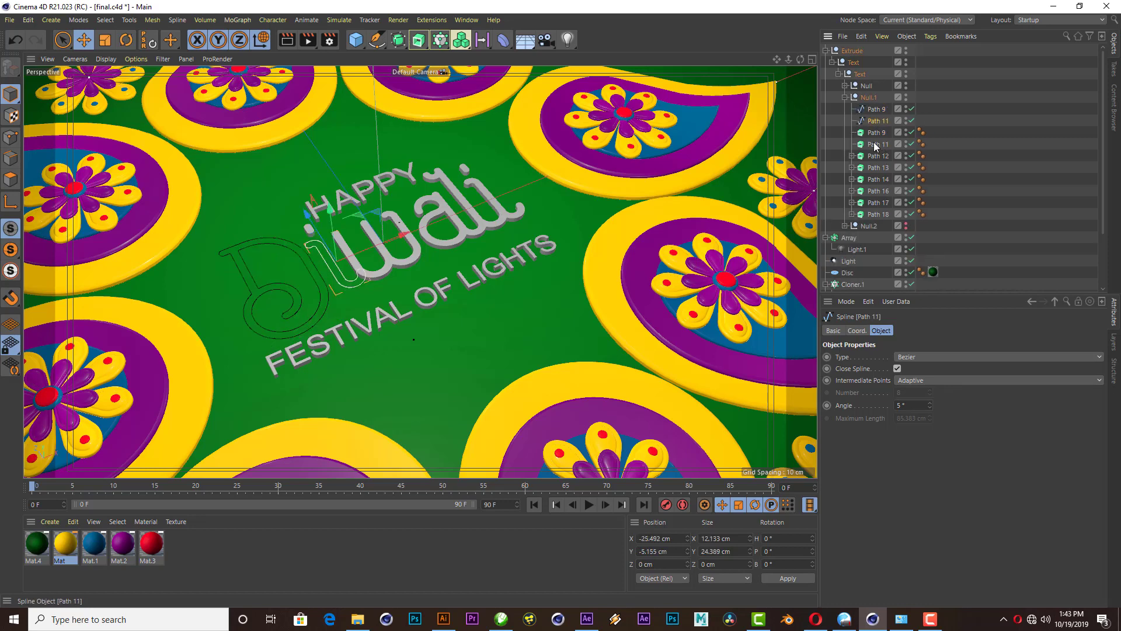
click(874, 133)
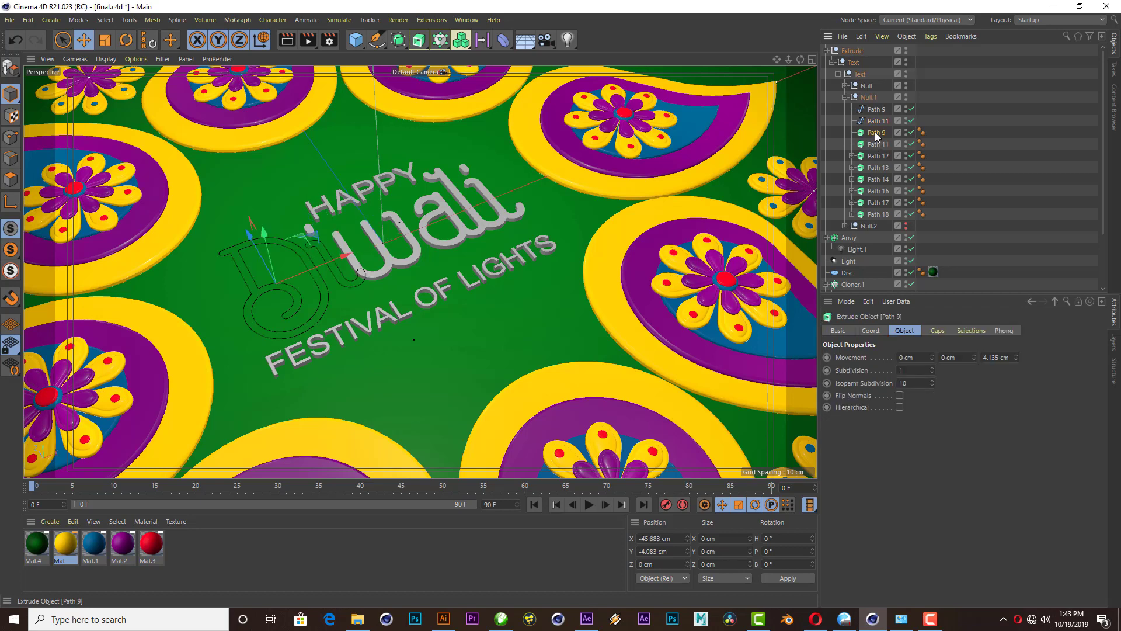
key(Delete)
key(Delete)
click(852, 132)
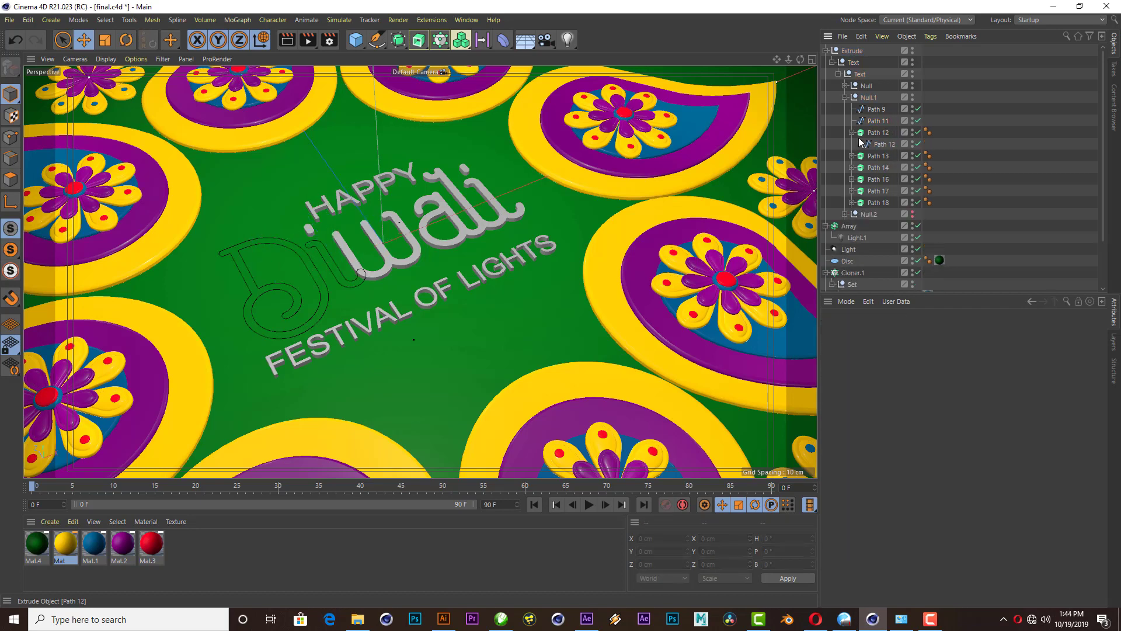
drag(879, 144, 879, 130)
click(877, 144)
key(Delete)
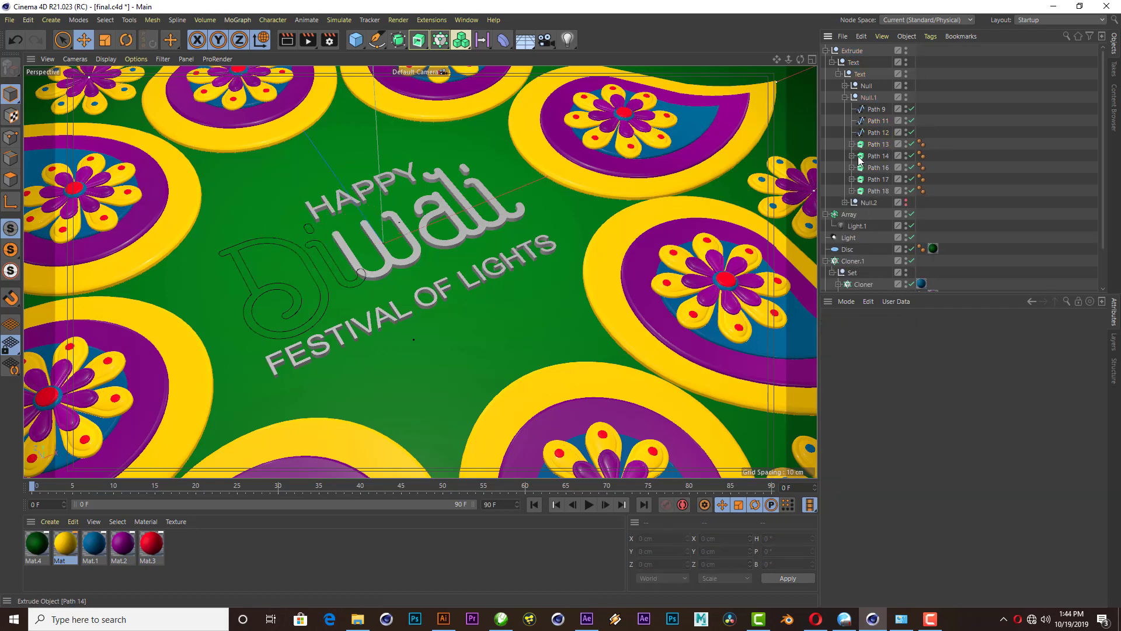
- Pull out the Path 13 spline and delete the empty Path 13, 14 and 16 extrusions
click(880, 156)
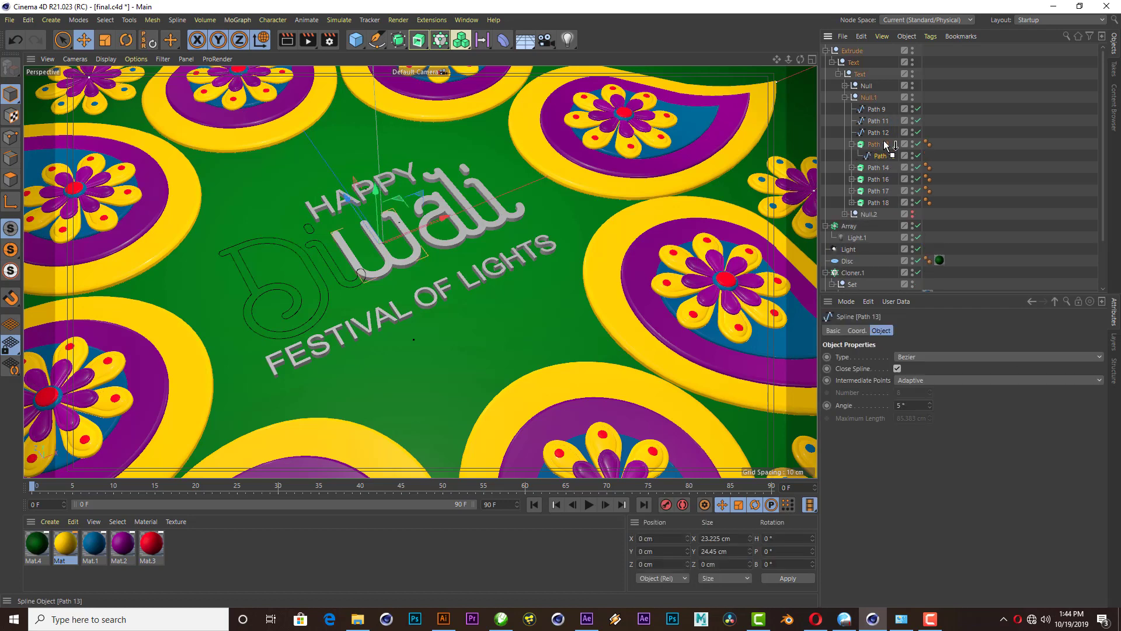
drag(885, 144, 880, 166)
click(878, 156)
key(Delete)
click(852, 156)
click(878, 168)
key(Delete)
click(852, 168)
click(877, 179)
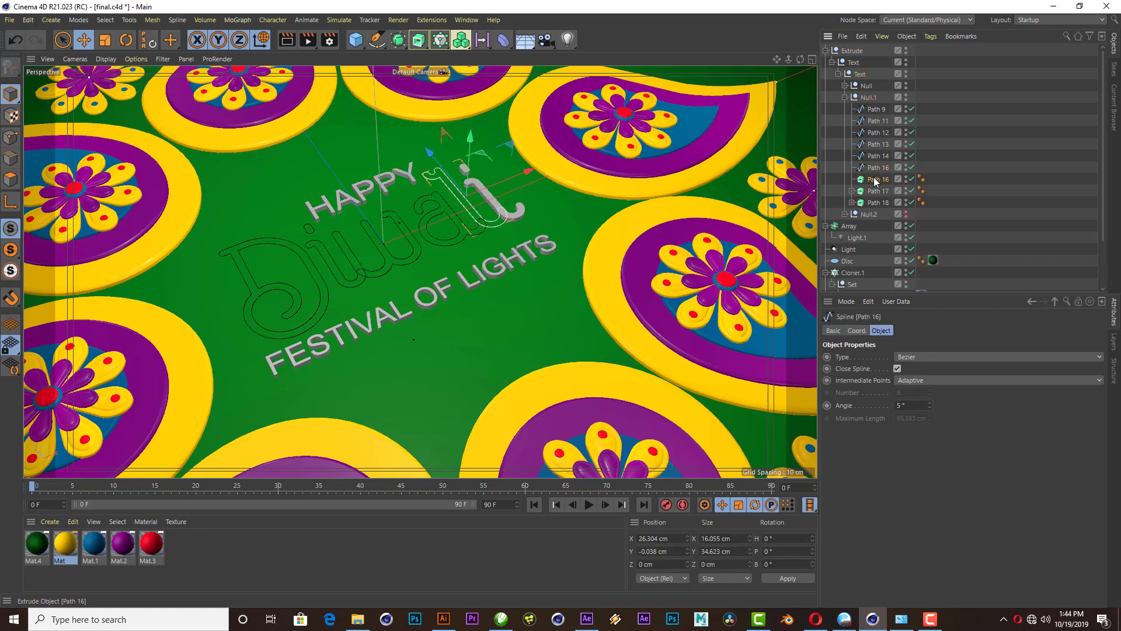
key(Delete)
- Unpack the Path 17 and 18 splines, then select all eight letter splines
click(852, 180)
click(884, 191)
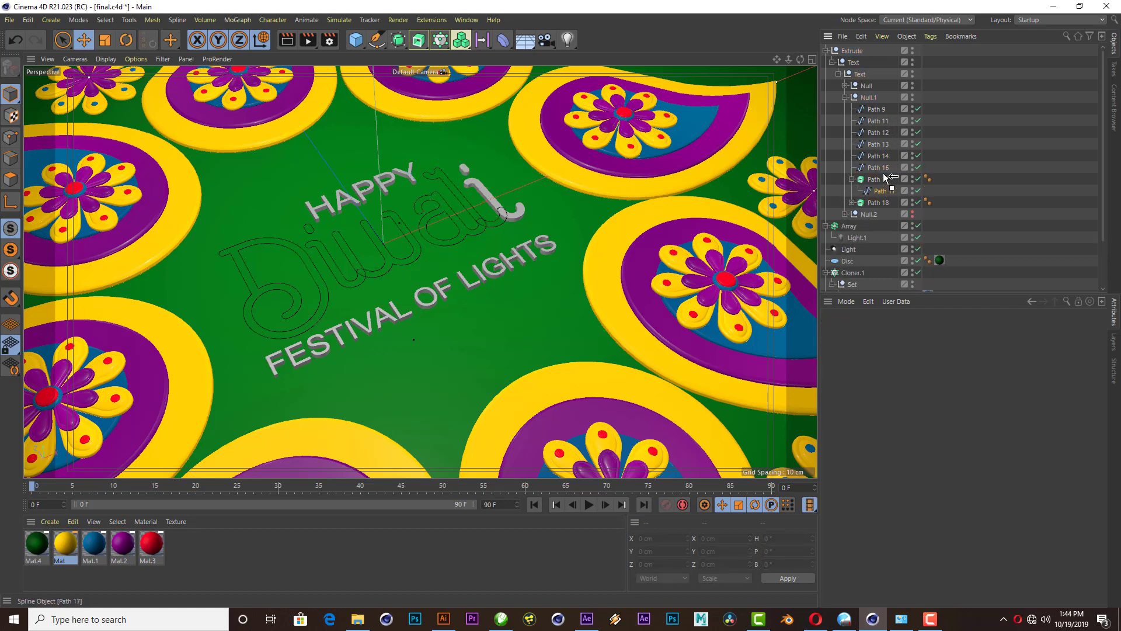
drag(887, 178, 878, 191)
click(878, 179)
key(Delete)
click(881, 202)
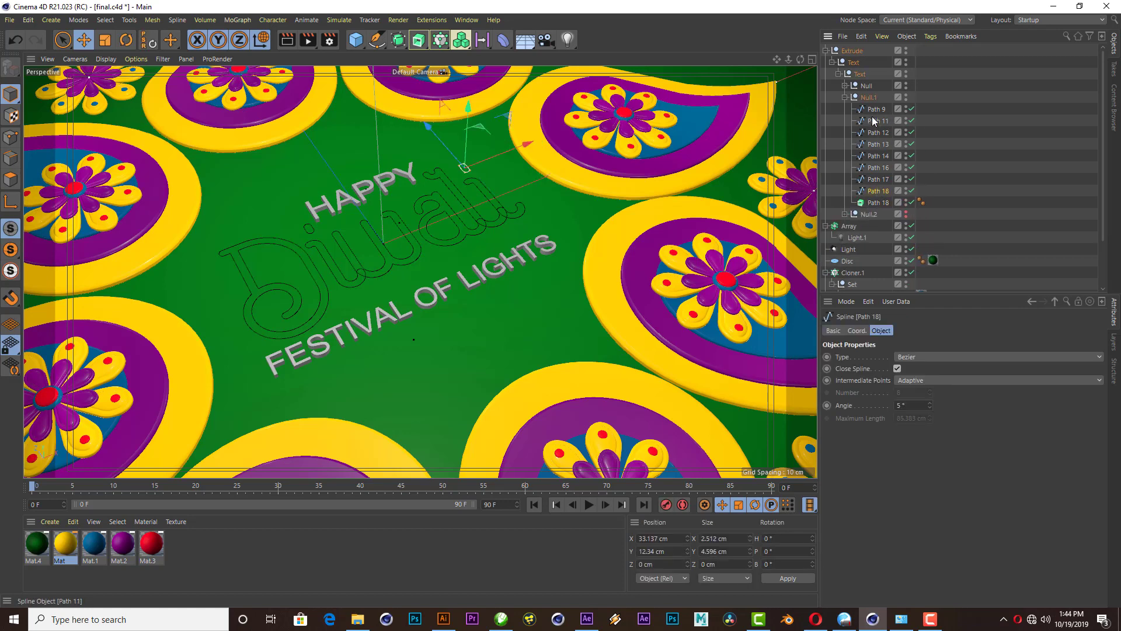
shift+click(874, 110)
- Merge the eight letter splines with Connect Objects + Delete and place them in the remaining Extrude
right_click(874, 111)
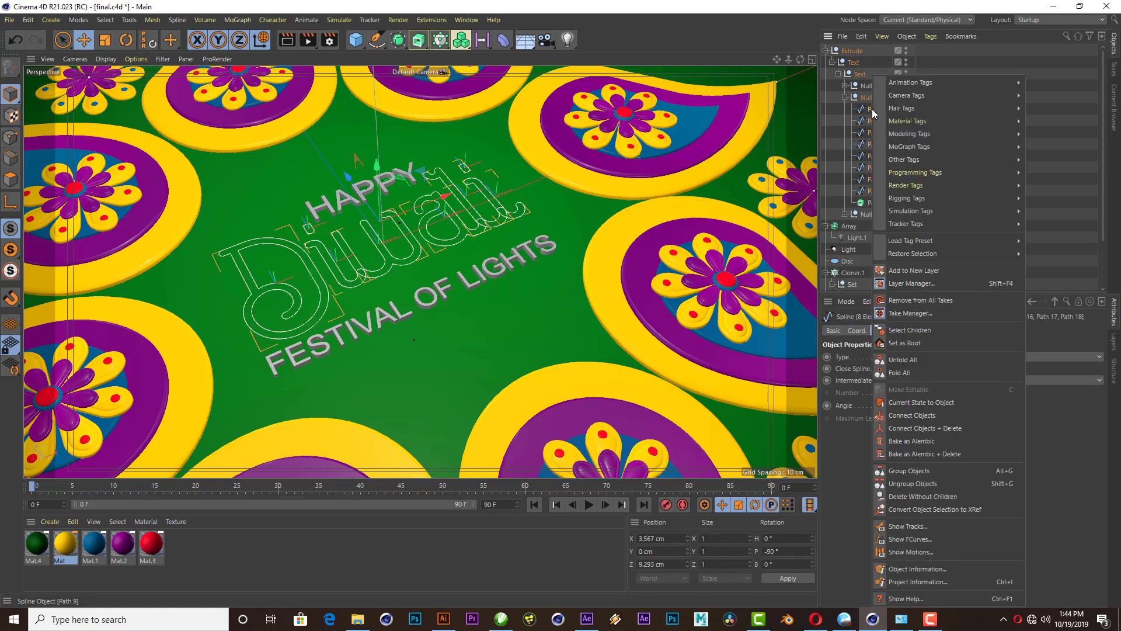
click(951, 428)
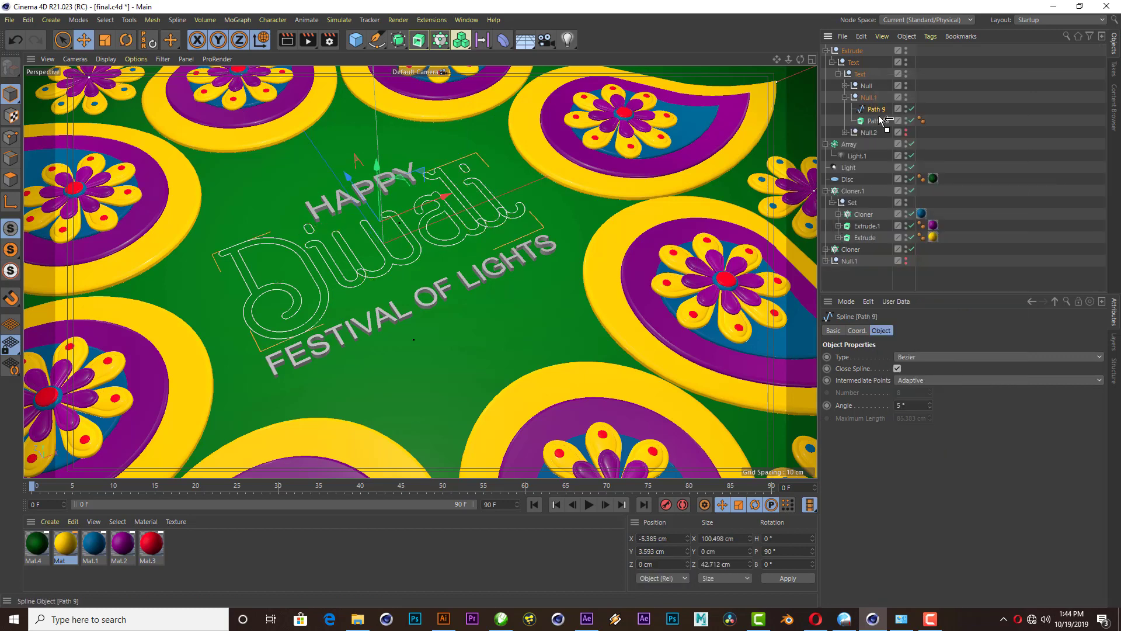
drag(879, 124, 877, 121)
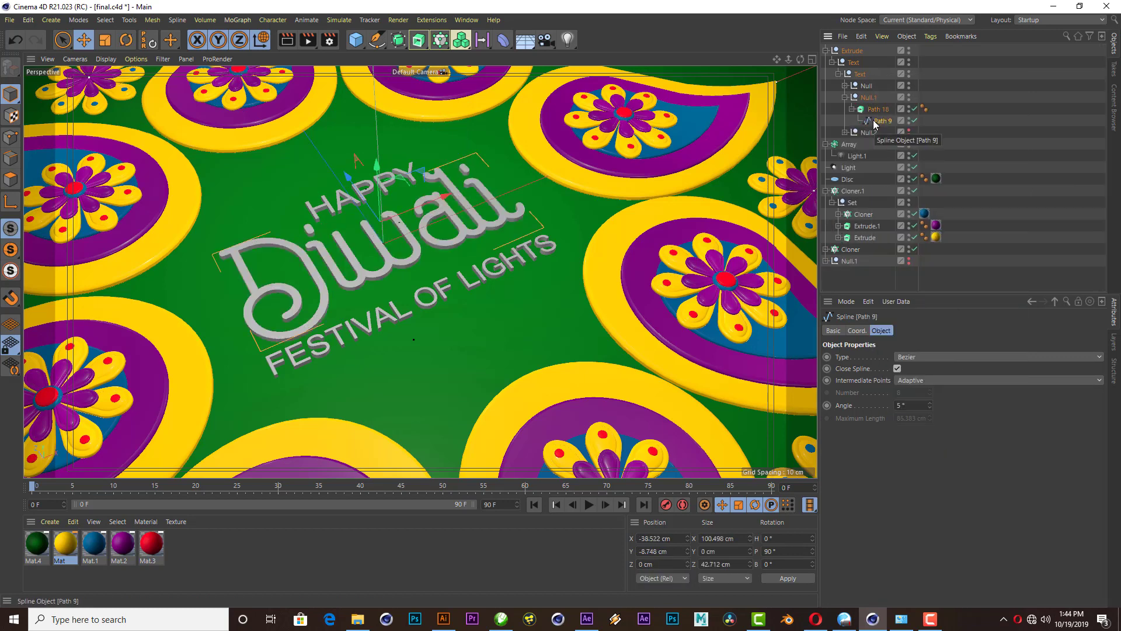
click(878, 109)
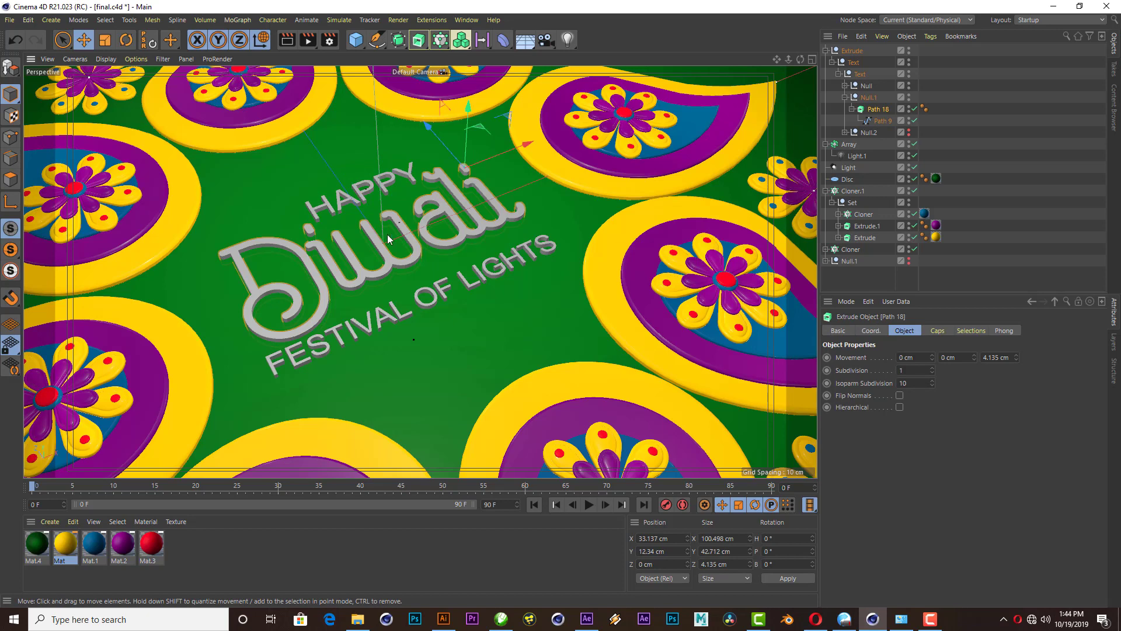
scroll(387, 233, up, 2)
scroll(387, 233, up, 2)
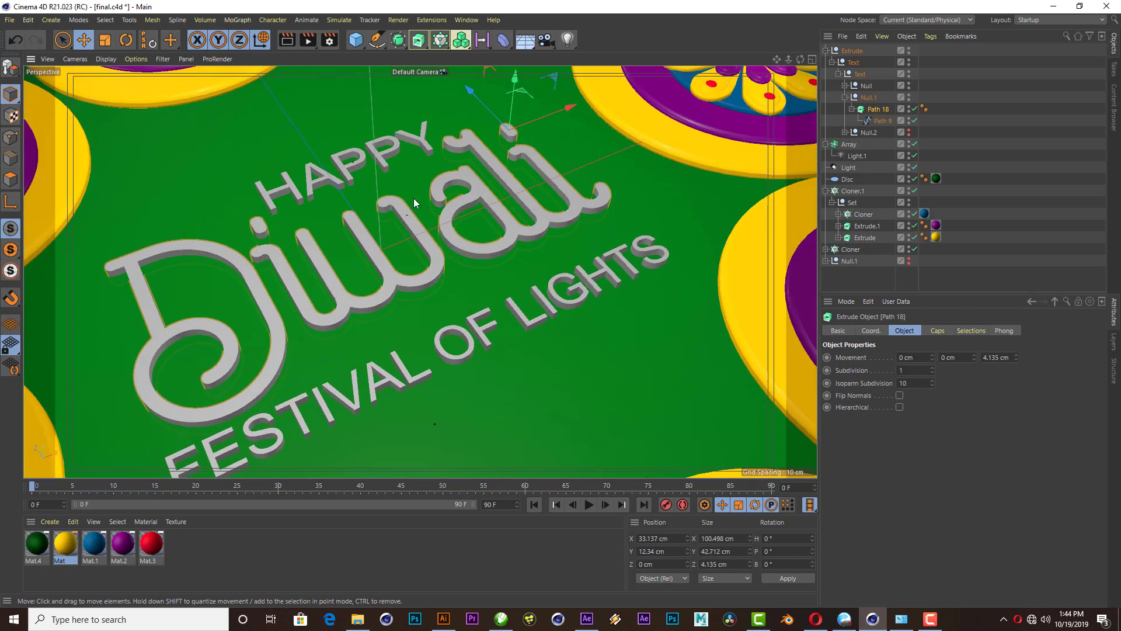
- In the Extrude's Caps settings, set bevel size 1 cm and shape depth -66 %
click(938, 330)
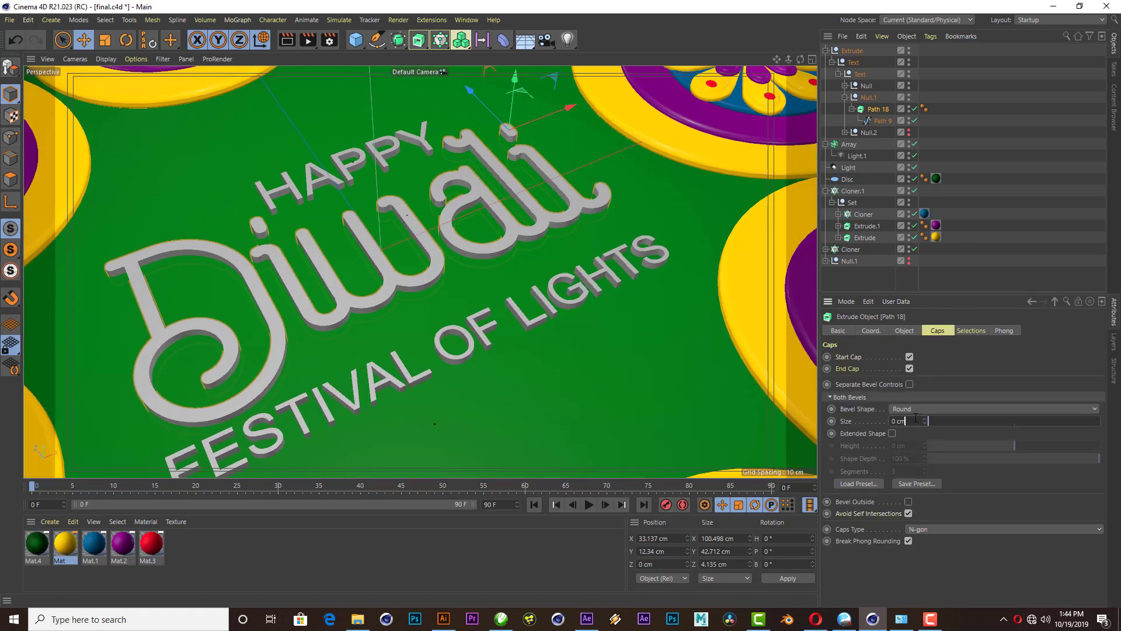
text(1)
key(Return)
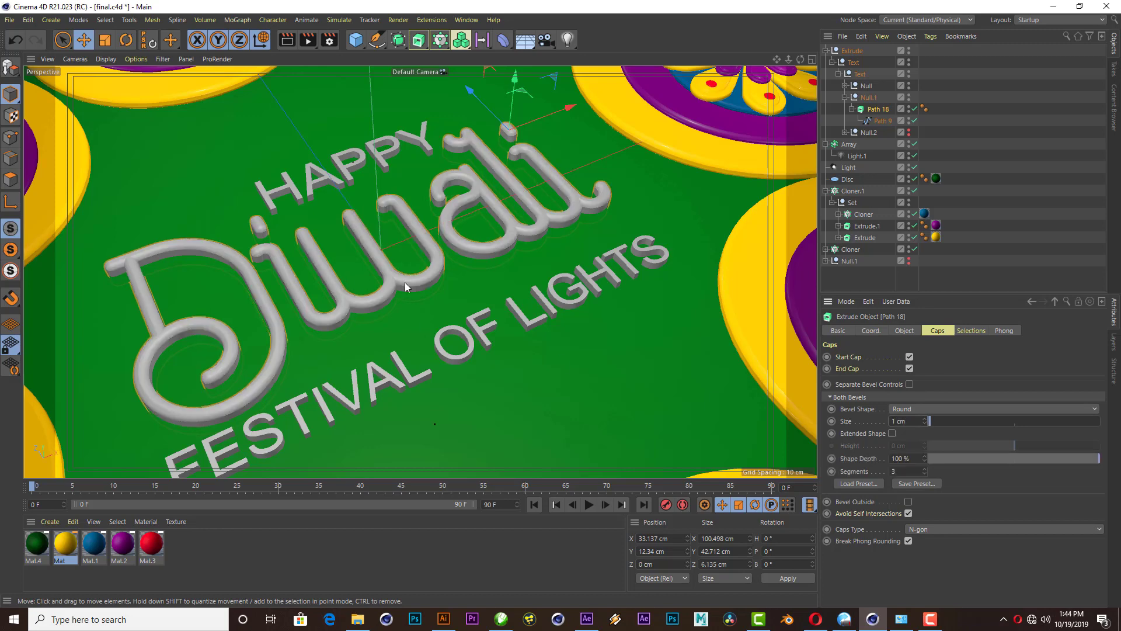
scroll(409, 278, down, 2)
scroll(230, 260, up, 2)
scroll(282, 269, up, 2)
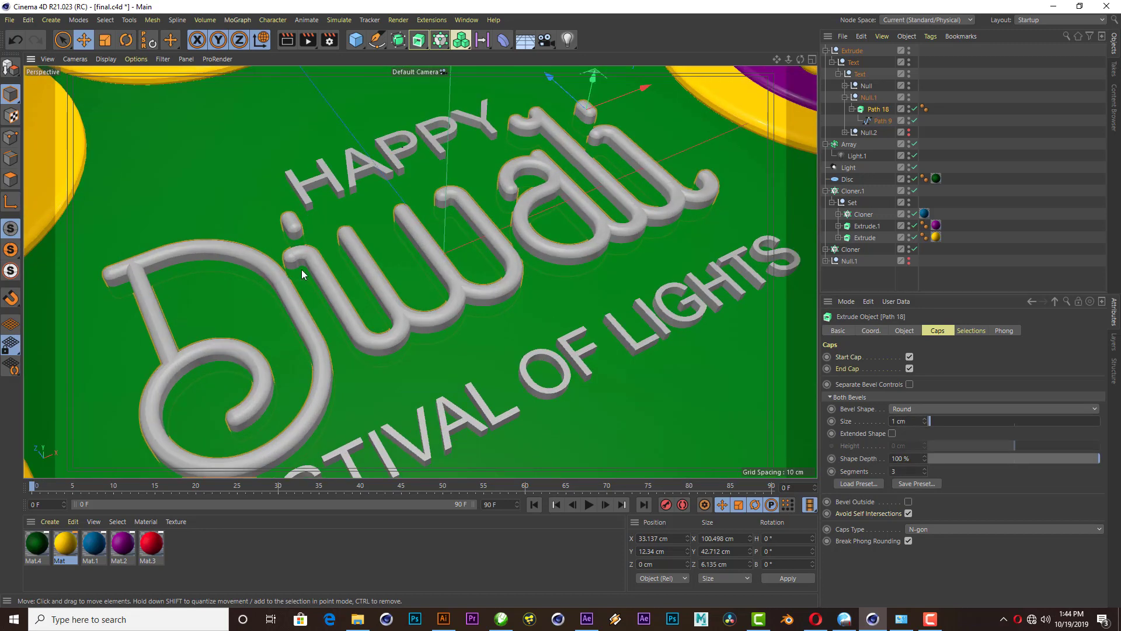
scroll(302, 274, up, 2)
scroll(301, 272, up, 2)
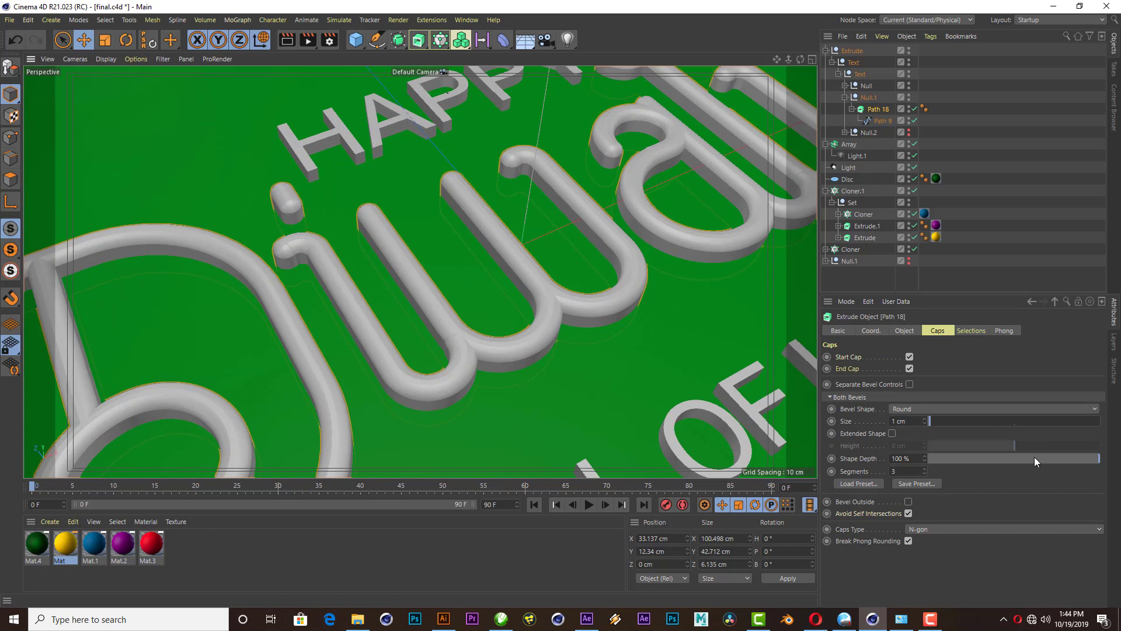
drag(1041, 461, 941, 454)
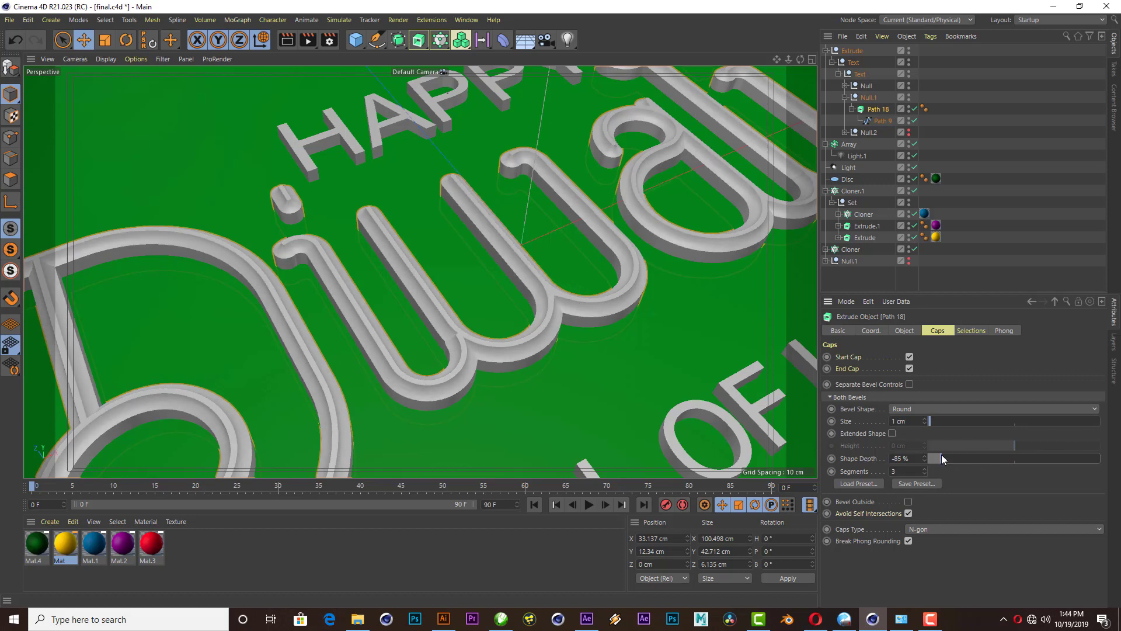
click(957, 453)
scroll(275, 246, down, 2)
scroll(409, 251, down, 2)
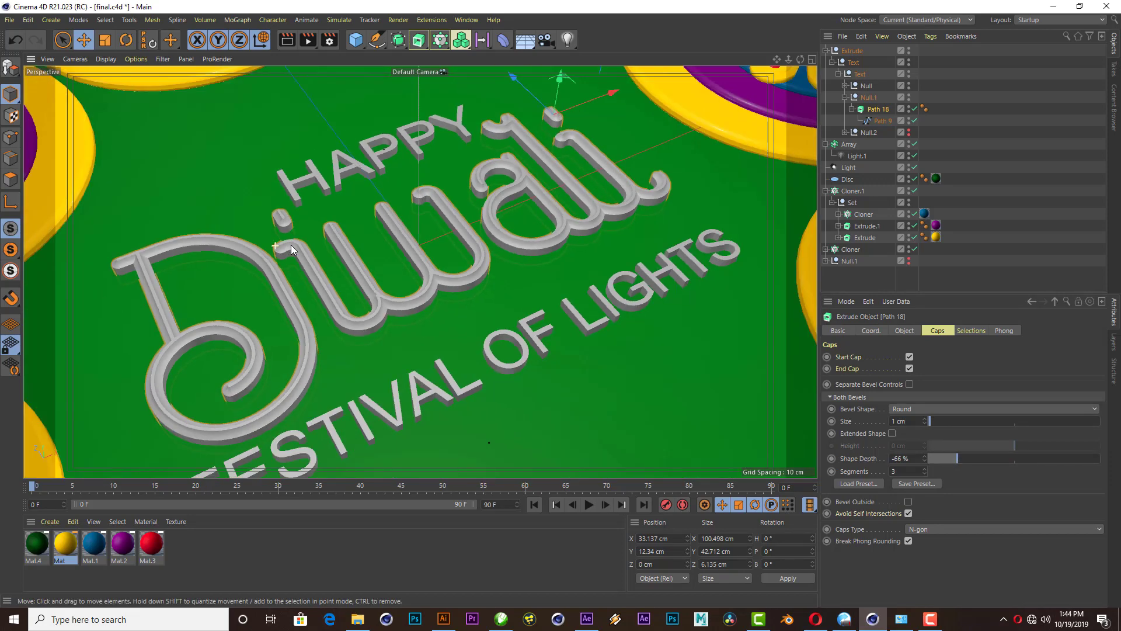
scroll(534, 254, down, 2)
scroll(367, 295, up, 2)
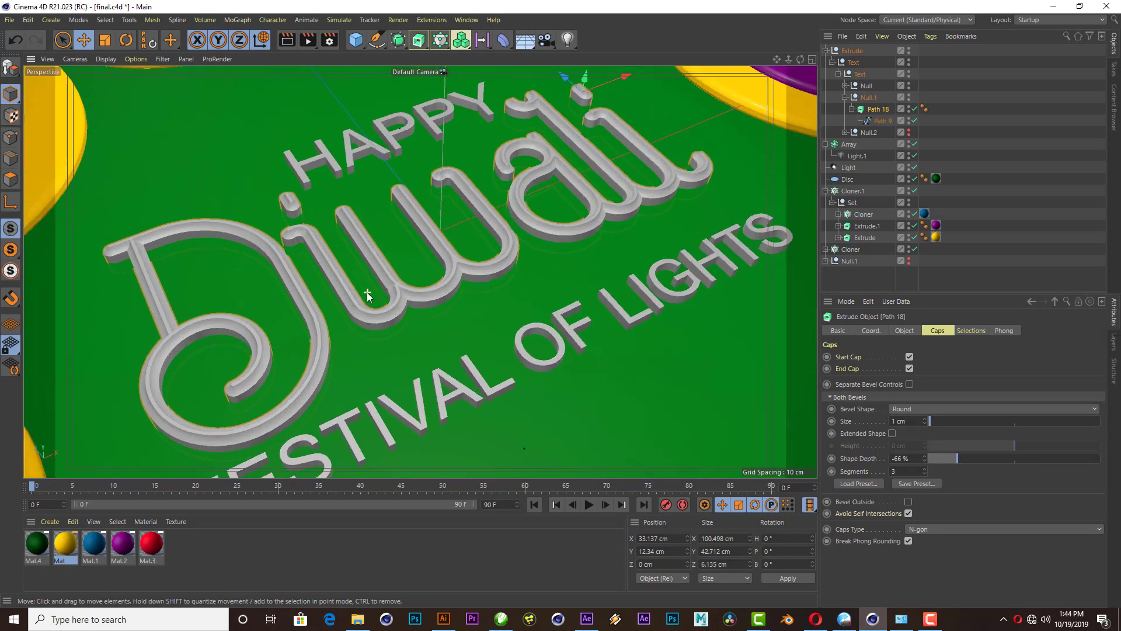
click(286, 40)
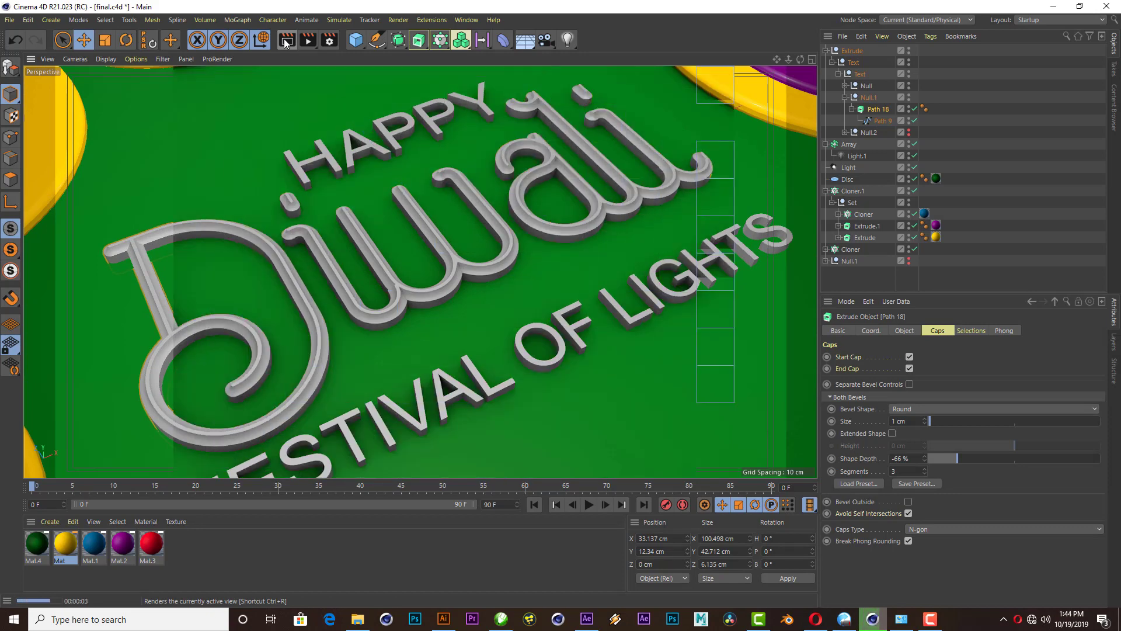
scroll(453, 247, down, 3)
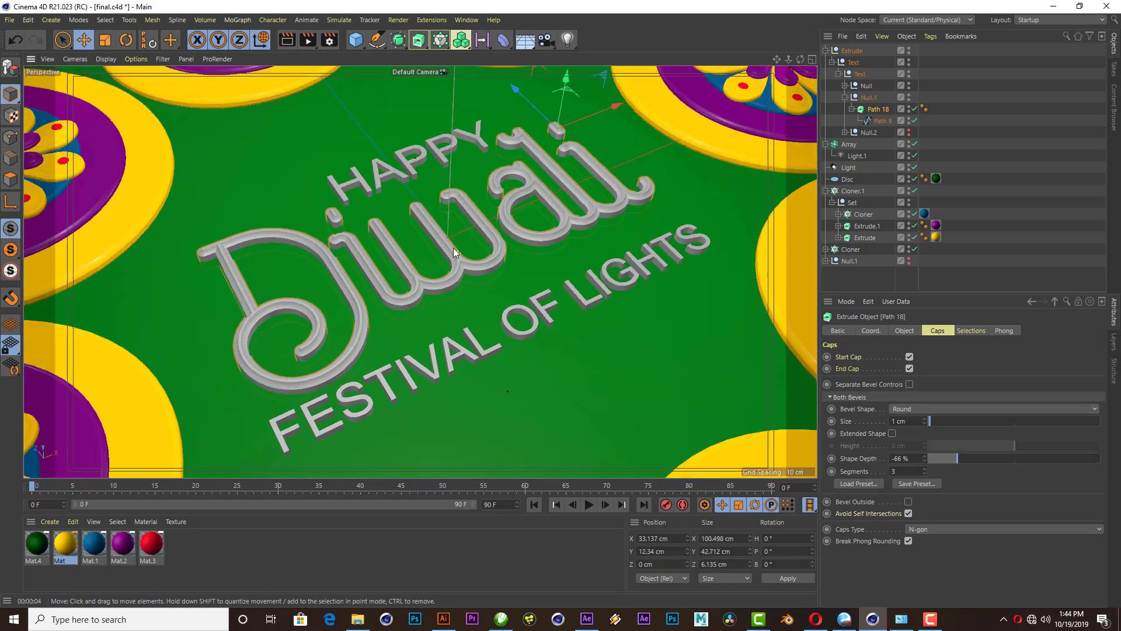
click(845, 86)
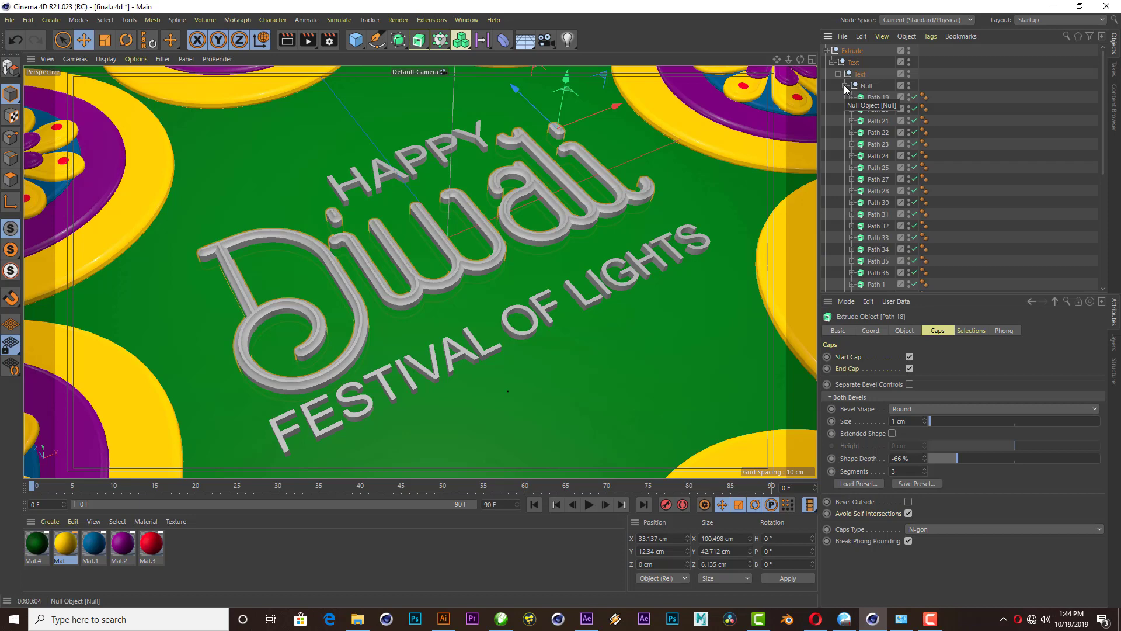
click(845, 86)
scroll(470, 304, down, 3)
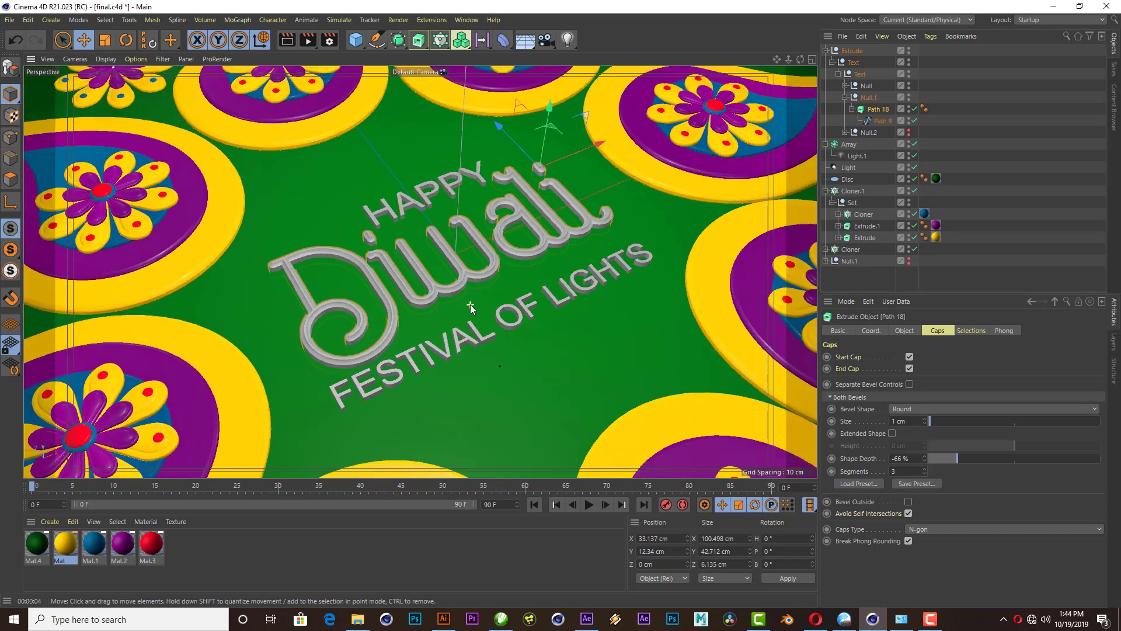
scroll(470, 303, down, 3)
scroll(461, 286, down, 3)
scroll(412, 191, down, 2)
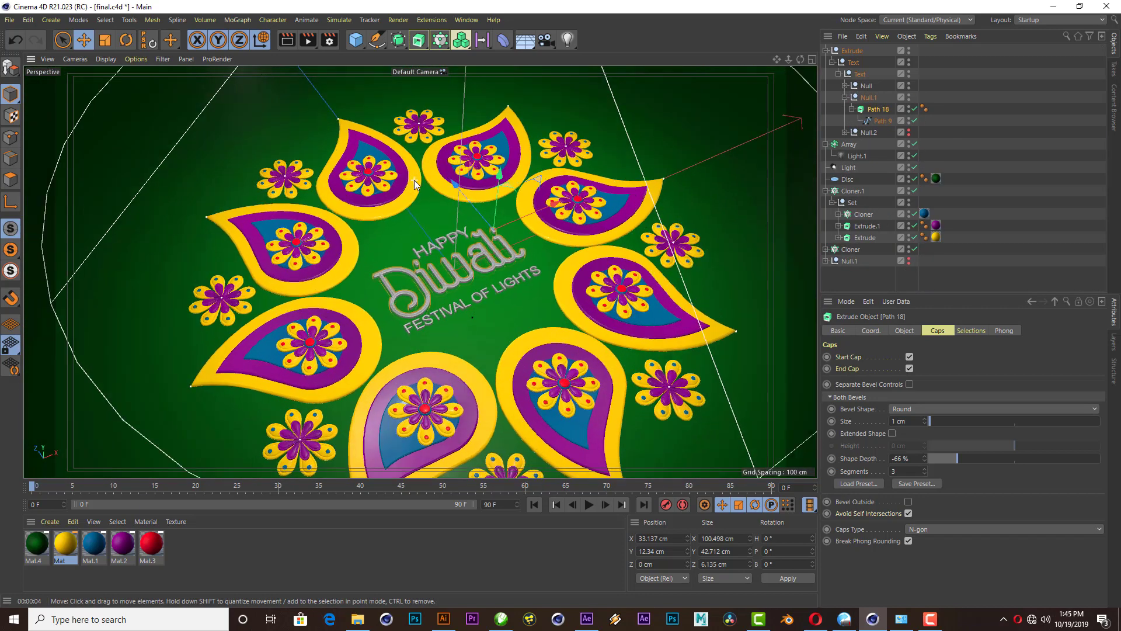
click(445, 619)
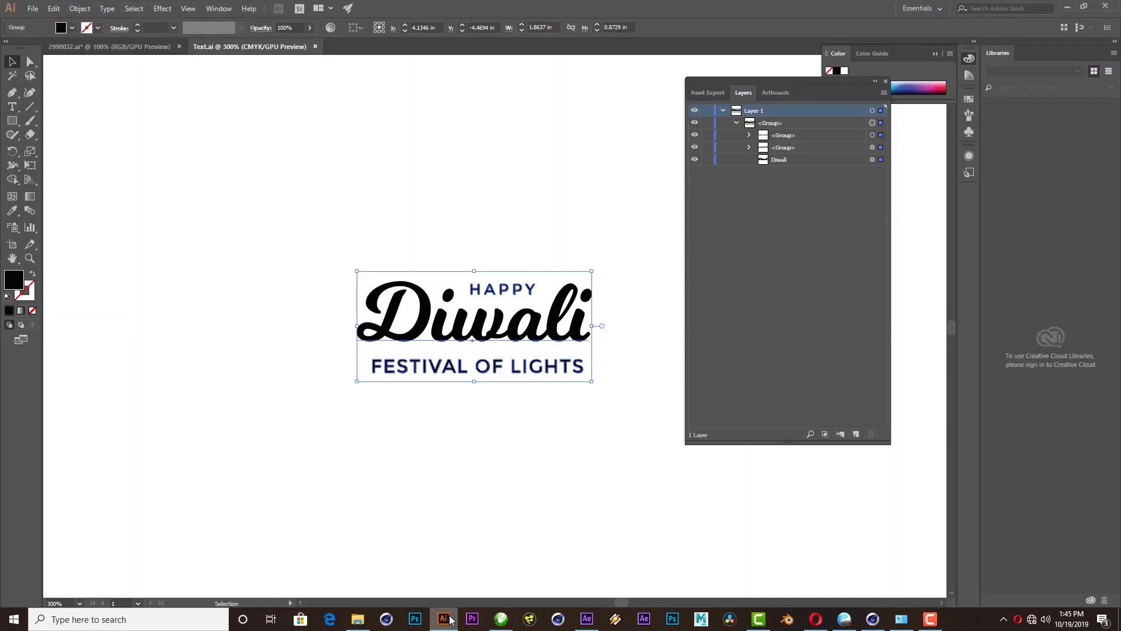
click(116, 47)
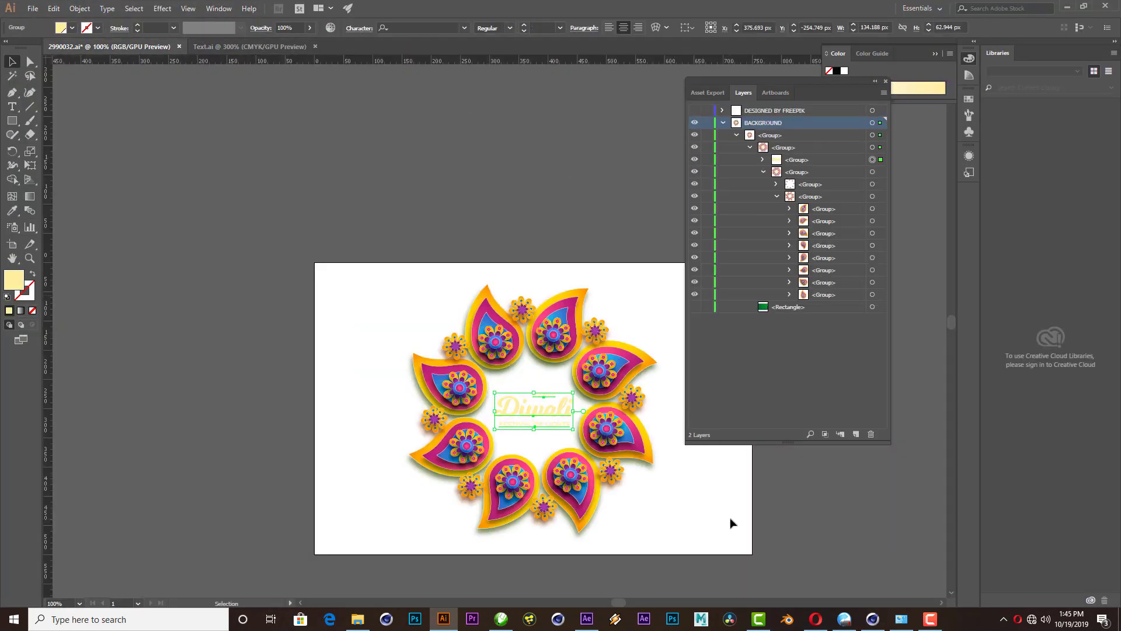
click(444, 619)
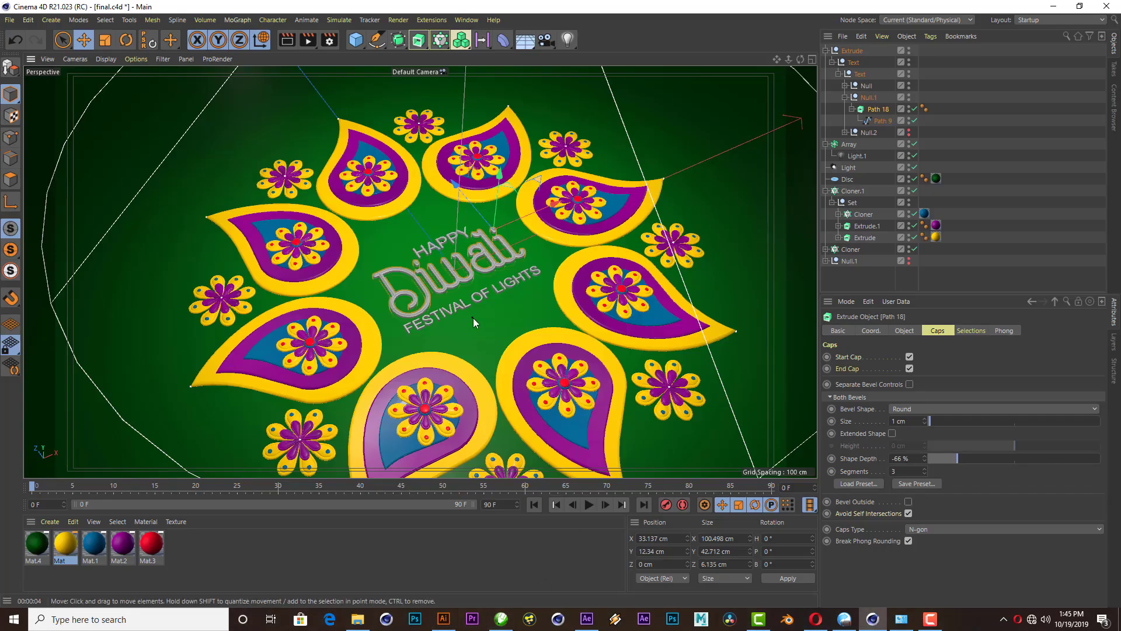
- Load the HDRStudioRig from GSG_HDRI_Studio_Pack via the Content Browser
scroll(473, 317, up, 1)
scroll(472, 314, up, 1)
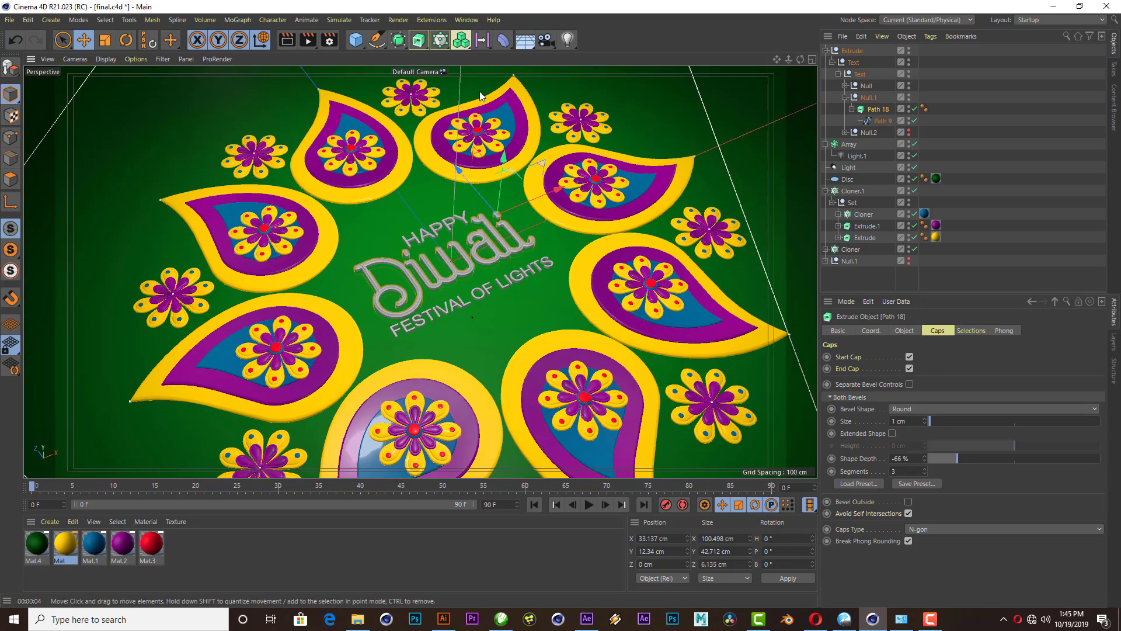
scroll(489, 143, down, 2)
scroll(405, 136, down, 1)
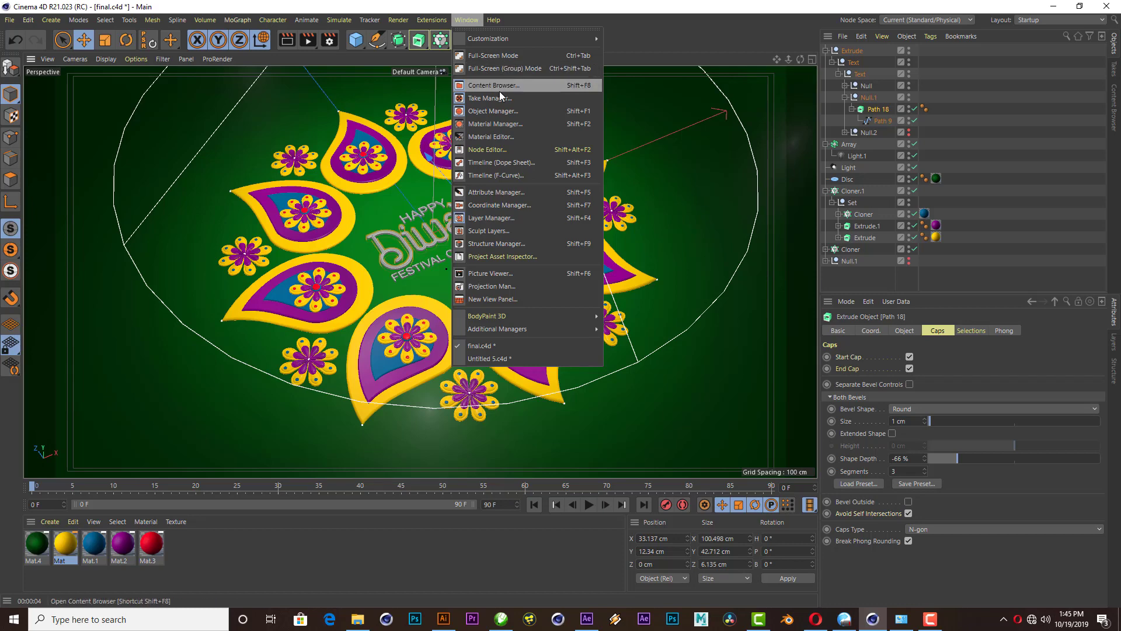
click(502, 88)
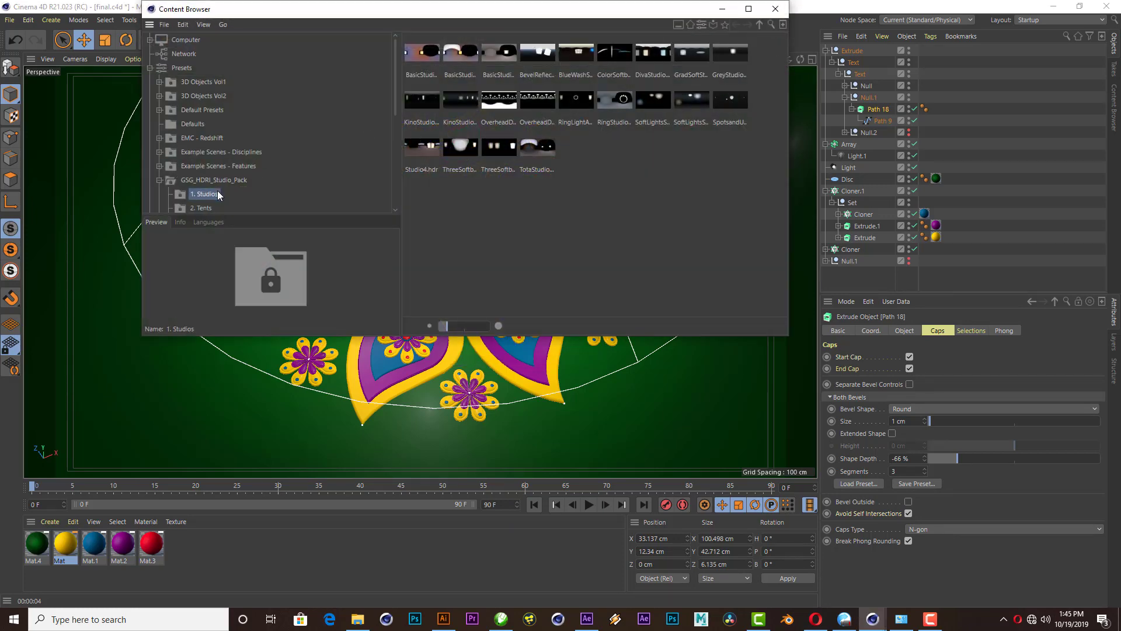
click(239, 179)
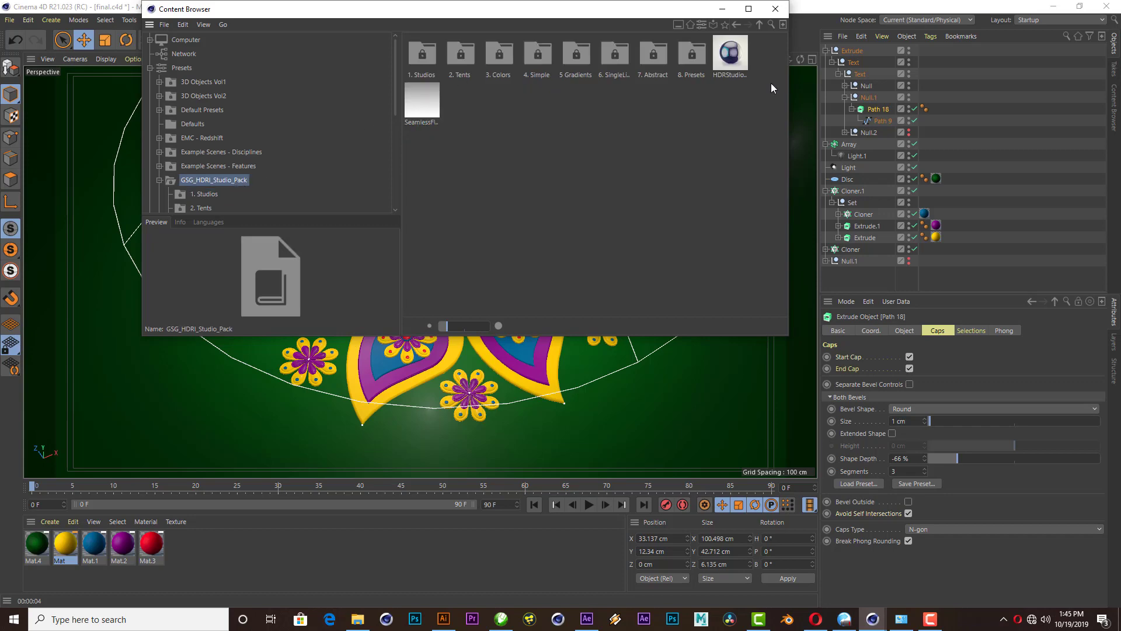
double_click(738, 65)
- Turn off the studio rig's floor and background
click(943, 341)
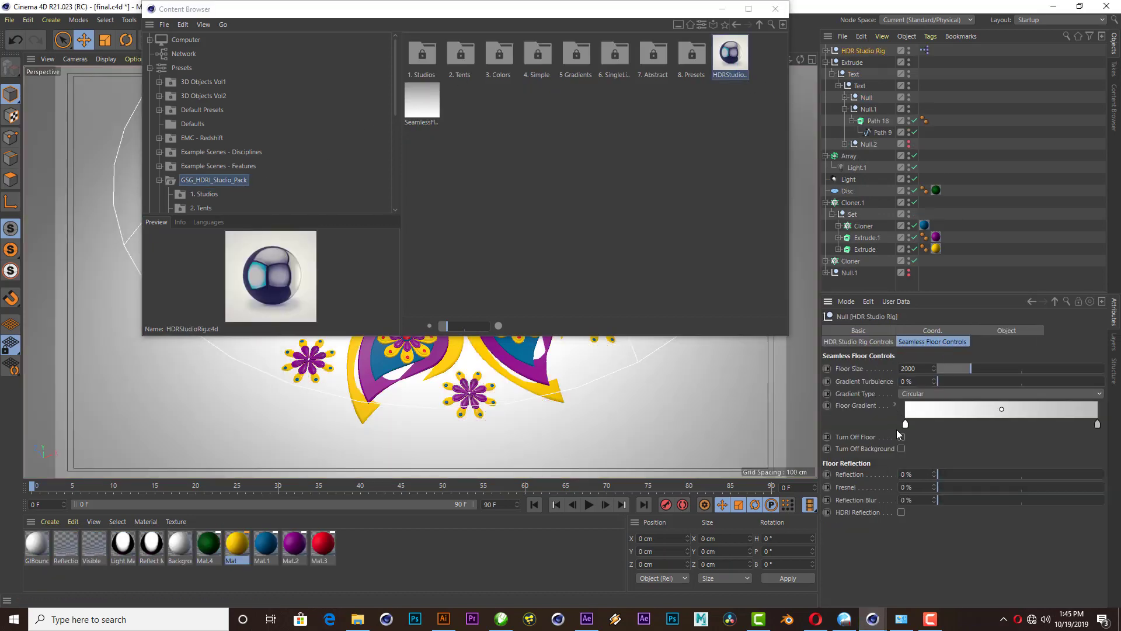
click(901, 448)
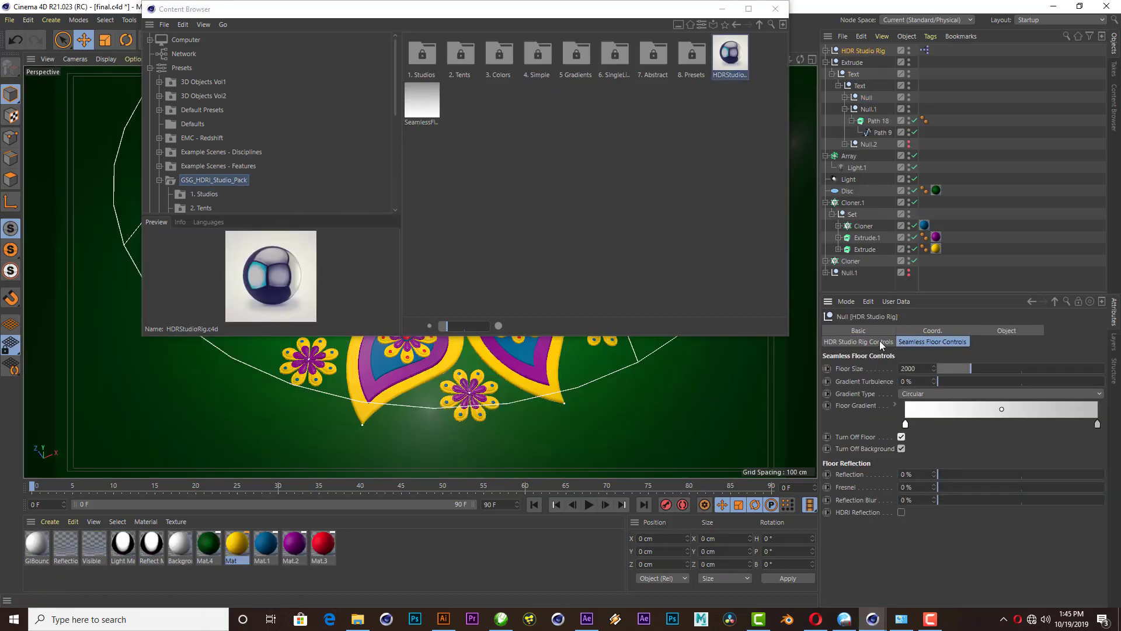
click(880, 341)
double_click(426, 53)
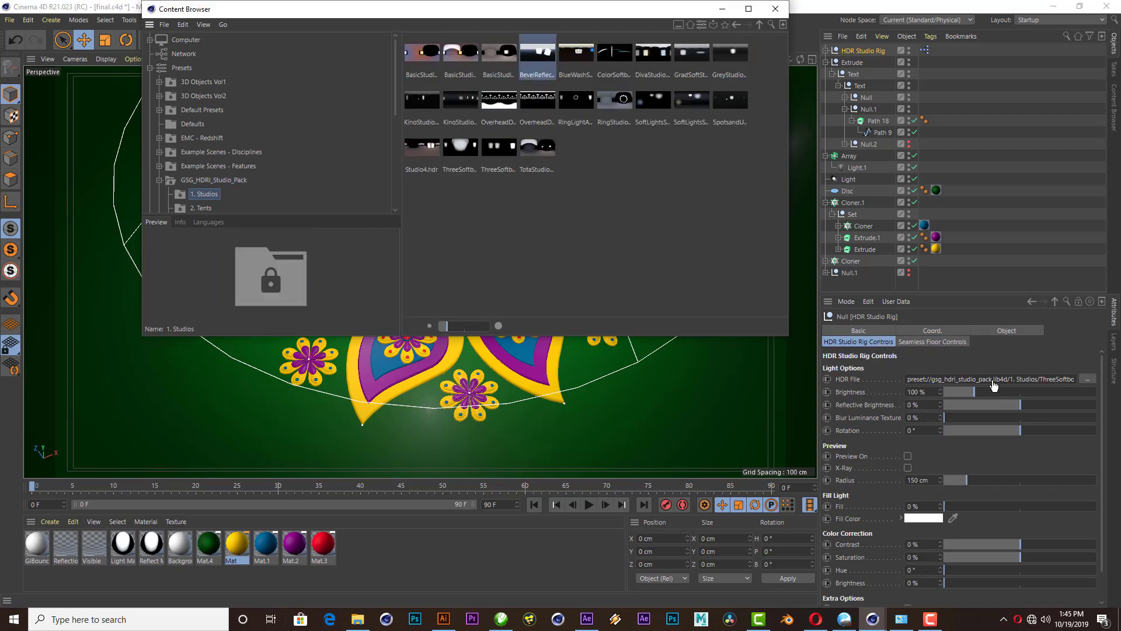
- Set BevelReflection.hdr as the studio rig's HDR file
drag(991, 404, 993, 380)
click(159, 181)
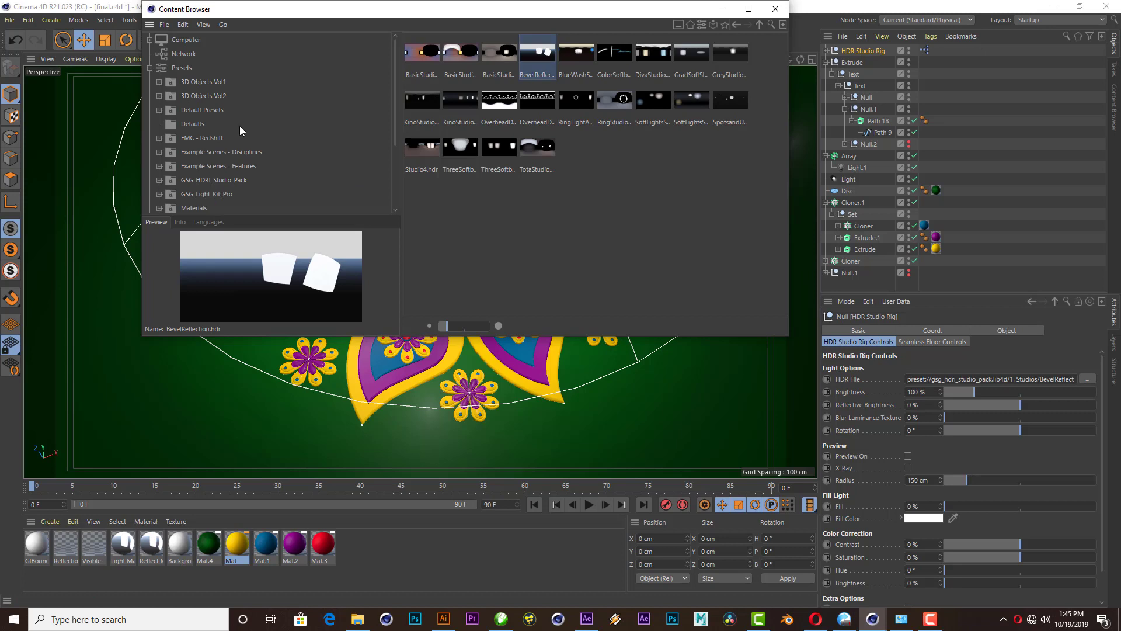
scroll(241, 123, down, 3)
click(201, 136)
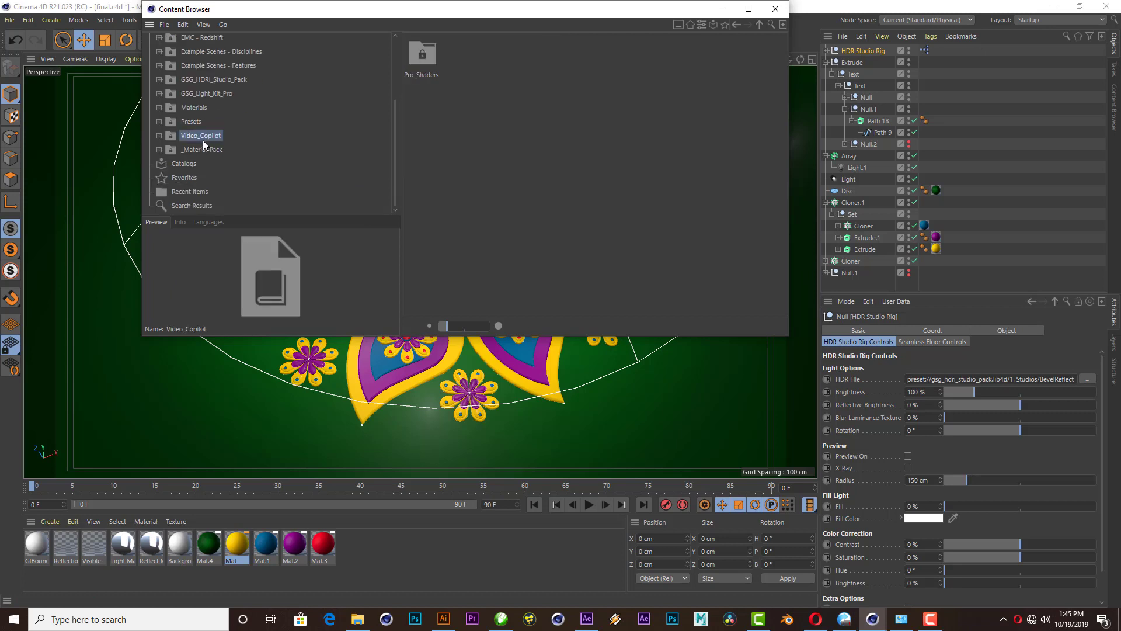
- Compare the gold metal presets and load the plain Gold material into the scene
click(193, 108)
click(159, 107)
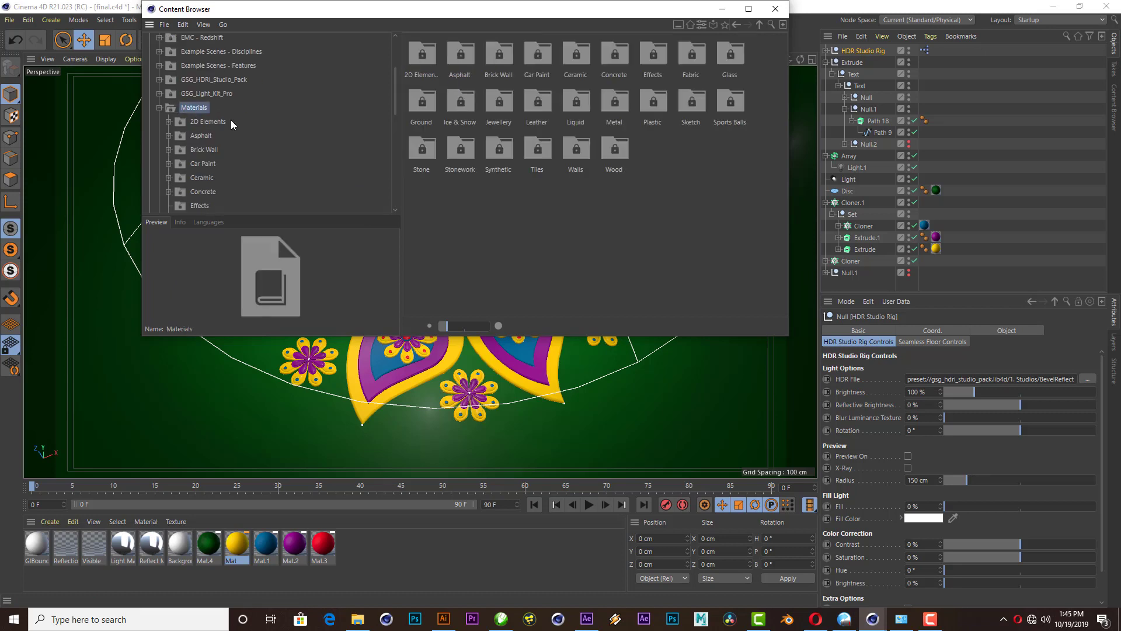
scroll(234, 121, down, 3)
scroll(246, 126, down, 2)
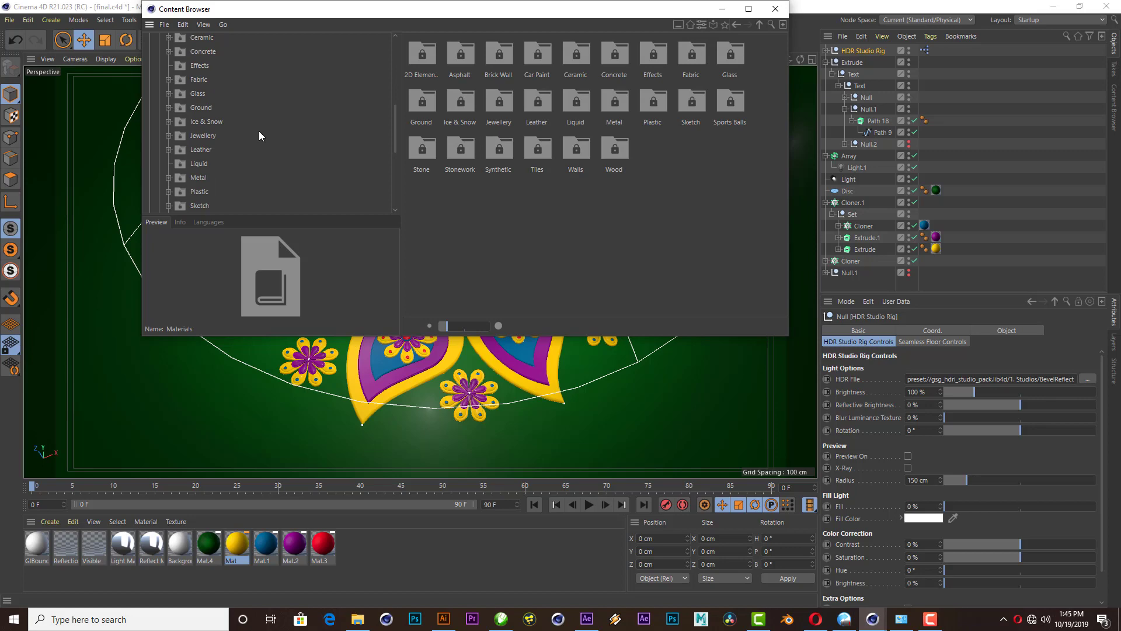
click(205, 177)
click(576, 115)
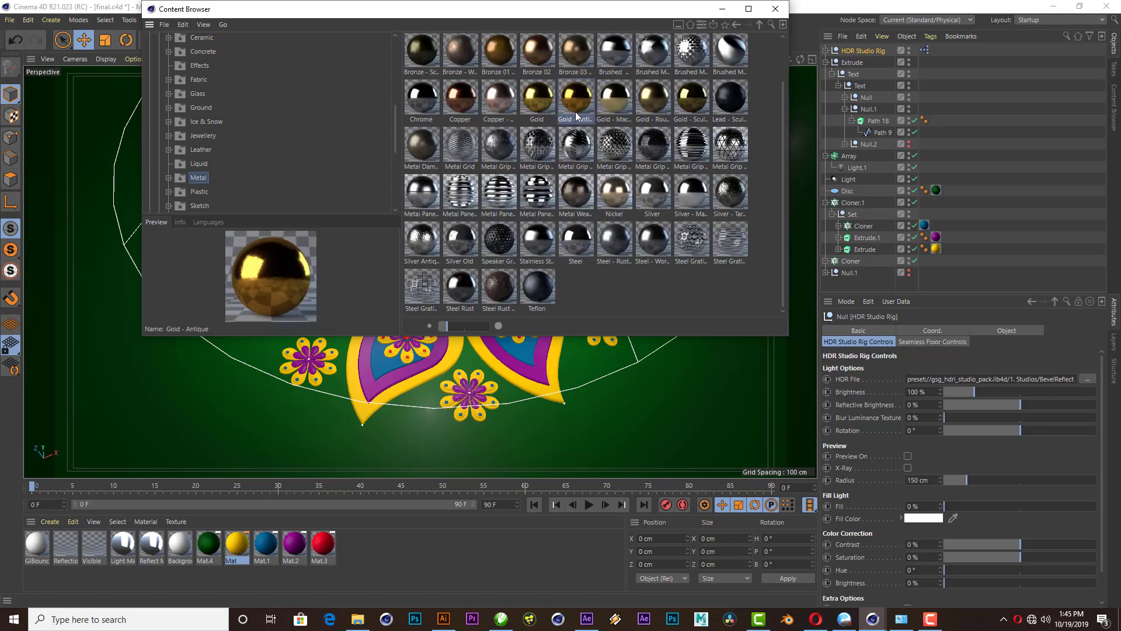
click(678, 98)
click(540, 103)
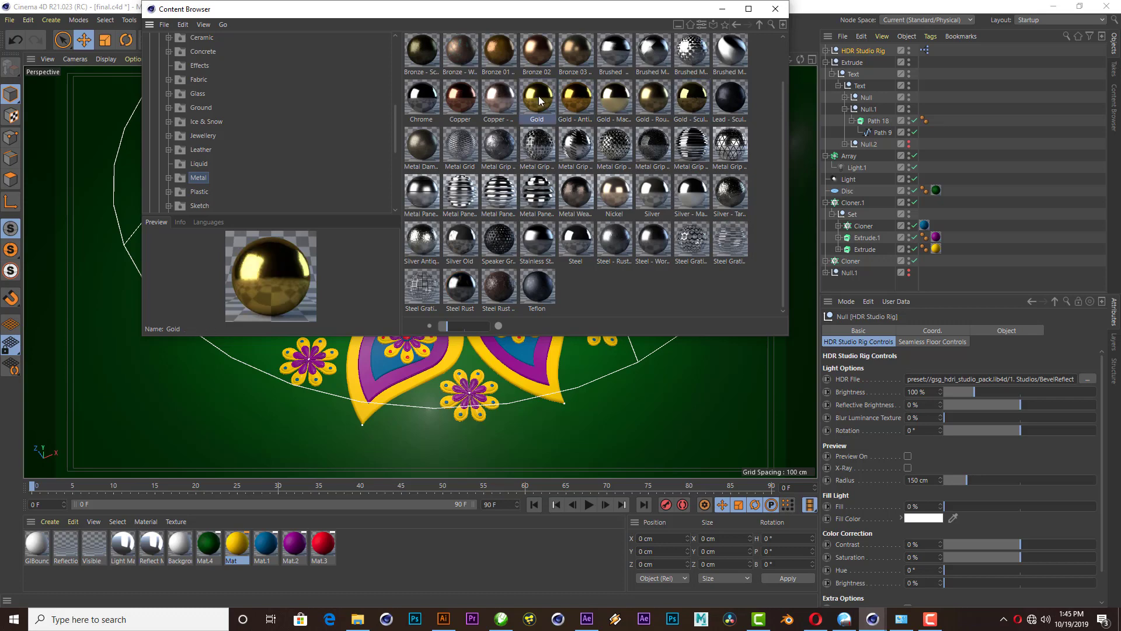
double_click(541, 103)
click(723, 9)
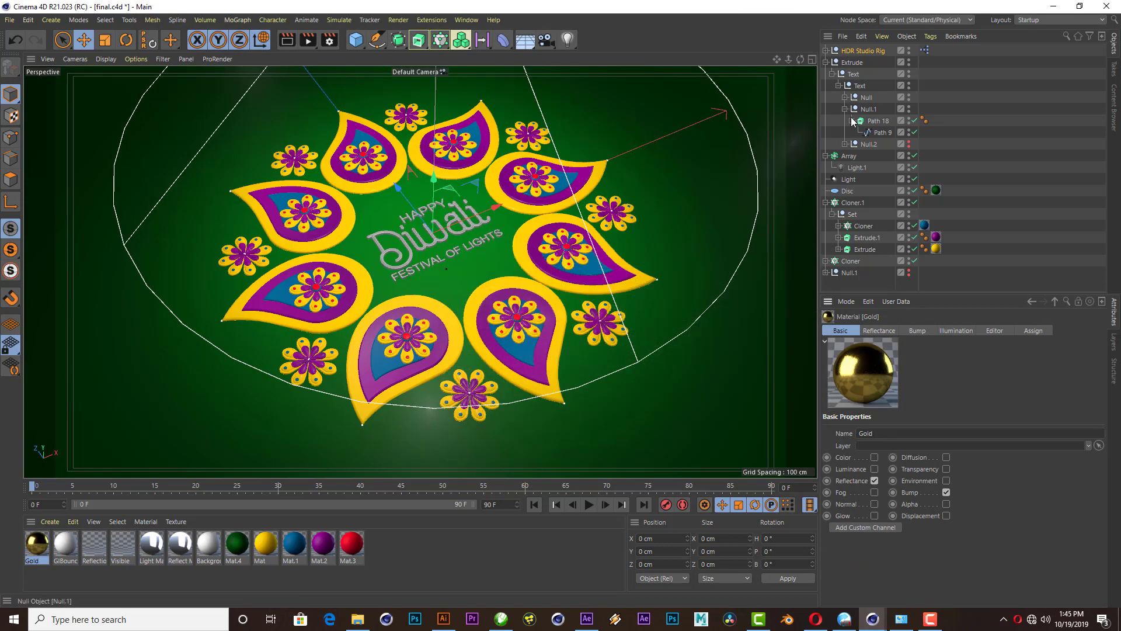
click(852, 121)
- Apply the Gold material to the Diwali extrusion and preview the render
click(878, 121)
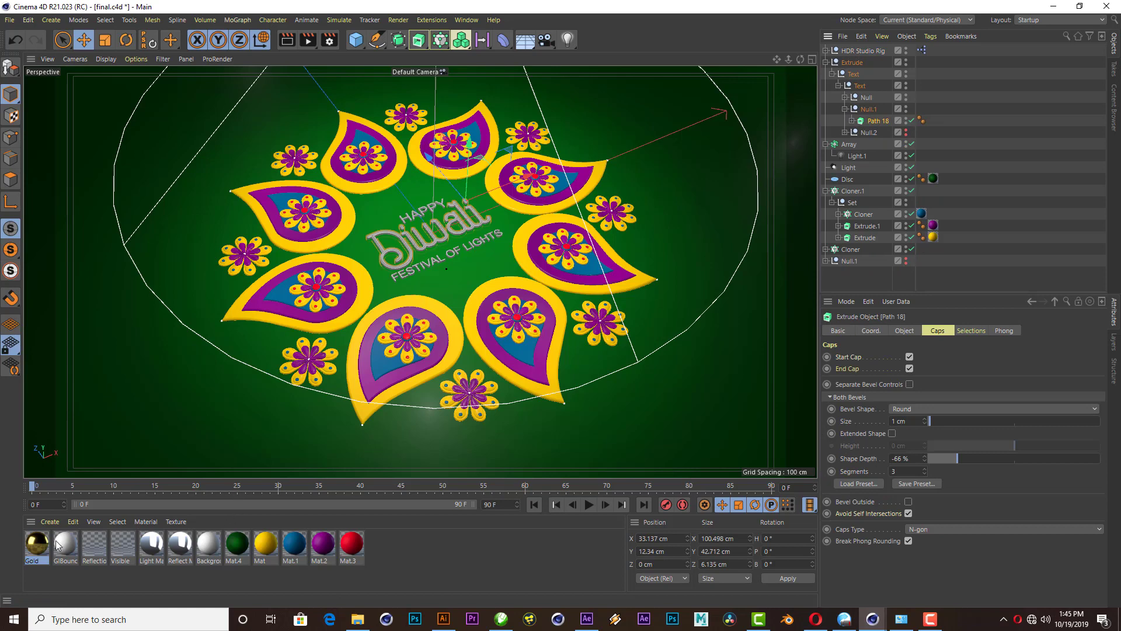
drag(57, 545, 874, 121)
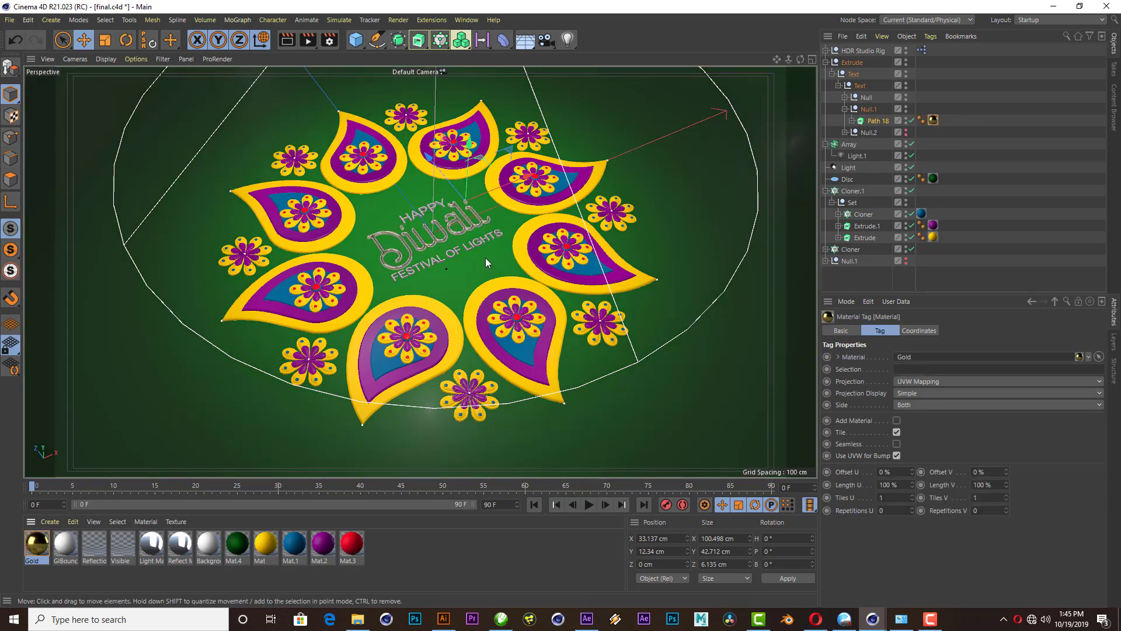
scroll(487, 263, up, 5)
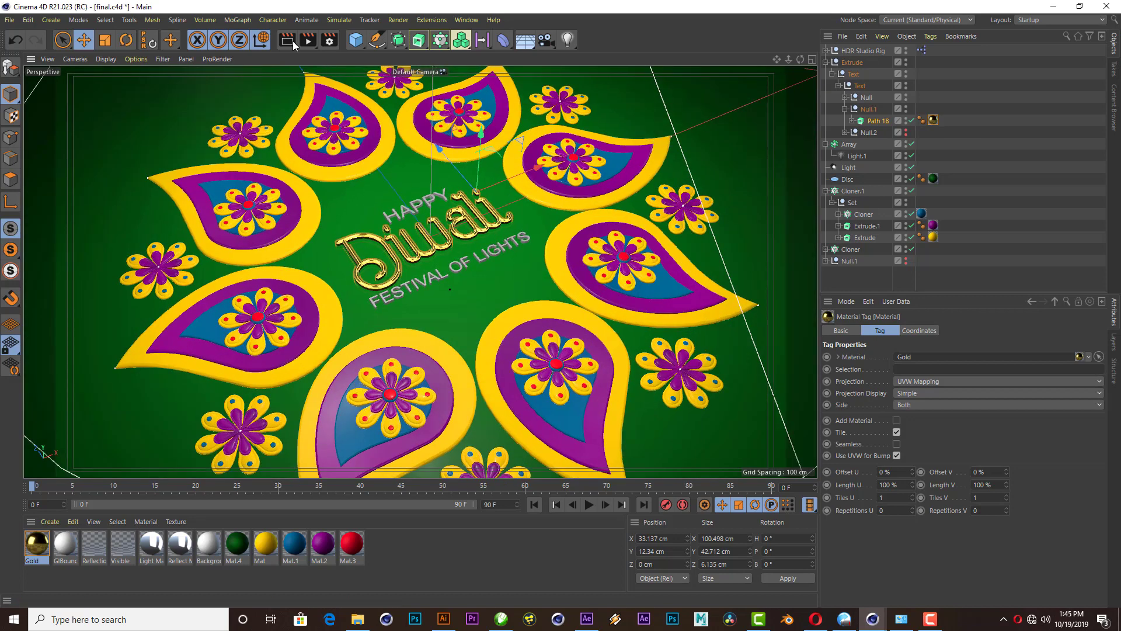
click(290, 43)
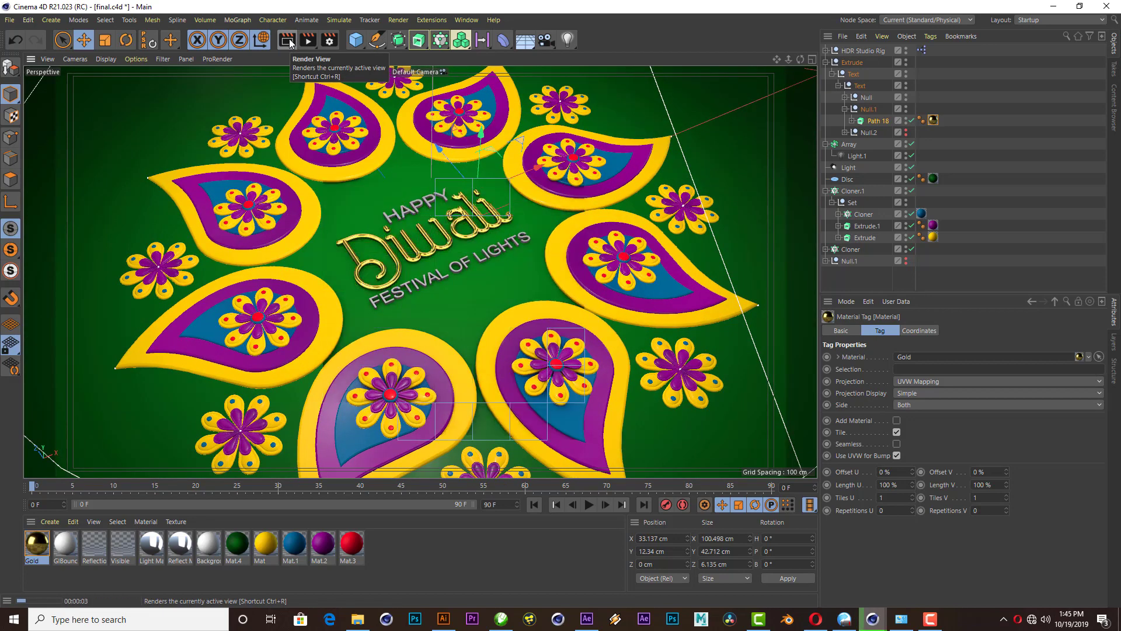
- Increase the Diwali extrusion depth from 4.135 cm to 7 cm
click(869, 122)
click(906, 331)
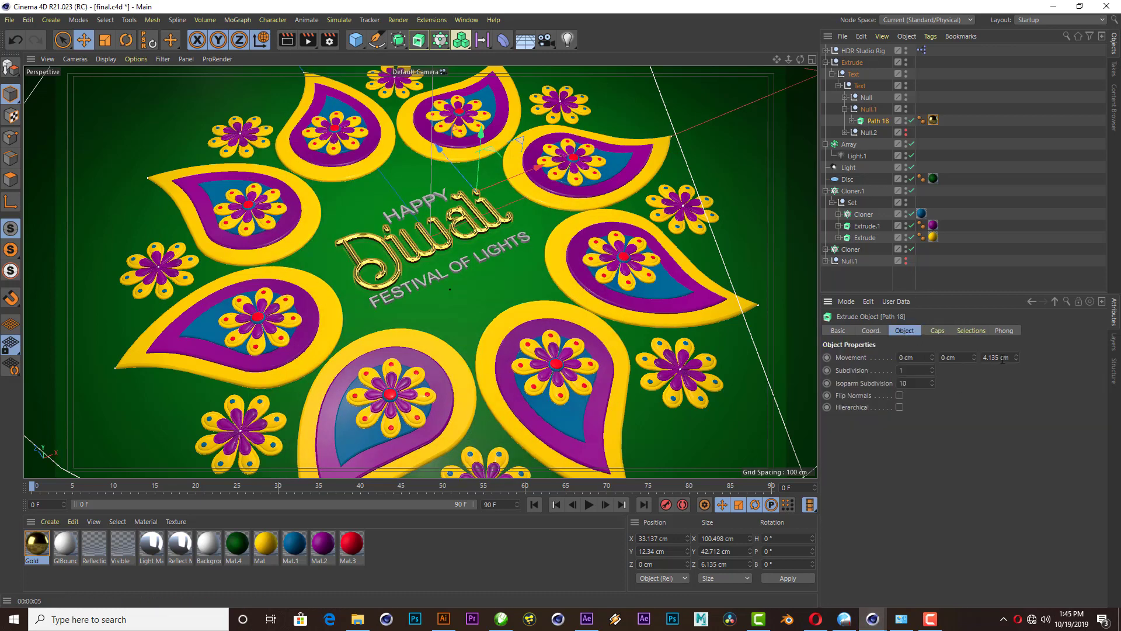
drag(1013, 358, 936, 349)
text(7)
key(Return)
- Nudge the Diwali text, give the HAPPY/FESTIVAL text the Background material, and re-render
drag(481, 135, 481, 139)
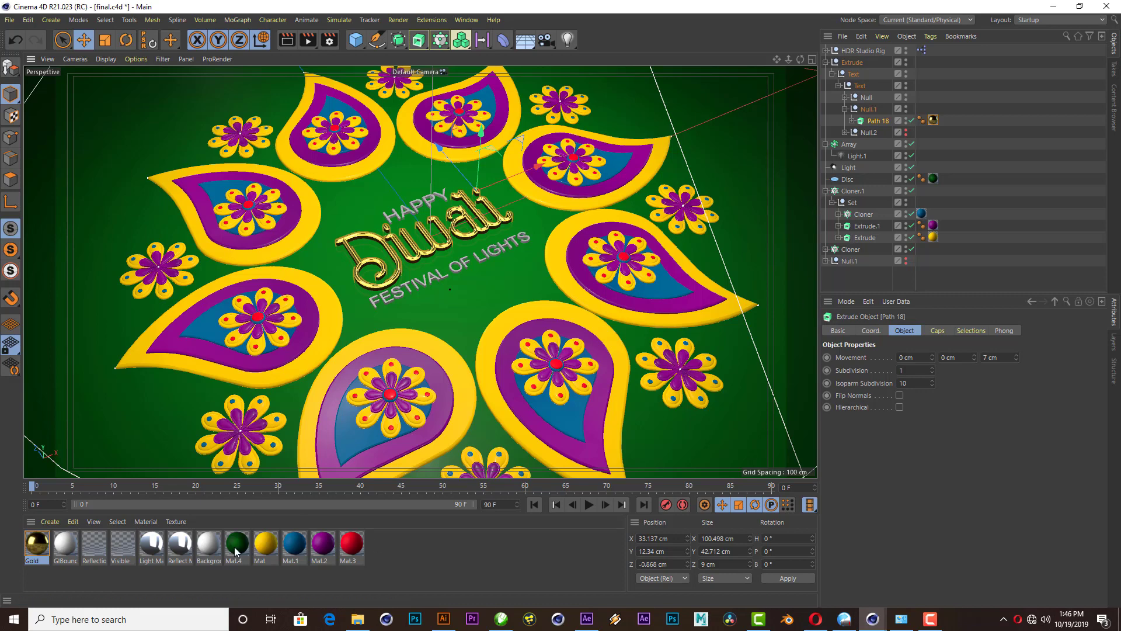
drag(236, 549, 869, 100)
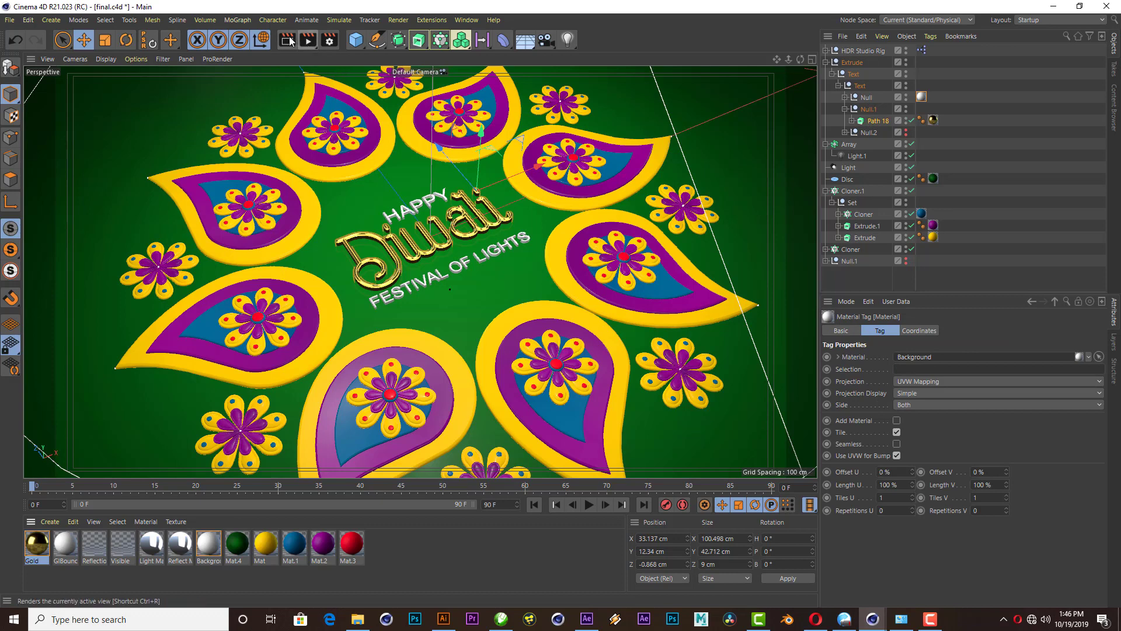
click(290, 41)
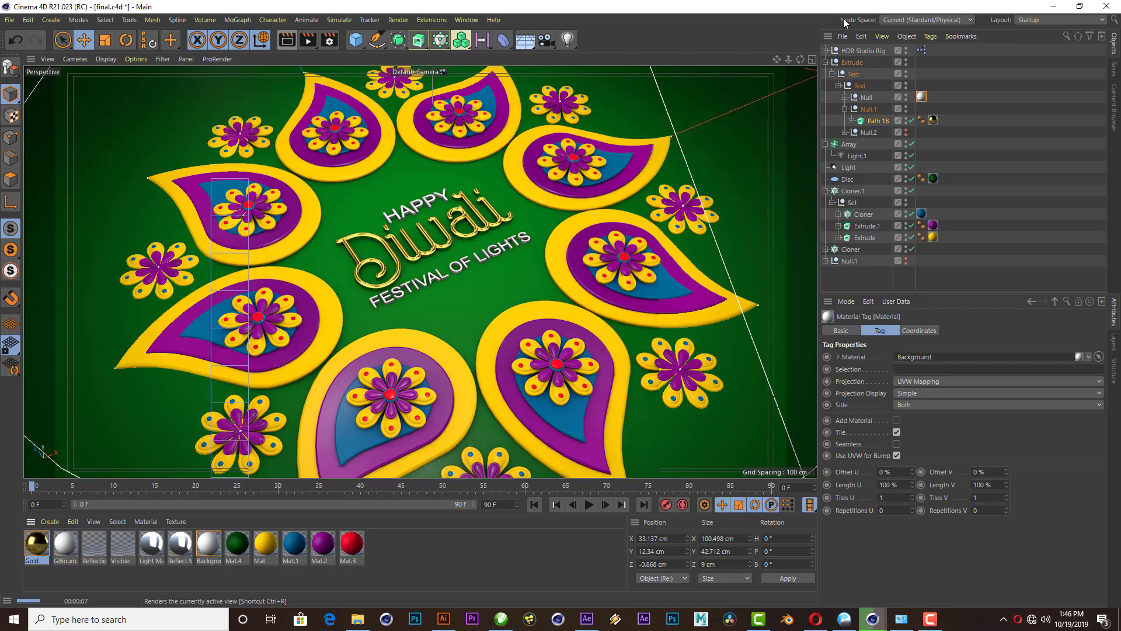
- Add a Target Camera, view through it, and aim its target over the rangoli
click(554, 46)
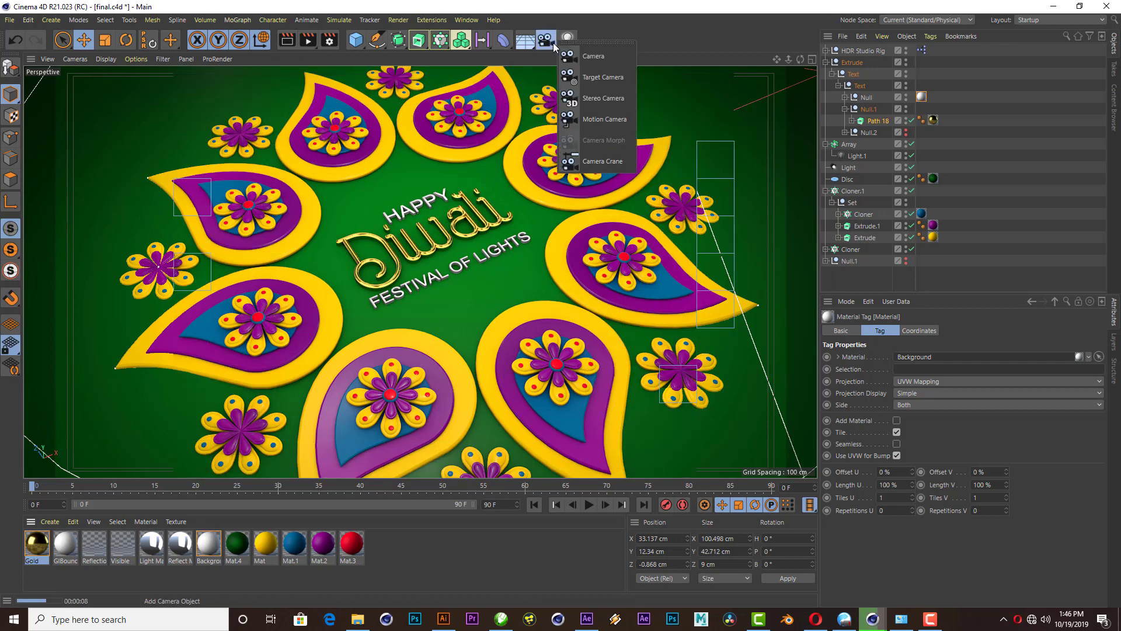
click(601, 77)
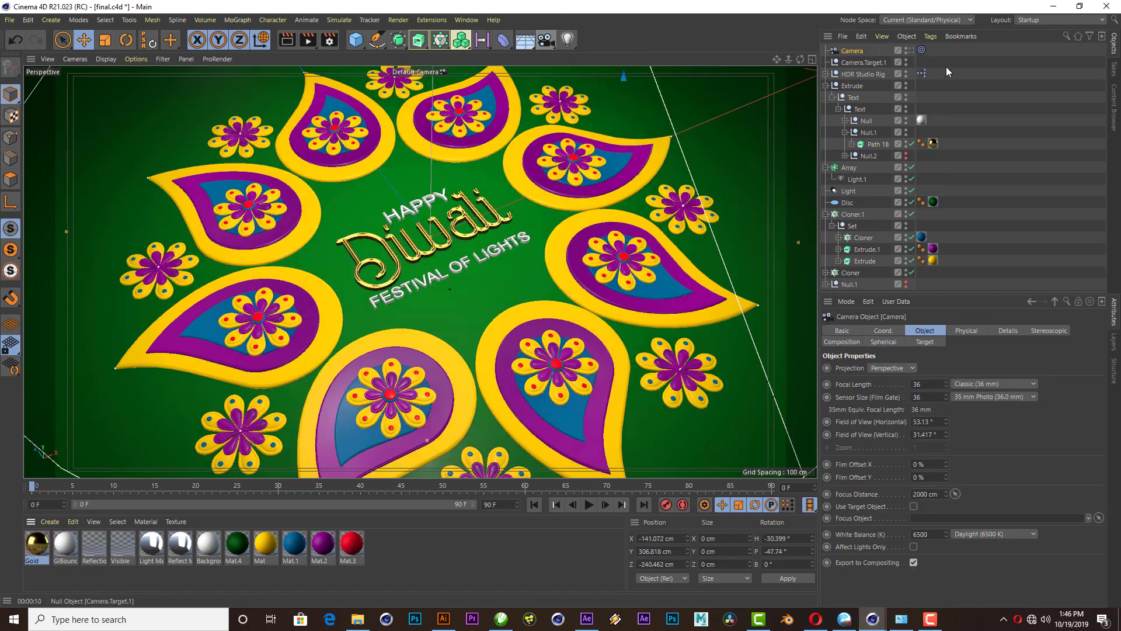
click(911, 51)
click(876, 63)
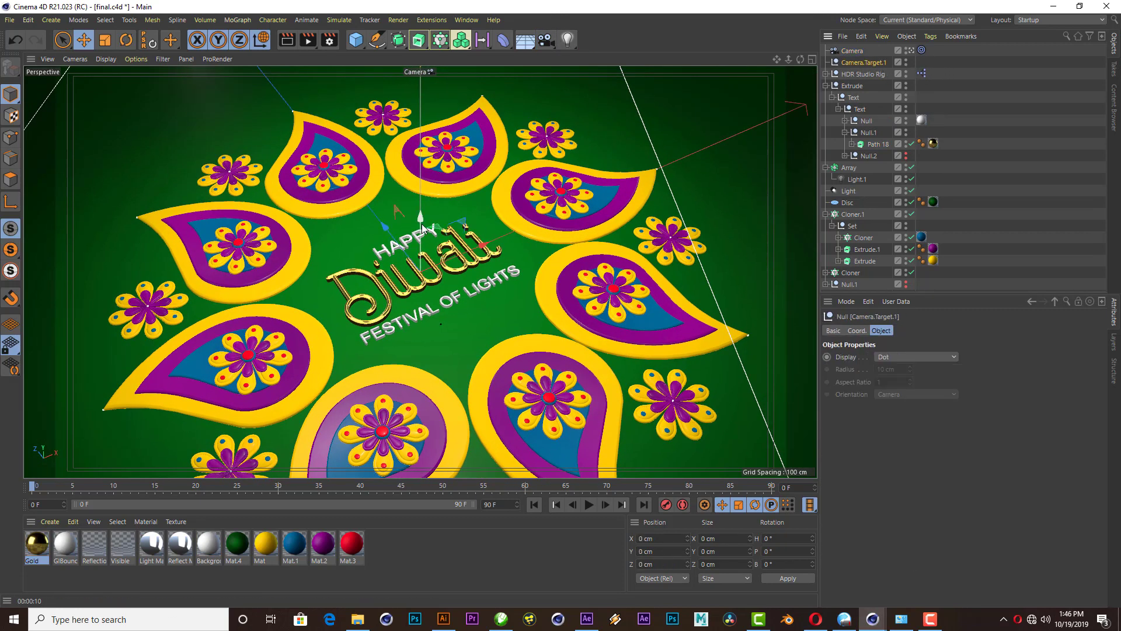
drag(423, 228, 421, 257)
- Set the camera's Focal Length to 20 mm
click(853, 50)
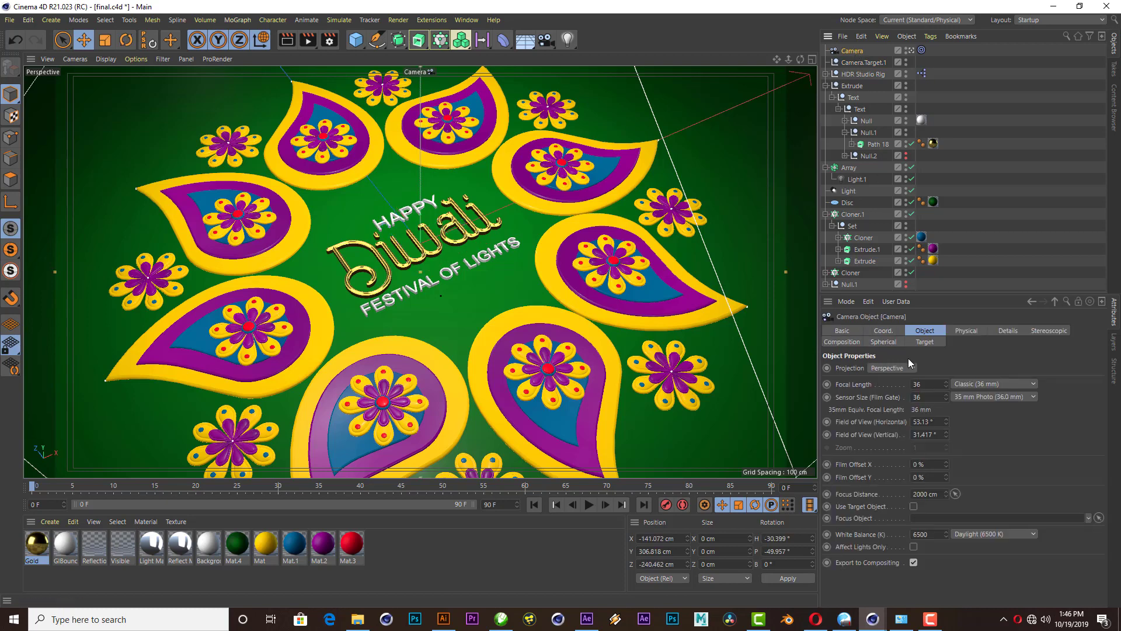
click(934, 388)
text(0)
key(Return)
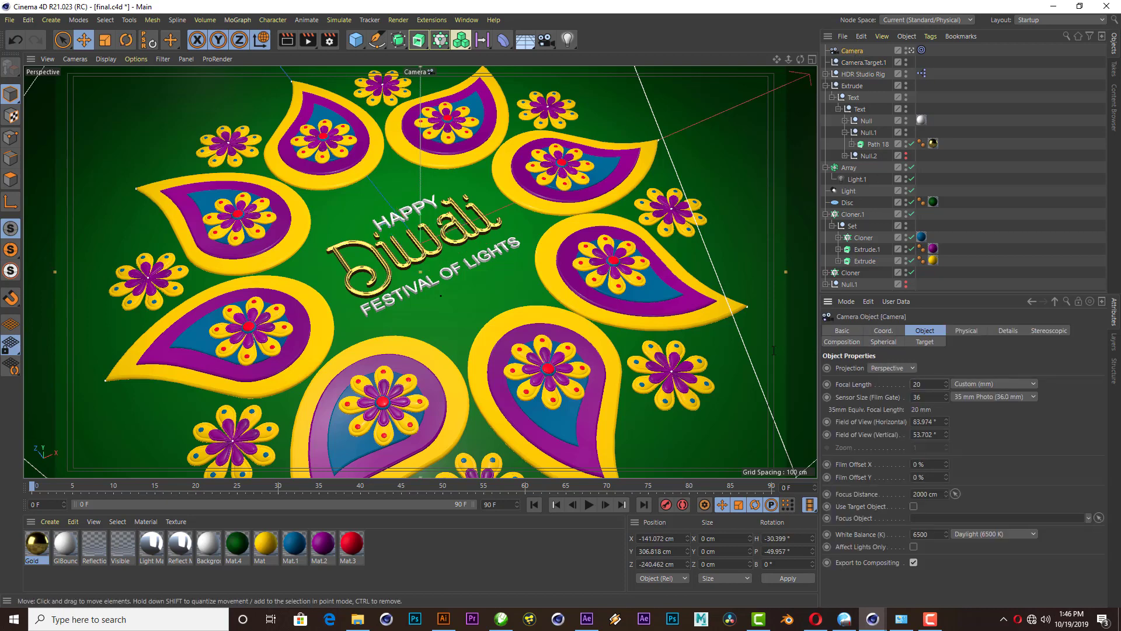
- Orbit the camera and shift its target toward the Diwali lettering to frame the rangoli
drag(800, 61, 802, 60)
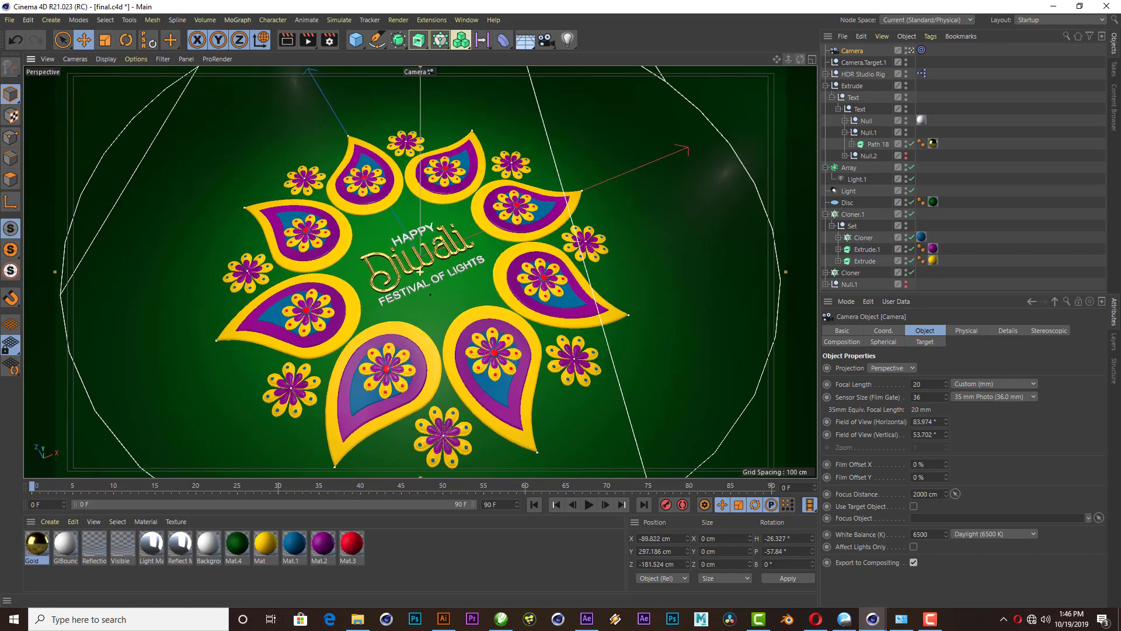
click(863, 61)
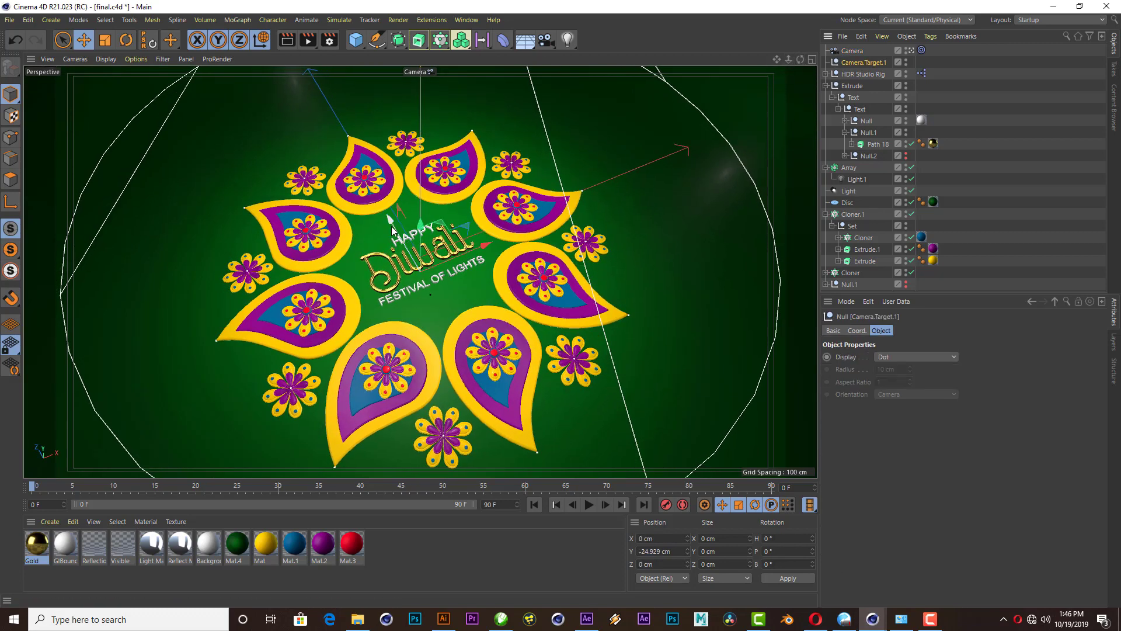
mouse_move(417, 231)
mouse_down()
mouse_move(402, 241)
mouse_move(481, 249)
mouse_move(479, 218)
mouse_up()
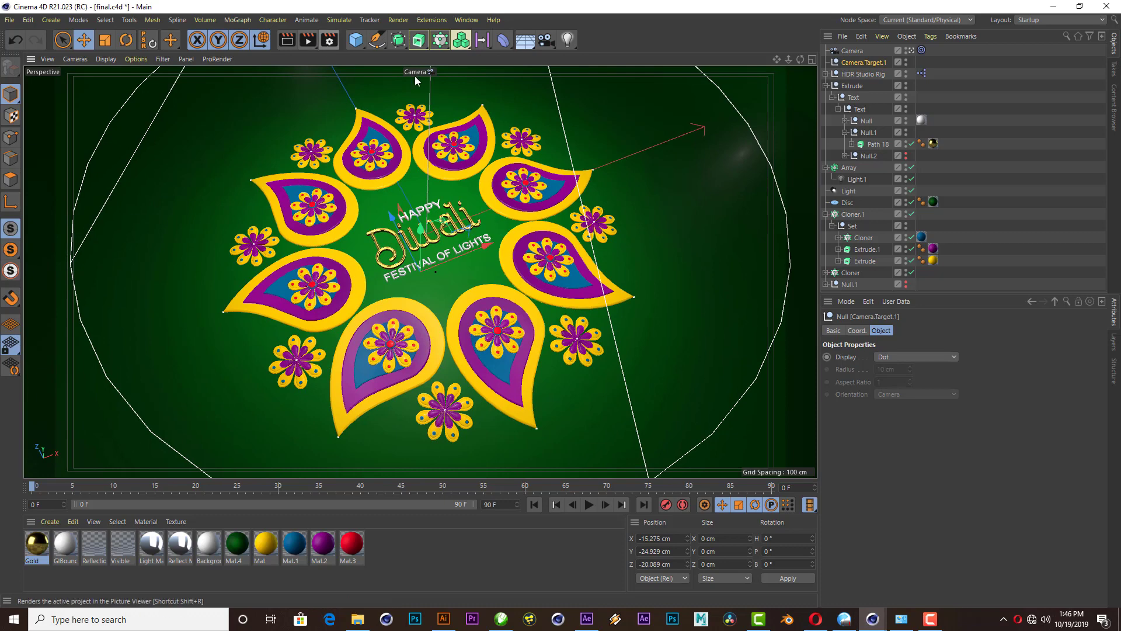
drag(793, 65, 774, 73)
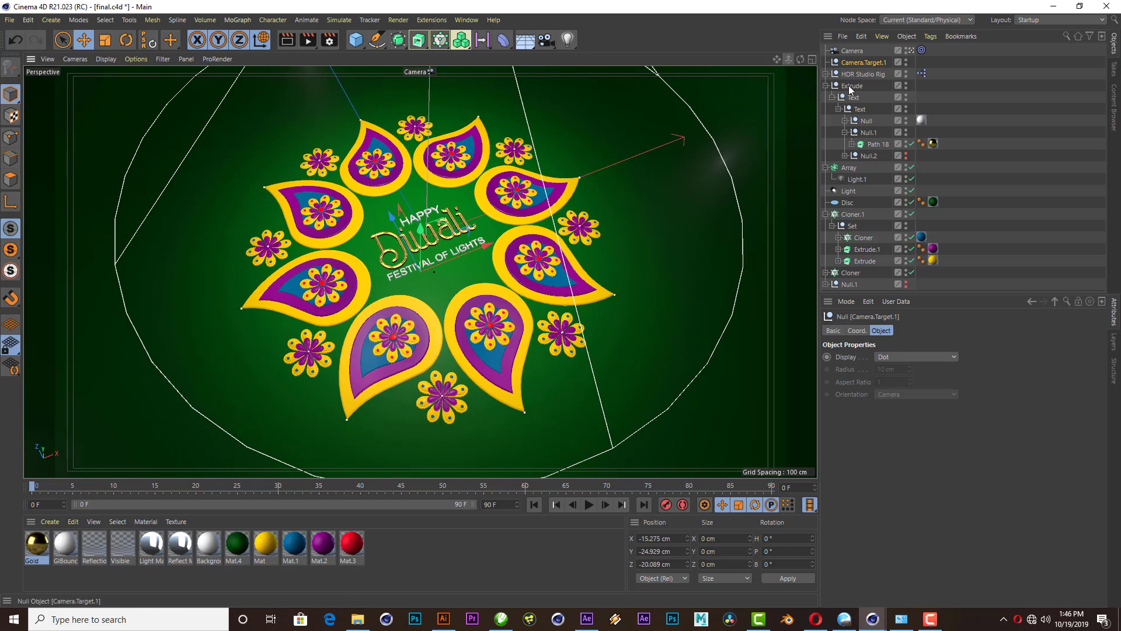
- Preview-render the 20 mm camera view, clear it, and zoom so the whole rangoli fits again
click(292, 41)
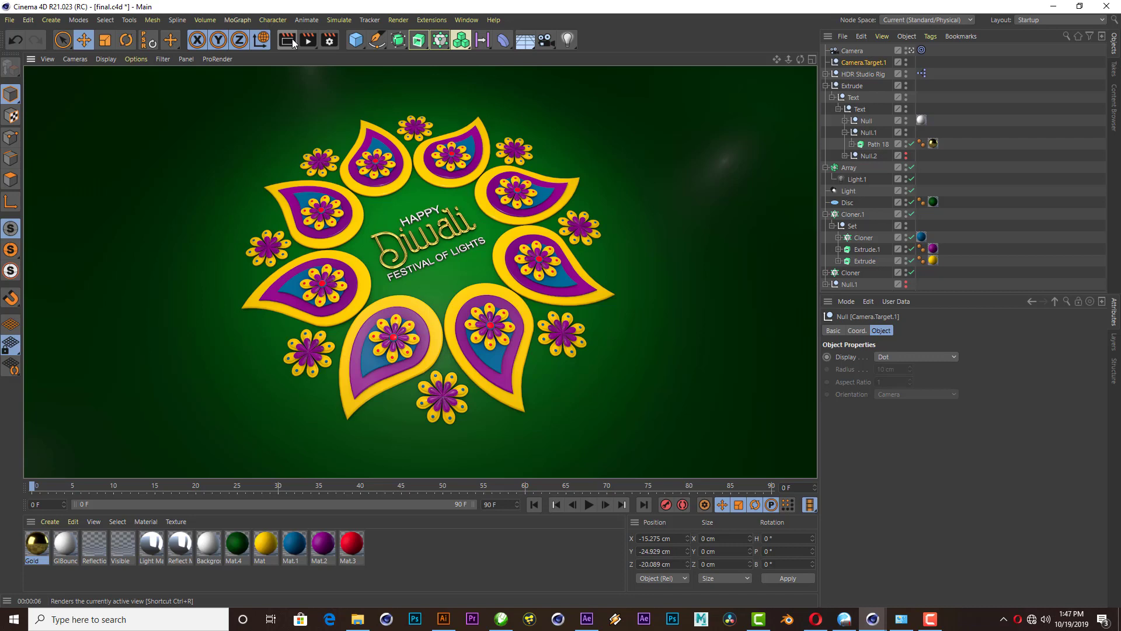
click(790, 59)
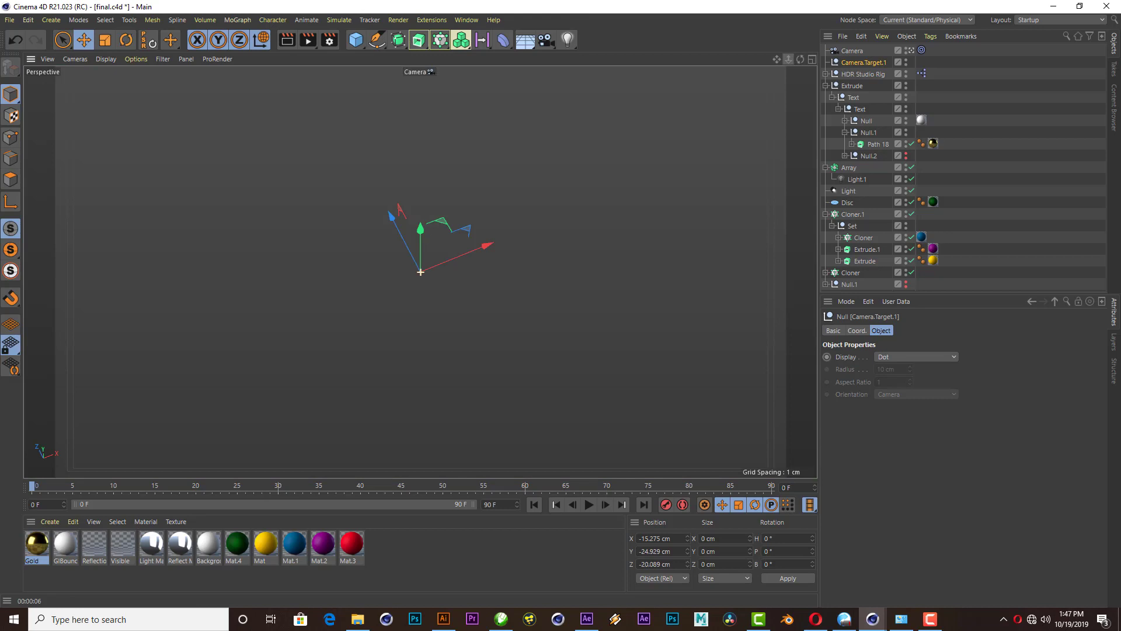
click(1009, 100)
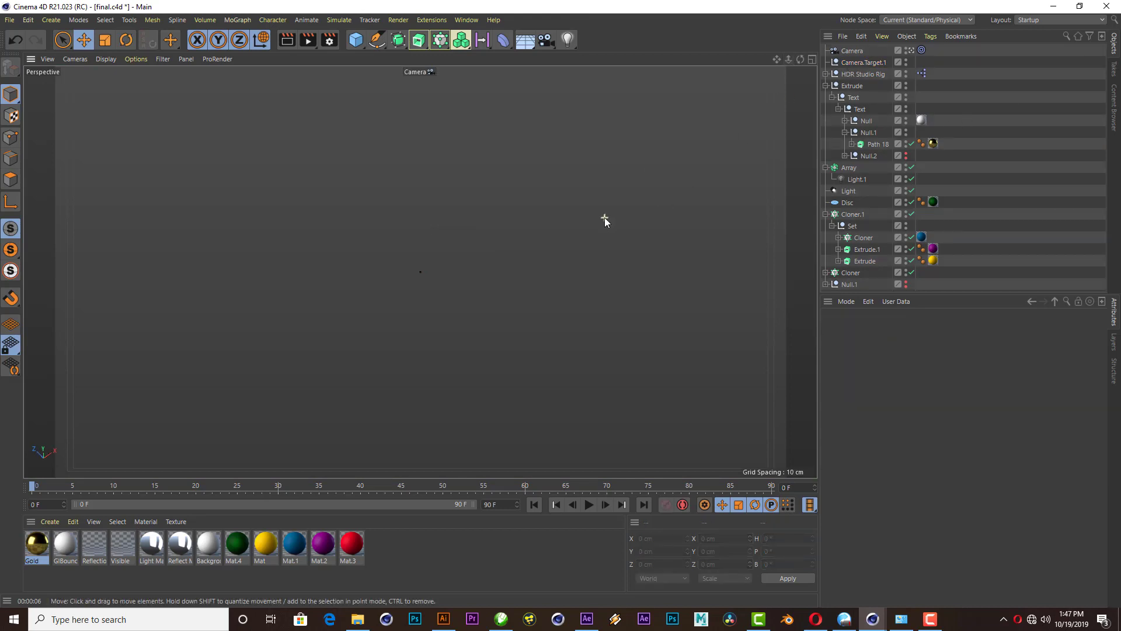
scroll(605, 217, up, 3)
scroll(575, 296, down, 3)
scroll(604, 312, down, 2)
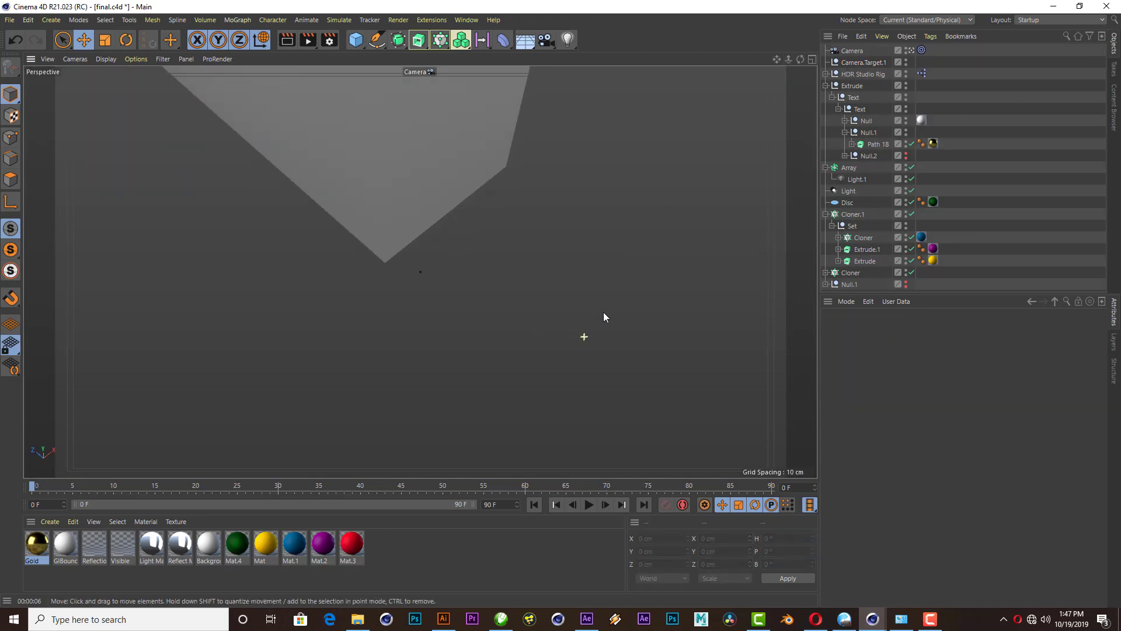
drag(789, 58, 789, 58)
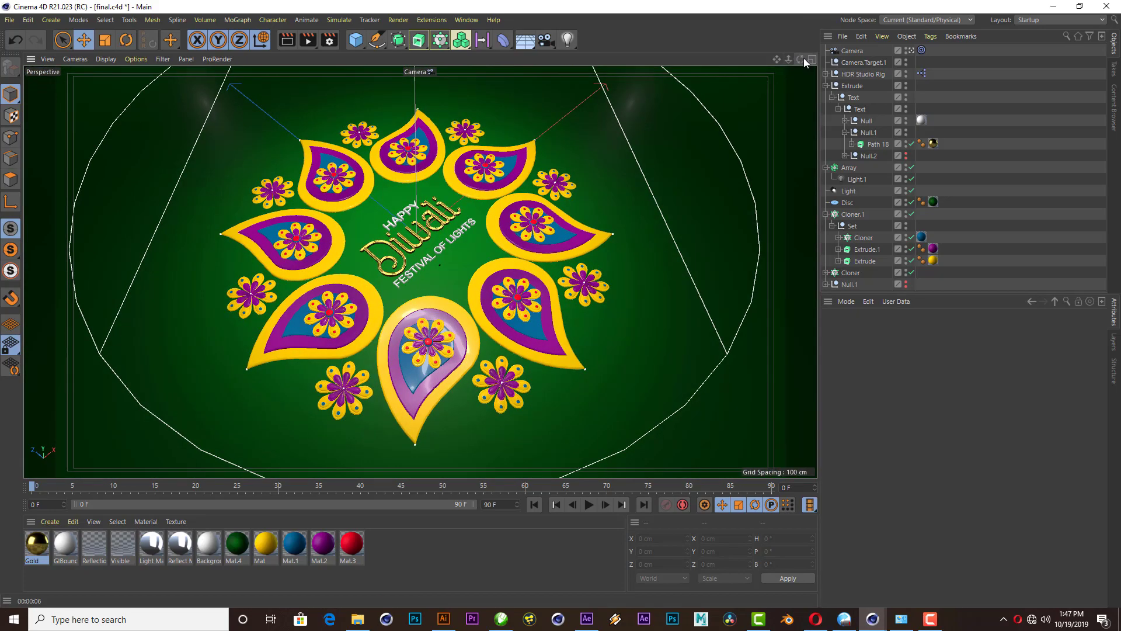
- Orbit the camera to face the rangoli head-on and expand the viewport to fill the window
mouse_move(803, 58)
mouse_down()
mouse_move(777, 76)
mouse_move(800, 59)
mouse_up()
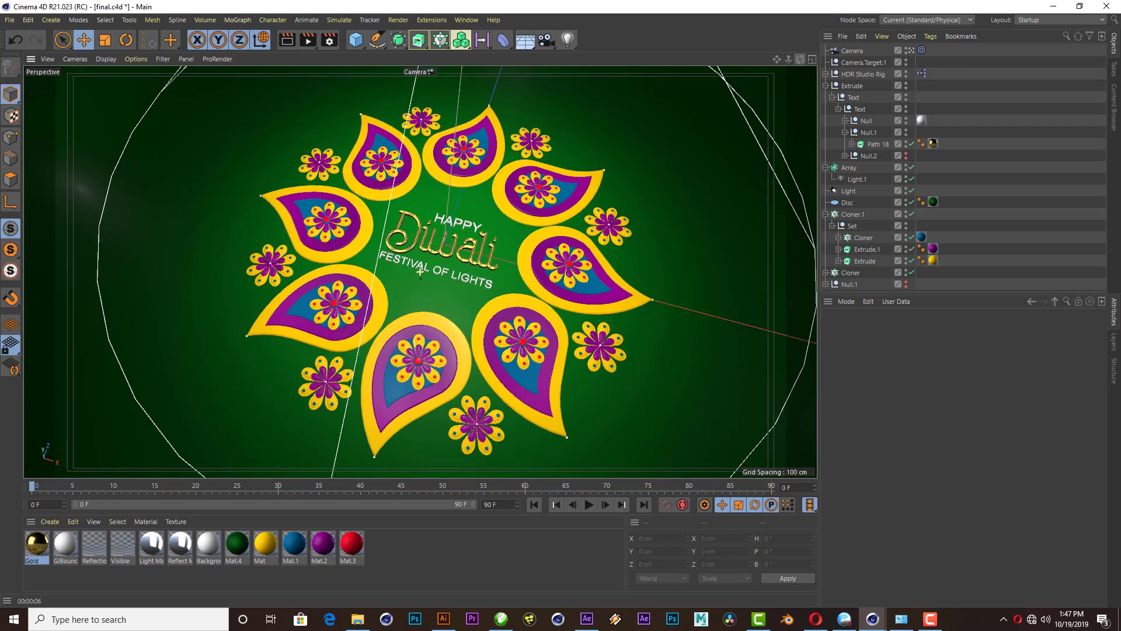
mouse_move(800, 59)
mouse_down()
mouse_move(798, 71)
mouse_move(799, 59)
mouse_up()
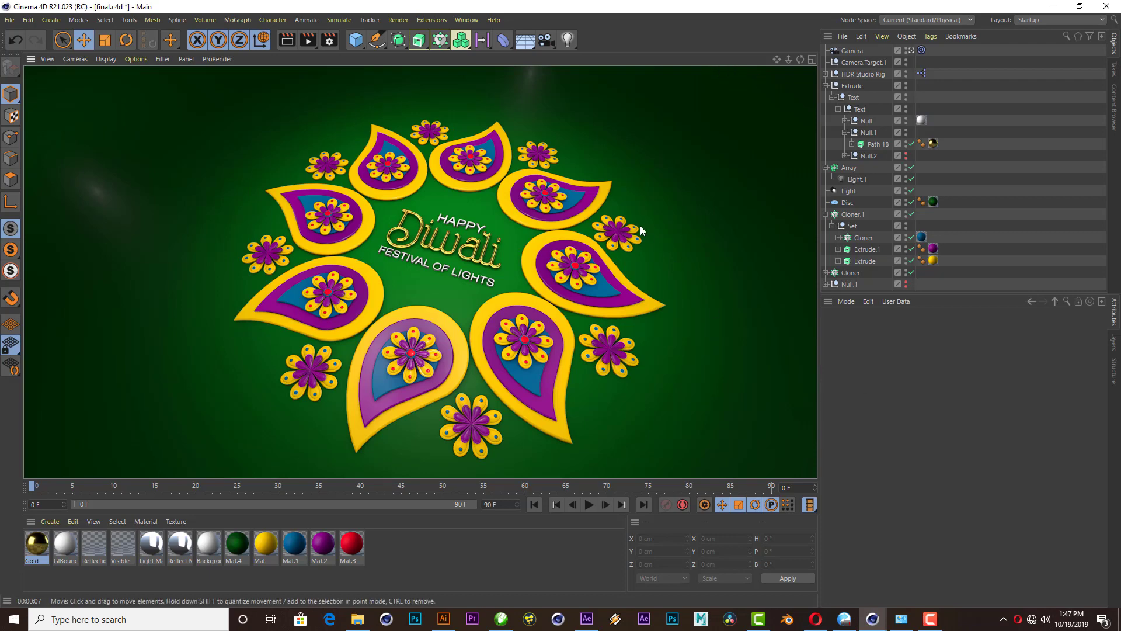
key(ctrl+Tab)
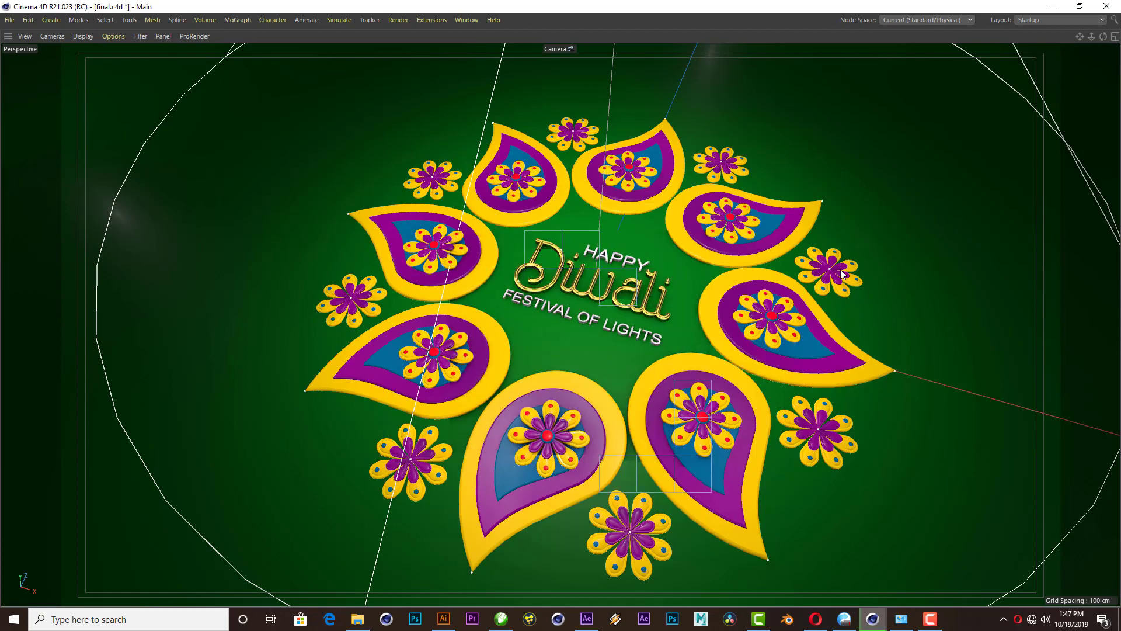